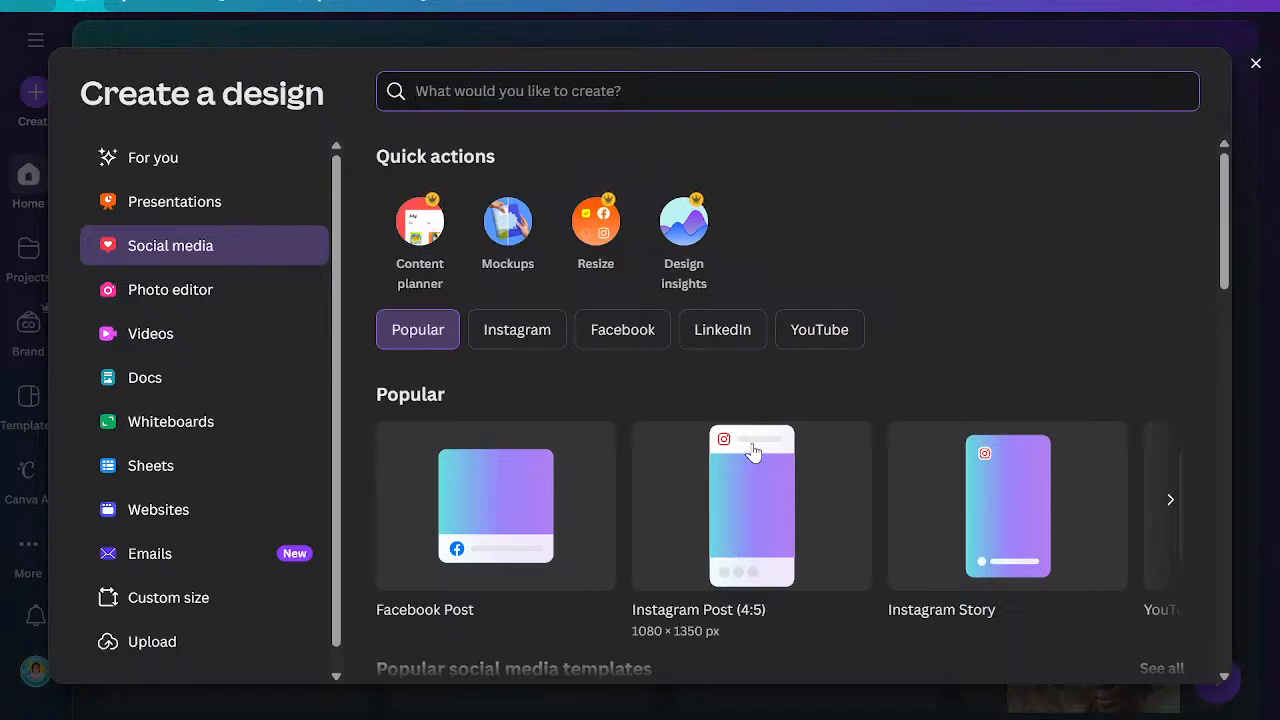
Create an Instagram Post (4:5) design and add the uploaded Tee chebe Hair food flyer to the page
{"action": "left_click", "coordinate": [746, 510]}
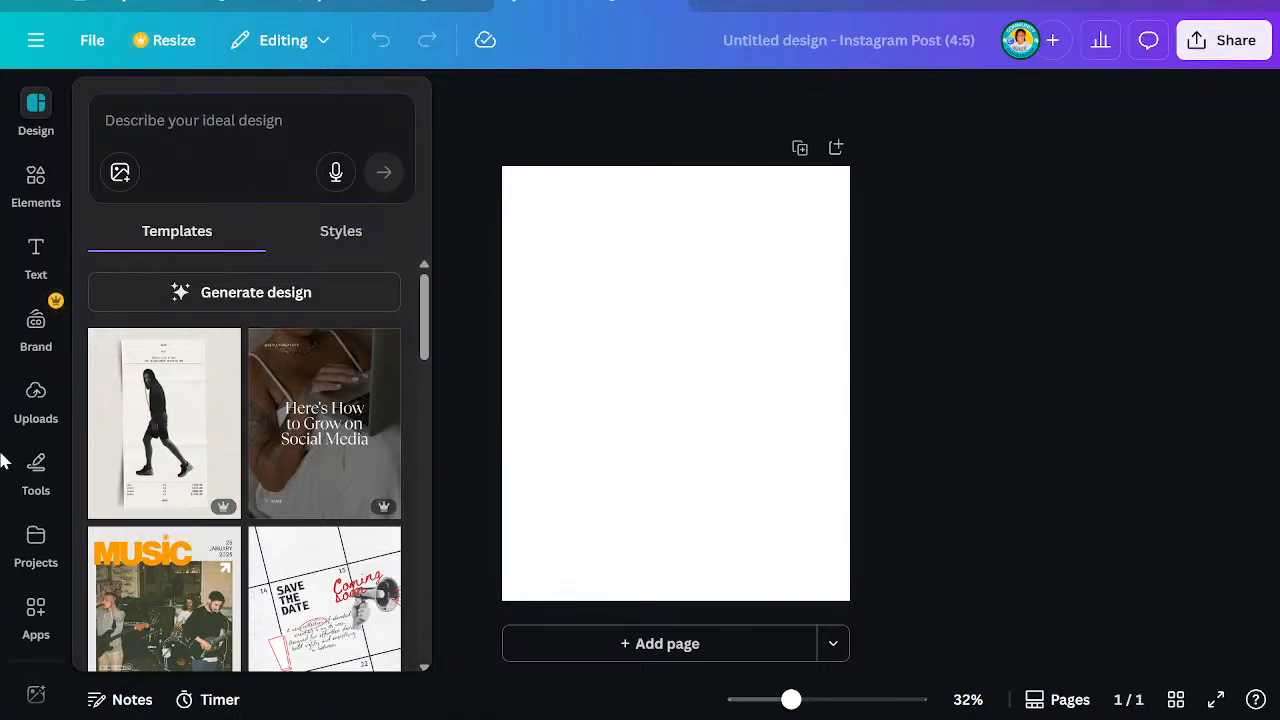
{"action": "left_click", "coordinate": [34, 410]}
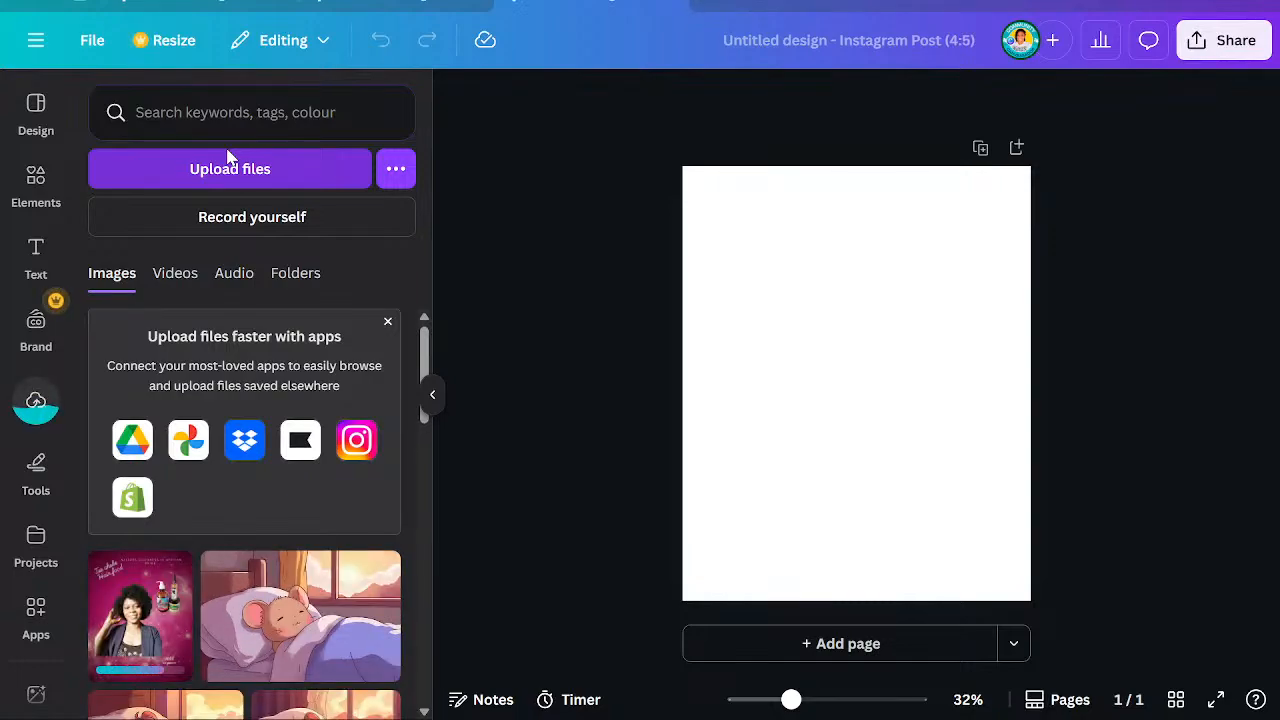
{"action": "left_click", "coordinate": [388, 325]}
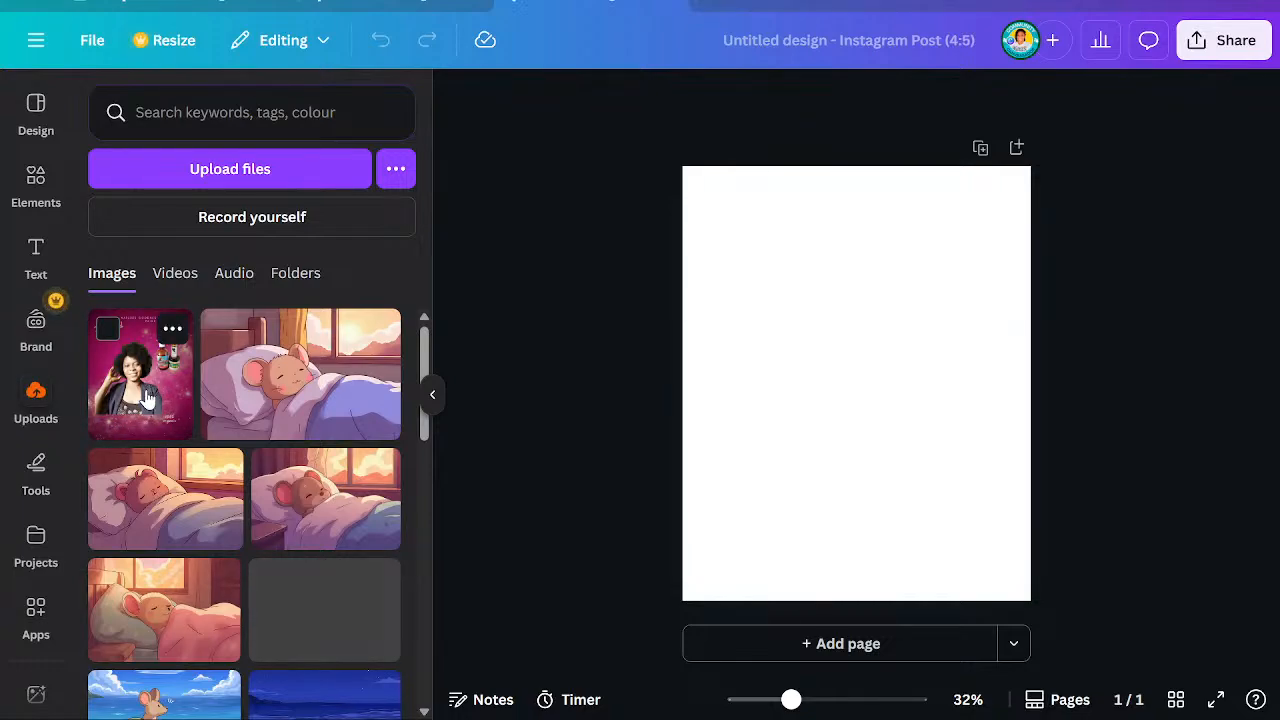
{"action": "left_click", "coordinate": [148, 397]}
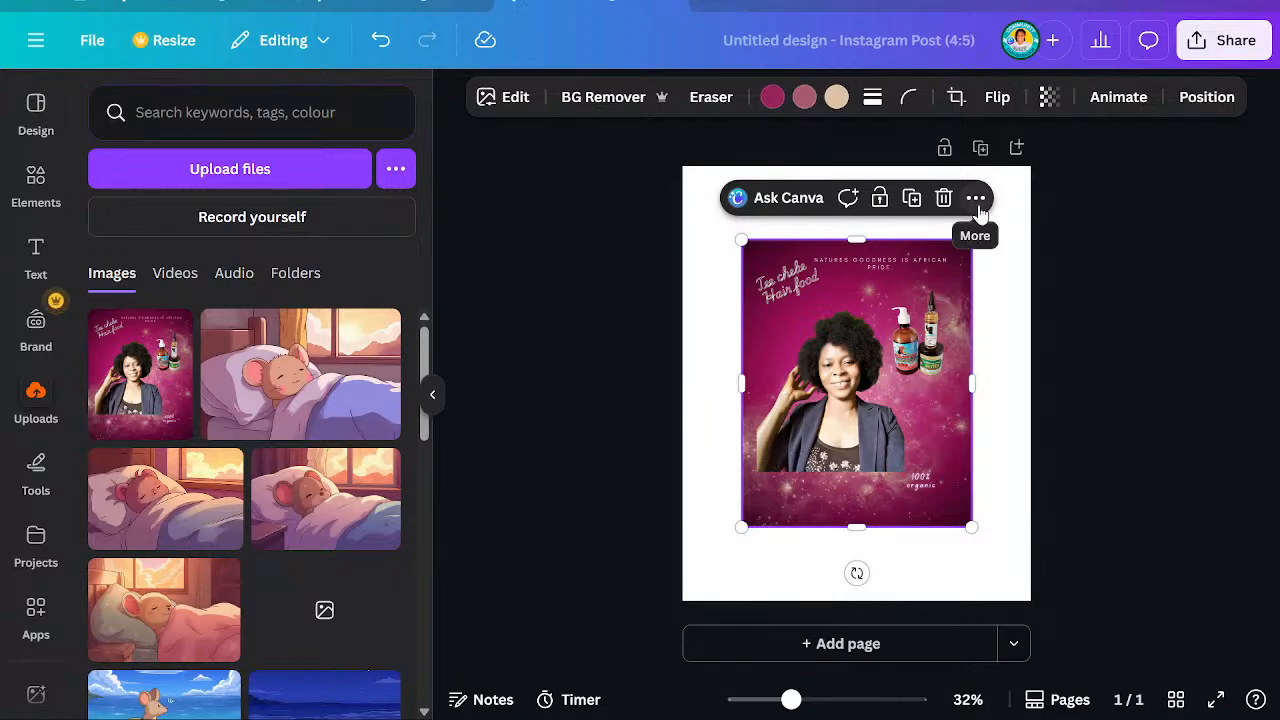
Align the flyer with the page's upper-left corner and enlarge it to fill the whole page
{"action": "left_click_drag", "start_coordinate": [877, 334], "coordinate": [814, 257]}
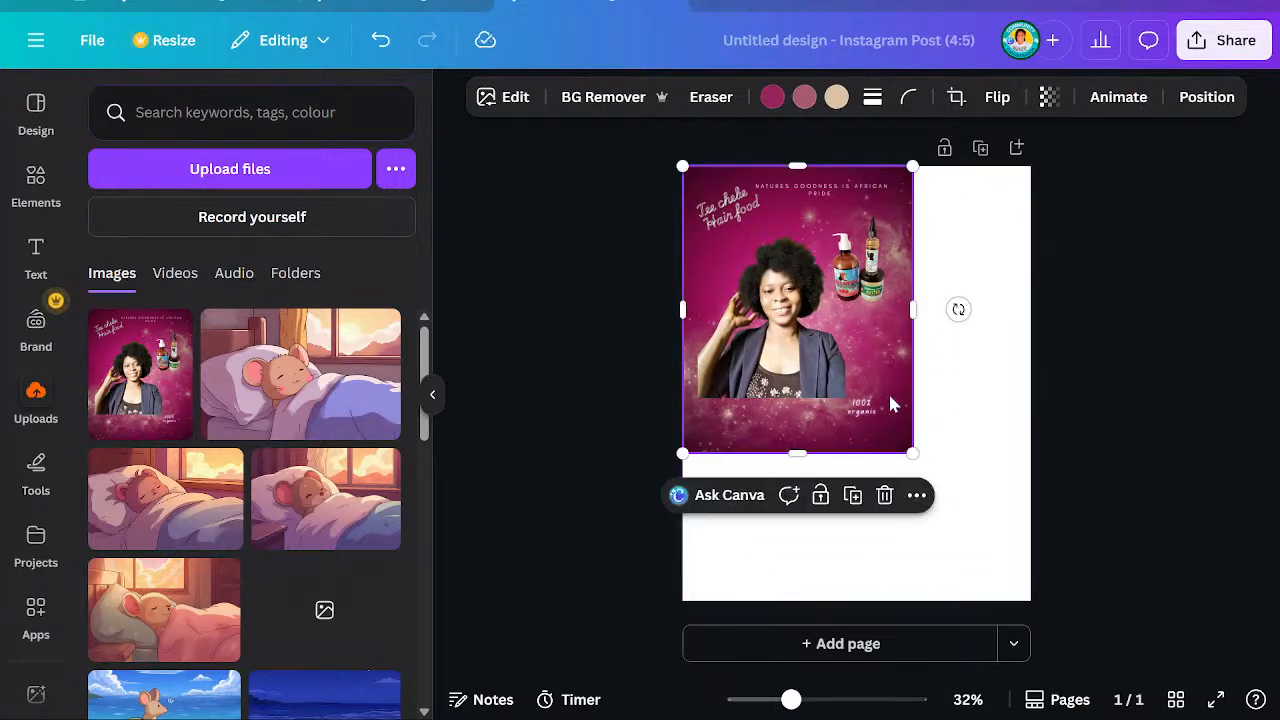
{"action": "left_click_drag", "start_coordinate": [913, 454], "coordinate": [1030, 601]}
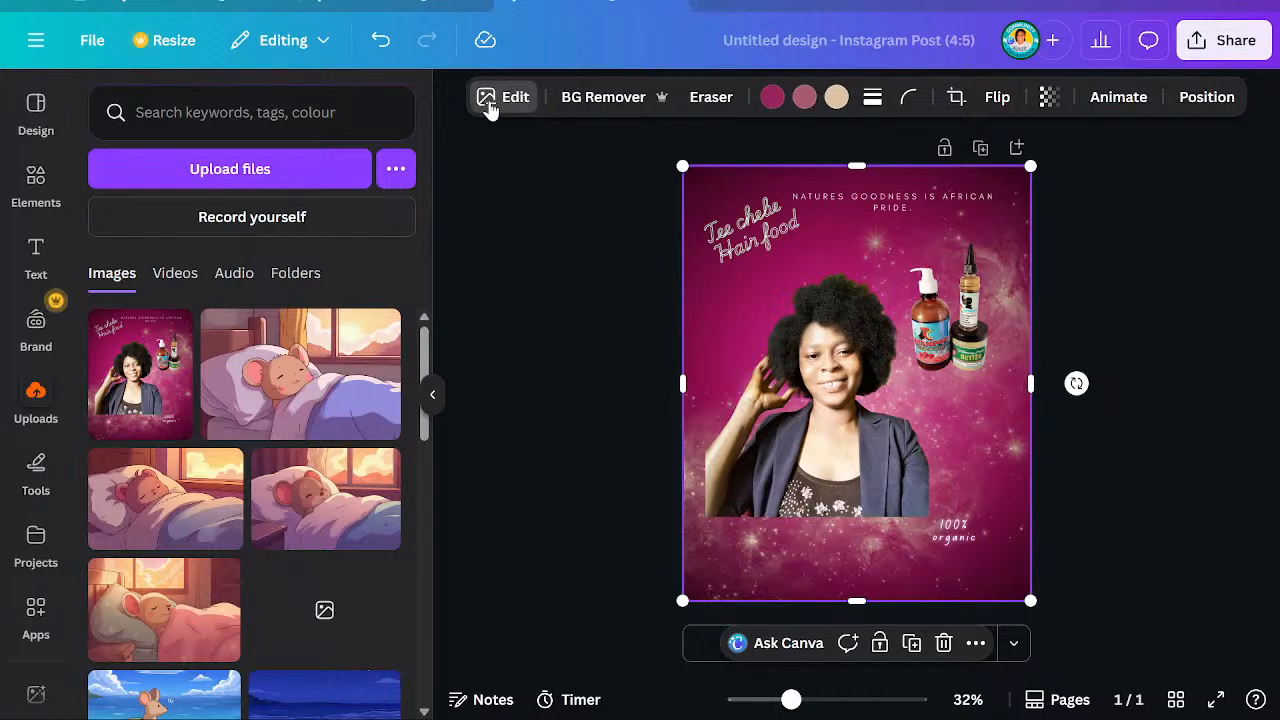
Use Magic Grab to separate the woman from the flyer background as her own element
{"action": "left_click", "coordinate": [526, 102]}
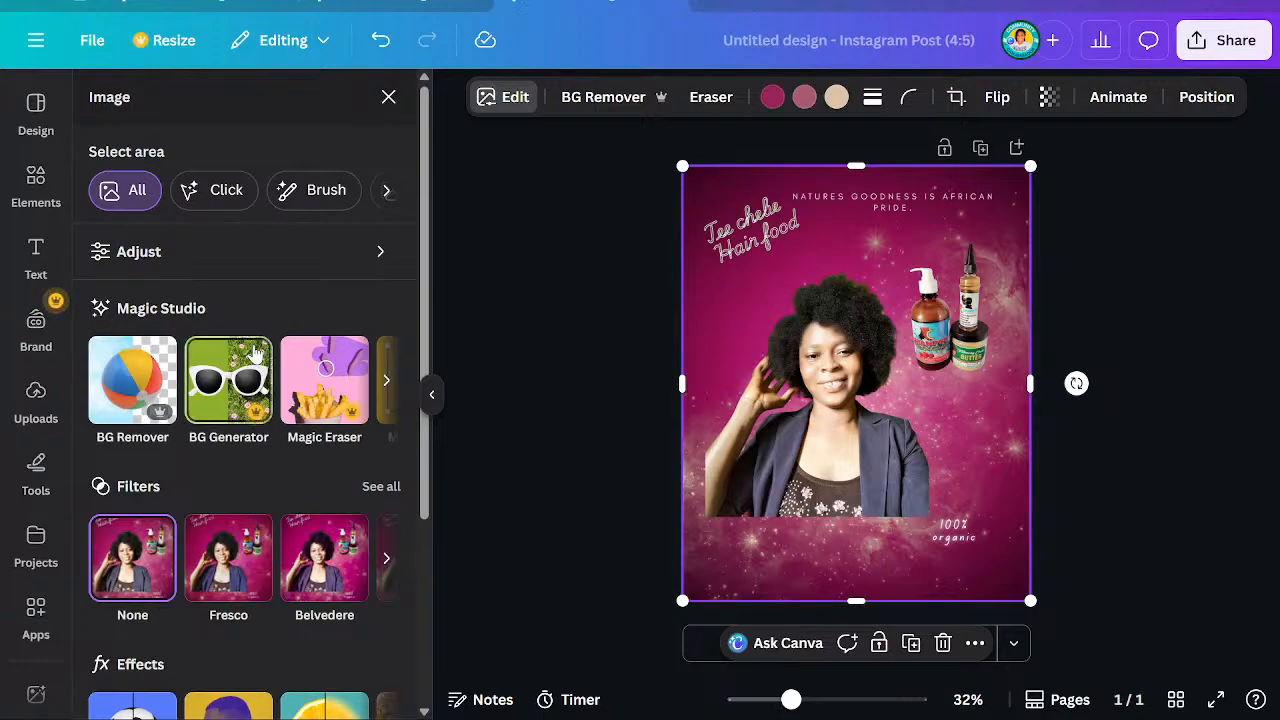
{"action": "left_click", "coordinate": [382, 388]}
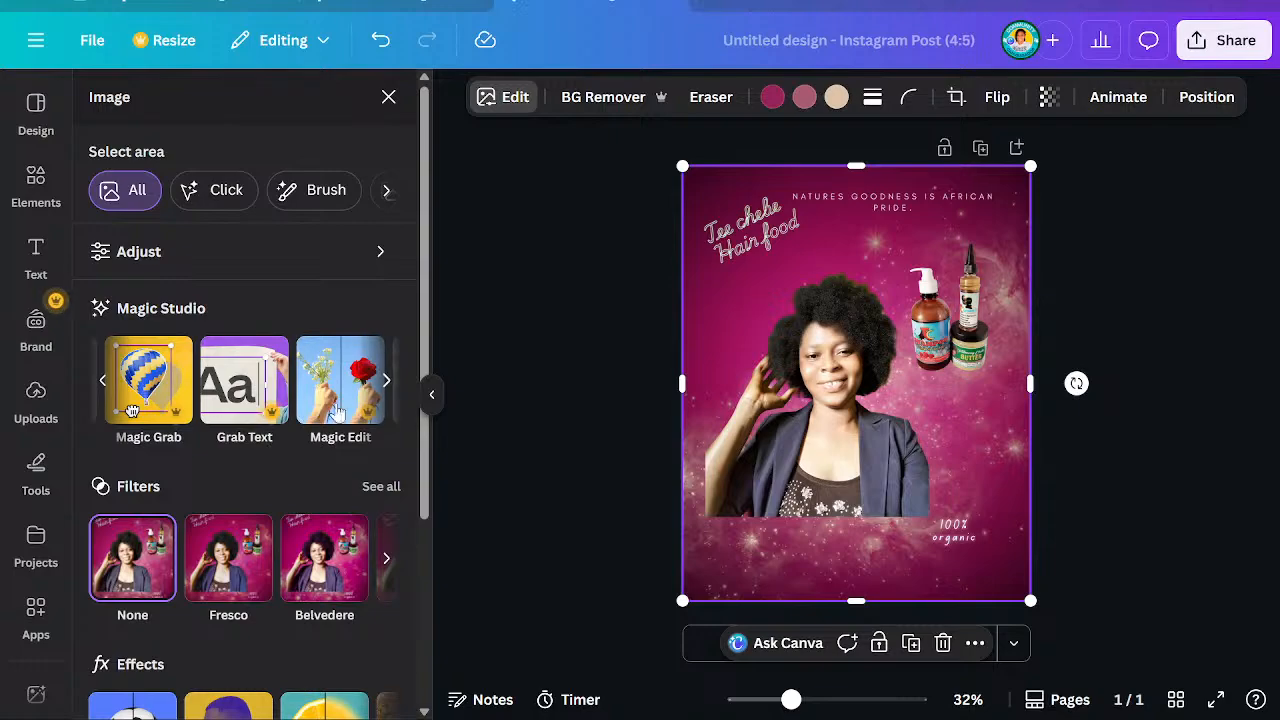
{"action": "left_click", "coordinate": [147, 377]}
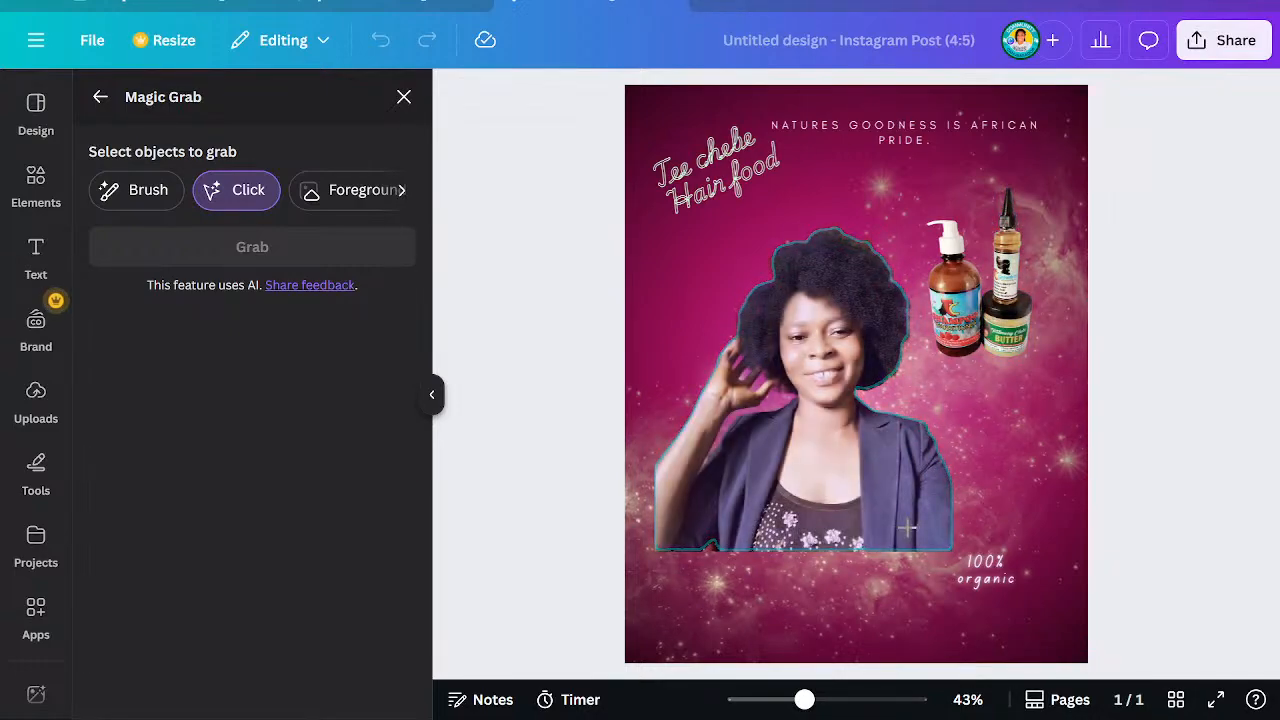
{"action": "left_click", "coordinate": [847, 433]}
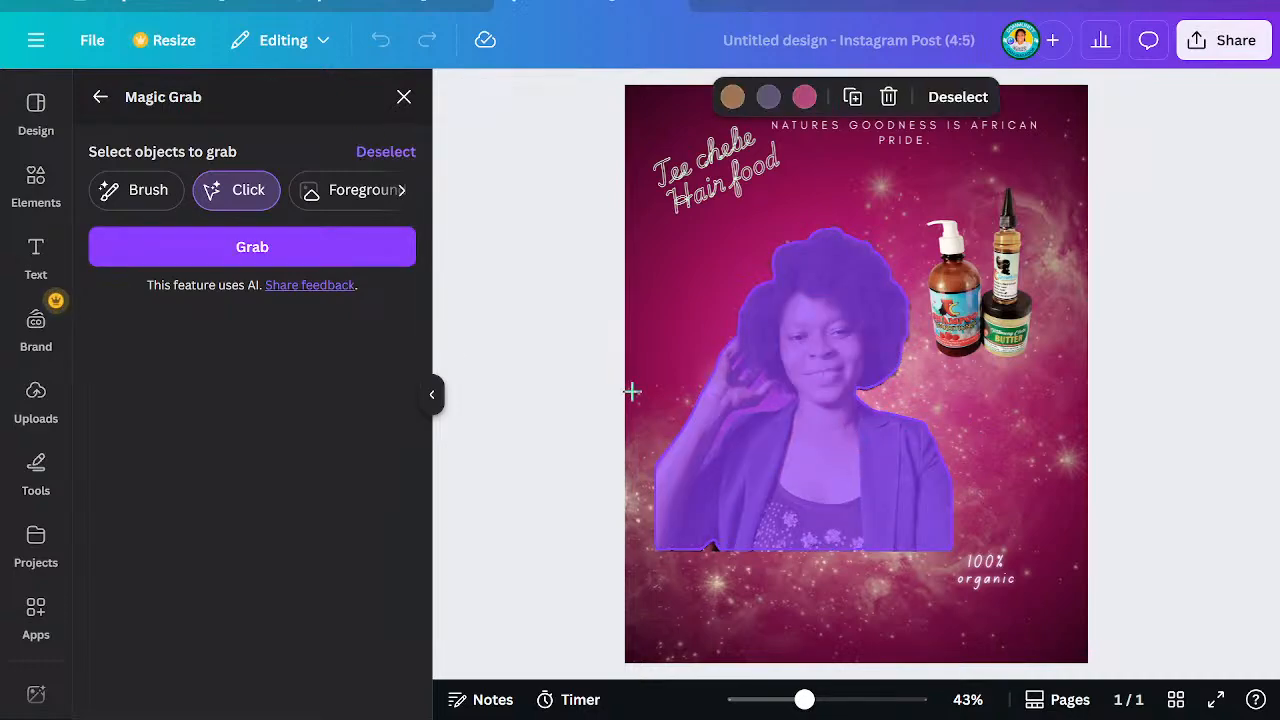
{"action": "left_click", "coordinate": [382, 255]}
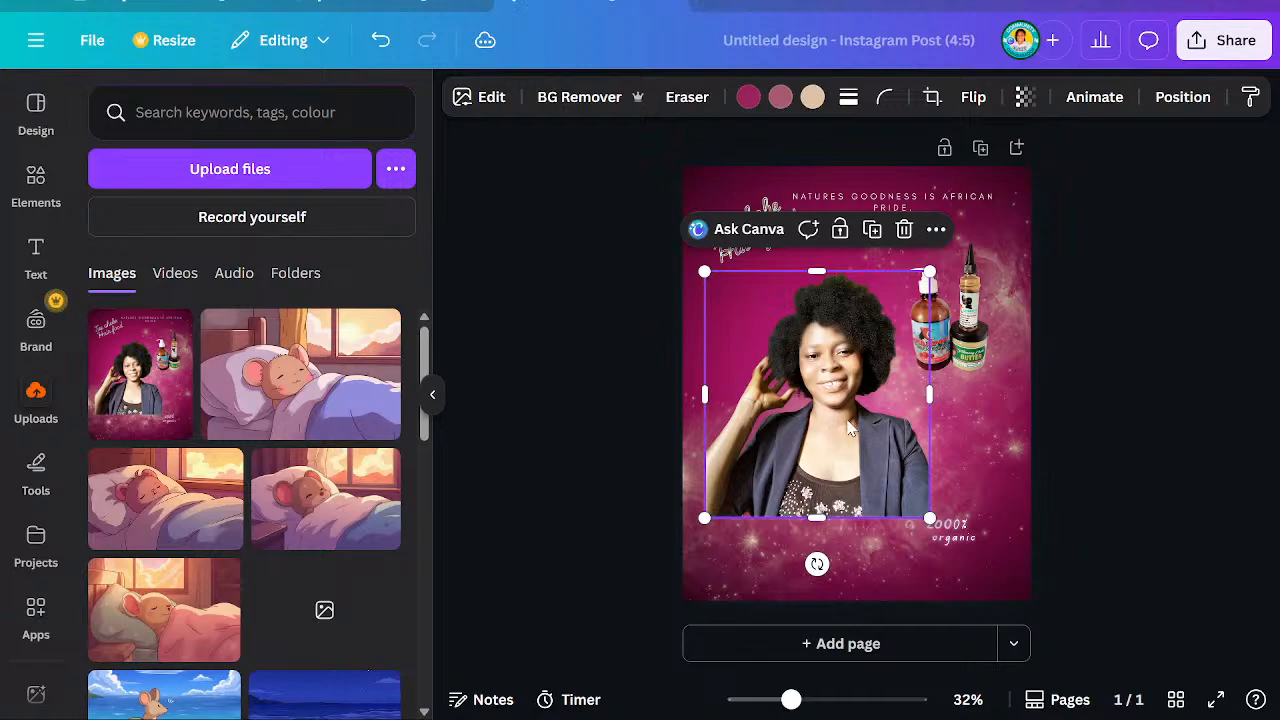
Try moving the cut-out woman partly off the page's left edge, and undo the move
{"action": "left_click_drag", "start_coordinate": [851, 428], "coordinate": [689, 337]}
{"action": "left_click_drag", "start_coordinate": [1077, 260], "coordinate": [1098, 284]}
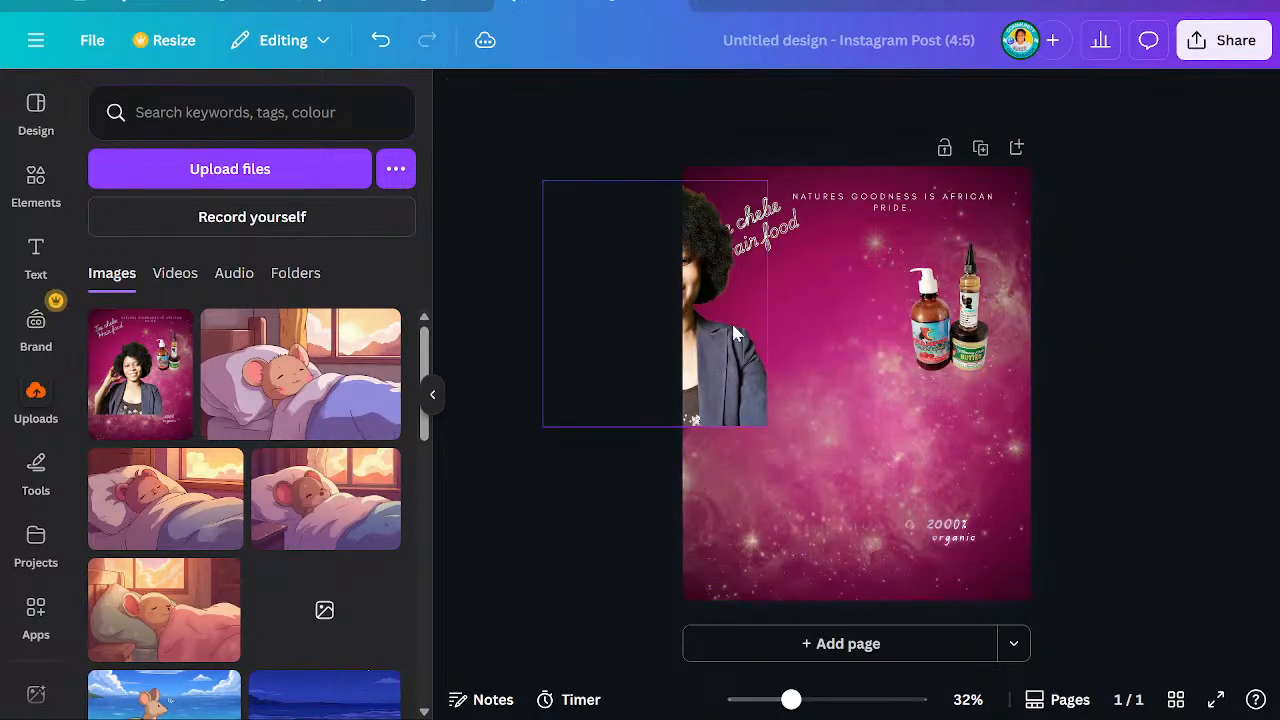
{"action": "left_click_drag", "start_coordinate": [709, 322], "coordinate": [876, 428]}
{"action": "left_click", "coordinate": [394, 46]}
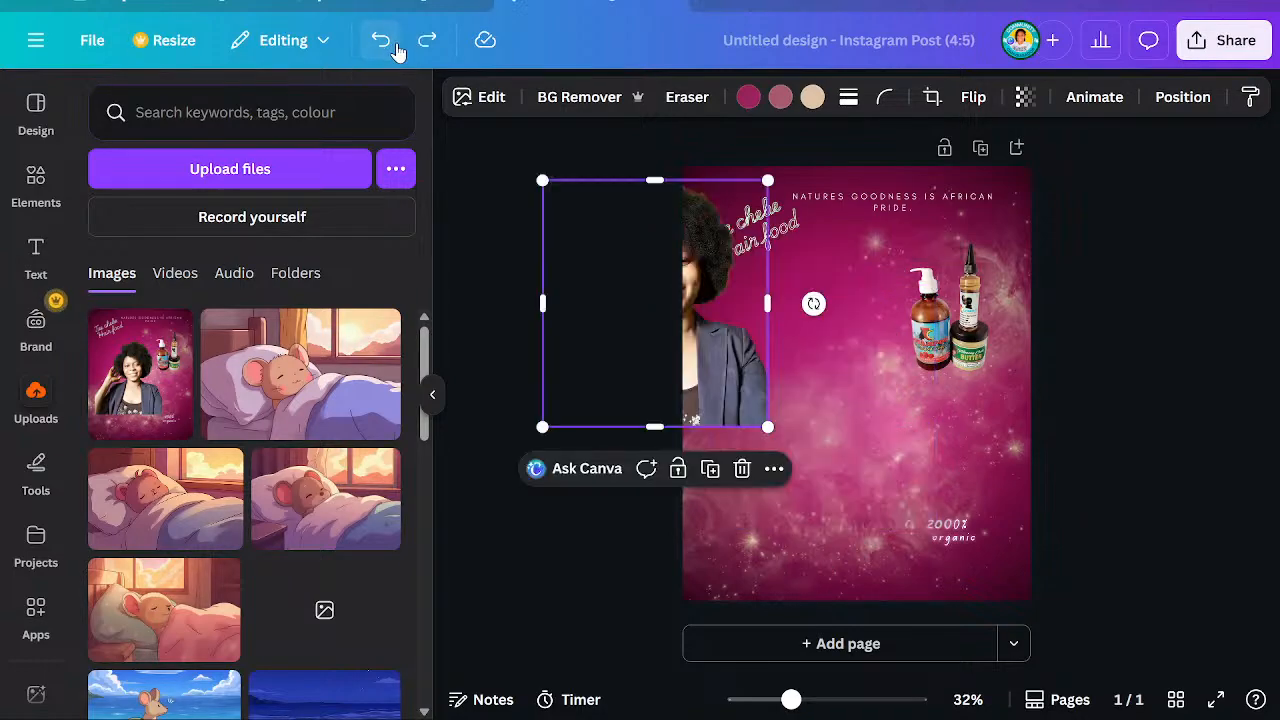
{"action": "left_click", "coordinate": [398, 48]}
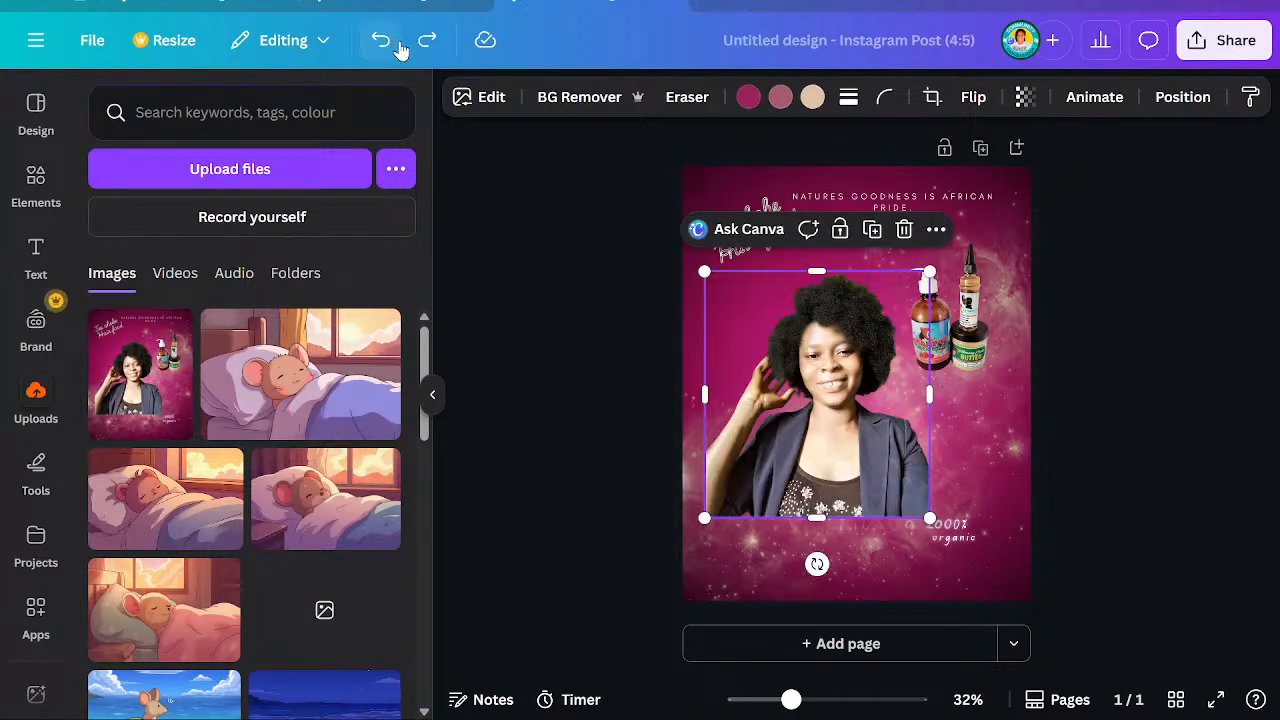
Try moving the cut-out woman to the page's right side over the hair products, and undo the move
{"action": "left_click", "coordinate": [978, 418]}
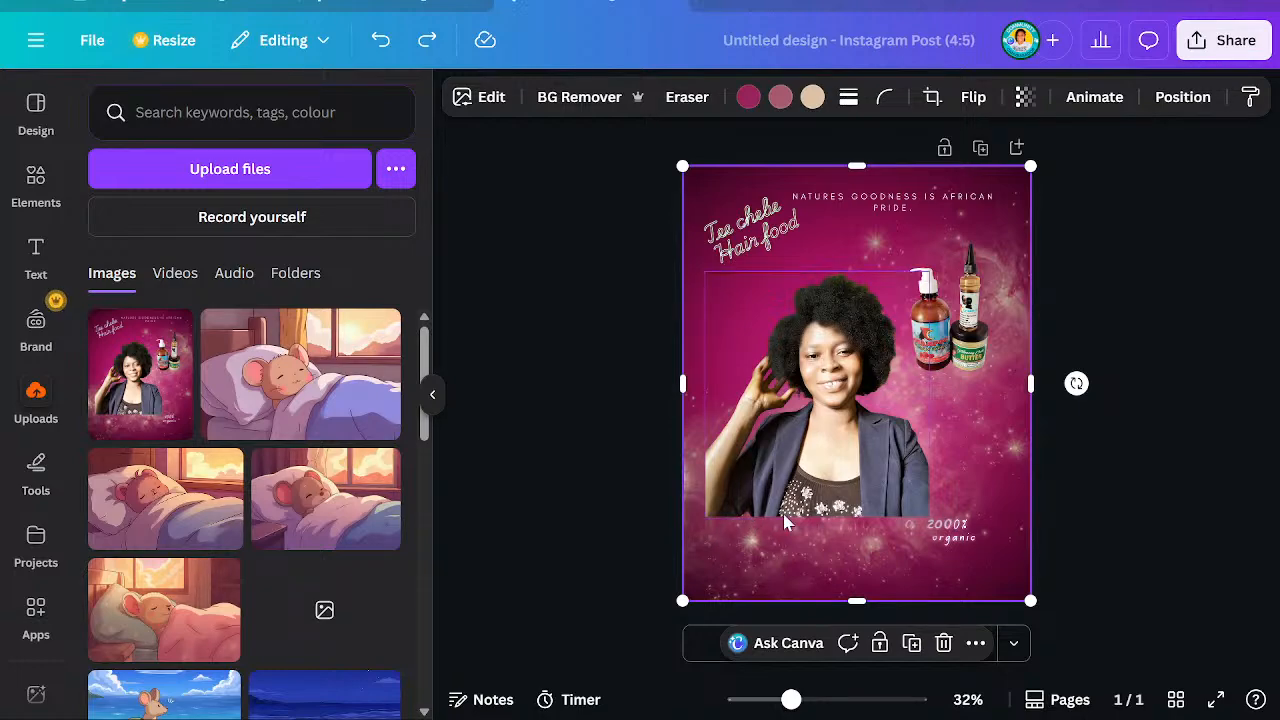
{"action": "left_click_drag", "start_coordinate": [782, 512], "coordinate": [935, 512]}
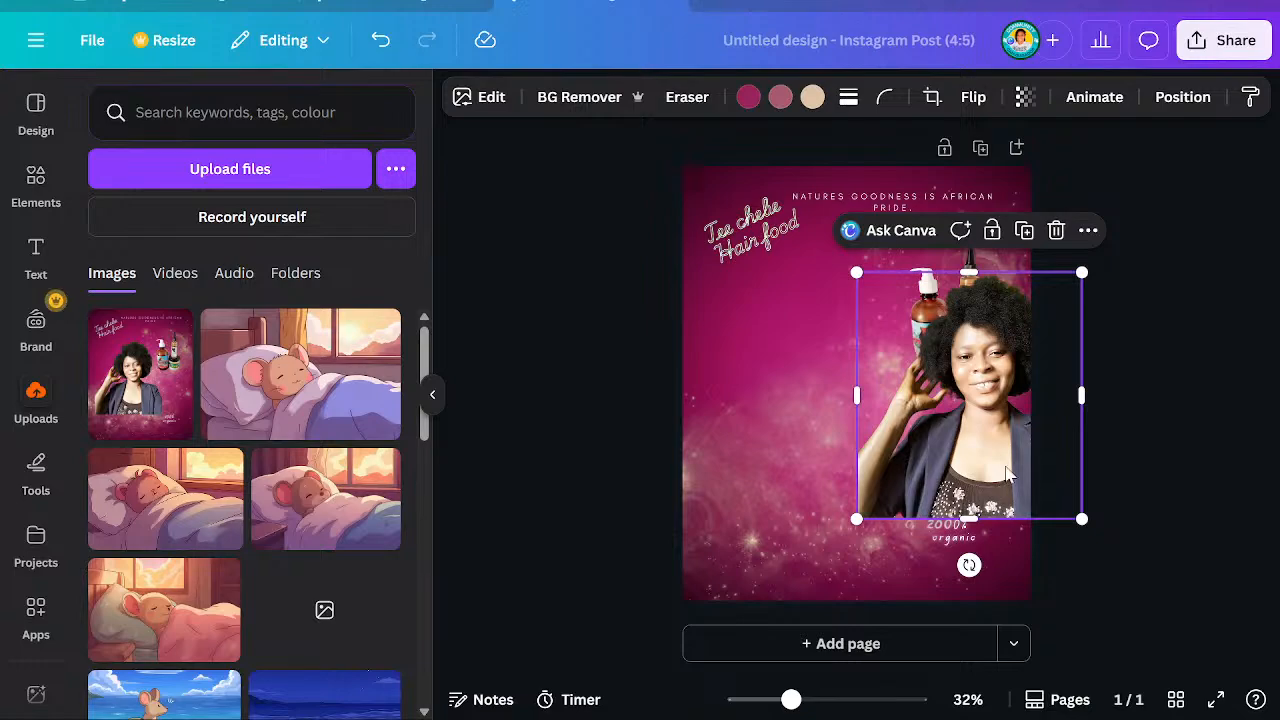
{"action": "left_click", "coordinate": [378, 40]}
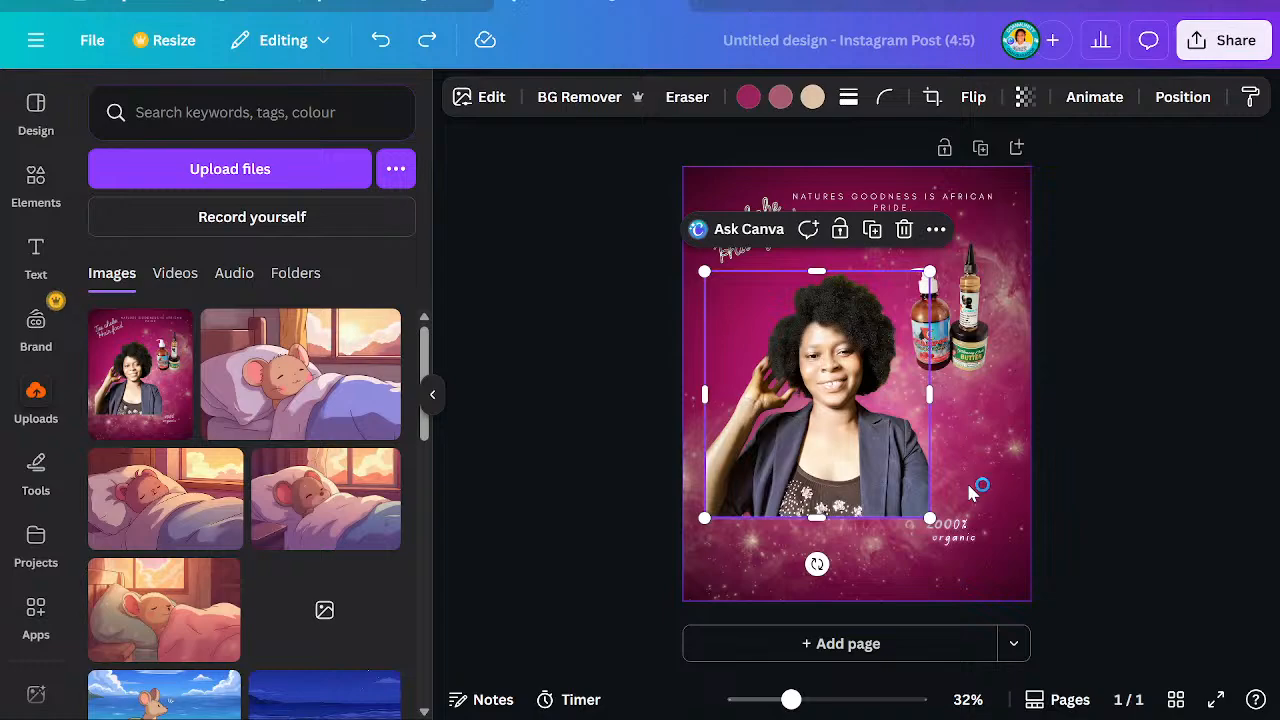
Move the cut-out woman slightly down and left so her image meets the page's left edge
{"action": "left_click", "coordinate": [982, 415]}
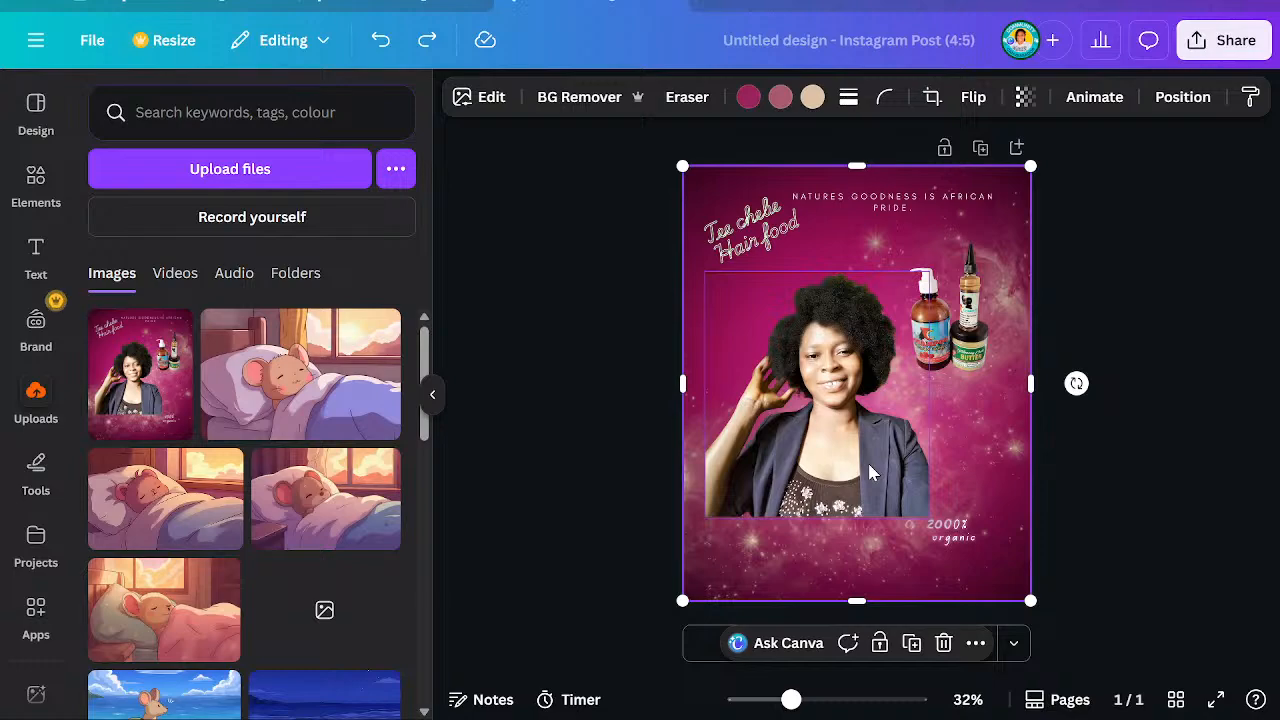
{"action": "left_click_drag", "start_coordinate": [869, 472], "coordinate": [853, 461]}
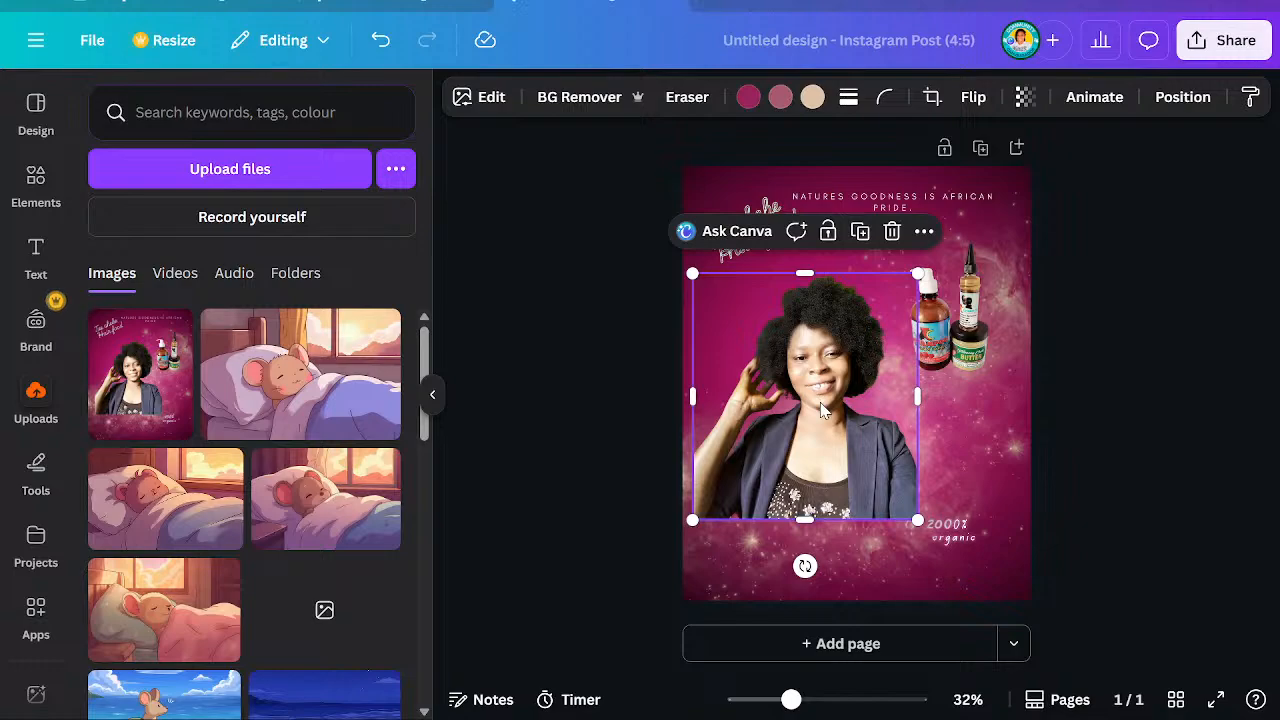
{"action": "left_click_drag", "start_coordinate": [826, 403], "coordinate": [817, 418]}
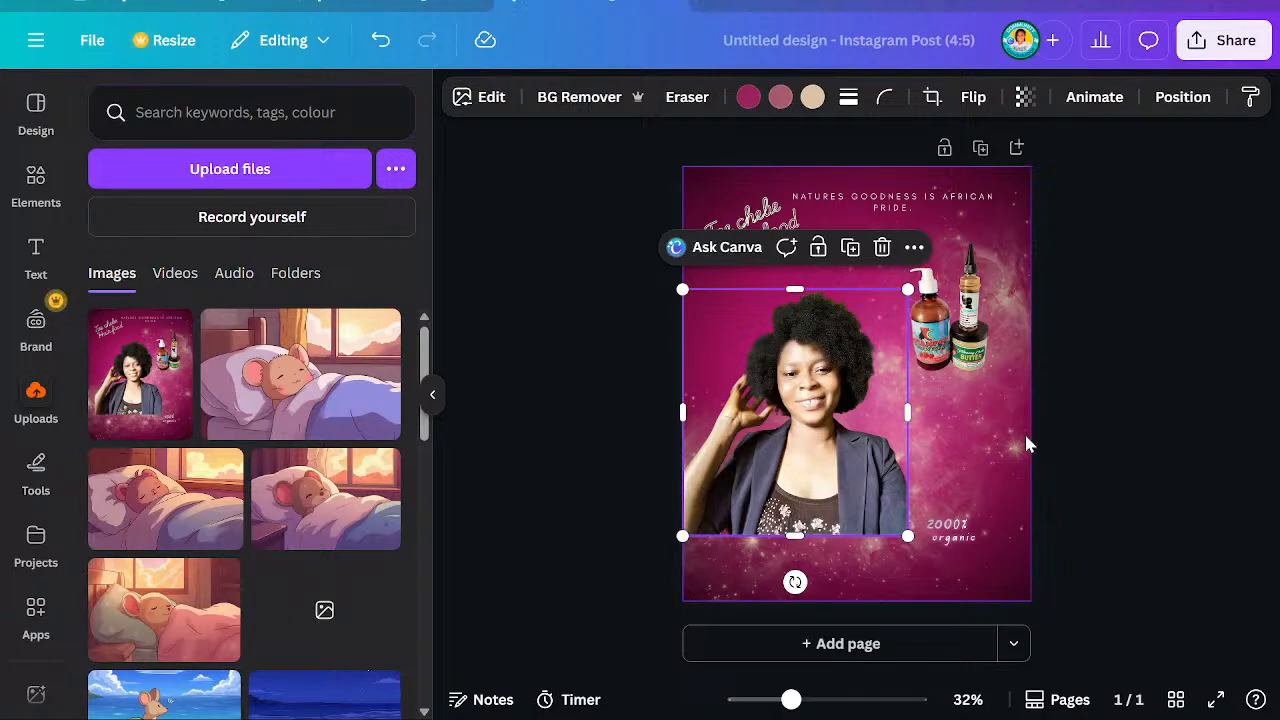
Try adding a beige square over the woman, and undo the insertion
{"action": "key", "text": "t"}
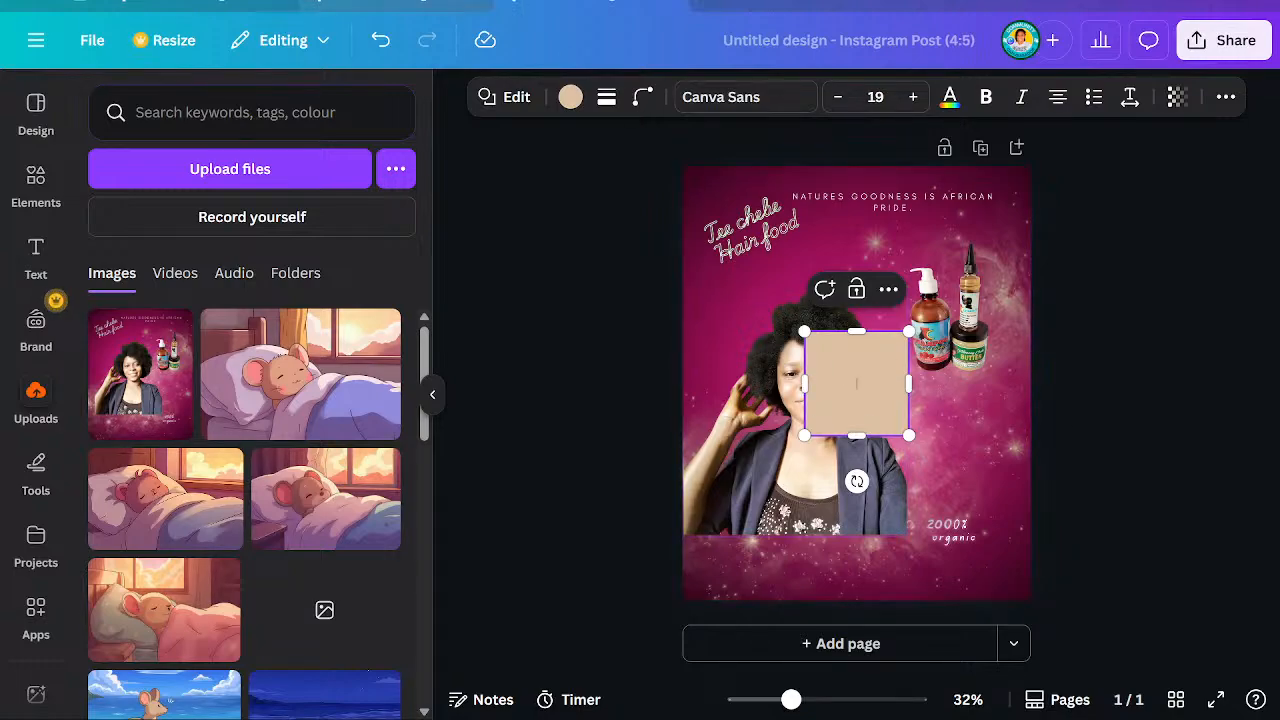
{"action": "left_click", "coordinate": [379, 45]}
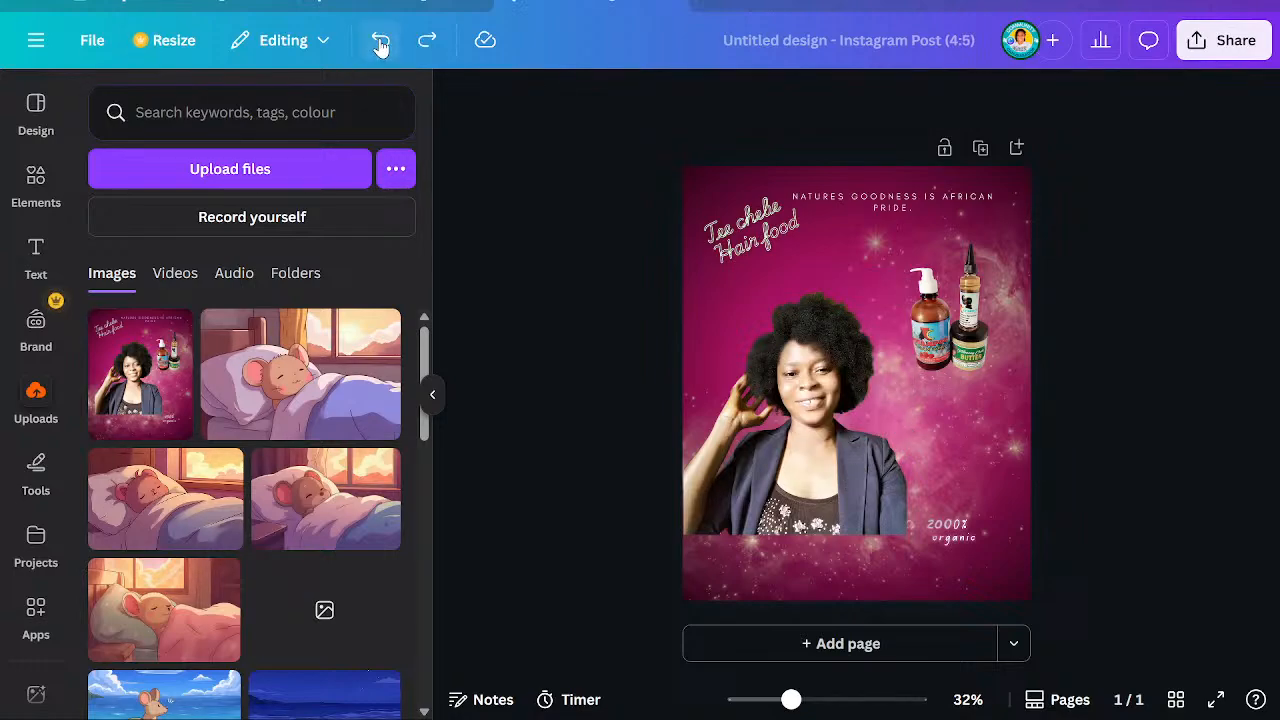
Add the flowchart shape with a wavy bottom edge to the page
{"action": "left_click", "coordinate": [36, 180]}
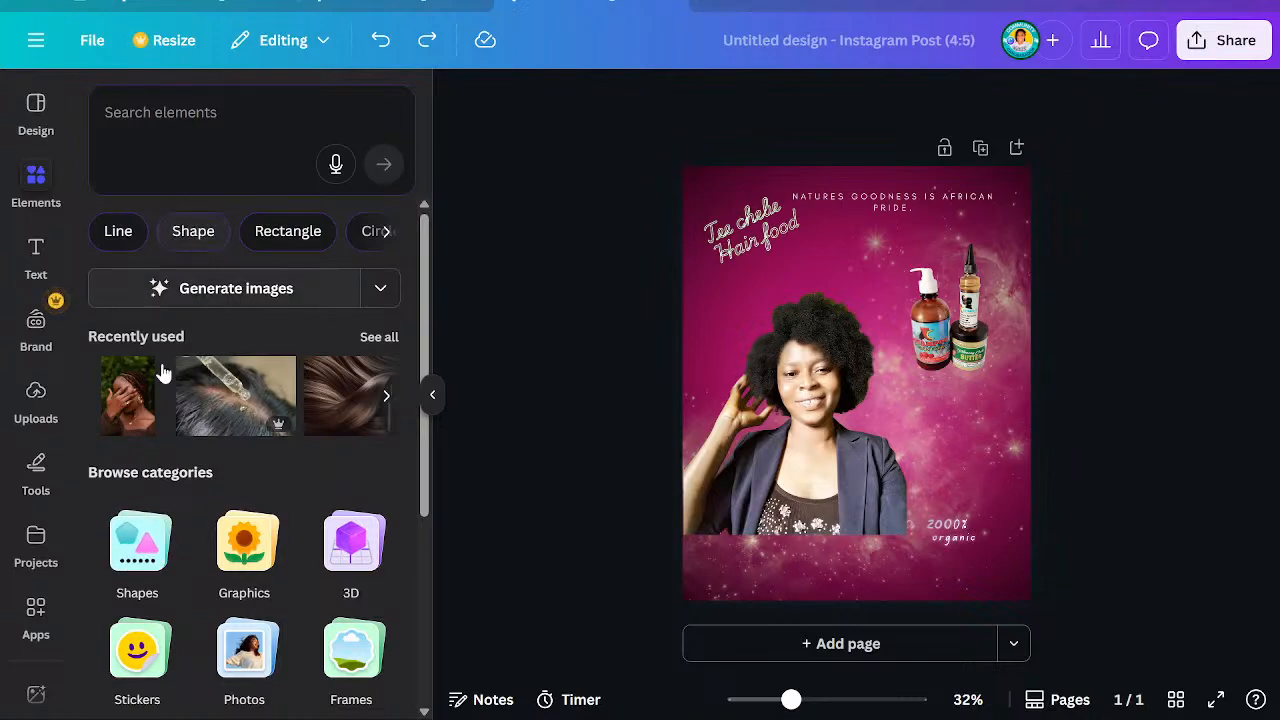
{"action": "left_click", "coordinate": [138, 547]}
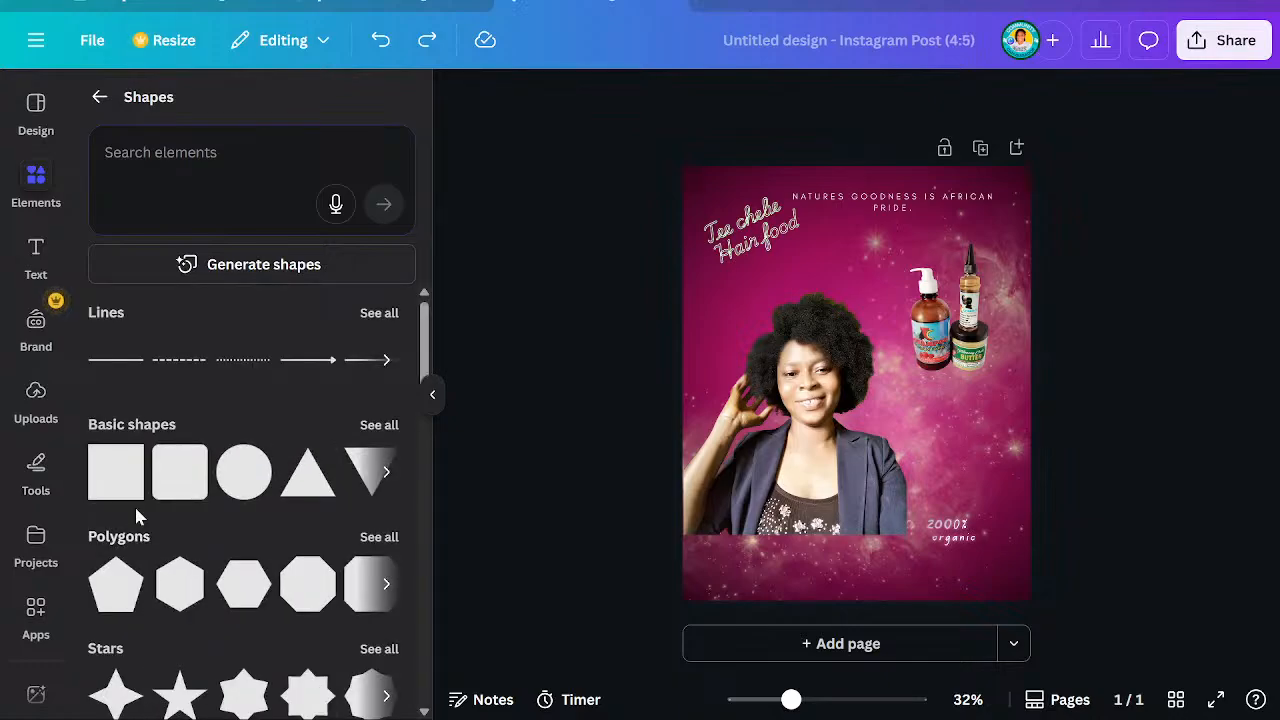
{"action": "scroll", "coordinate": [137, 514], "scroll_direction": "down", "scroll_amount": 4}
{"action": "scroll", "coordinate": [181, 541], "scroll_direction": "down", "scroll_amount": 2}
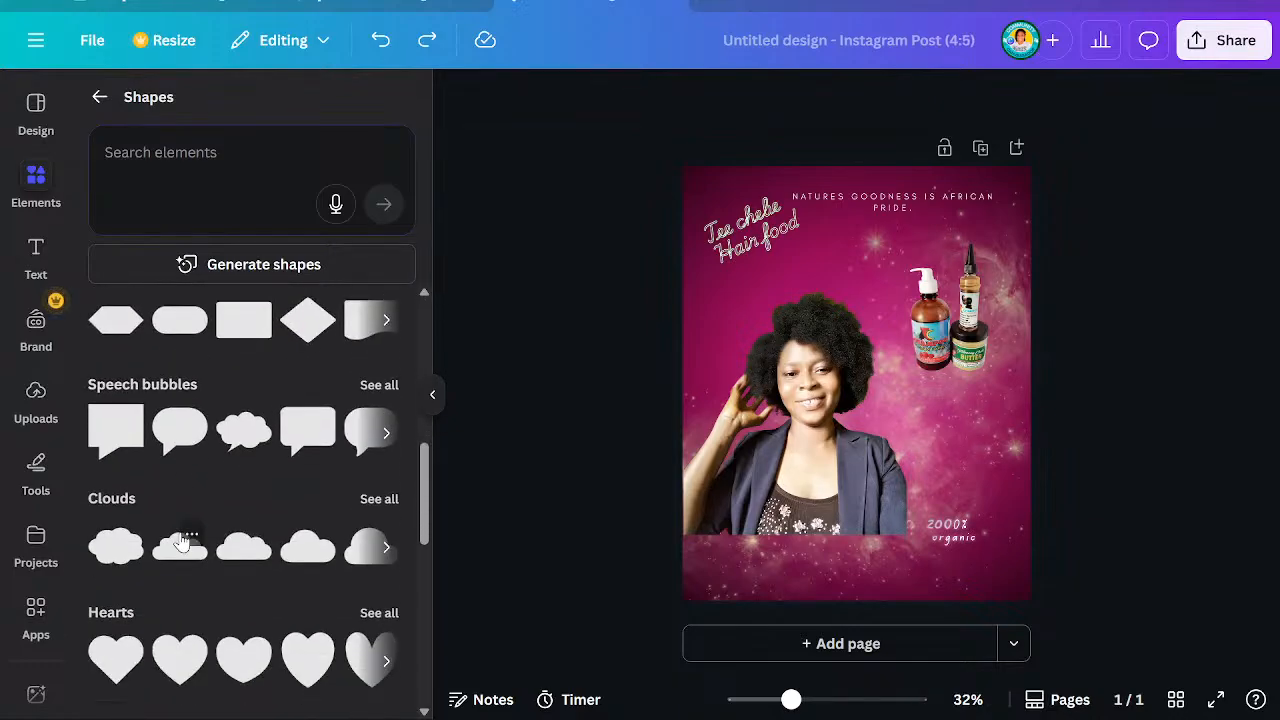
{"action": "scroll", "coordinate": [190, 540], "scroll_direction": "up", "scroll_amount": 6}
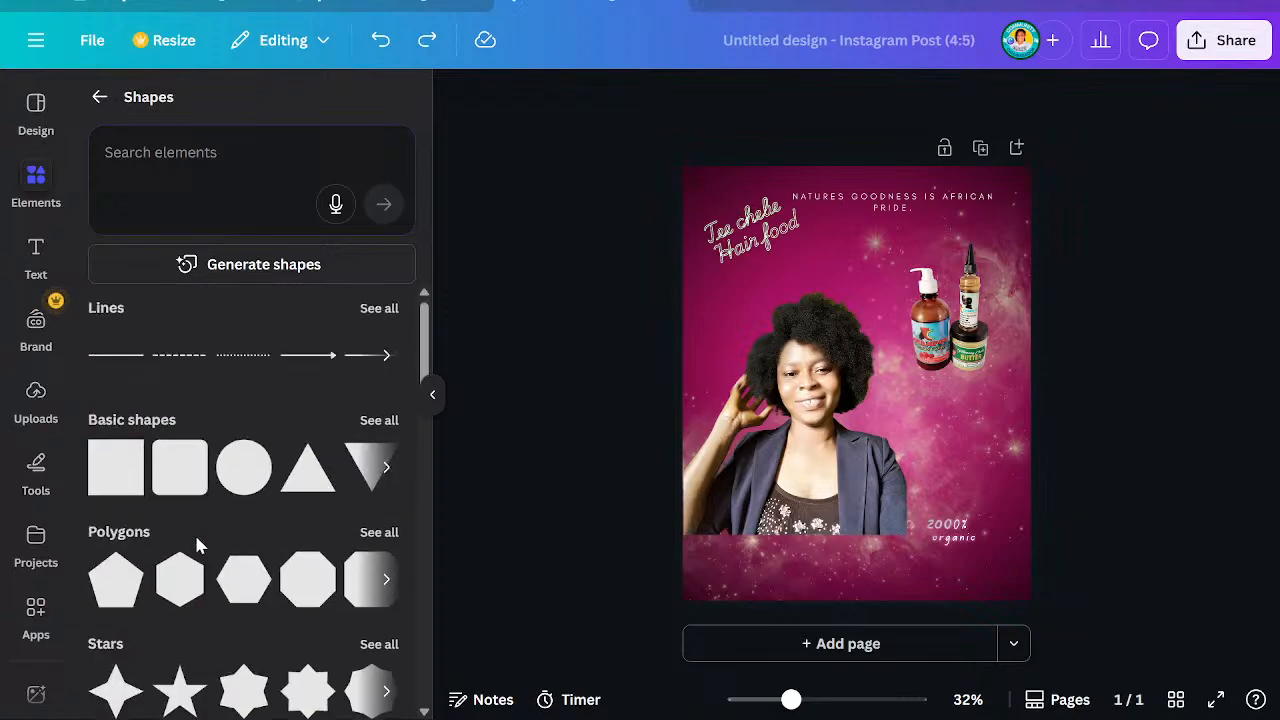
{"action": "scroll", "coordinate": [191, 551], "scroll_direction": "down", "scroll_amount": 4}
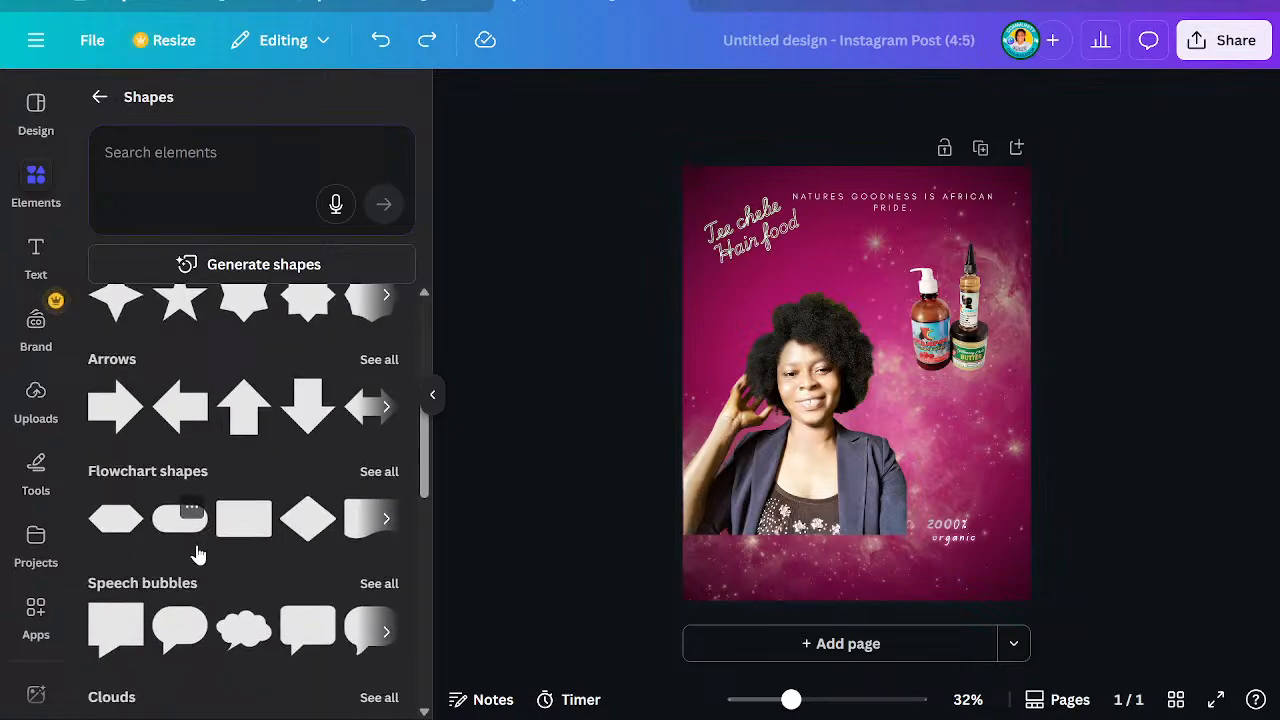
{"action": "scroll", "coordinate": [200, 534], "scroll_direction": "down", "scroll_amount": 1}
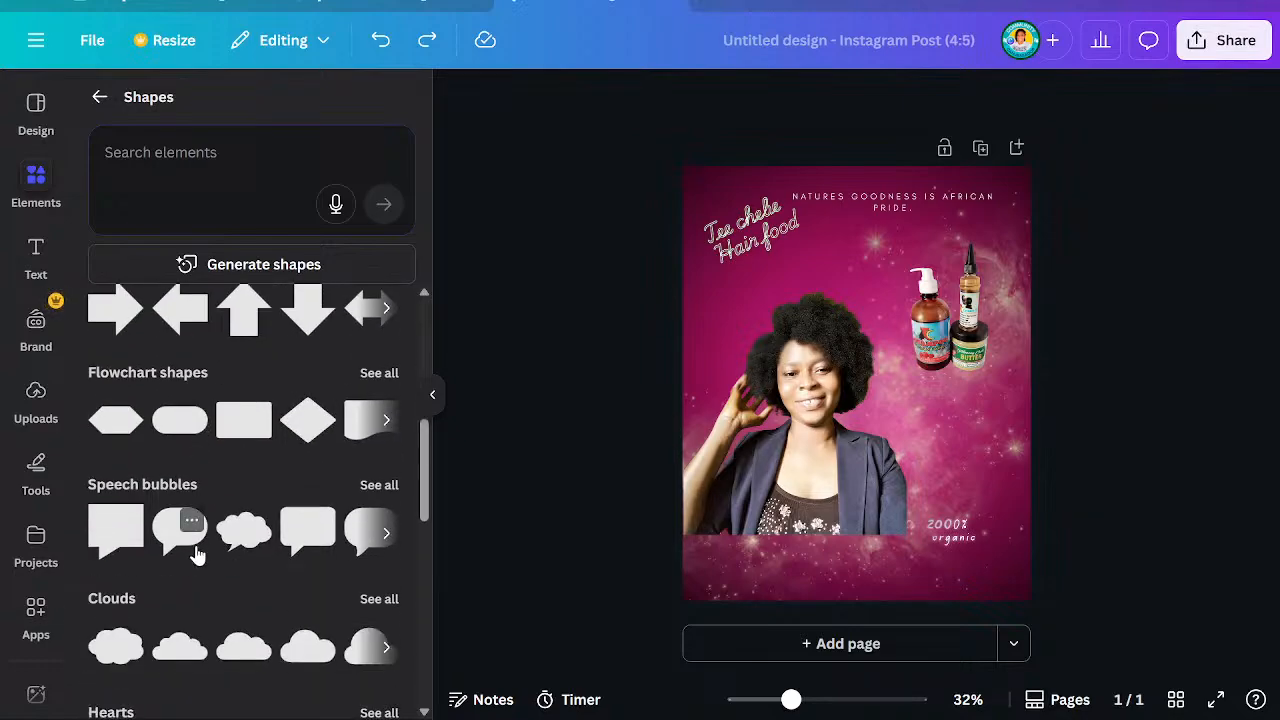
{"action": "left_click", "coordinate": [384, 378]}
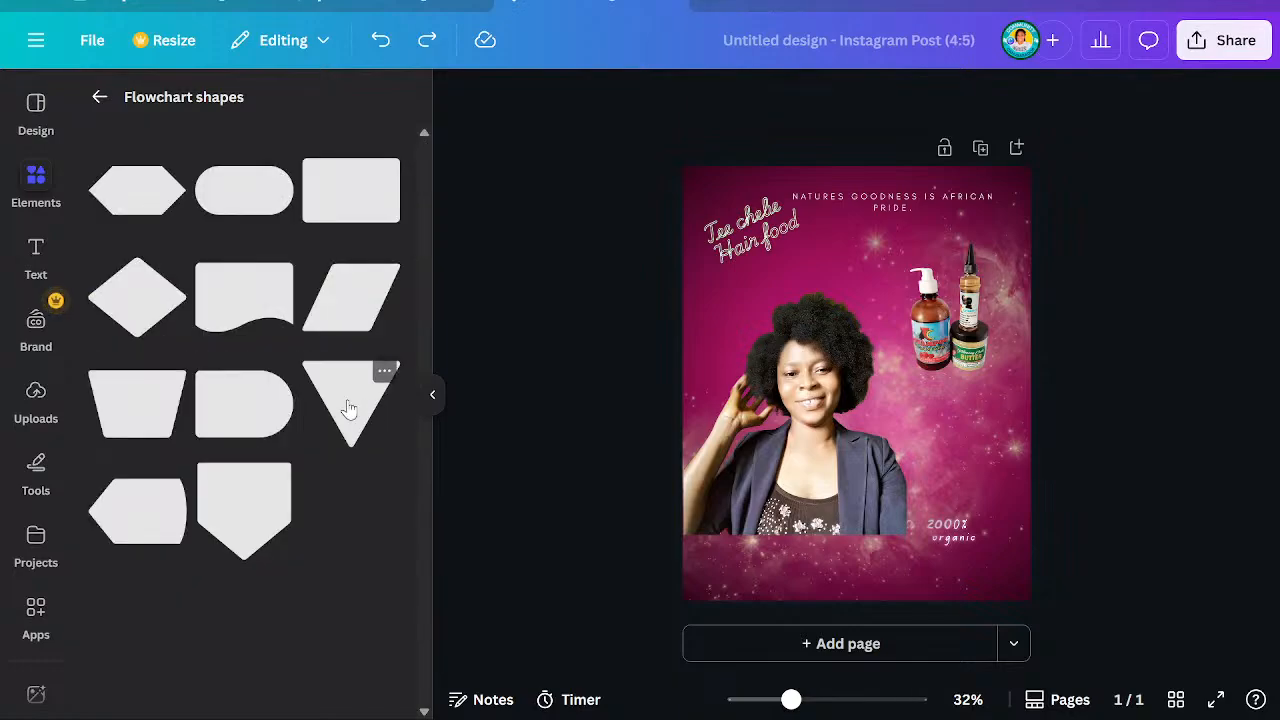
{"action": "left_click", "coordinate": [249, 303]}
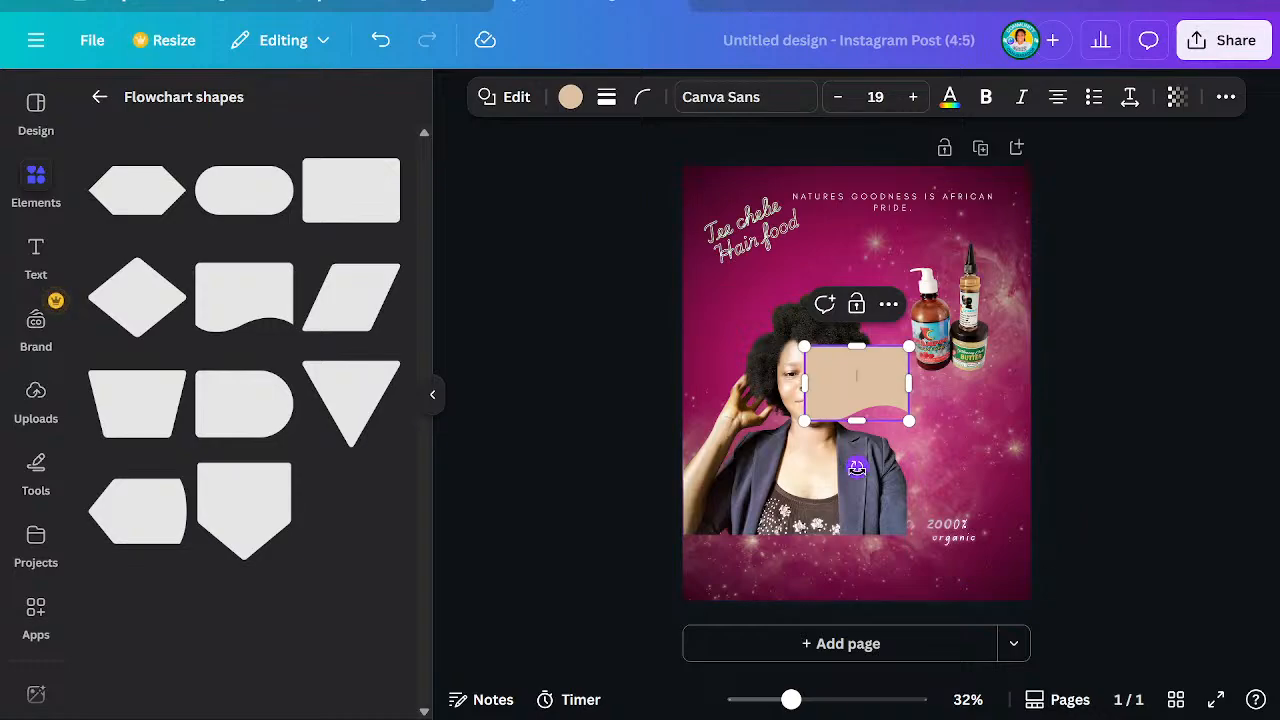
Rotate the wavy shape to about 177° and enlarge it to about 1176 × 840 px, covering the page's lower half
{"action": "left_click_drag", "start_coordinate": [857, 468], "coordinate": [850, 309]}
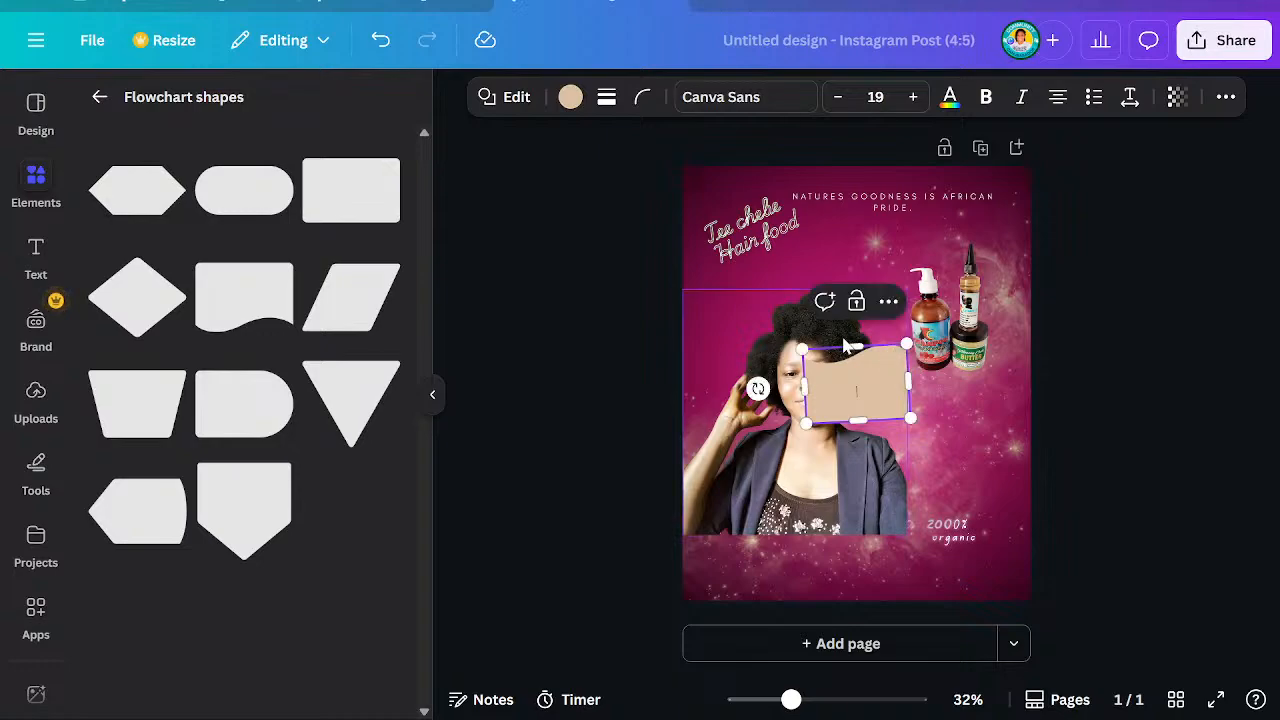
{"action": "left_click_drag", "start_coordinate": [805, 423], "coordinate": [721, 586]}
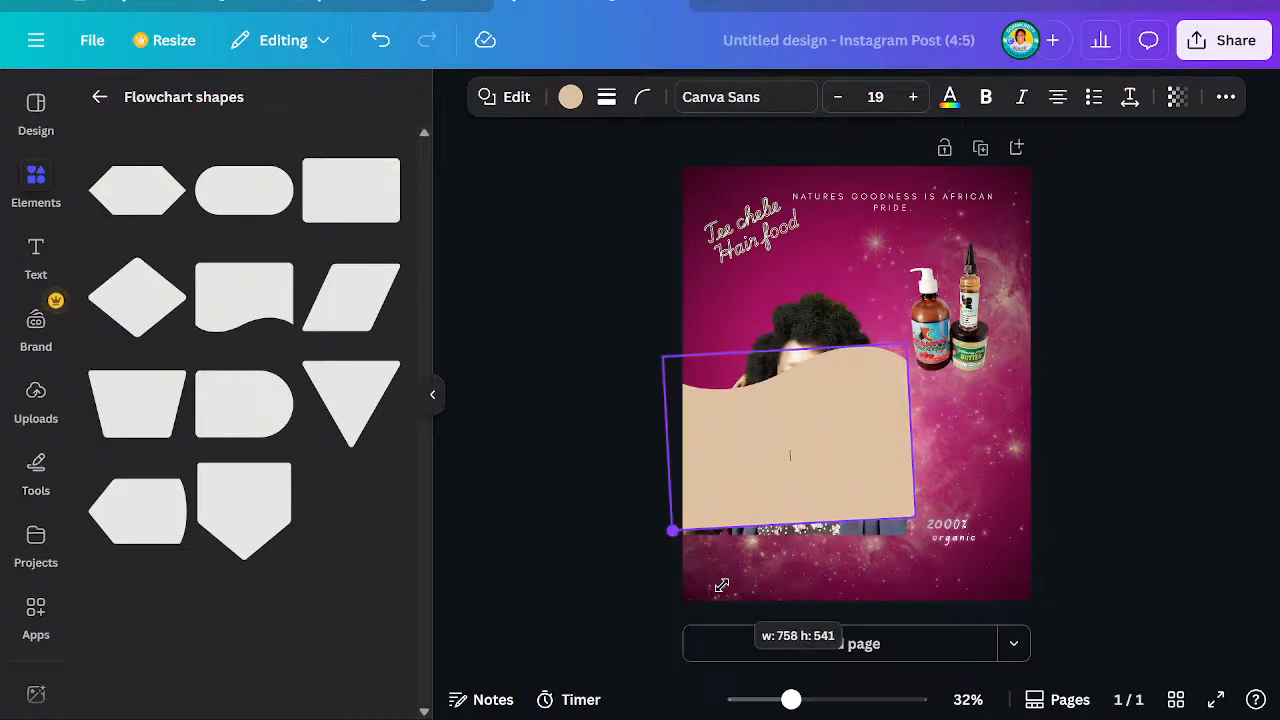
{"action": "left_click_drag", "start_coordinate": [913, 518], "coordinate": [1033, 636]}
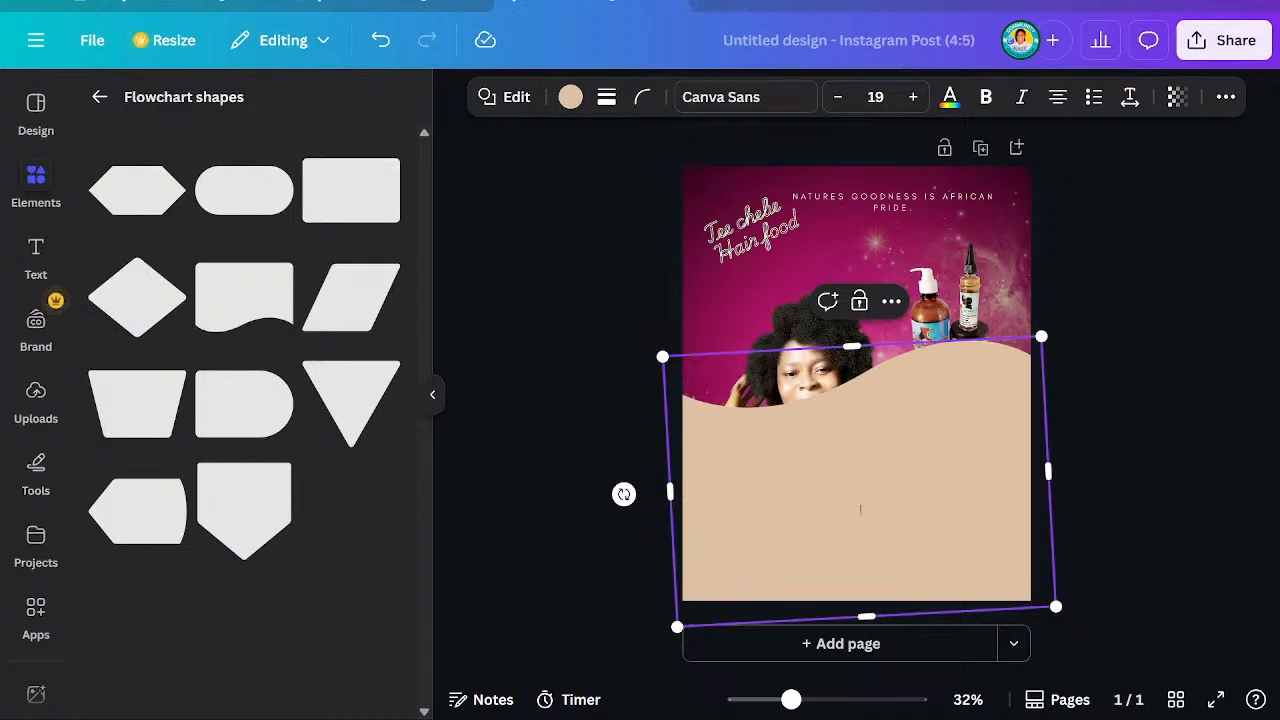
Set the wavy shape's rotation to 180° and move it down, centred horizontally, so it covers only the page's lower third
{"action": "left_click", "coordinate": [1226, 97]}
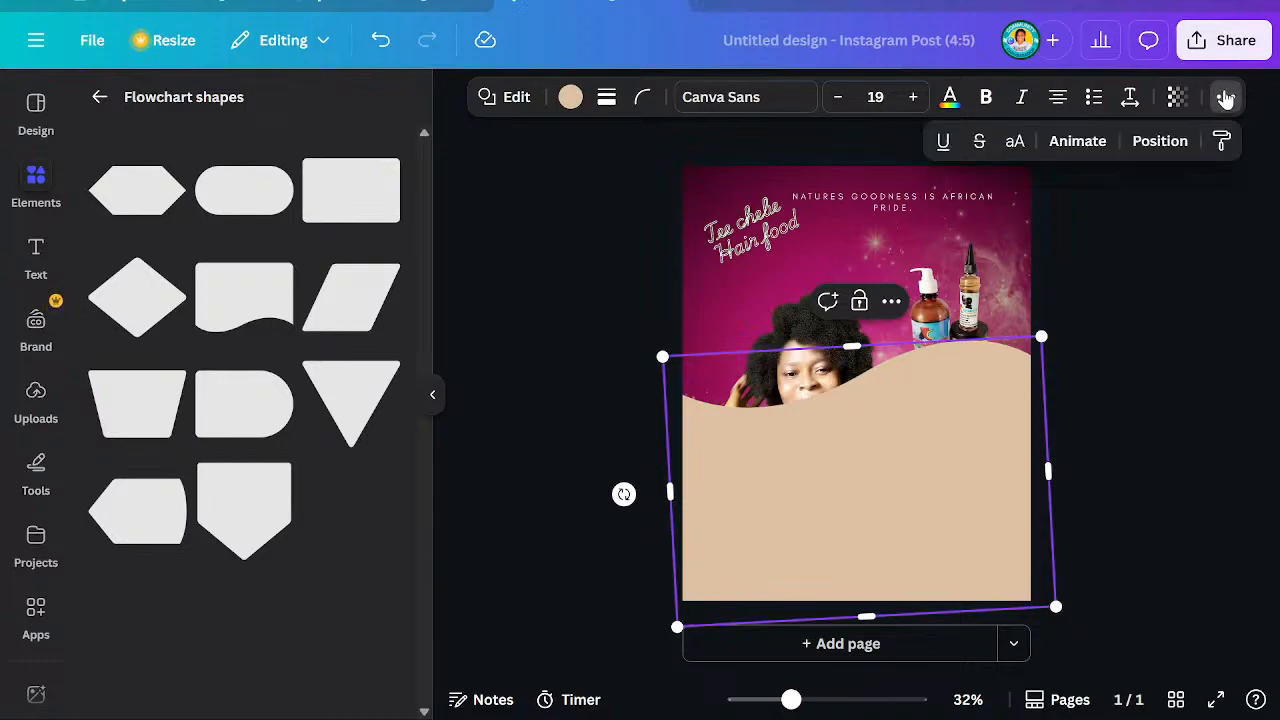
{"action": "left_click", "coordinate": [1164, 150]}
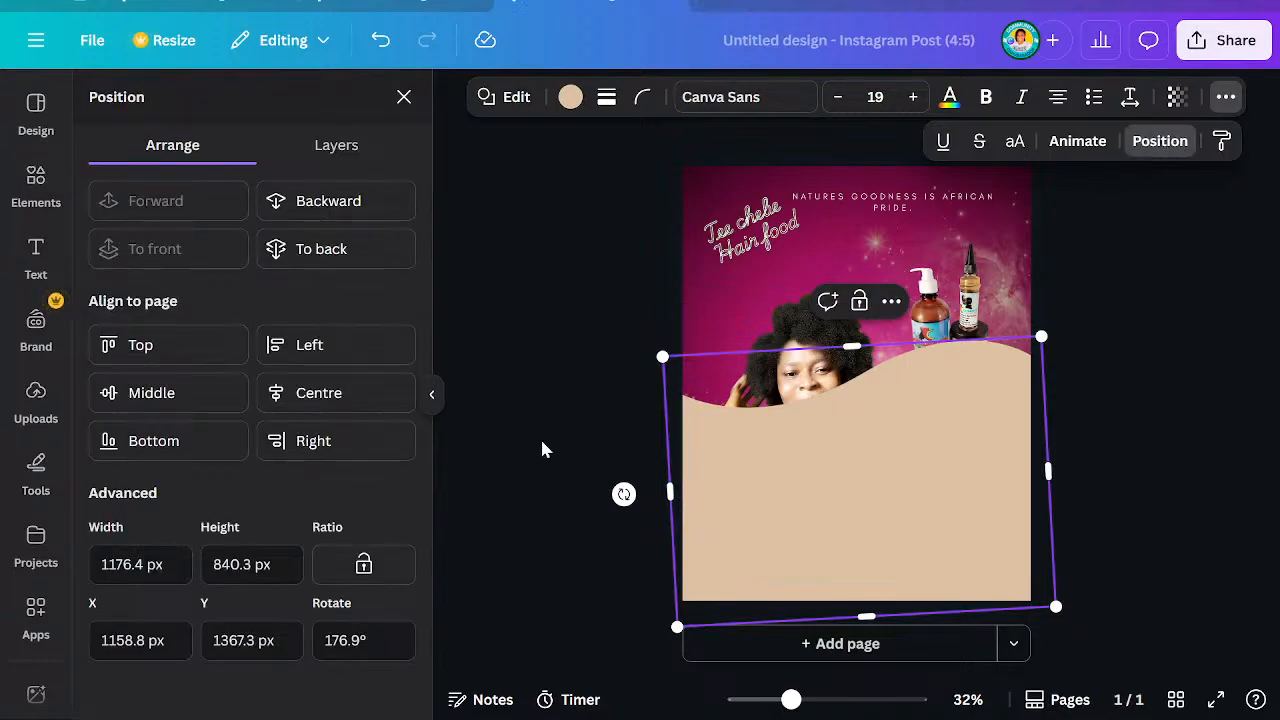
{"action": "left_click", "coordinate": [353, 645]}
{"action": "left_click_drag", "start_coordinate": [380, 643], "coordinate": [320, 637]}
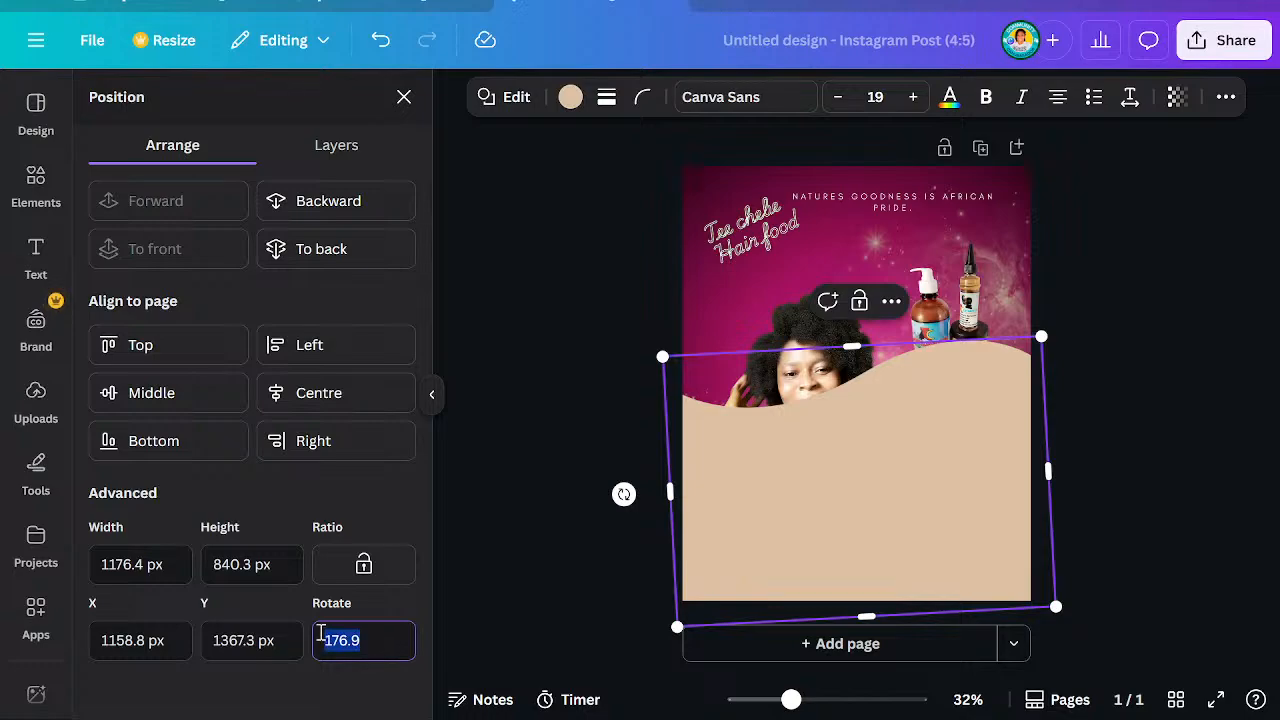
{"action": "type", "text": "1"}
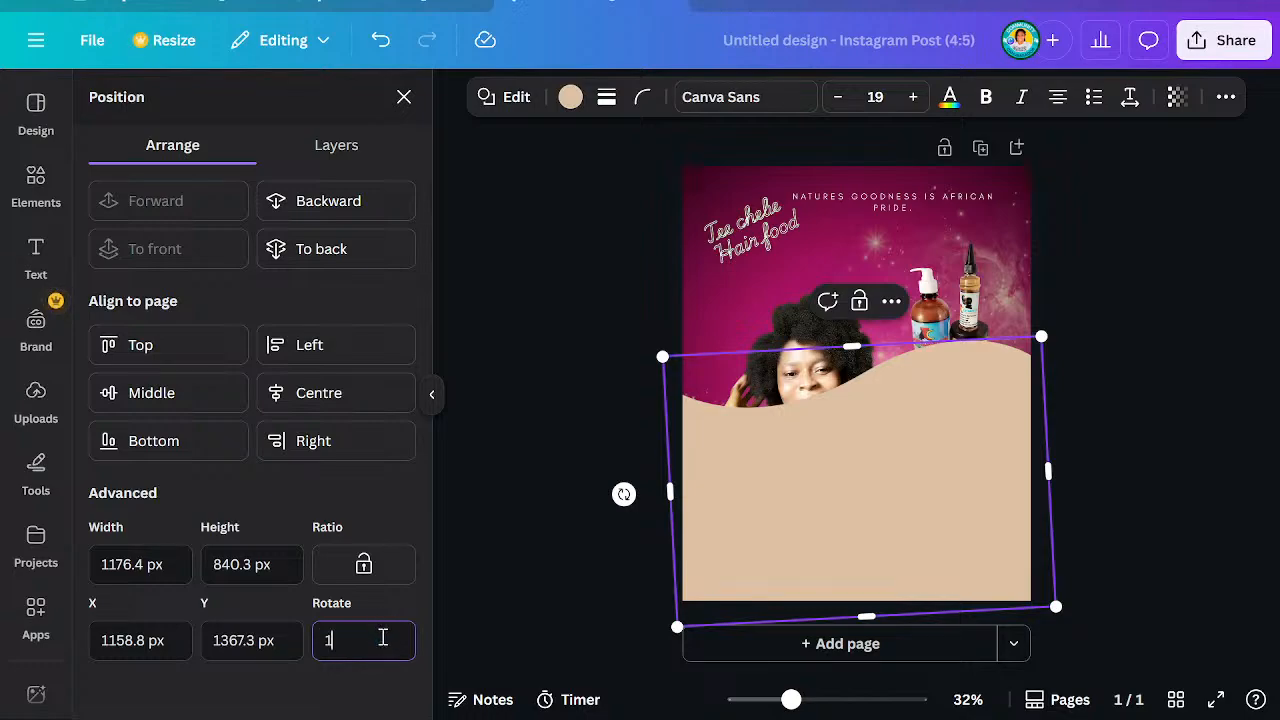
{"action": "type", "text": "80"}
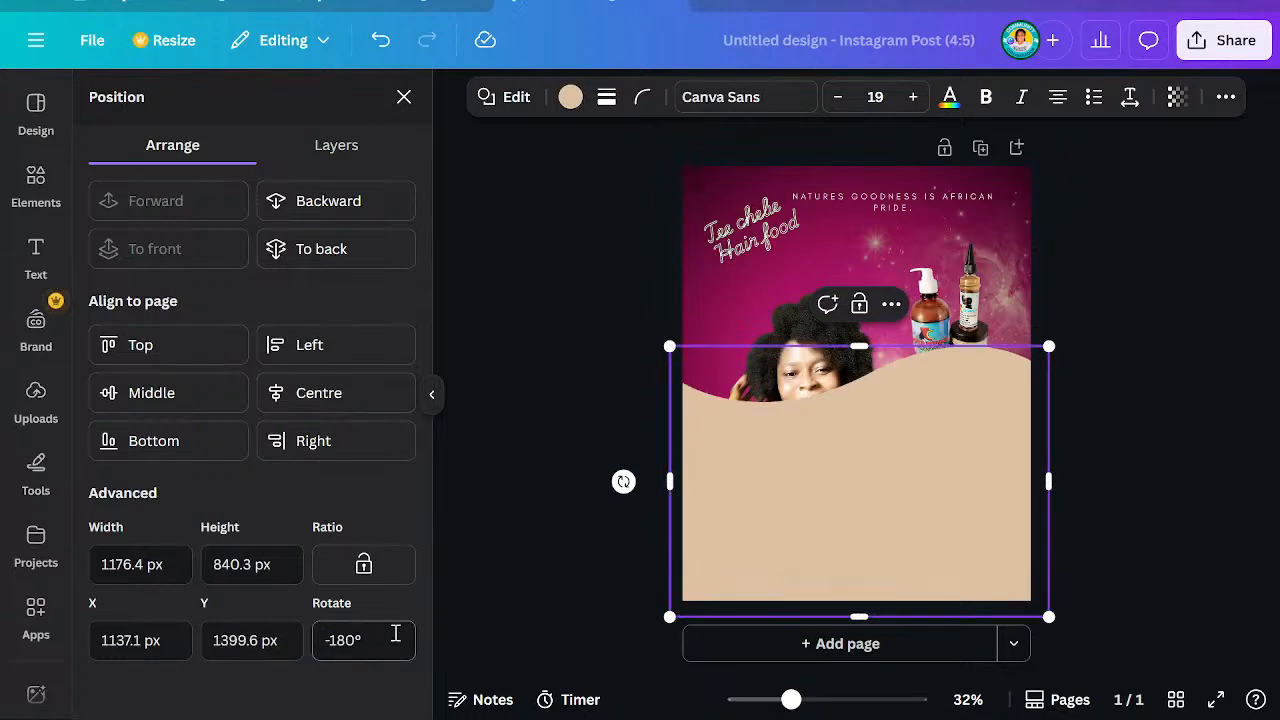
{"action": "left_click_drag", "start_coordinate": [862, 538], "coordinate": [866, 654]}
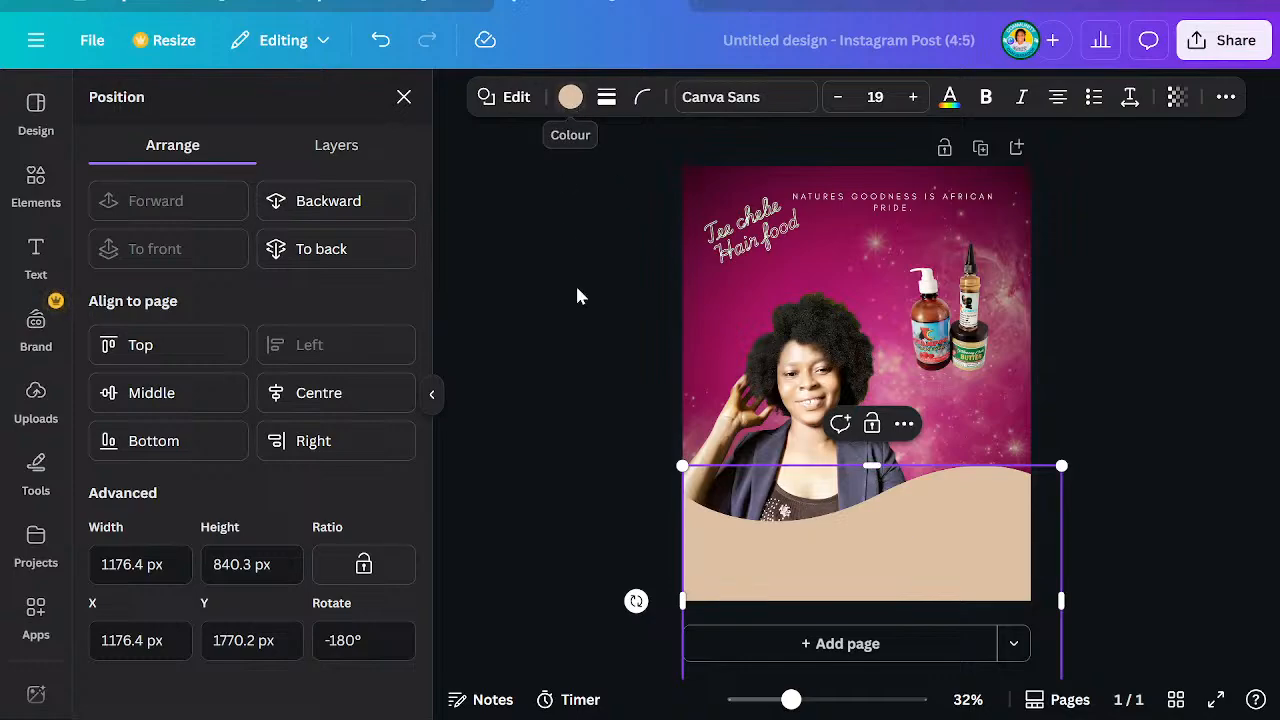
{"action": "mouse_move", "coordinate": [890, 588]}
{"action": "left_mouse_down"}
{"action": "mouse_move", "coordinate": [865, 583]}
{"action": "mouse_move", "coordinate": [874, 573]}
{"action": "left_mouse_up"}
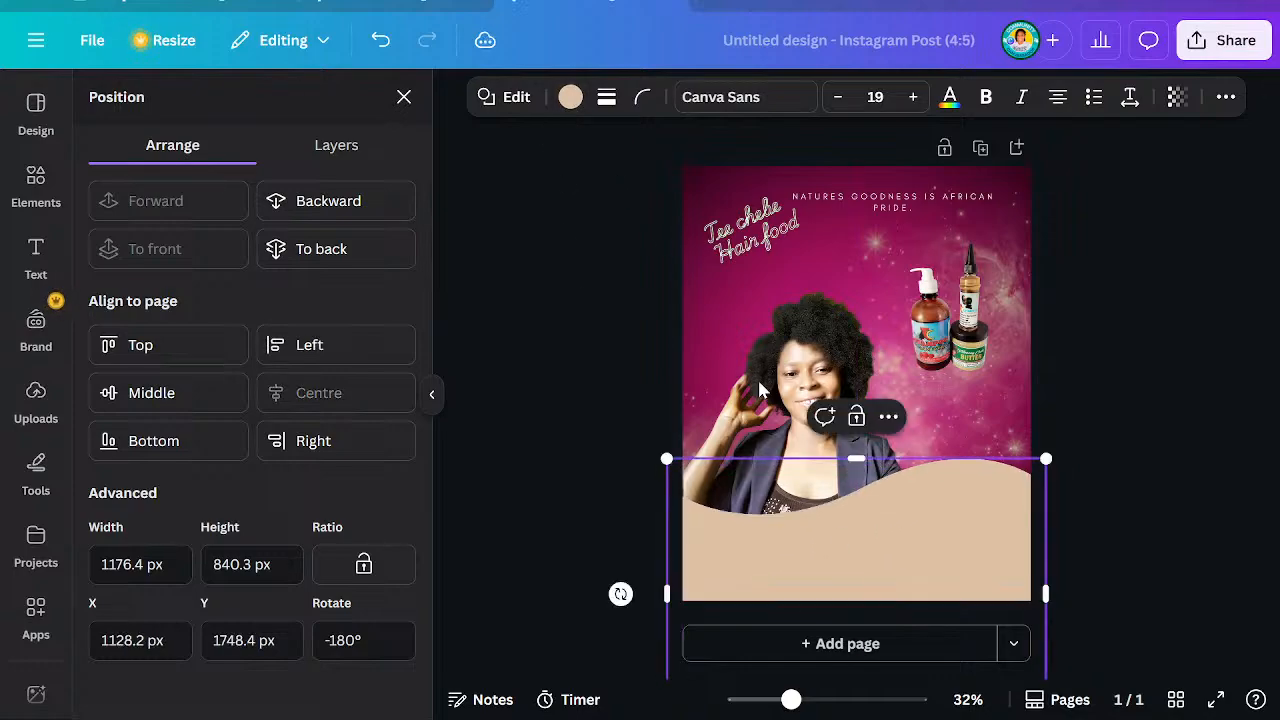
Fill the wavy shape with the default red-to-orange gradient
{"action": "left_click", "coordinate": [573, 104]}
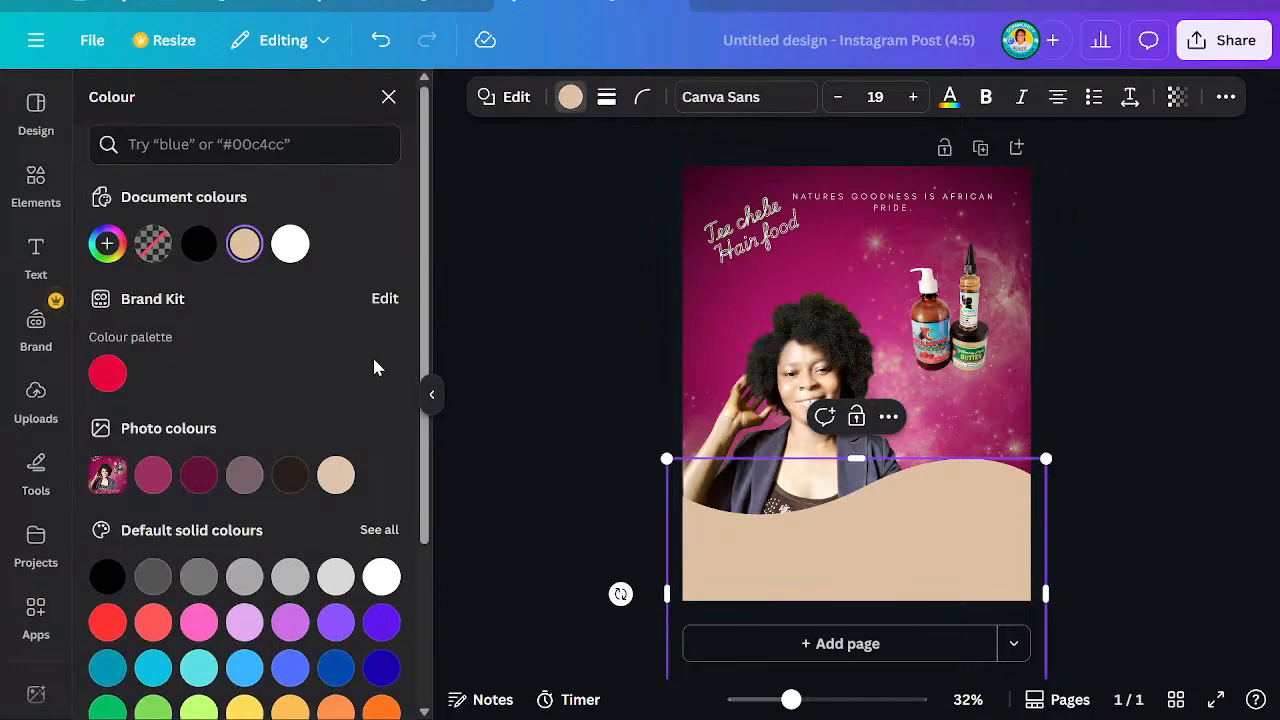
{"action": "scroll", "coordinate": [338, 415], "scroll_direction": "down", "scroll_amount": 3}
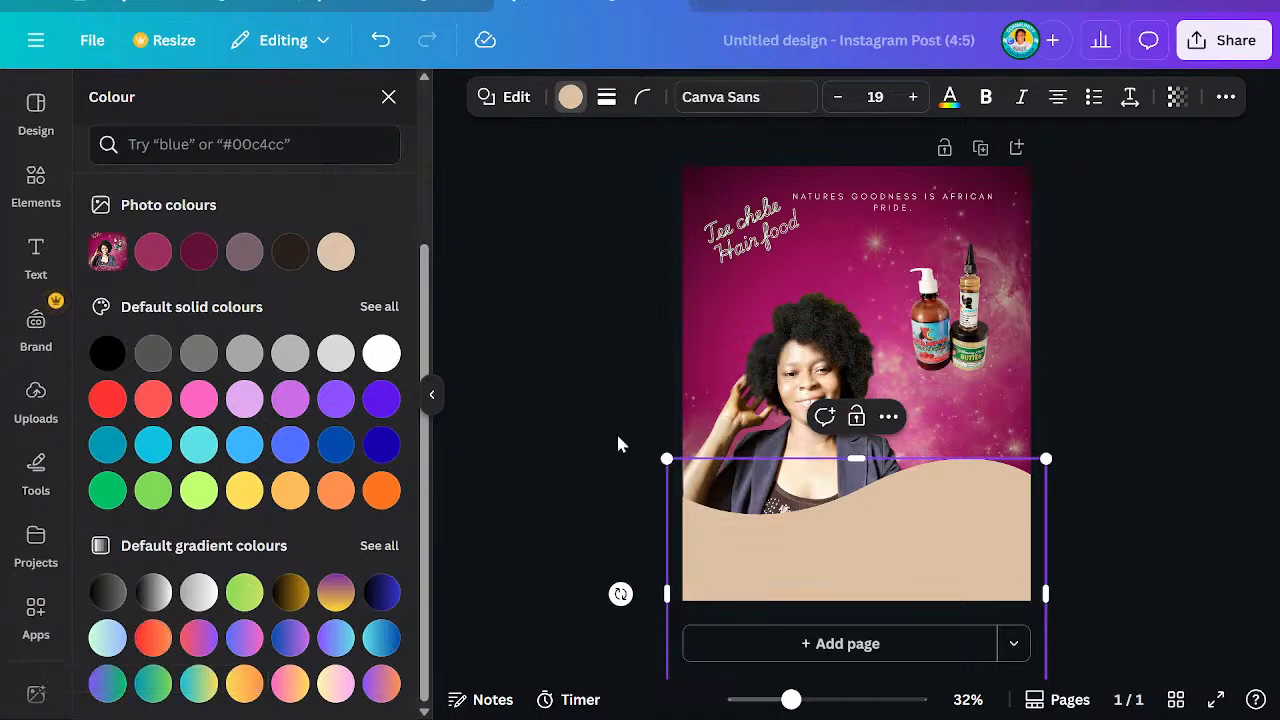
{"action": "left_click", "coordinate": [154, 637]}
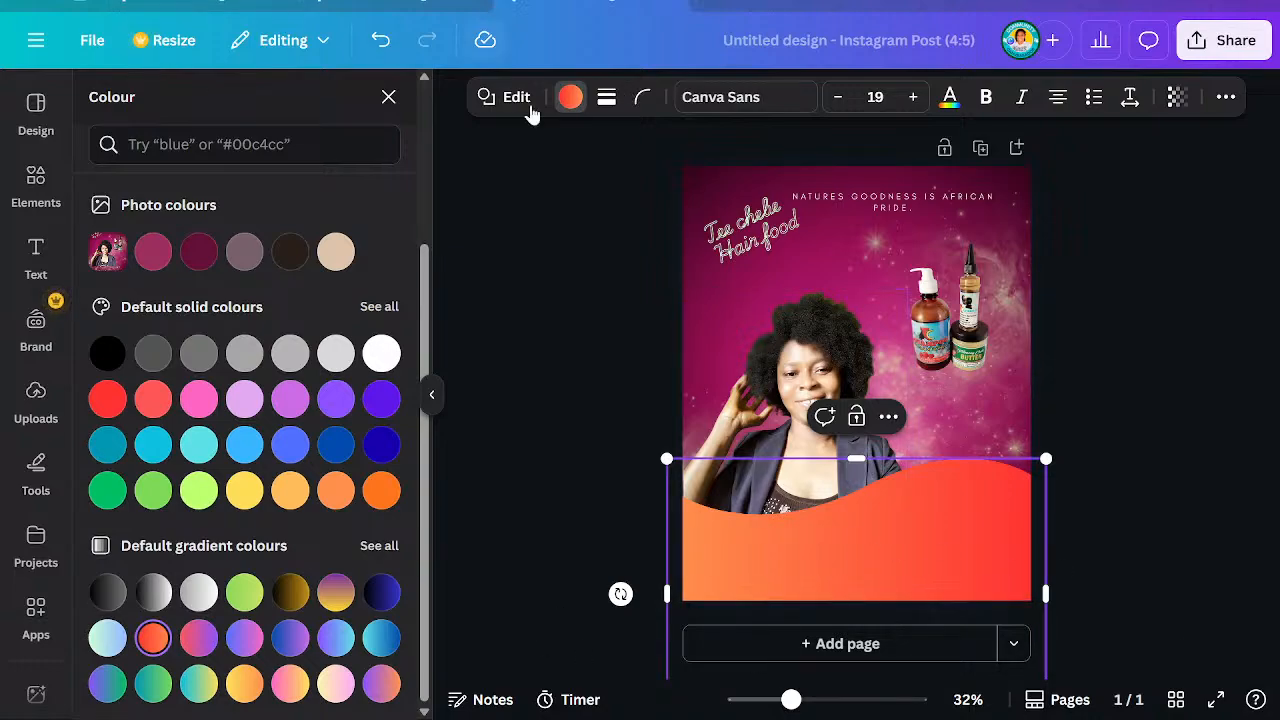
{"action": "left_click", "coordinate": [571, 103]}
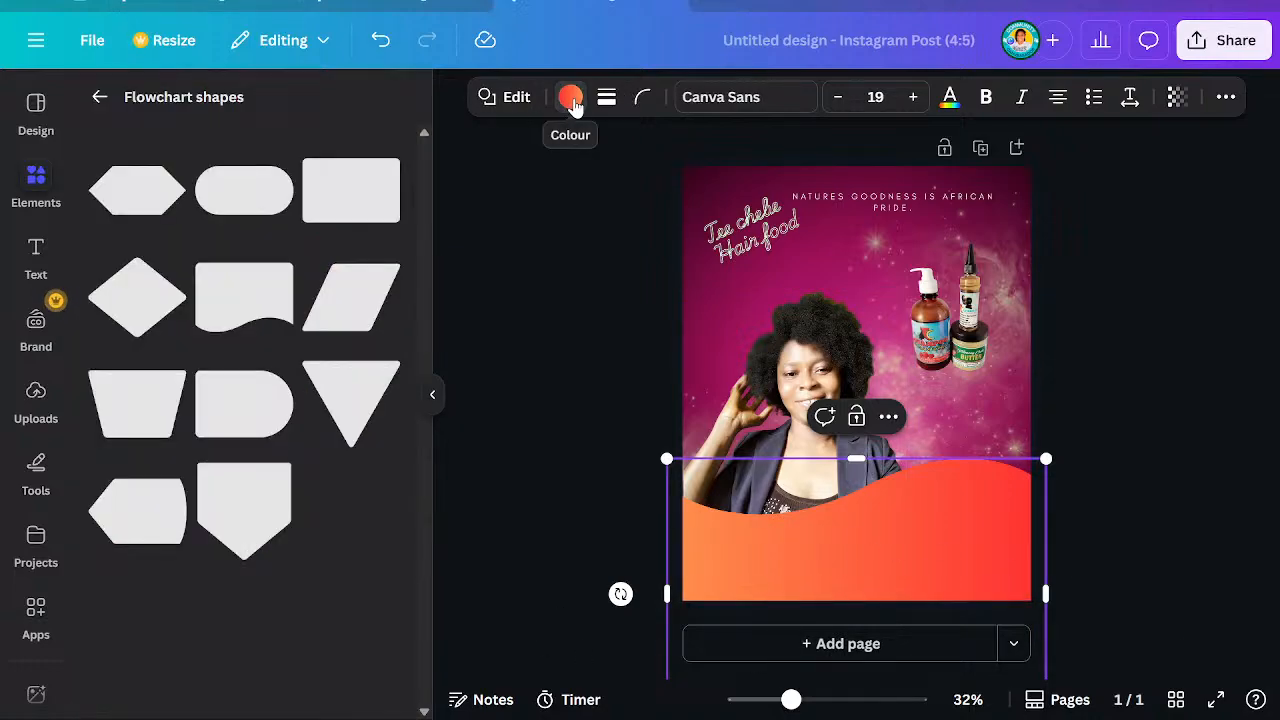
Replace the gradient's red with the dark magenta #950E53 sampled from the page background beside the woman's head
{"action": "left_click", "coordinate": [571, 100]}
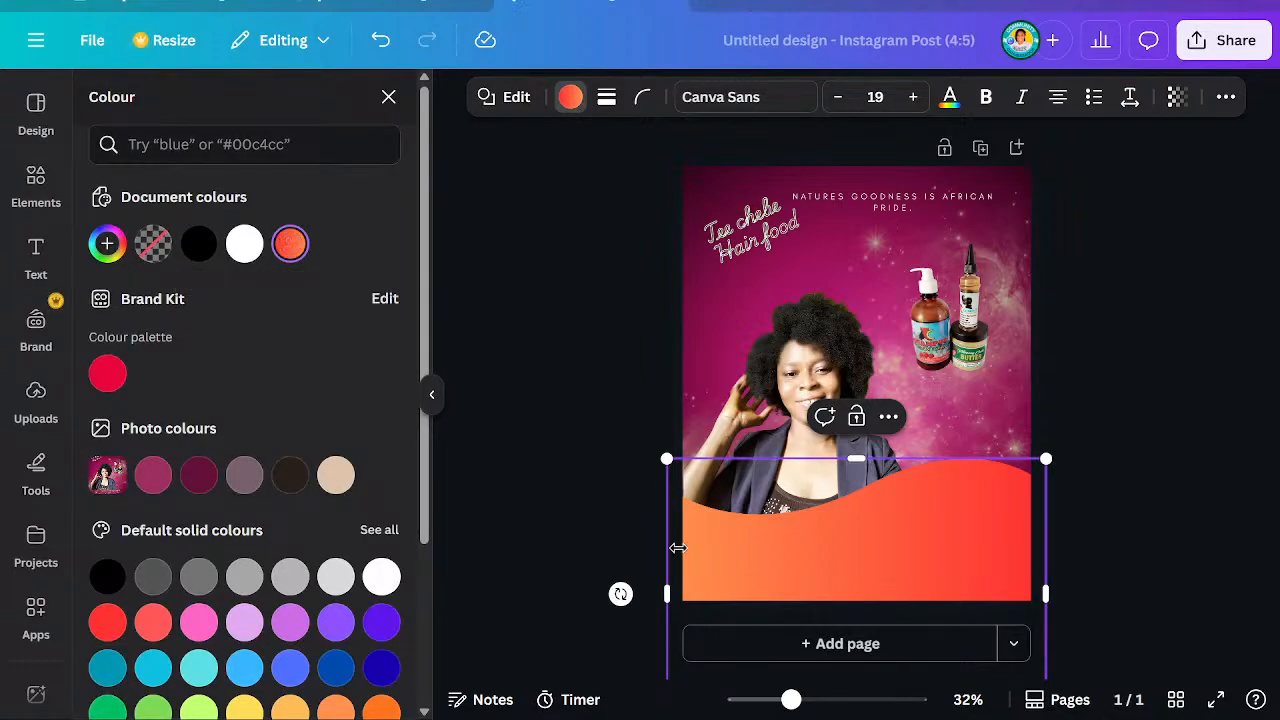
{"action": "left_click", "coordinate": [290, 246]}
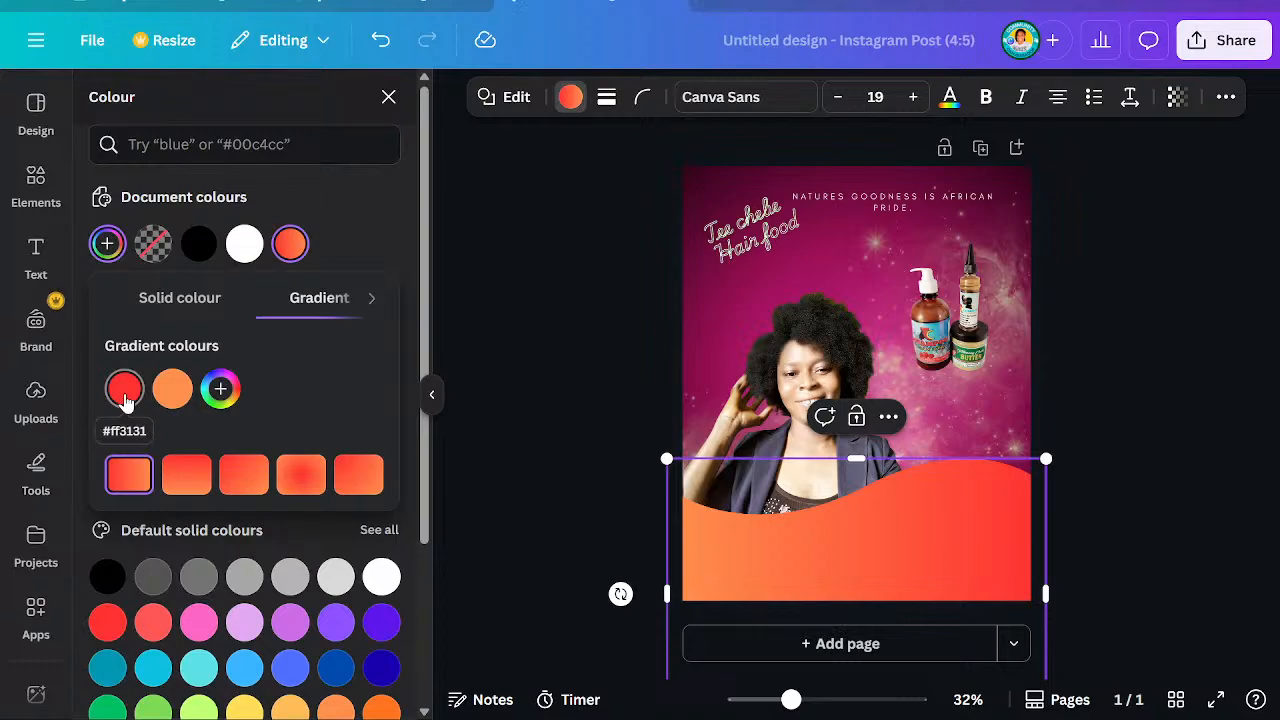
{"action": "left_click", "coordinate": [125, 390]}
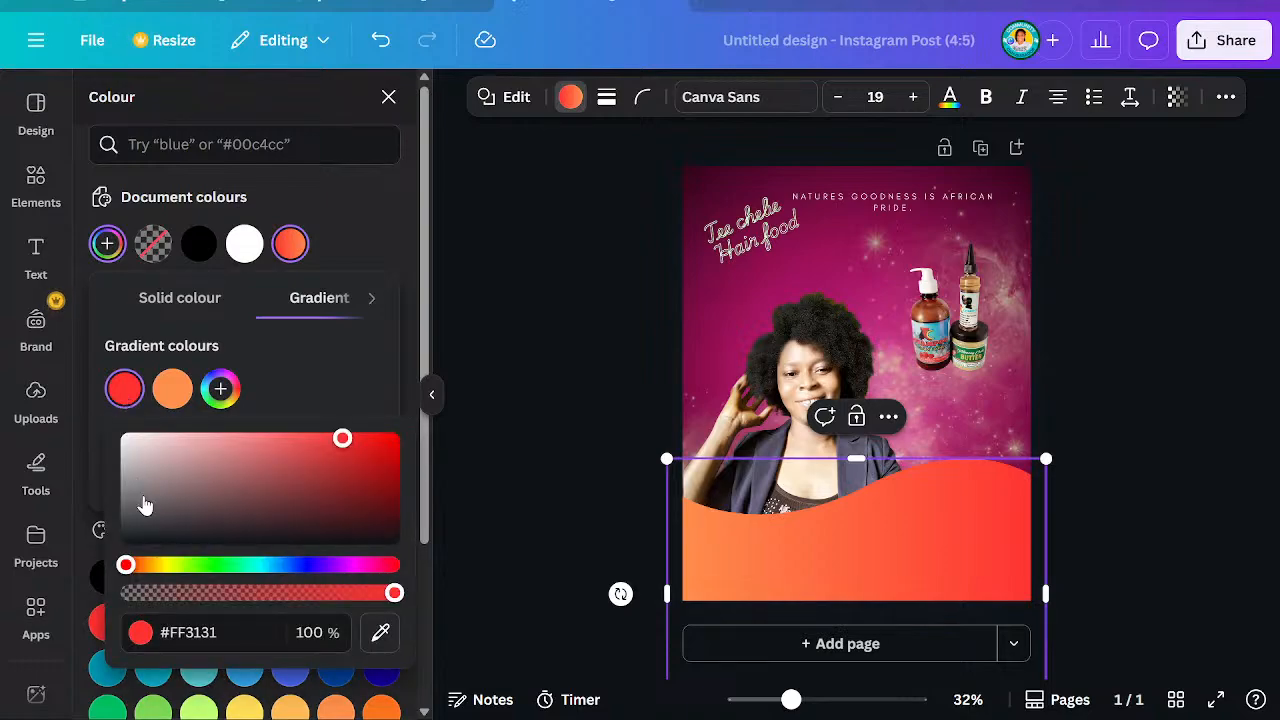
{"action": "left_click", "coordinate": [379, 641]}
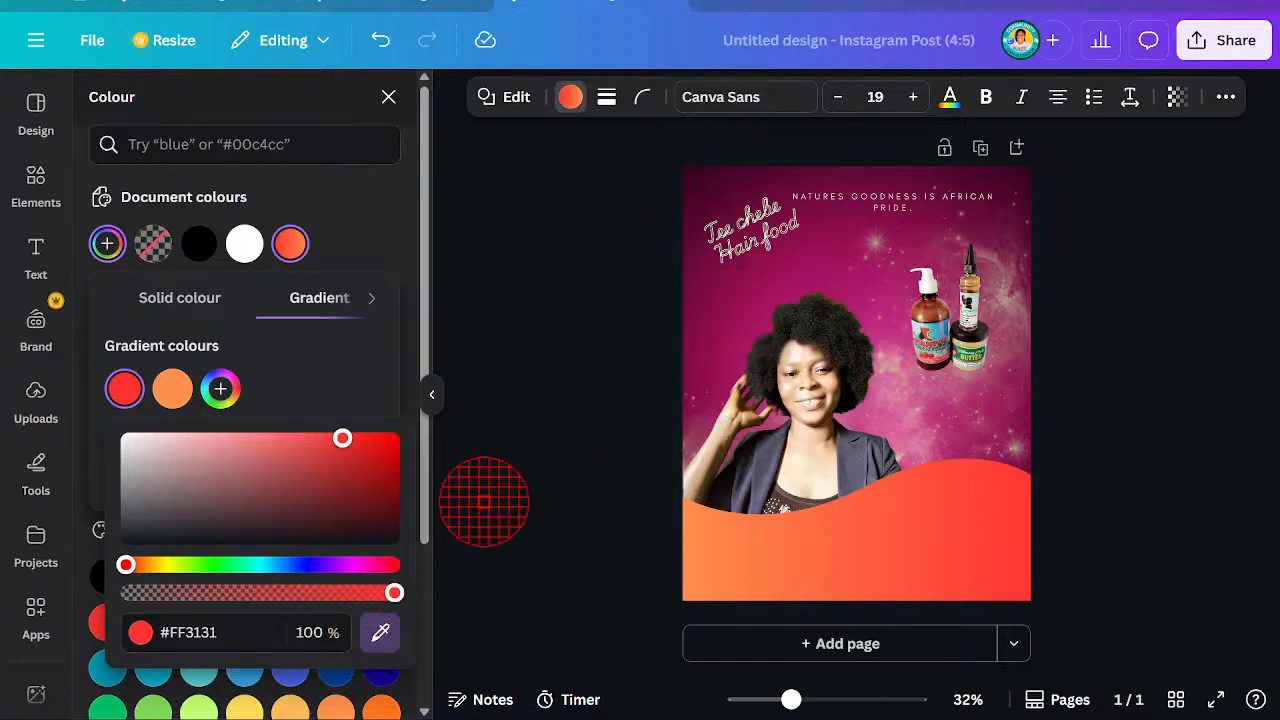
{"action": "left_click", "coordinate": [929, 43]}
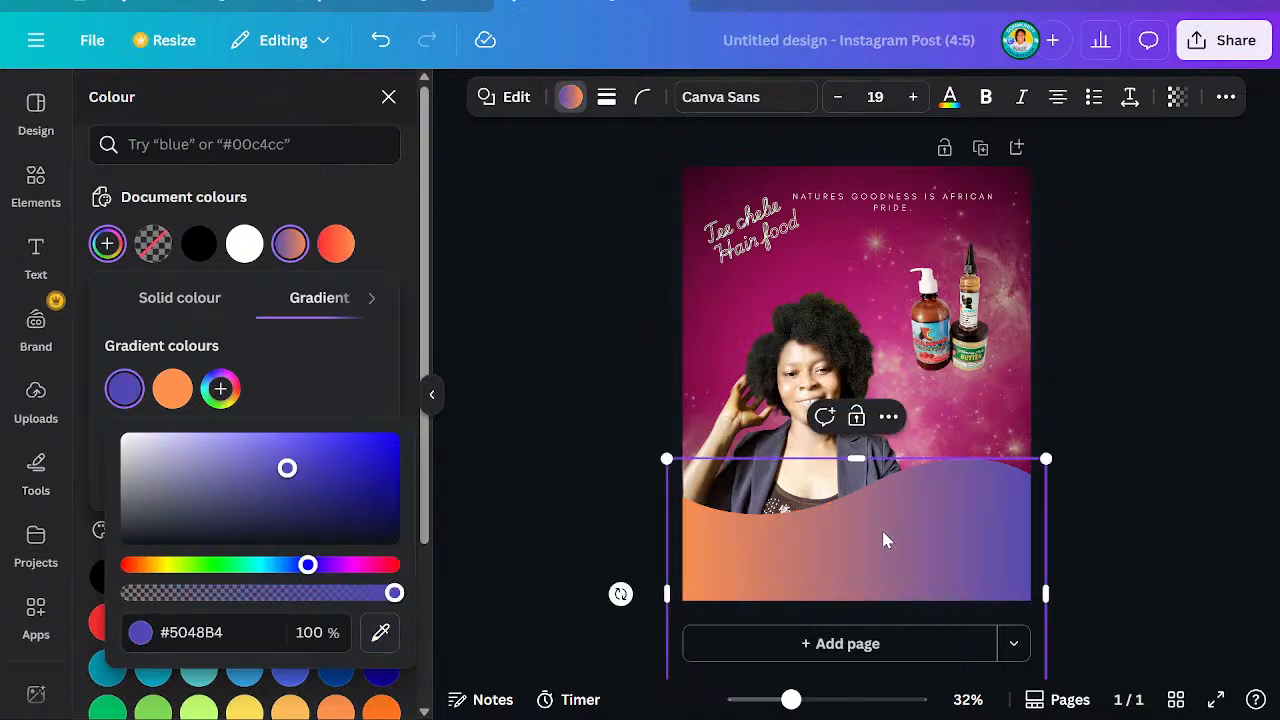
{"action": "left_click", "coordinate": [380, 632]}
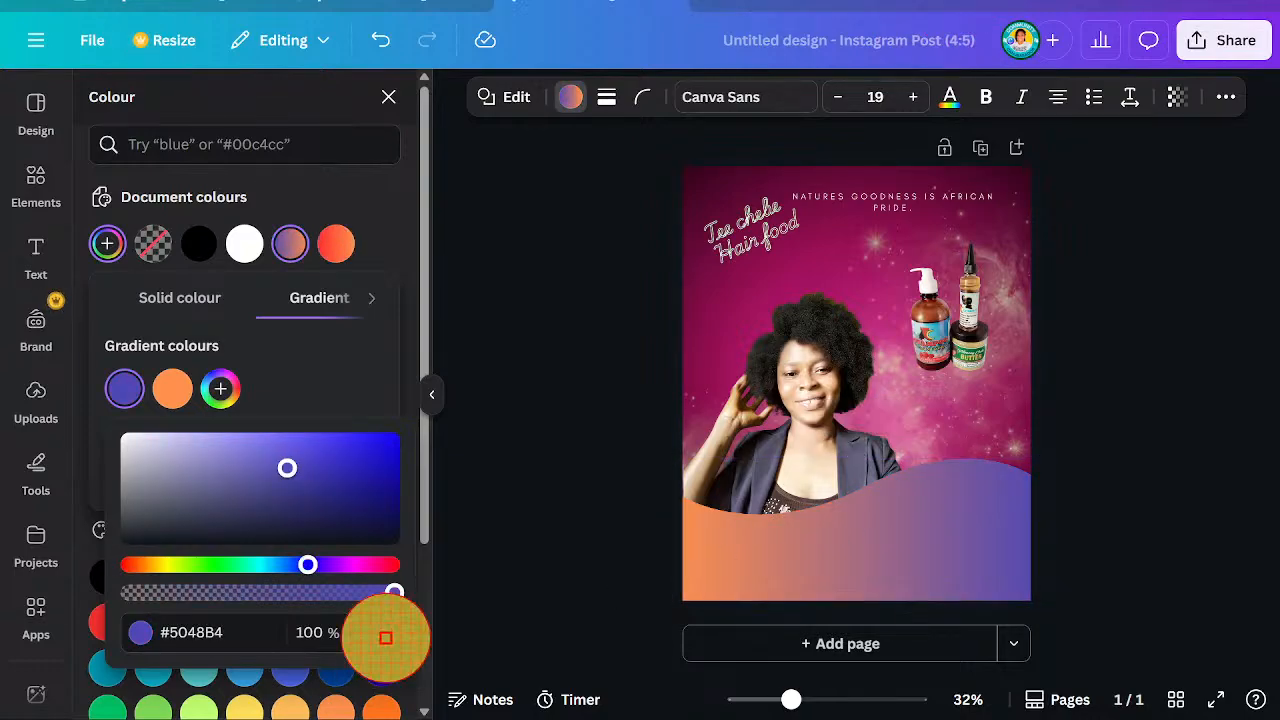
{"action": "left_click", "coordinate": [728, 332]}
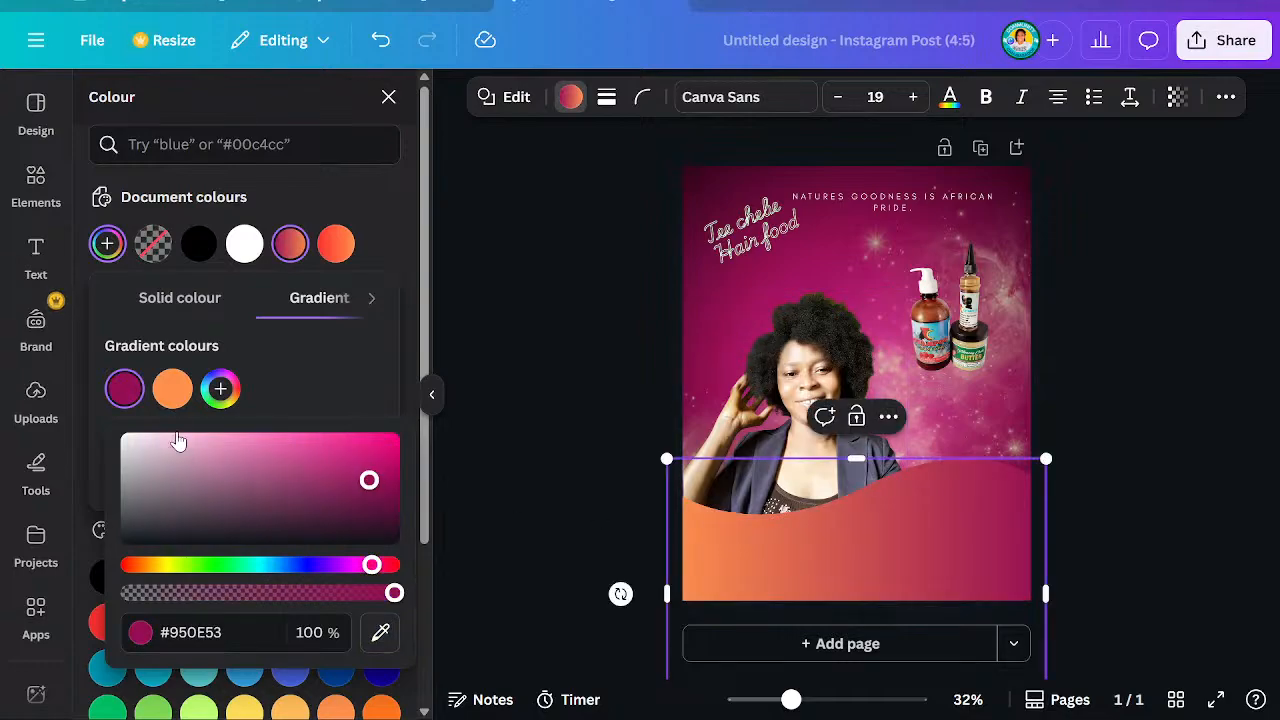
Replace the gradient's orange with the magenta #A21561 sampled from the background above the woman's head
{"action": "left_click", "coordinate": [173, 392]}
{"action": "left_click", "coordinate": [174, 394]}
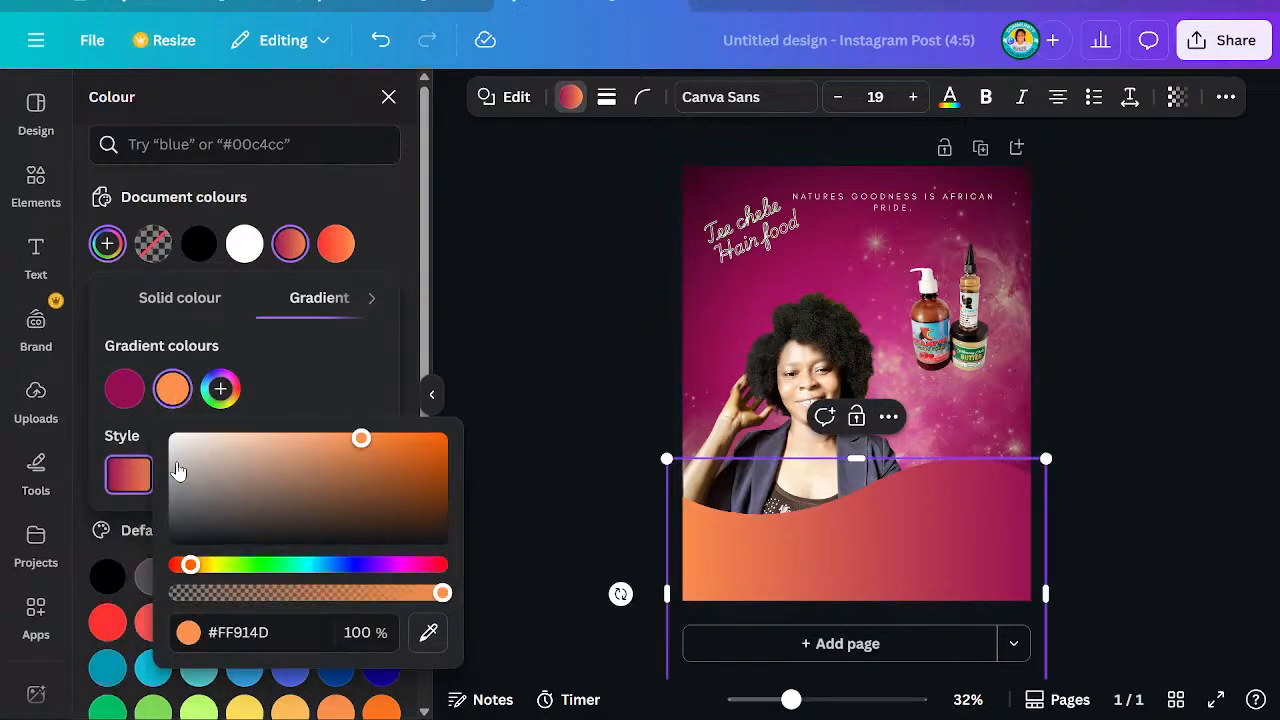
{"action": "left_click", "coordinate": [428, 632]}
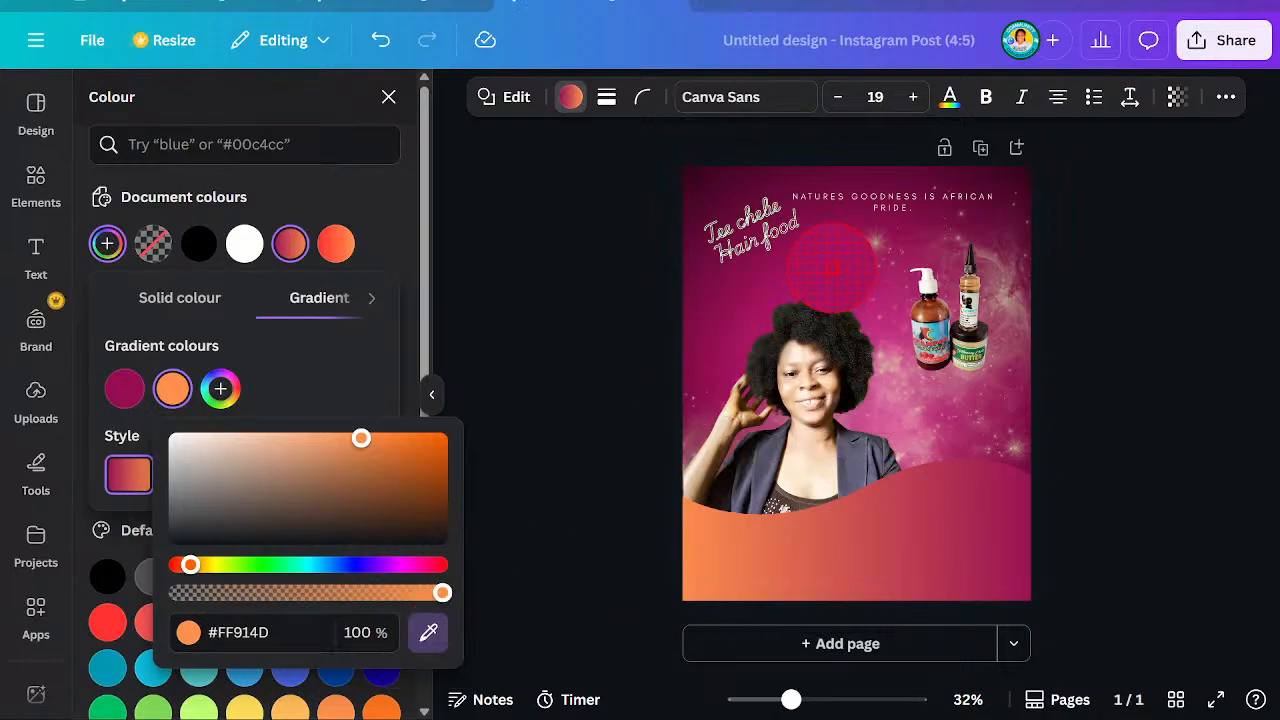
{"action": "left_click", "coordinate": [847, 278]}
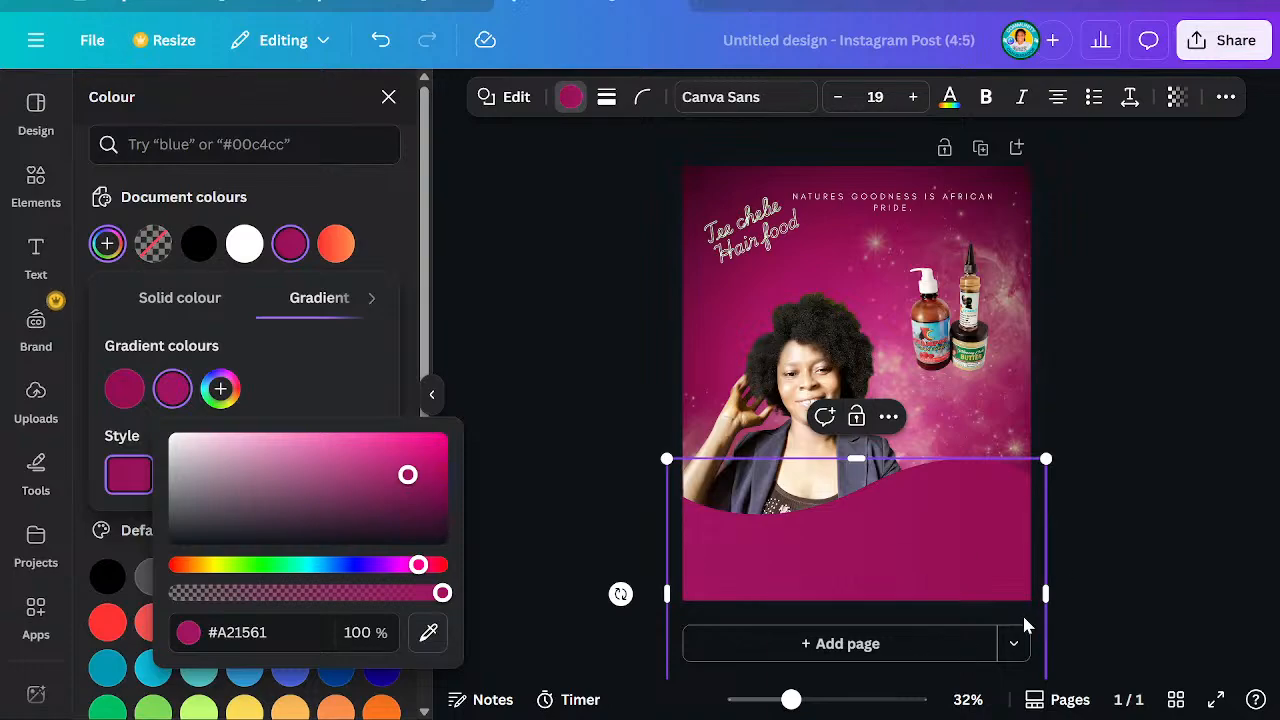
Add two more #A21561 colours to the wavy shape's gradient and set the last one's opacity to 0%
{"action": "left_click", "coordinate": [221, 389]}
{"action": "left_click", "coordinate": [224, 390]}
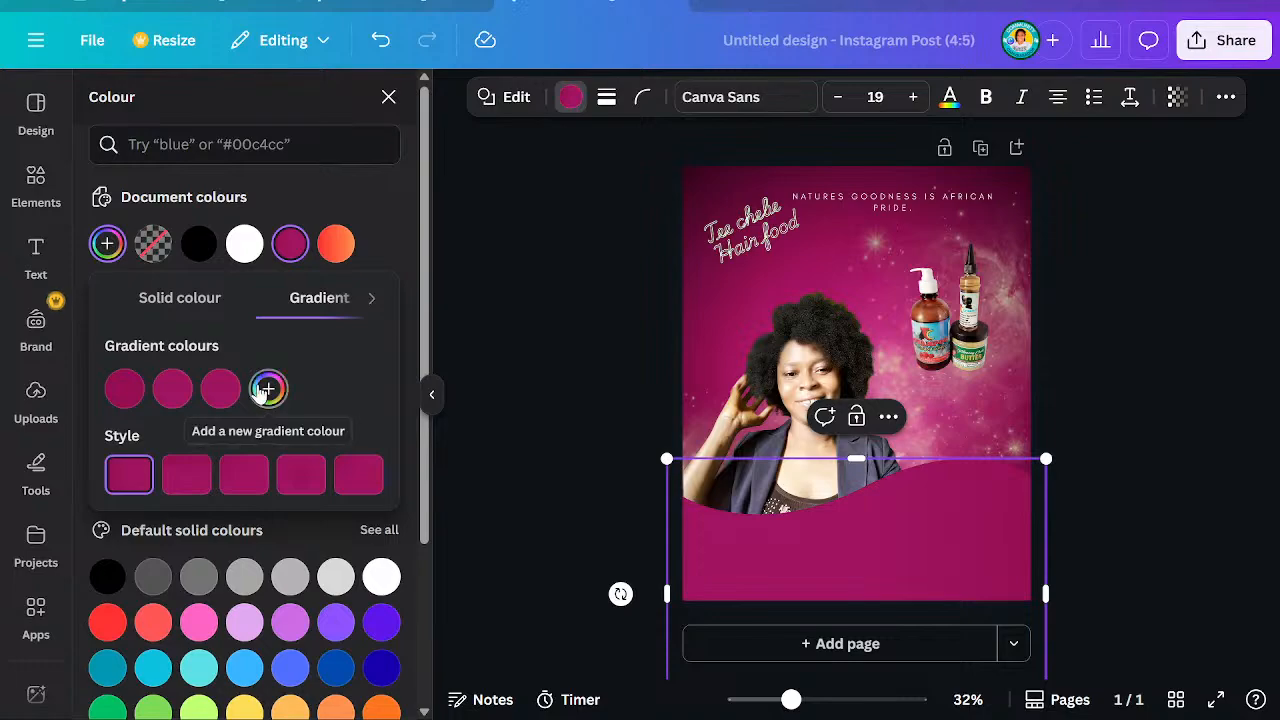
{"action": "left_click", "coordinate": [266, 389]}
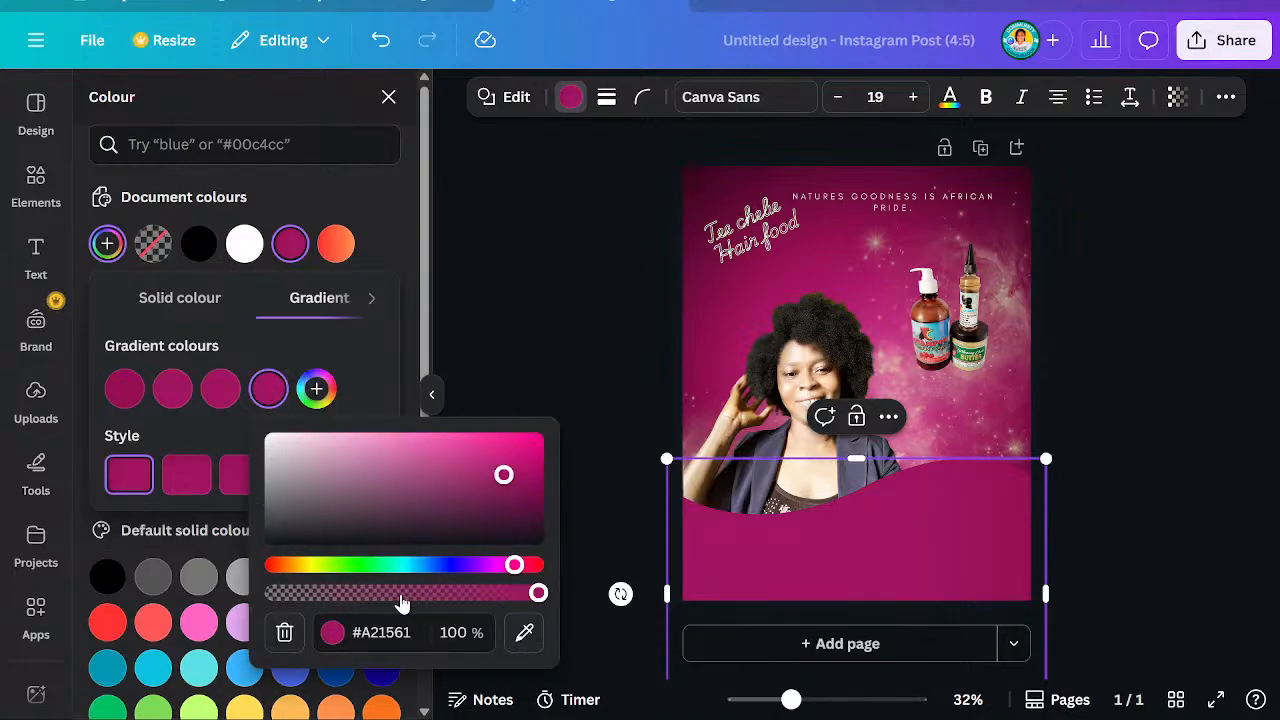
{"action": "left_click_drag", "start_coordinate": [538, 596], "coordinate": [268, 625]}
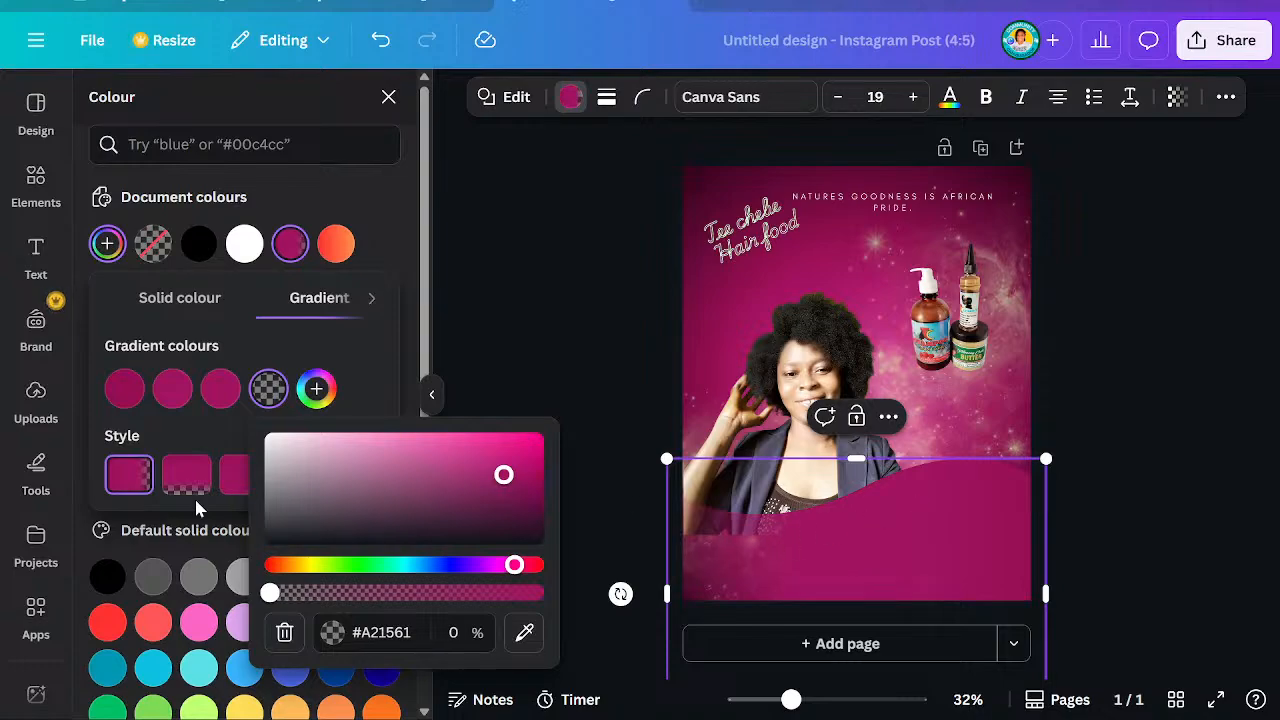
{"action": "left_click", "coordinate": [388, 395]}
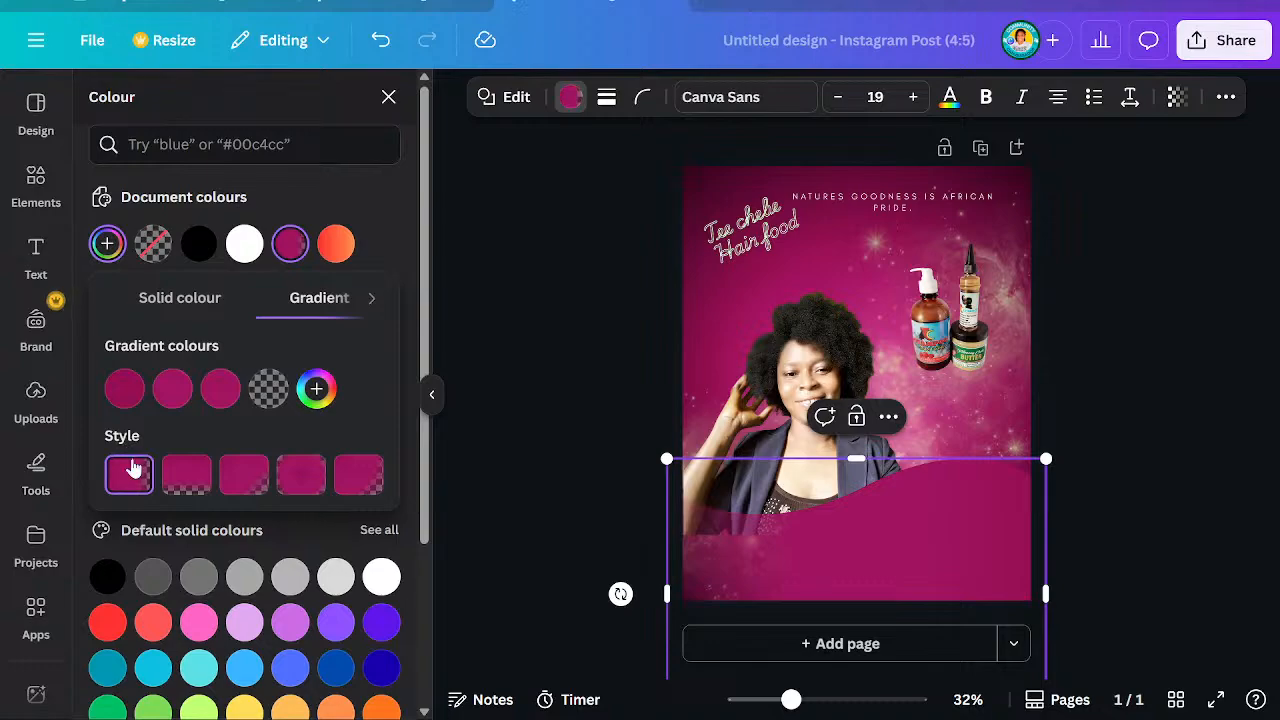
Switch the gradient to the vertical linear style, then shrink the wavy shape to roughly the page's width and centre it slightly higher
{"action": "left_click", "coordinate": [188, 484]}
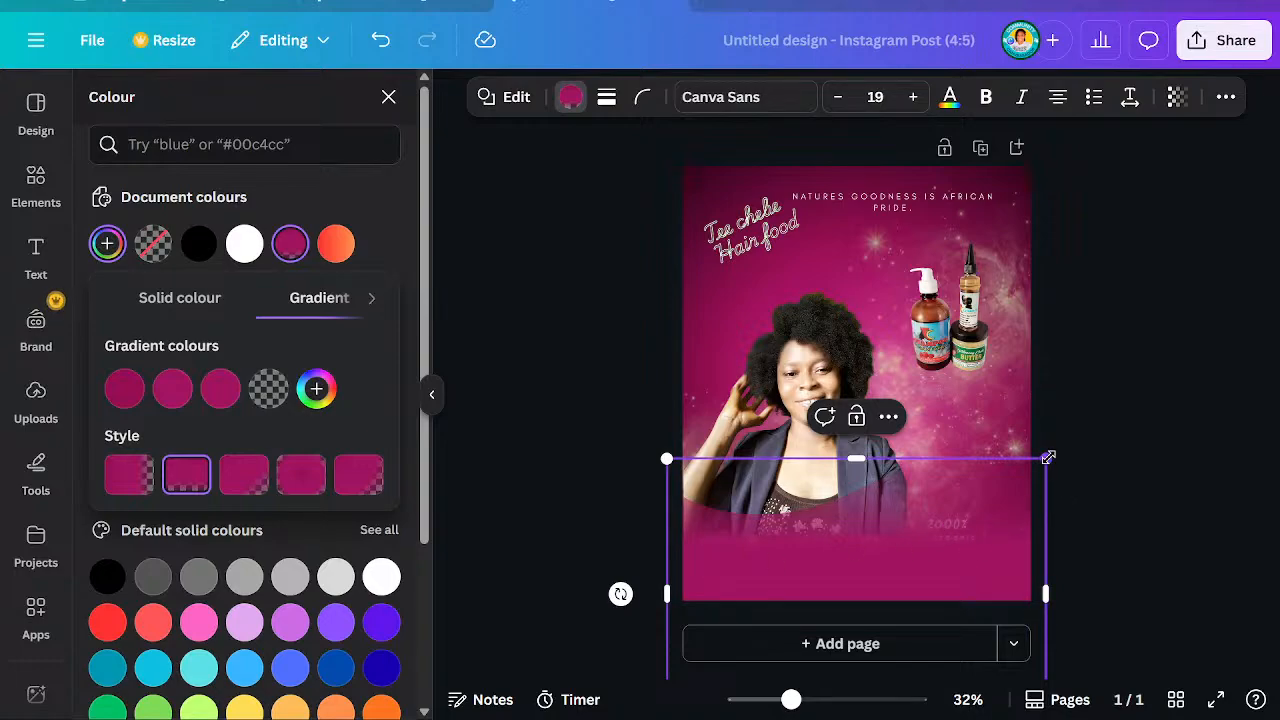
{"action": "left_click_drag", "start_coordinate": [1046, 459], "coordinate": [1035, 470]}
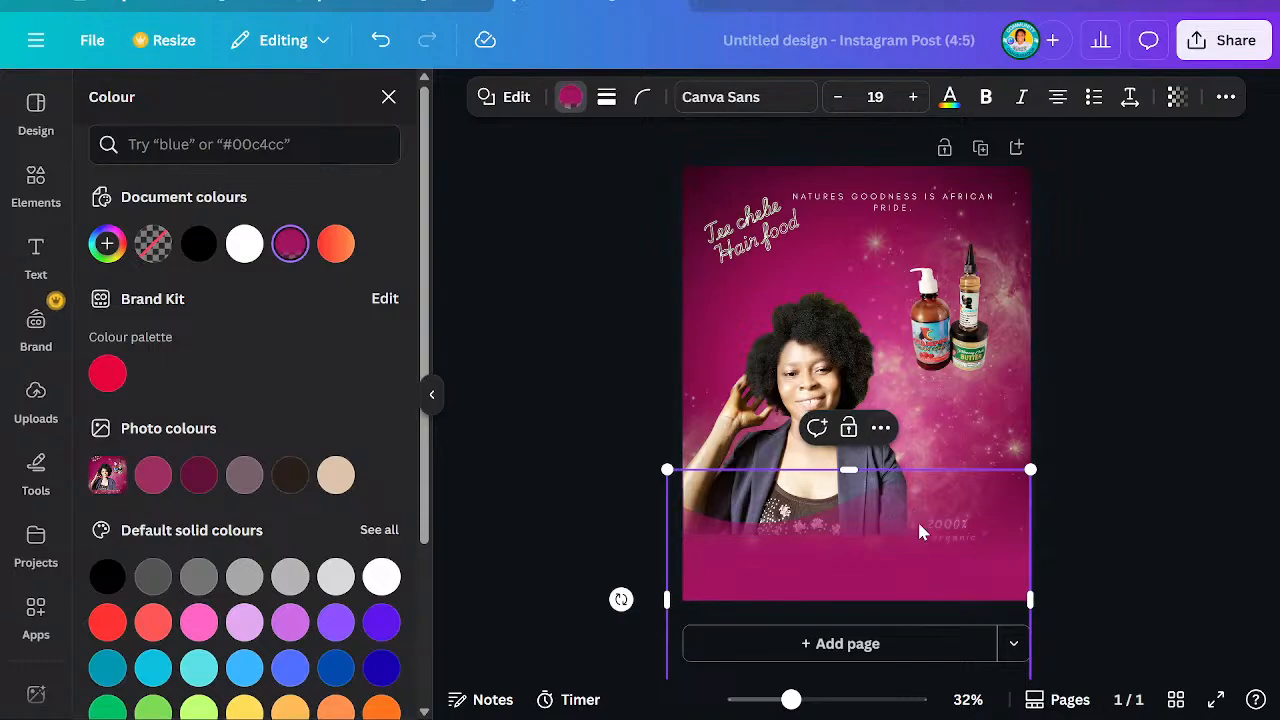
{"action": "mouse_move", "coordinate": [913, 552]}
{"action": "left_mouse_down"}
{"action": "mouse_move", "coordinate": [906, 529]}
{"action": "mouse_move", "coordinate": [918, 529]}
{"action": "left_mouse_up"}
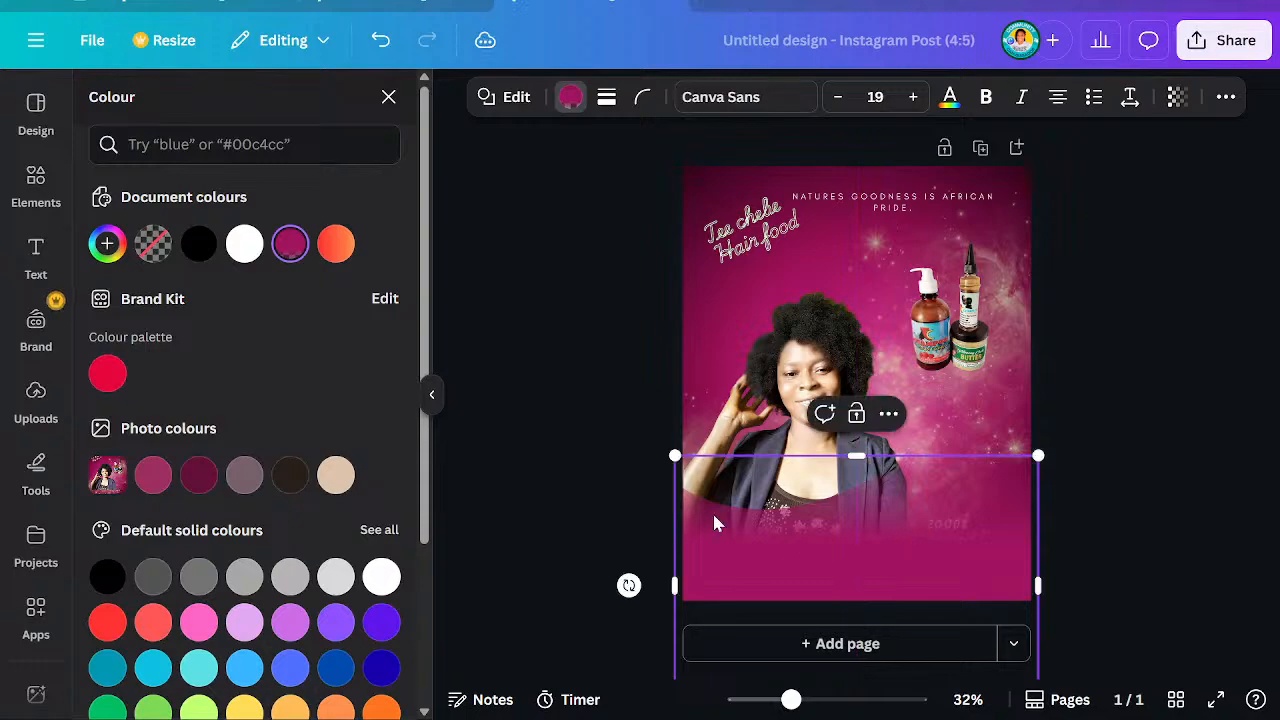
Delete one solid magenta from the gradient and add a final #A21561 colour at 100% opacity
{"action": "left_click", "coordinate": [290, 250]}
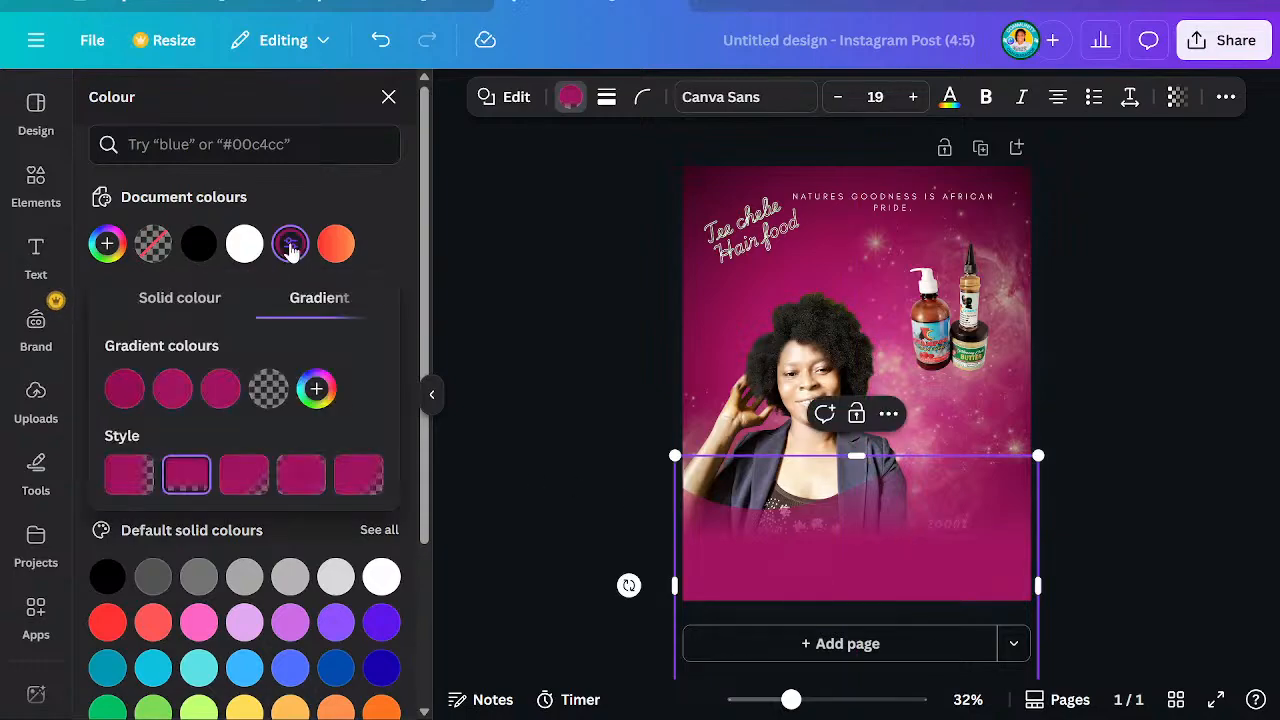
{"action": "left_click", "coordinate": [189, 373]}
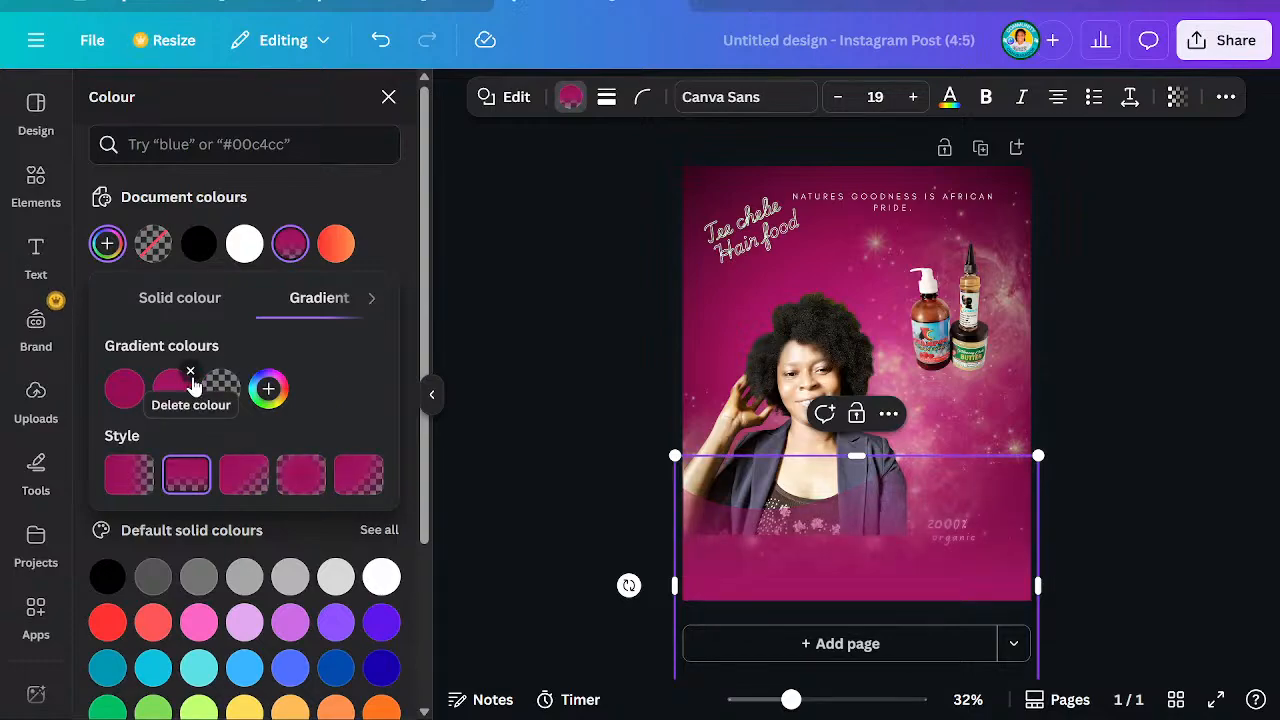
{"action": "left_click", "coordinate": [267, 390]}
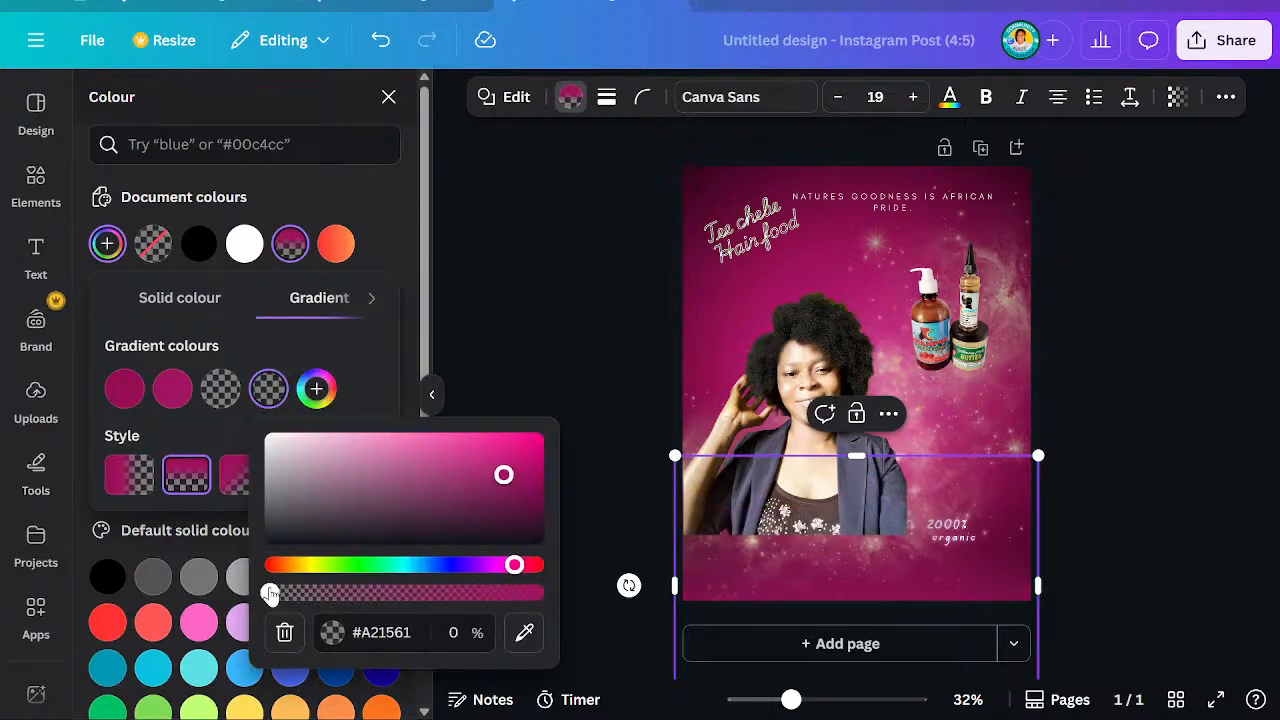
{"action": "left_click_drag", "start_coordinate": [270, 594], "coordinate": [653, 621]}
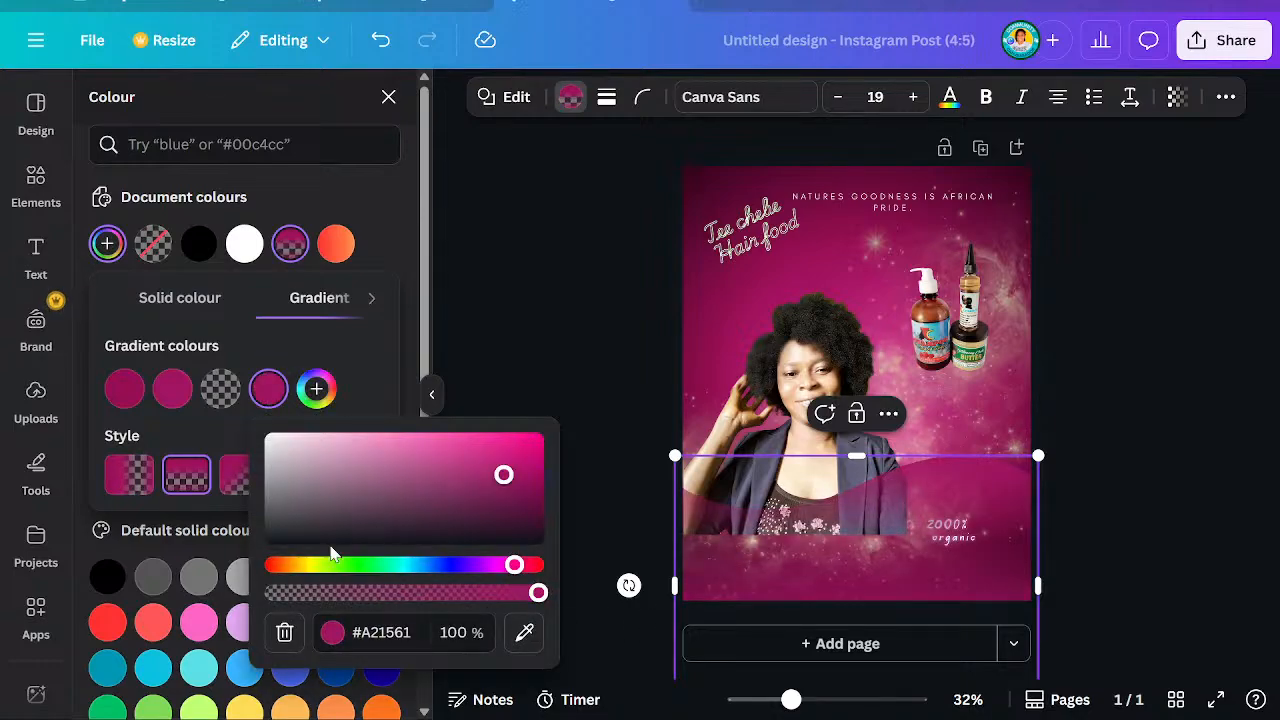
Rework the wavy shape's gradient into four solid #A21561 colours followed by a fifth #A21561 at 0% opacity
{"action": "left_click", "coordinate": [316, 389]}
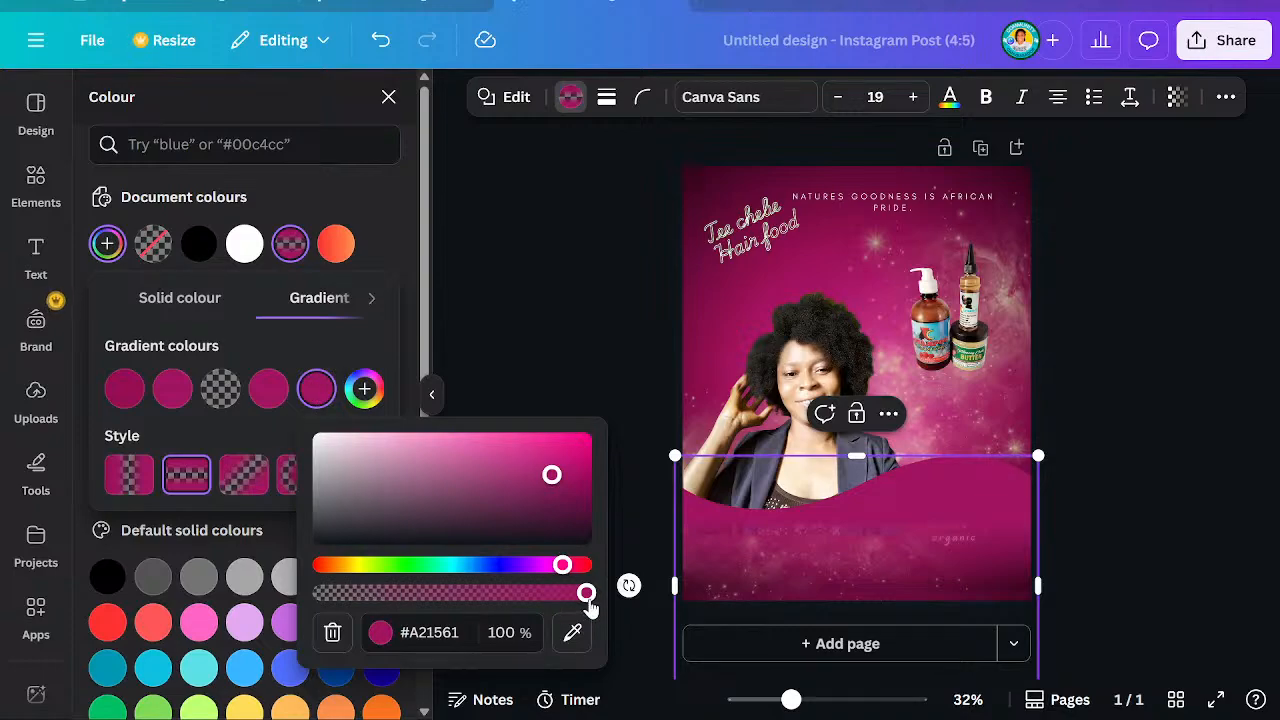
{"action": "left_click", "coordinate": [235, 372]}
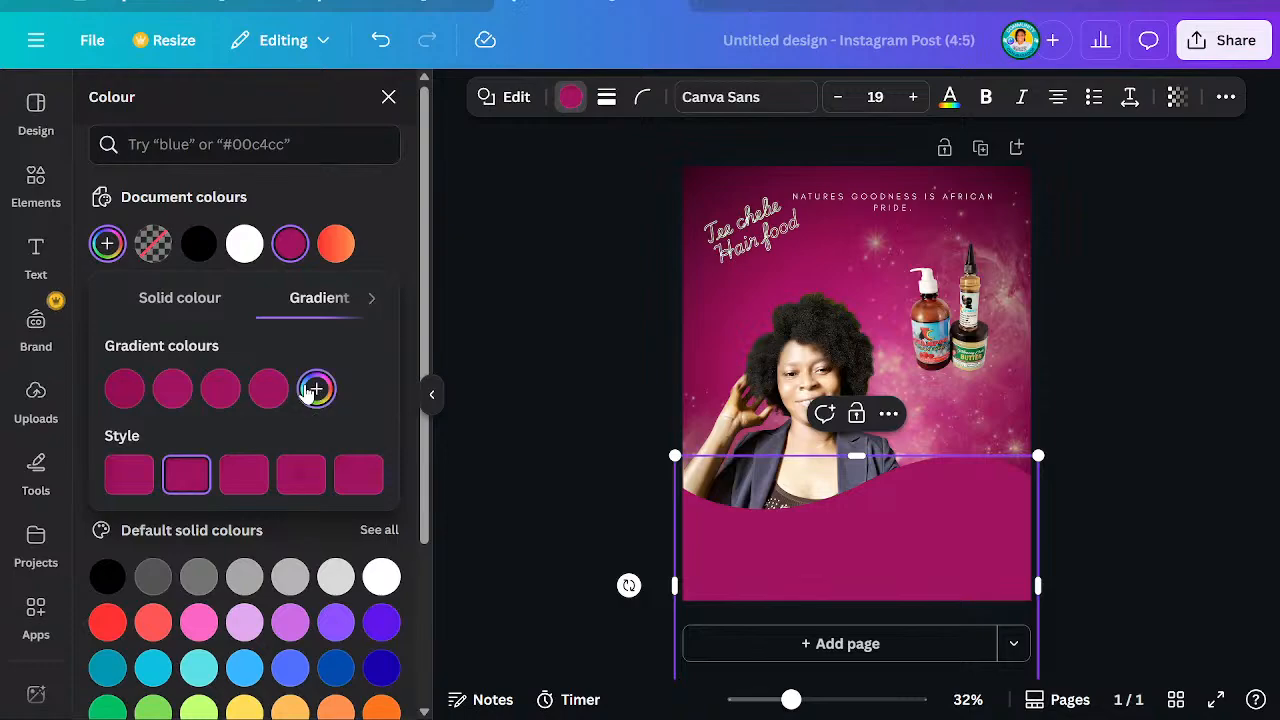
{"action": "left_click", "coordinate": [312, 390]}
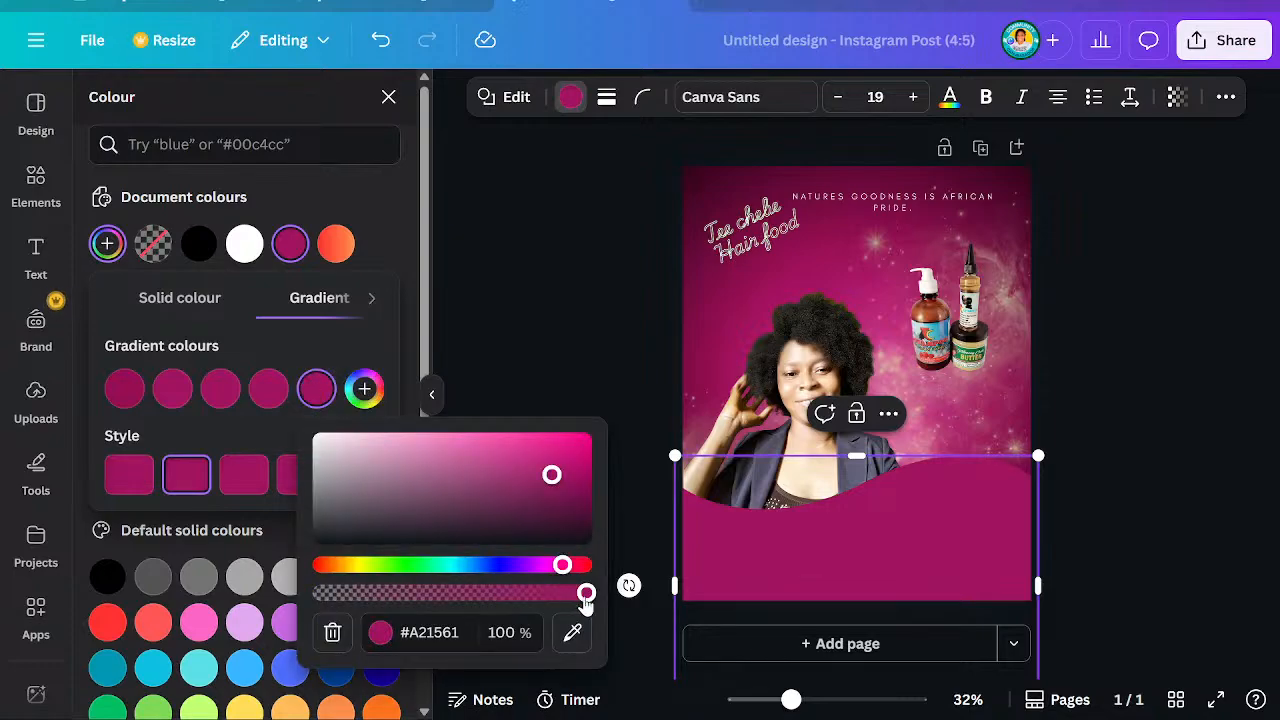
{"action": "left_click_drag", "start_coordinate": [586, 595], "coordinate": [290, 612]}
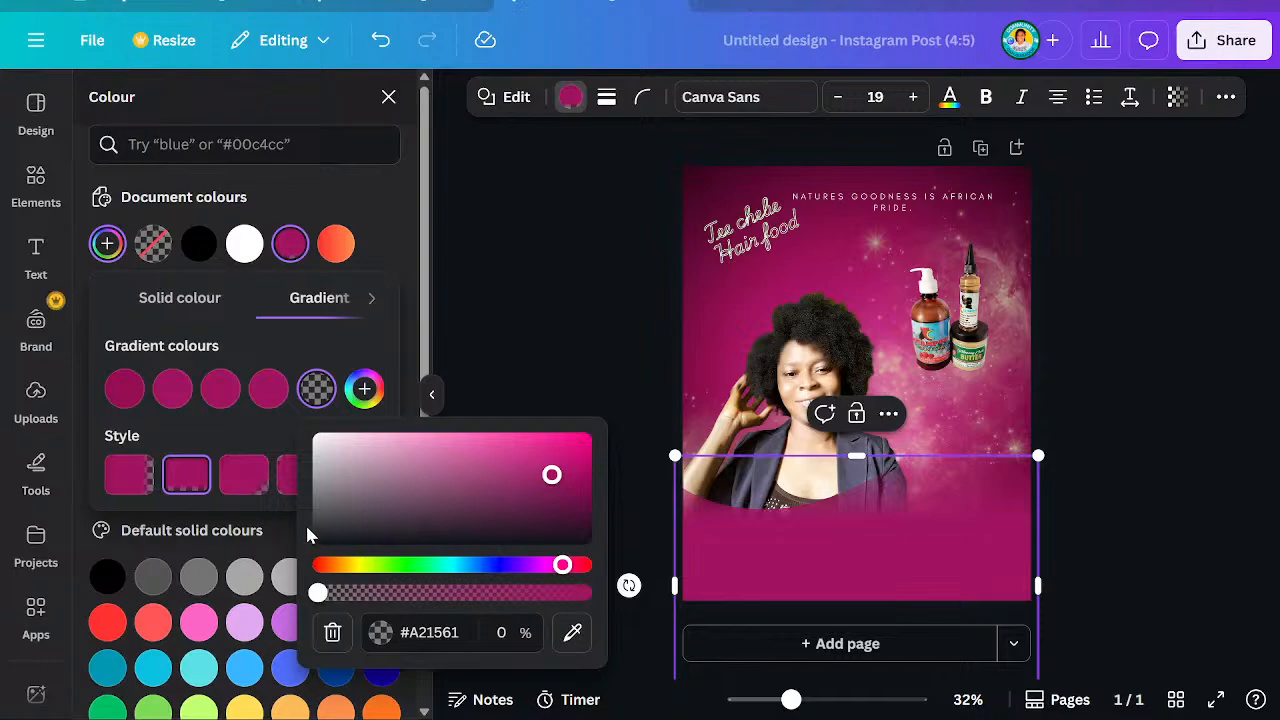
Lower the opacity of the gradient's fourth magenta so it is partly transparent, and finish editing the gradient
{"action": "left_click", "coordinate": [268, 390]}
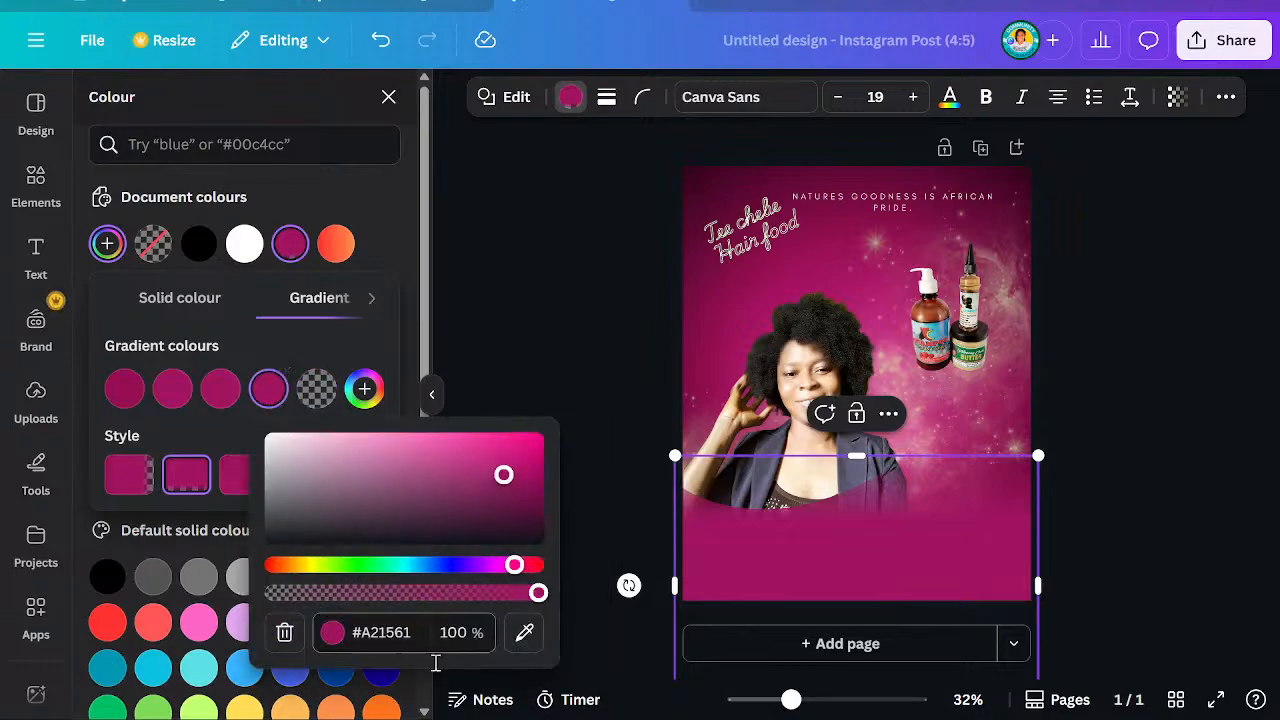
{"action": "left_click", "coordinate": [422, 594]}
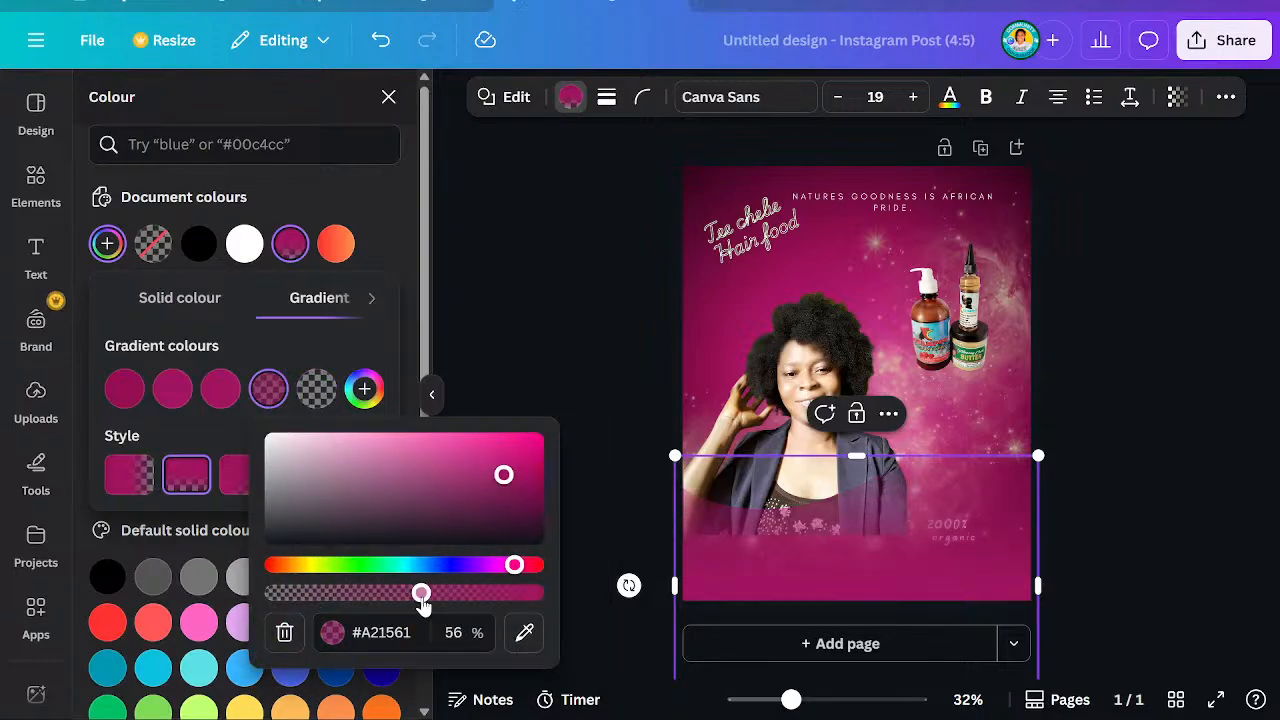
{"action": "left_click_drag", "start_coordinate": [423, 595], "coordinate": [487, 593]}
{"action": "left_click", "coordinate": [898, 530]}
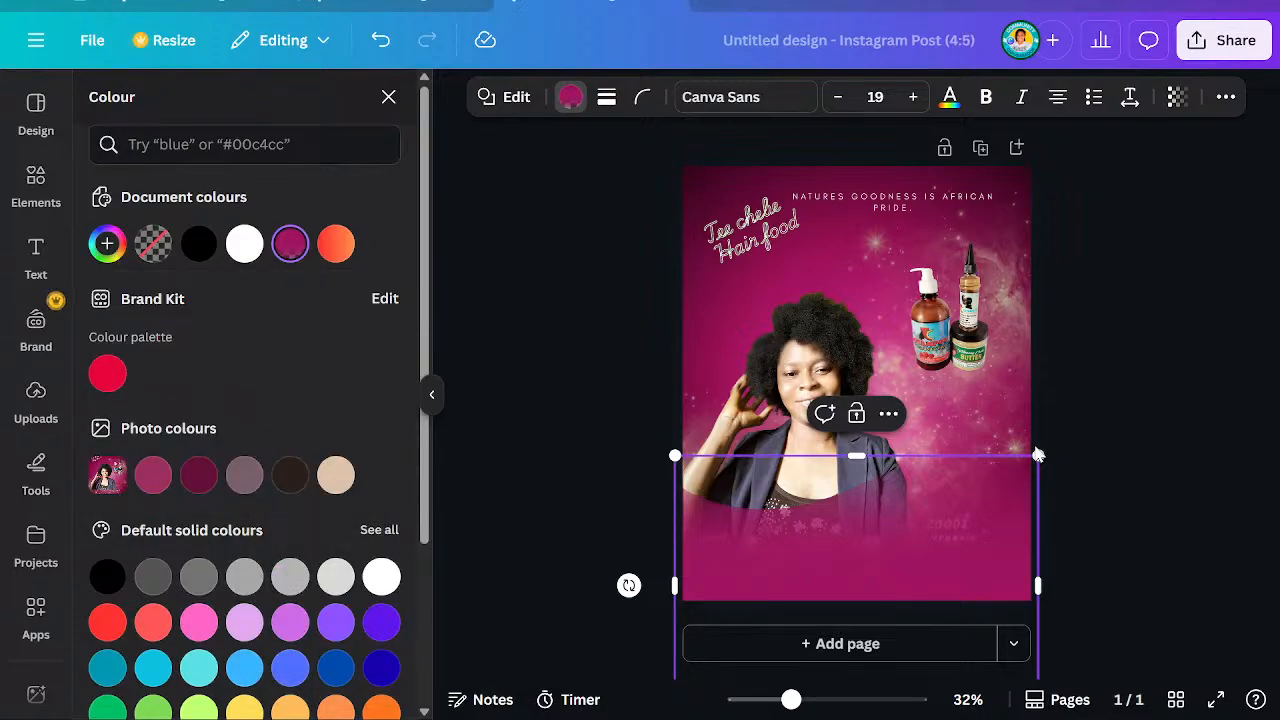
Resize and reposition the wavy shape to span exactly the page's width, with its upper edge at the woman's chest
{"action": "left_click_drag", "start_coordinate": [1043, 459], "coordinate": [1105, 432]}
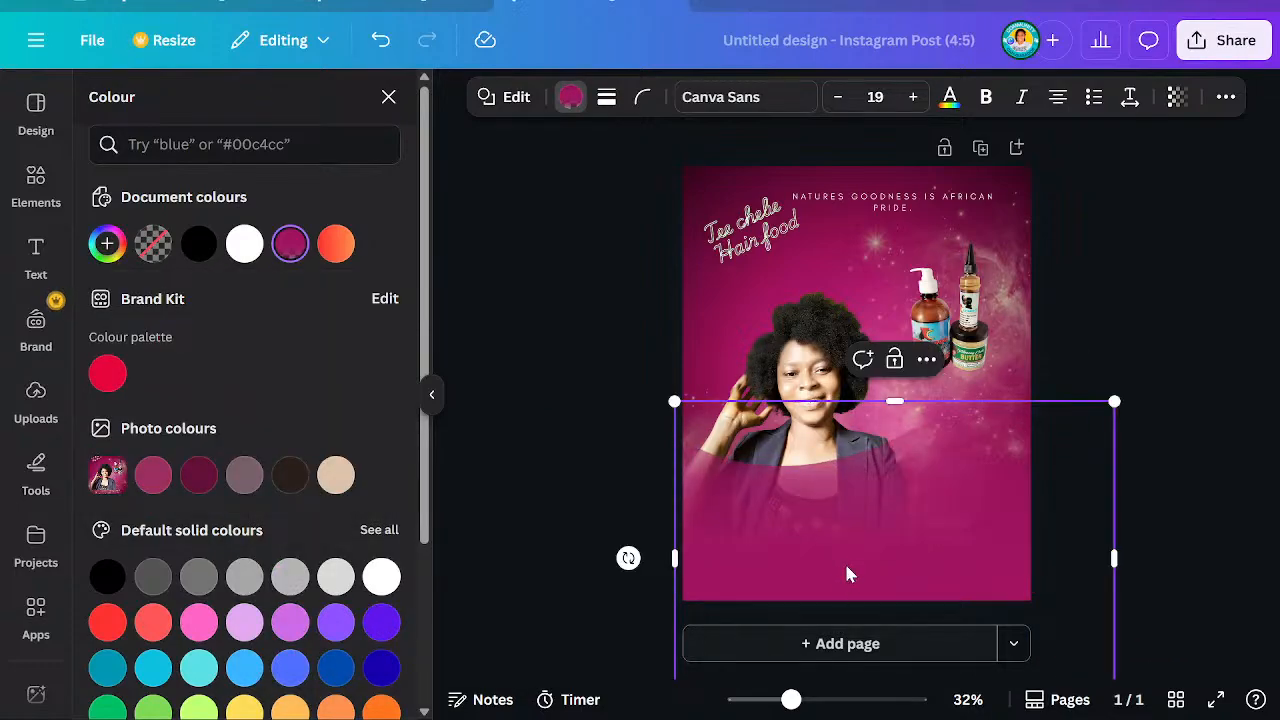
{"action": "key", "text": "Escape"}
{"action": "left_click_drag", "start_coordinate": [832, 591], "coordinate": [820, 611]}
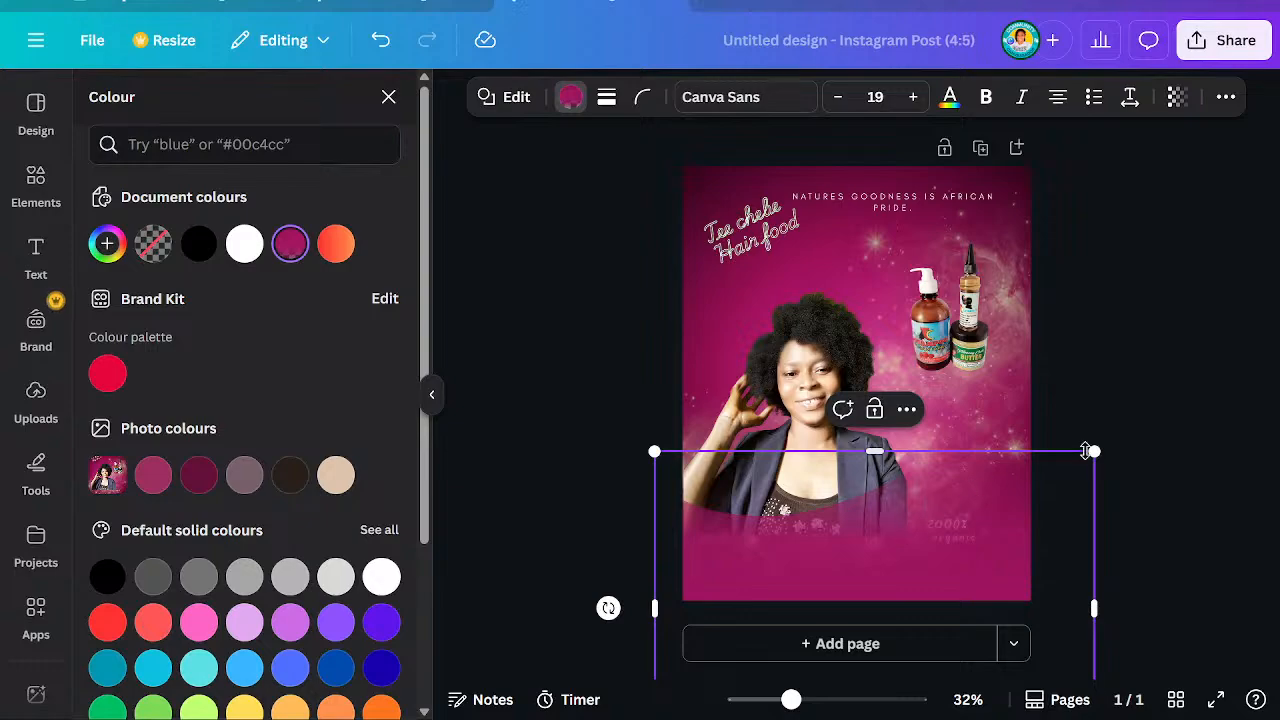
{"action": "left_click_drag", "start_coordinate": [1087, 451], "coordinate": [1161, 398]}
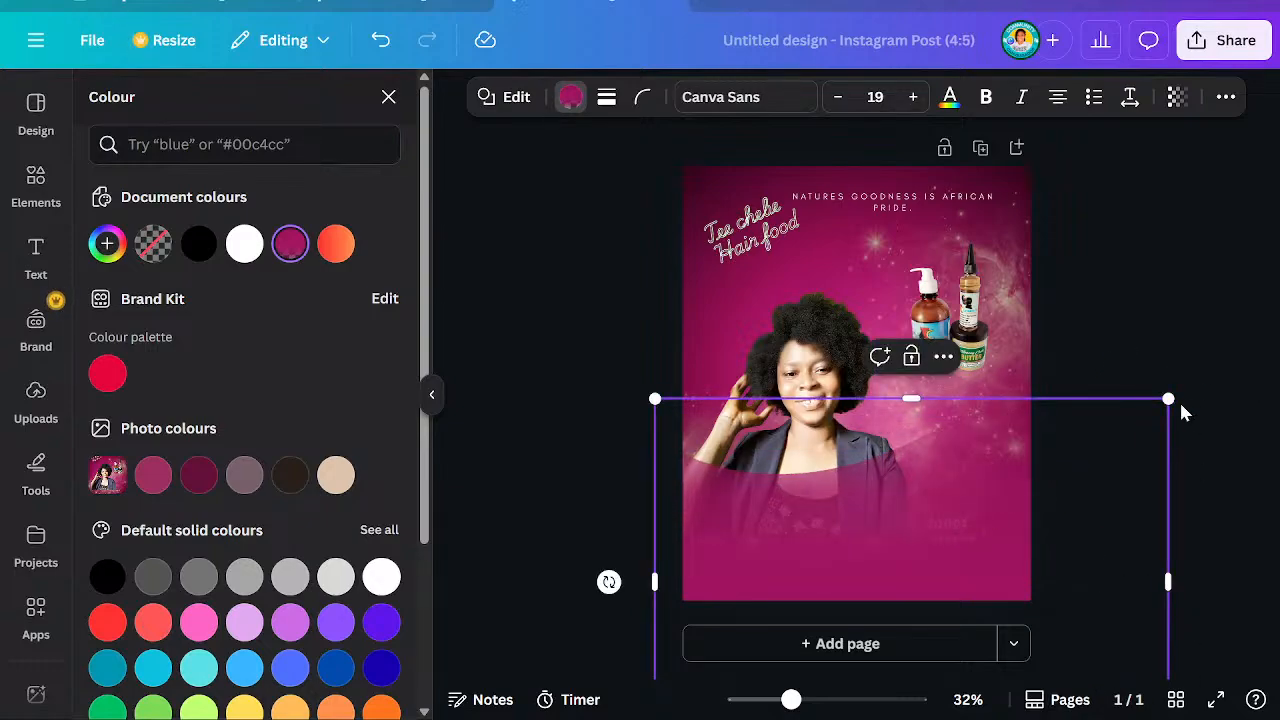
{"action": "left_click_drag", "start_coordinate": [1170, 398], "coordinate": [1052, 428]}
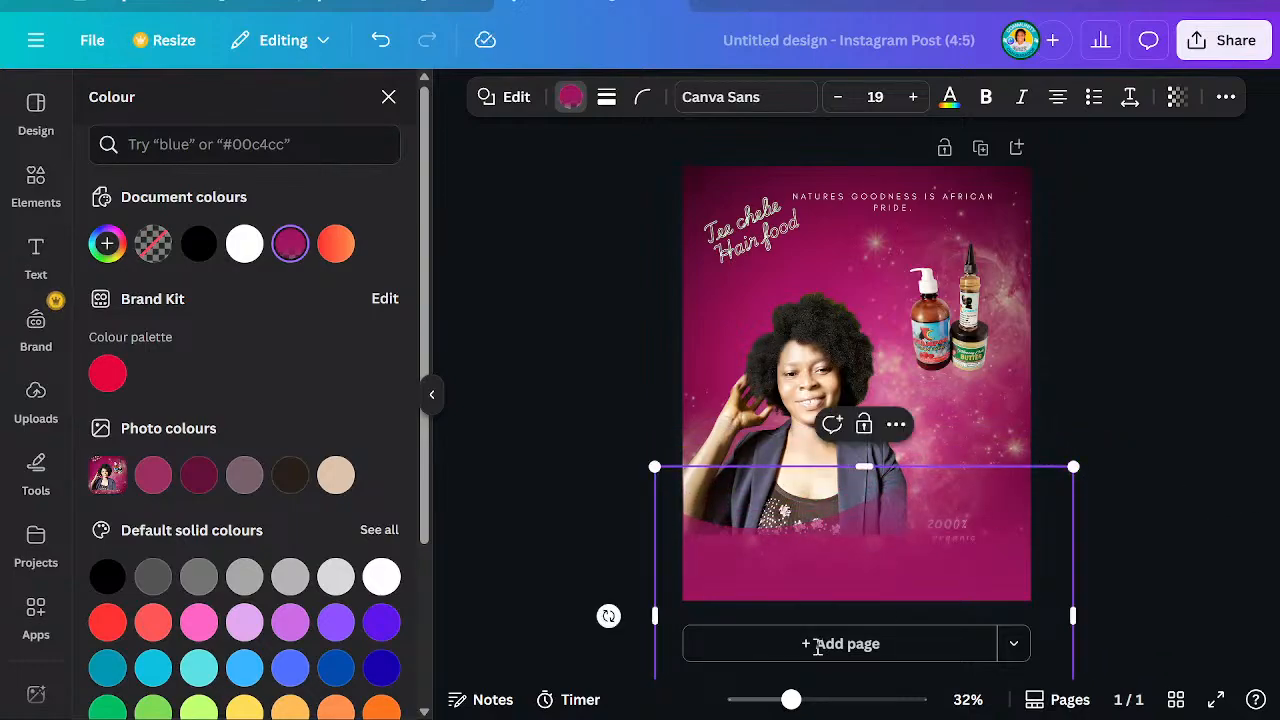
{"action": "left_click_drag", "start_coordinate": [810, 584], "coordinate": [803, 524]}
{"action": "left_click_drag", "start_coordinate": [1066, 403], "coordinate": [1050, 450]}
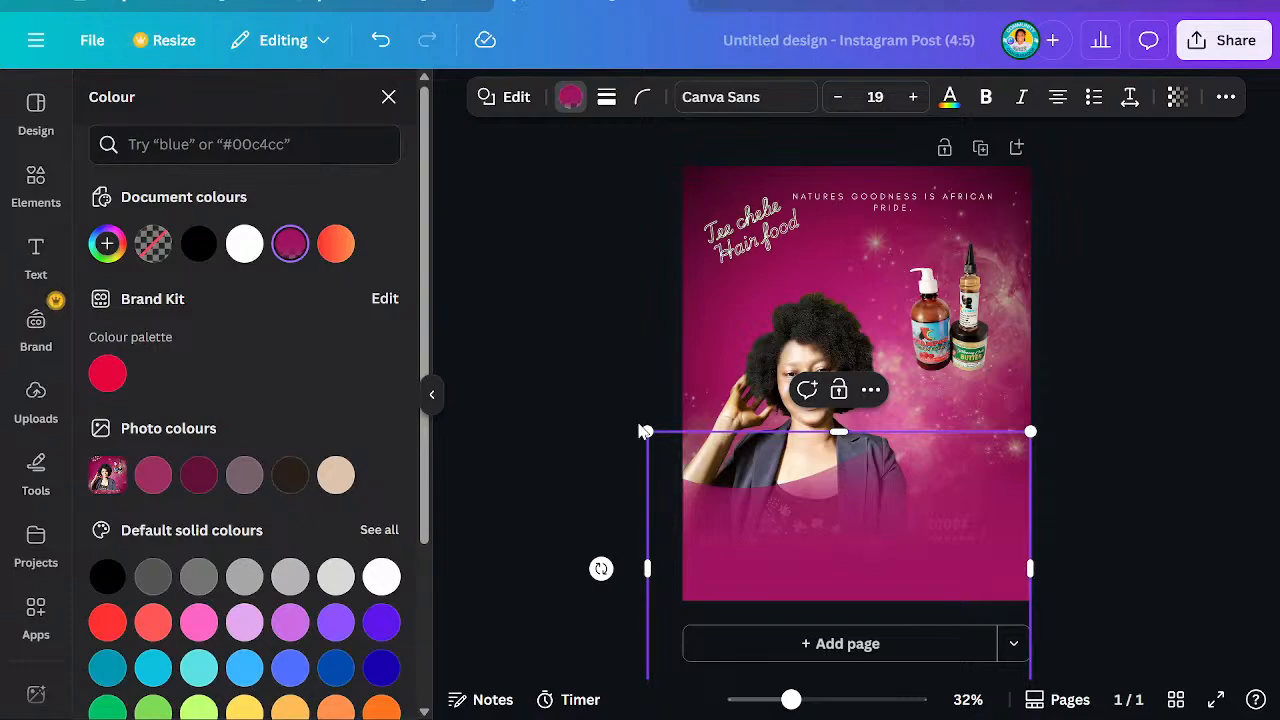
{"action": "left_click_drag", "start_coordinate": [647, 430], "coordinate": [676, 455]}
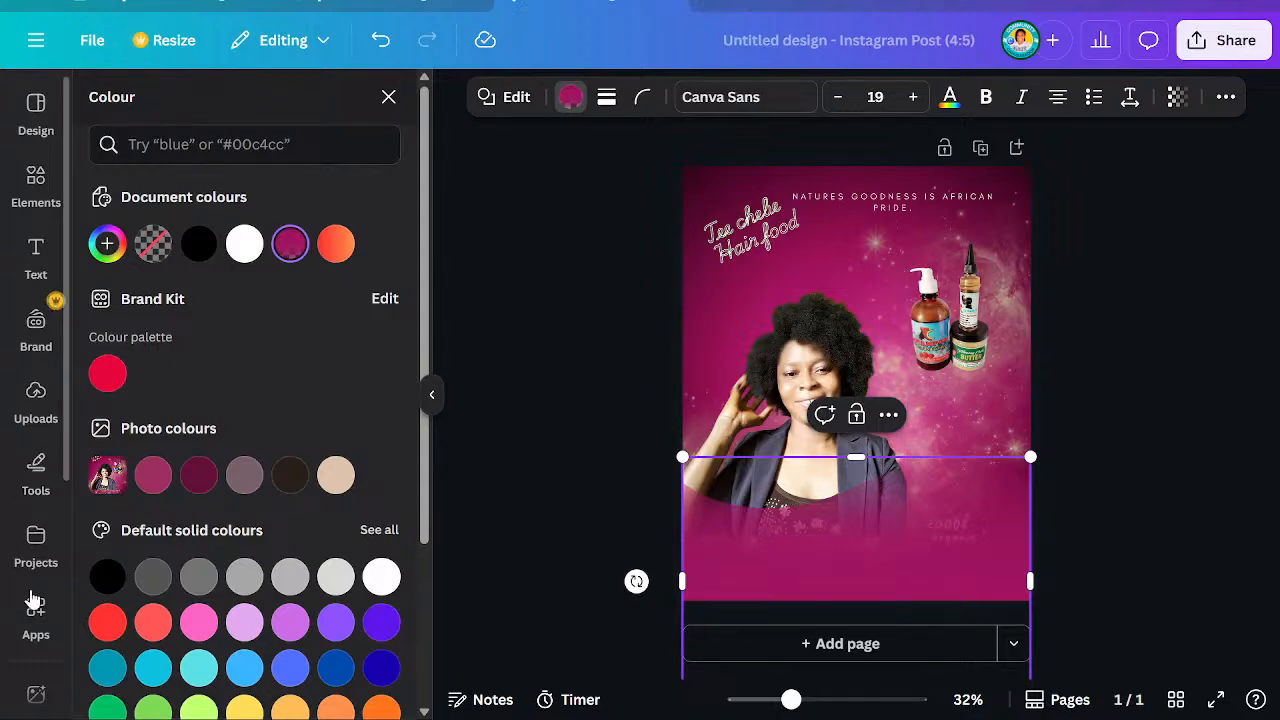
Search the Canva apps for "blend"
{"action": "left_click", "coordinate": [36, 625]}
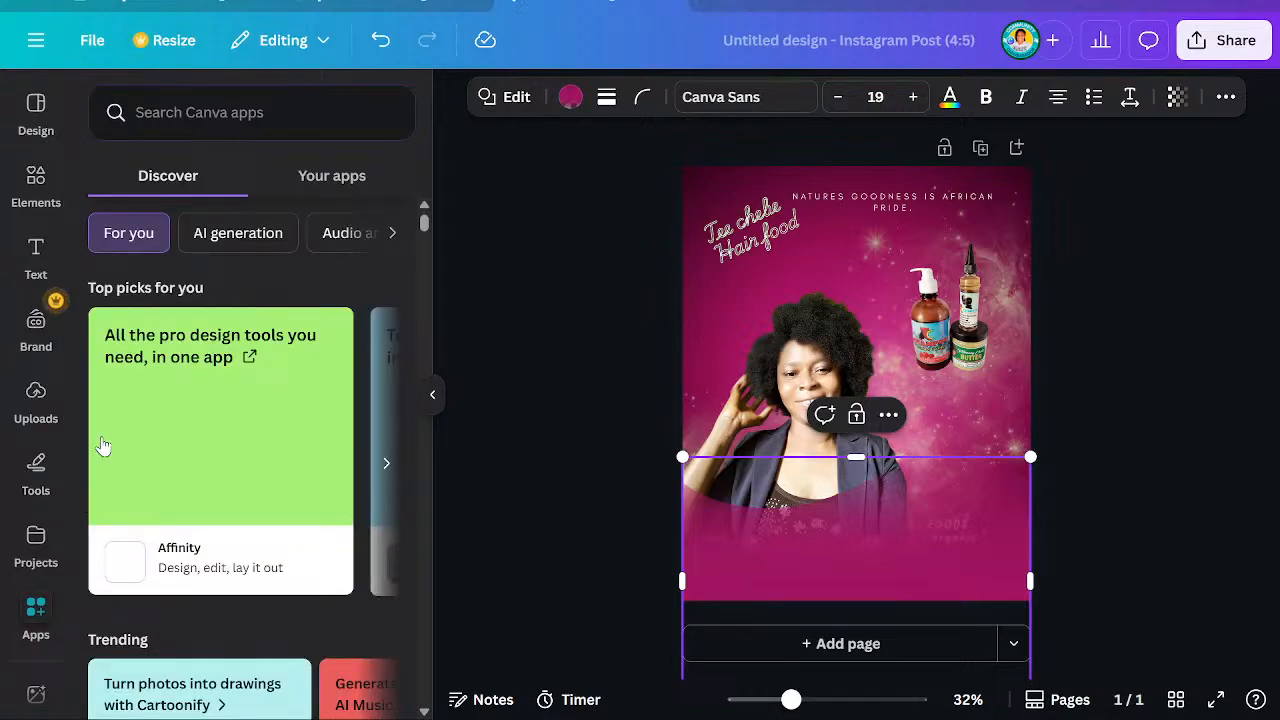
{"action": "left_click", "coordinate": [264, 110]}
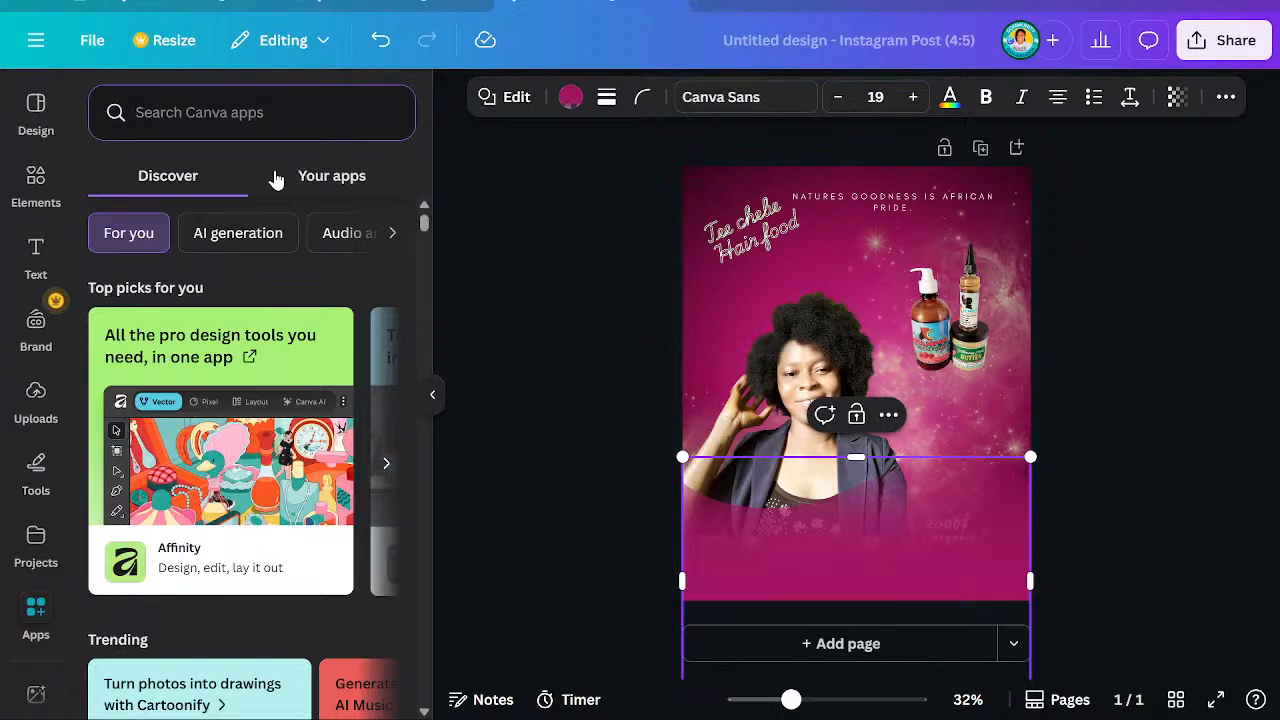
{"action": "type", "text": "bl"}
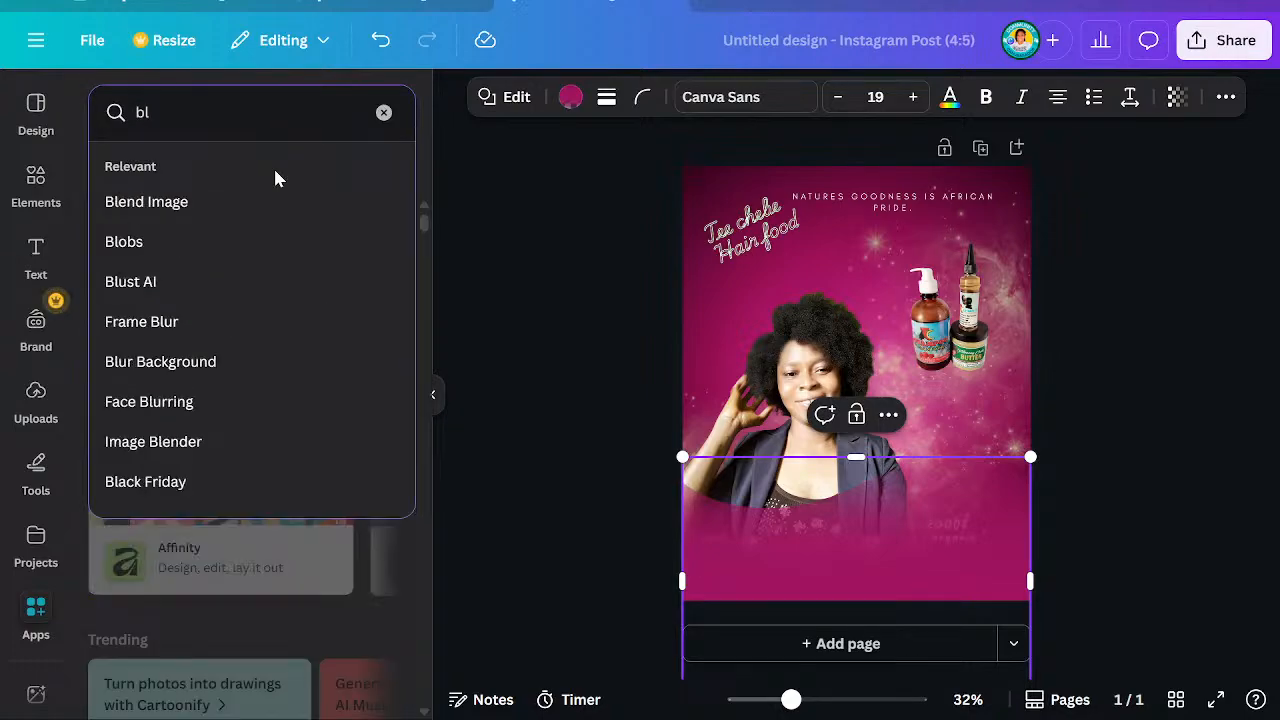
{"action": "type", "text": "e"}
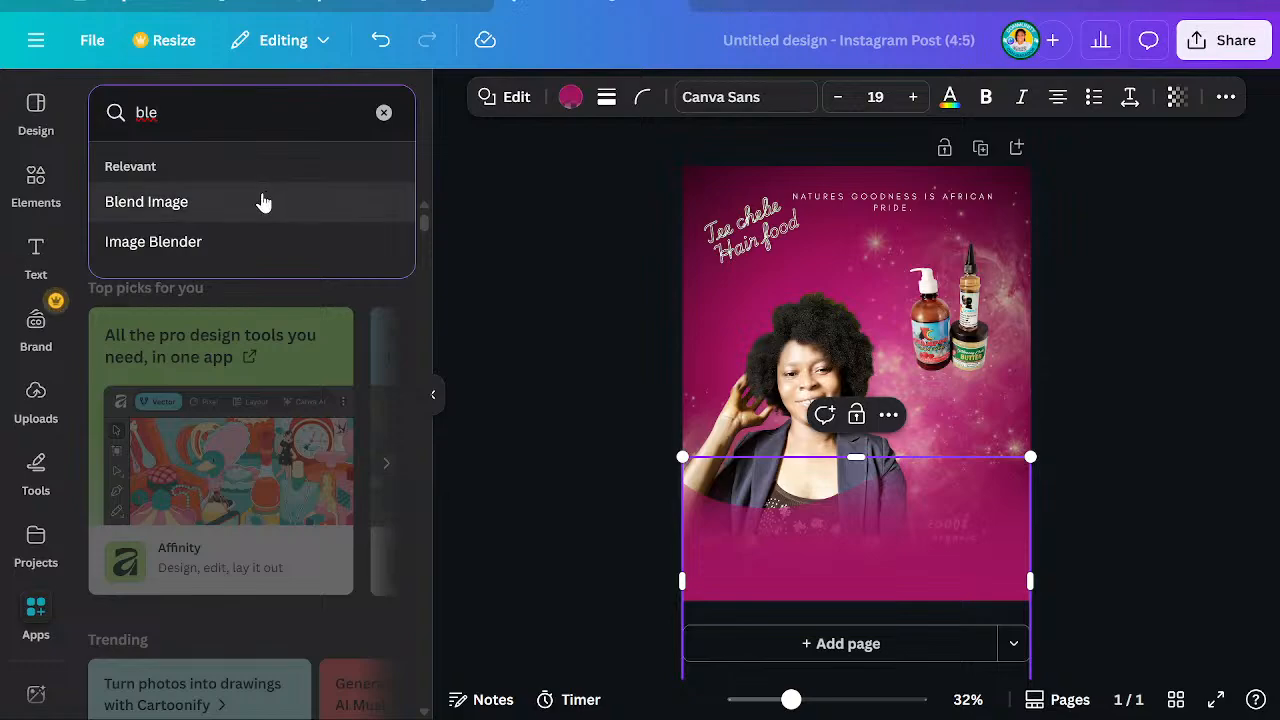
{"action": "type", "text": "nd"}
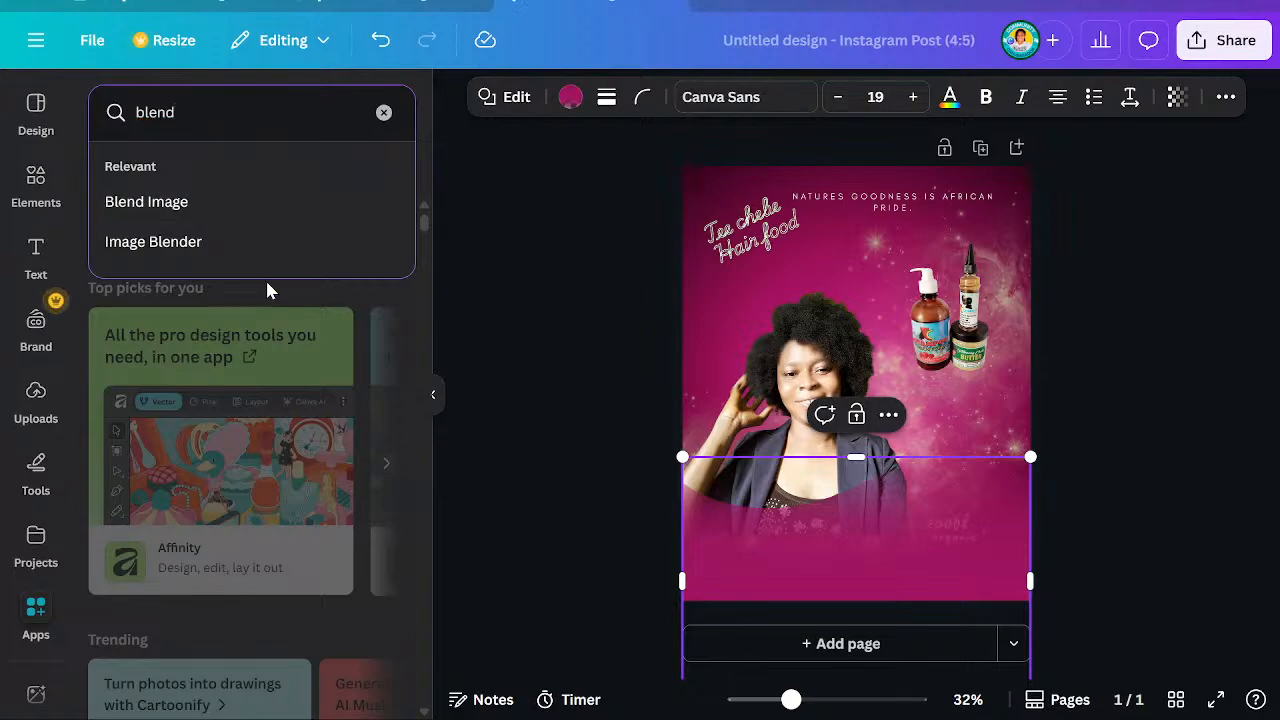
{"action": "key", "text": "Return"}
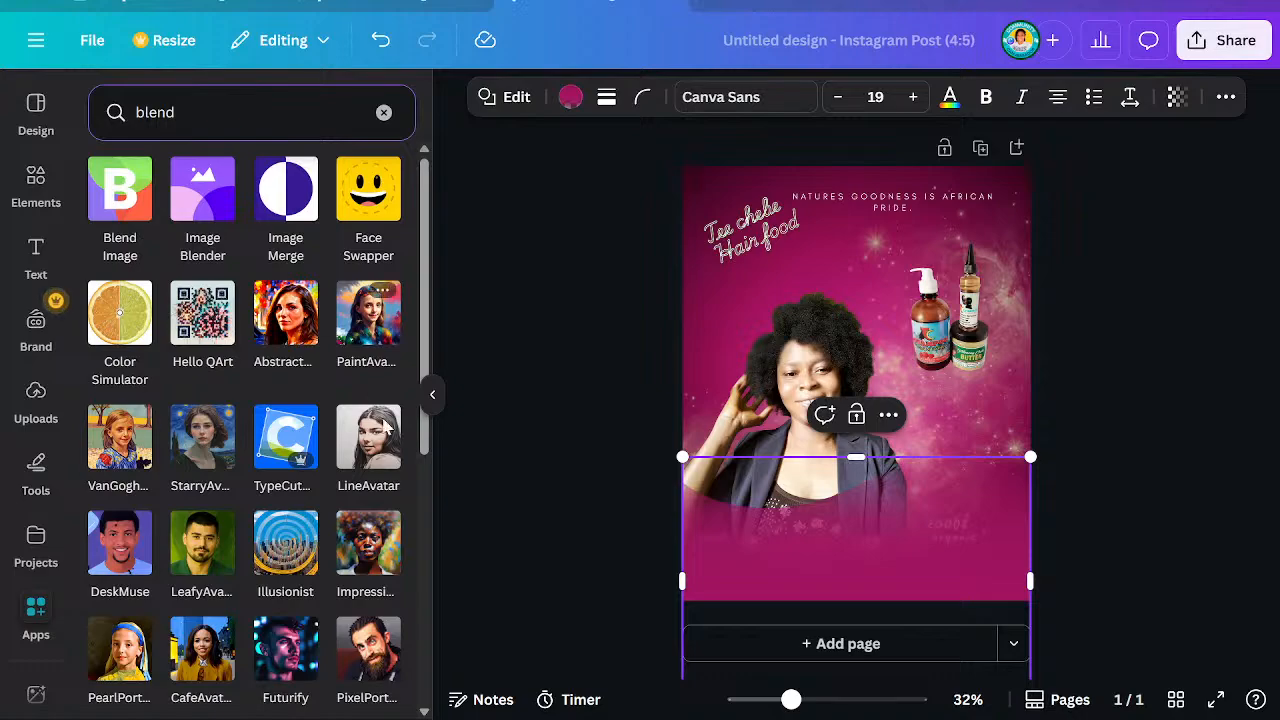
Check the Image Merge app's description and look over the Blend Image app's layer and blend mode options
{"action": "left_click", "coordinate": [284, 222]}
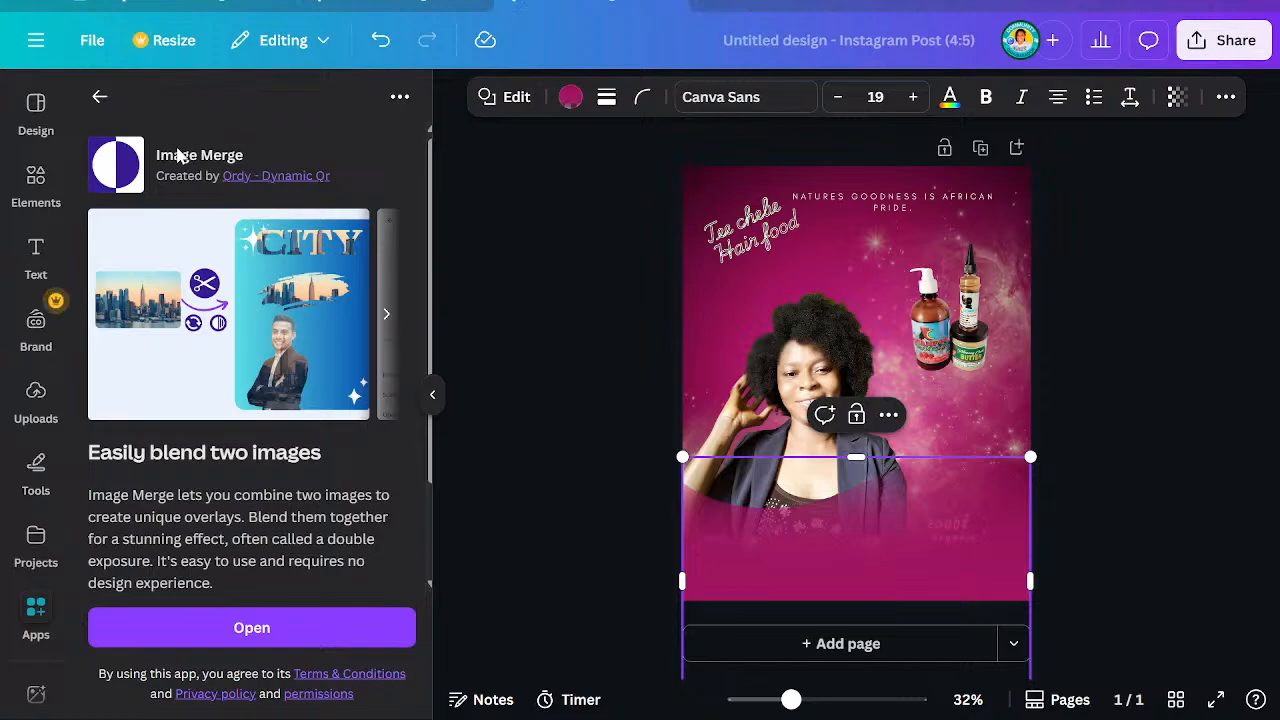
{"action": "left_click", "coordinate": [100, 98]}
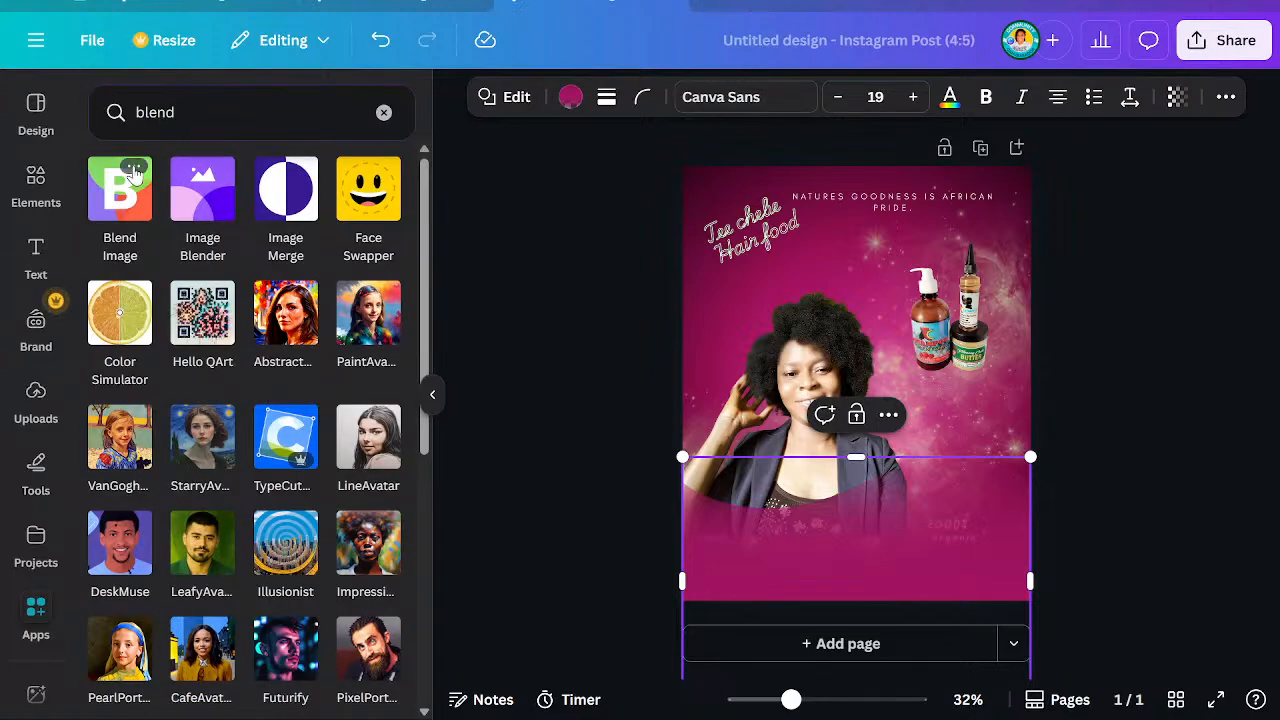
{"action": "left_click", "coordinate": [137, 203]}
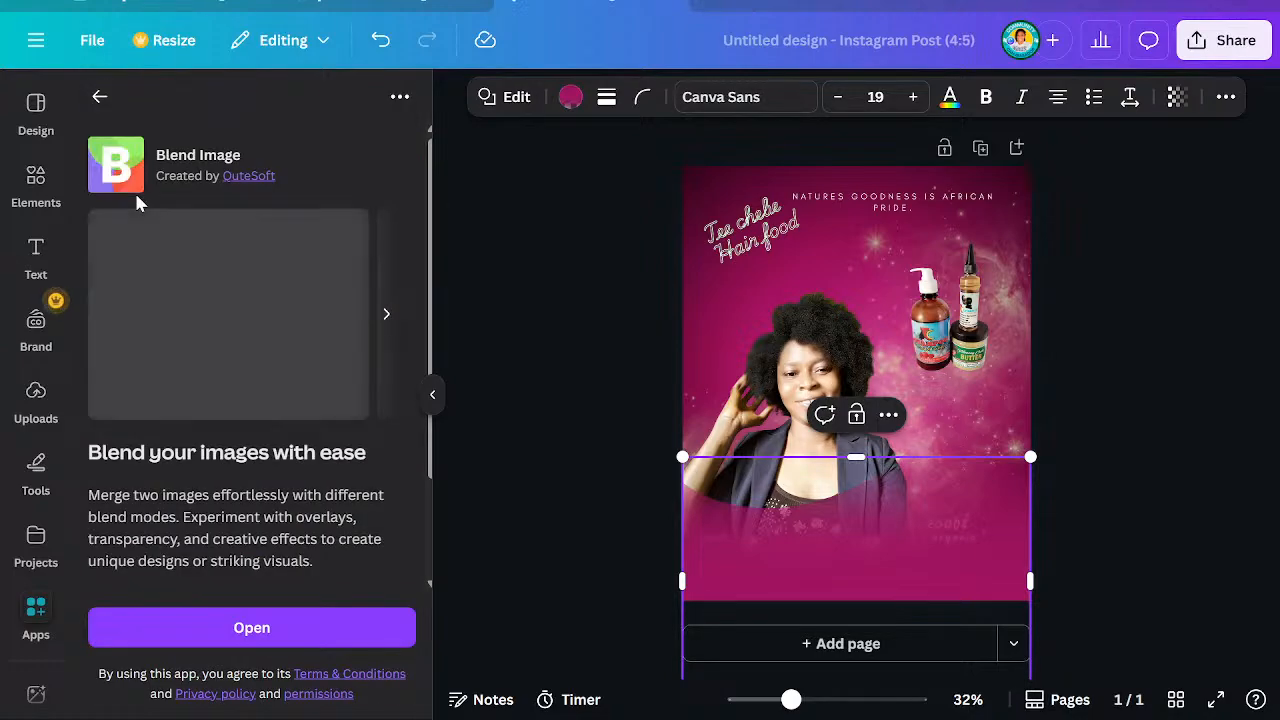
{"action": "left_click", "coordinate": [186, 645]}
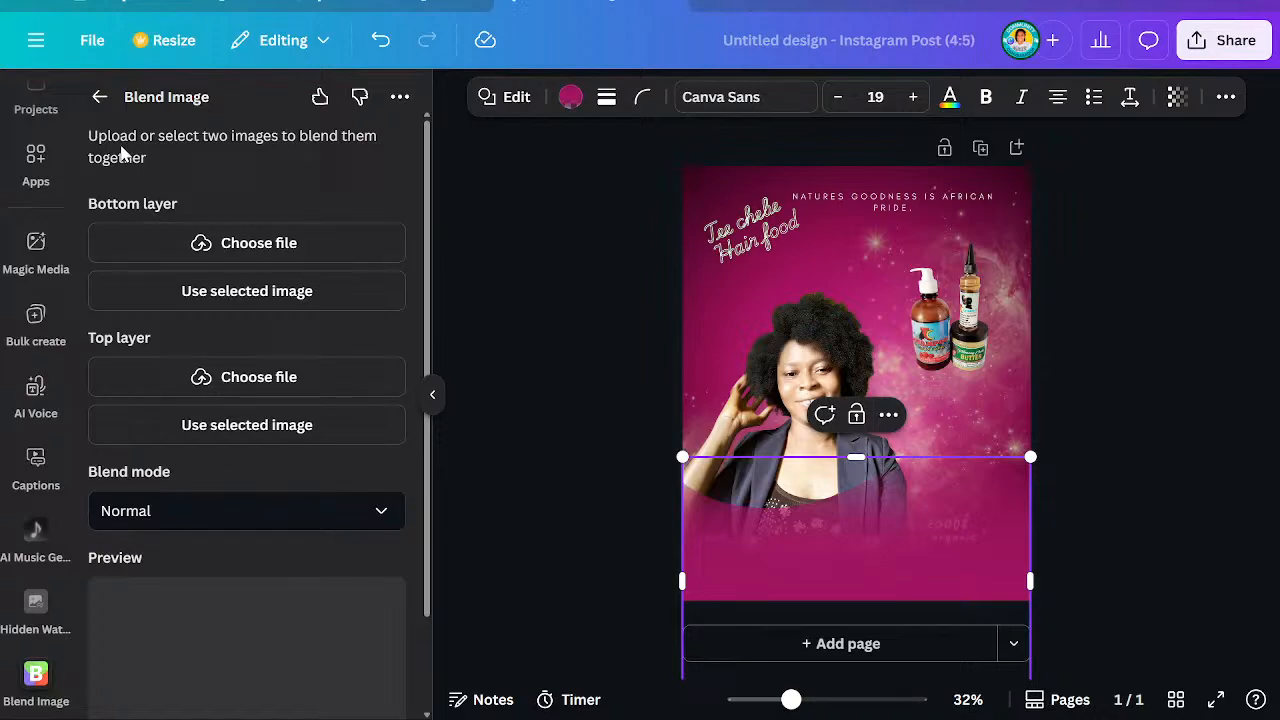
{"action": "left_click", "coordinate": [94, 108]}
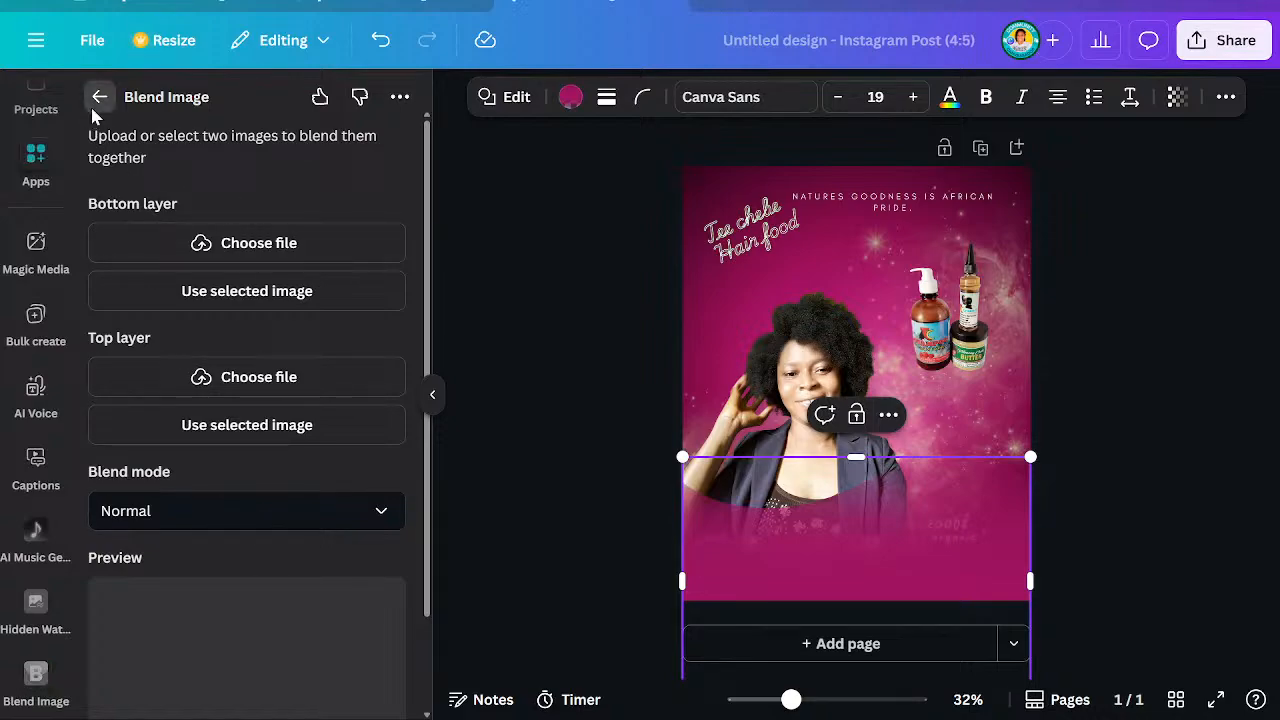
Open the Image Blender app and examine its tools and blend modes, then return to the app results
{"action": "left_click", "coordinate": [188, 206]}
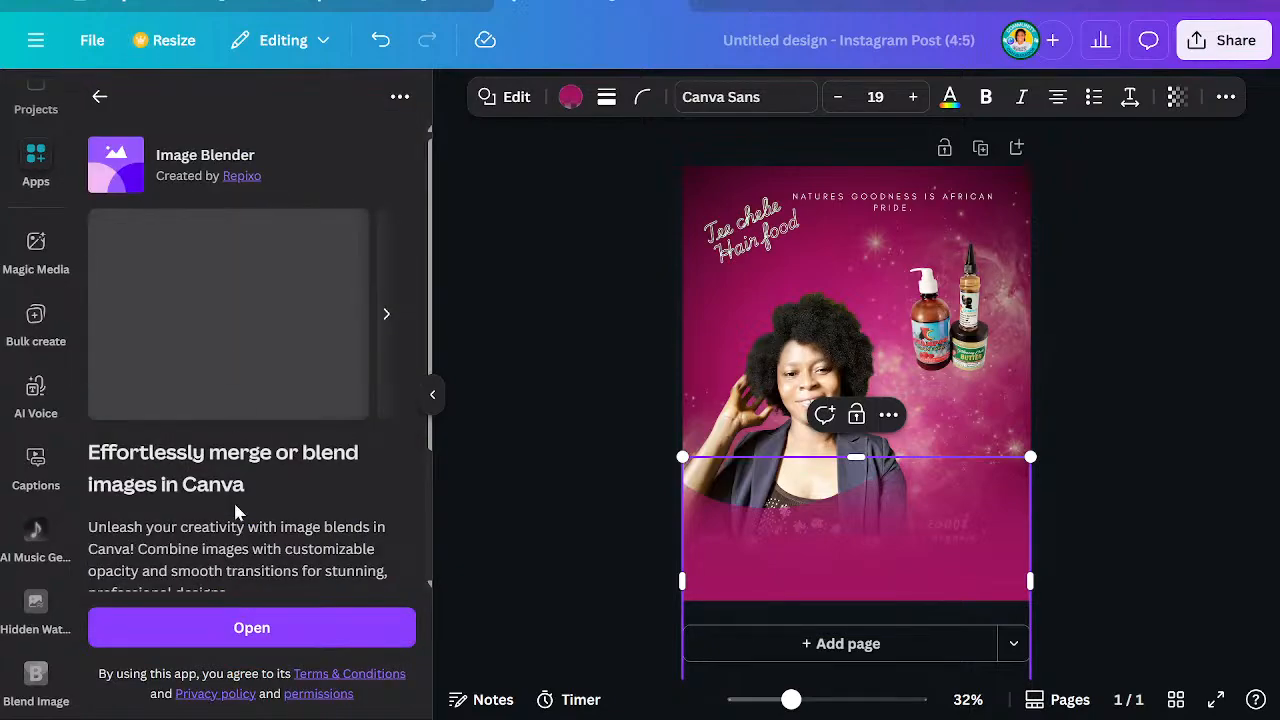
{"action": "left_click", "coordinate": [229, 622]}
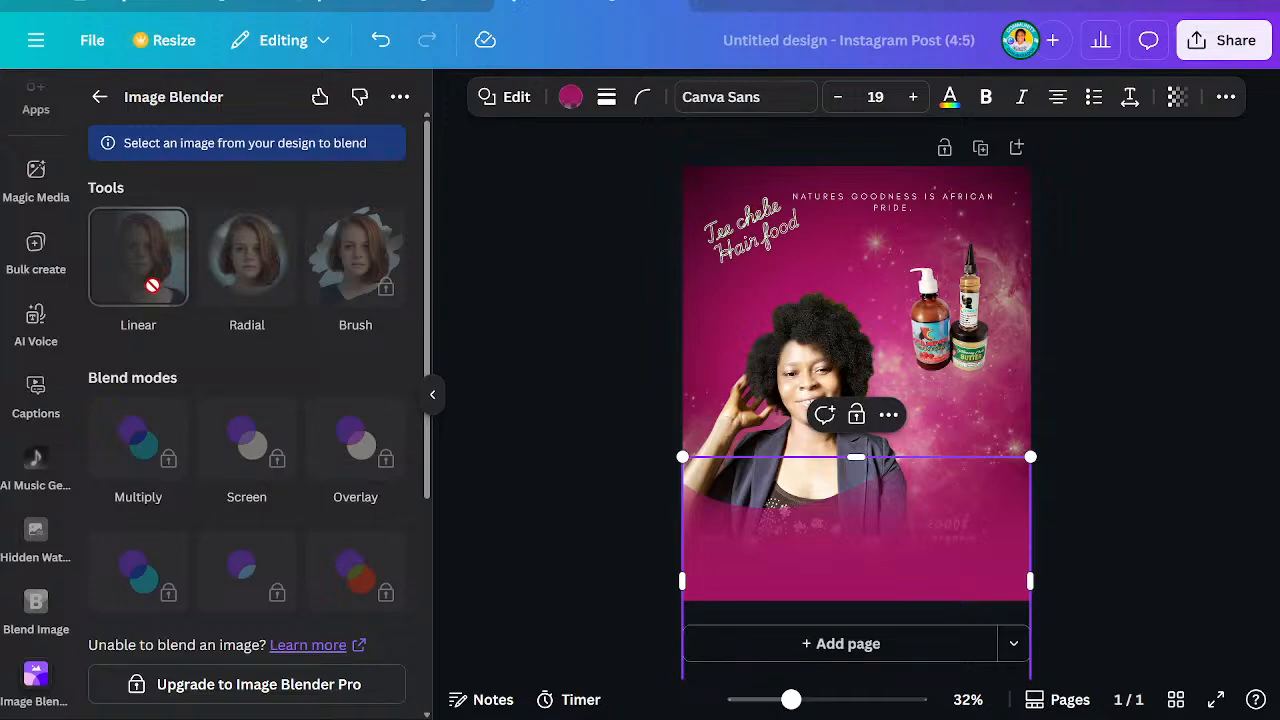
{"action": "scroll", "coordinate": [203, 487], "scroll_direction": "down", "scroll_amount": 3}
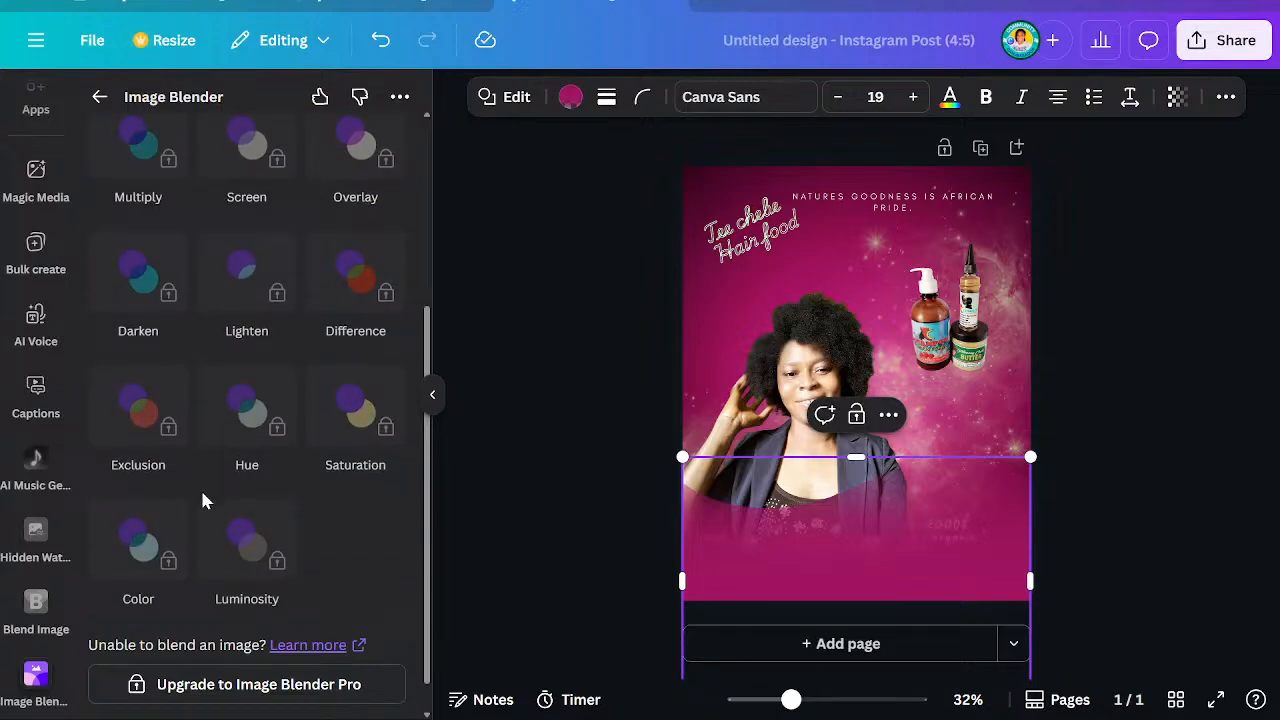
{"action": "scroll", "coordinate": [200, 487], "scroll_direction": "up", "scroll_amount": 5}
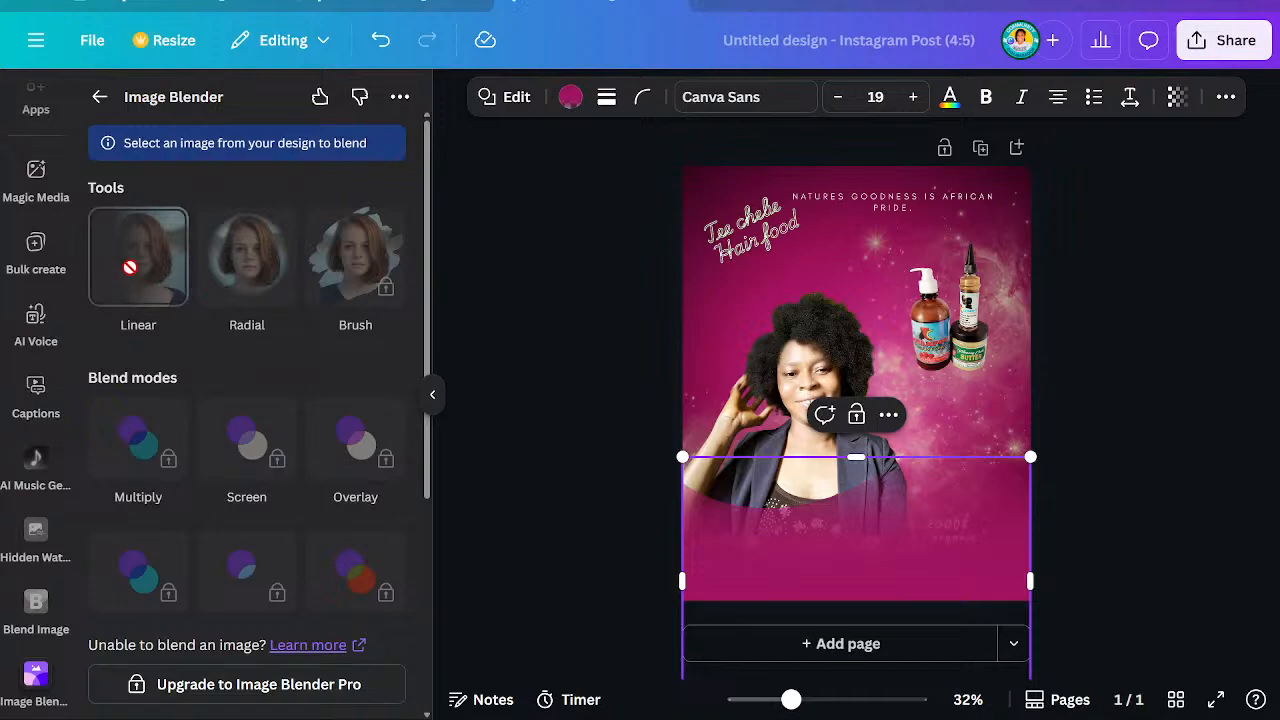
{"action": "left_click", "coordinate": [106, 107]}
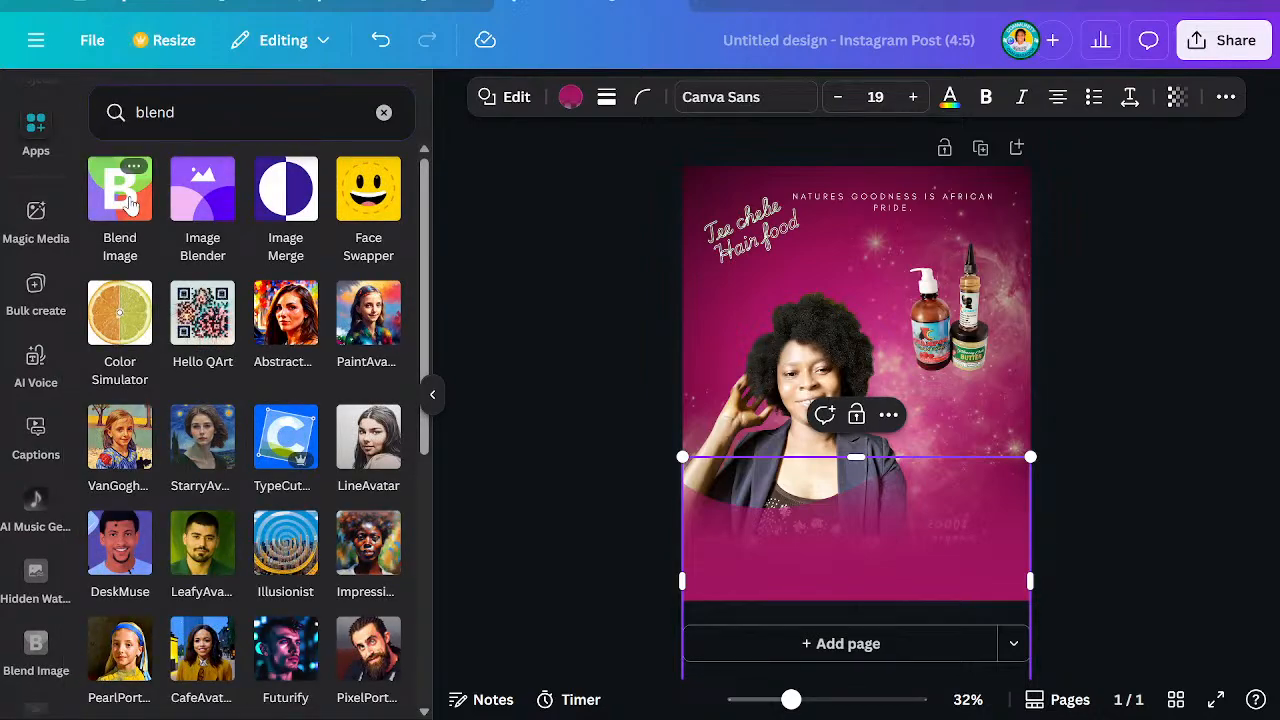
Open the Image Merge app and load the cut-out woman from the page into it for editing
{"action": "left_click", "coordinate": [268, 205]}
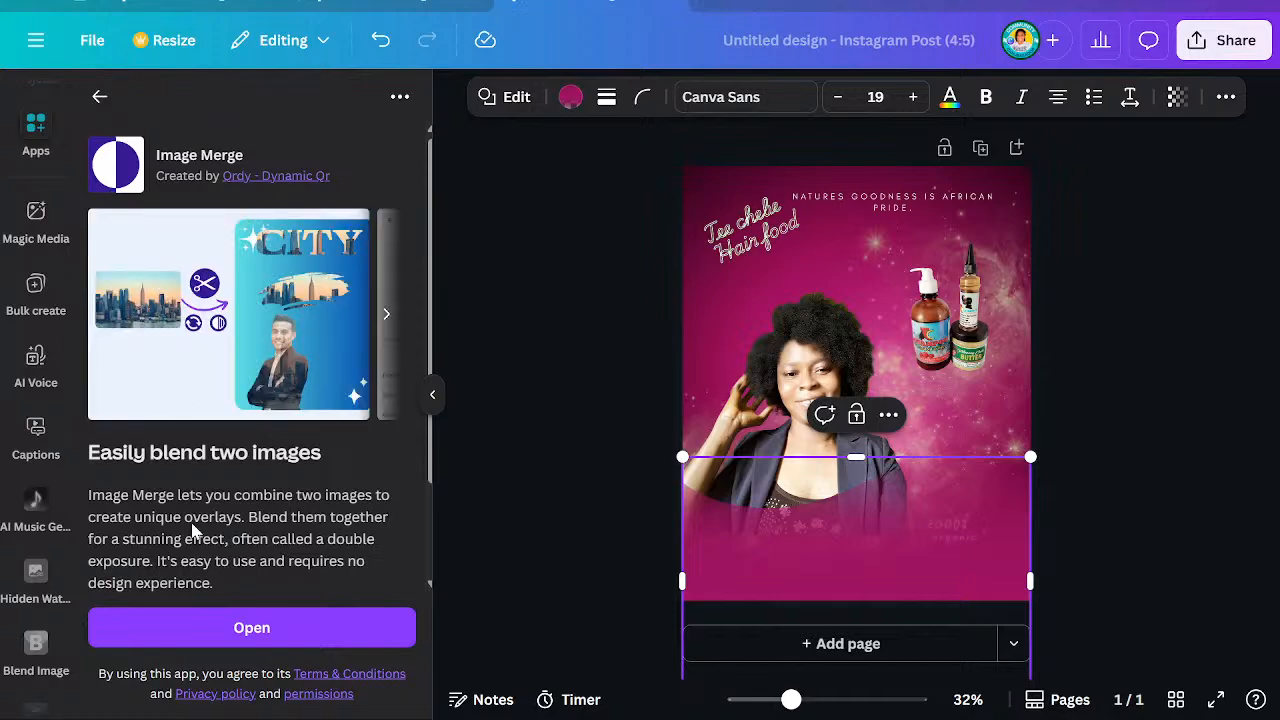
{"action": "left_click", "coordinate": [187, 622]}
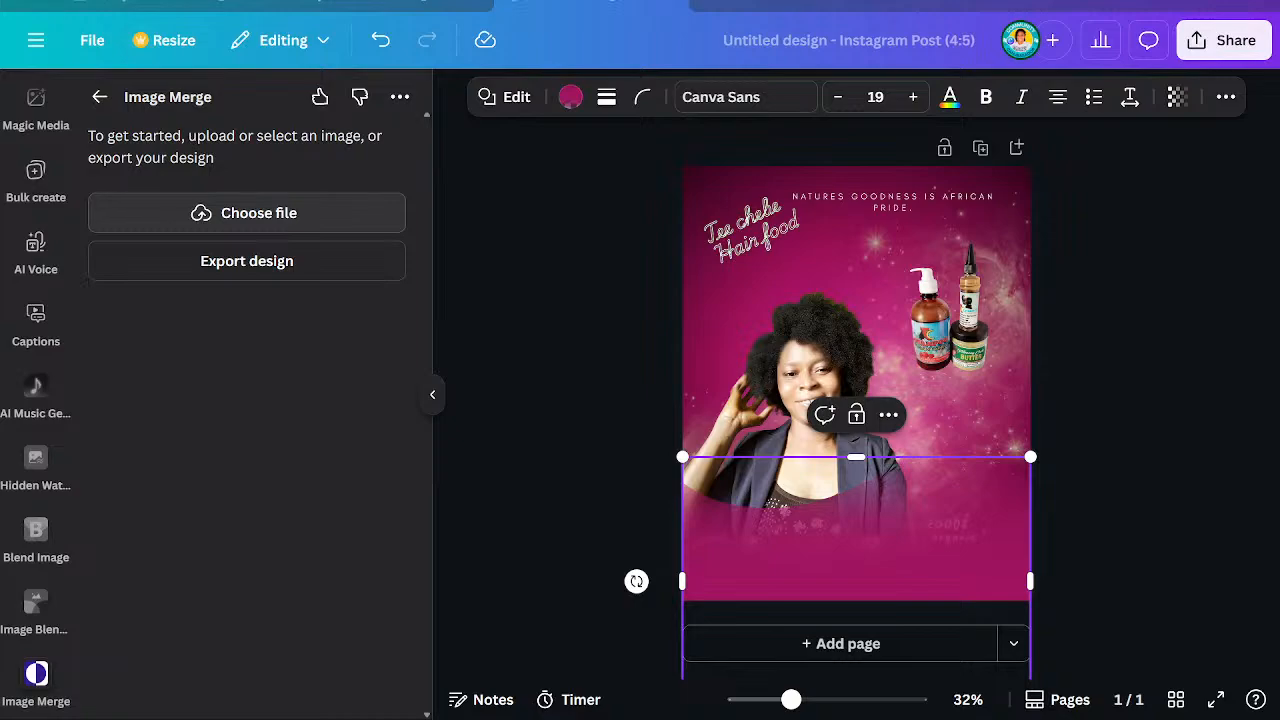
{"action": "left_click", "coordinate": [745, 393]}
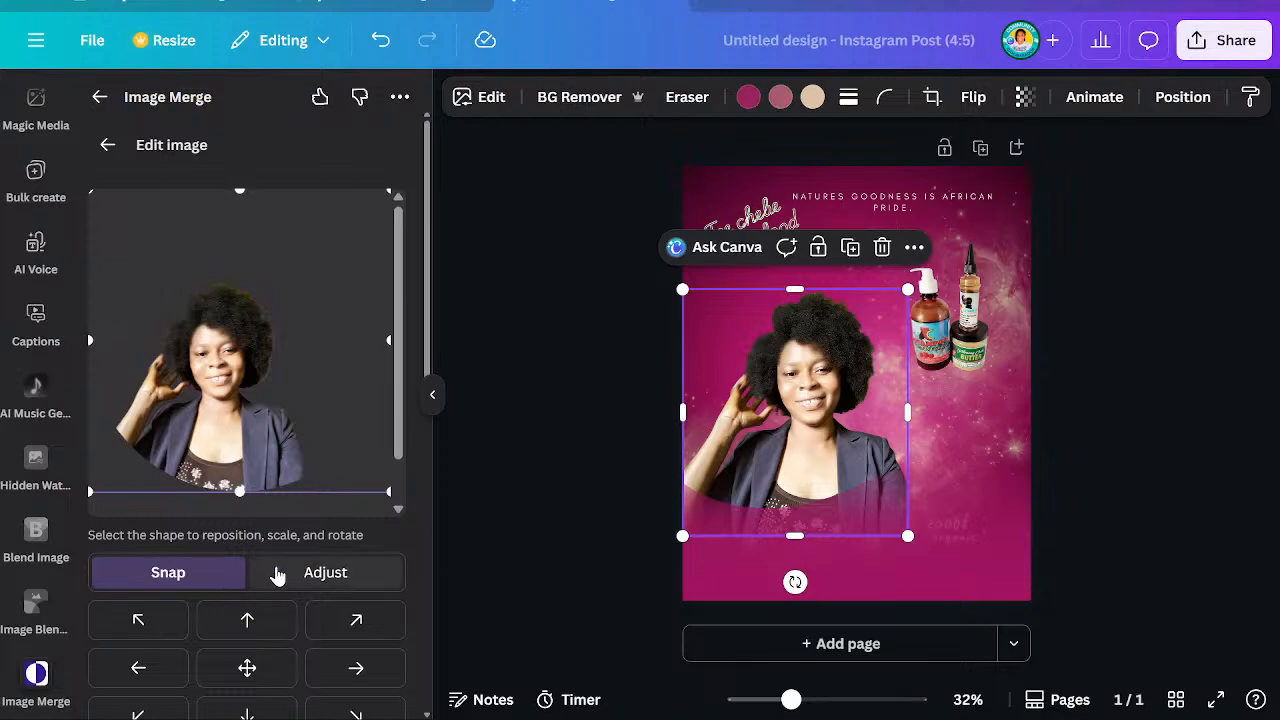
Show Image Merge's Adjust settings and look through the position, scale, opacity and mask shape options
{"action": "left_click", "coordinate": [276, 573]}
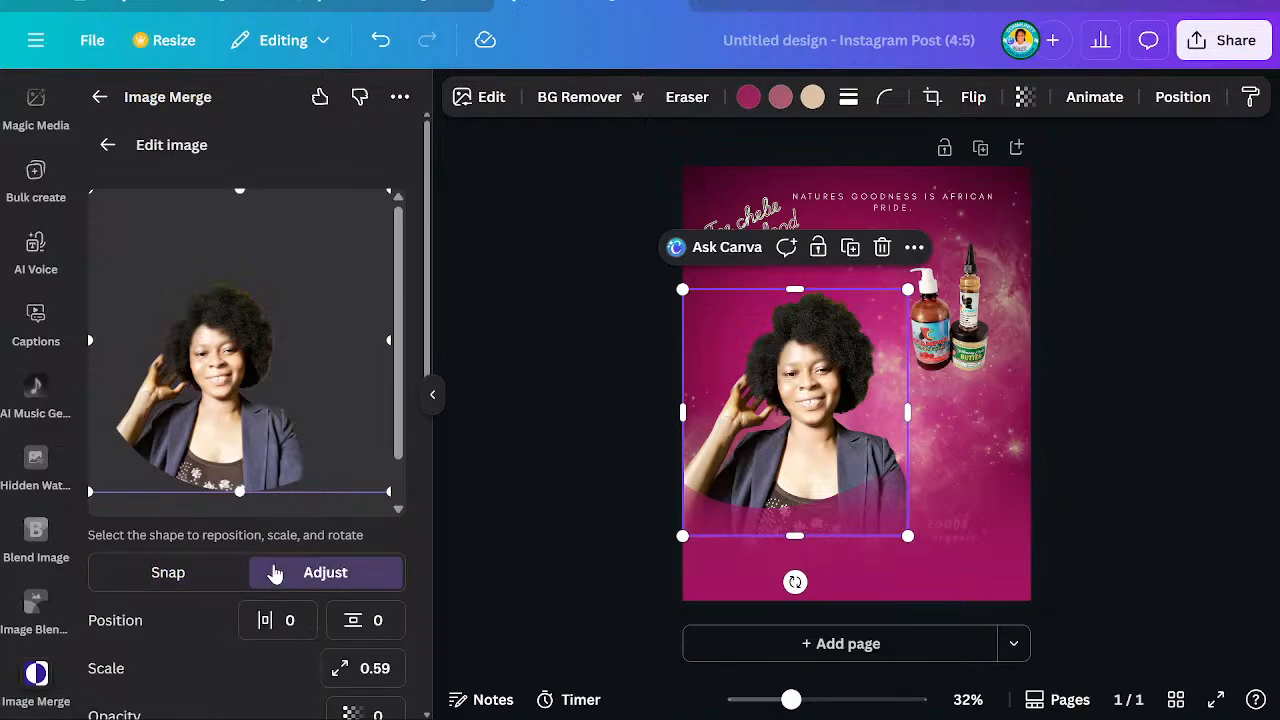
{"action": "scroll", "coordinate": [280, 585], "scroll_direction": "down", "scroll_amount": 5}
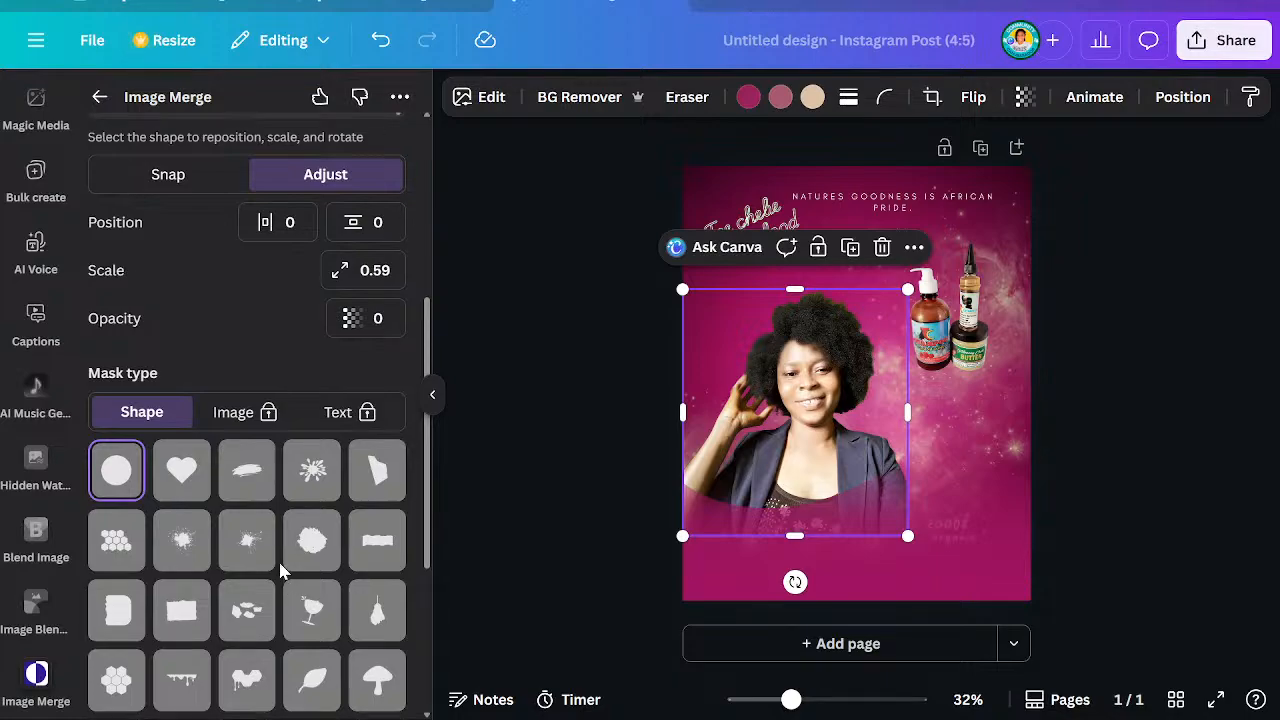
{"action": "scroll", "coordinate": [300, 600], "scroll_direction": "up", "scroll_amount": 5}
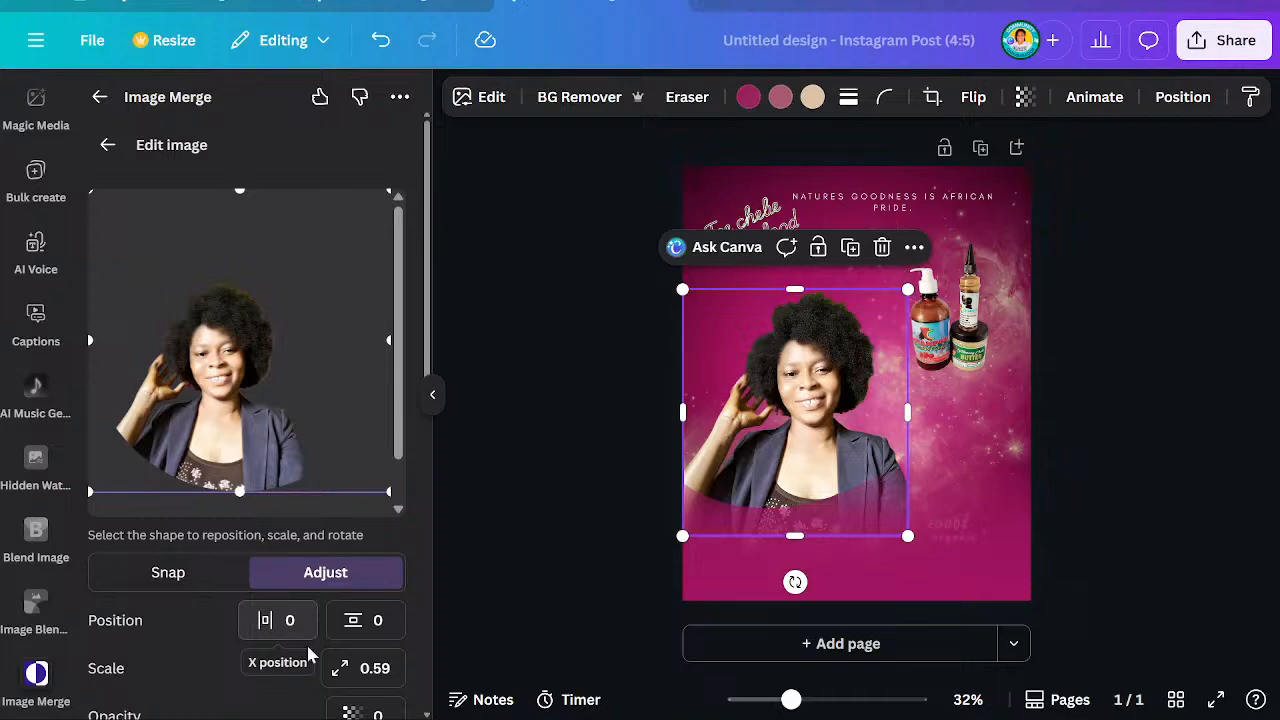
Review Image Merge's mask shapes, switch to the Snap options and merge the woman's cut-out using the circle shape
{"action": "scroll", "coordinate": [315, 650], "scroll_direction": "down", "scroll_amount": 5}
{"action": "scroll", "coordinate": [338, 656], "scroll_direction": "down", "scroll_amount": 3}
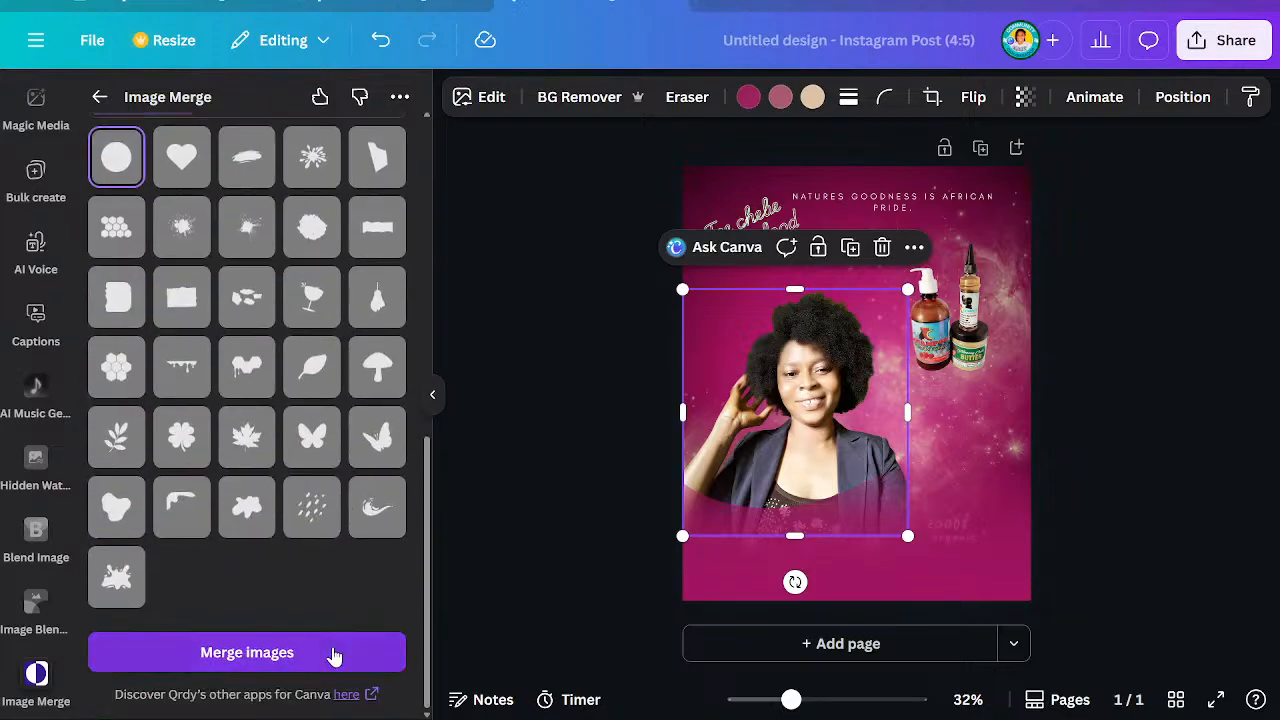
{"action": "scroll", "coordinate": [335, 655], "scroll_direction": "up", "scroll_amount": 7}
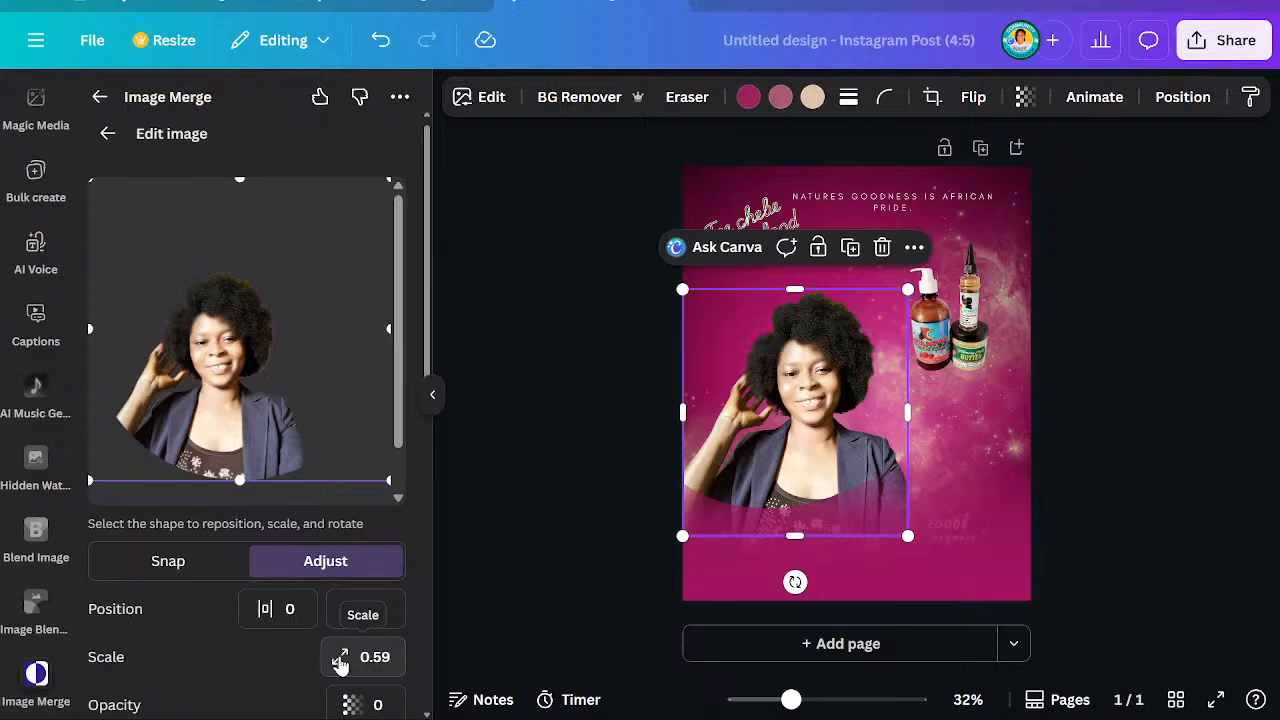
{"action": "left_click", "coordinate": [216, 577]}
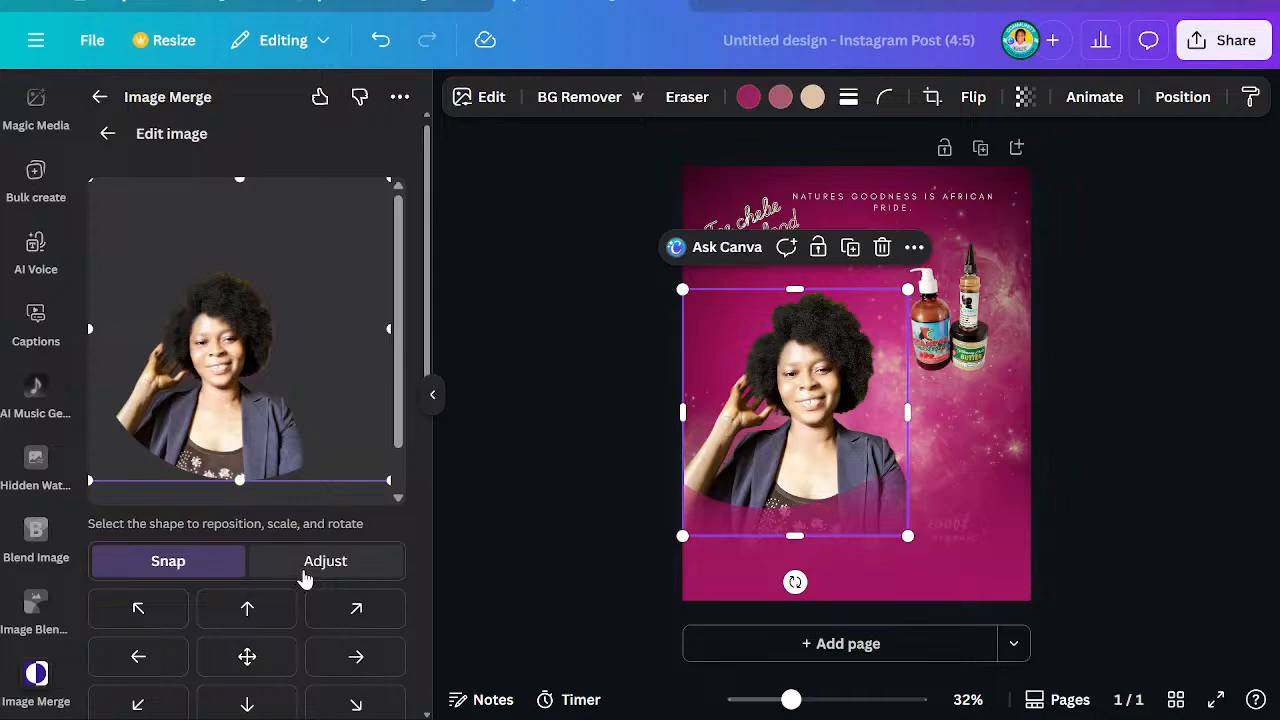
{"action": "scroll", "coordinate": [308, 577], "scroll_direction": "down", "scroll_amount": 8}
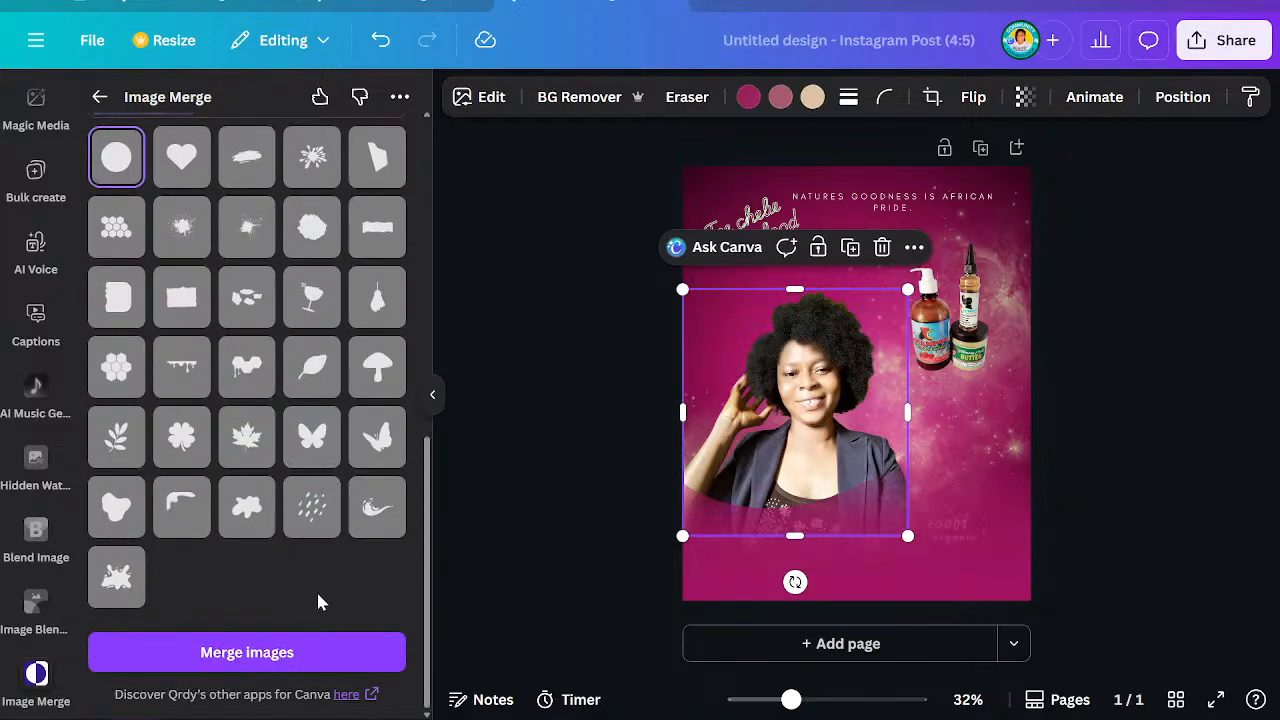
{"action": "left_click", "coordinate": [309, 652]}
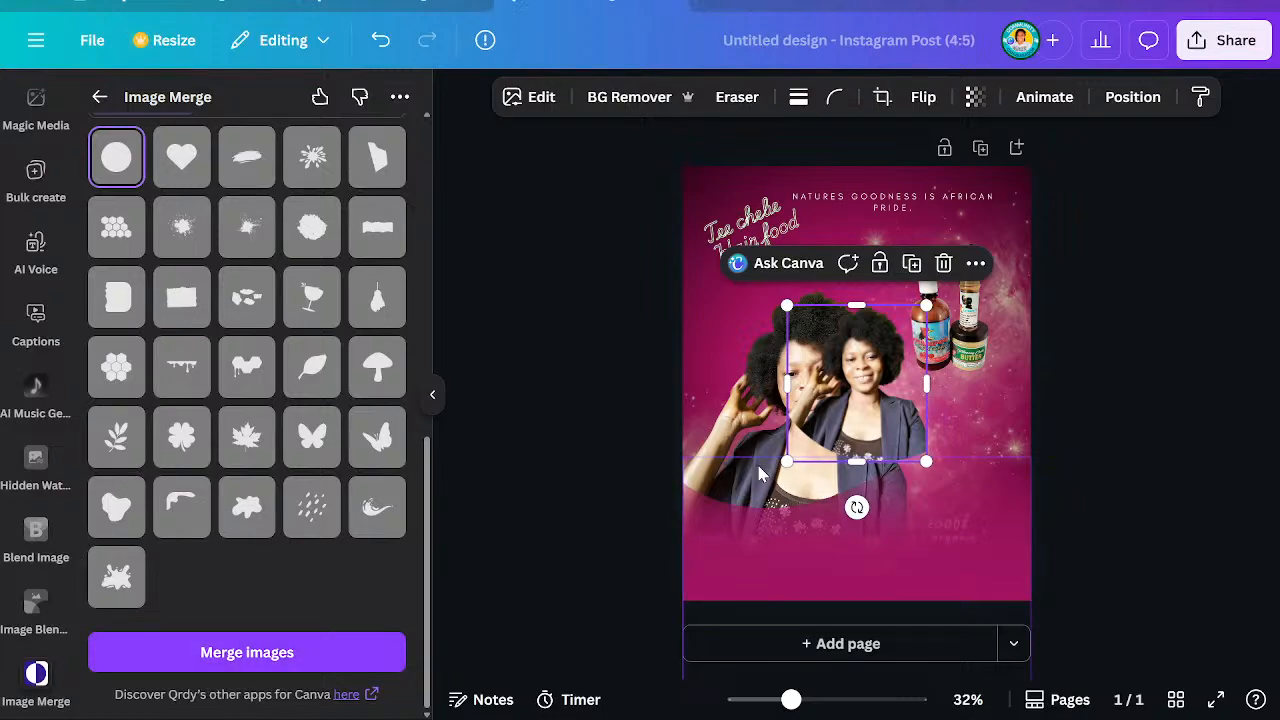
Move the merged woman image over the original one at the page's left edge and enlarge it to cover the original
{"action": "left_click", "coordinate": [752, 420]}
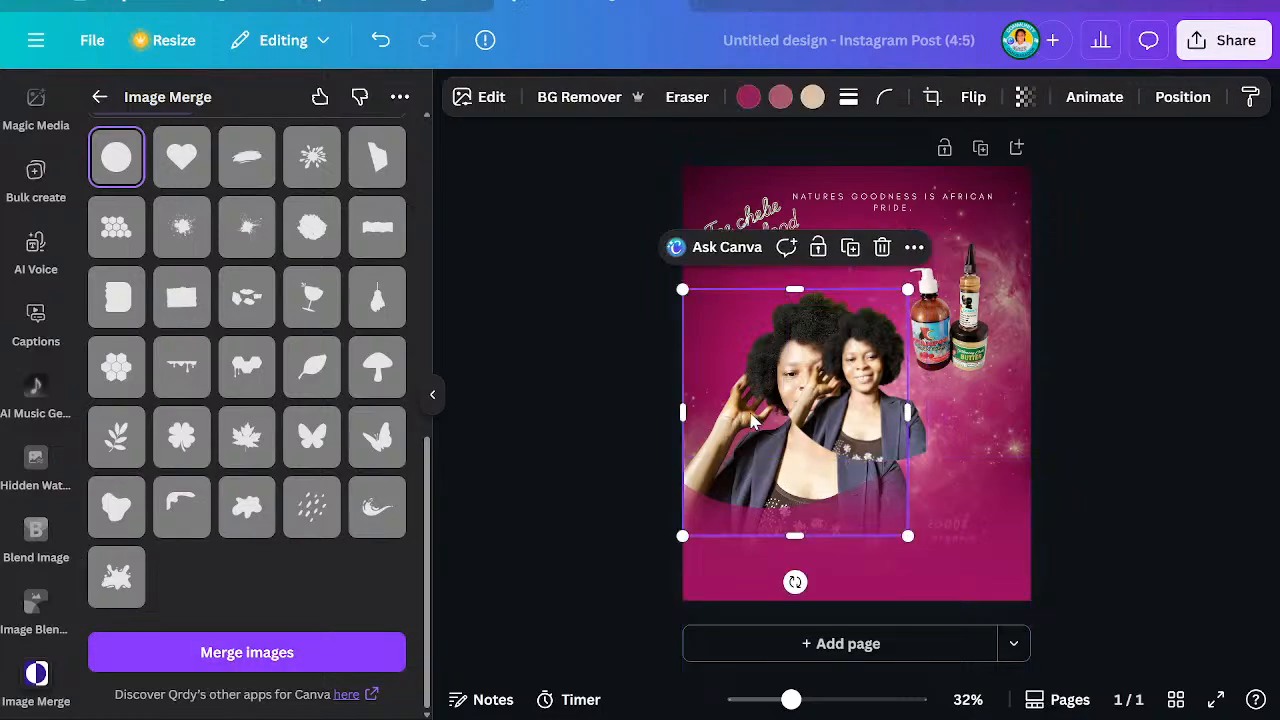
{"action": "left_click", "coordinate": [857, 418]}
{"action": "left_click_drag", "start_coordinate": [855, 415], "coordinate": [725, 442]}
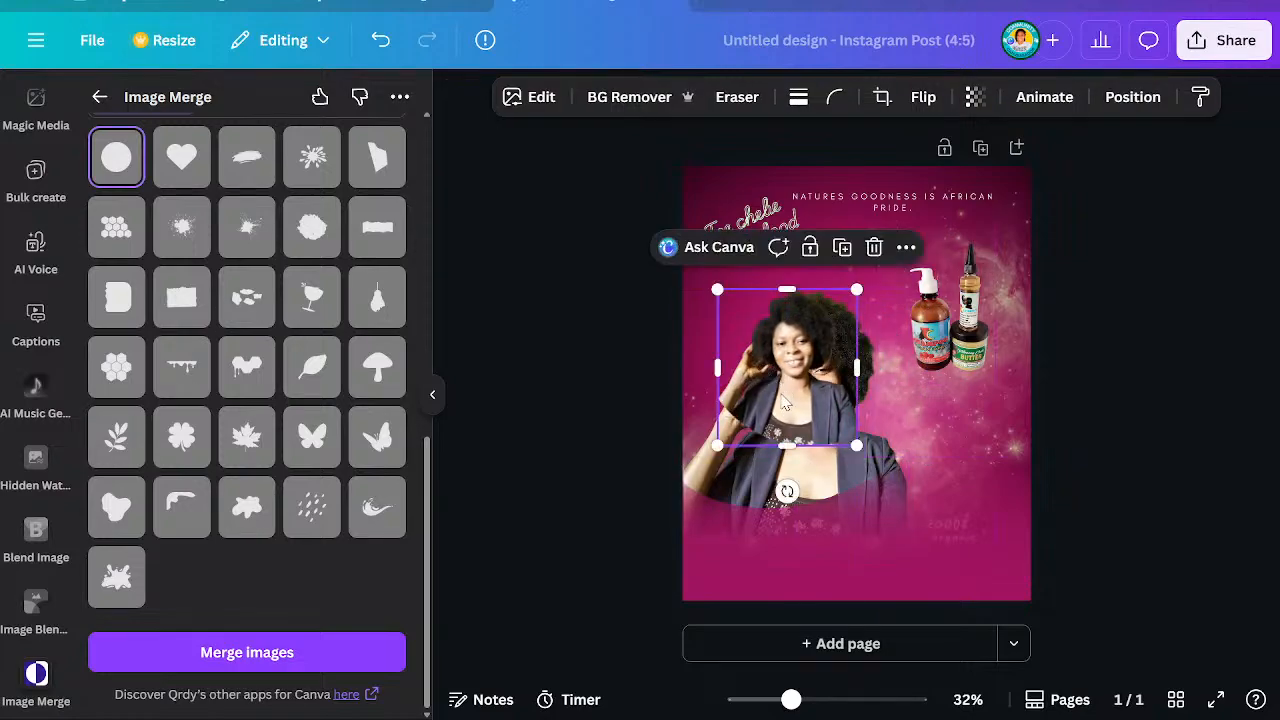
{"action": "left_click", "coordinate": [770, 418]}
{"action": "left_click_drag", "start_coordinate": [765, 418], "coordinate": [730, 418]}
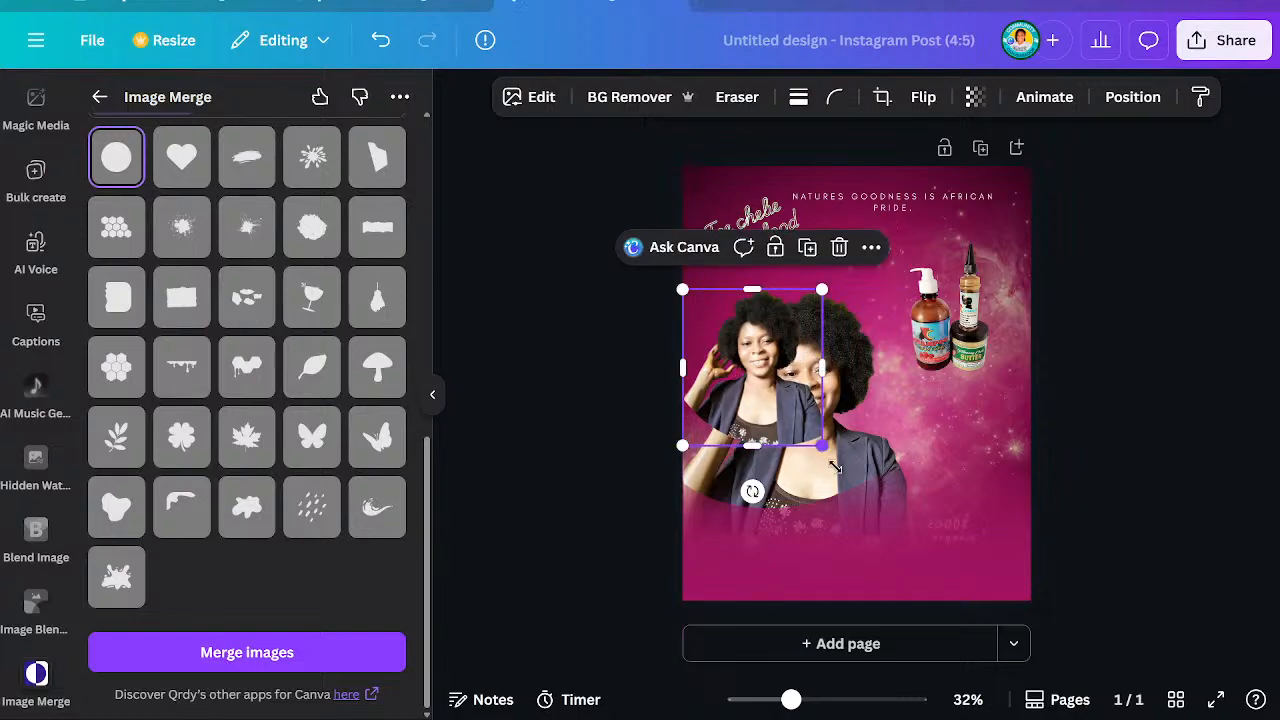
{"action": "left_click_drag", "start_coordinate": [822, 448], "coordinate": [911, 545]}
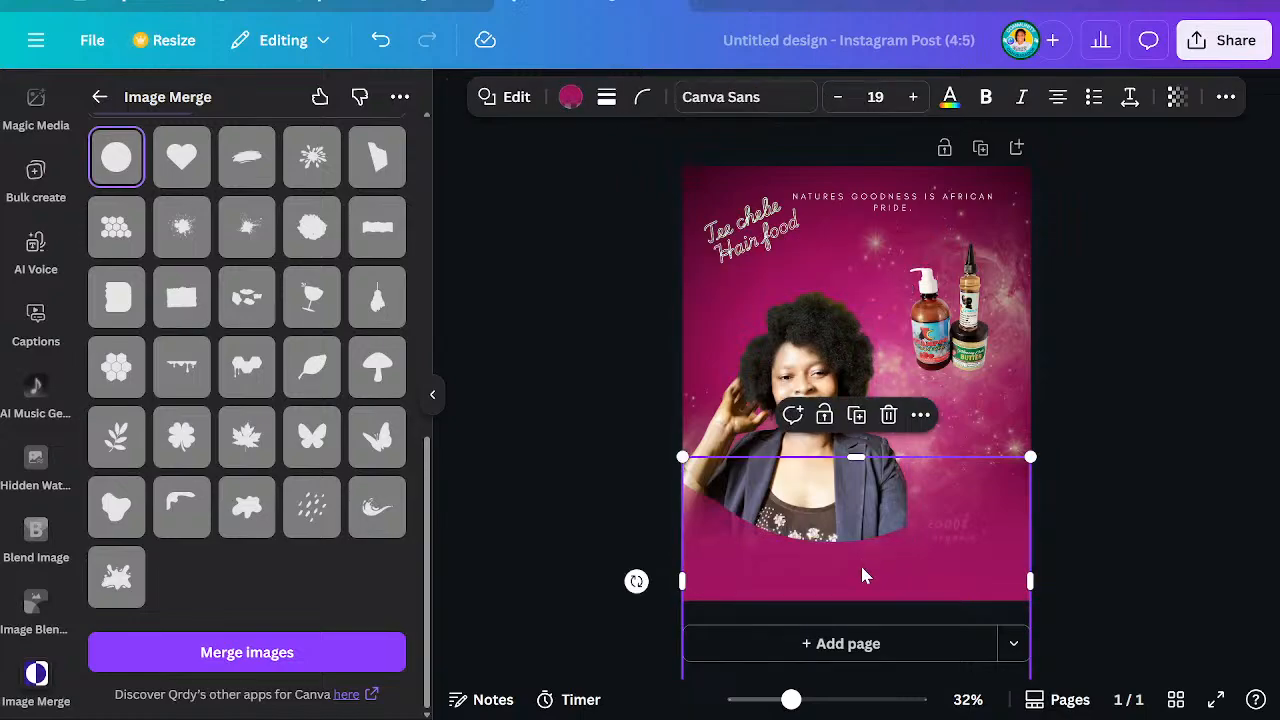
Show the page's layers and delete the original woman layer beneath the magenta gradient shape
{"action": "left_click", "coordinate": [820, 390]}
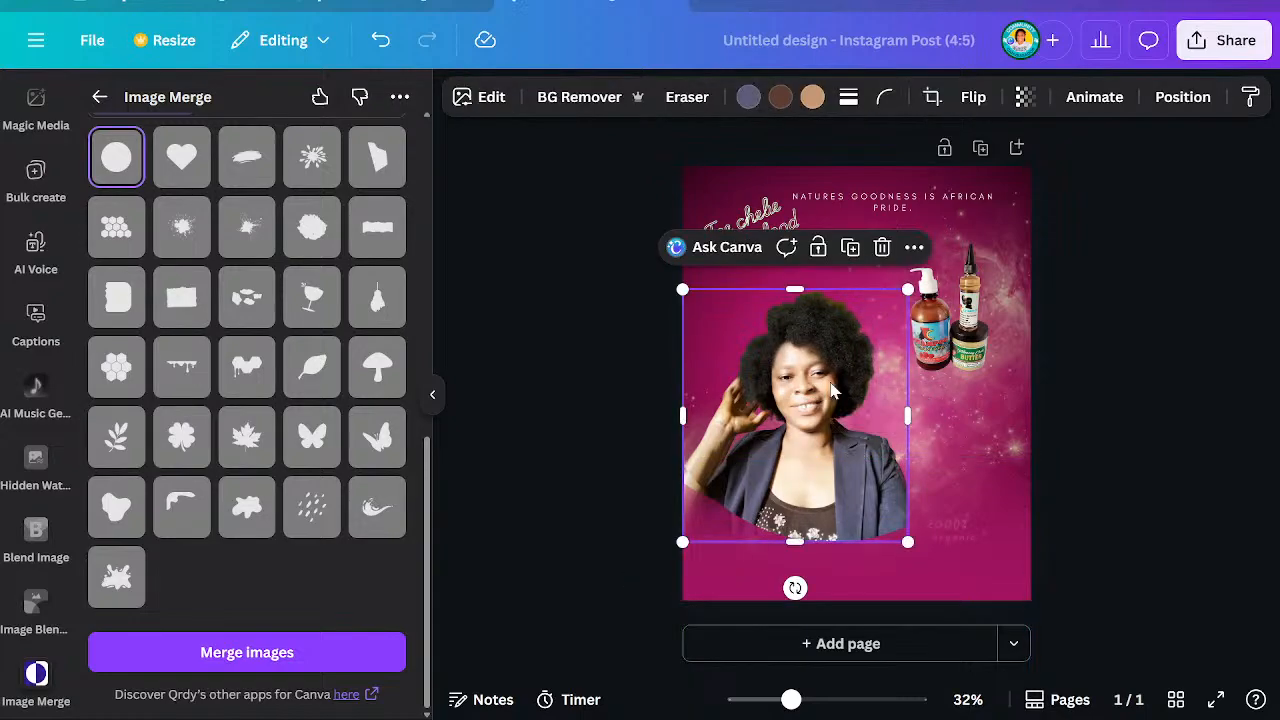
{"action": "left_click", "coordinate": [1165, 104]}
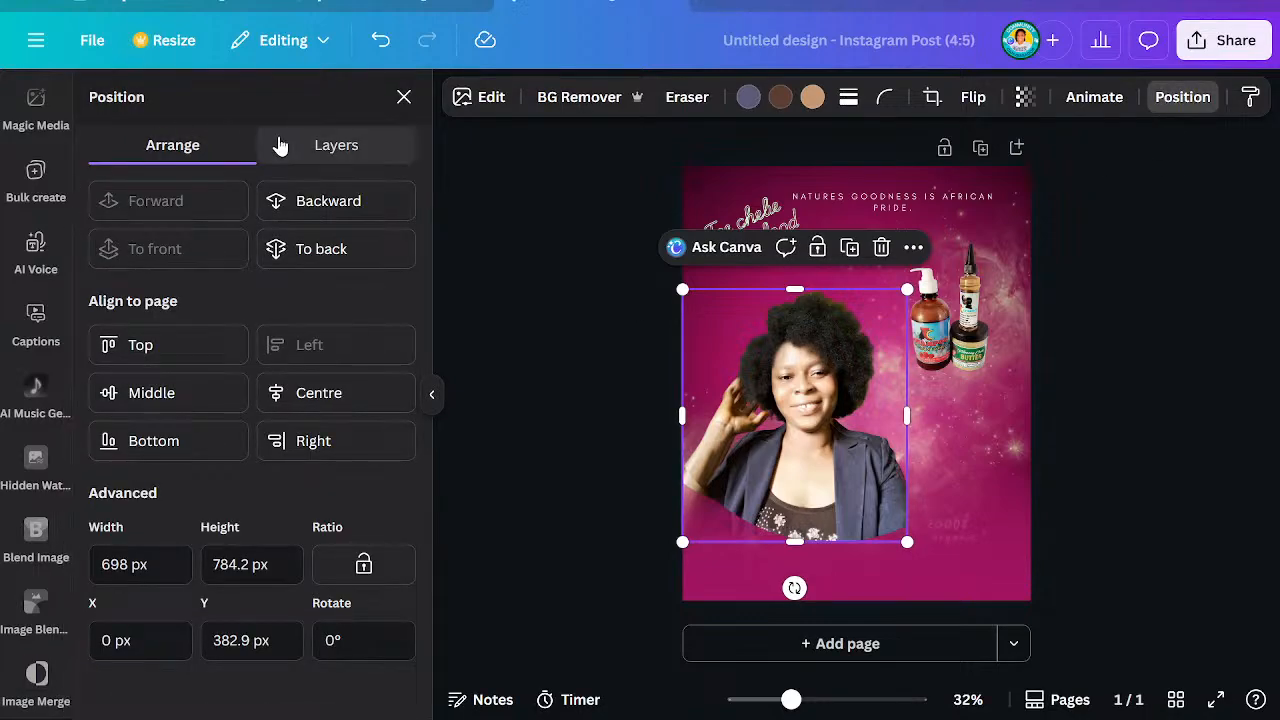
{"action": "left_click", "coordinate": [318, 158]}
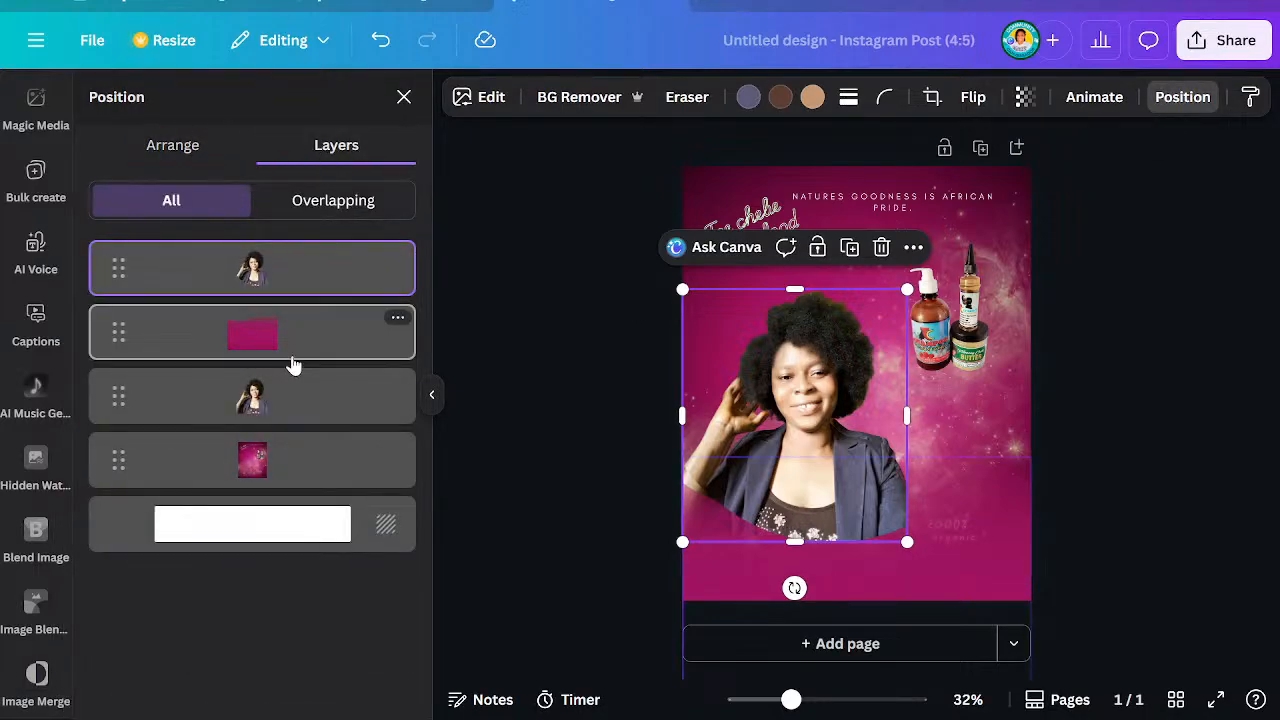
{"action": "left_click", "coordinate": [289, 404]}
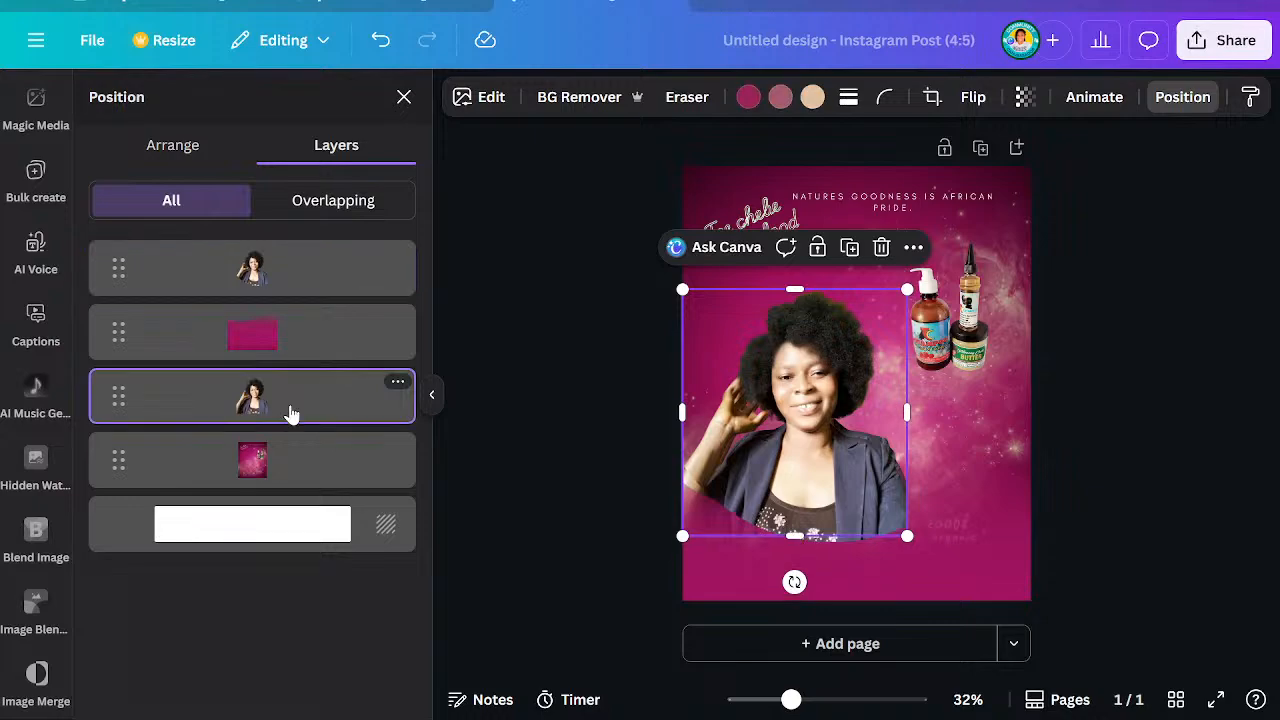
{"action": "key", "text": "Delete"}
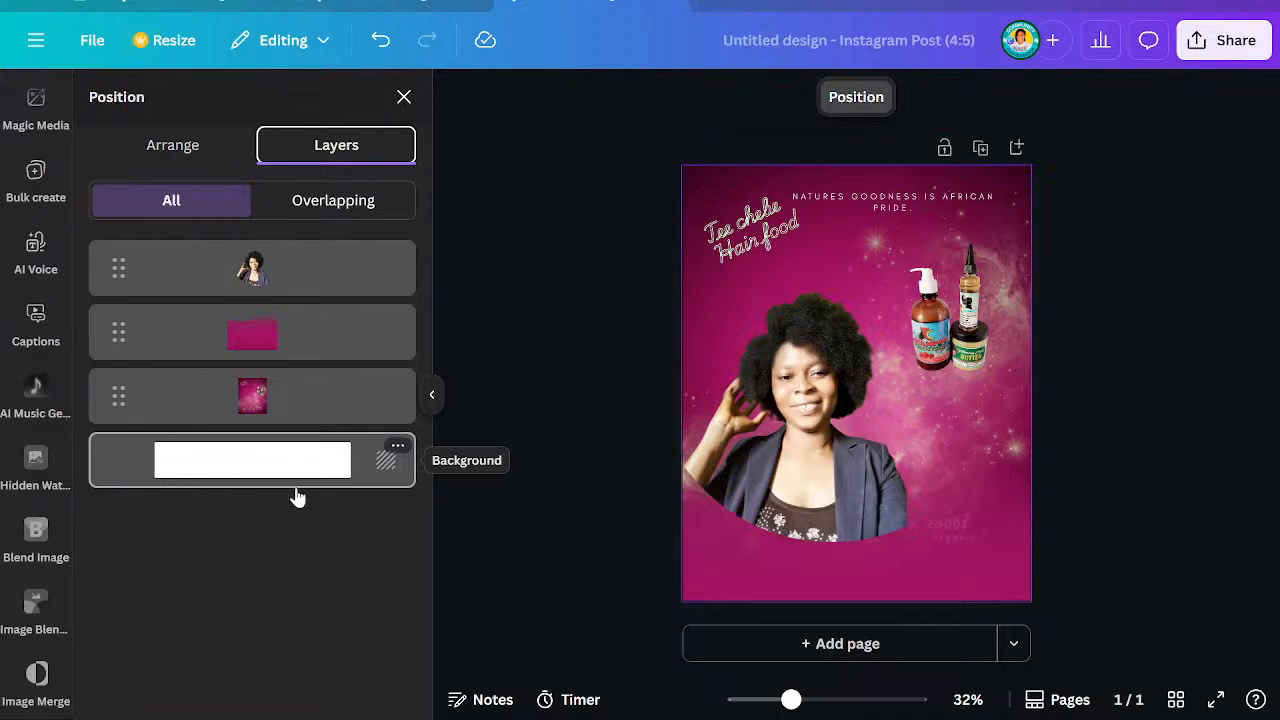
Place the merged woman layer beneath the magenta gradient shape, and remove the gradient shape from the page
{"action": "left_click_drag", "start_coordinate": [256, 277], "coordinate": [308, 286]}
{"action": "left_click", "coordinate": [308, 277]}
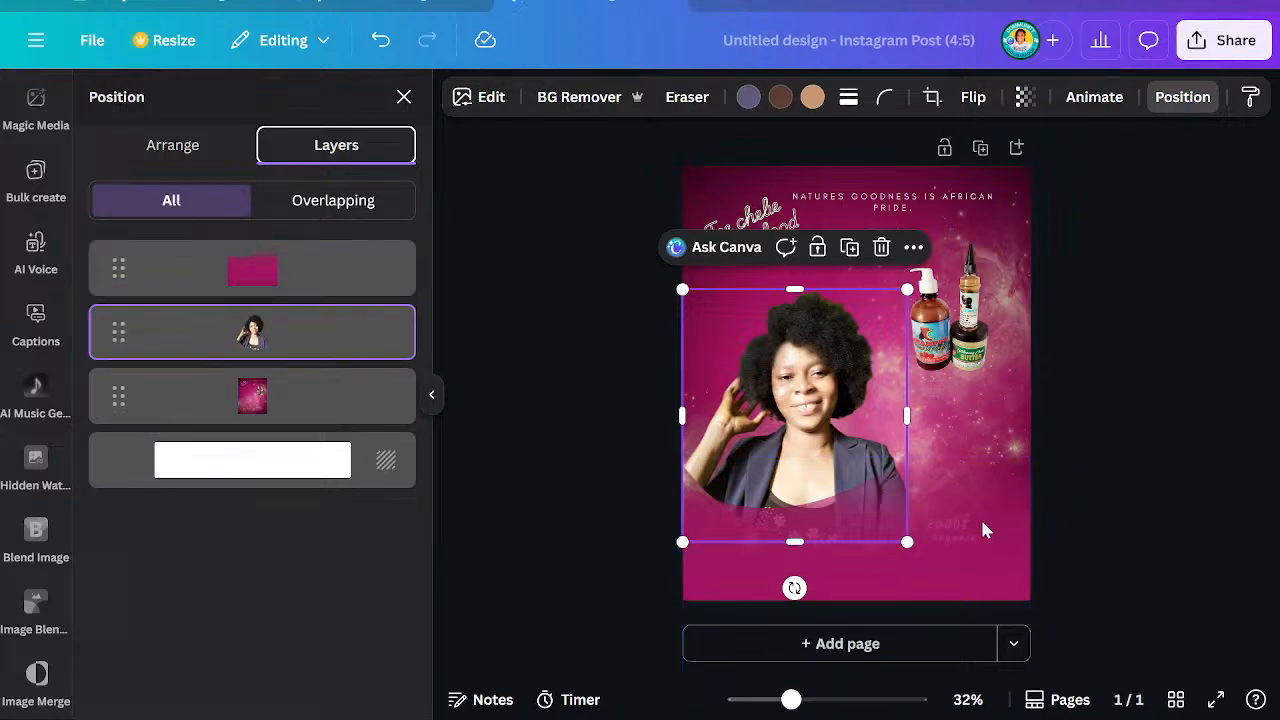
{"action": "left_click_drag", "start_coordinate": [975, 527], "coordinate": [1274, 543]}
{"action": "left_click_drag", "start_coordinate": [1173, 628], "coordinate": [1278, 622]}
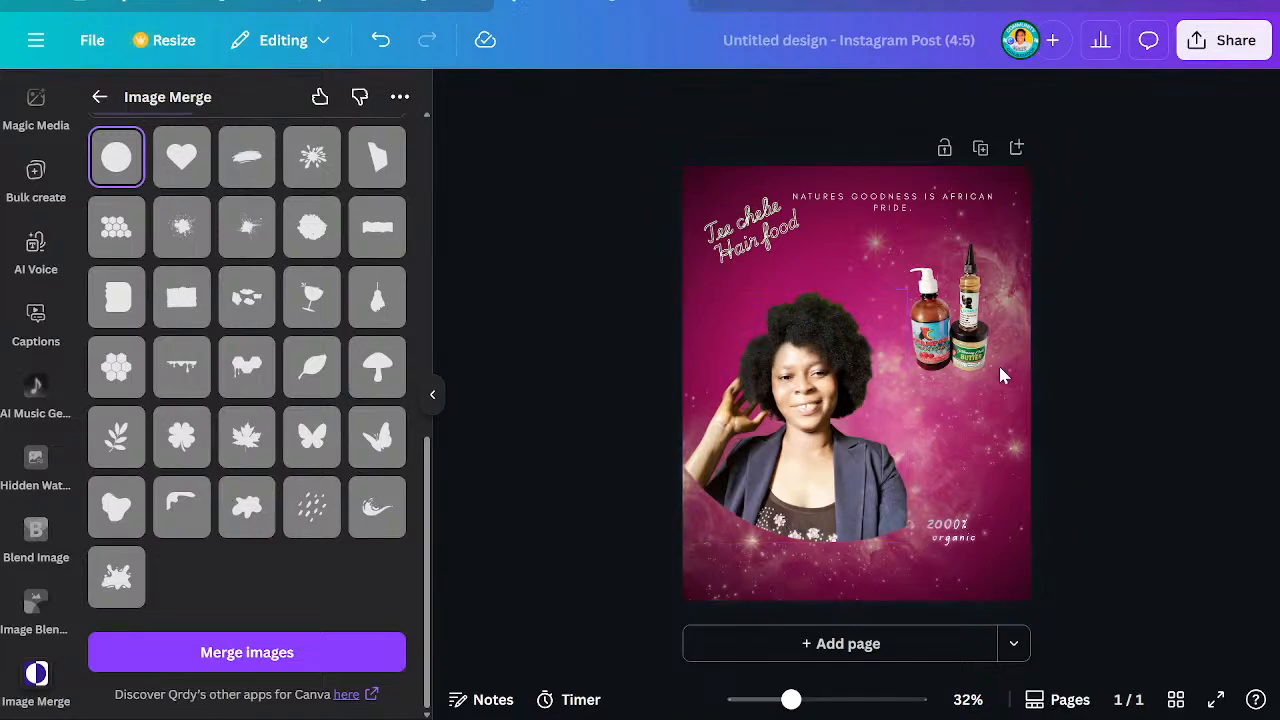
Extract the three hair products from the background image with Magic Grab, and enlarge them beside the woman
{"action": "left_click", "coordinate": [841, 258]}
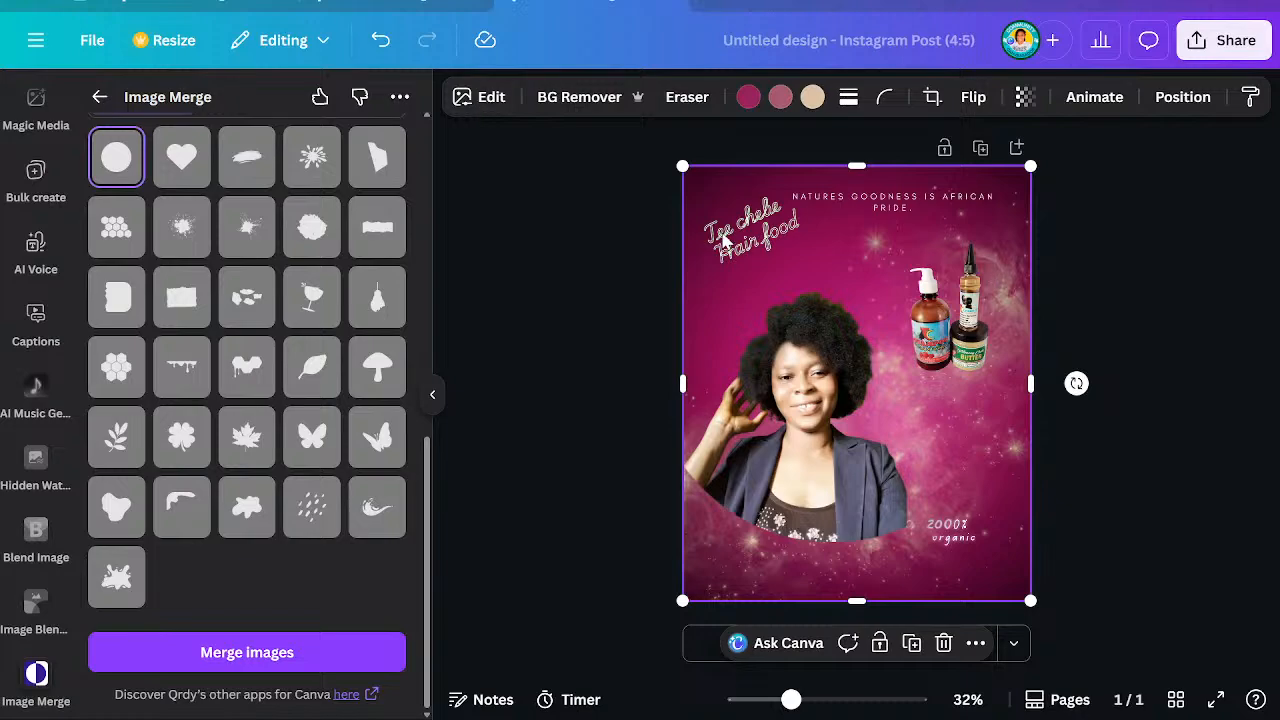
{"action": "left_click", "coordinate": [491, 115]}
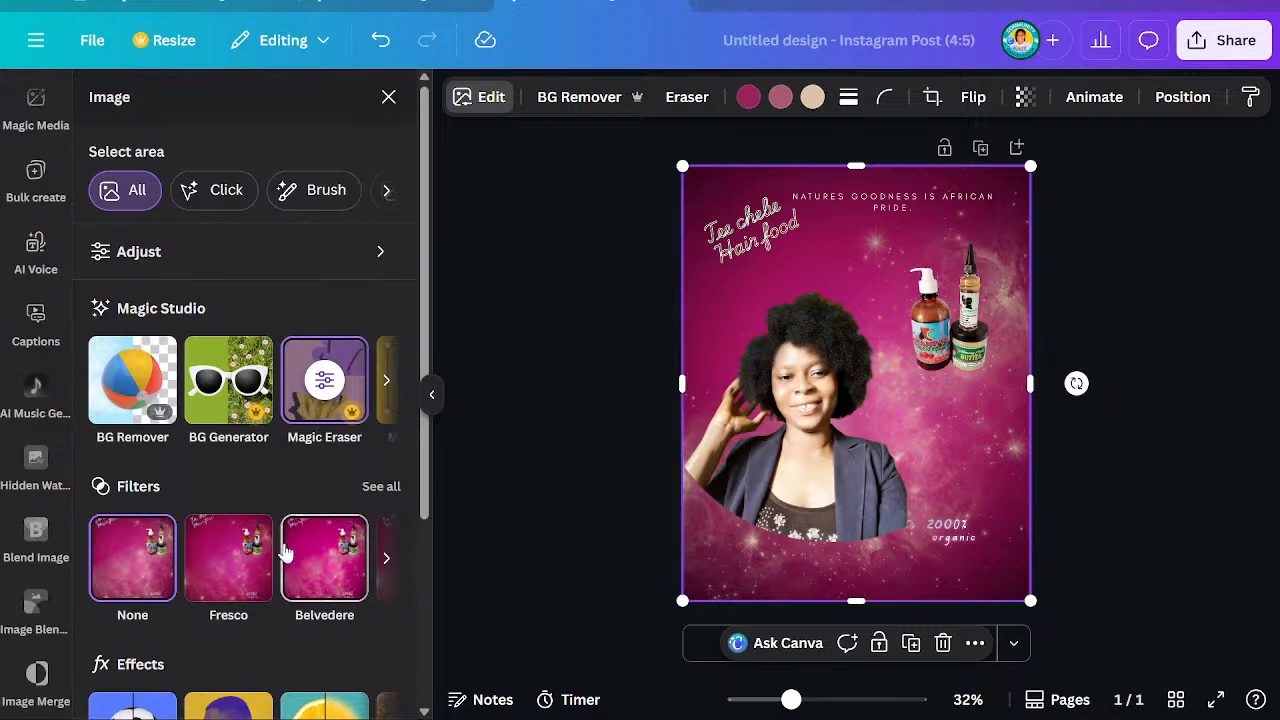
{"action": "left_click", "coordinate": [386, 380]}
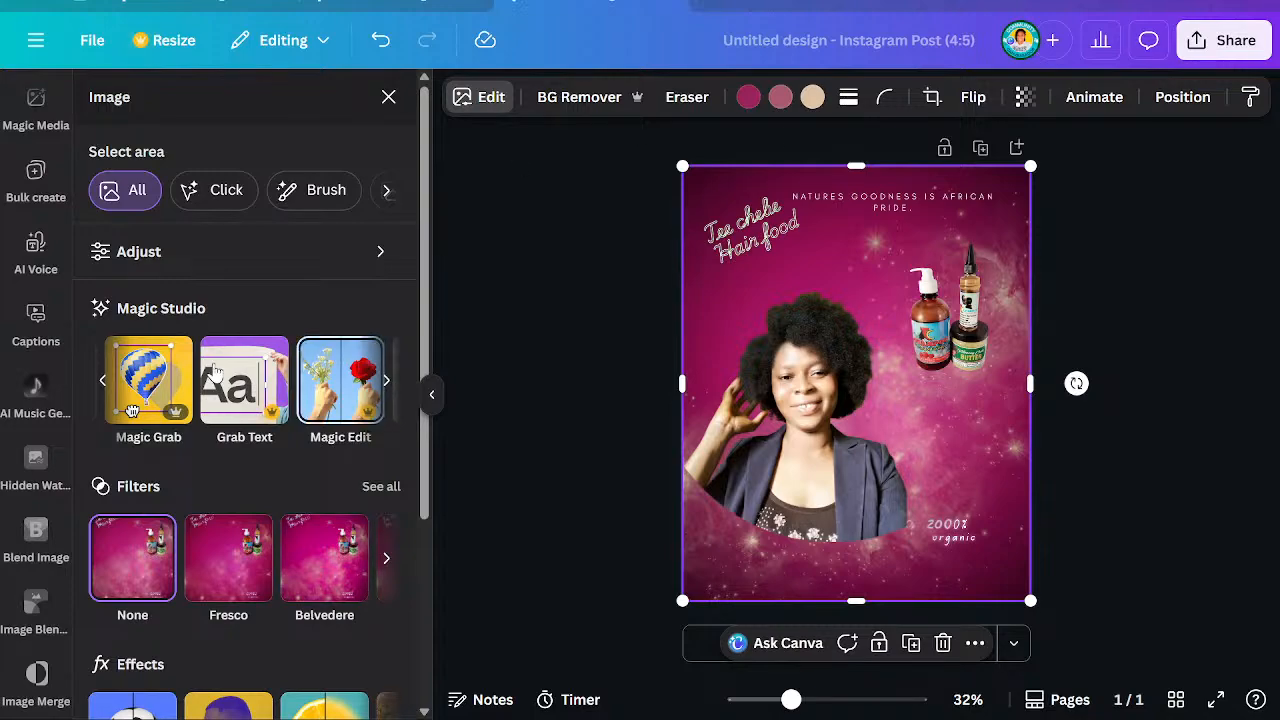
{"action": "left_click", "coordinate": [150, 385]}
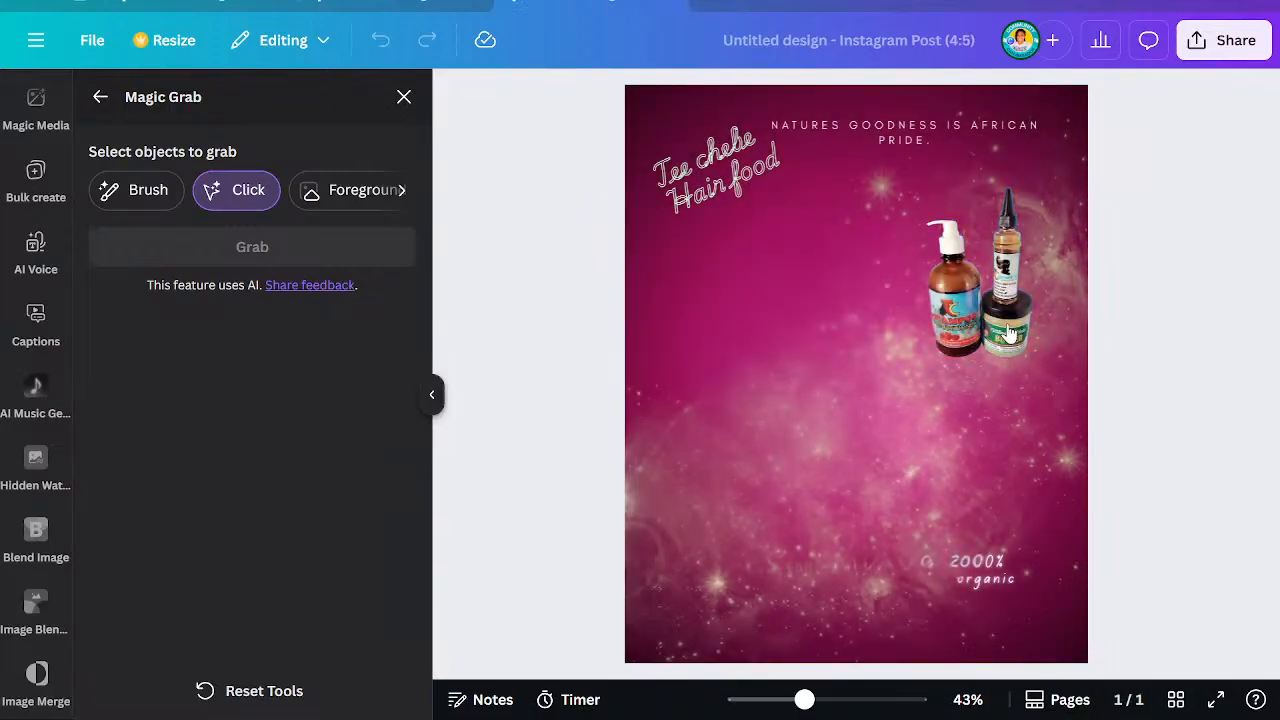
{"action": "left_click", "coordinate": [980, 313]}
{"action": "left_click", "coordinate": [1018, 345]}
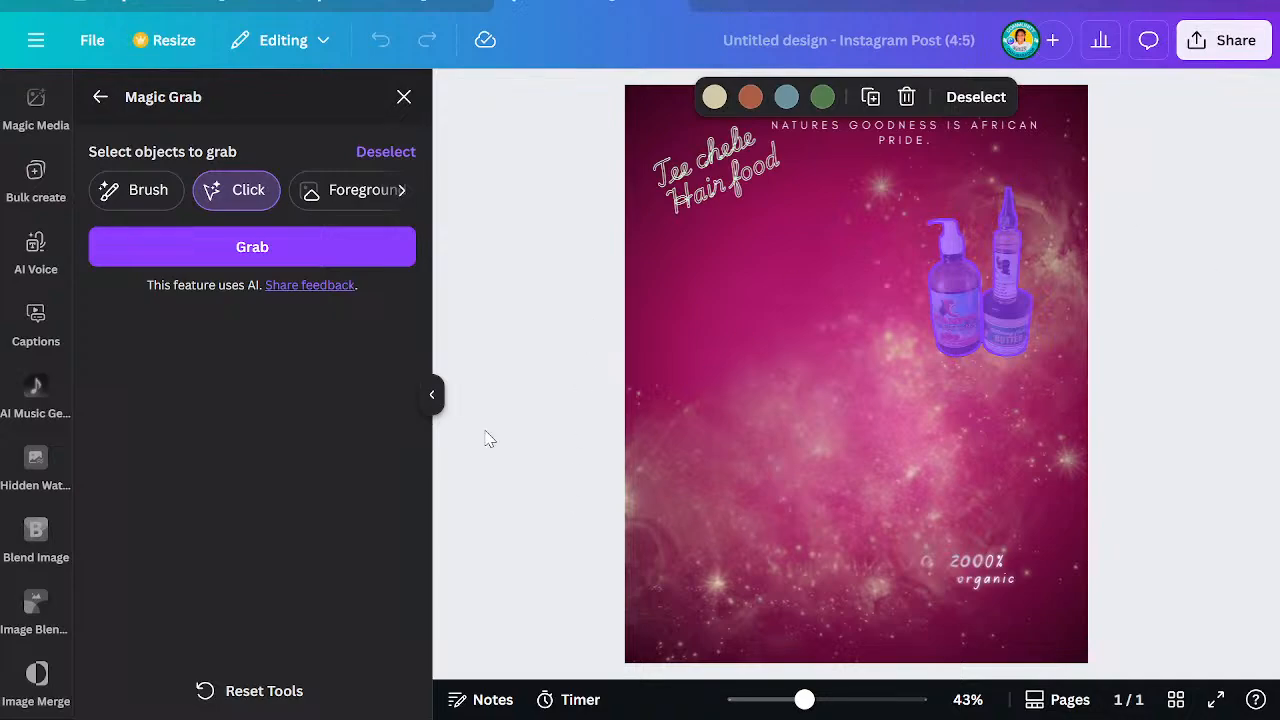
{"action": "left_click", "coordinate": [362, 250]}
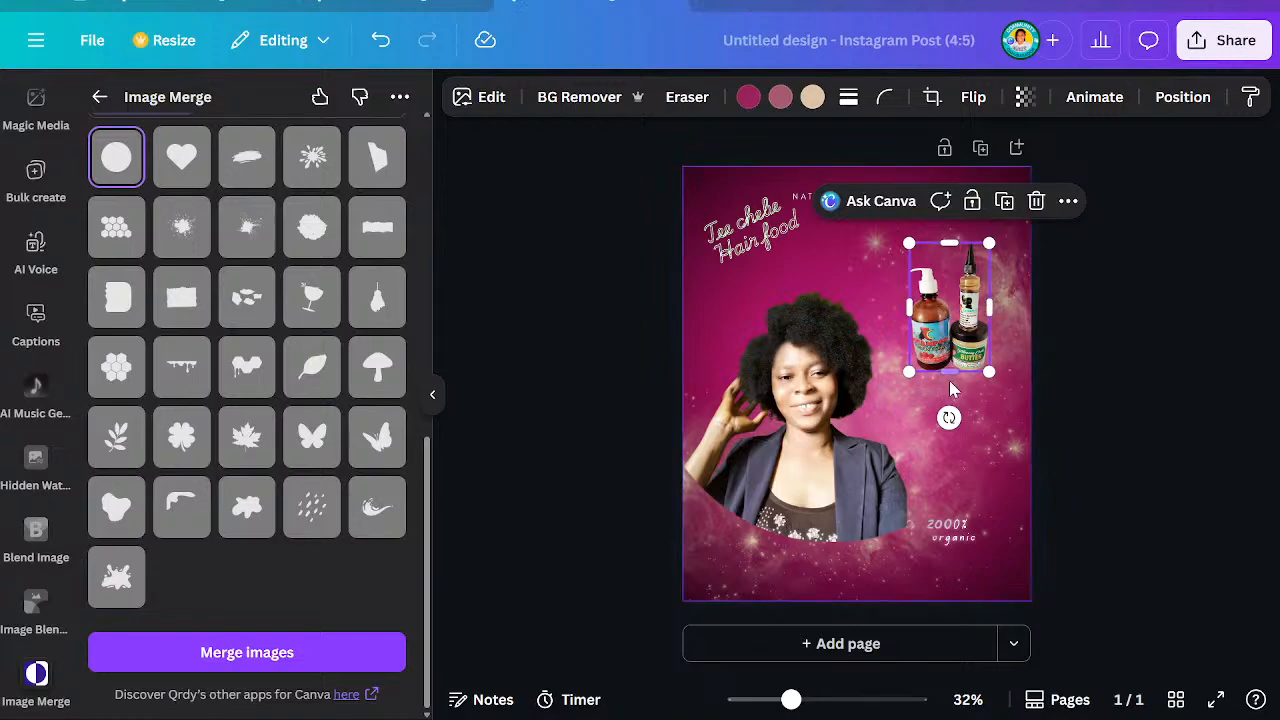
{"action": "left_click_drag", "start_coordinate": [905, 371], "coordinate": [871, 432]}
{"action": "left_click_drag", "start_coordinate": [944, 396], "coordinate": [966, 421]}
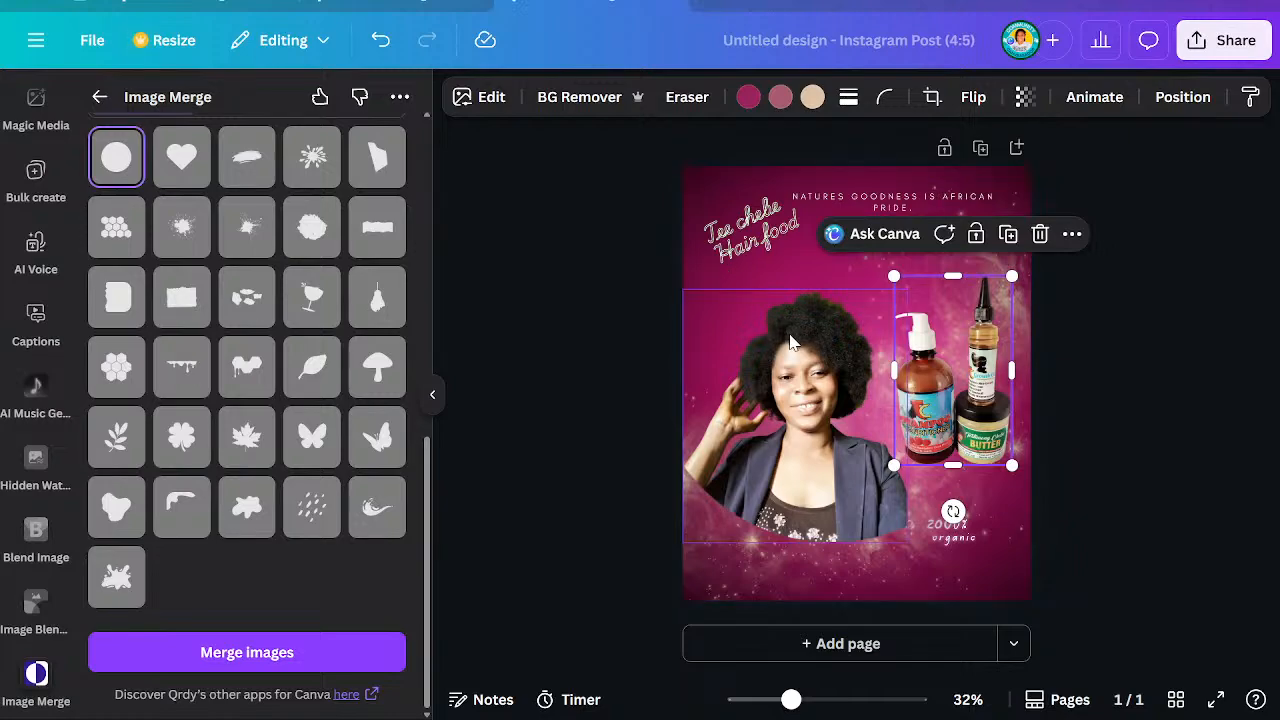
Try to extract the flyer's text from the background image with Grab Text
{"action": "left_click", "coordinate": [762, 249]}
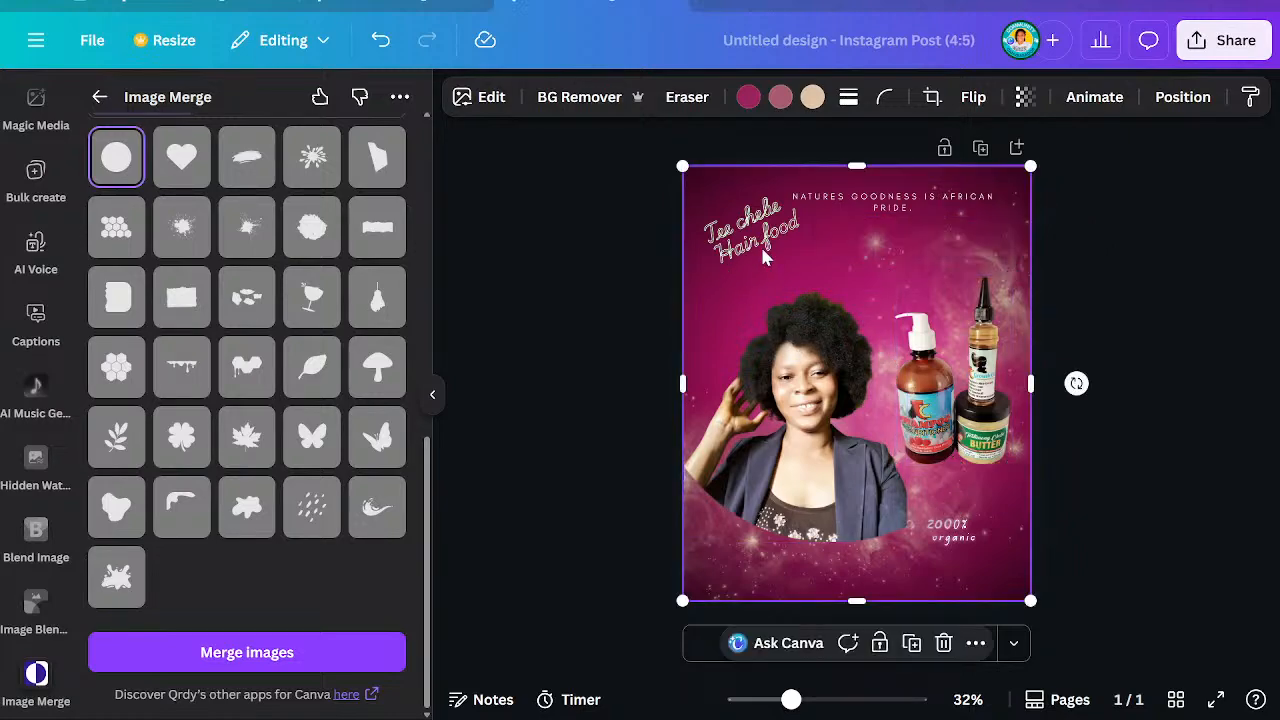
{"action": "left_click", "coordinate": [470, 96]}
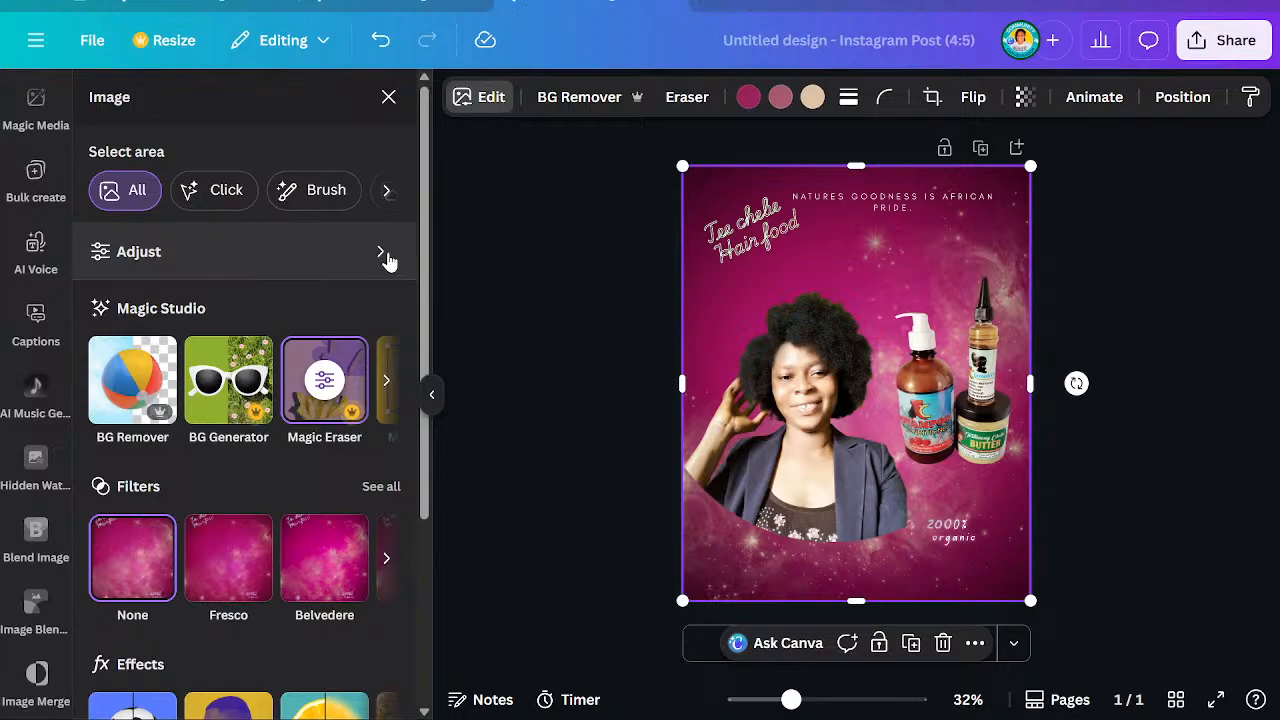
{"action": "left_click", "coordinate": [387, 382]}
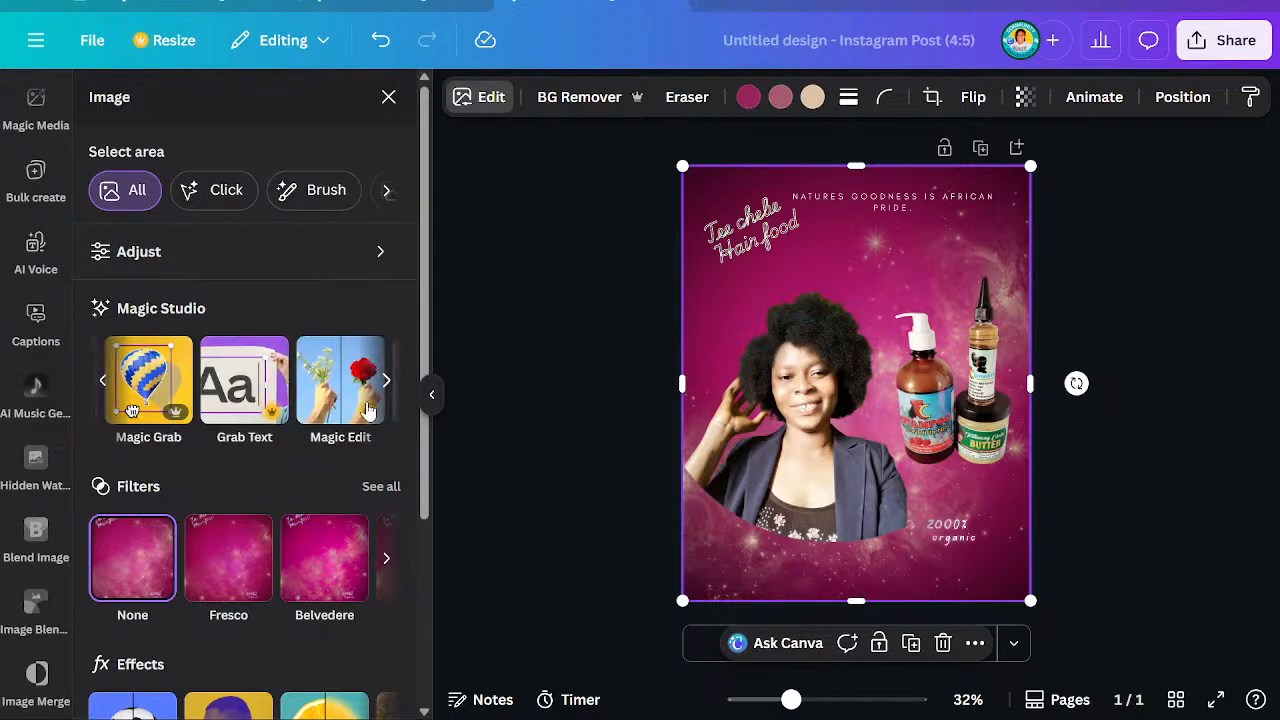
{"action": "left_click", "coordinate": [252, 416]}
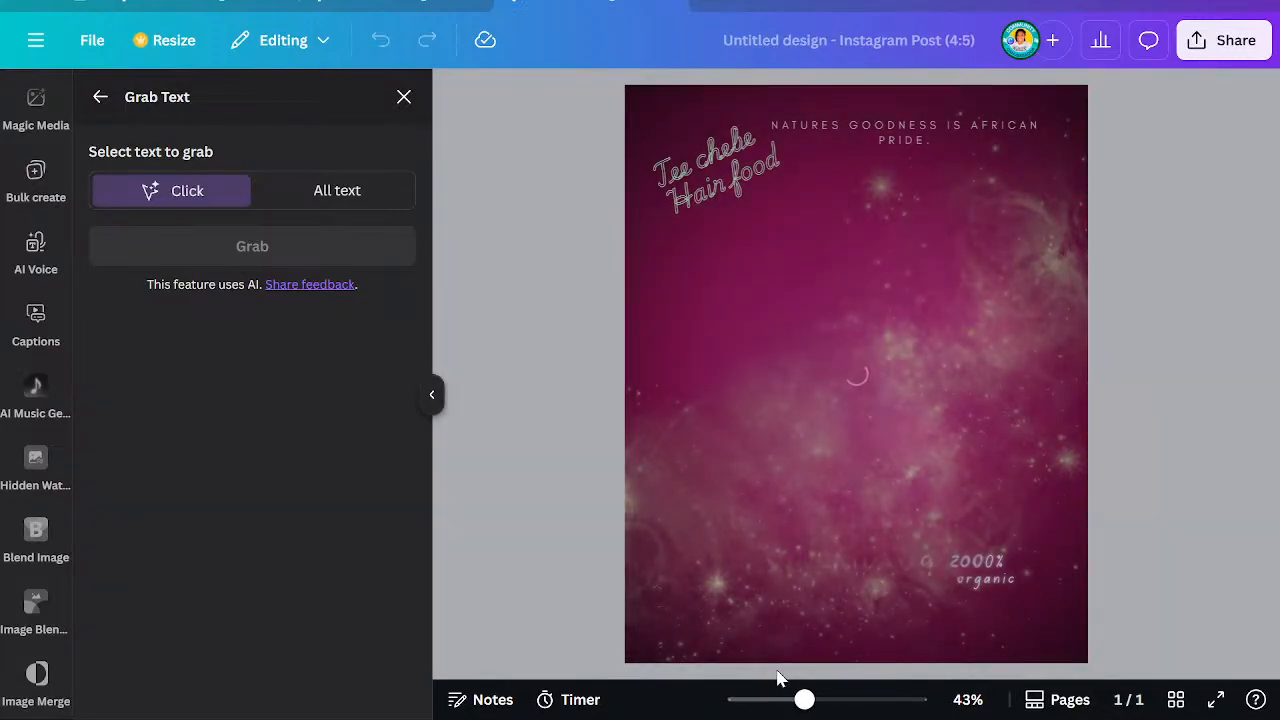
{"action": "left_click", "coordinate": [401, 97]}
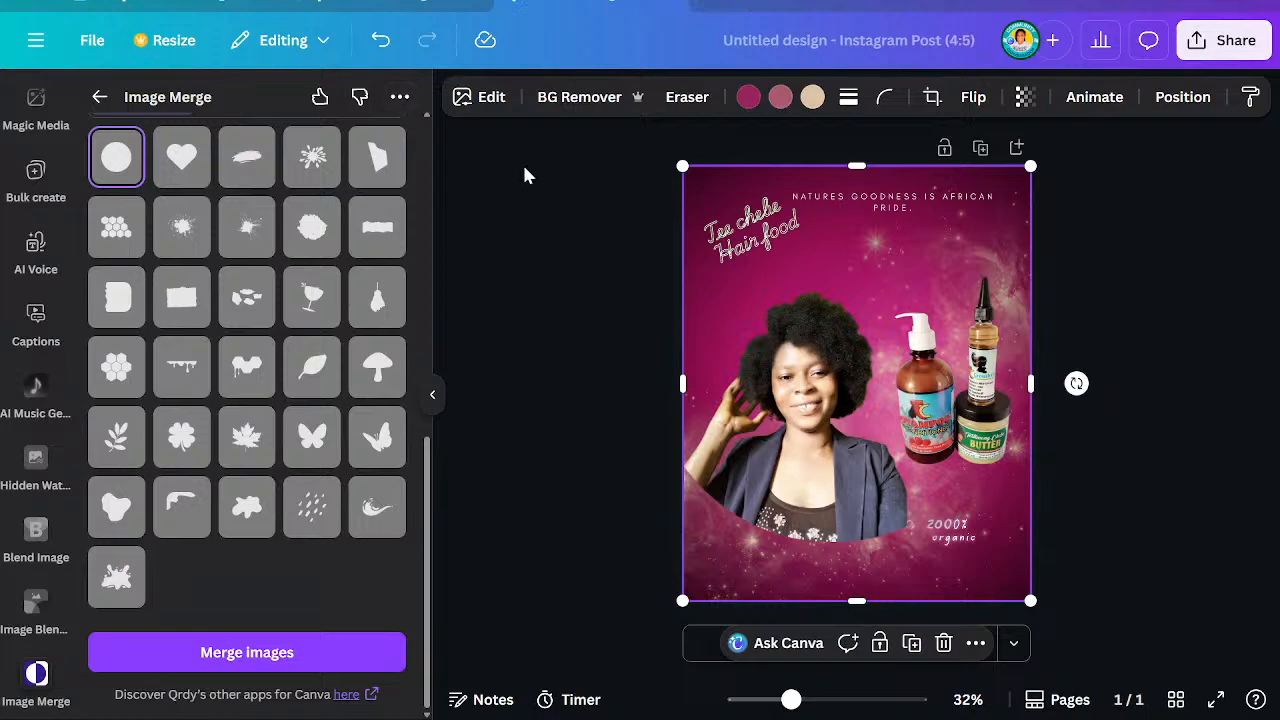
Collapse the app panel and retry Grab Text on the flyer's background image
{"action": "left_click", "coordinate": [432, 396]}
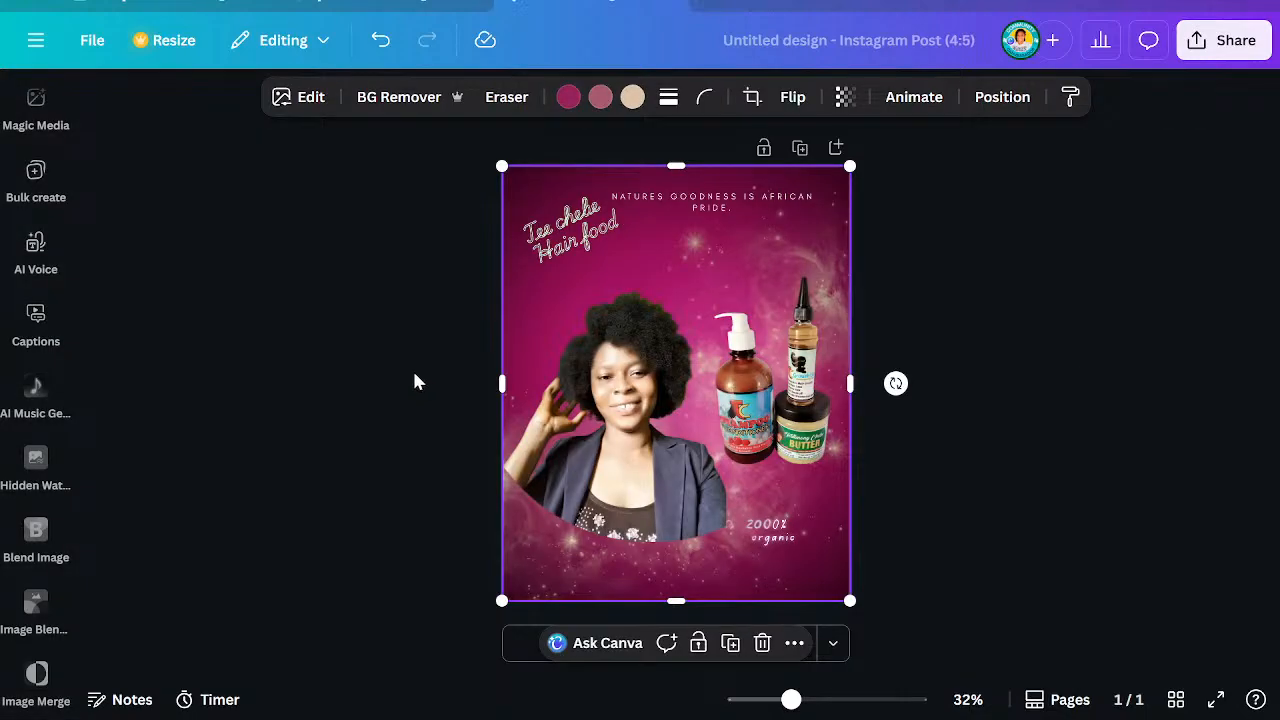
{"action": "left_click", "coordinate": [310, 97]}
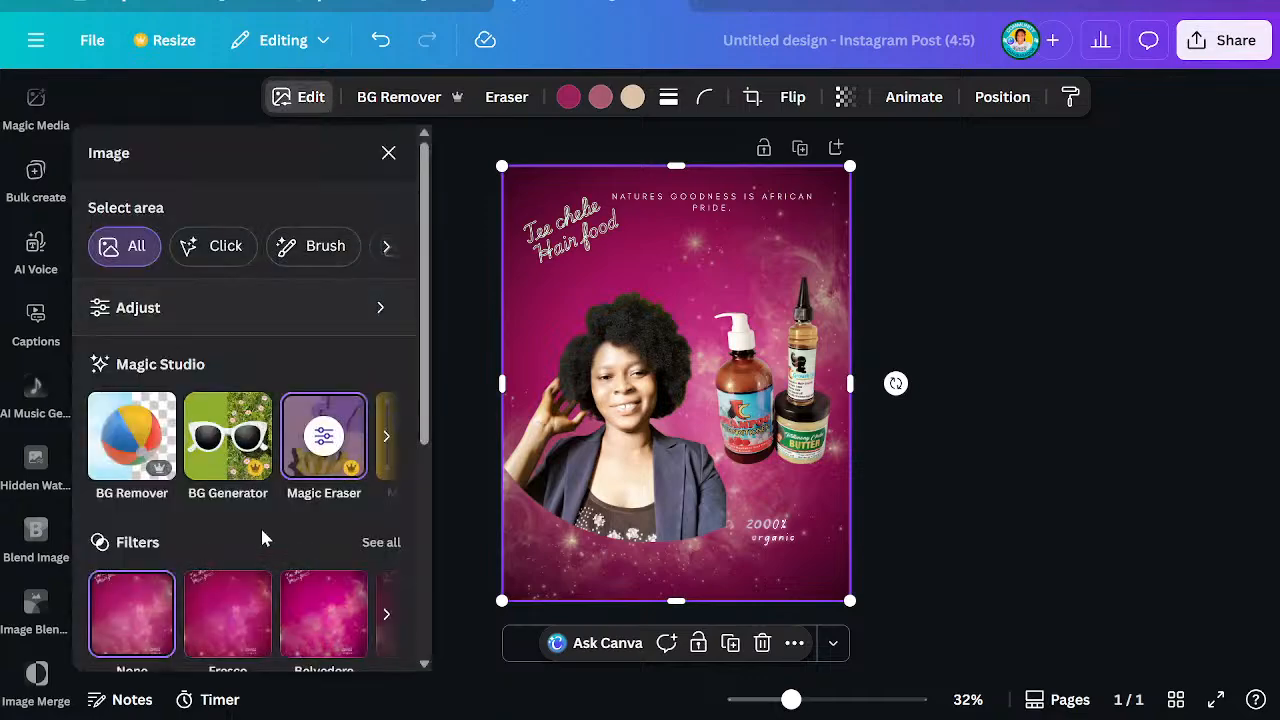
{"action": "left_click", "coordinate": [385, 440]}
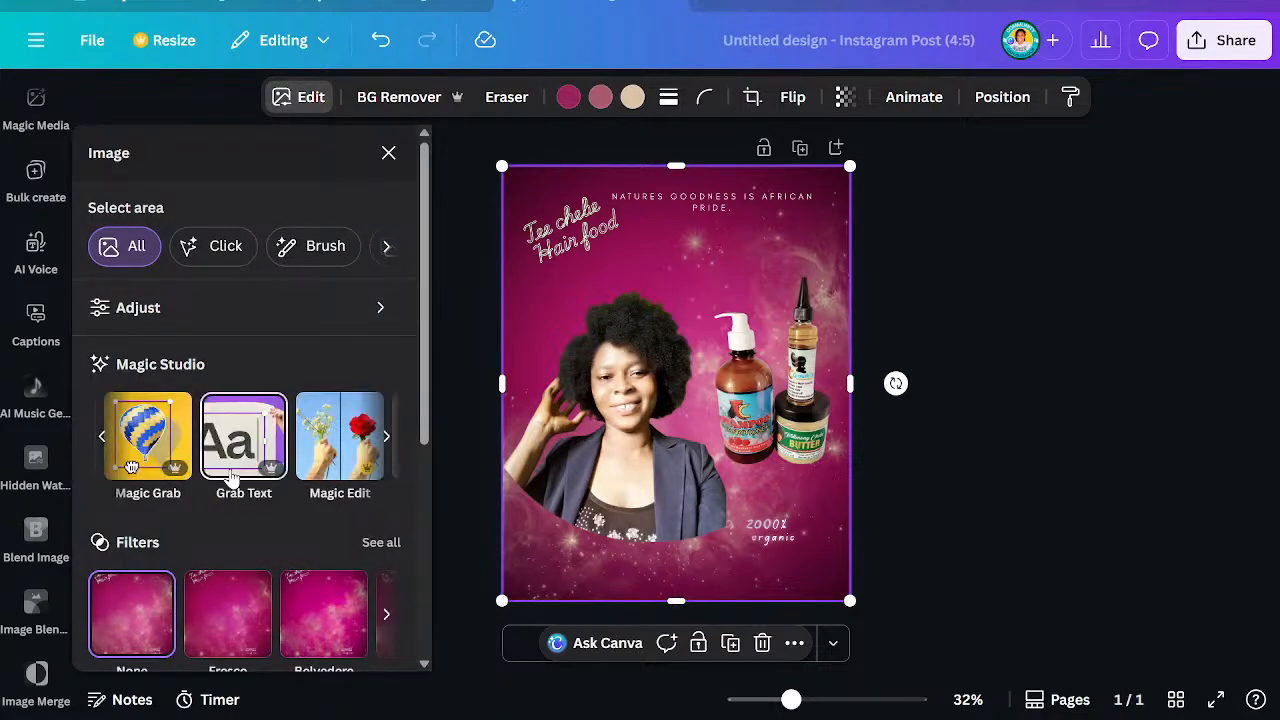
{"action": "left_click", "coordinate": [232, 478]}
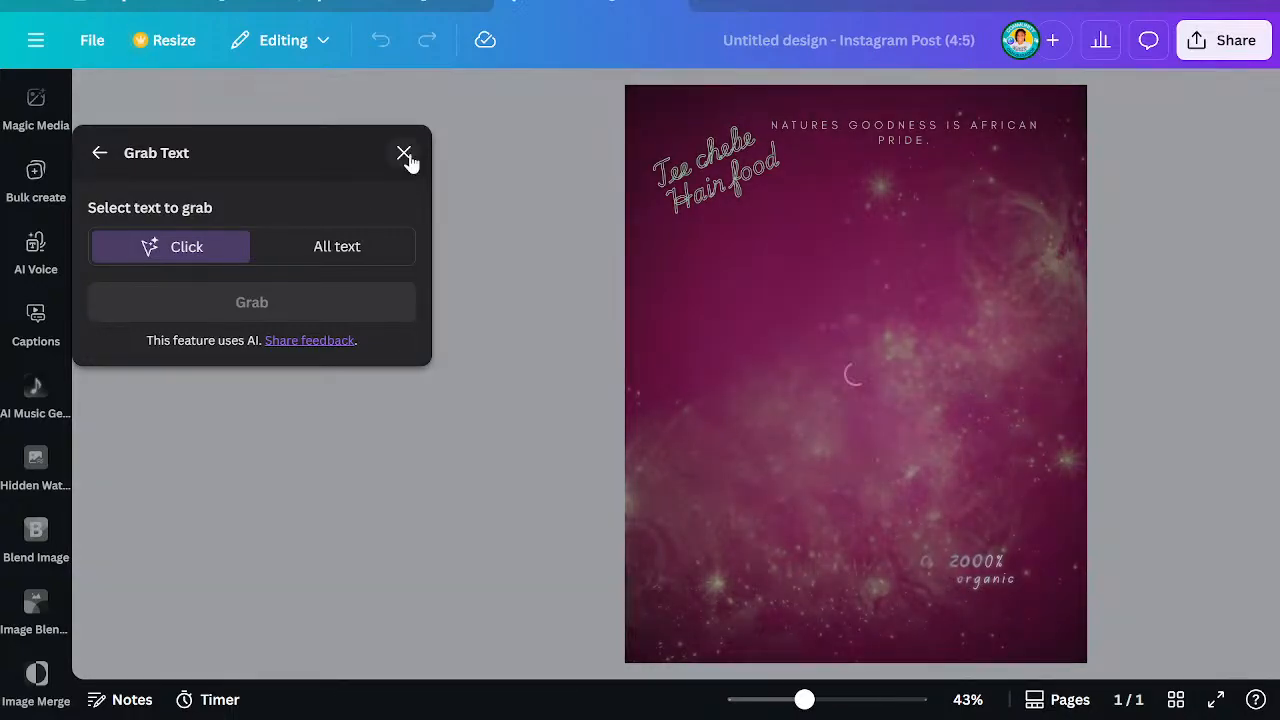
{"action": "left_click", "coordinate": [404, 154]}
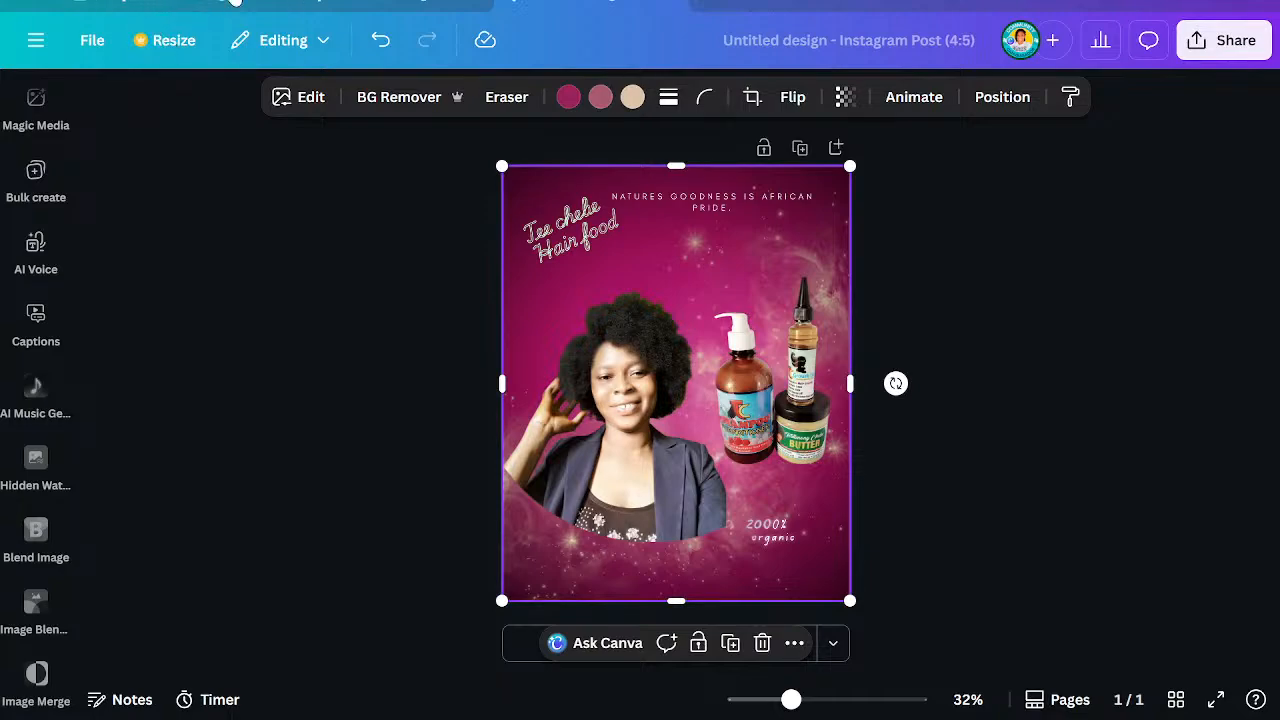
Try replacing the flyer's background image with one from the Background Generator using the prompt "Nature", and discard the generated variants
{"action": "left_click", "coordinate": [310, 98]}
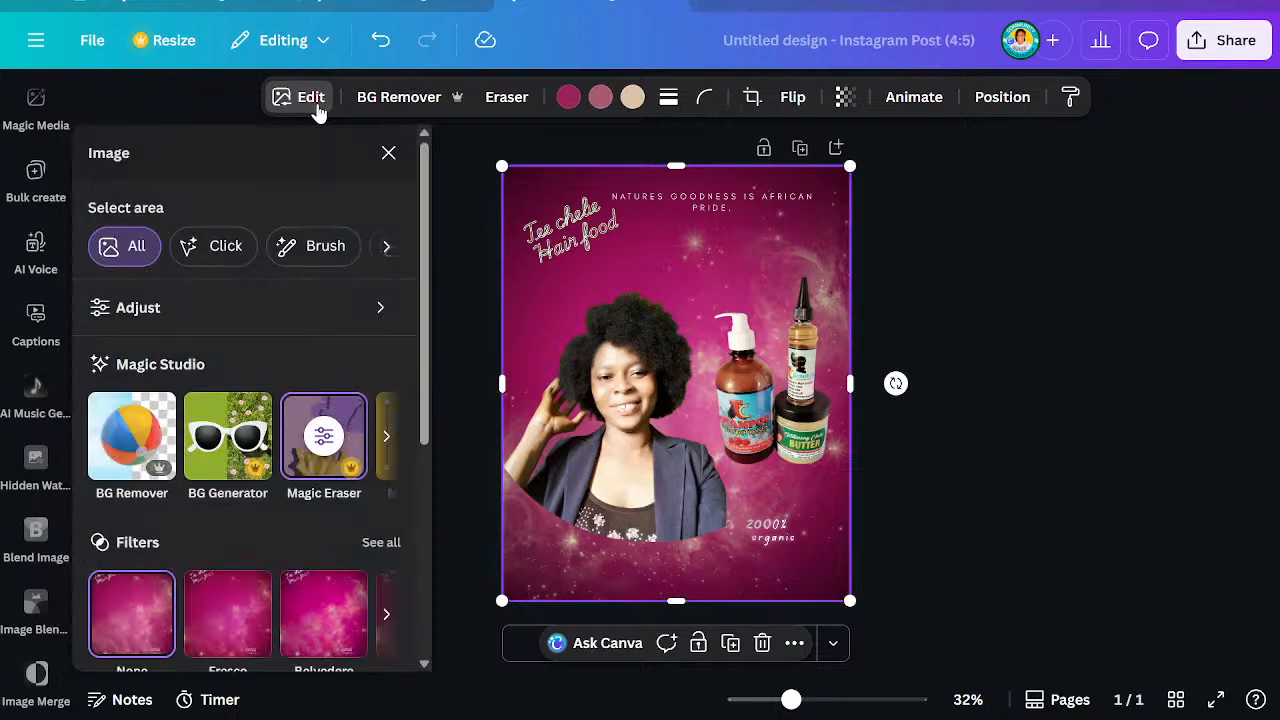
{"action": "left_click", "coordinate": [247, 455]}
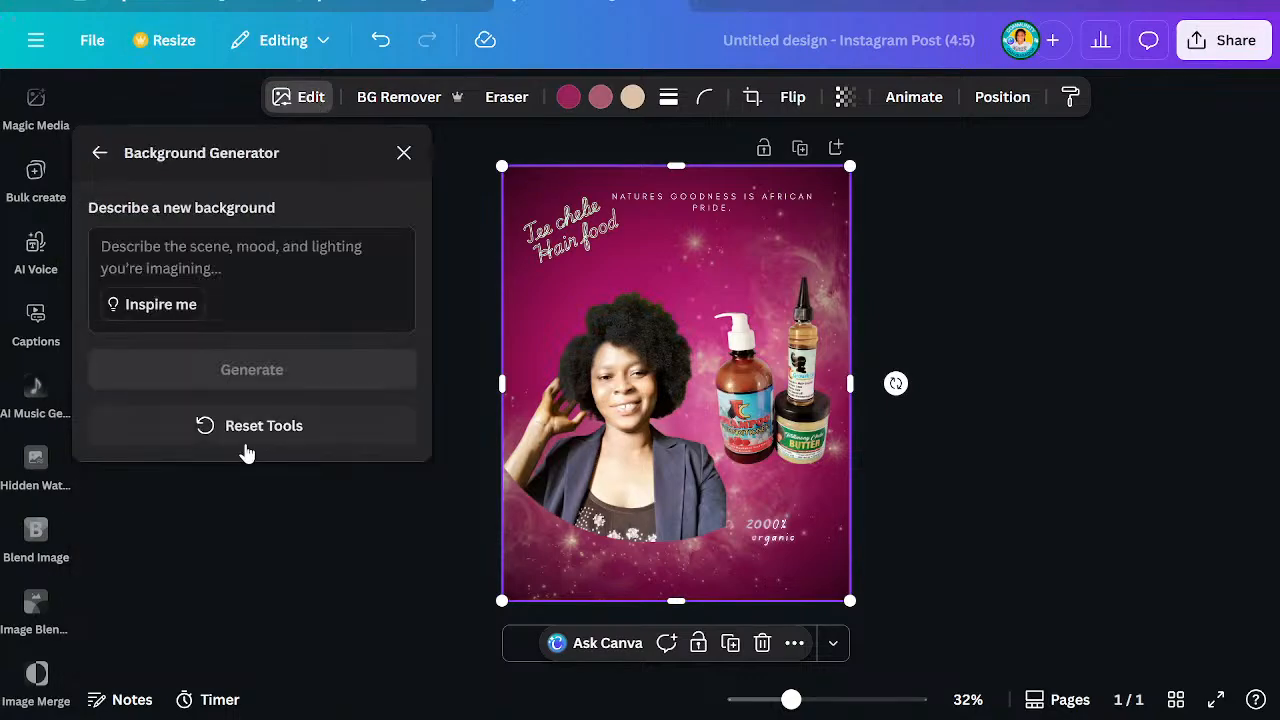
{"action": "left_click", "coordinate": [262, 250]}
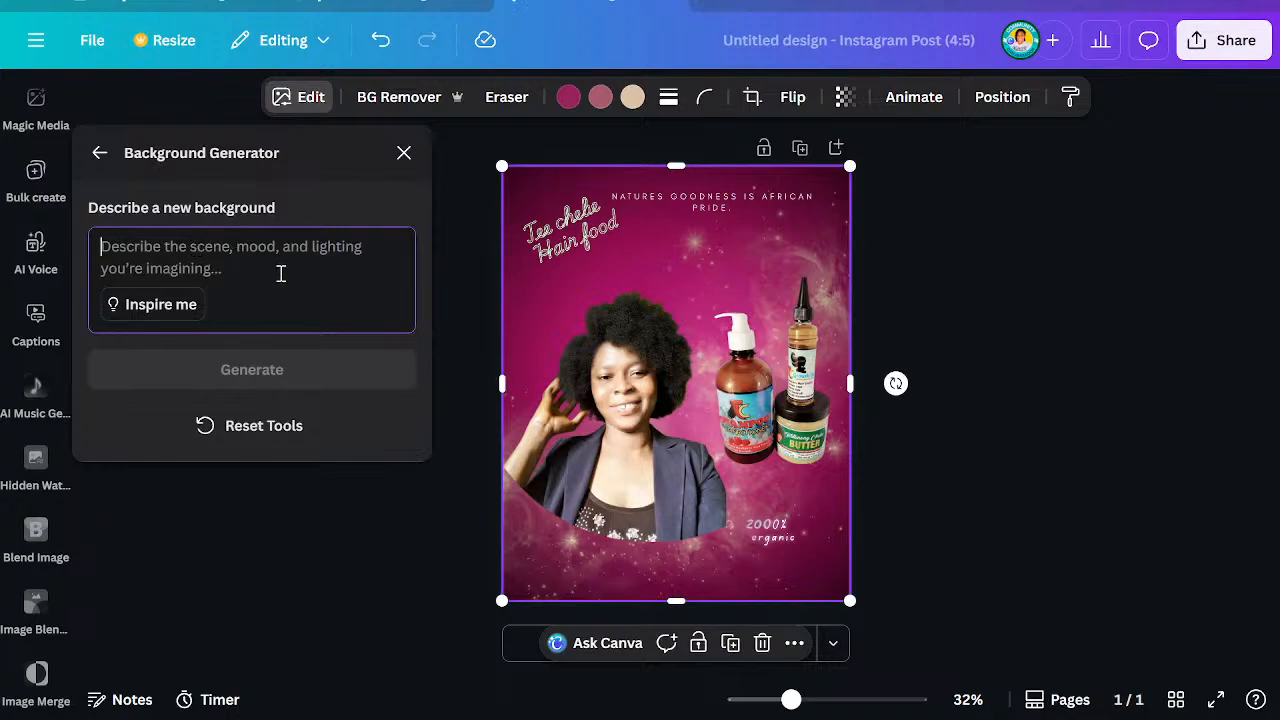
{"action": "left_click", "coordinate": [160, 310]}
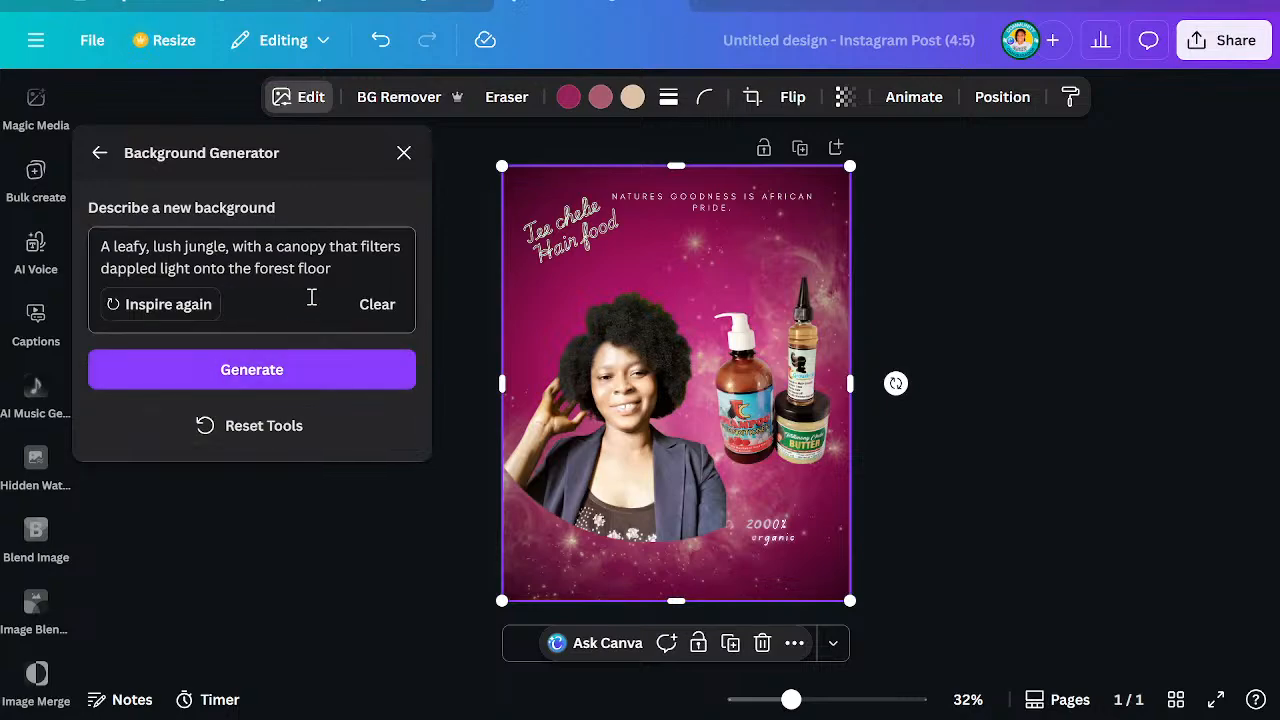
{"action": "left_click_drag", "start_coordinate": [331, 268], "coordinate": [36, 180]}
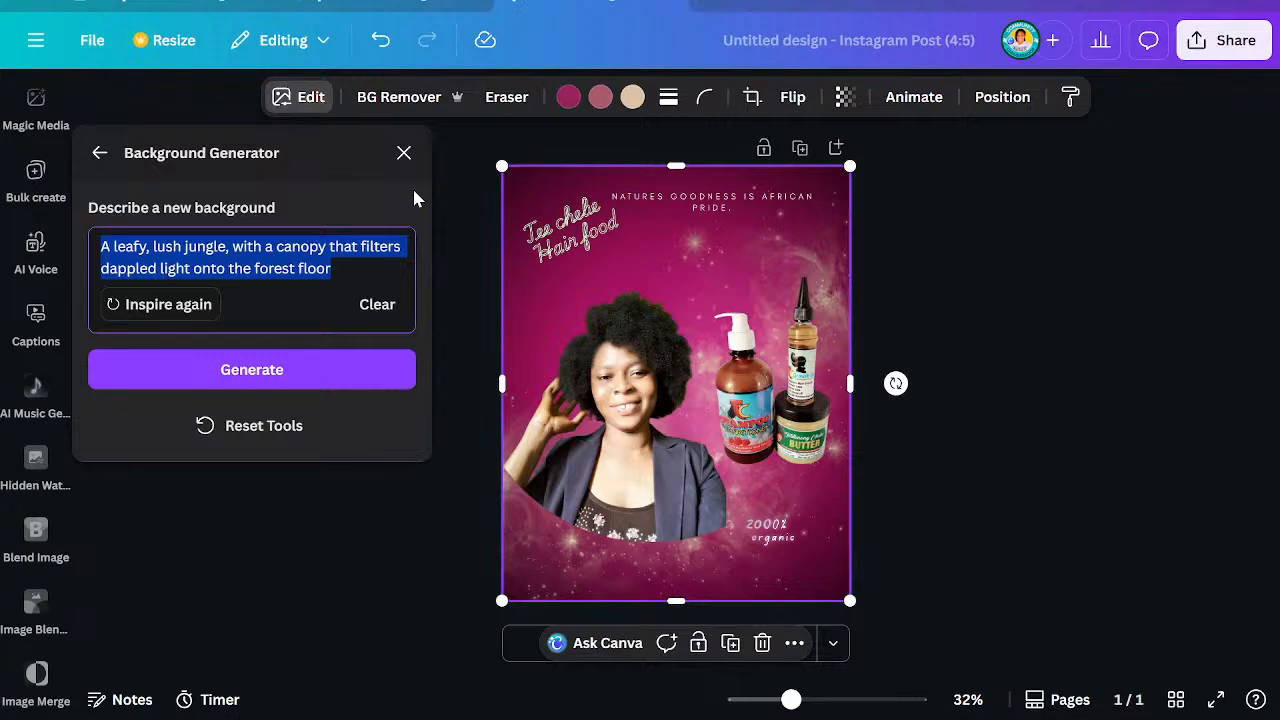
{"action": "type", "text": "Natu"}
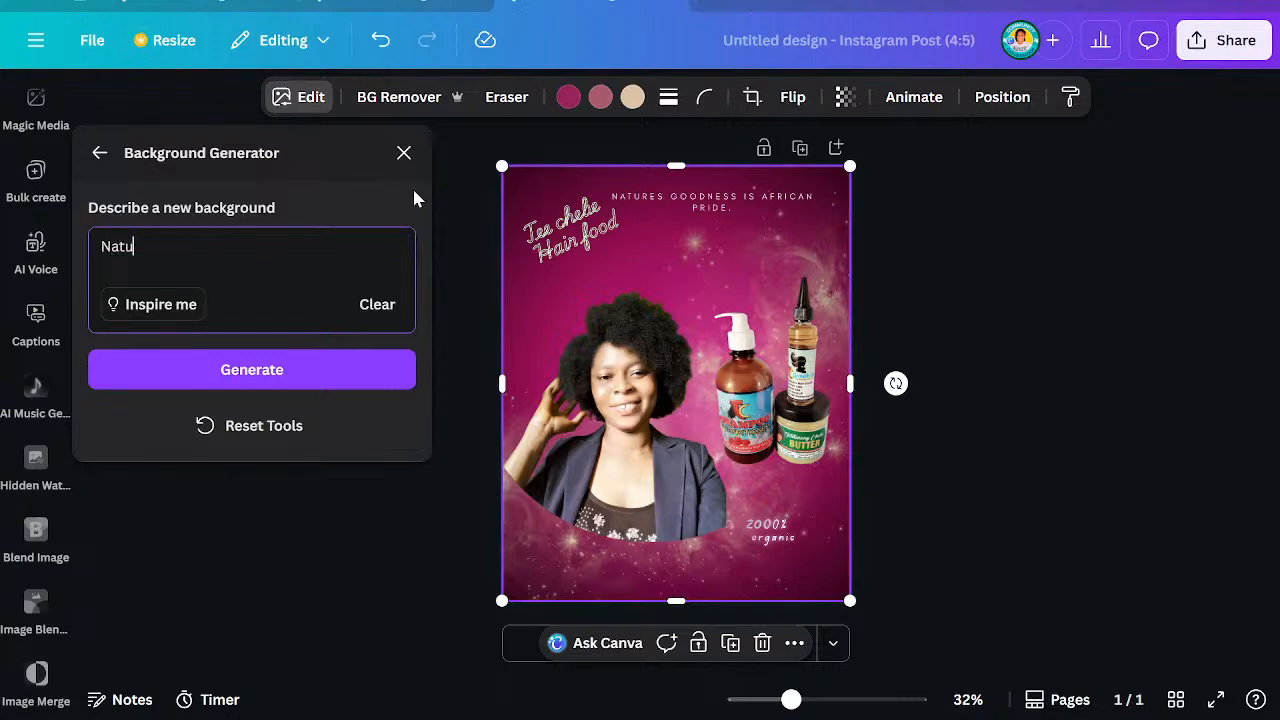
{"action": "type", "text": "re"}
{"action": "left_click", "coordinate": [329, 370]}
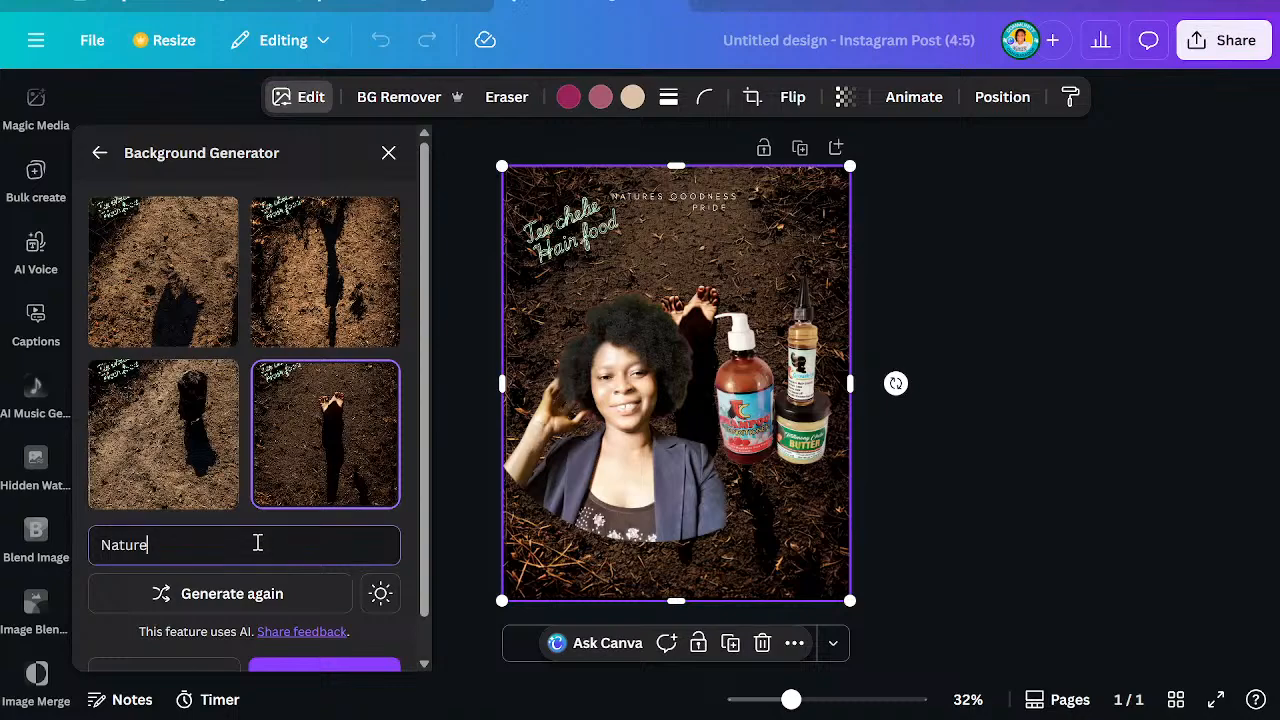
{"action": "left_click_drag", "start_coordinate": [149, 544], "coordinate": [114, 547]}
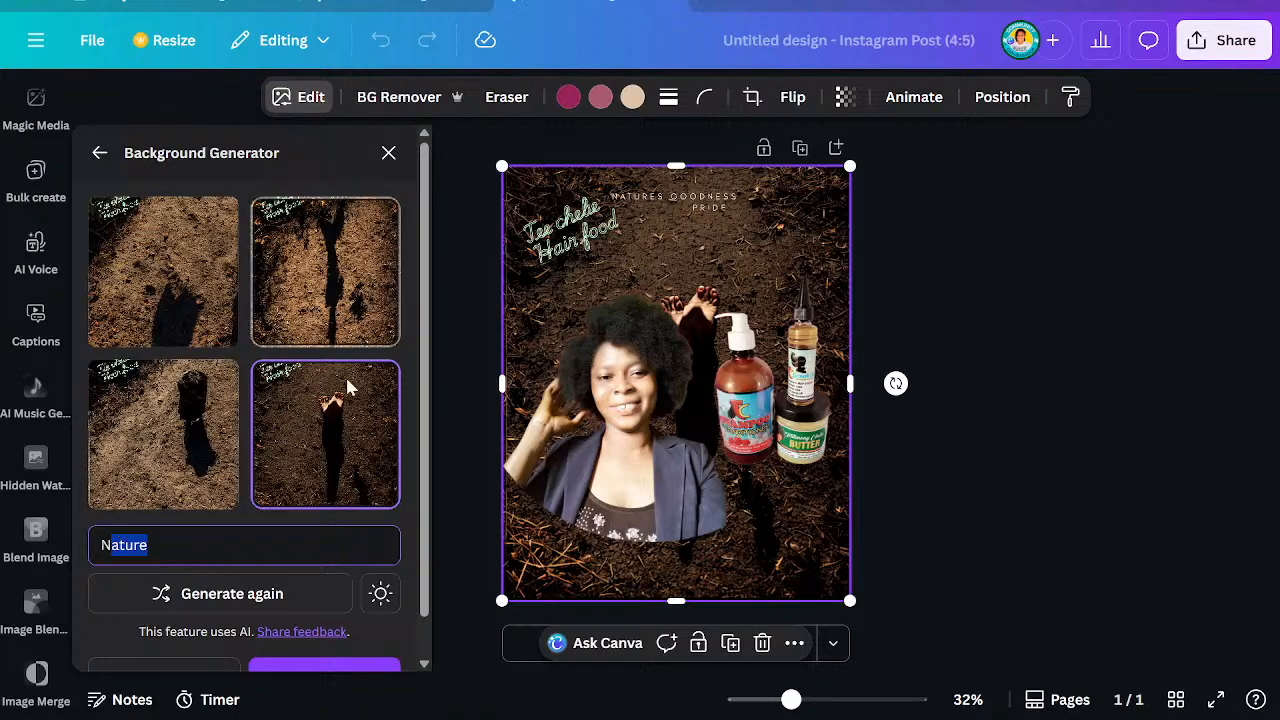
{"action": "scroll", "coordinate": [298, 476], "scroll_direction": "down", "scroll_amount": 1}
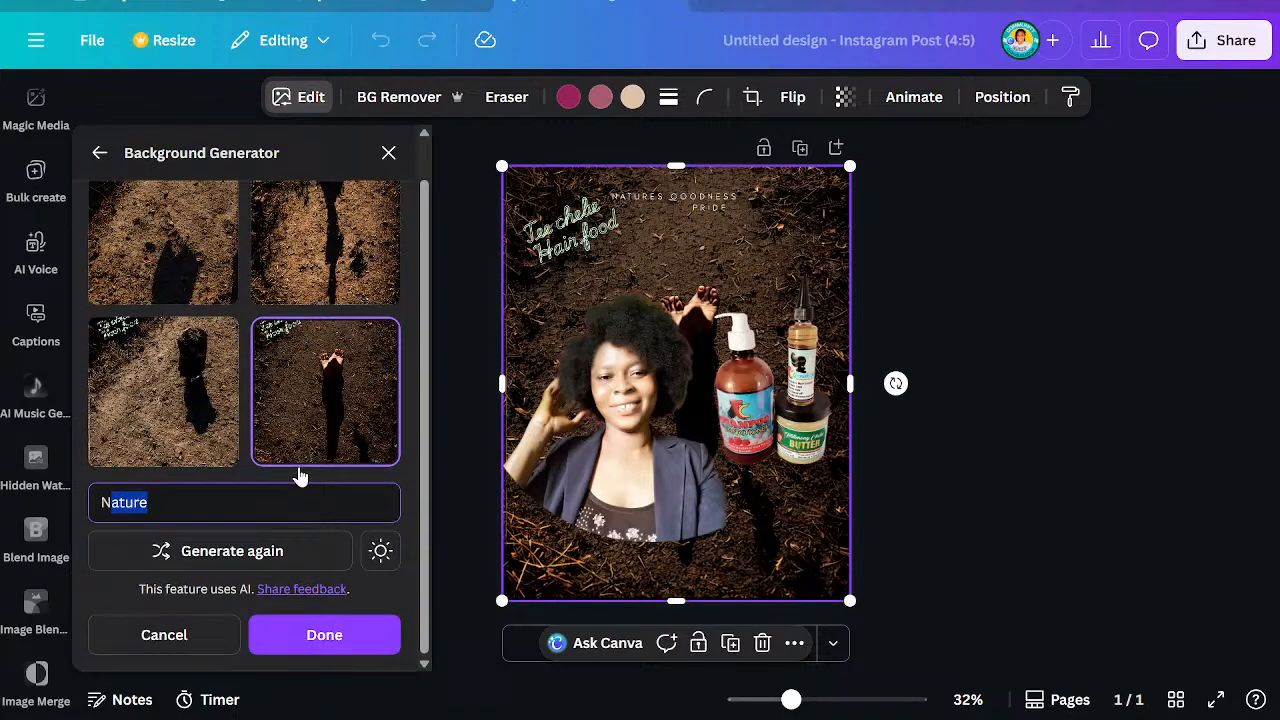
{"action": "left_click", "coordinate": [163, 636]}
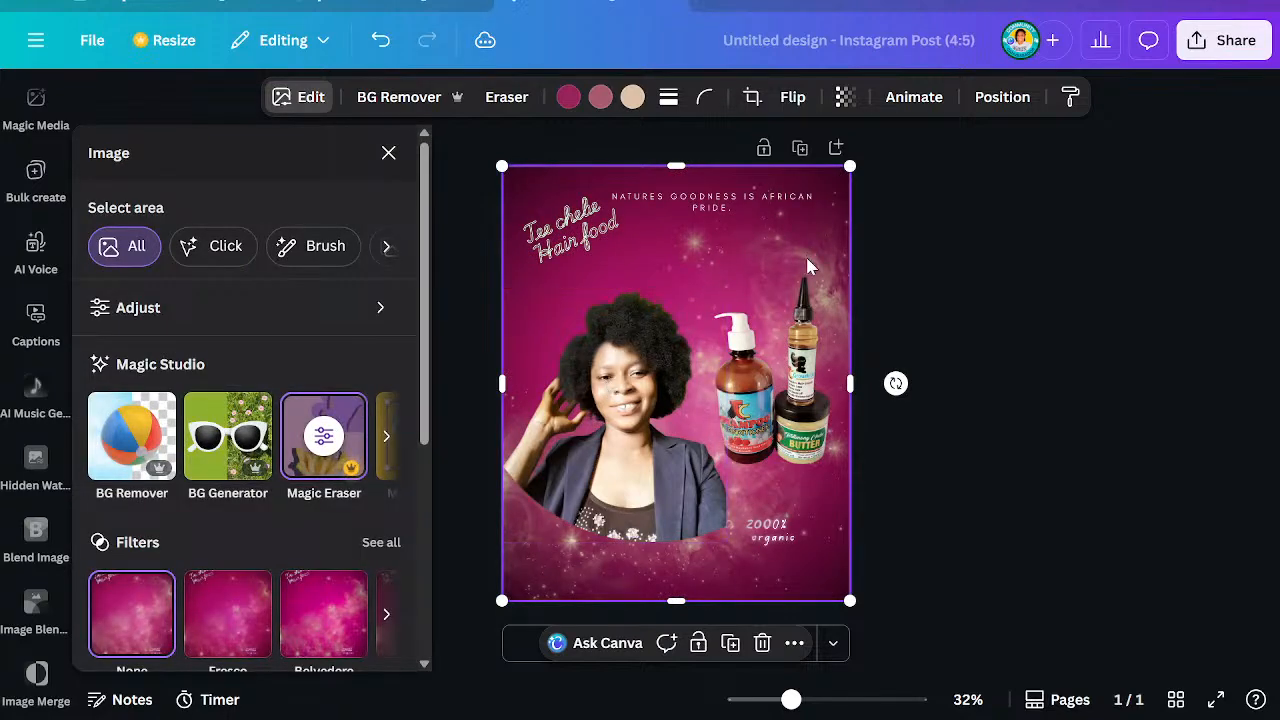
Ask Canva in a comment on the background image to "suggest background for my design"
{"action": "left_click", "coordinate": [616, 648]}
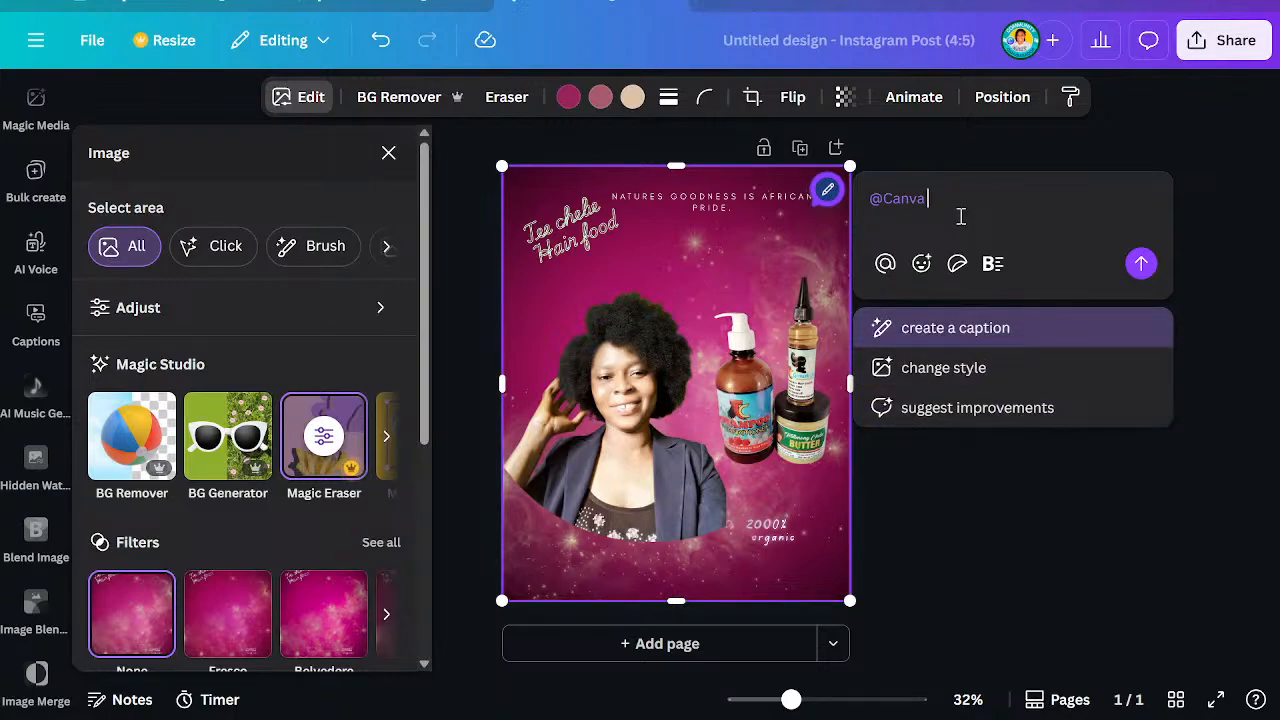
{"action": "type", "text": "s"}
{"action": "key", "text": "BackSpace"}
{"action": "type", "text": "s"}
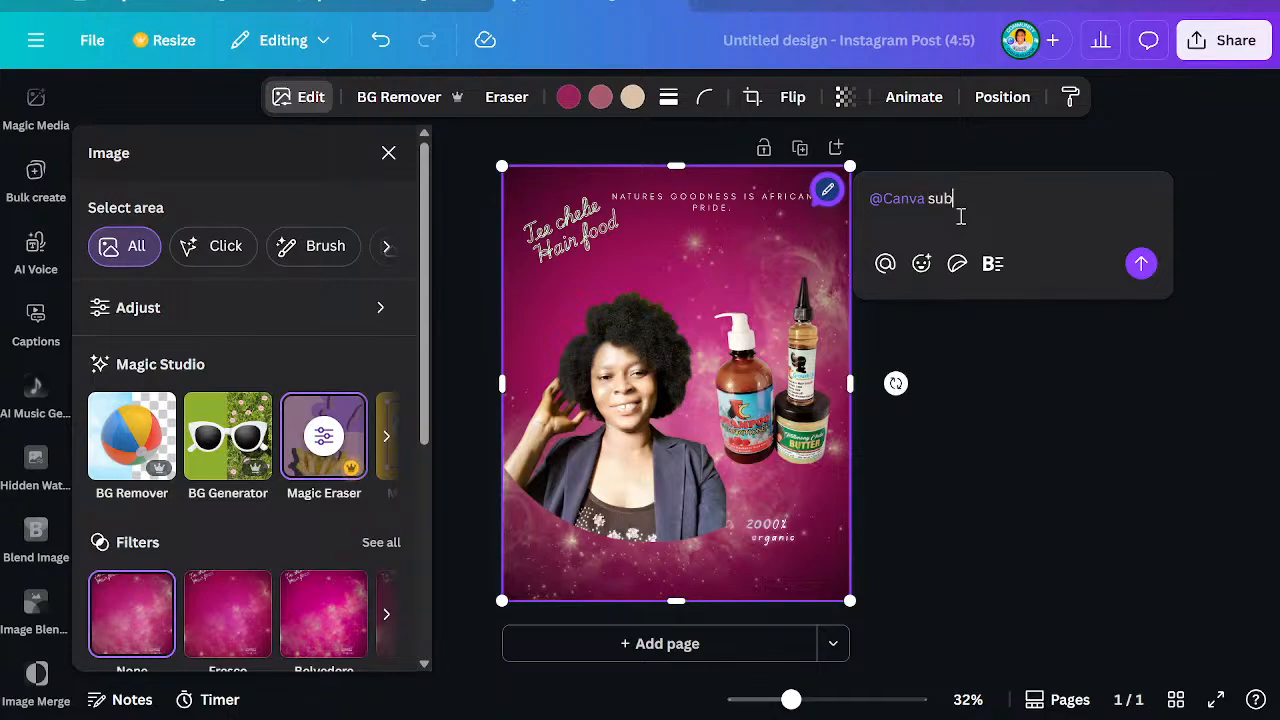
{"action": "type", "text": "uggest backgroun"}
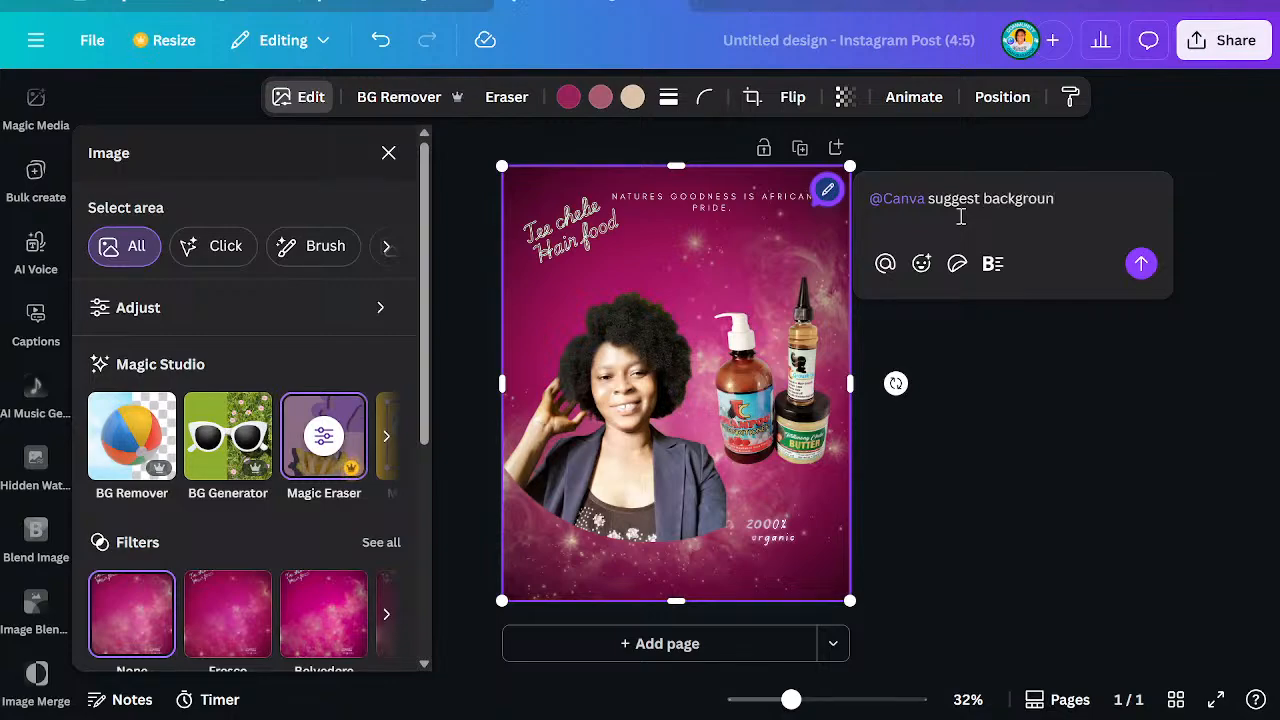
{"action": "type", "text": "d for my design"}
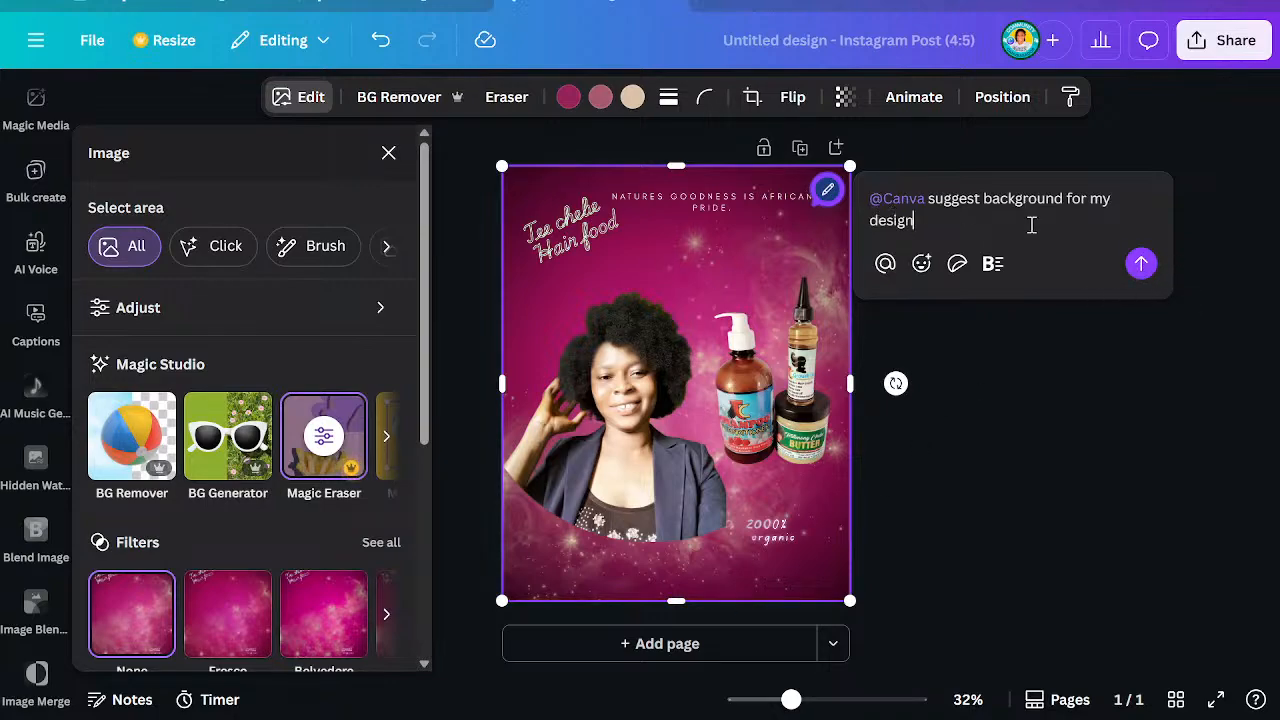
{"action": "left_click", "coordinate": [1142, 264]}
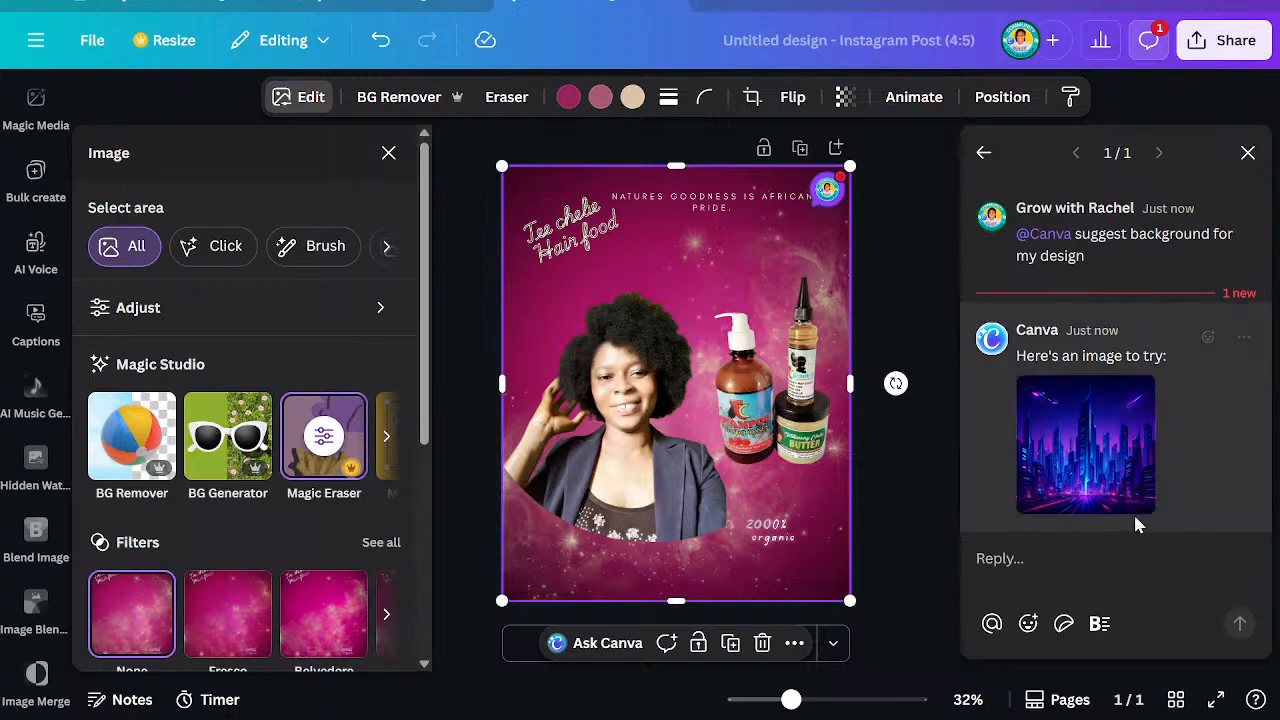
Try the suggested neon city image as the flyer's background, undo the replacement, and close the comment thread
{"action": "mouse_move", "coordinate": [1100, 495]}
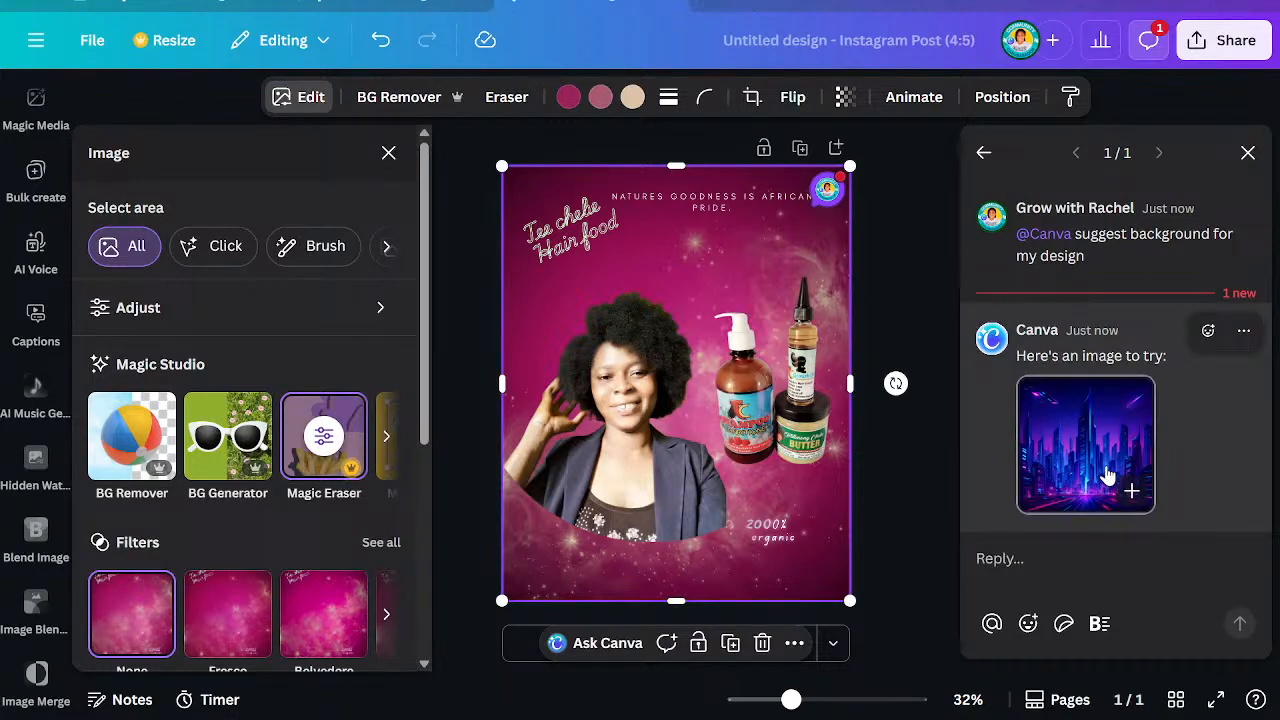
{"action": "left_click", "coordinate": [1108, 477]}
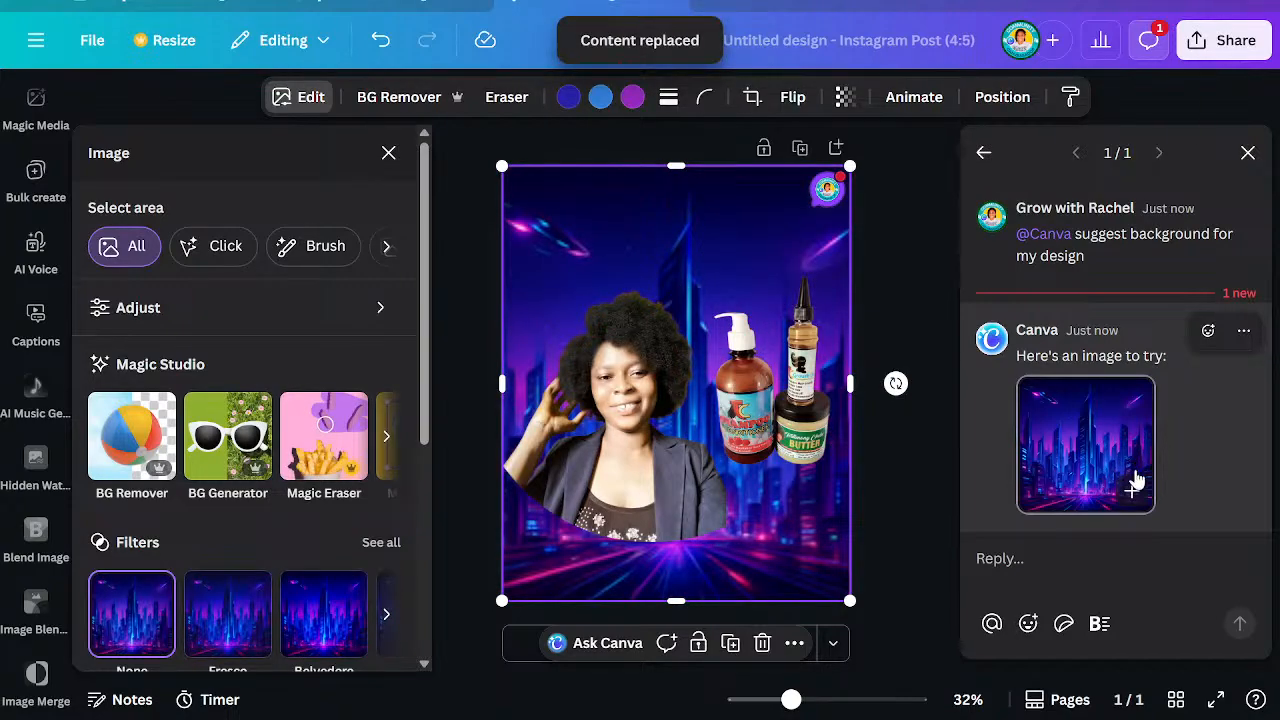
{"action": "left_click", "coordinate": [381, 42]}
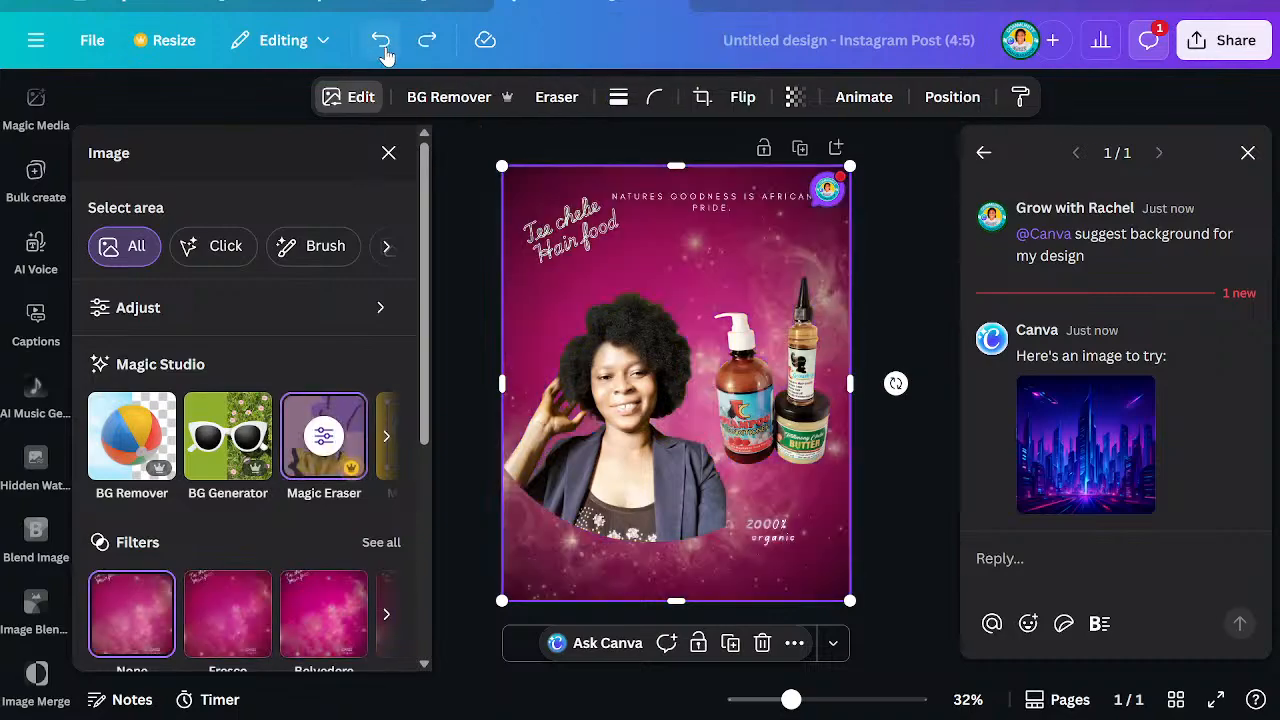
{"action": "scroll", "coordinate": [310, 520], "scroll_direction": "down", "scroll_amount": 5}
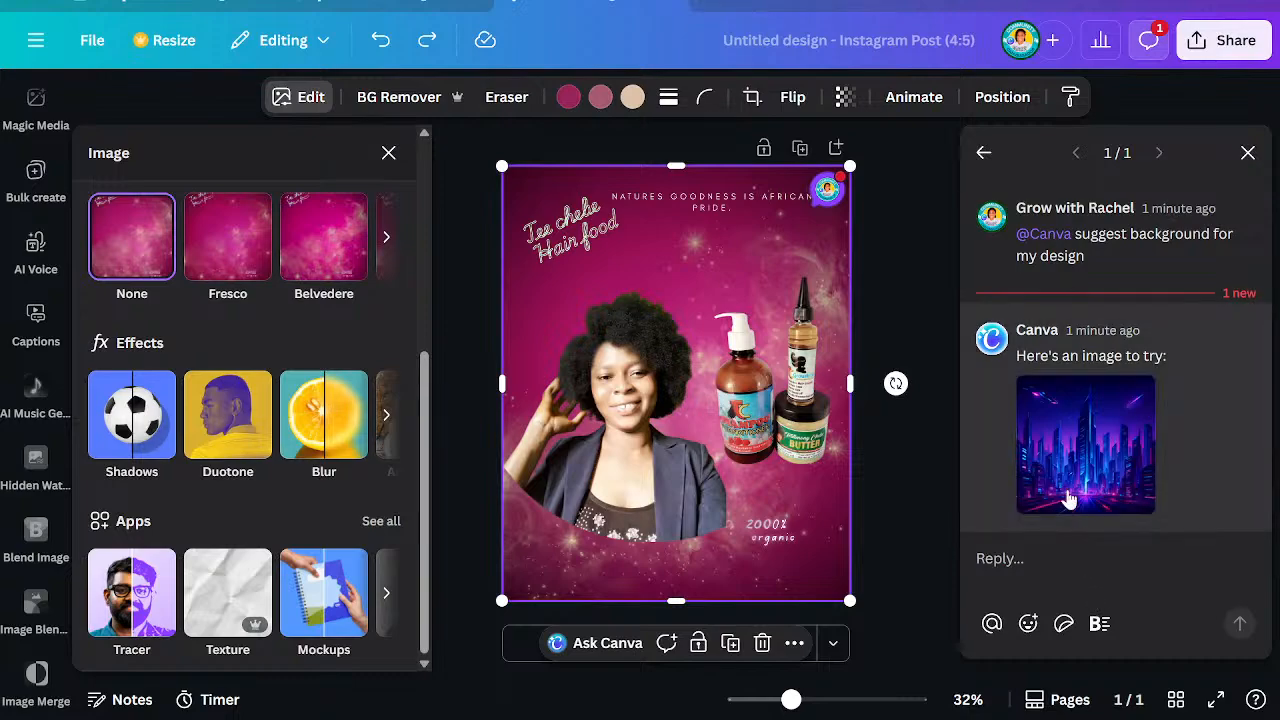
{"action": "left_click", "coordinate": [1249, 154]}
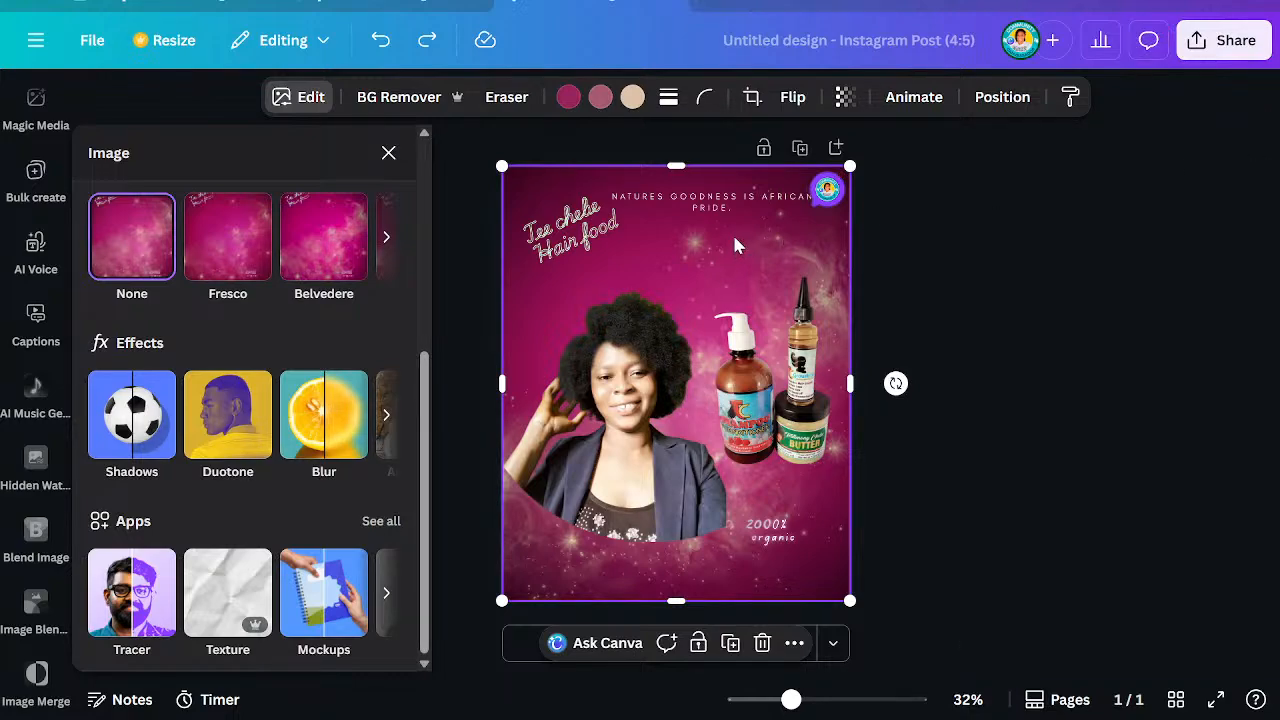
Generate new background variants for the flyer's background image with the Background Generator prompt "Blue sky"
{"action": "left_click", "coordinate": [311, 108]}
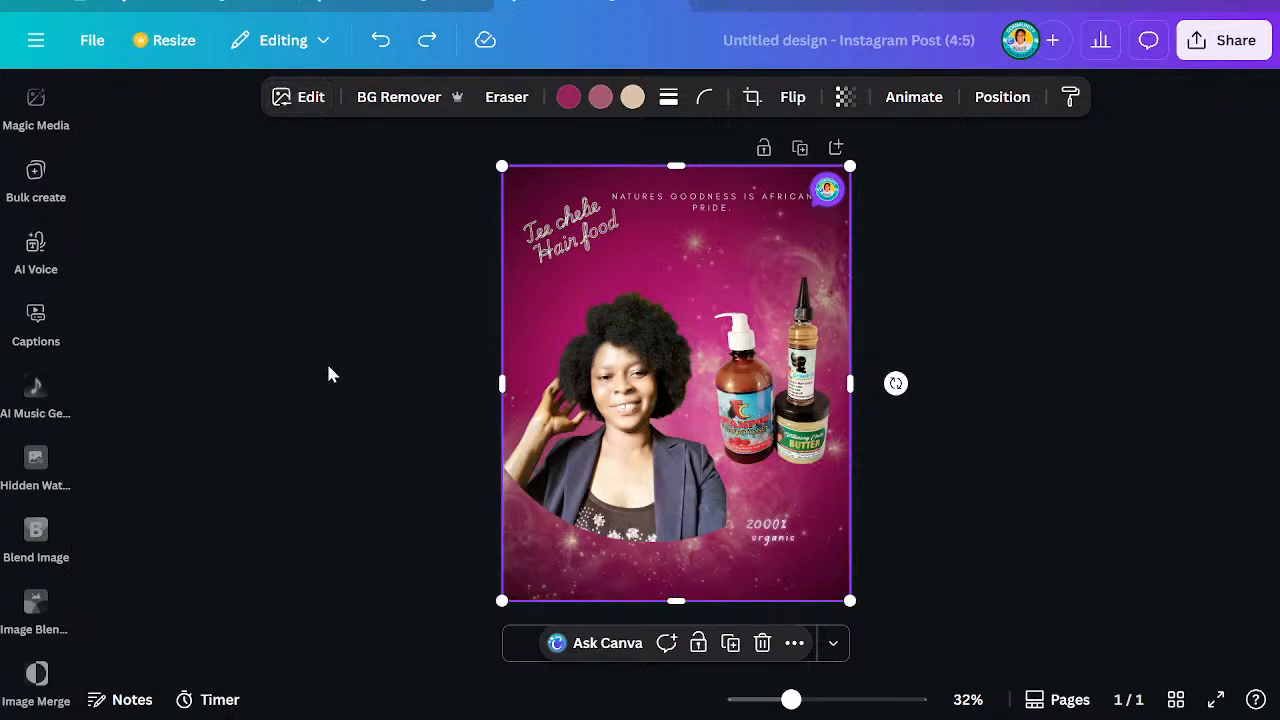
{"action": "left_click", "coordinate": [297, 106]}
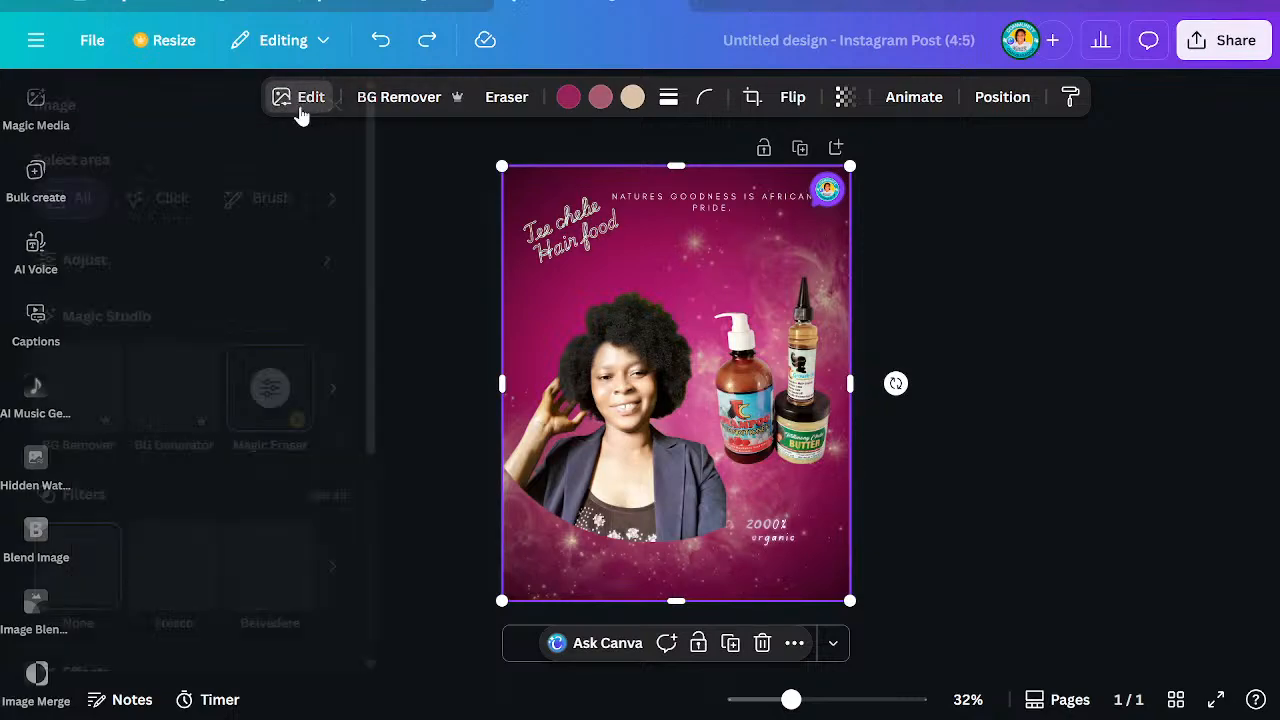
{"action": "left_click", "coordinate": [240, 470]}
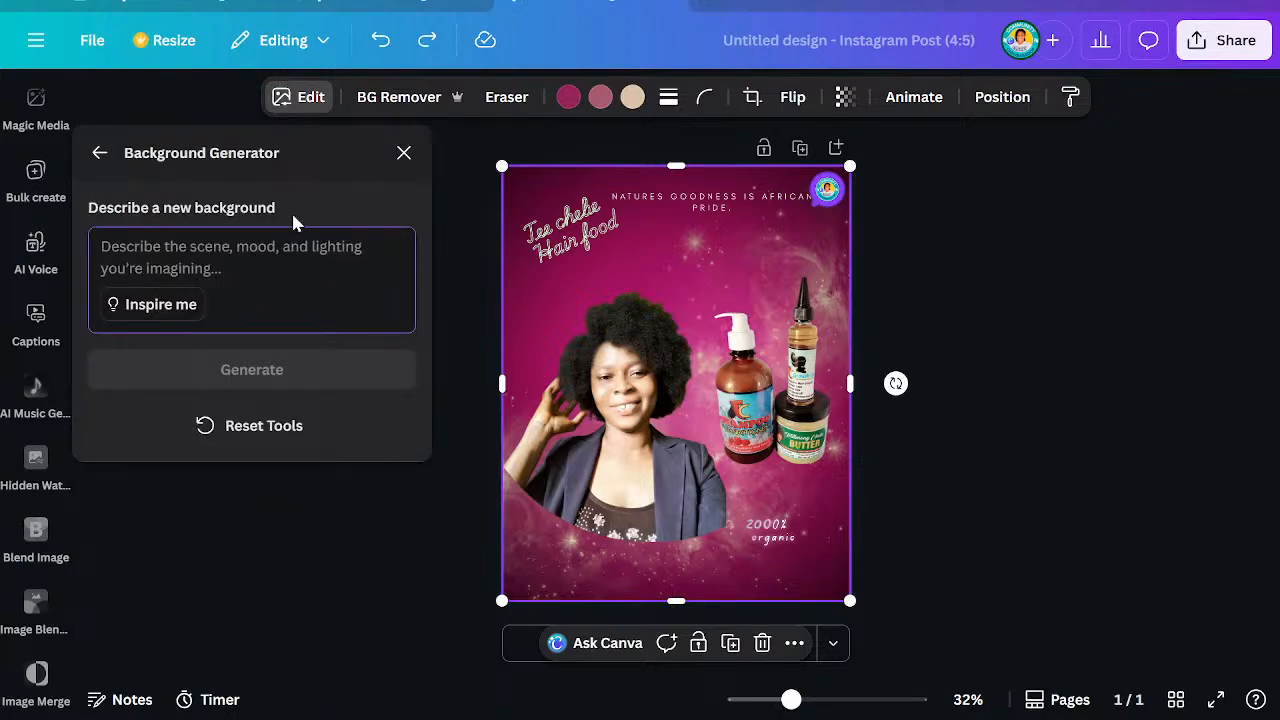
{"action": "type", "text": "Blue"}
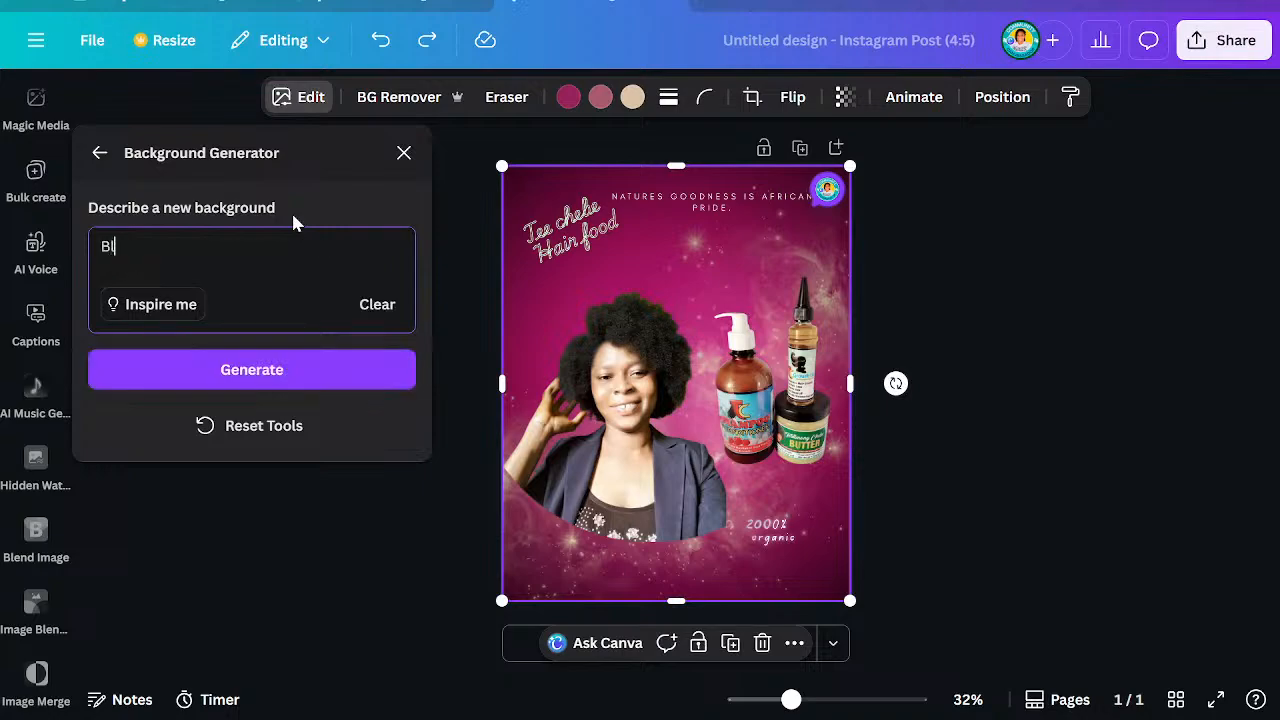
{"action": "type", "text": " sl"}
{"action": "key", "text": "BackSpace"}
{"action": "type", "text": "ky"}
{"action": "left_click", "coordinate": [286, 370]}
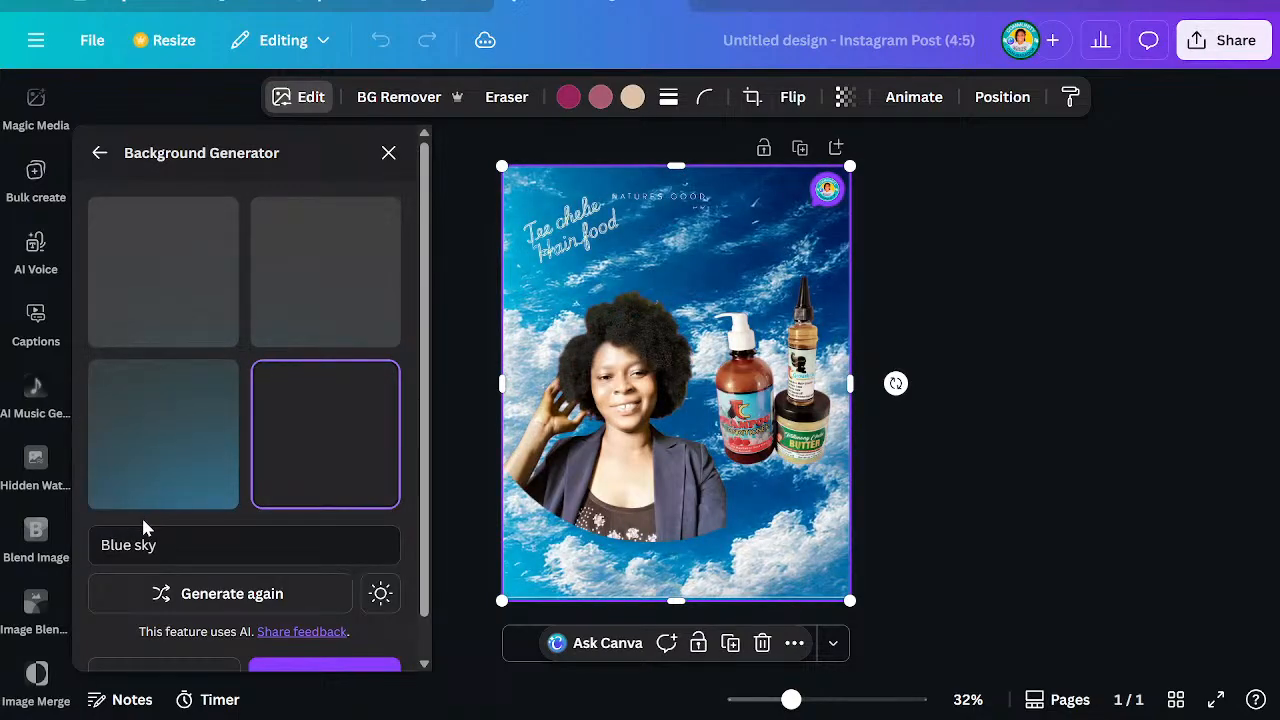
Regenerate the background with the prompt "Hair salon", and use the variant with the open book on a wooden table
{"action": "left_click_drag", "start_coordinate": [157, 545], "coordinate": [106, 552]}
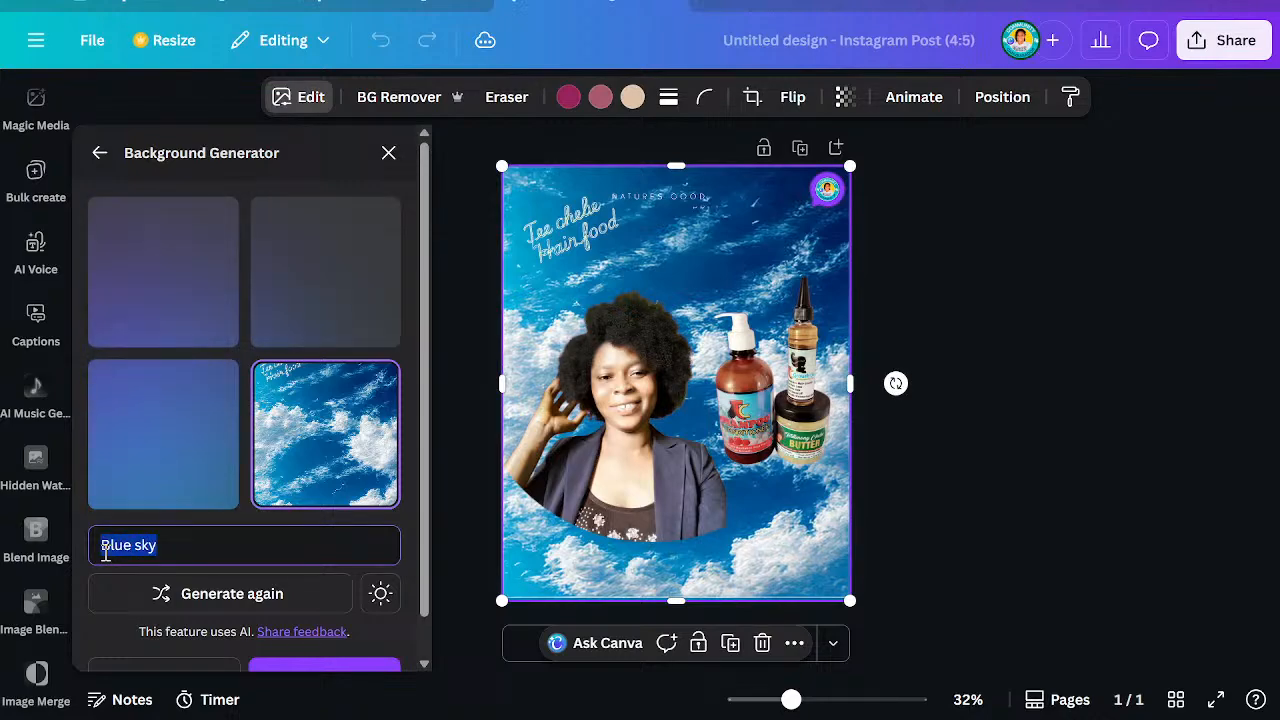
{"action": "type", "text": "Ha"}
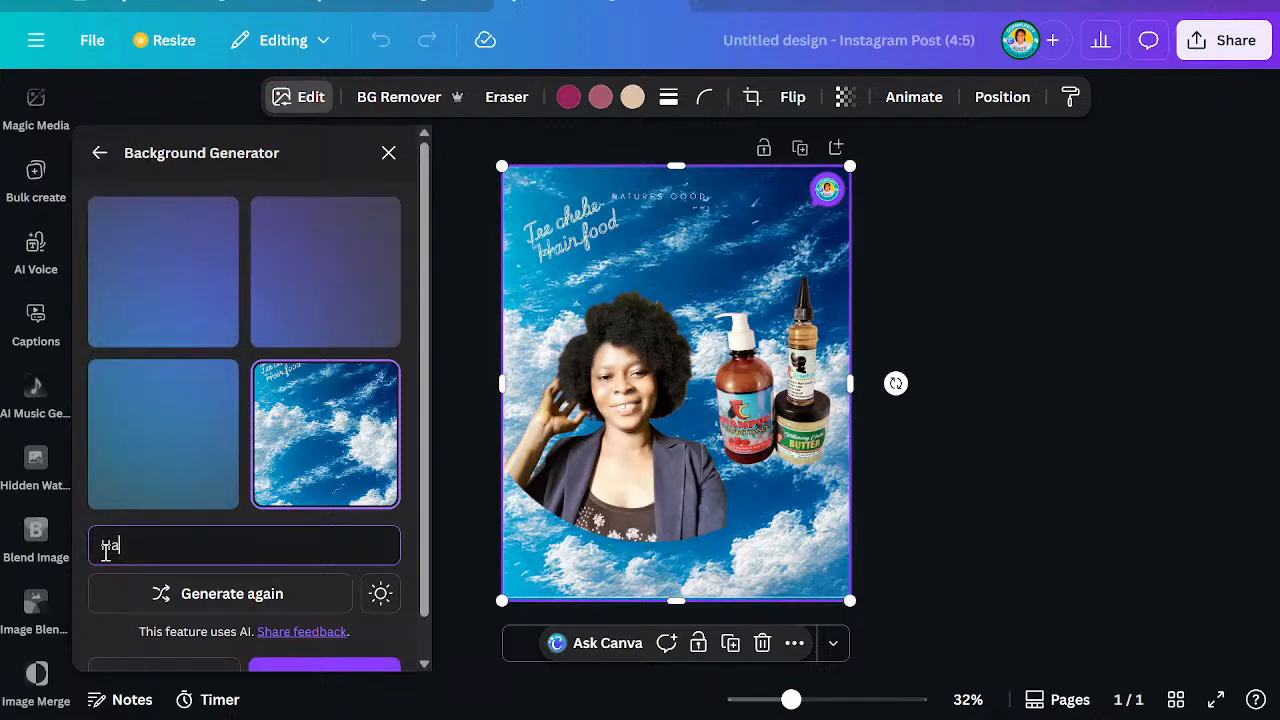
{"action": "type", "text": "ir "}
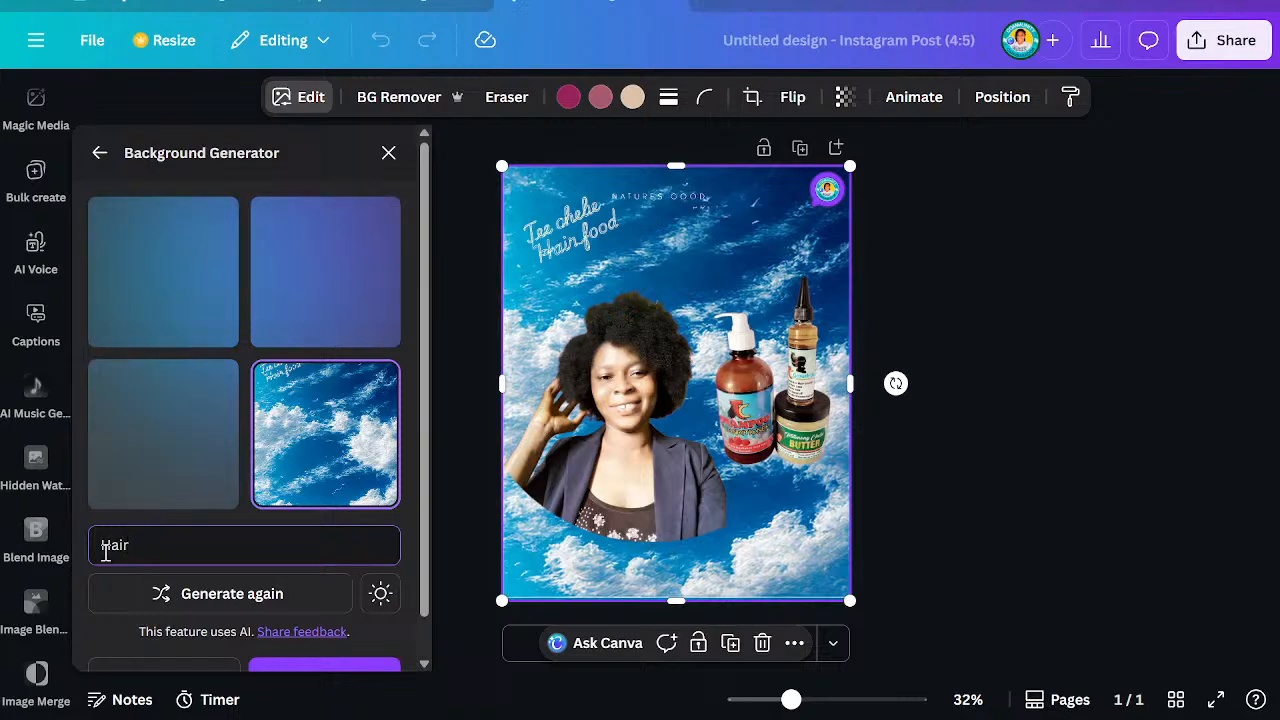
{"action": "type", "text": "salon"}
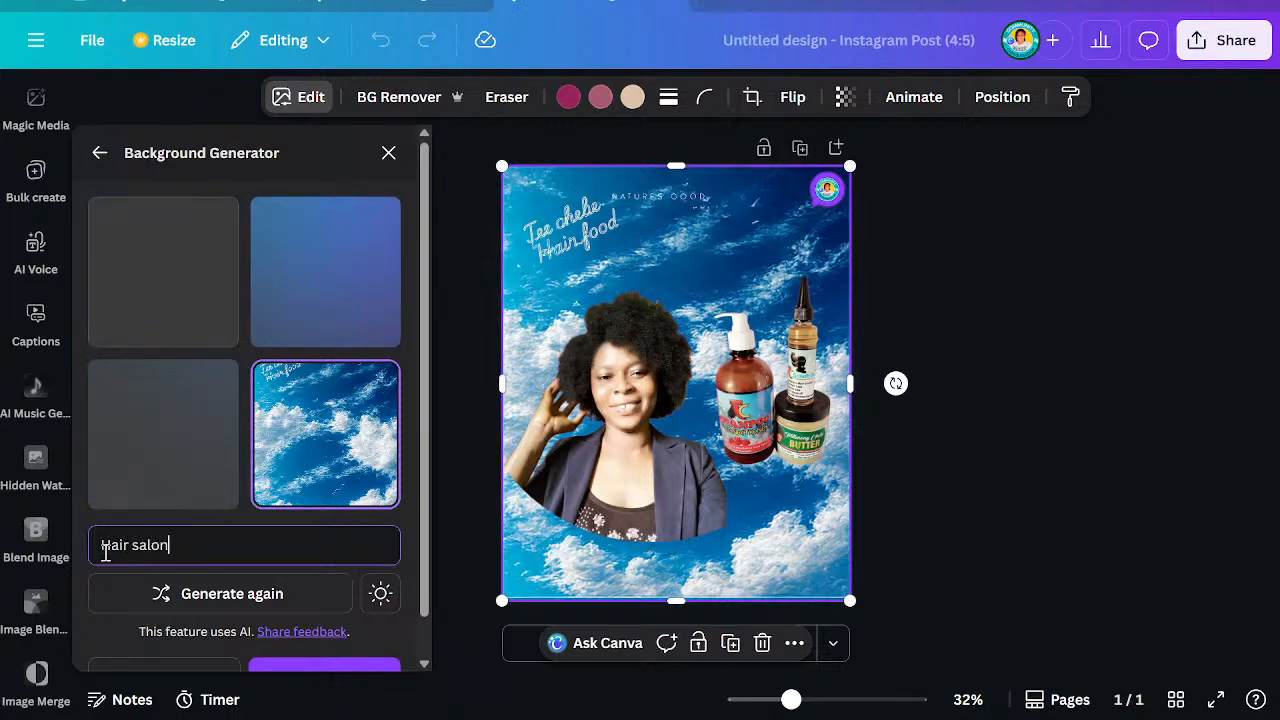
{"action": "scroll", "coordinate": [130, 589], "scroll_direction": "down", "scroll_amount": 1}
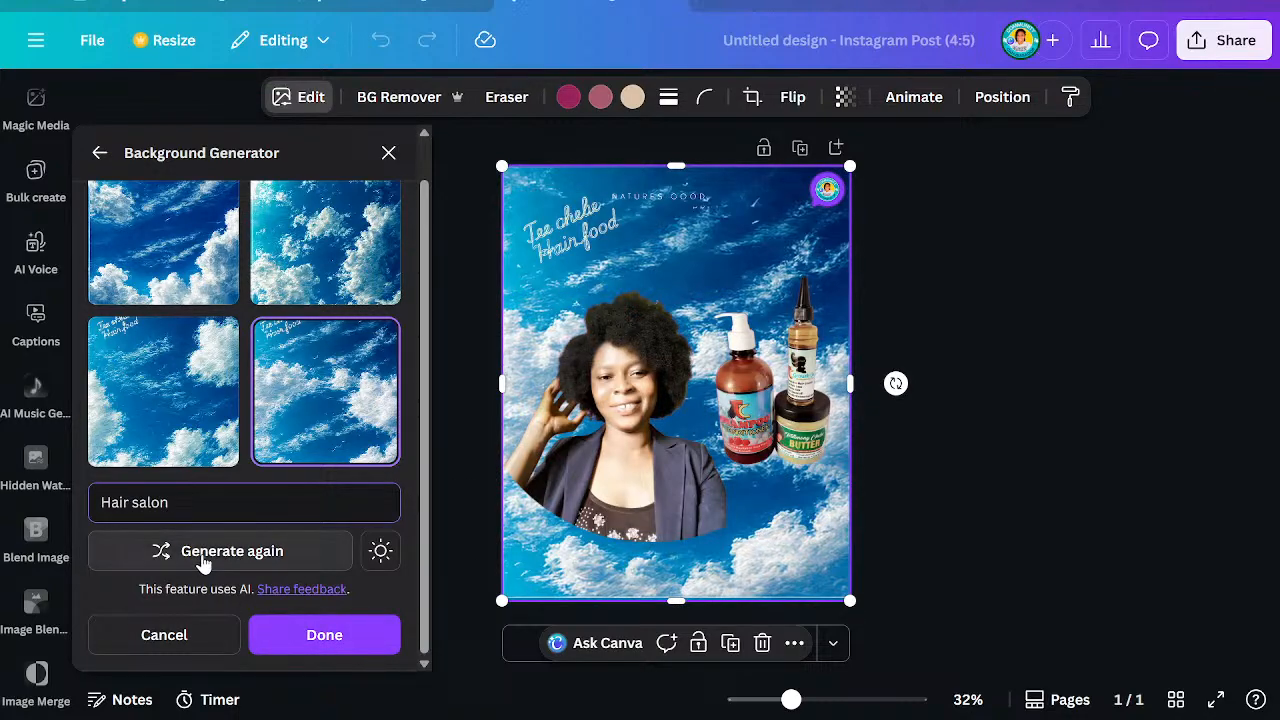
{"action": "left_click", "coordinate": [252, 556]}
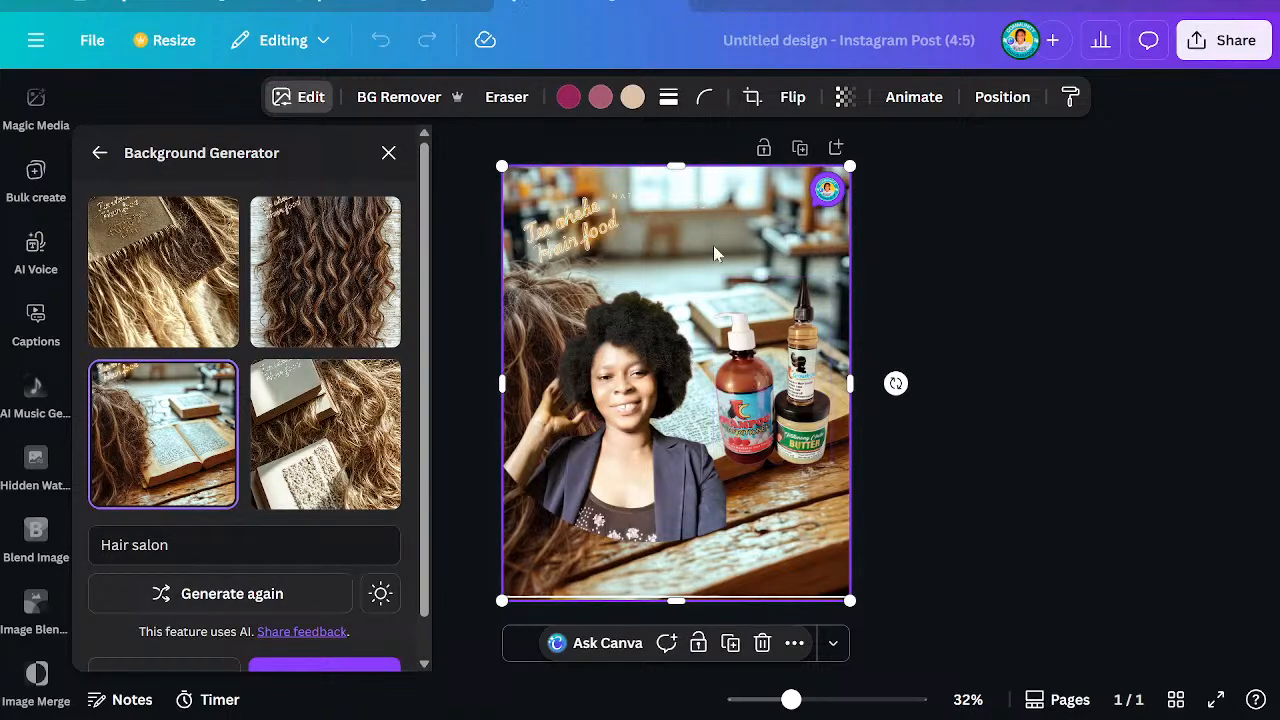
Search the shape elements for "hair salon"
{"action": "scroll", "coordinate": [45, 355], "scroll_direction": "up", "scroll_amount": 5}
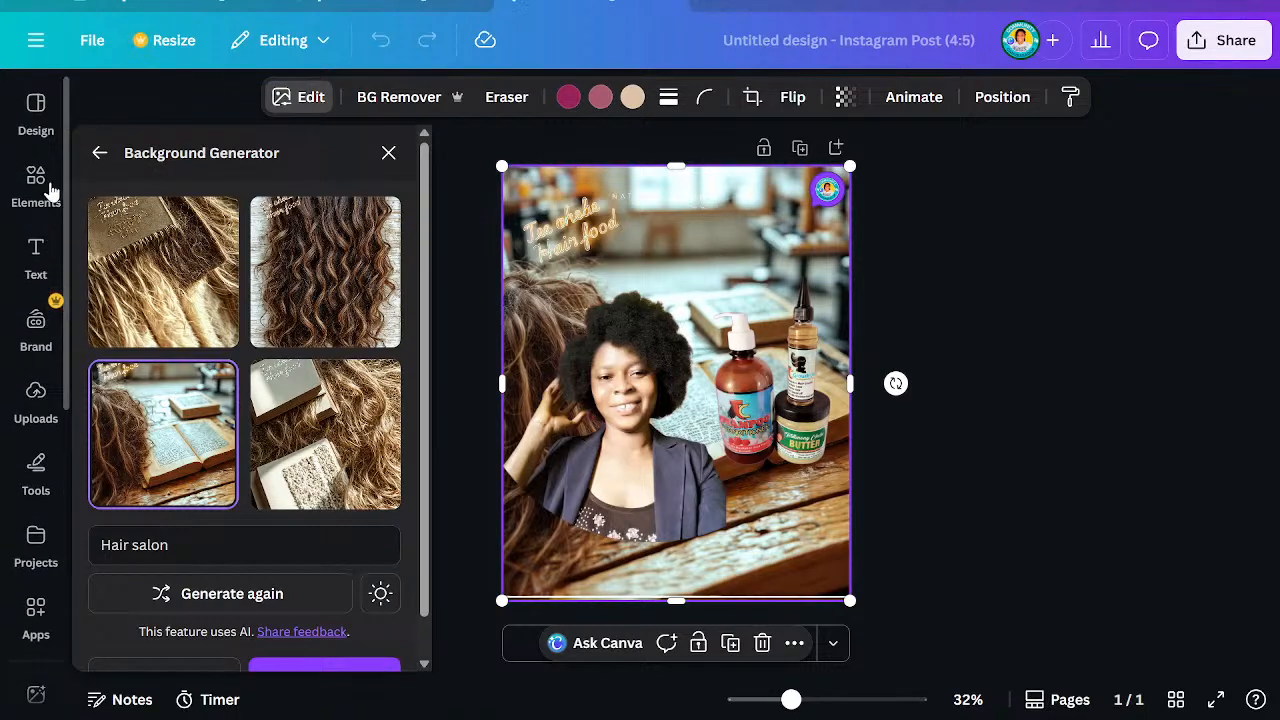
{"action": "left_click", "coordinate": [50, 190]}
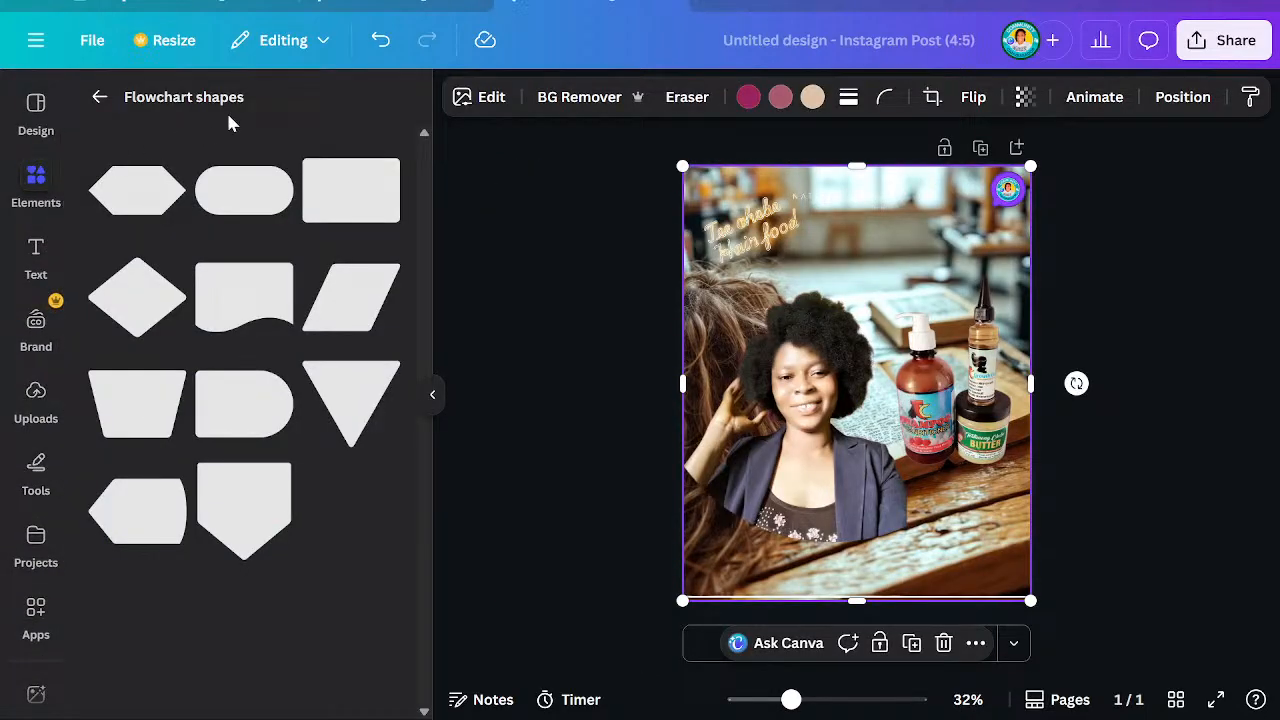
{"action": "left_click", "coordinate": [100, 110]}
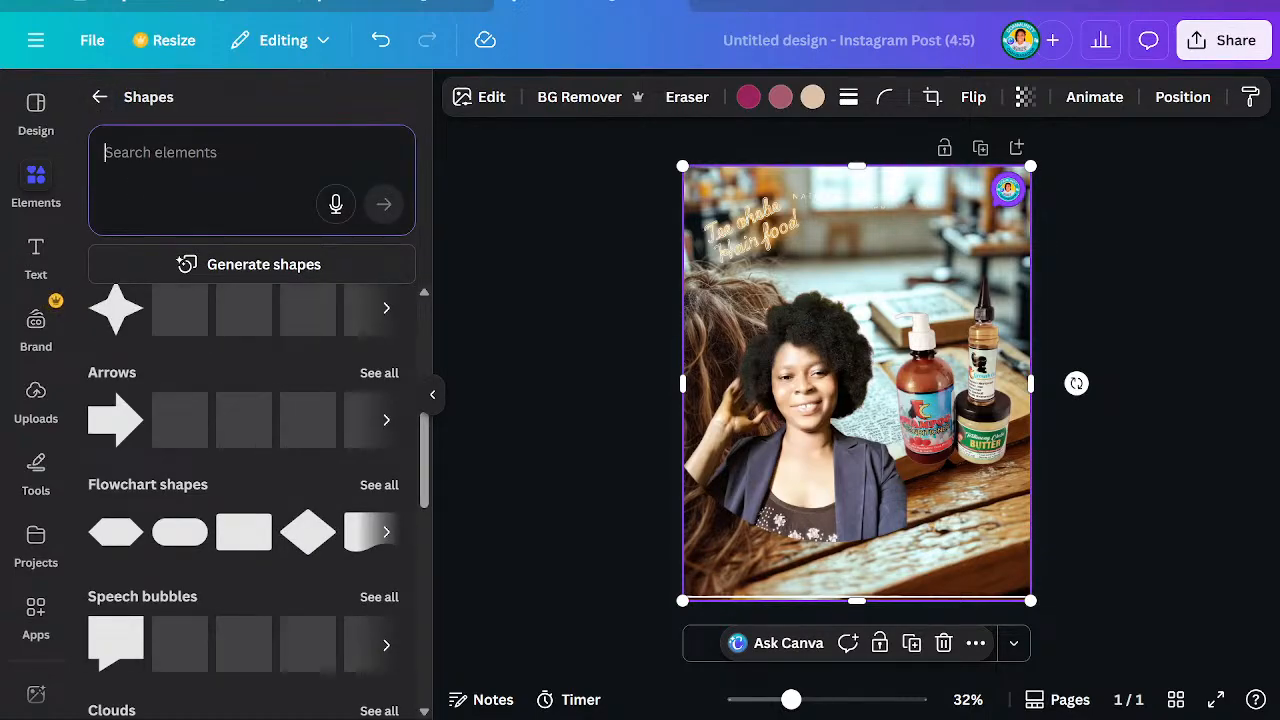
{"action": "type", "text": "hai"}
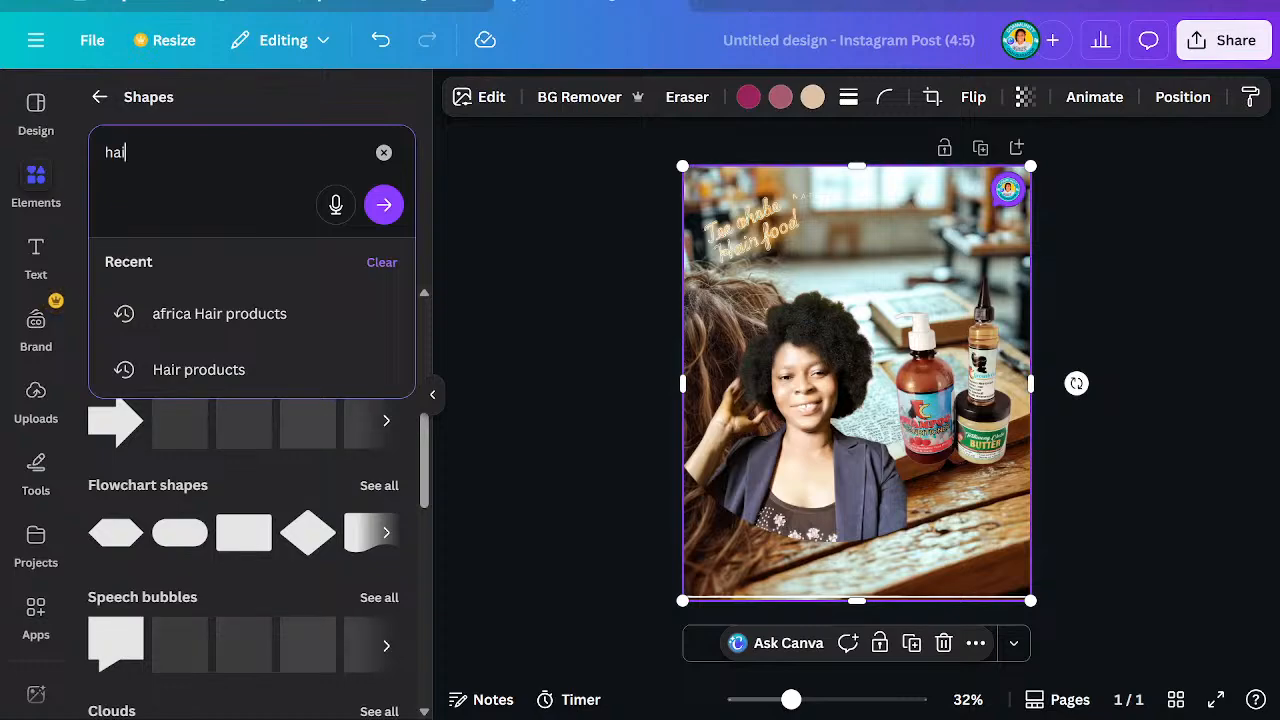
{"action": "type", "text": "r salon"}
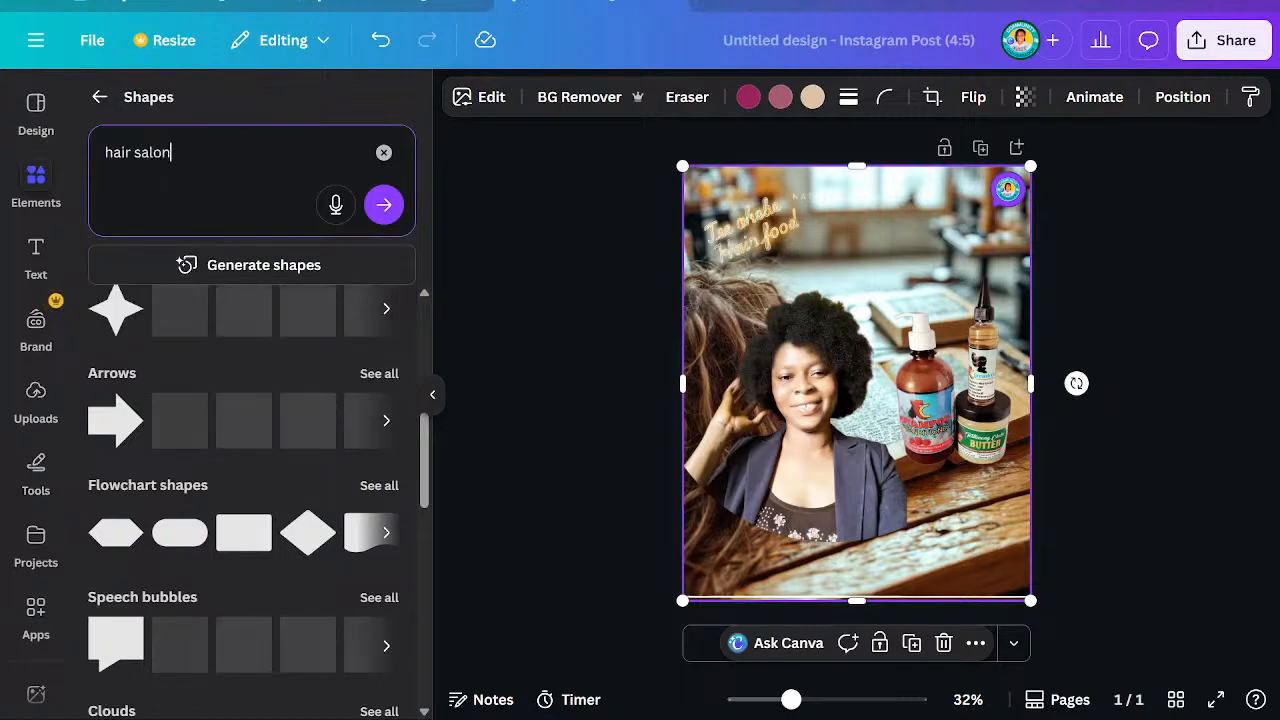
{"action": "key", "text": "Return"}
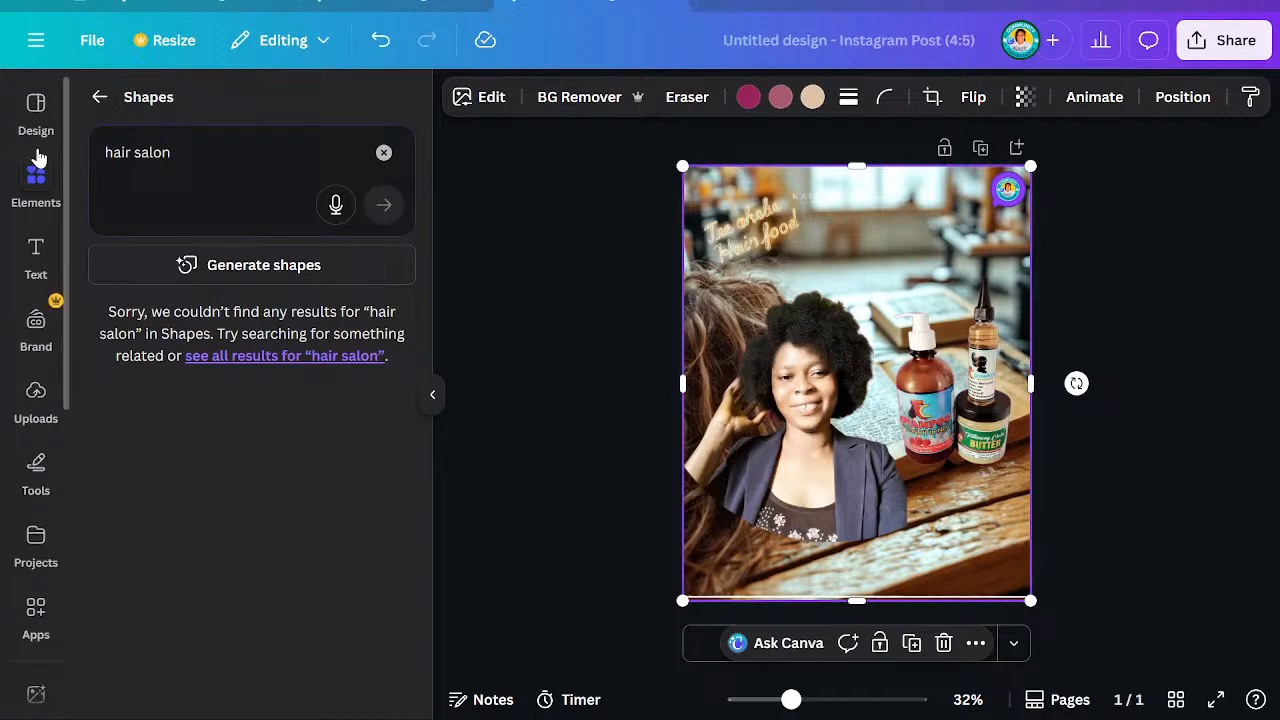
Search all elements for "hair salon background" and show all matching photos
{"action": "left_click", "coordinate": [100, 97]}
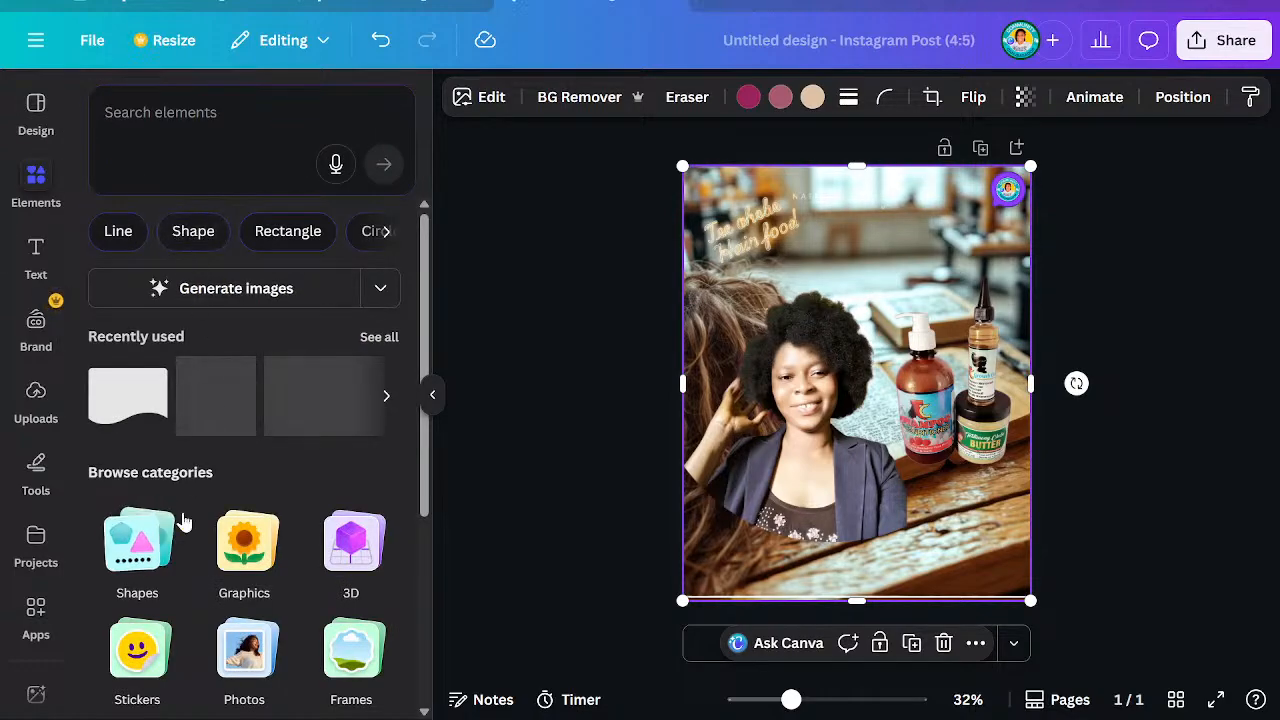
{"action": "left_click", "coordinate": [257, 118]}
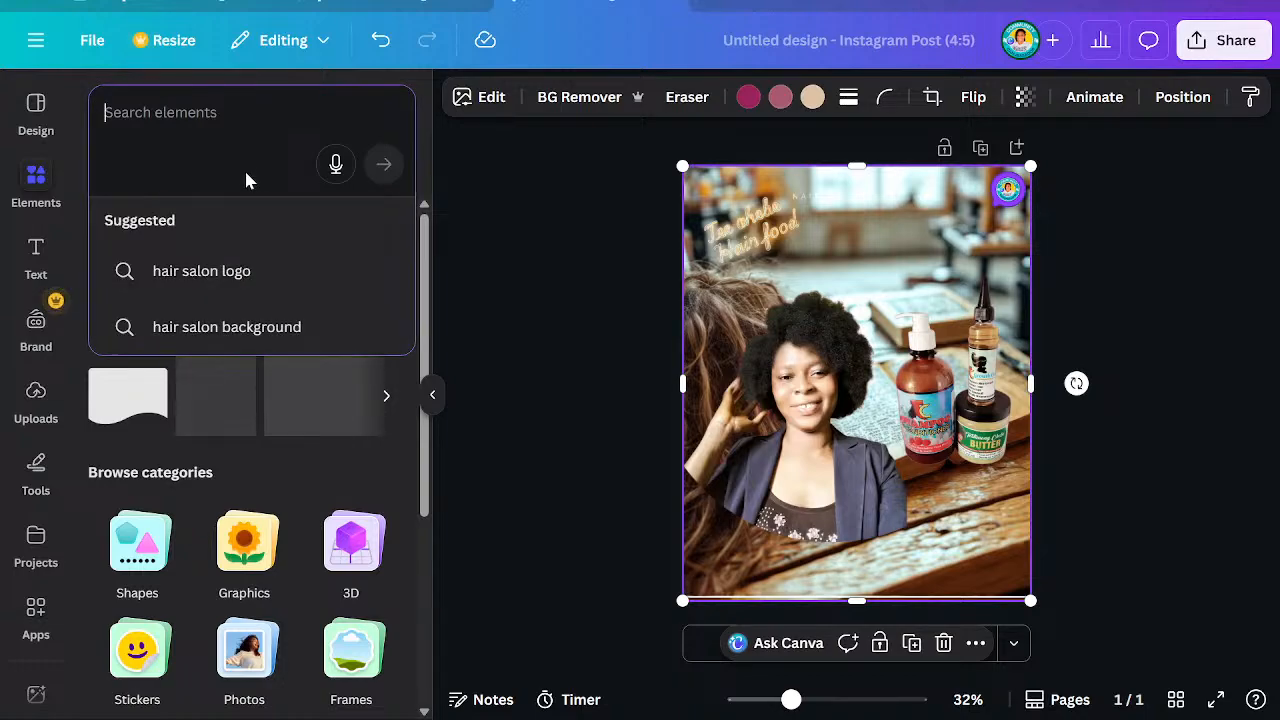
{"action": "left_click", "coordinate": [245, 328]}
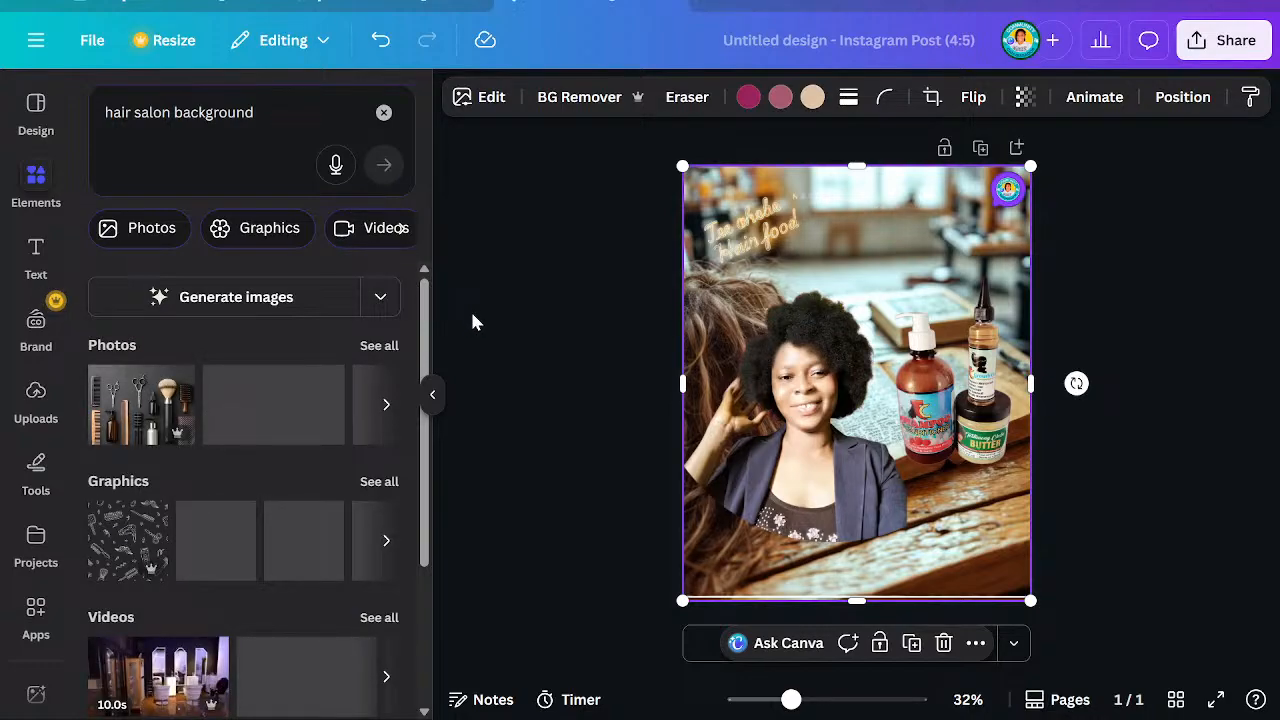
{"action": "left_click", "coordinate": [379, 346]}
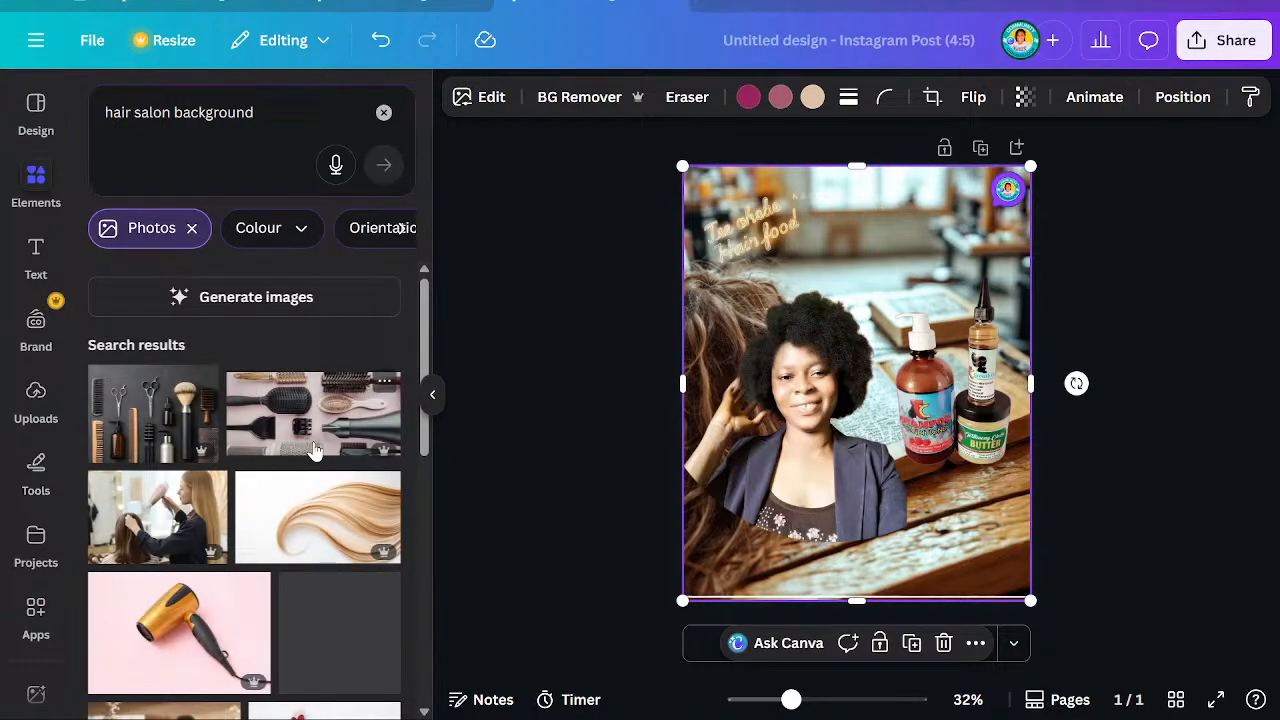
Add the pink photo with combs, scissors and other hair tools, and set it as the page background
{"action": "scroll", "coordinate": [320, 440], "scroll_direction": "down", "scroll_amount": 4}
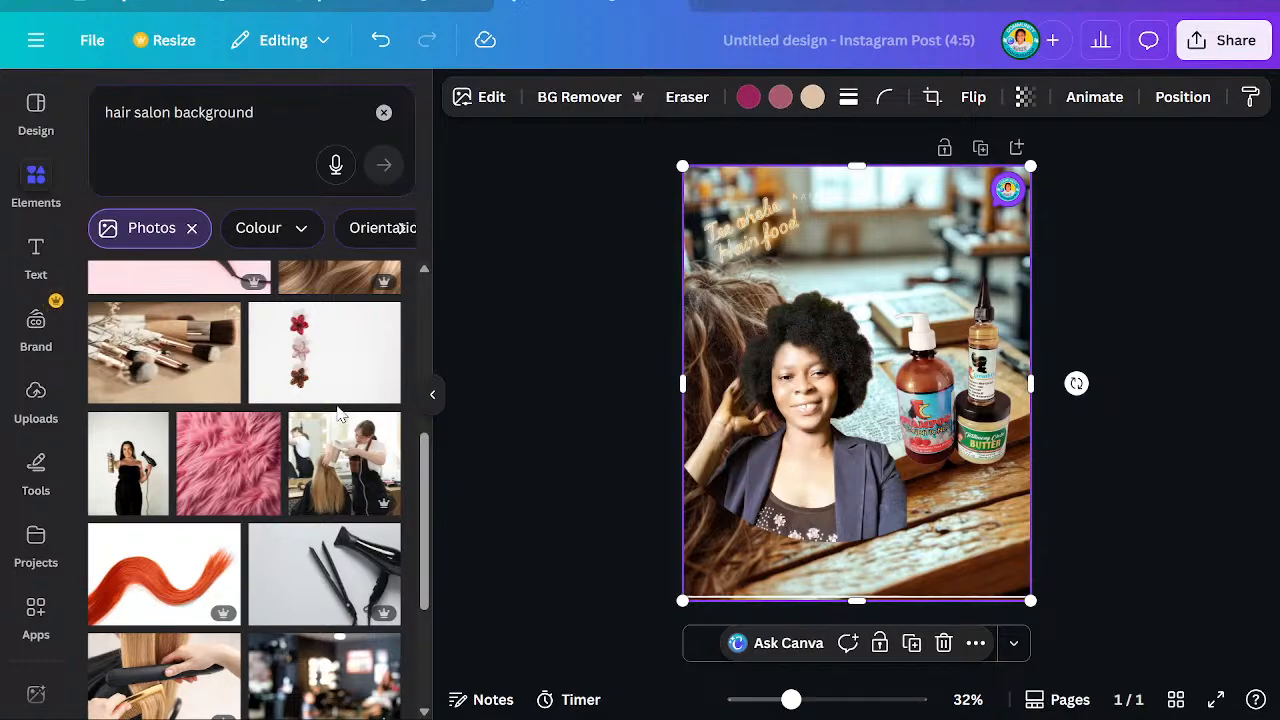
{"action": "scroll", "coordinate": [340, 413], "scroll_direction": "down", "scroll_amount": 3}
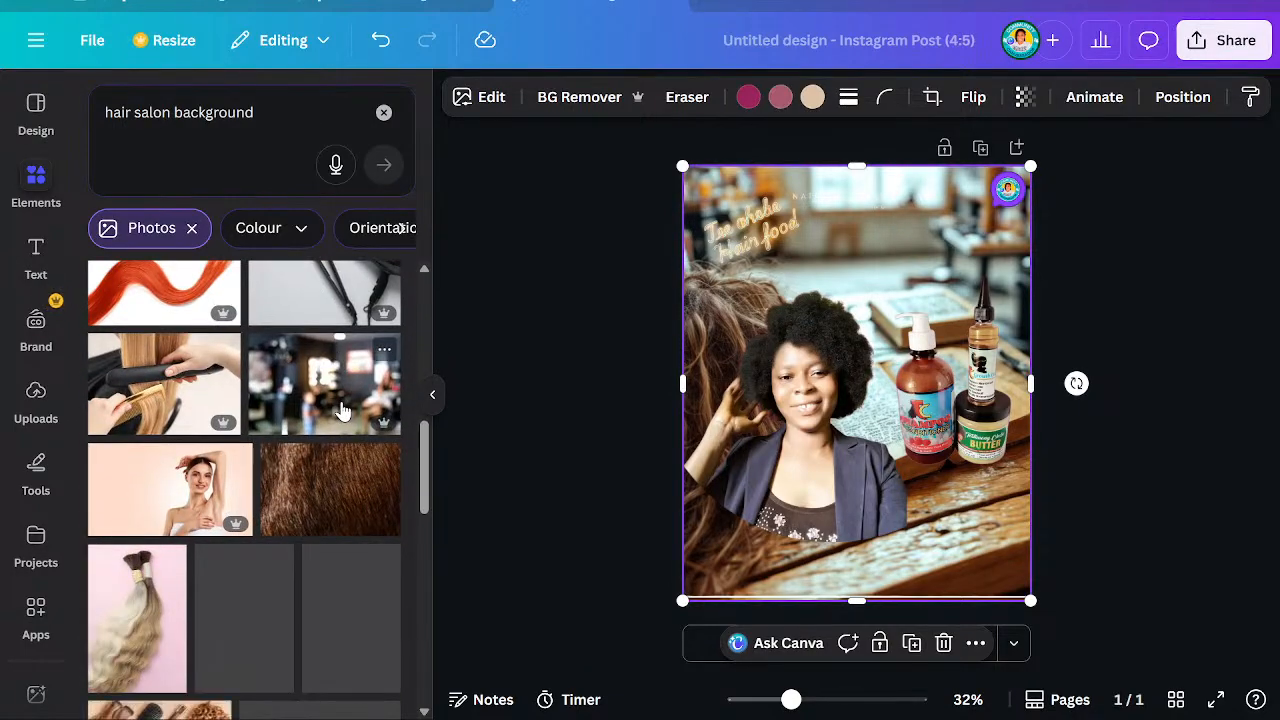
{"action": "scroll", "coordinate": [338, 412], "scroll_direction": "down", "scroll_amount": 2}
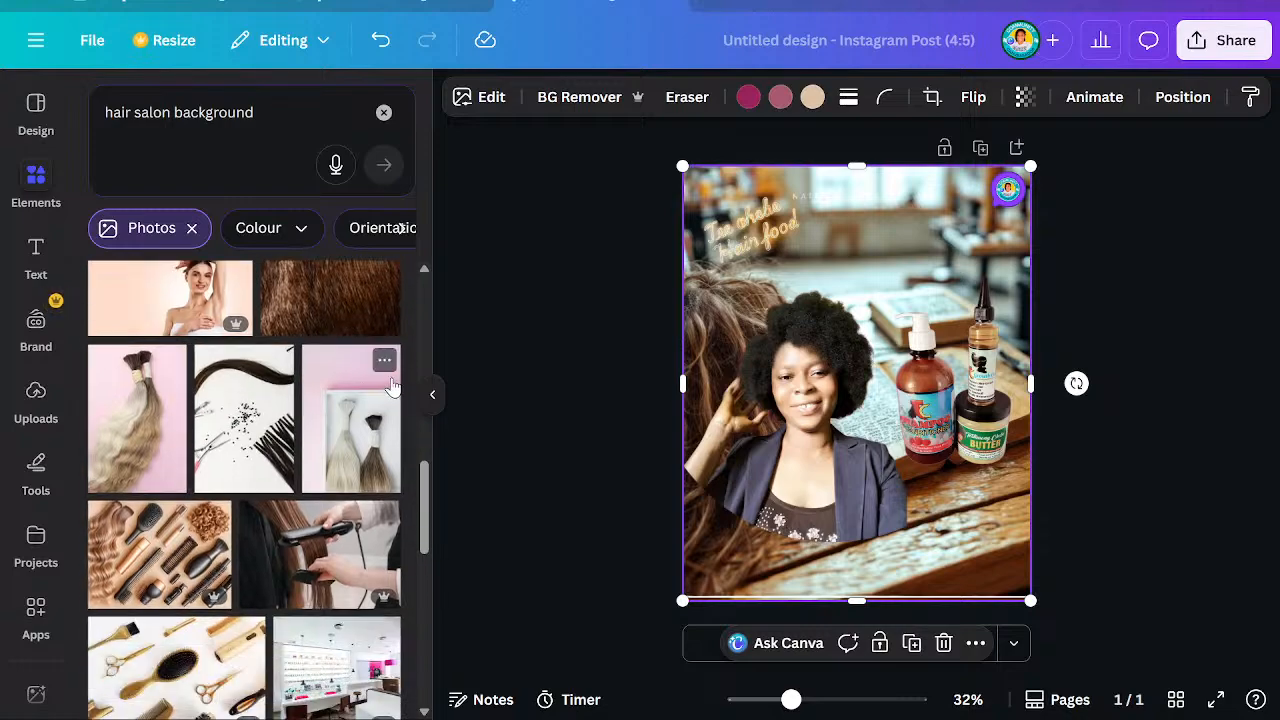
{"action": "scroll", "coordinate": [391, 385], "scroll_direction": "down", "scroll_amount": 5}
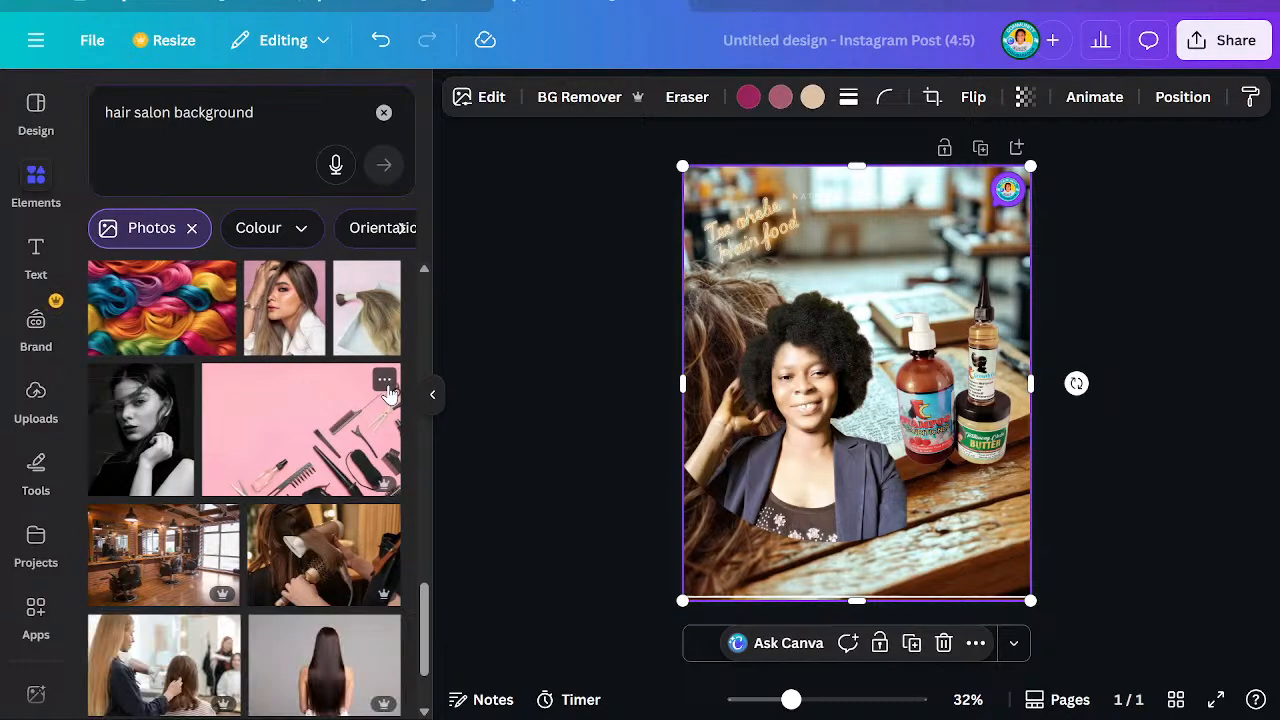
{"action": "left_click", "coordinate": [278, 447]}
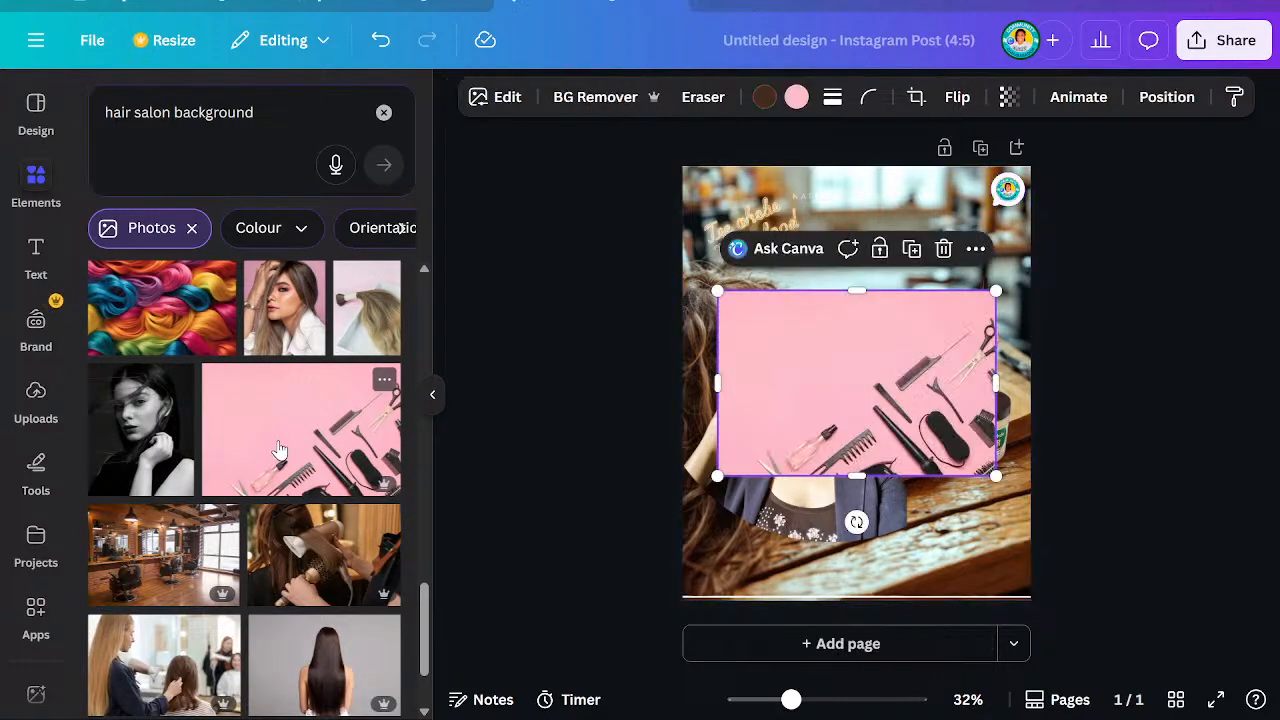
{"action": "left_click", "coordinate": [976, 250]}
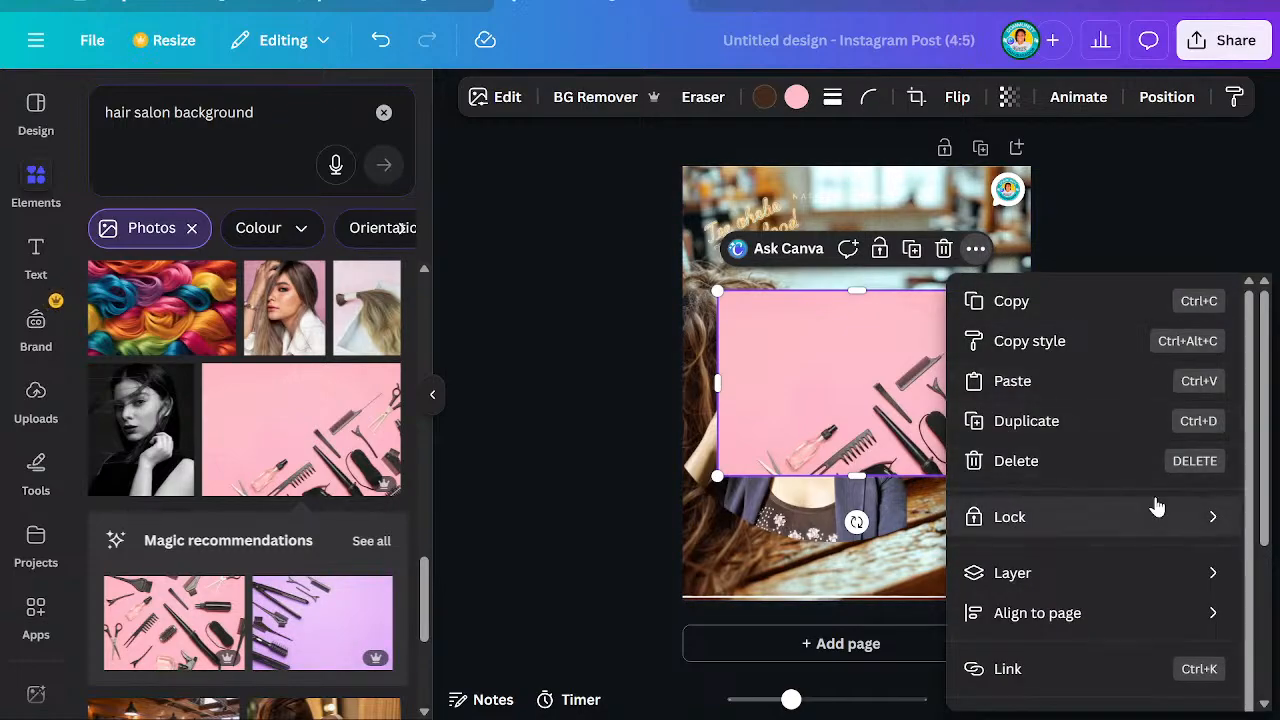
{"action": "left_click", "coordinate": [852, 334]}
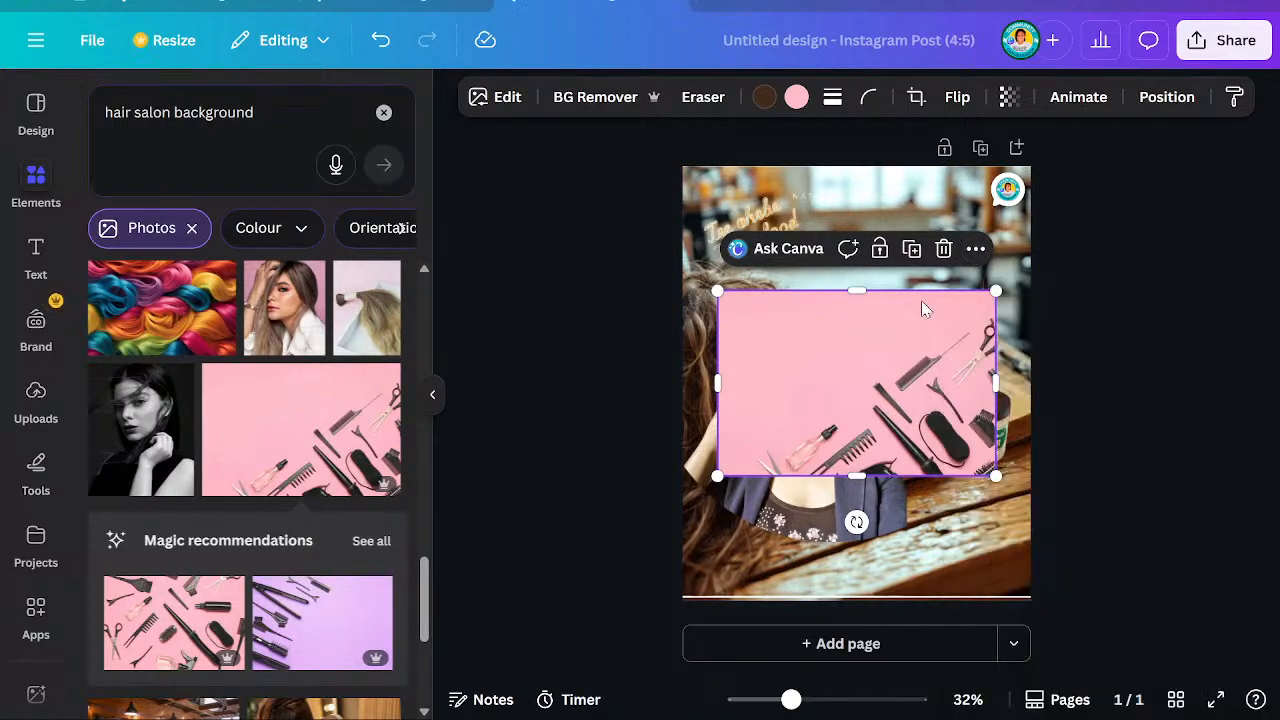
{"action": "left_click", "coordinate": [976, 252]}
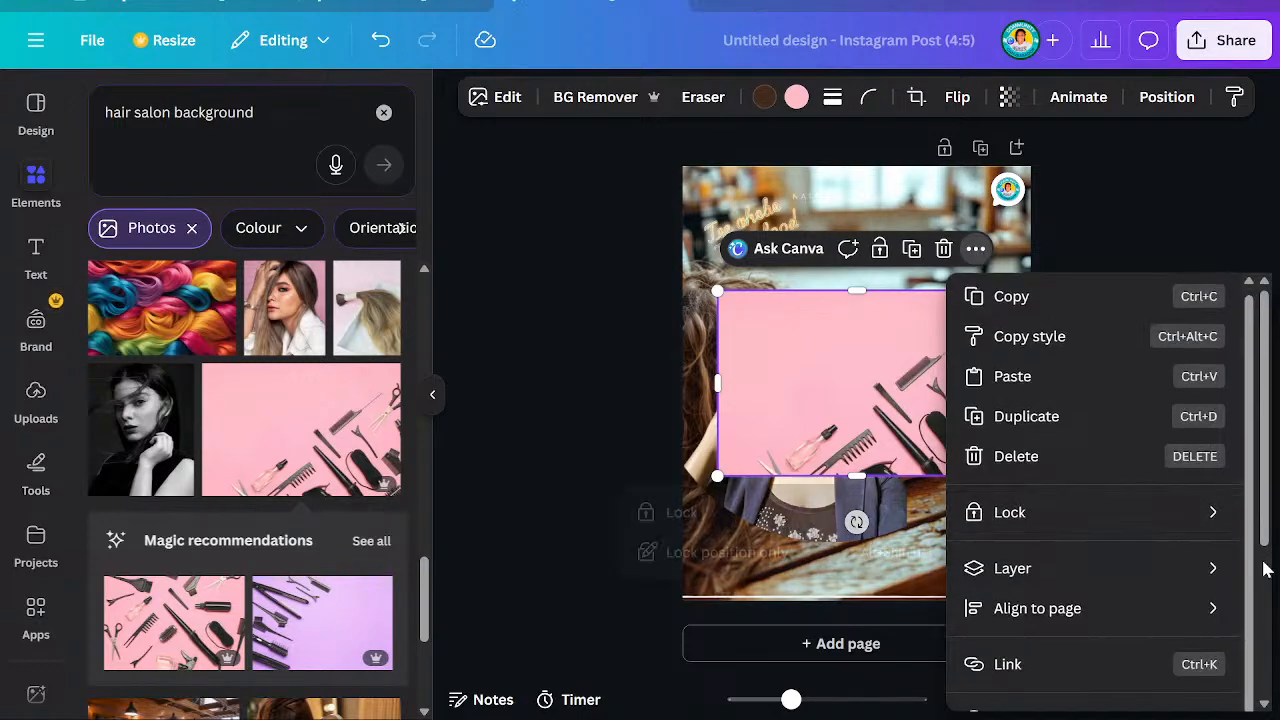
{"action": "scroll", "coordinate": [1268, 572], "scroll_direction": "down", "scroll_amount": 3}
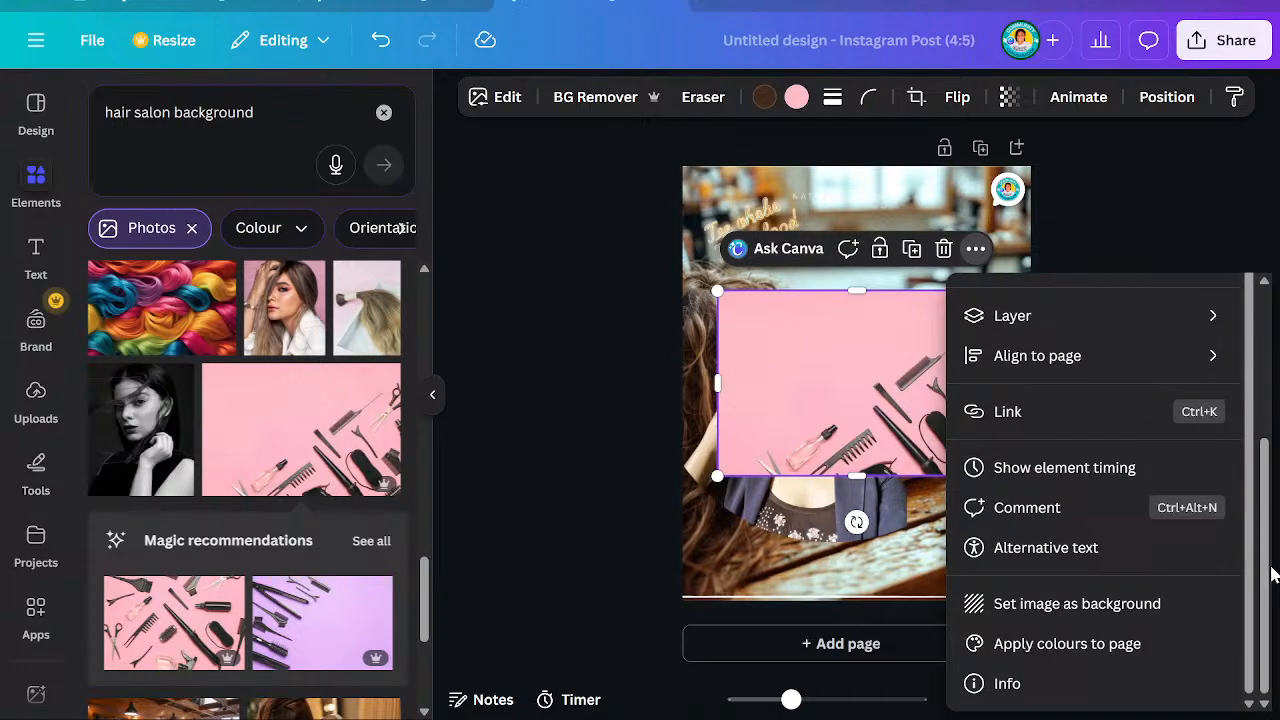
{"action": "left_click", "coordinate": [1116, 607]}
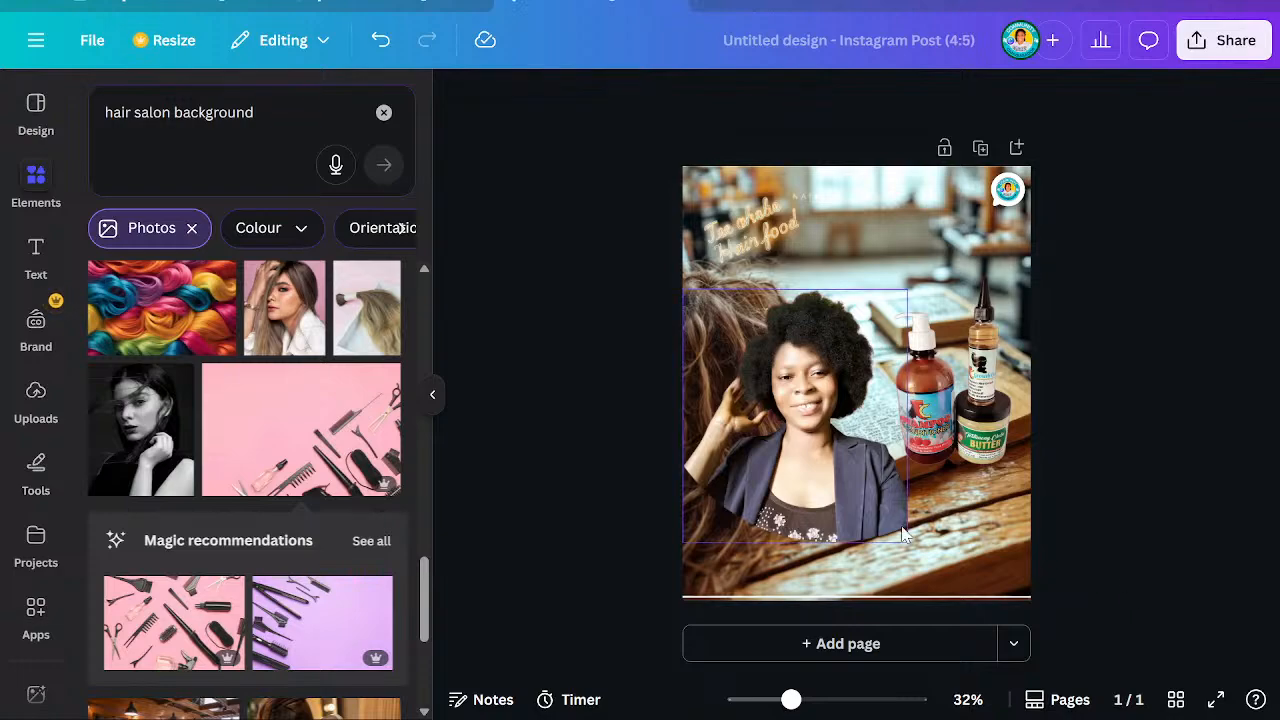
Duplicate the flyer page and move the copy above the original
{"action": "left_click", "coordinate": [940, 532]}
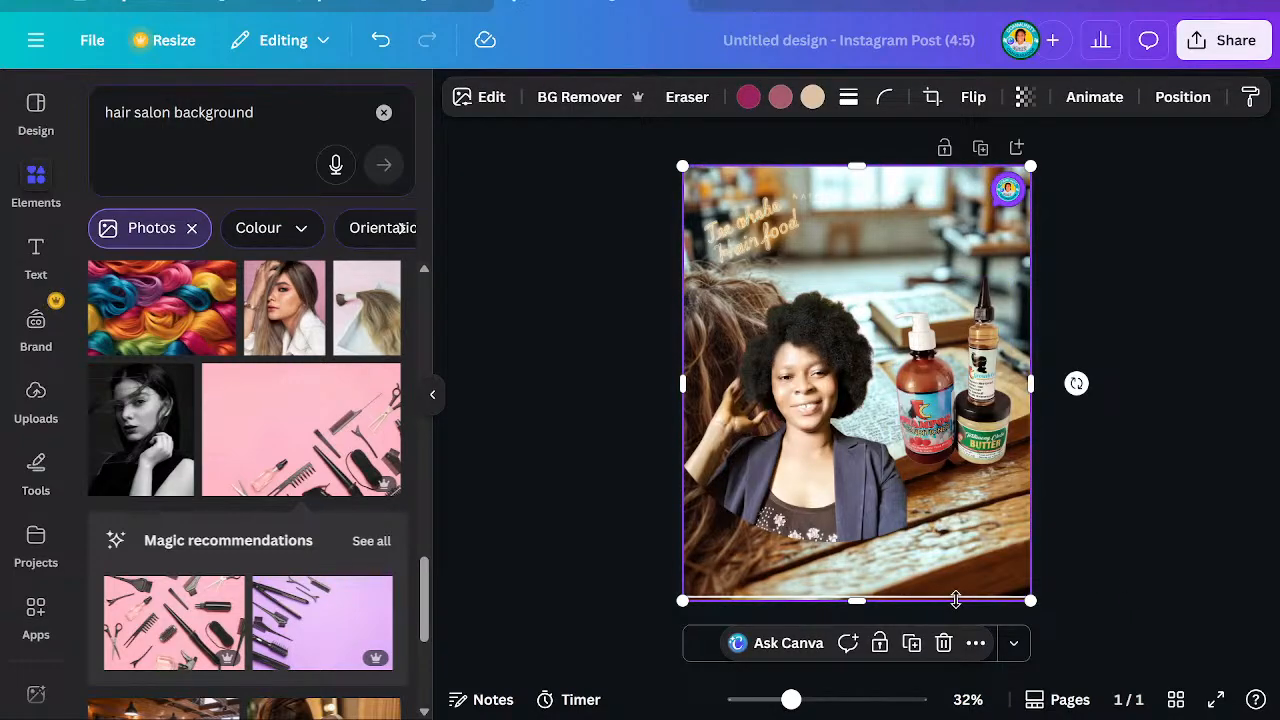
{"action": "left_click", "coordinate": [980, 148]}
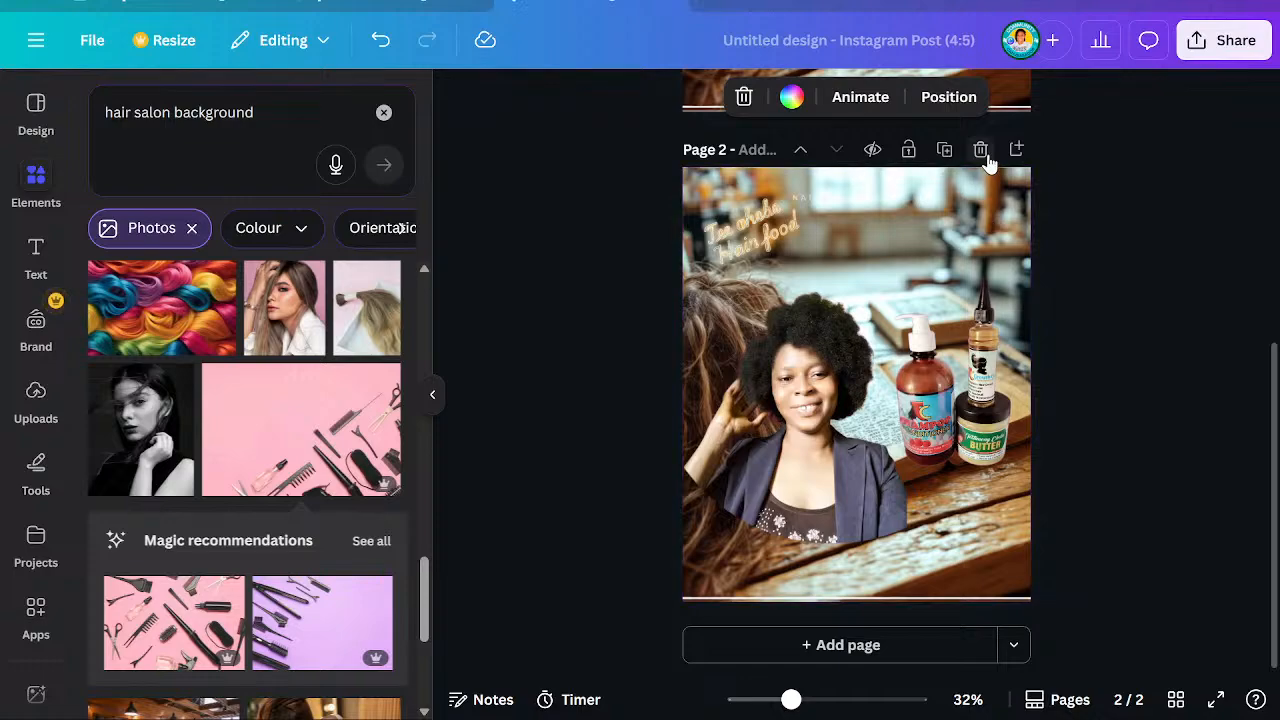
{"action": "scroll", "coordinate": [930, 172], "scroll_direction": "up", "scroll_amount": 1}
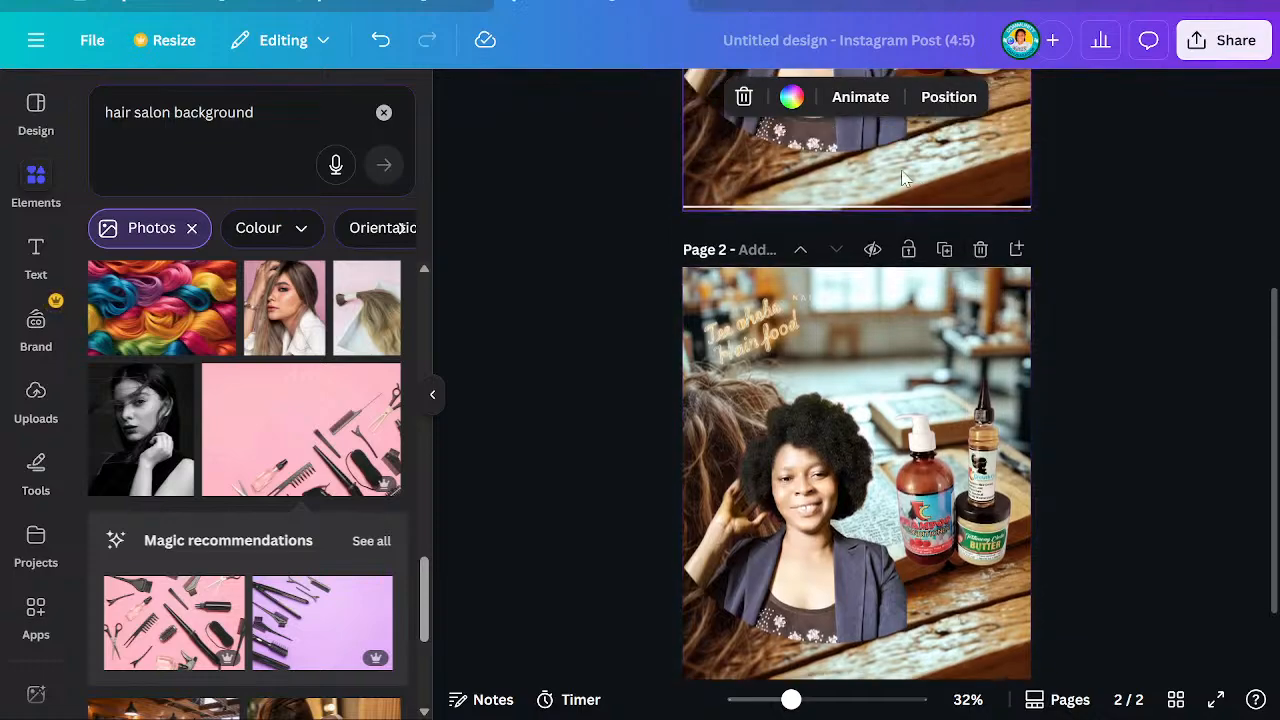
{"action": "left_click", "coordinate": [800, 249]}
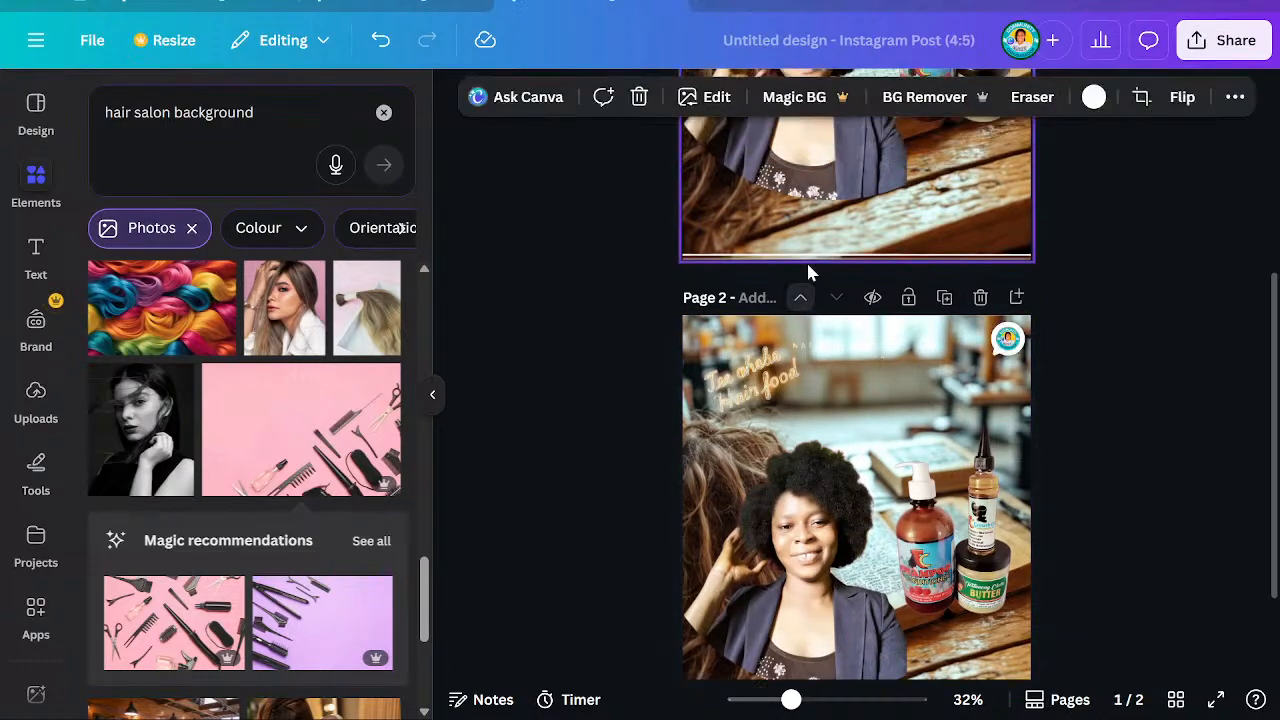
Delete the generated open-book image from page 1, undoing the accidental page deletion
{"action": "left_click", "coordinate": [893, 232]}
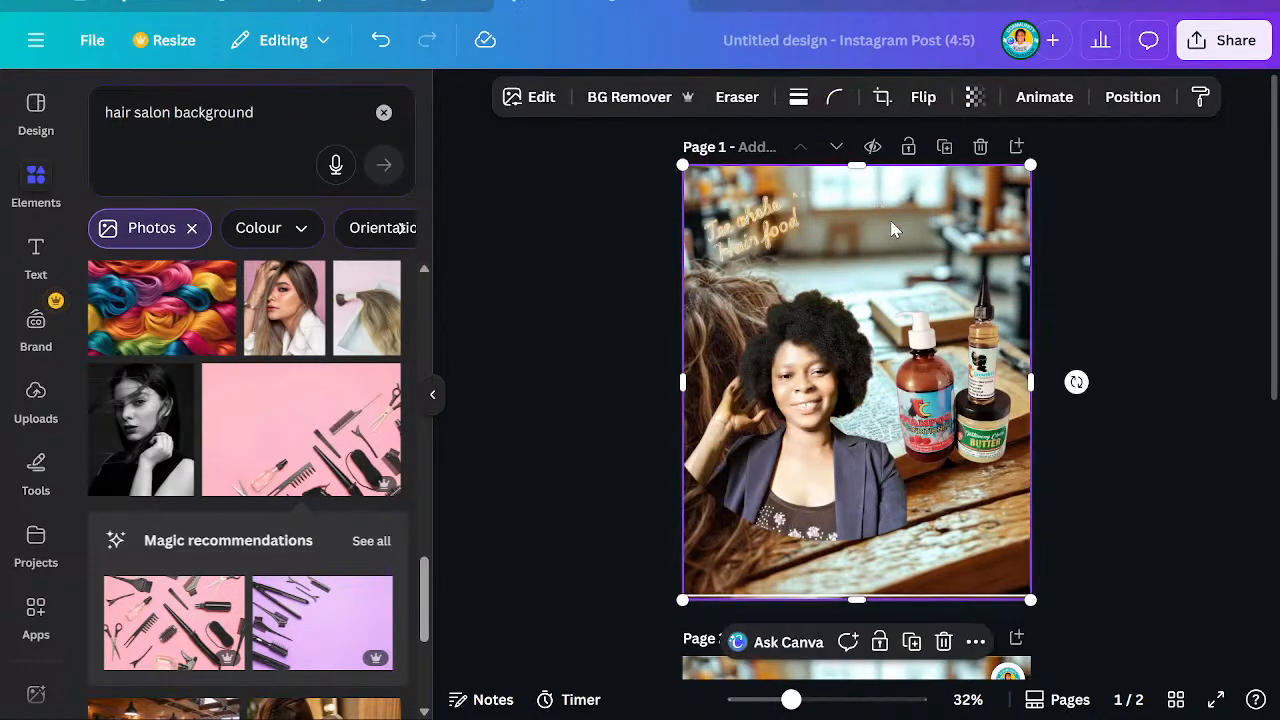
{"action": "left_click", "coordinate": [980, 147]}
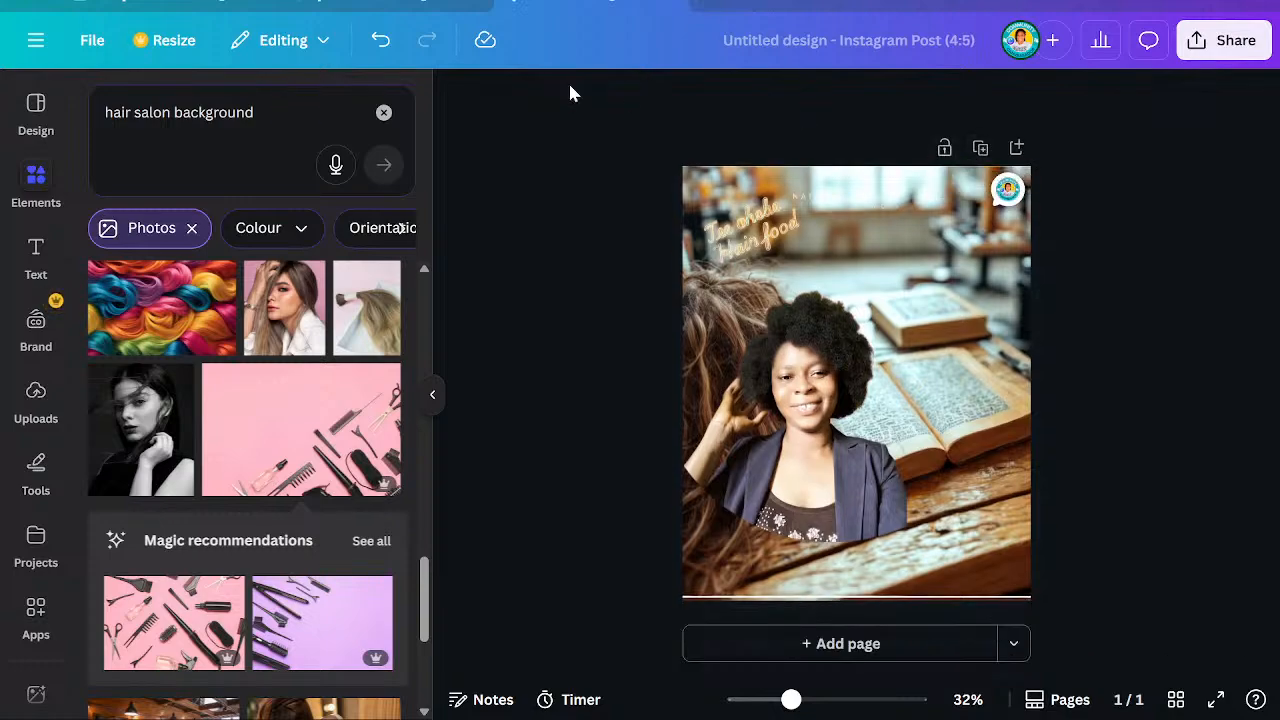
{"action": "left_click", "coordinate": [380, 42]}
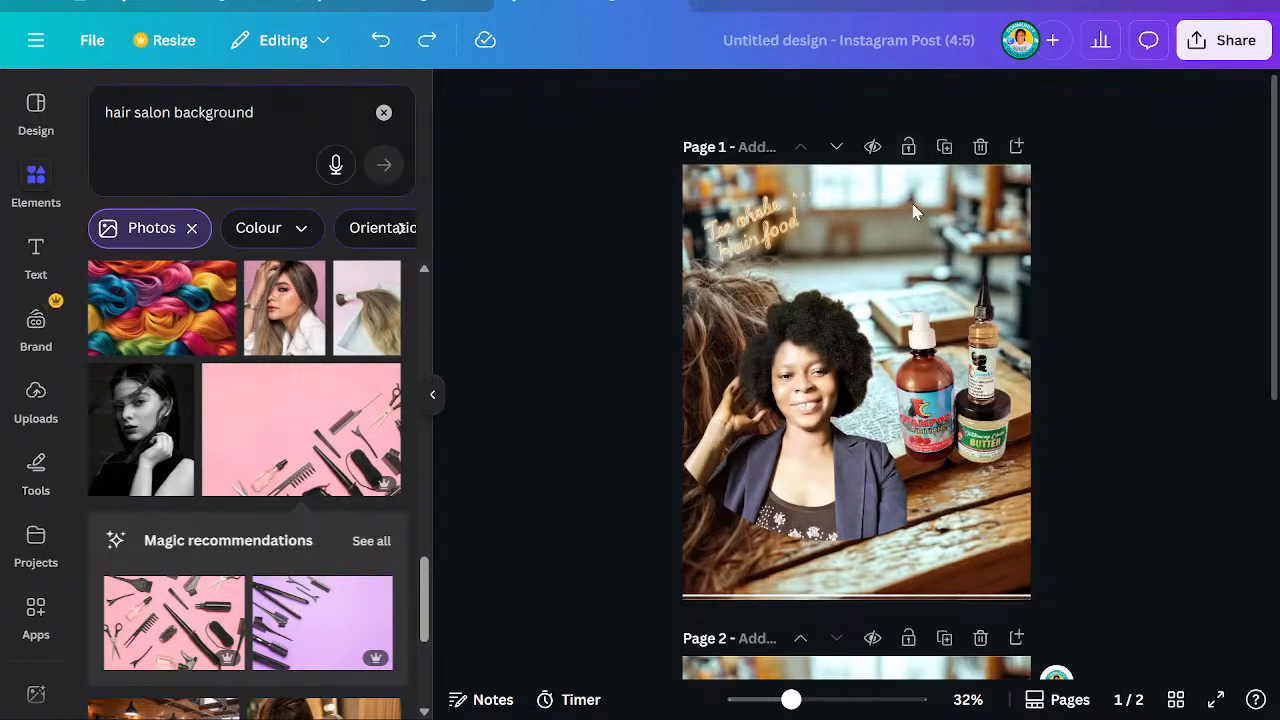
{"action": "left_click", "coordinate": [889, 272]}
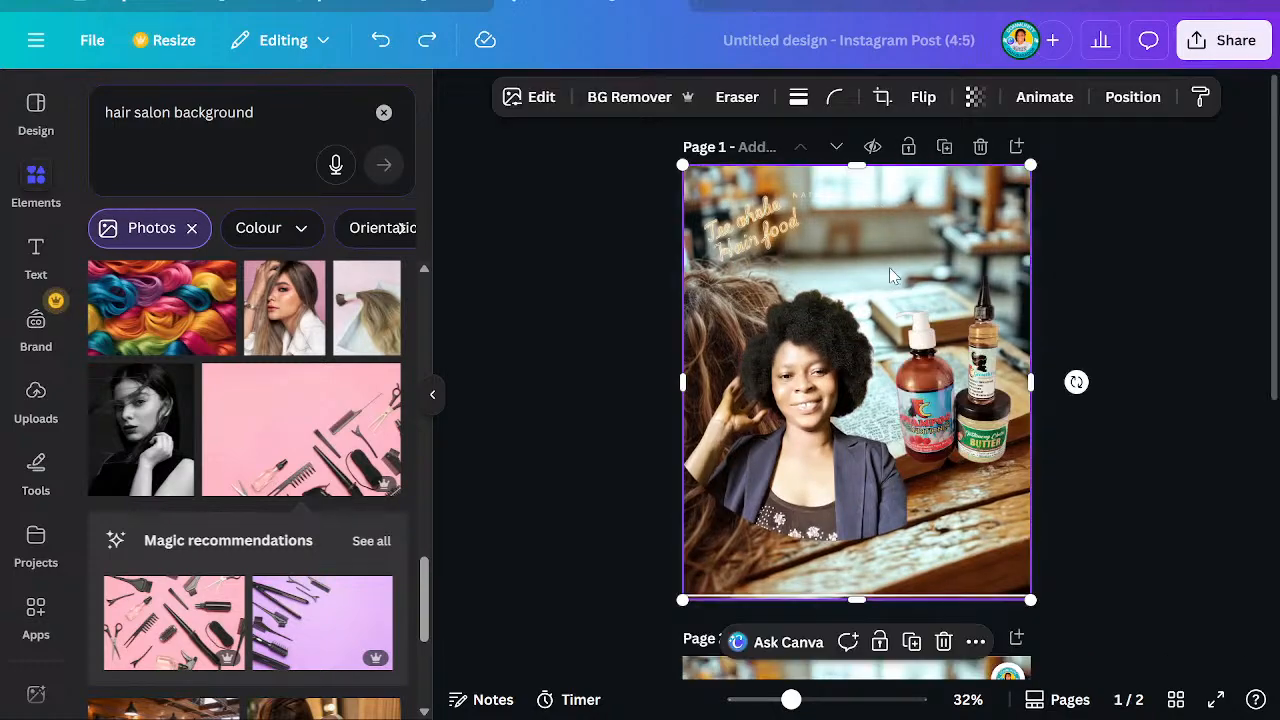
{"action": "left_click", "coordinate": [940, 645]}
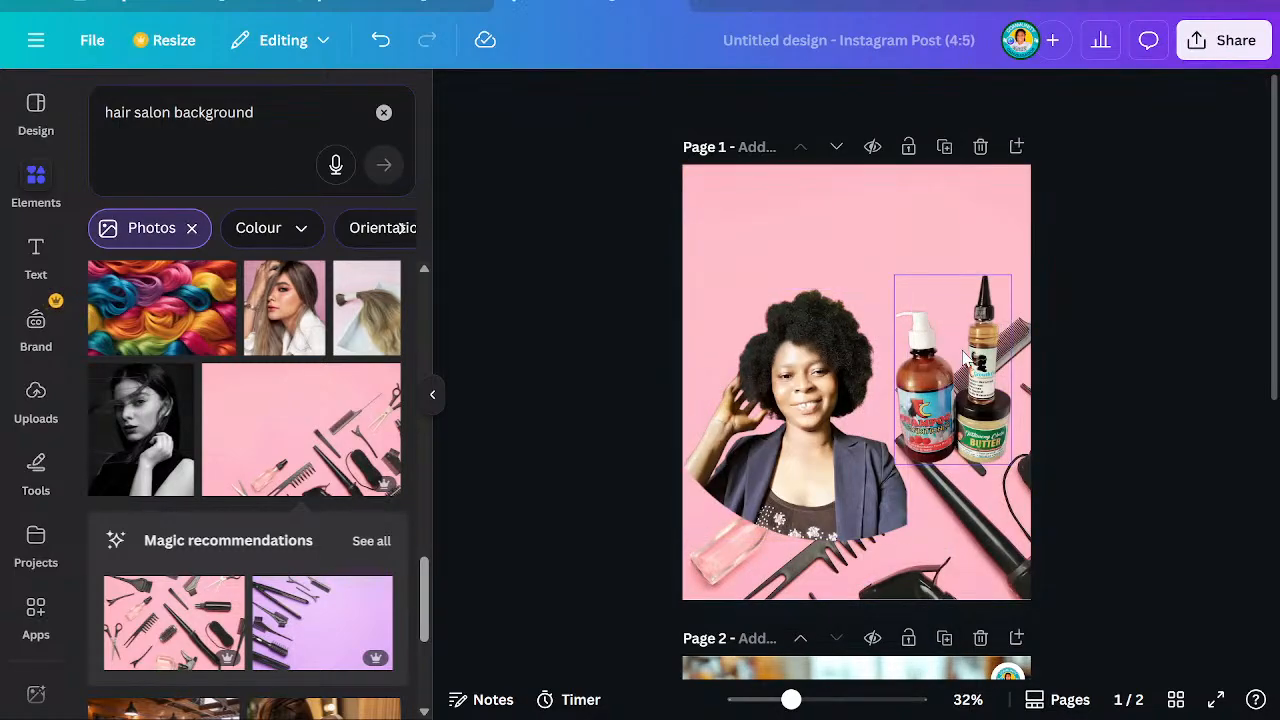
Add the photo of the wood-floored barbershop interior to page 1 and set it as the page background
{"action": "scroll", "coordinate": [214, 531], "scroll_direction": "down", "scroll_amount": 3}
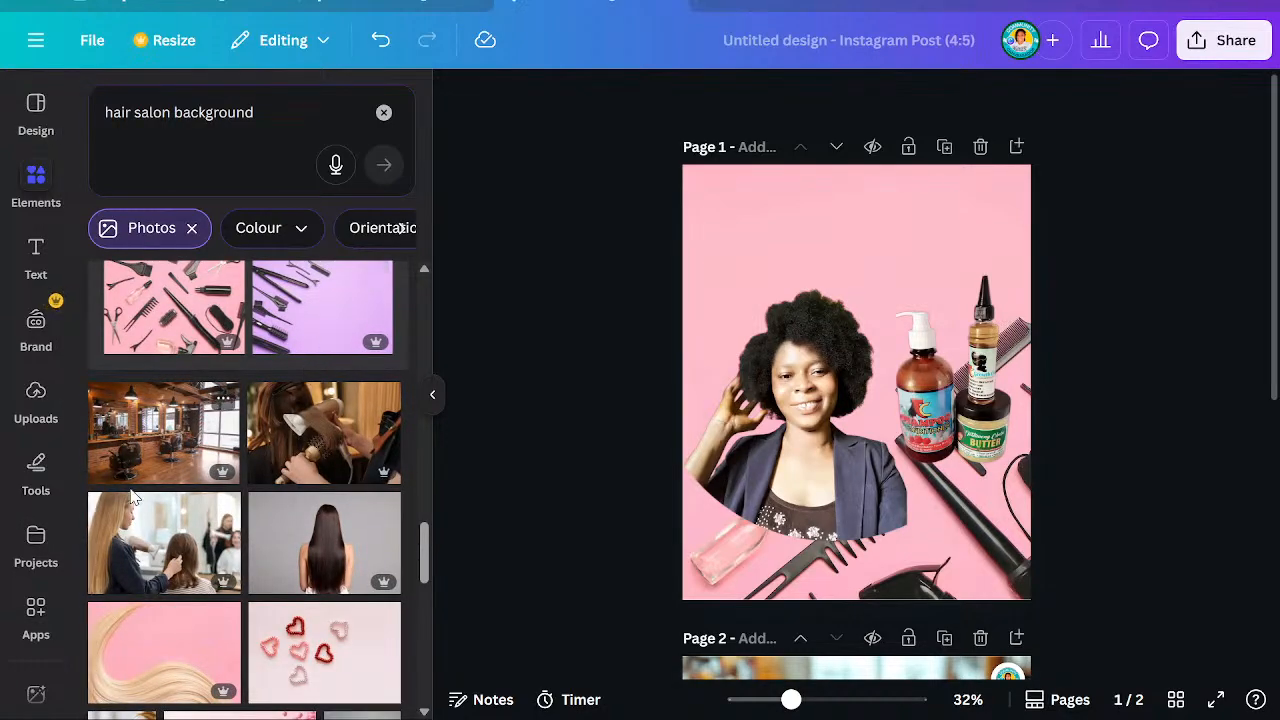
{"action": "left_click", "coordinate": [171, 451]}
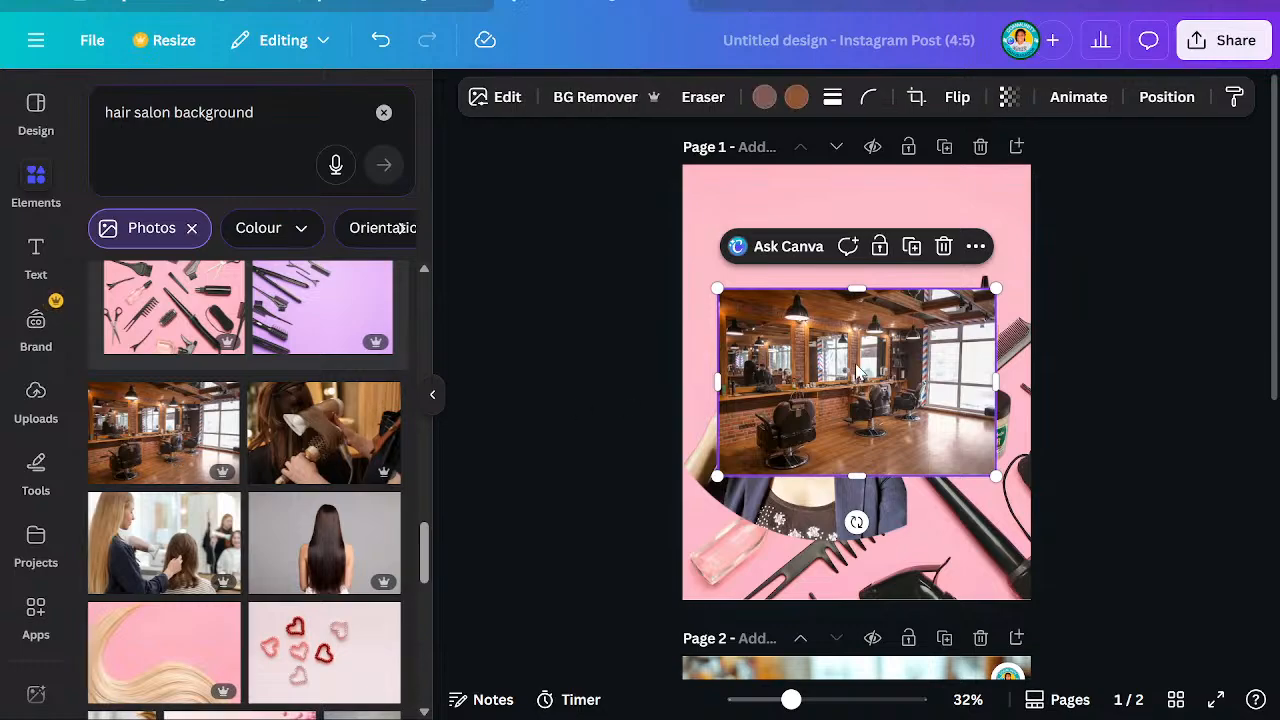
{"action": "left_click", "coordinate": [976, 247]}
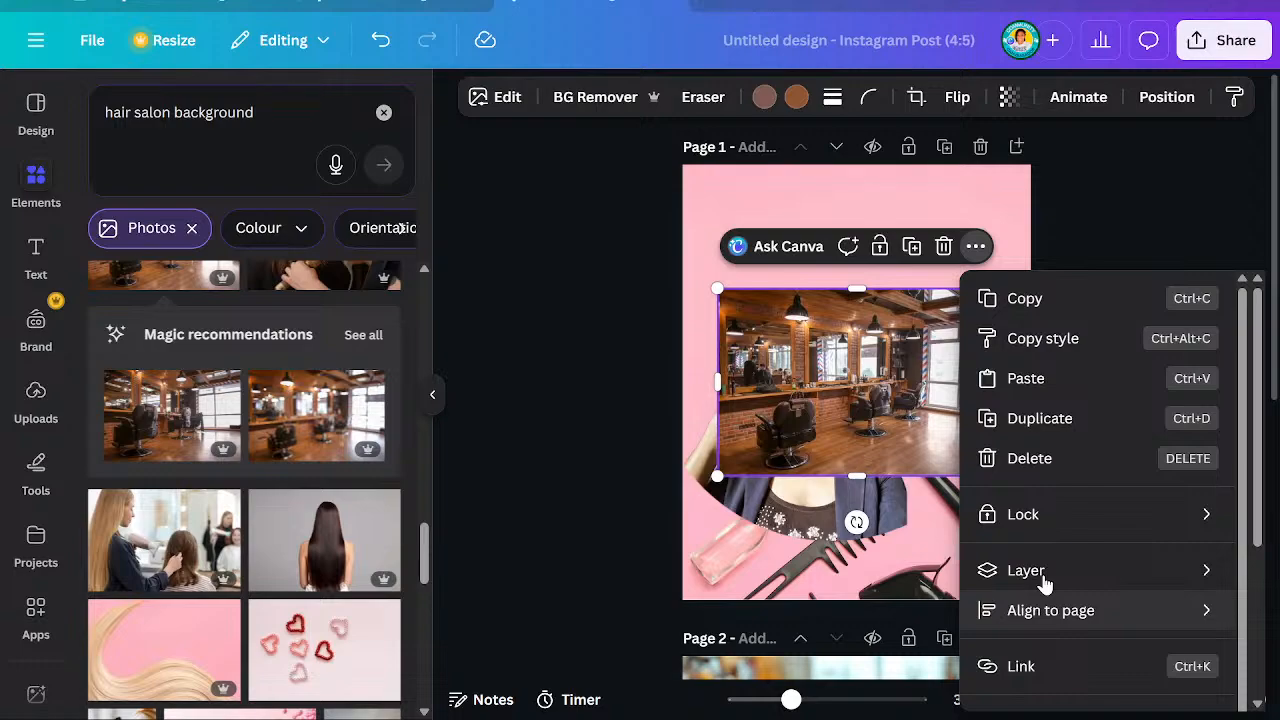
{"action": "scroll", "coordinate": [1044, 583], "scroll_direction": "down", "scroll_amount": 3}
{"action": "left_click", "coordinate": [1098, 606]}
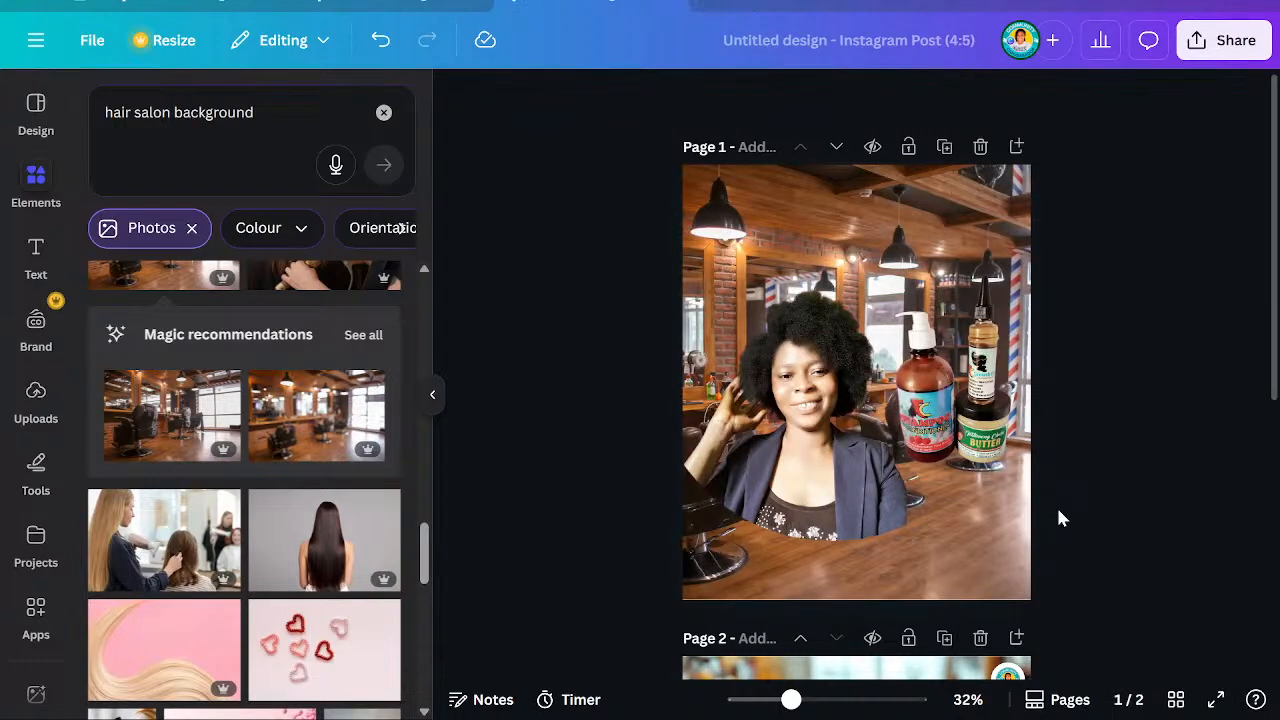
Add the photo of the gold hair dryer on pink to page 1 and set it as the page background
{"action": "scroll", "coordinate": [322, 368], "scroll_direction": "up", "scroll_amount": 10}
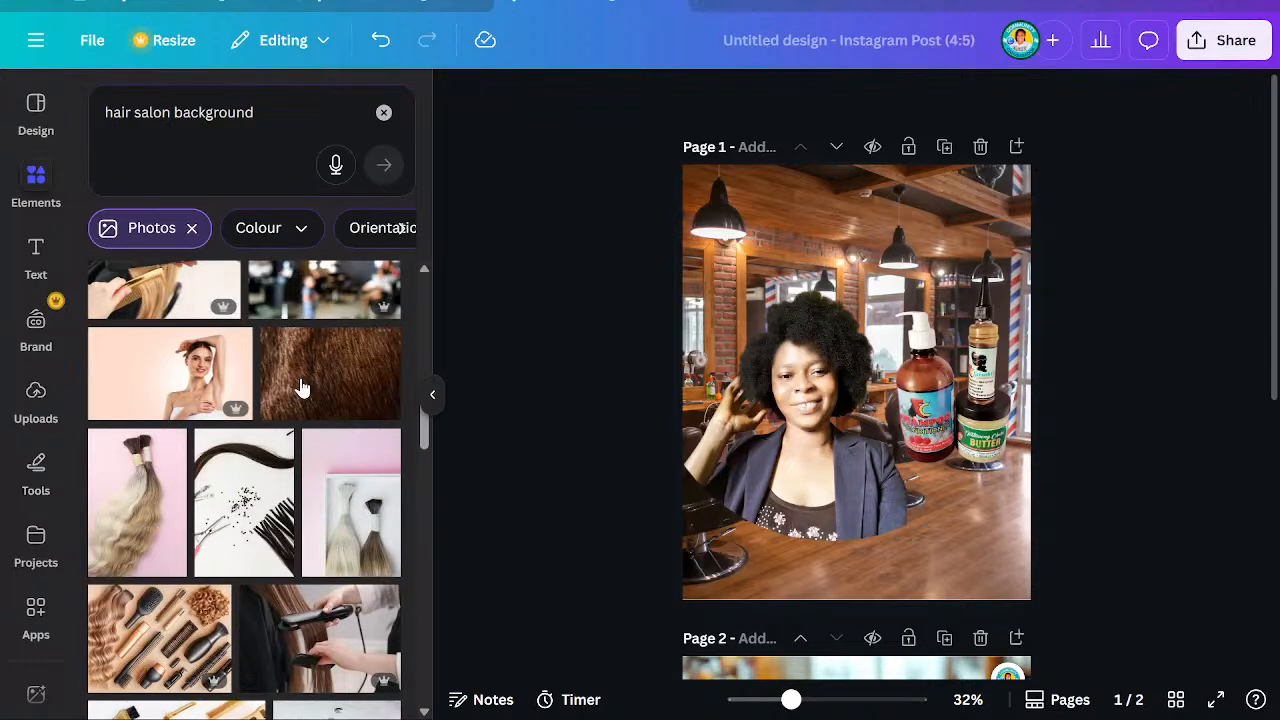
{"action": "scroll", "coordinate": [302, 388], "scroll_direction": "up", "scroll_amount": 2}
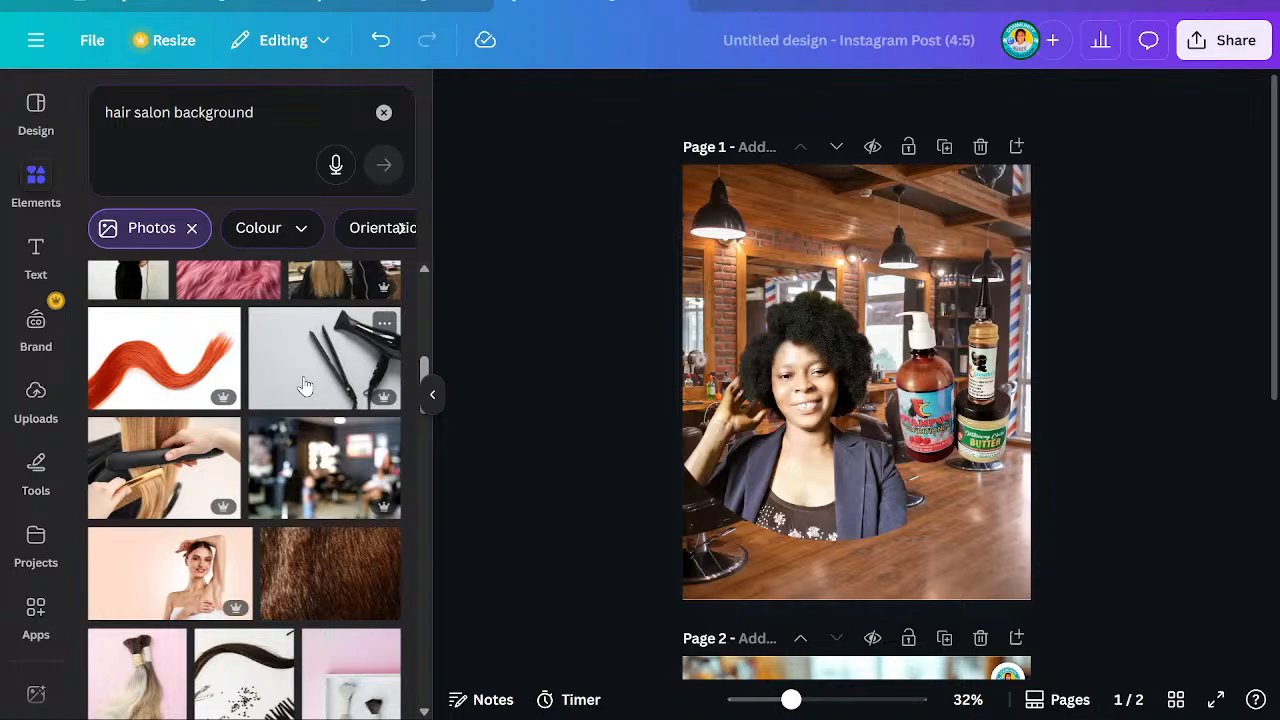
{"action": "scroll", "coordinate": [305, 386], "scroll_direction": "up", "scroll_amount": 5}
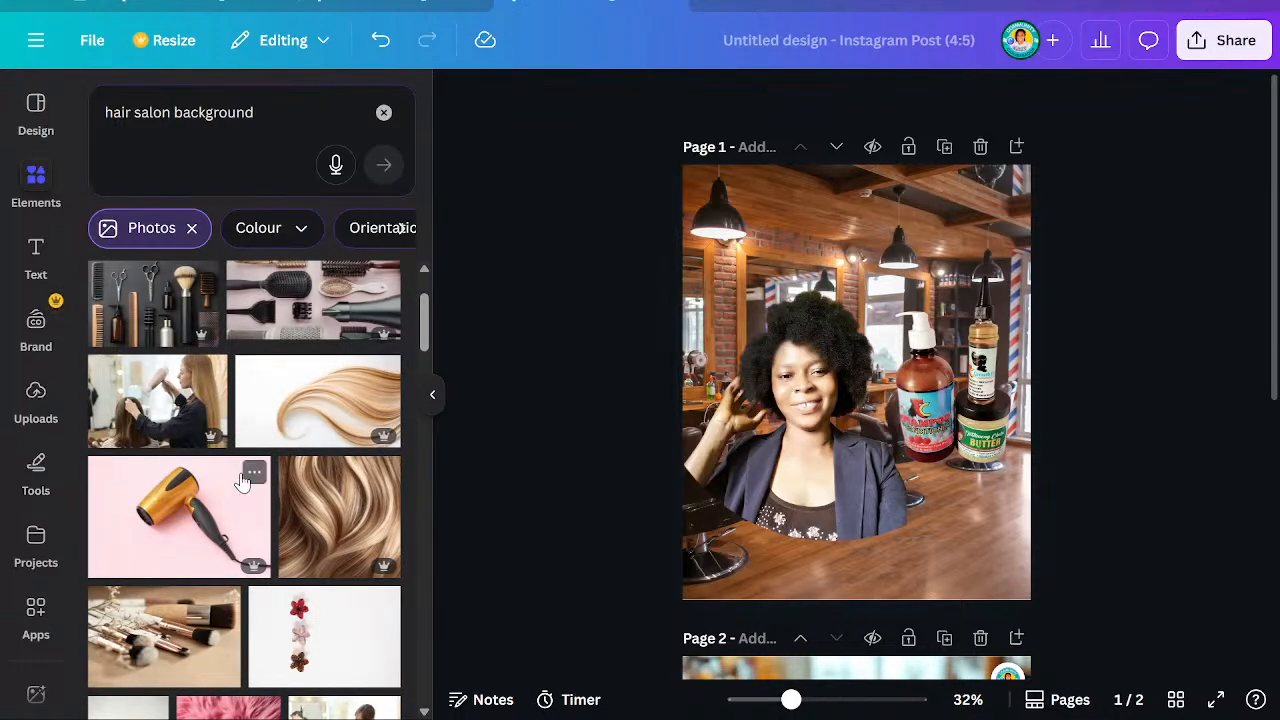
{"action": "scroll", "coordinate": [253, 460], "scroll_direction": "up", "scroll_amount": 1}
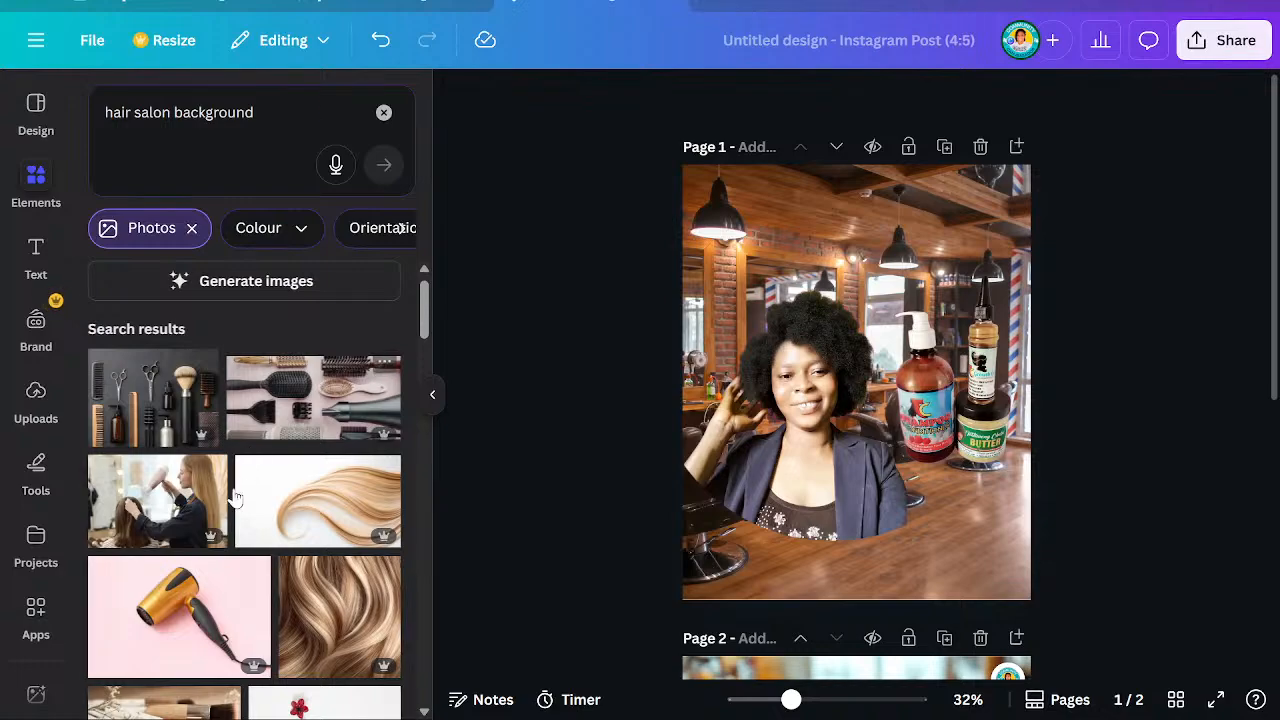
{"action": "left_click", "coordinate": [190, 638]}
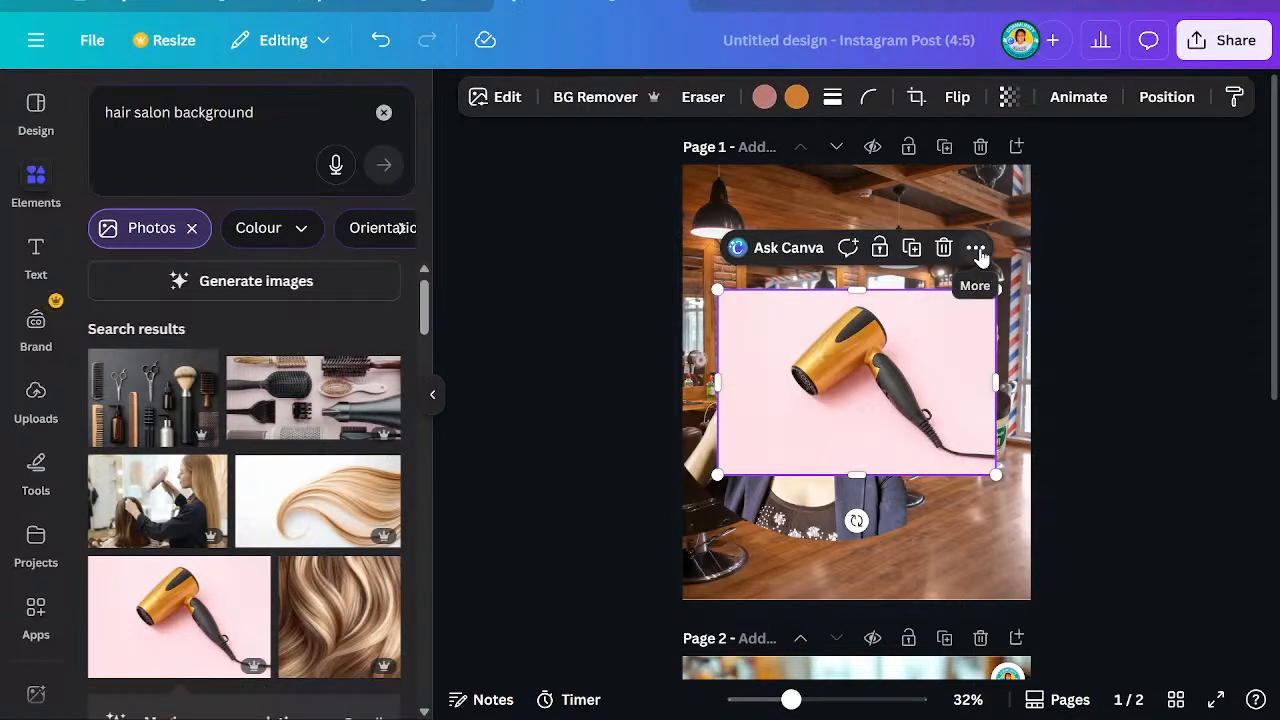
{"action": "left_click", "coordinate": [977, 250]}
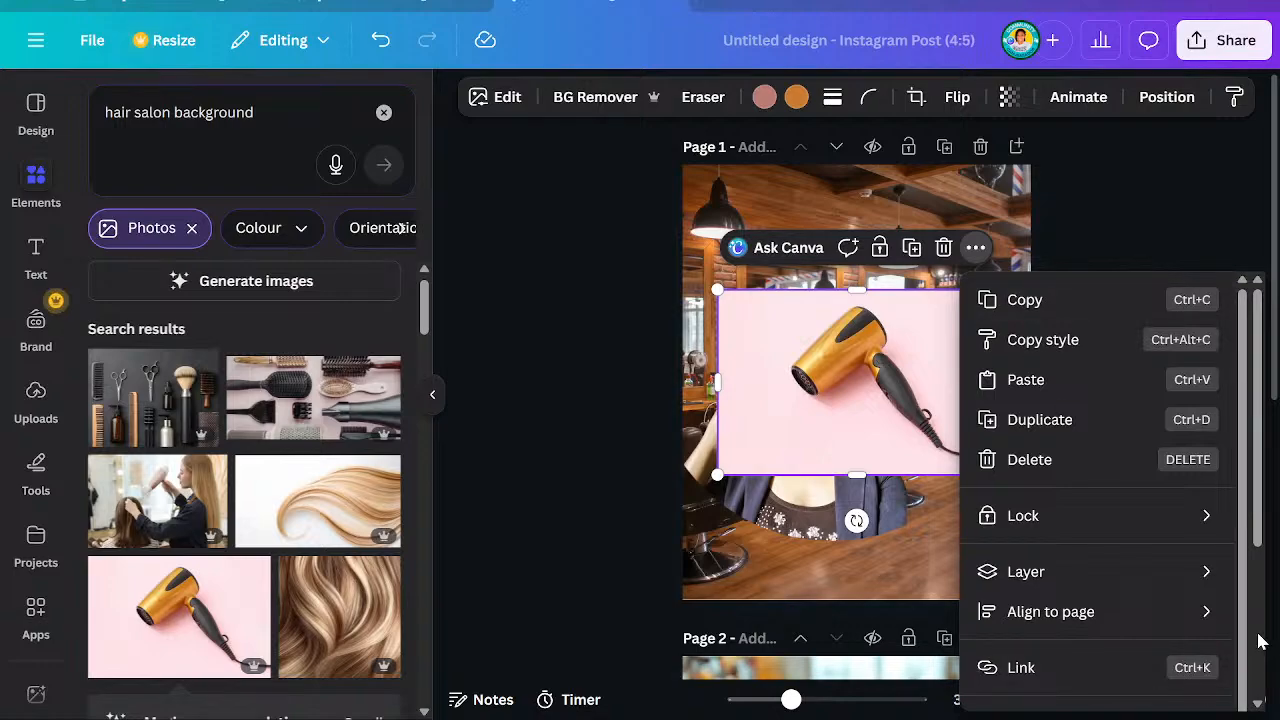
{"action": "scroll", "coordinate": [1260, 640], "scroll_direction": "down", "scroll_amount": 3}
{"action": "left_click", "coordinate": [1124, 607]}
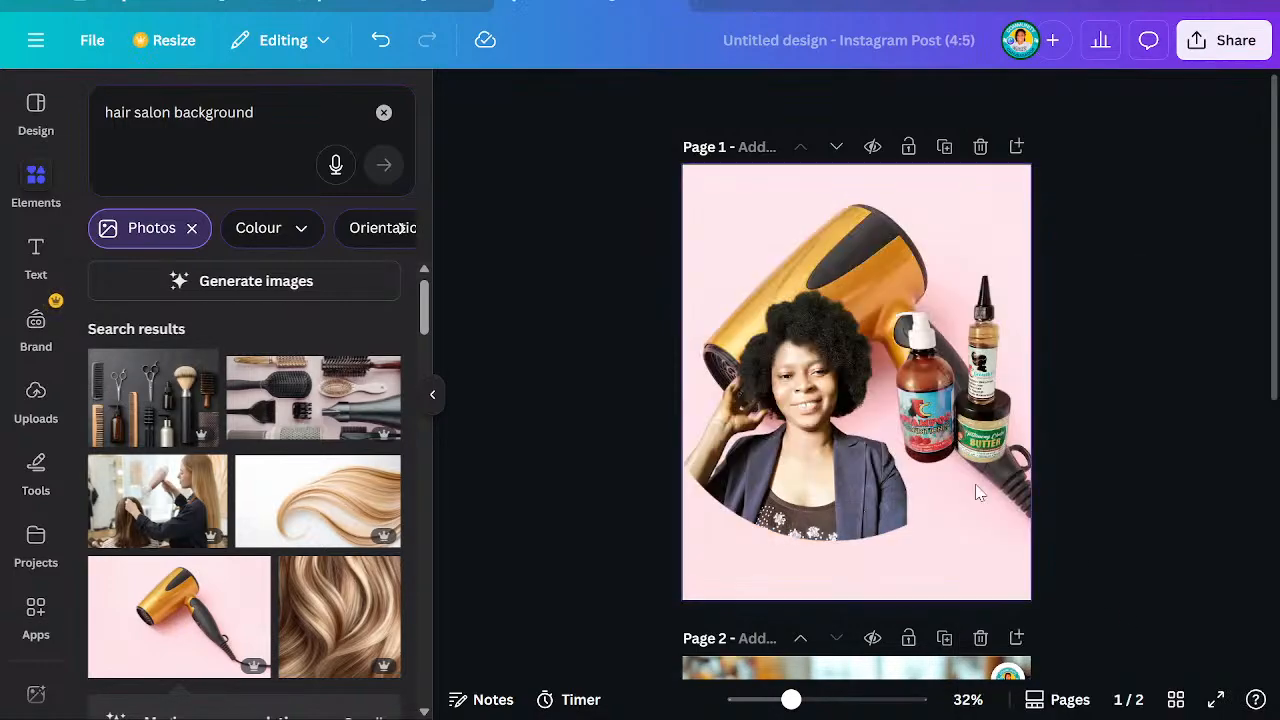
Reposition the hair dryer background within its crop so the dryer sits further toward the page's right edge
{"action": "left_click", "coordinate": [962, 249]}
{"action": "double_click", "coordinate": [962, 249]}
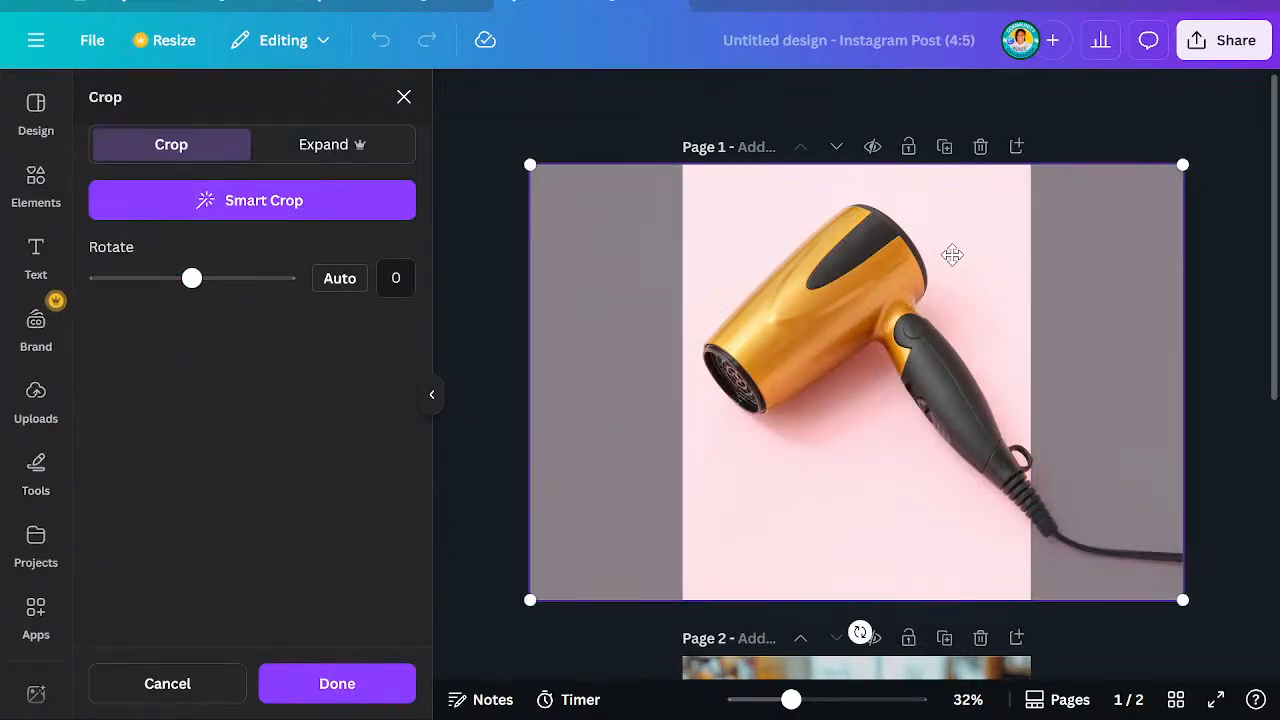
{"action": "left_click_drag", "start_coordinate": [977, 258], "coordinate": [1129, 276]}
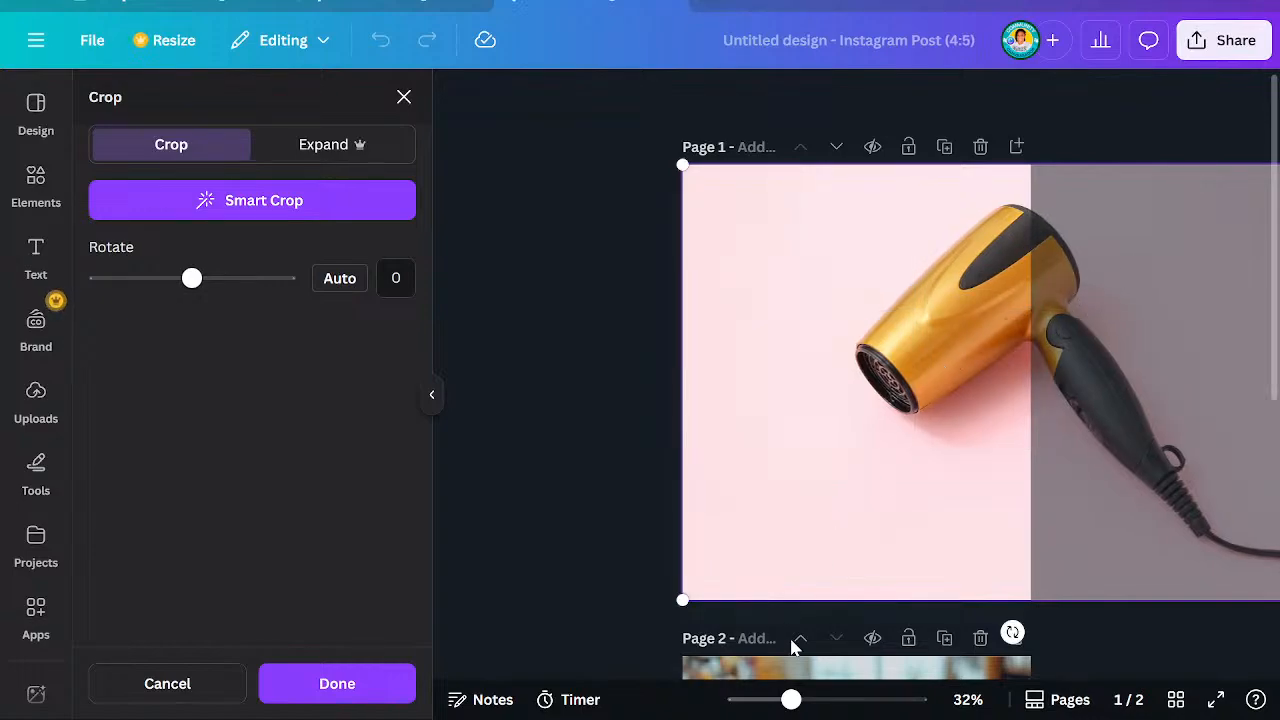
{"action": "left_click", "coordinate": [322, 700]}
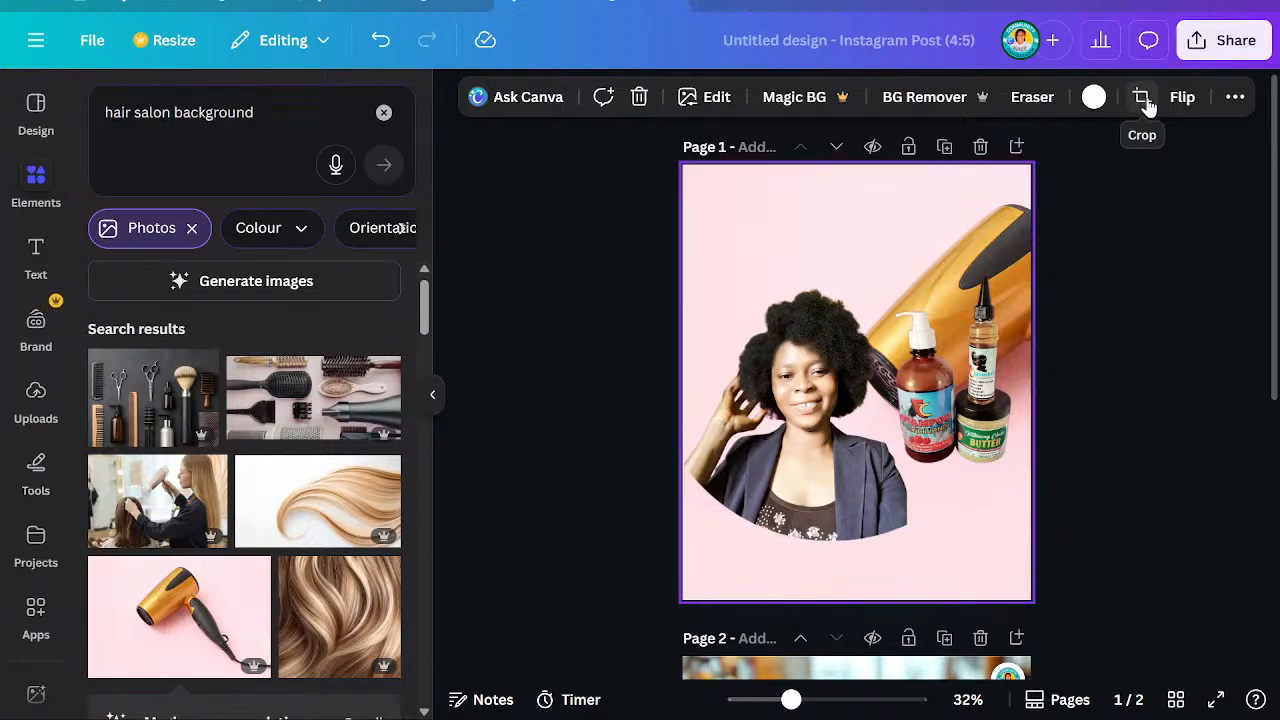
{"action": "double_click", "coordinate": [822, 254]}
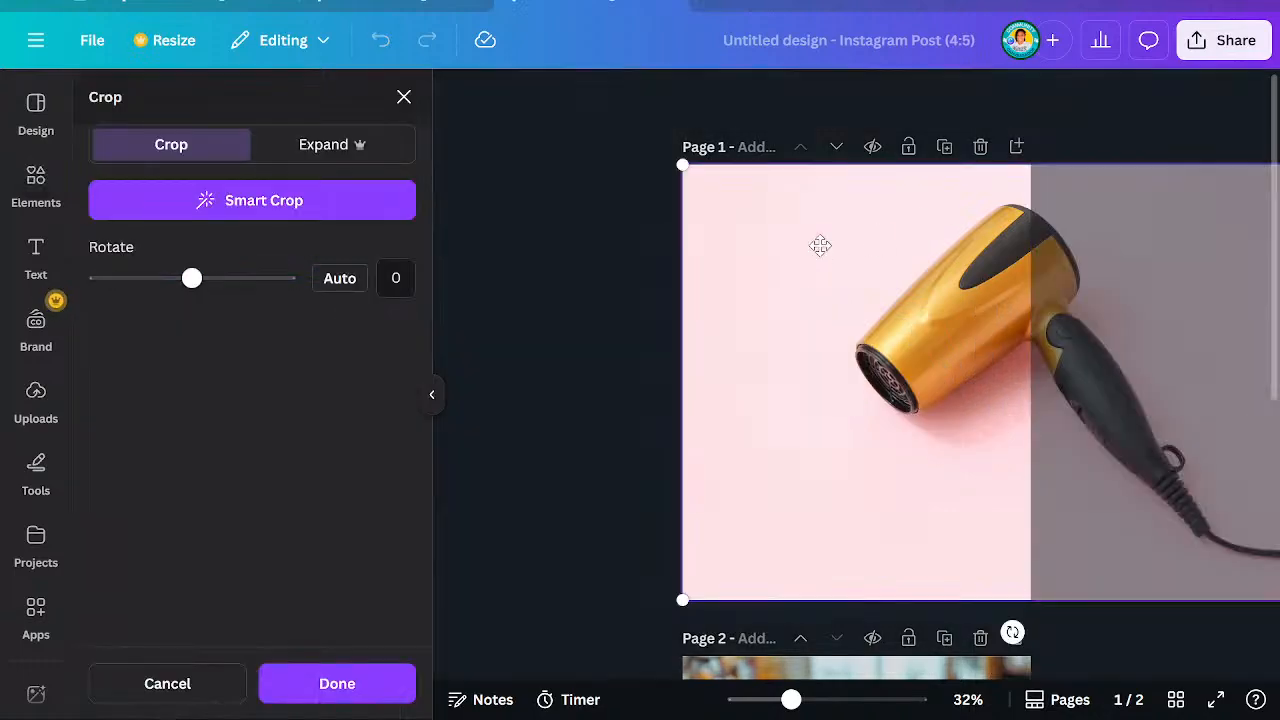
{"action": "left_click", "coordinate": [401, 97]}
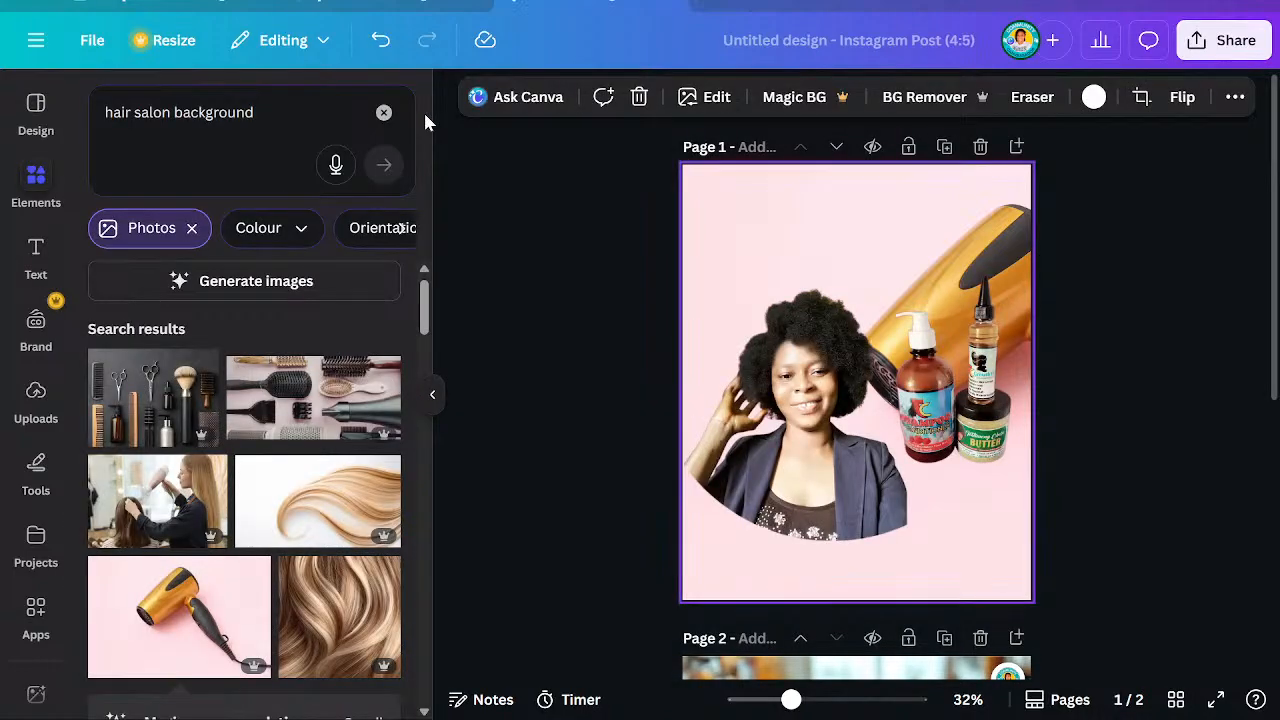
Enlarge the hair dryer background in its crop and shift the dryer further down and to the right
{"action": "left_click", "coordinate": [1141, 97]}
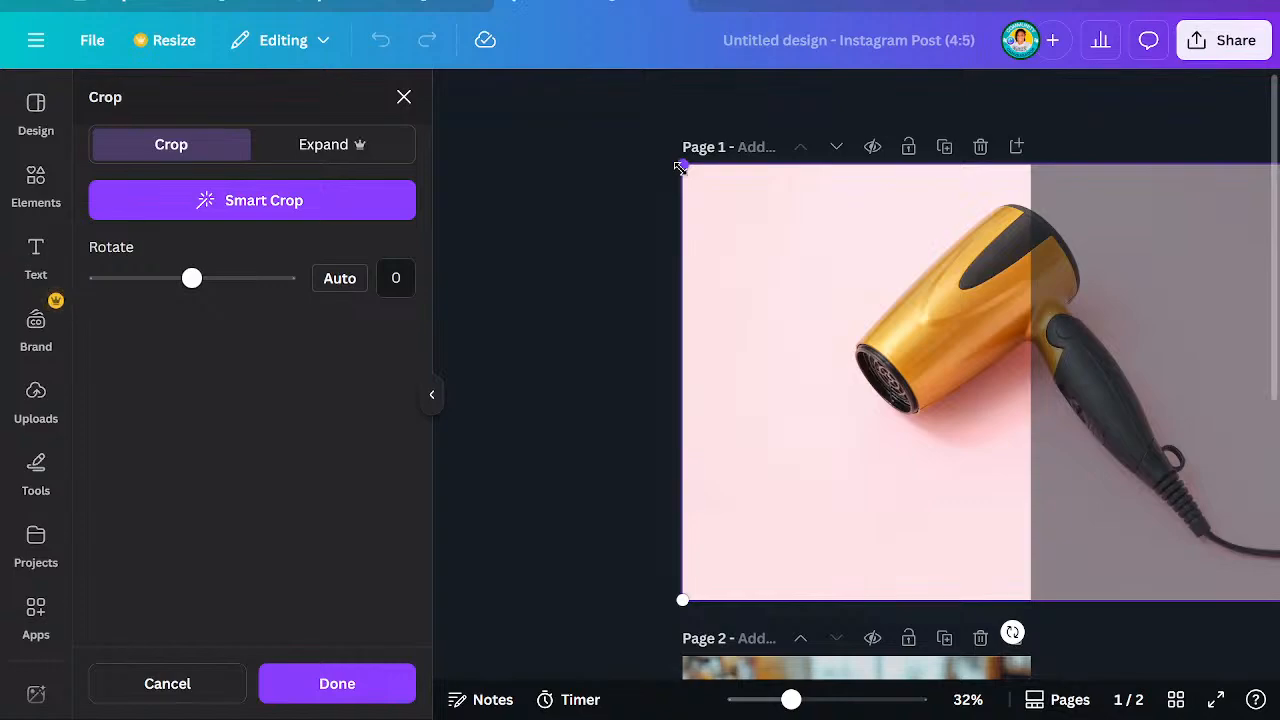
{"action": "left_click_drag", "start_coordinate": [680, 168], "coordinate": [582, 97]}
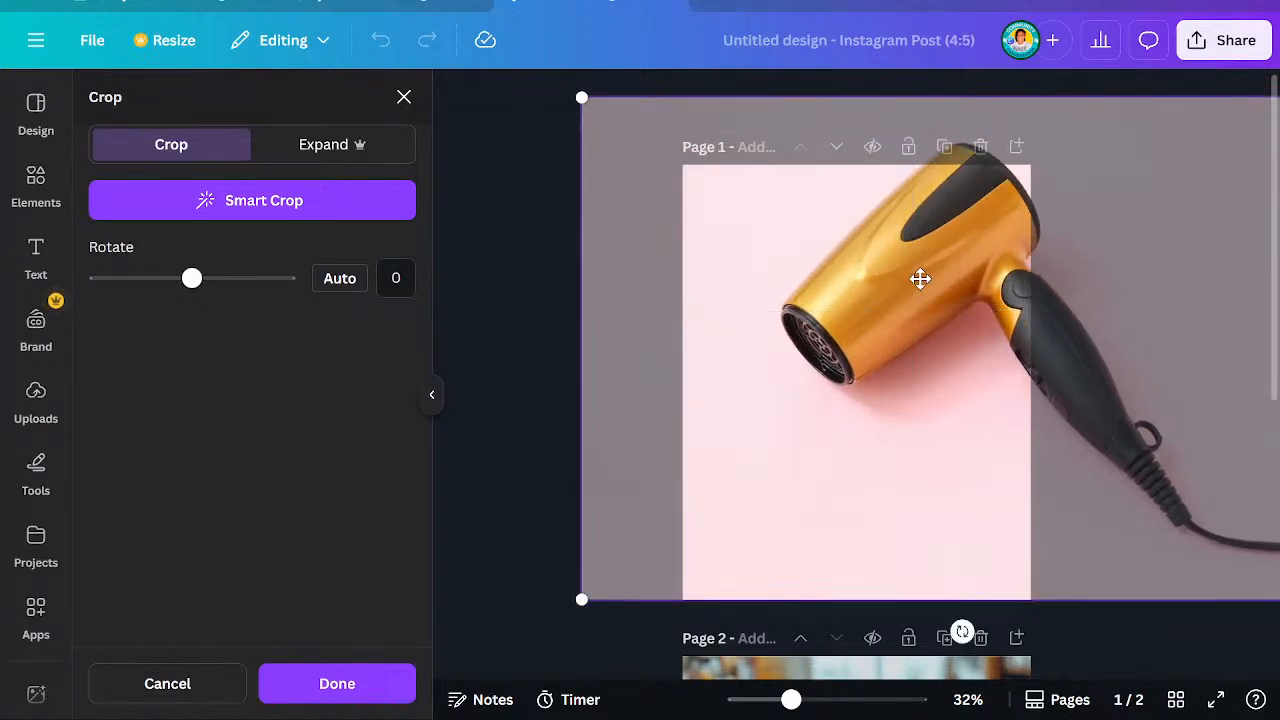
{"action": "left_click_drag", "start_coordinate": [920, 279], "coordinate": [1064, 369]}
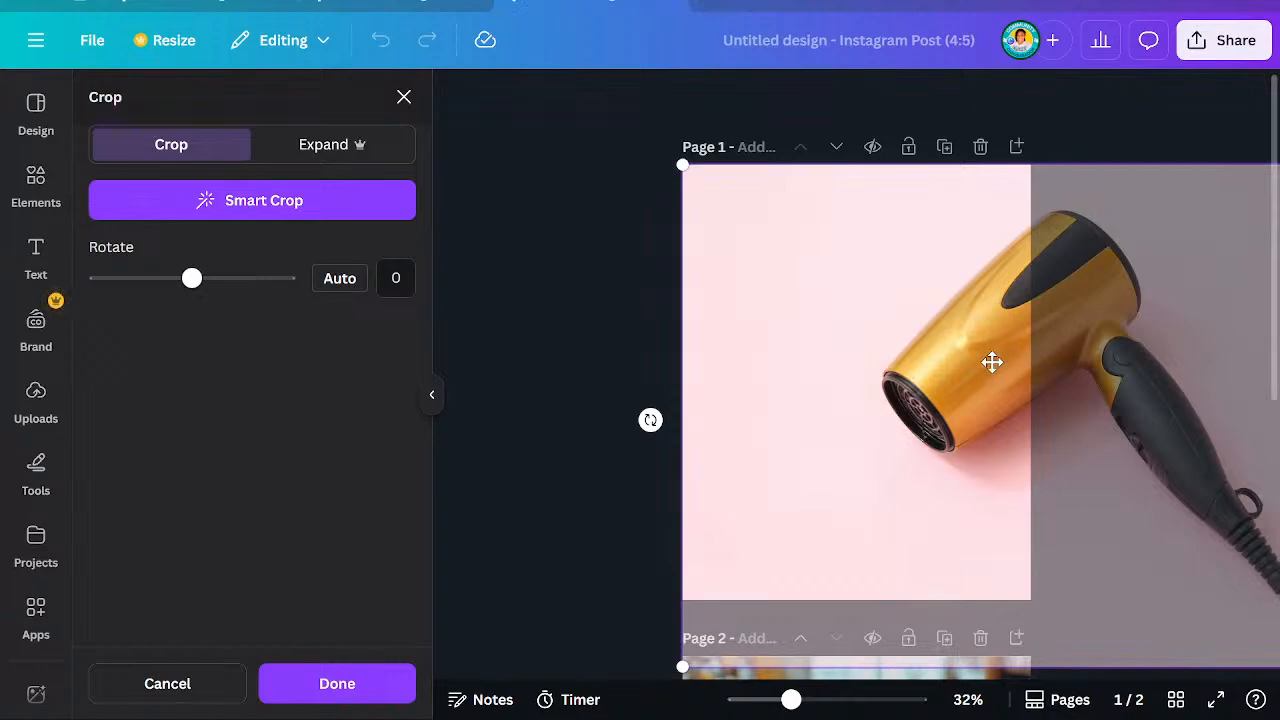
{"action": "left_click", "coordinate": [374, 686]}
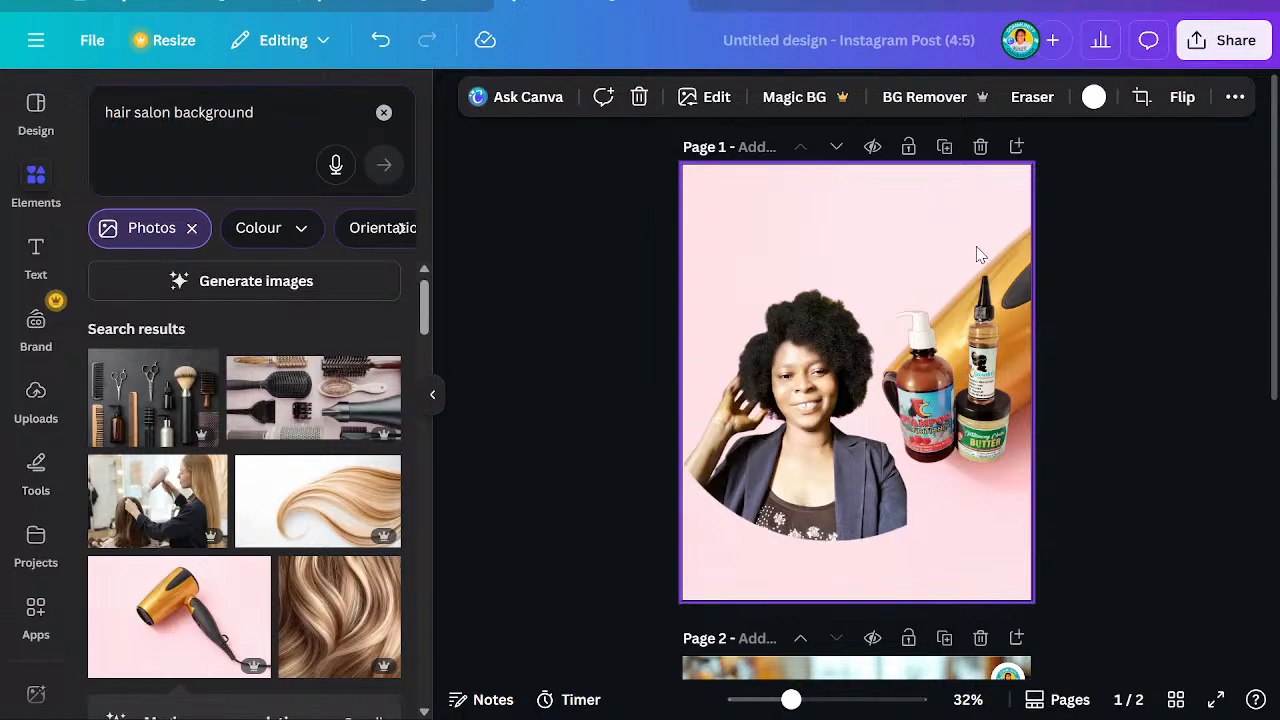
Undo the last two crop changes to the hair dryer background
{"action": "left_click", "coordinate": [380, 42]}
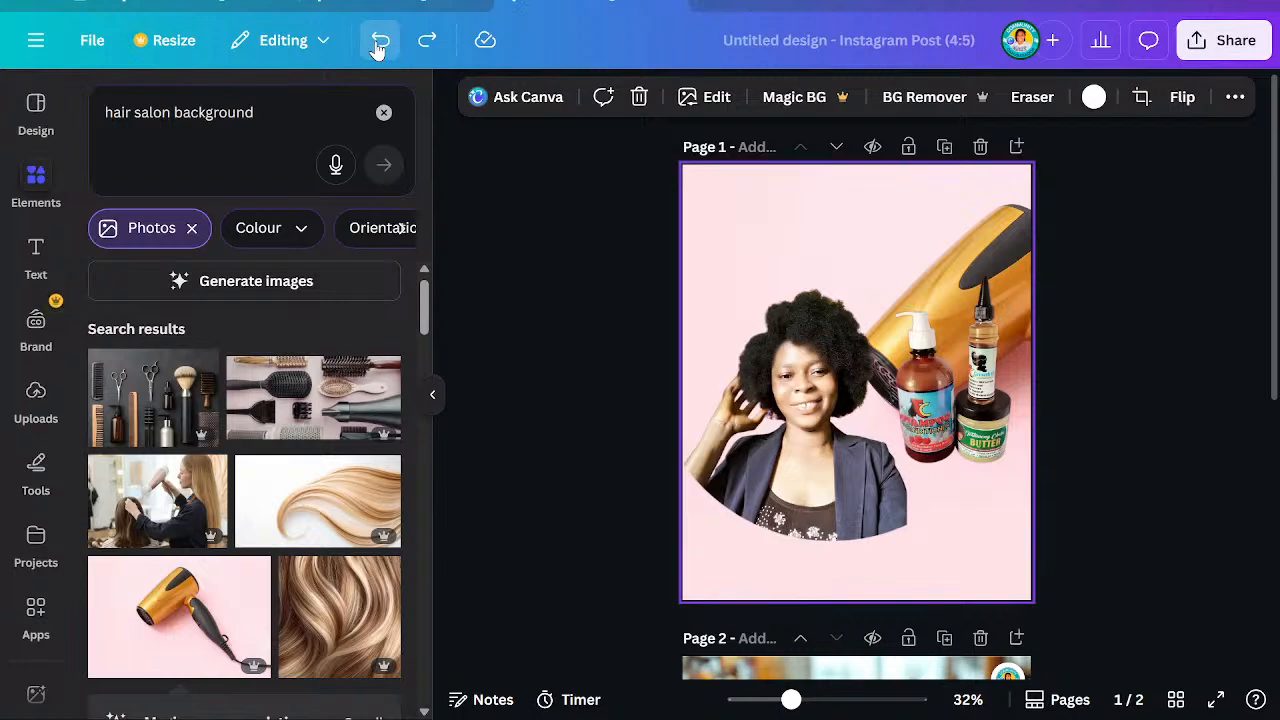
{"action": "left_click", "coordinate": [378, 44]}
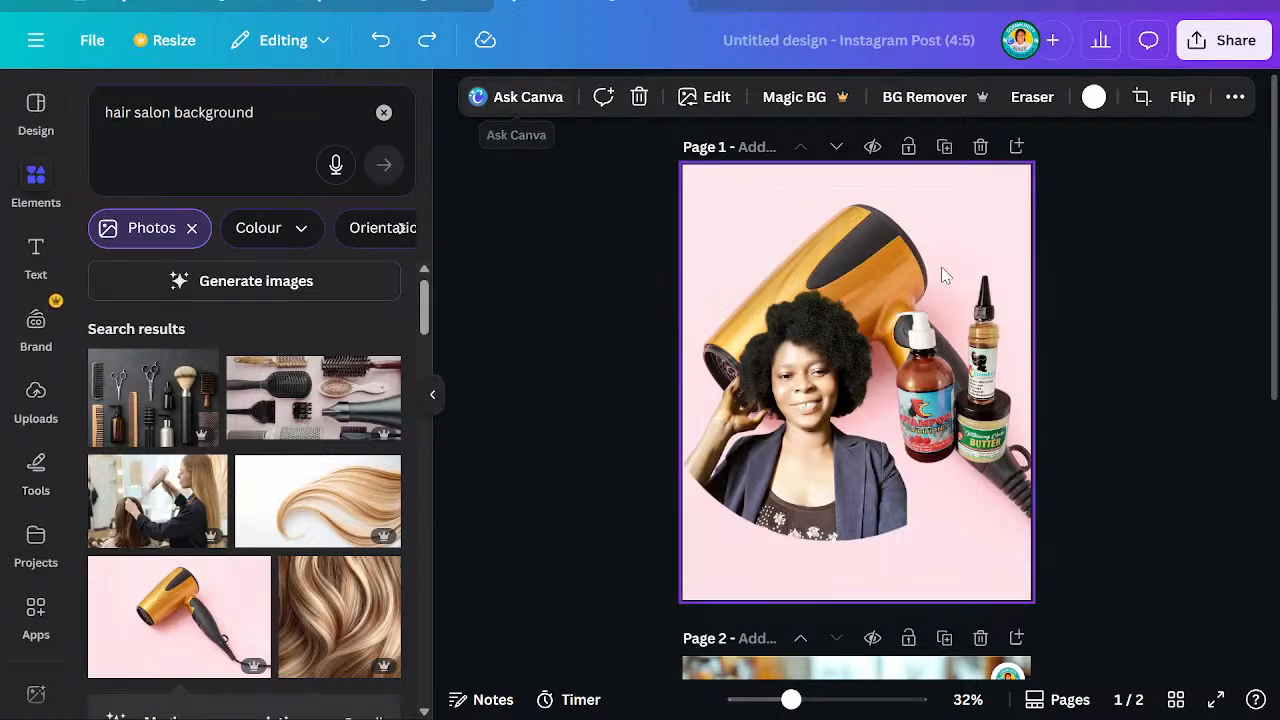
{"action": "double_click", "coordinate": [940, 237]}
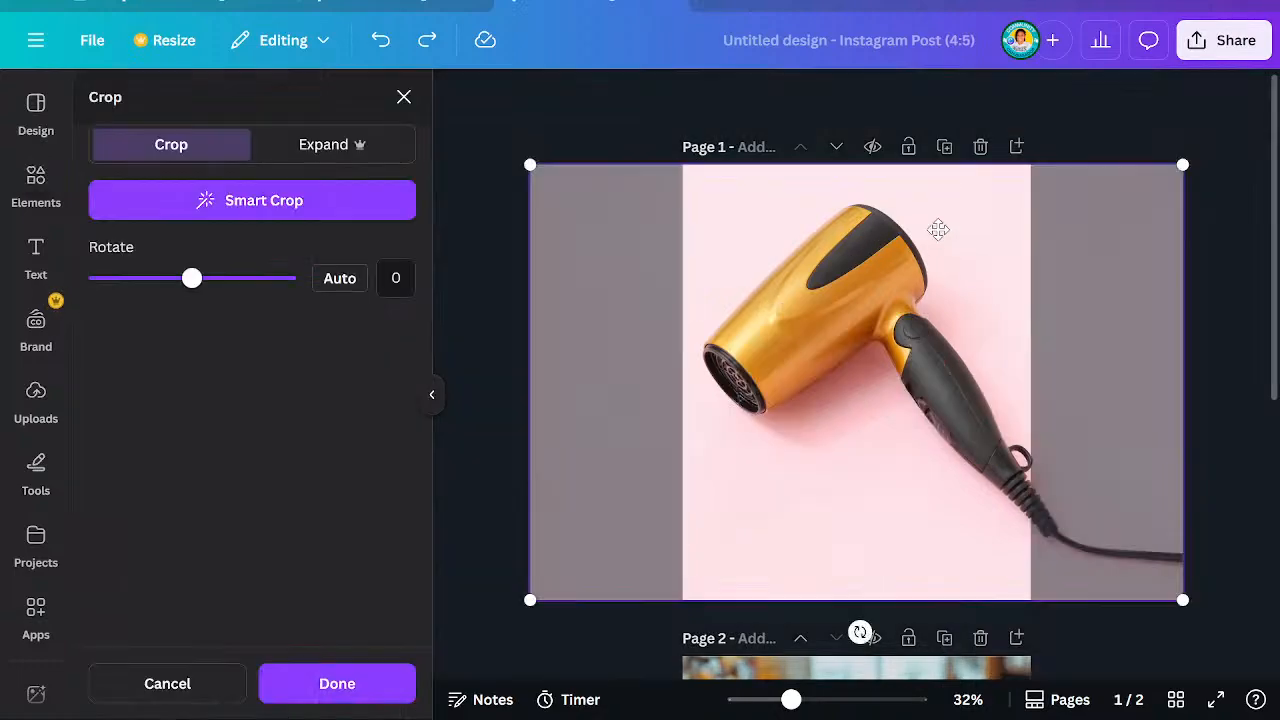
{"action": "left_click", "coordinate": [956, 116]}
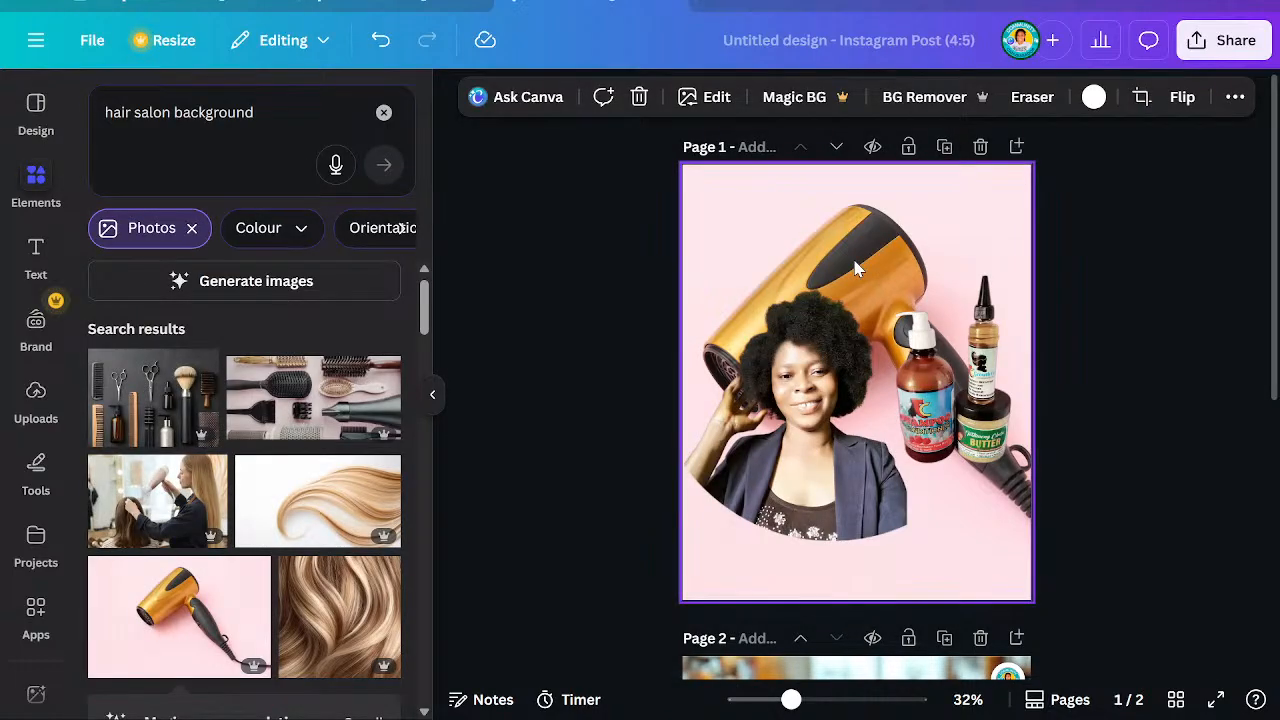
Open the image adjustments for the page 1 background and select only the hair dryer as the area to adjust
{"action": "left_click", "coordinate": [716, 96]}
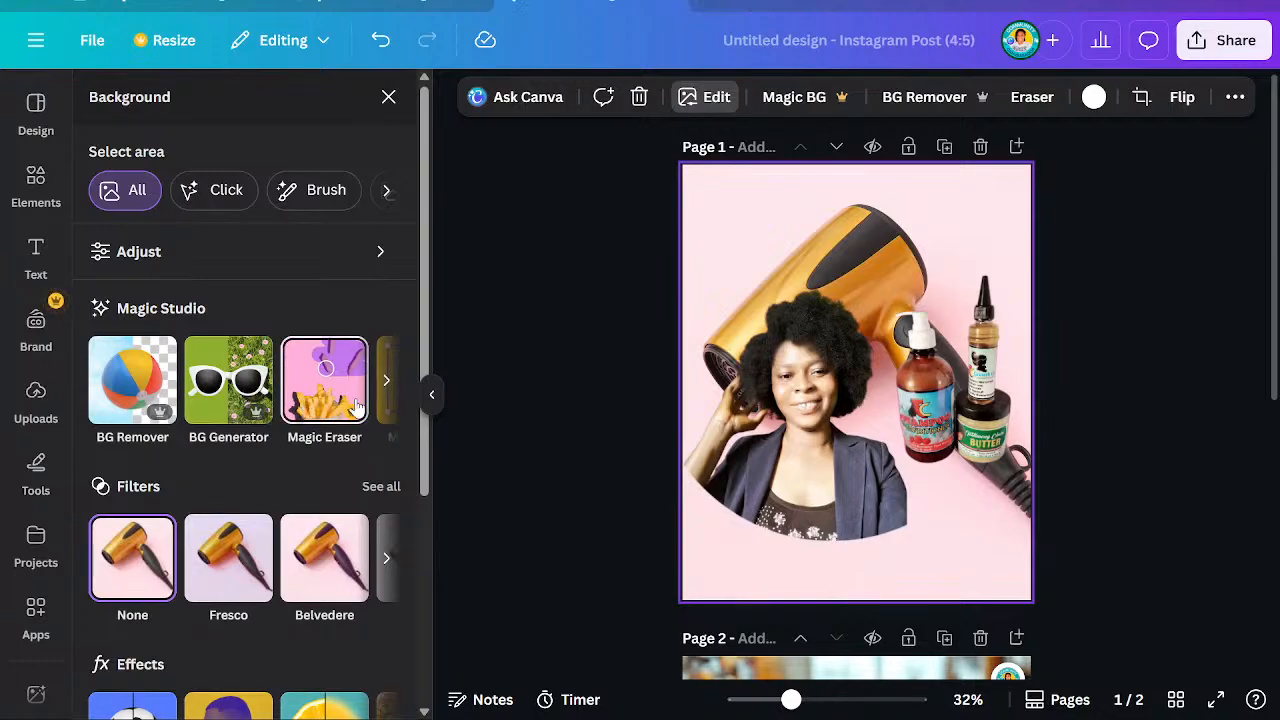
{"action": "left_click", "coordinate": [271, 252]}
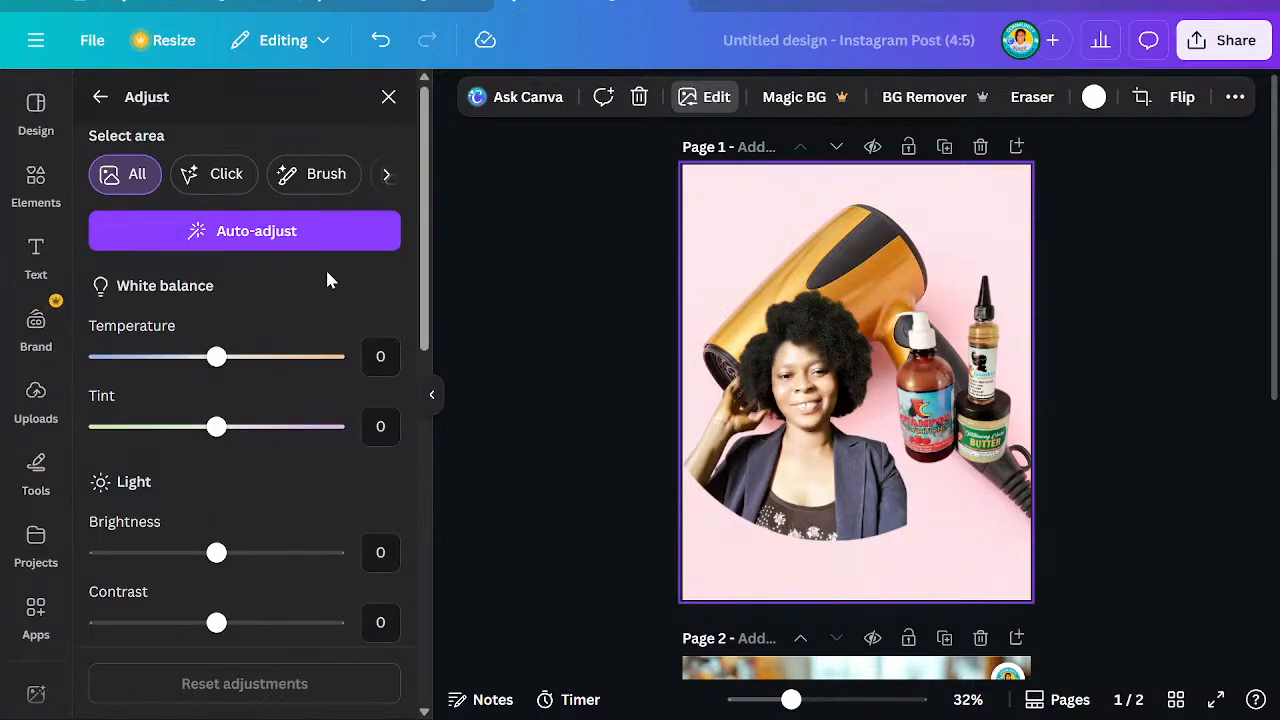
{"action": "left_click", "coordinate": [238, 186]}
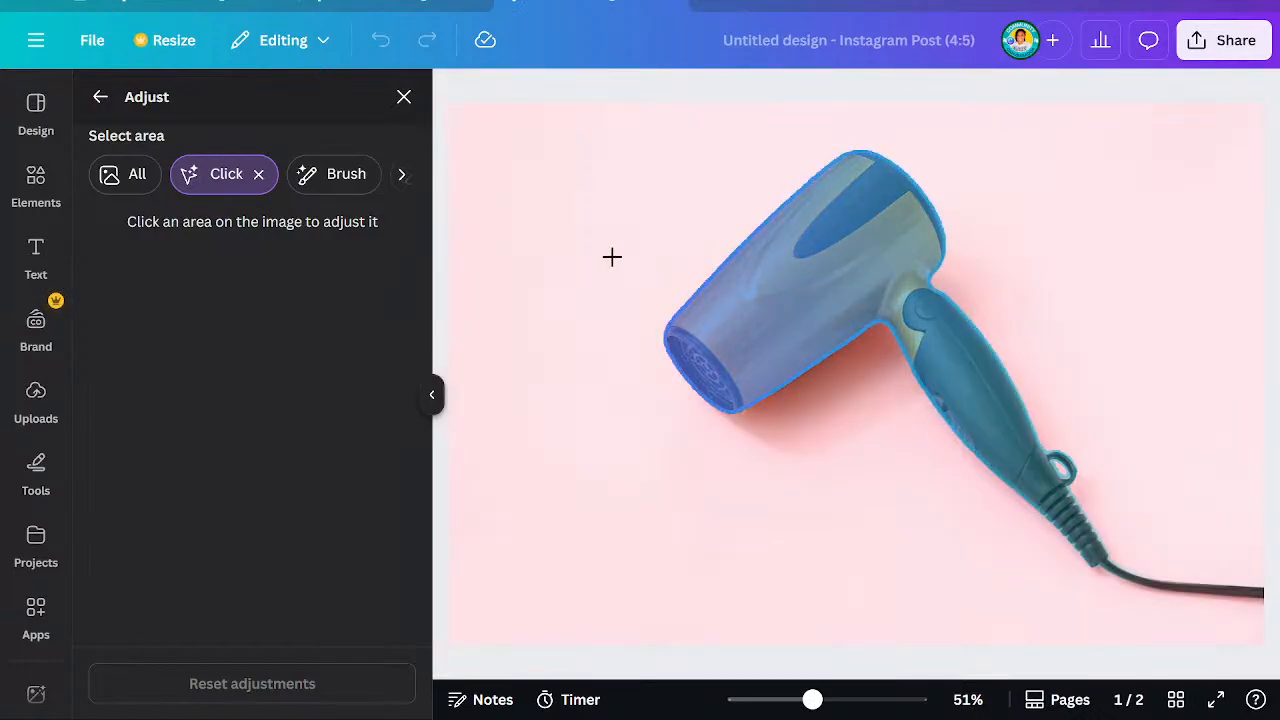
{"action": "left_click", "coordinate": [811, 326]}
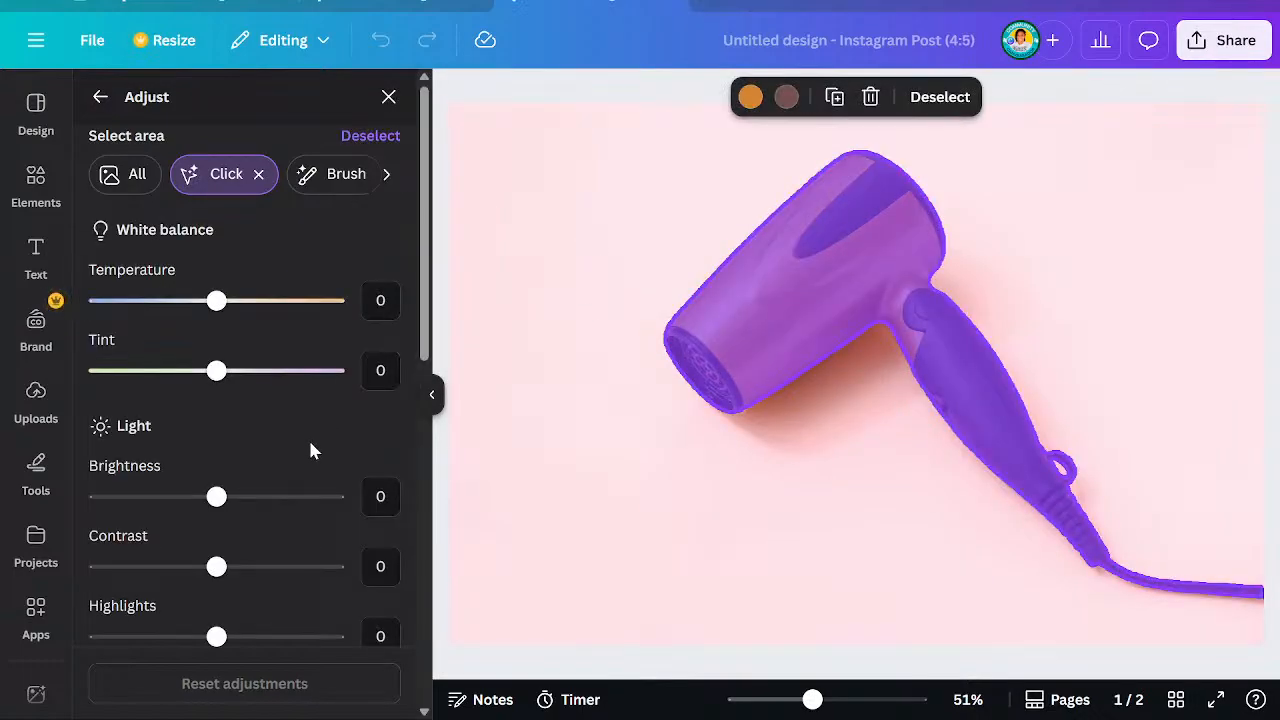
Set the sharpness of the selected hair dryer to -100
{"action": "scroll", "coordinate": [310, 450], "scroll_direction": "down", "scroll_amount": 6}
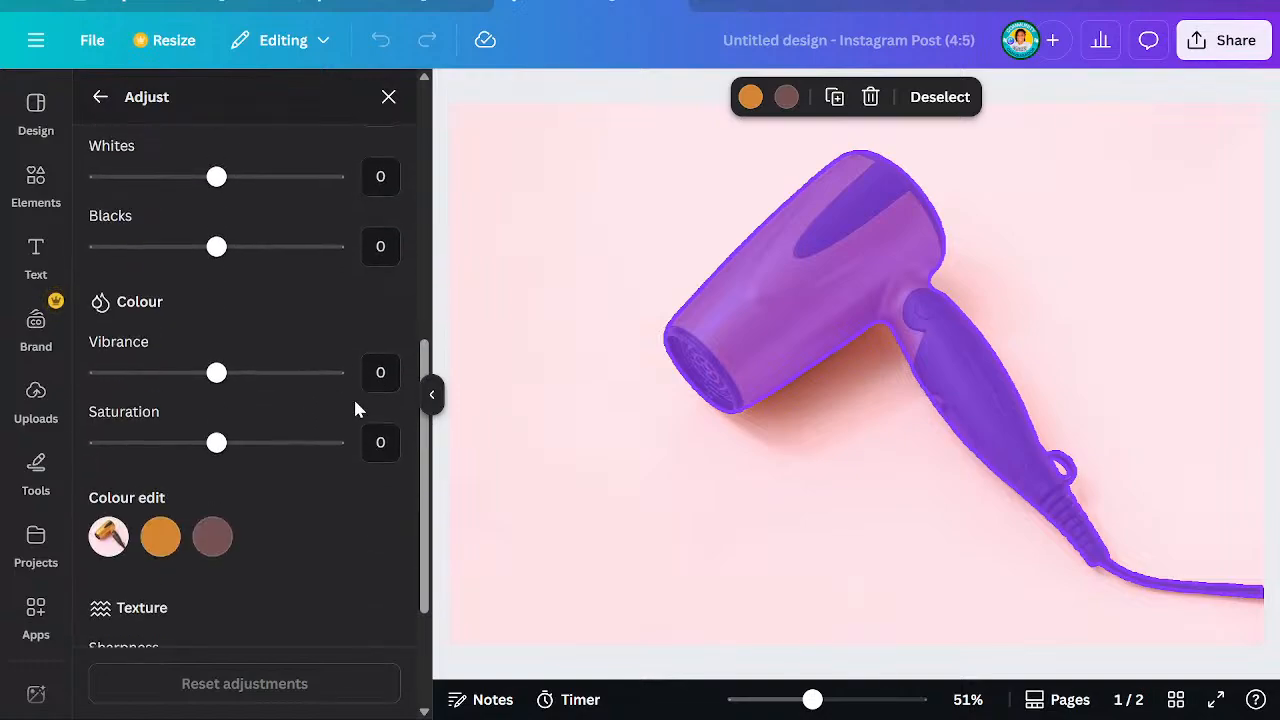
{"action": "scroll", "coordinate": [356, 400], "scroll_direction": "down", "scroll_amount": 1}
{"action": "scroll", "coordinate": [358, 396], "scroll_direction": "down", "scroll_amount": 1}
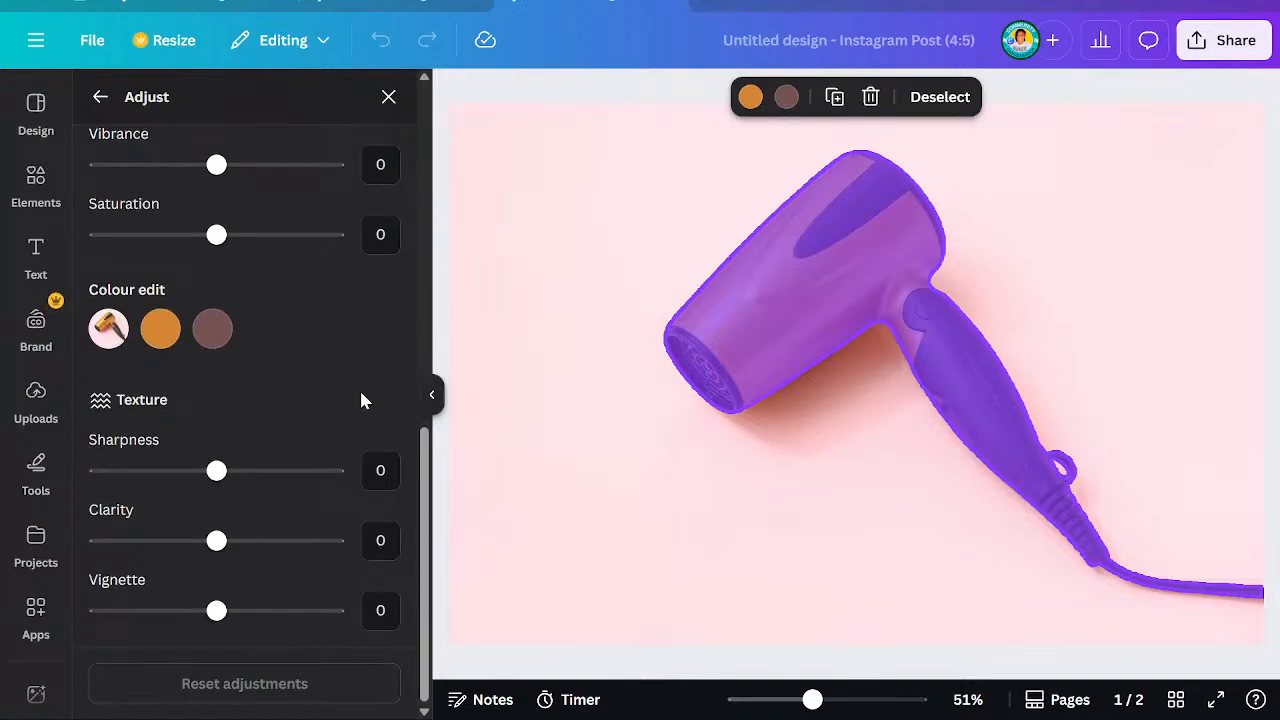
{"action": "scroll", "coordinate": [160, 478], "scroll_direction": "up", "scroll_amount": 2}
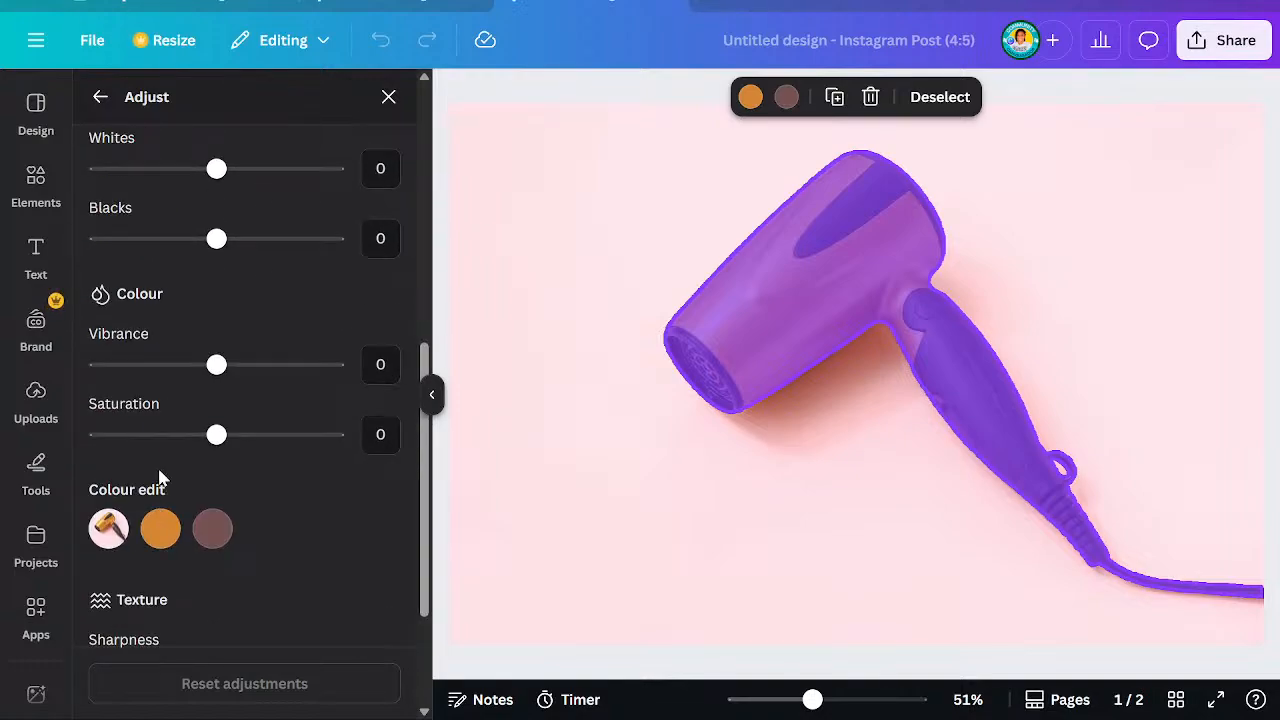
{"action": "scroll", "coordinate": [280, 430], "scroll_direction": "down", "scroll_amount": 2}
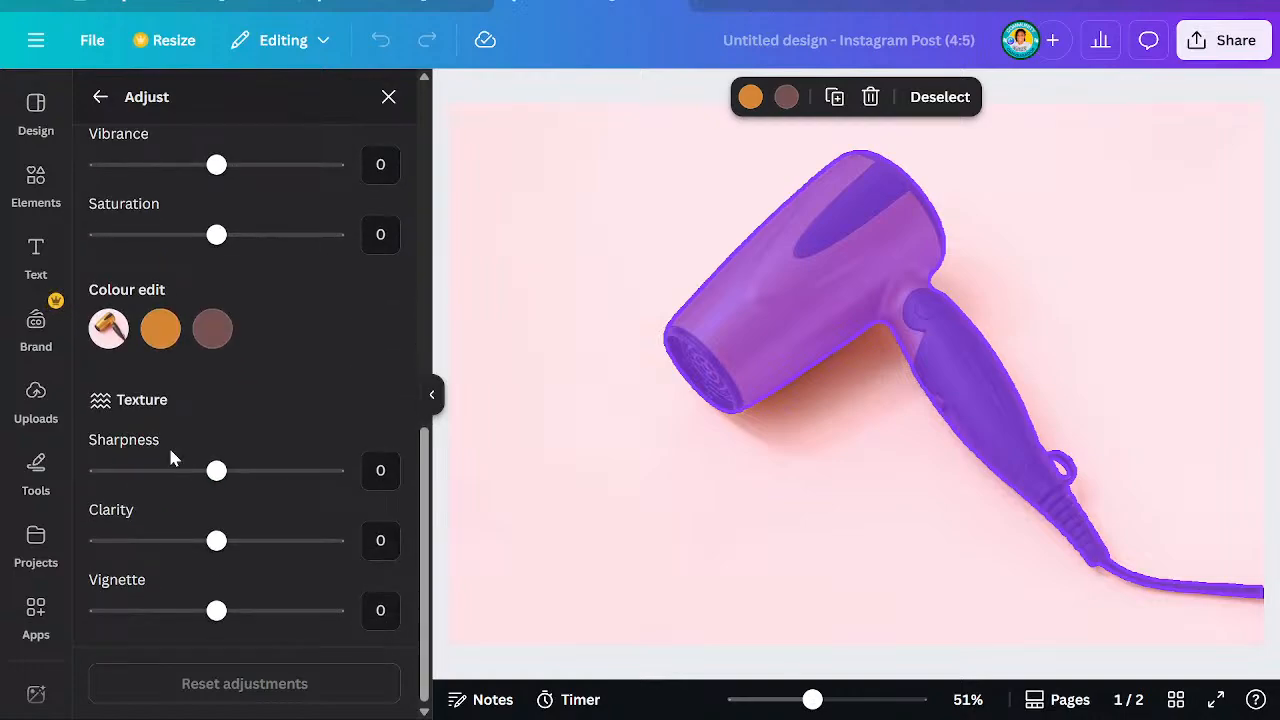
{"action": "left_click", "coordinate": [135, 472]}
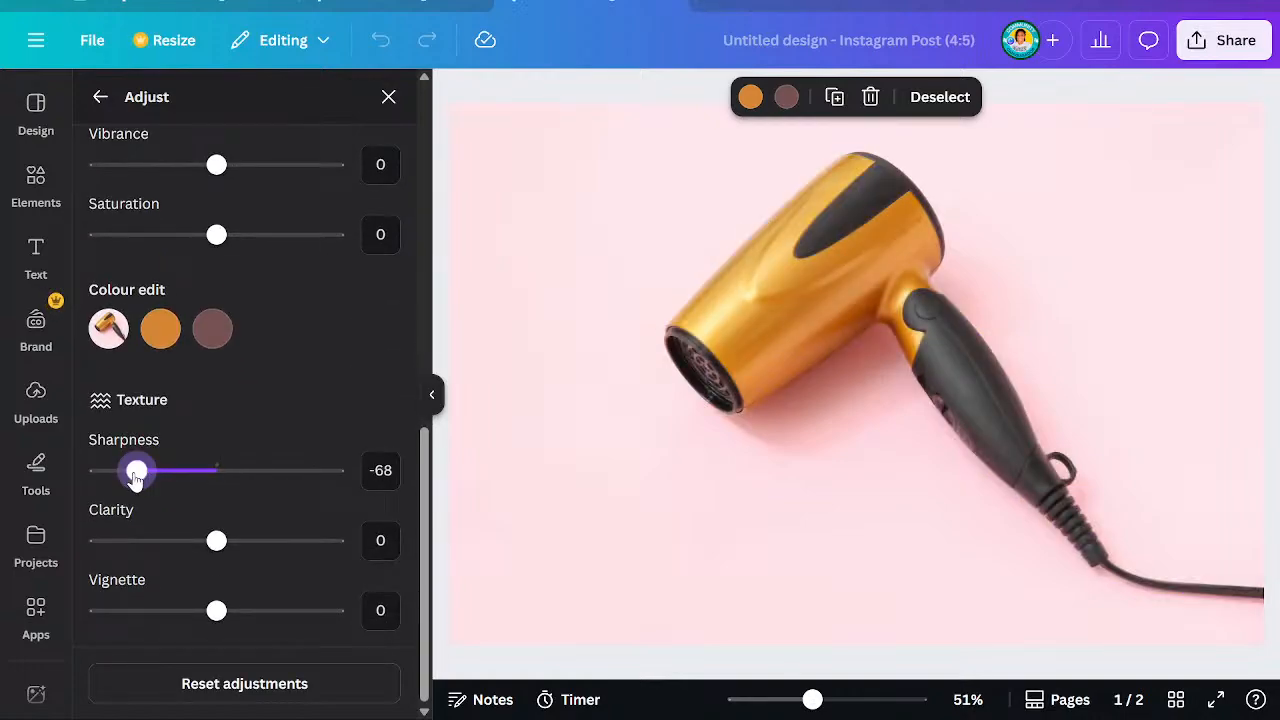
{"action": "left_click", "coordinate": [110, 476]}
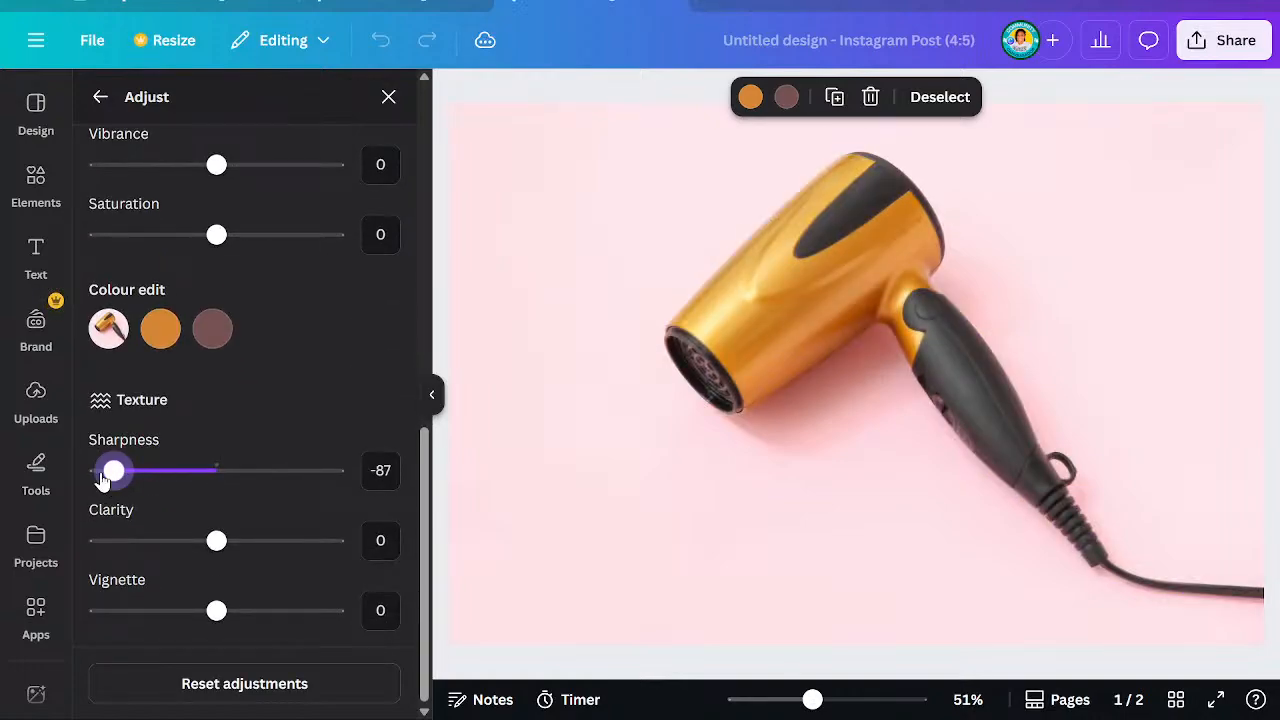
{"action": "left_click_drag", "start_coordinate": [103, 479], "coordinate": [77, 477]}
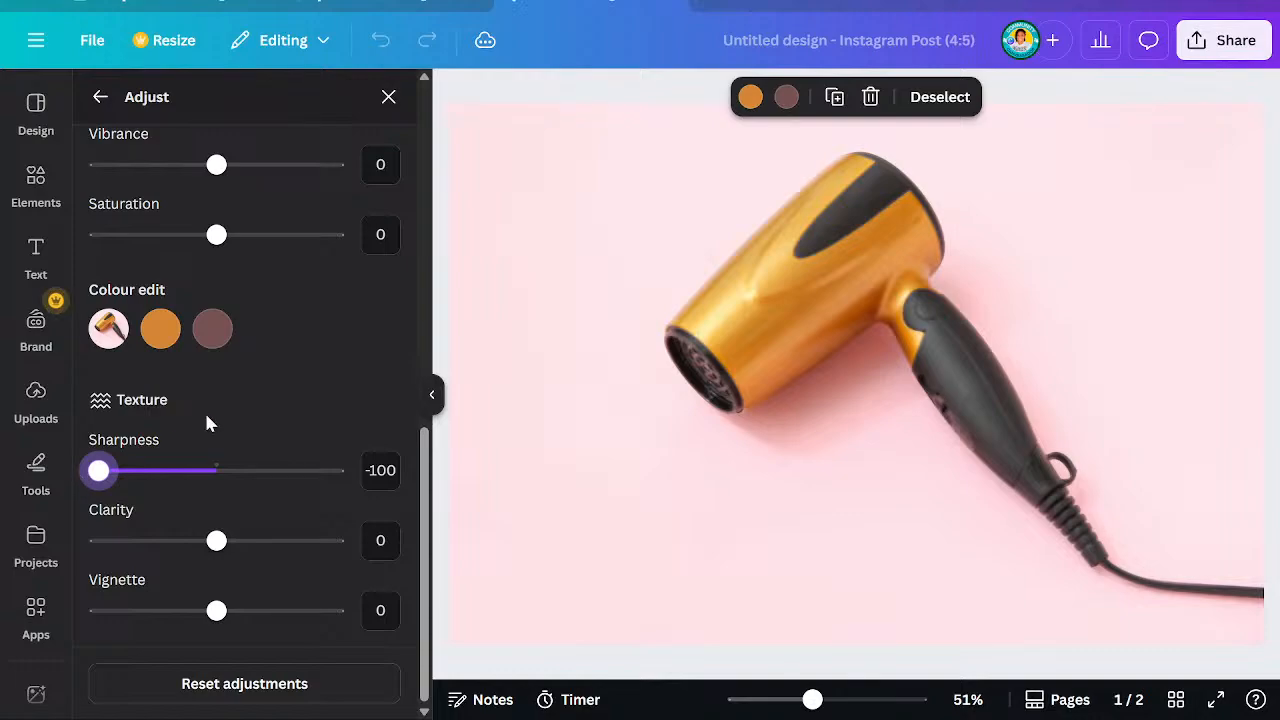
Set the clarity of the selected hair dryer to -86
{"action": "scroll", "coordinate": [230, 405], "scroll_direction": "up", "scroll_amount": 4}
{"action": "scroll", "coordinate": [241, 405], "scroll_direction": "down", "scroll_amount": 4}
{"action": "left_click", "coordinate": [115, 540]}
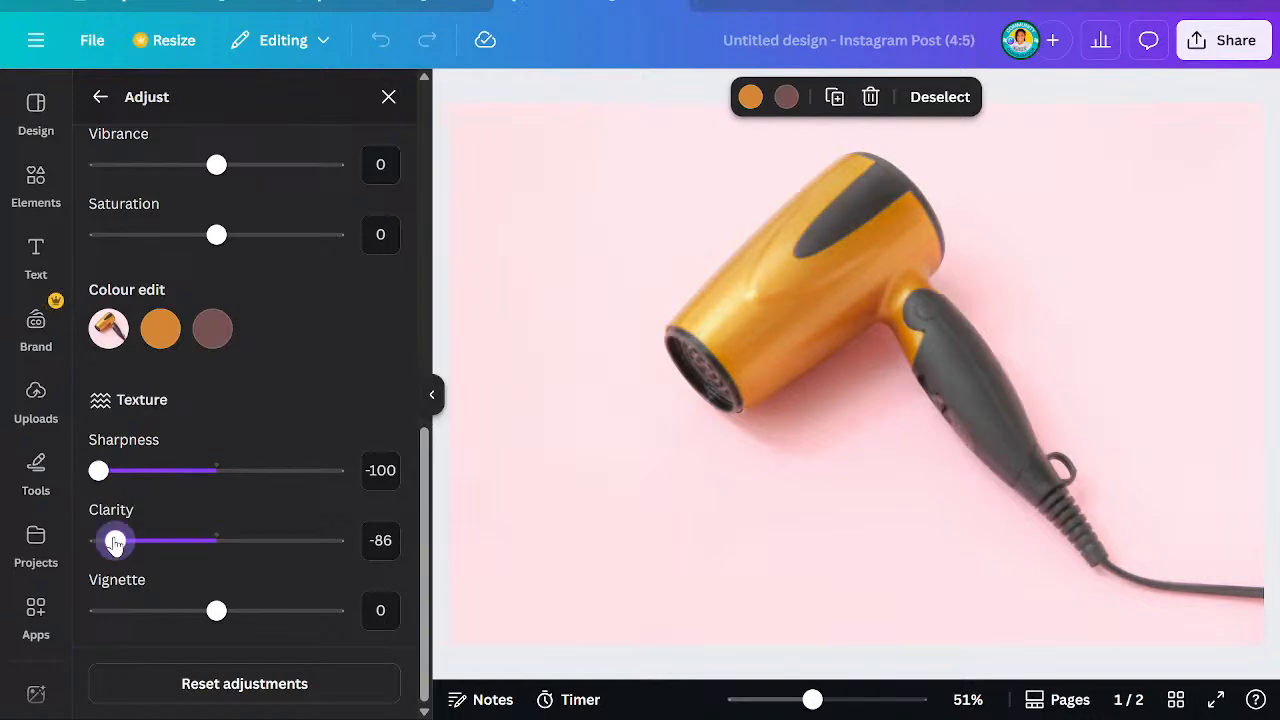
{"action": "scroll", "coordinate": [328, 393], "scroll_direction": "up", "scroll_amount": 2}
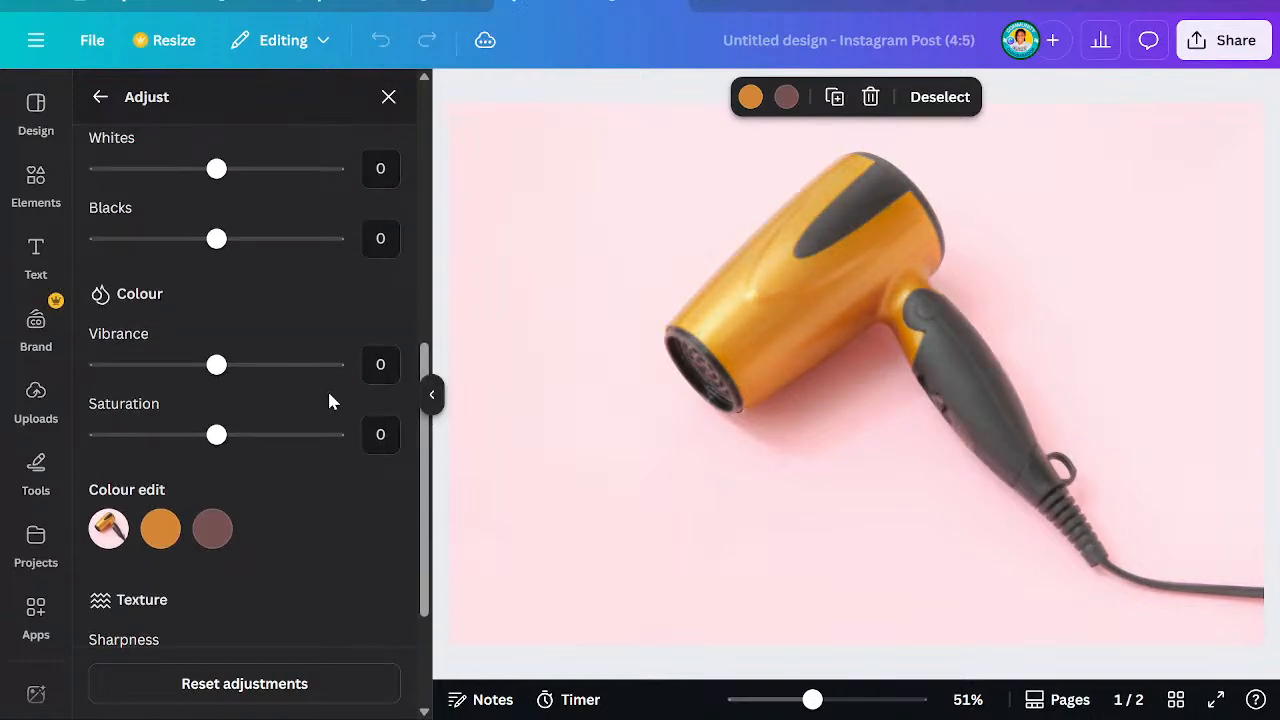
{"action": "scroll", "coordinate": [262, 399], "scroll_direction": "up", "scroll_amount": 5}
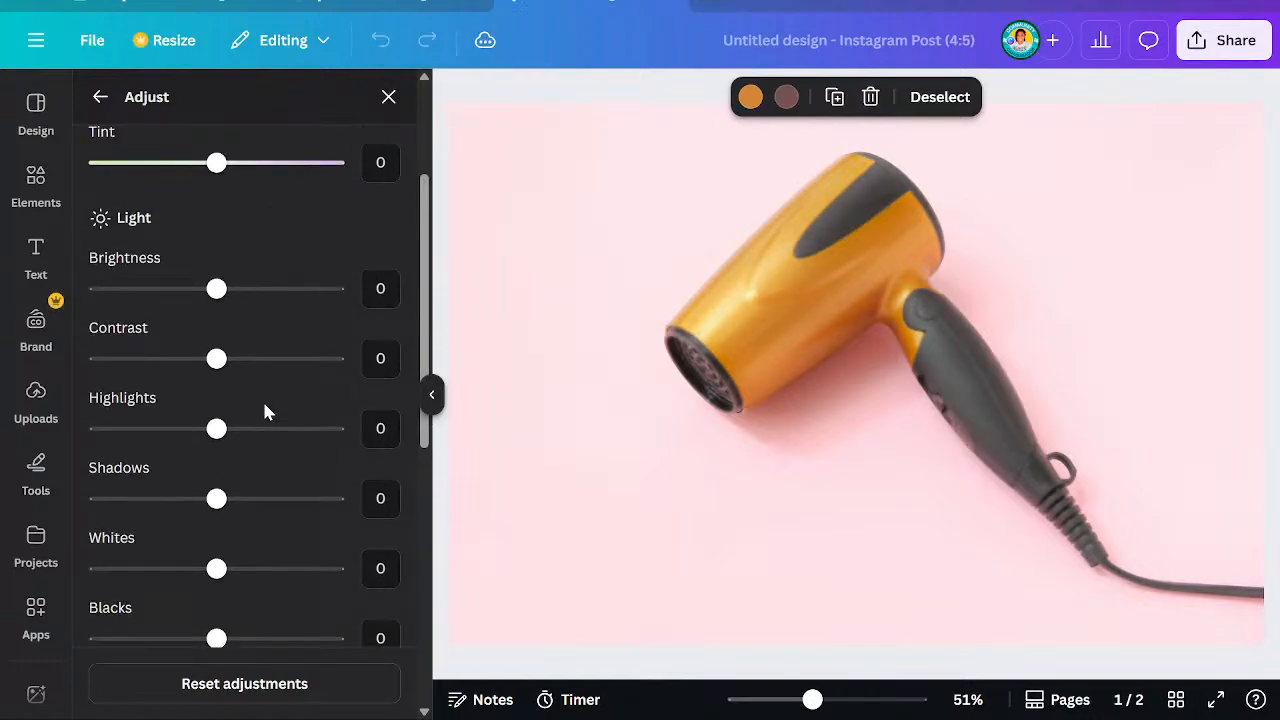
{"action": "scroll", "coordinate": [267, 381], "scroll_direction": "up", "scroll_amount": 1}
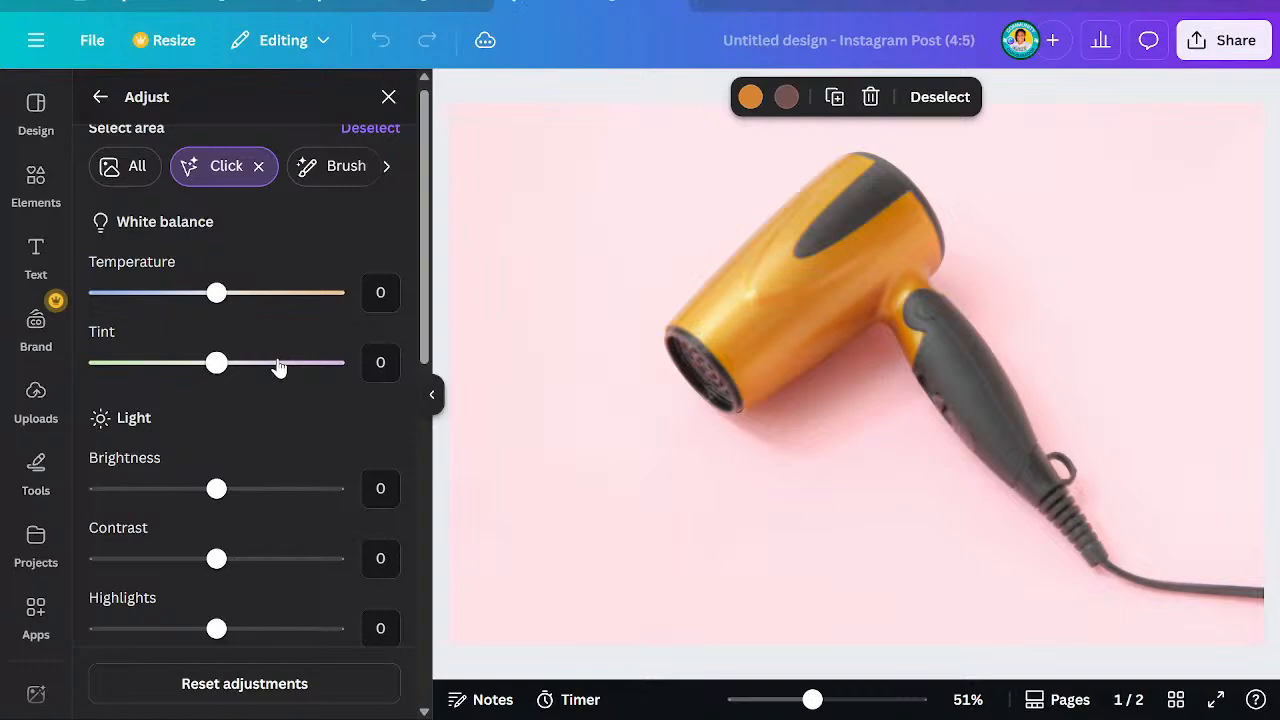
Clear the selected hair dryer area, leave the image adjustments and hide the photo search results
{"action": "left_click", "coordinate": [386, 174]}
{"action": "left_click", "coordinate": [393, 138]}
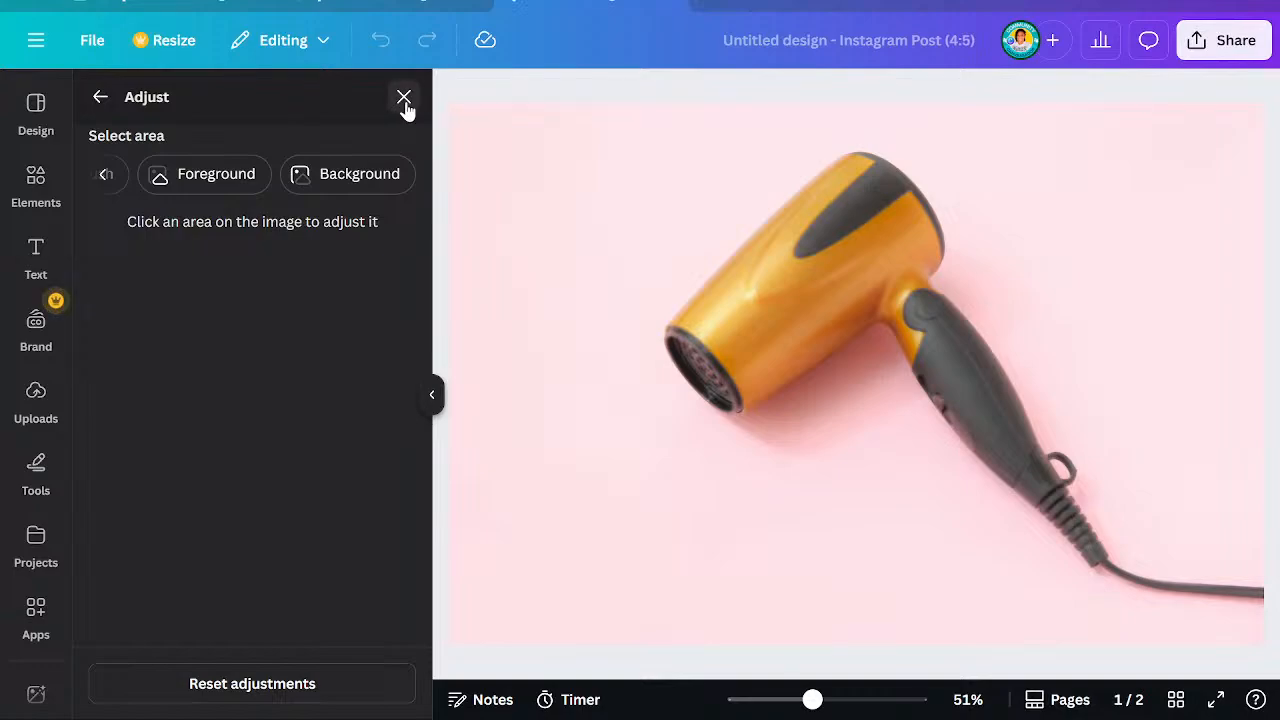
{"action": "left_click", "coordinate": [404, 99]}
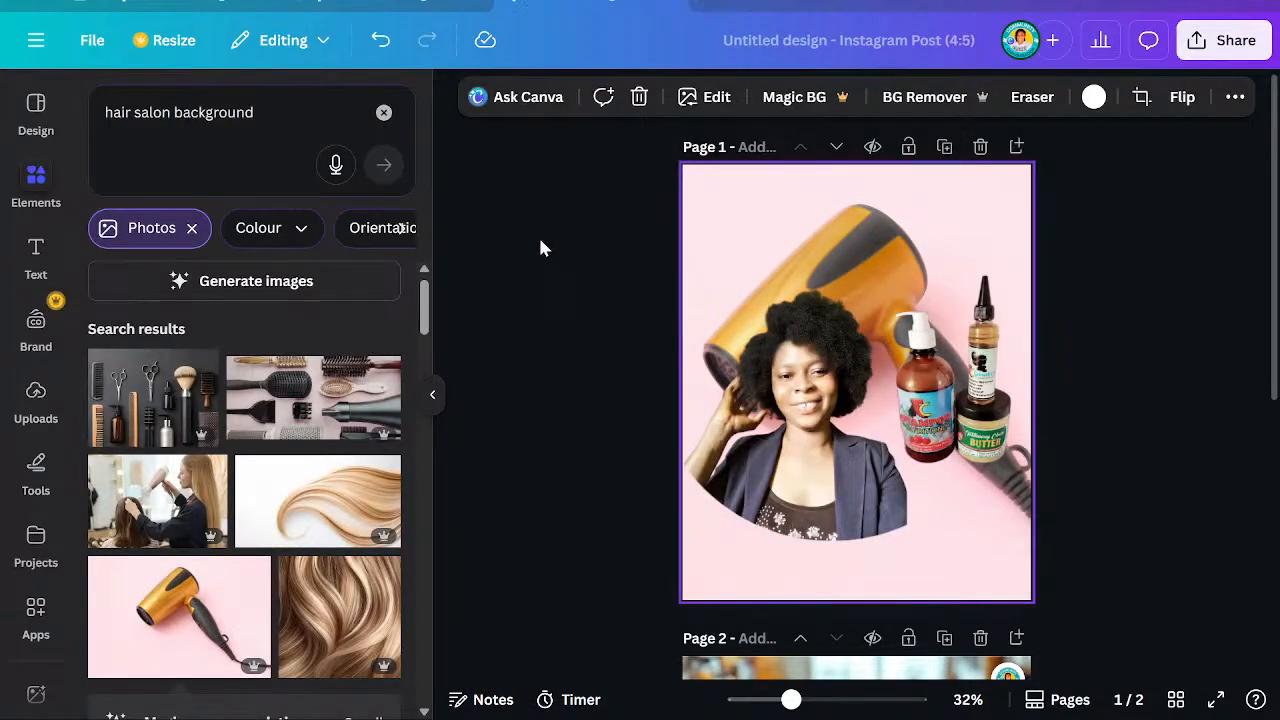
{"action": "left_click", "coordinate": [433, 396]}
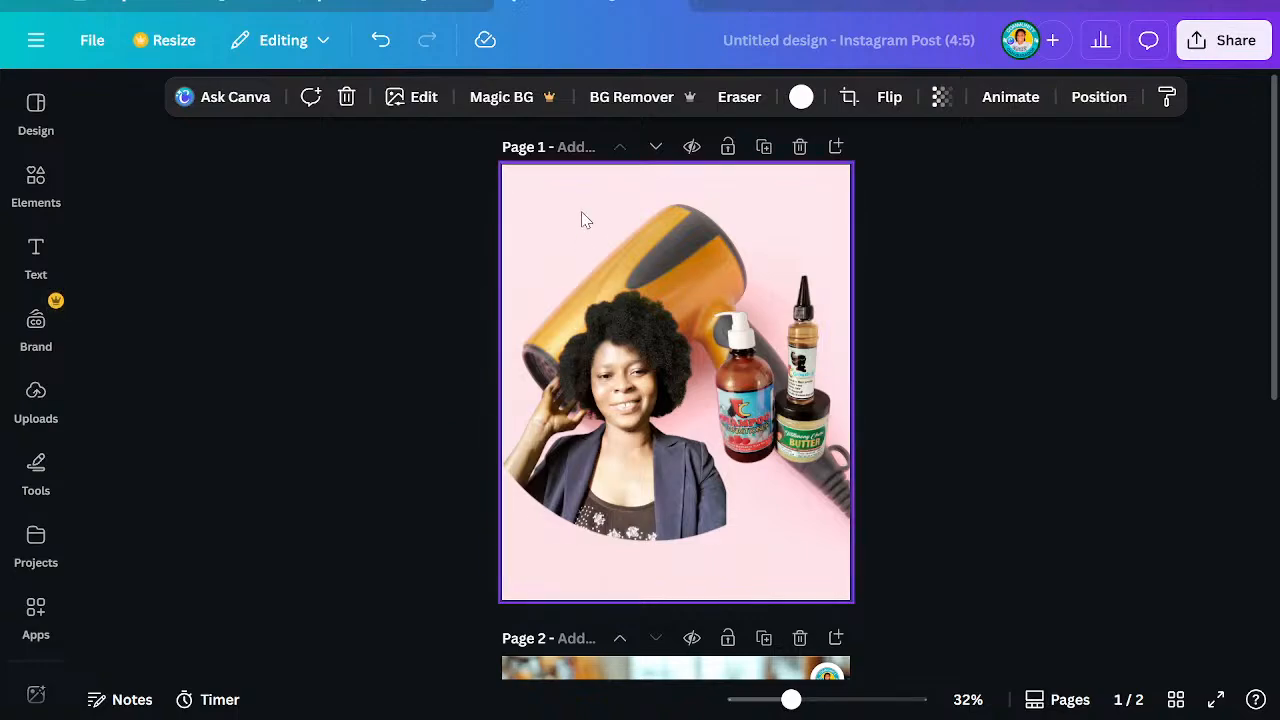
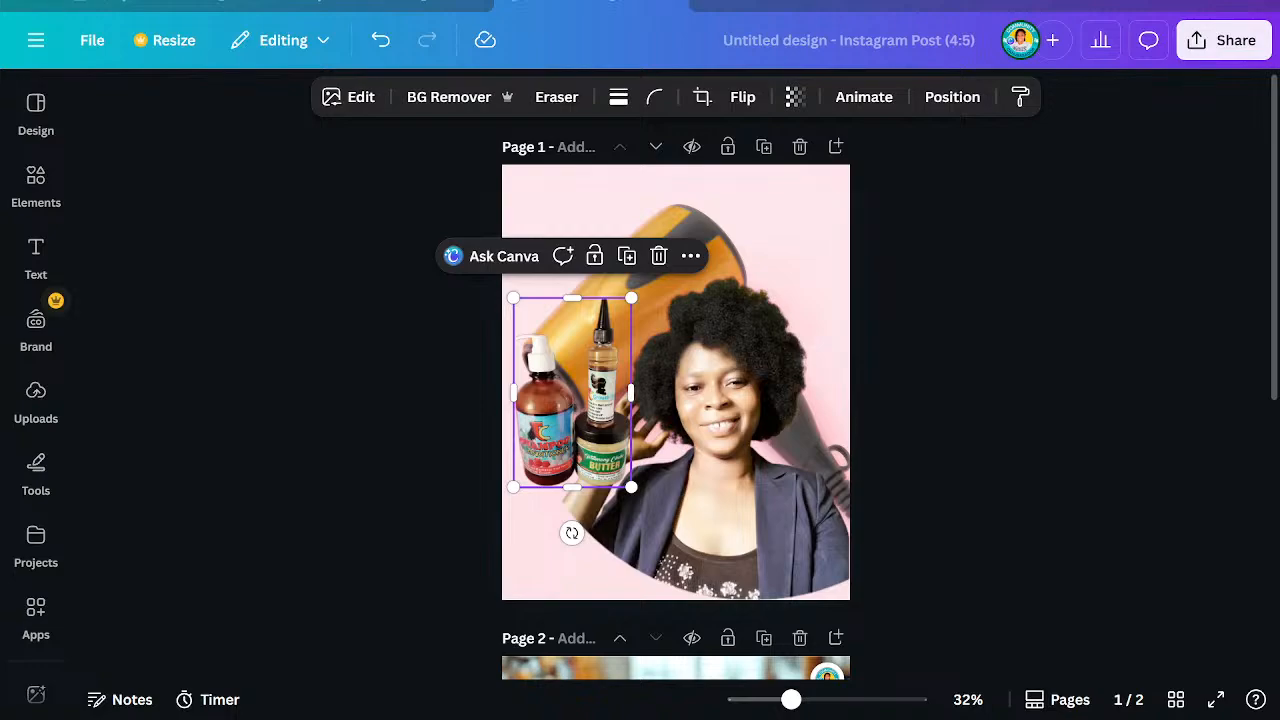
Undo the recent moves and resizing of the woman and the products on page 1
{"action": "left_click", "coordinate": [297, 388]}
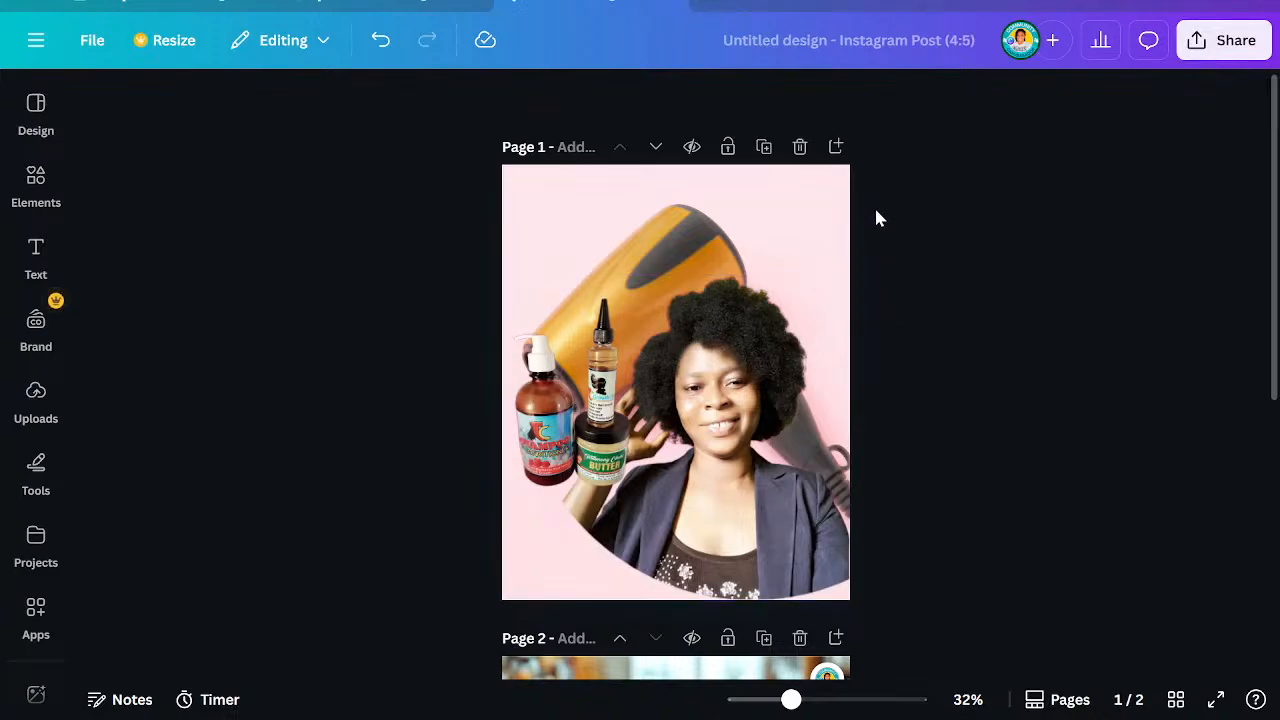
{"action": "left_click", "coordinate": [597, 447]}
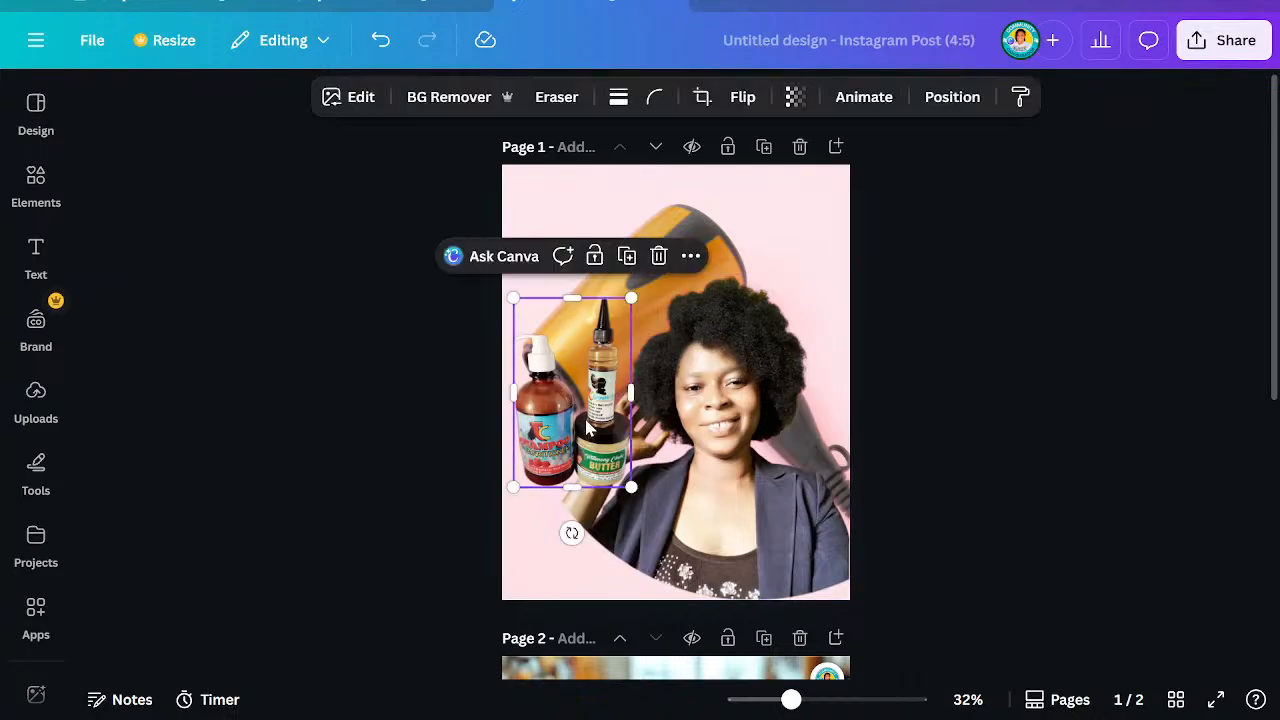
{"action": "left_click", "coordinate": [380, 45]}
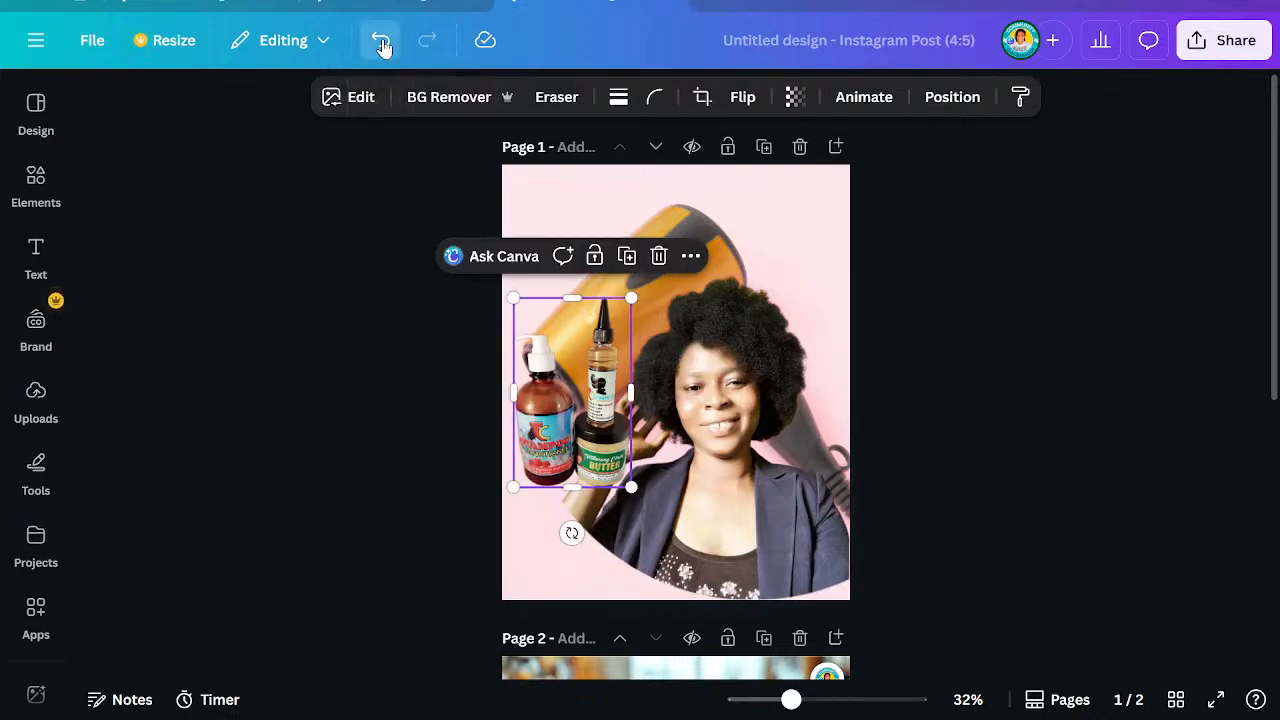
{"action": "left_click", "coordinate": [381, 45]}
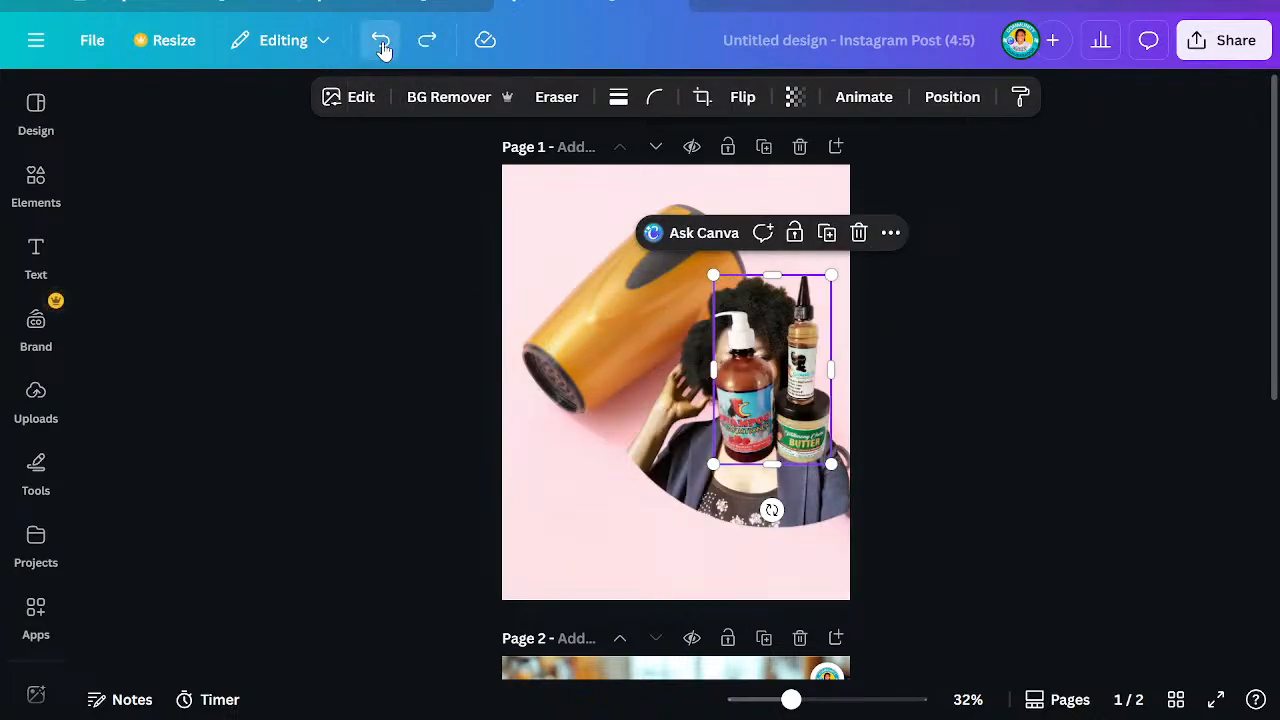
{"action": "left_click", "coordinate": [381, 45]}
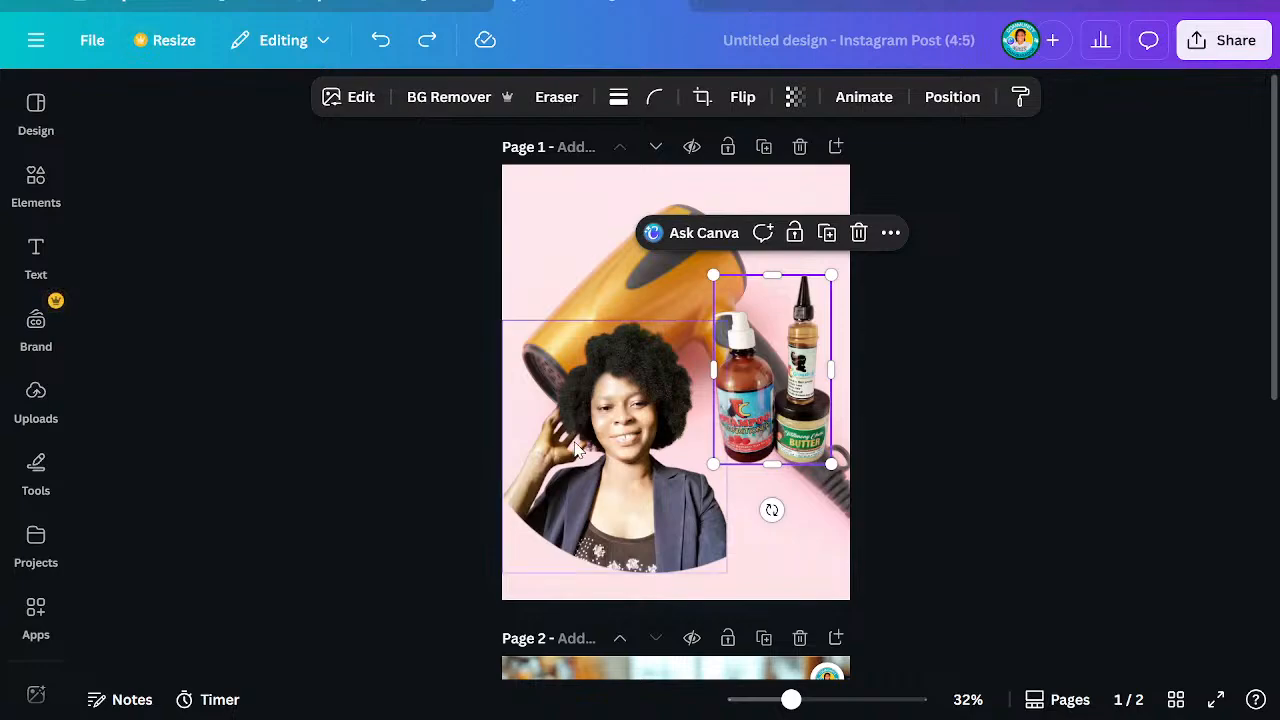
Move the woman to the lower-right corner of page 1 and enlarge her to the full page width
{"action": "left_click_drag", "start_coordinate": [575, 450], "coordinate": [692, 468]}
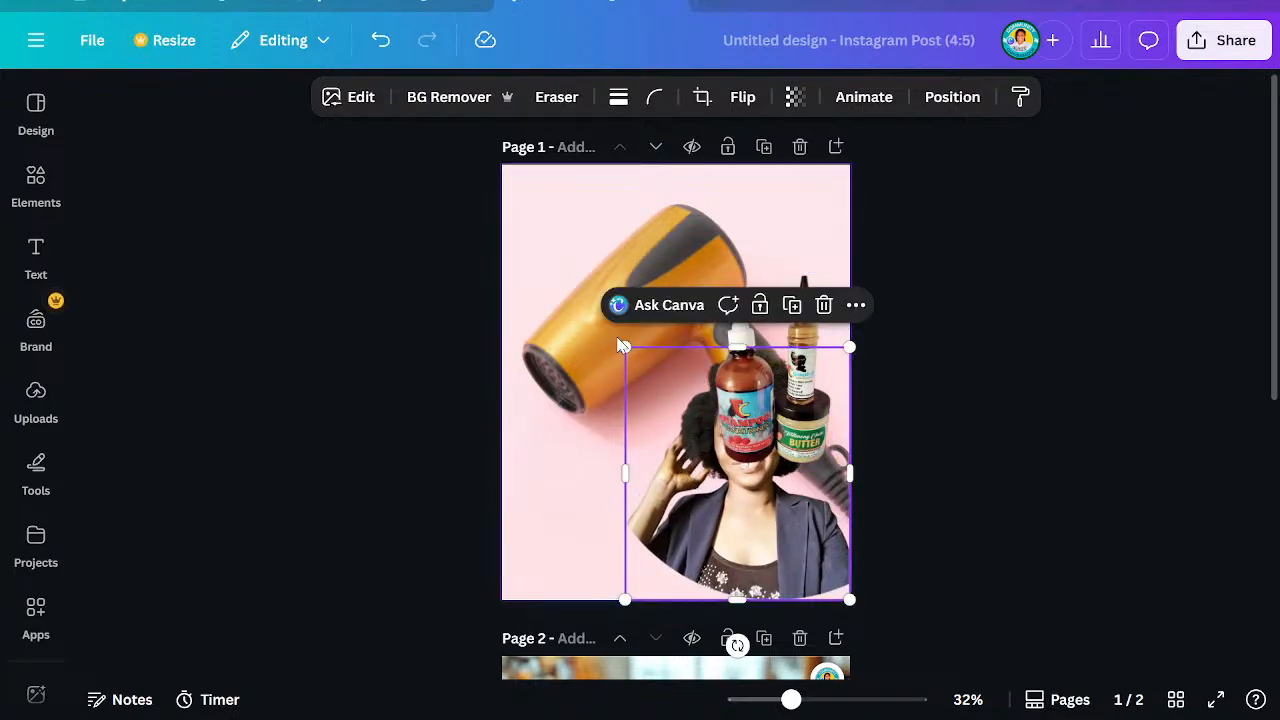
{"action": "key", "text": "Escape"}
{"action": "left_click", "coordinate": [641, 385]}
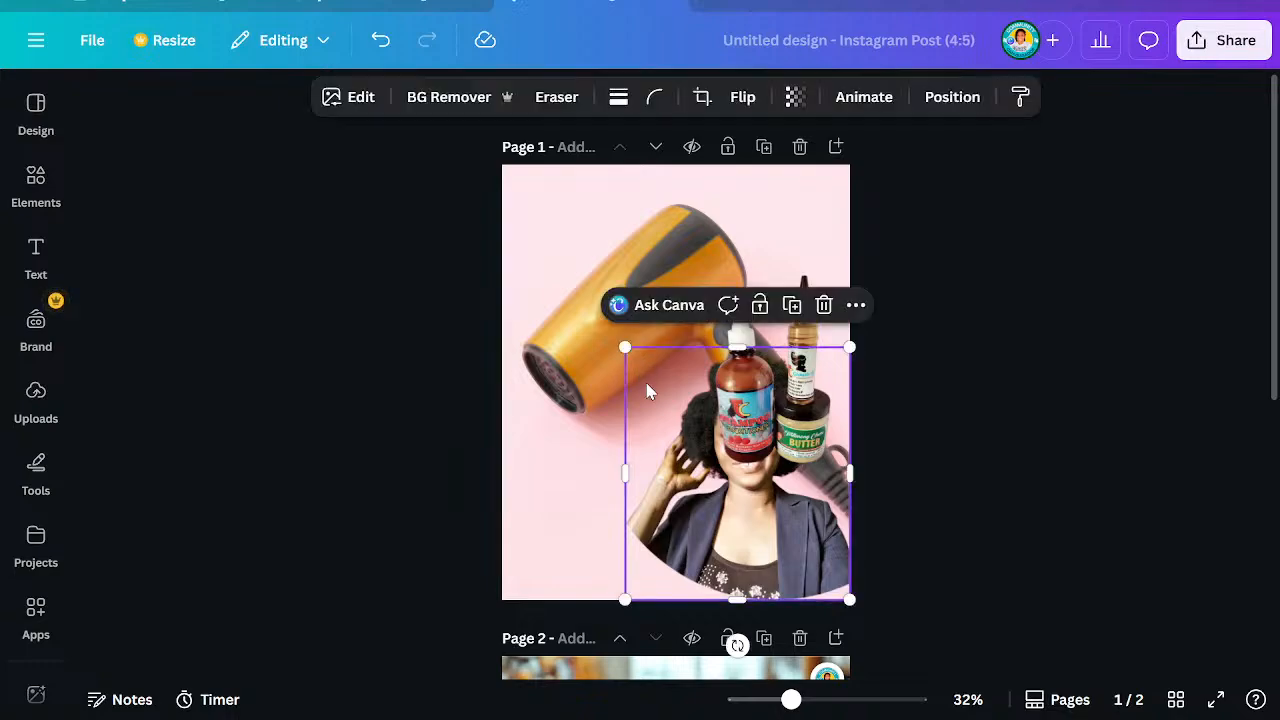
{"action": "left_click_drag", "start_coordinate": [625, 349], "coordinate": [561, 250]}
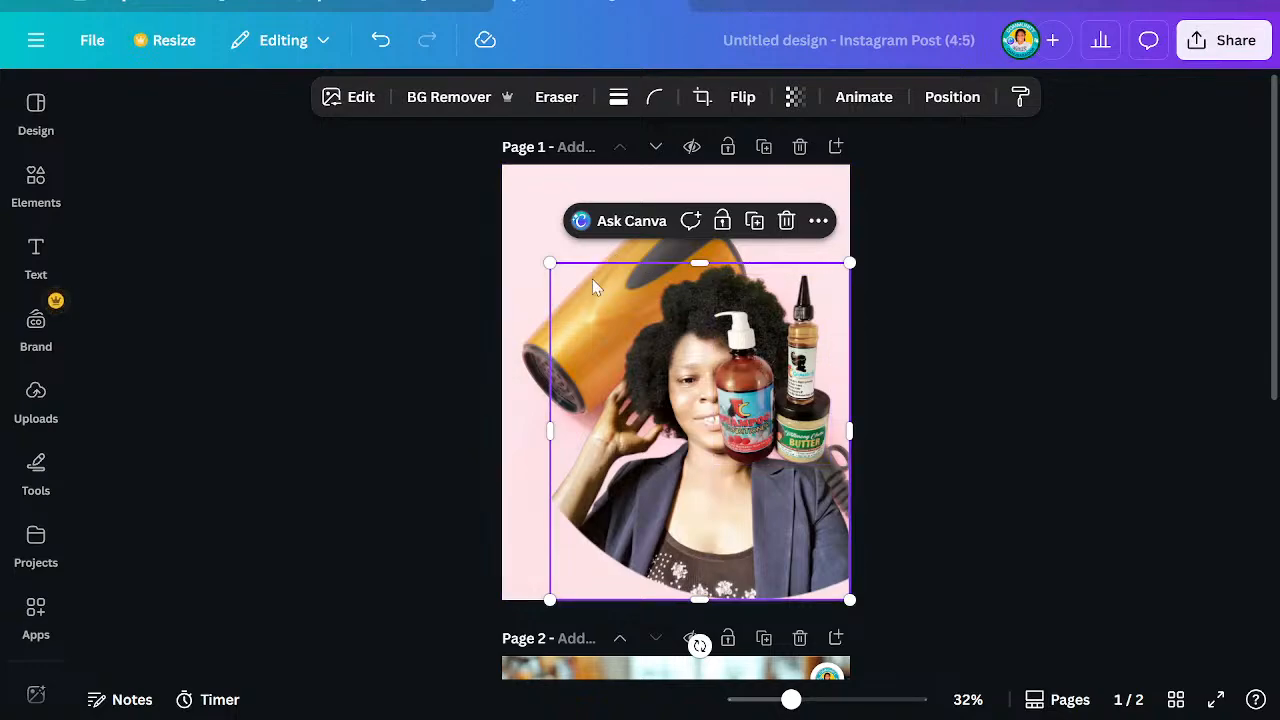
{"action": "left_click_drag", "start_coordinate": [550, 263], "coordinate": [501, 208]}
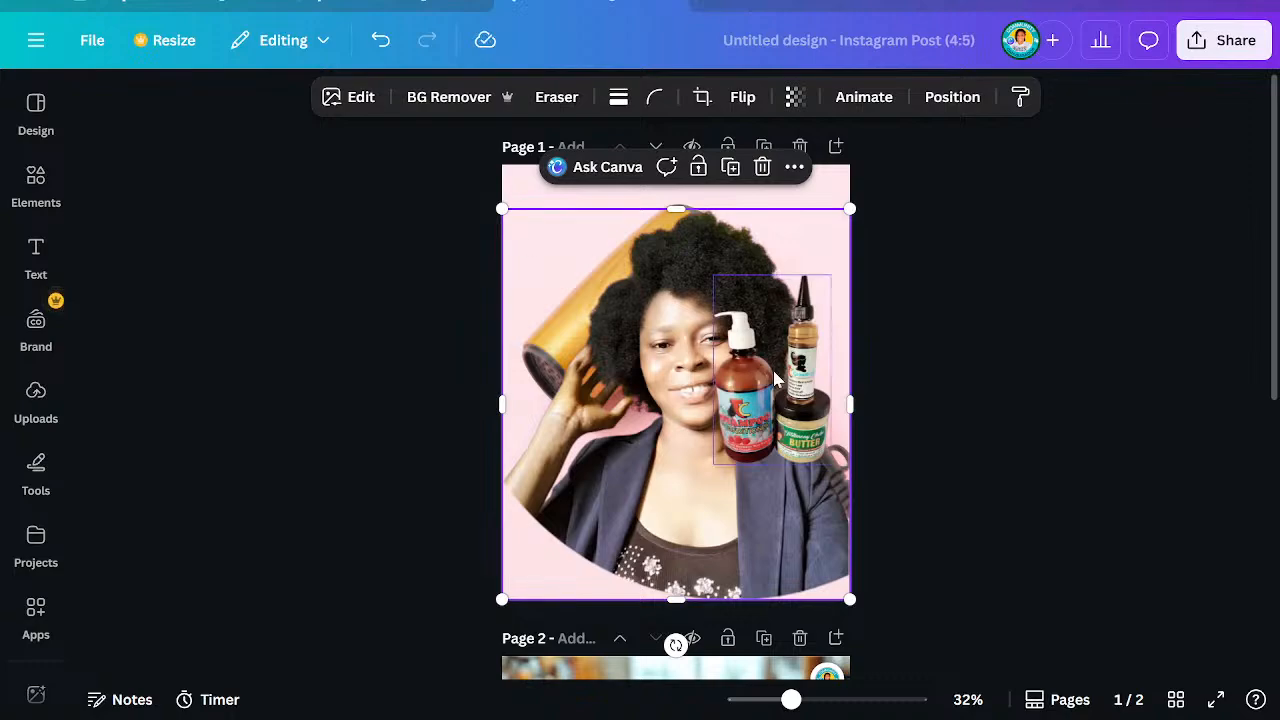
Move the product bottles to the lower-left corner of page 1, in front of the woman
{"action": "left_click", "coordinate": [740, 385]}
{"action": "left_click_drag", "start_coordinate": [740, 385], "coordinate": [566, 500]}
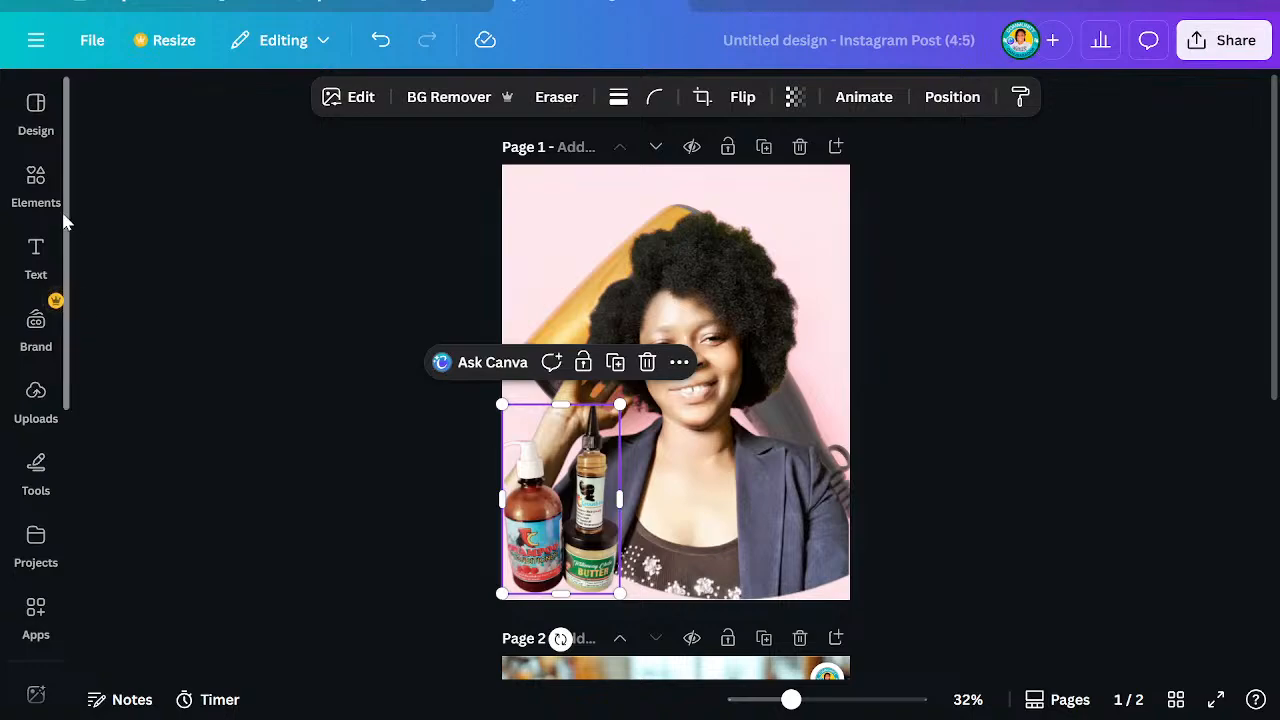
{"action": "left_click", "coordinate": [50, 112]}
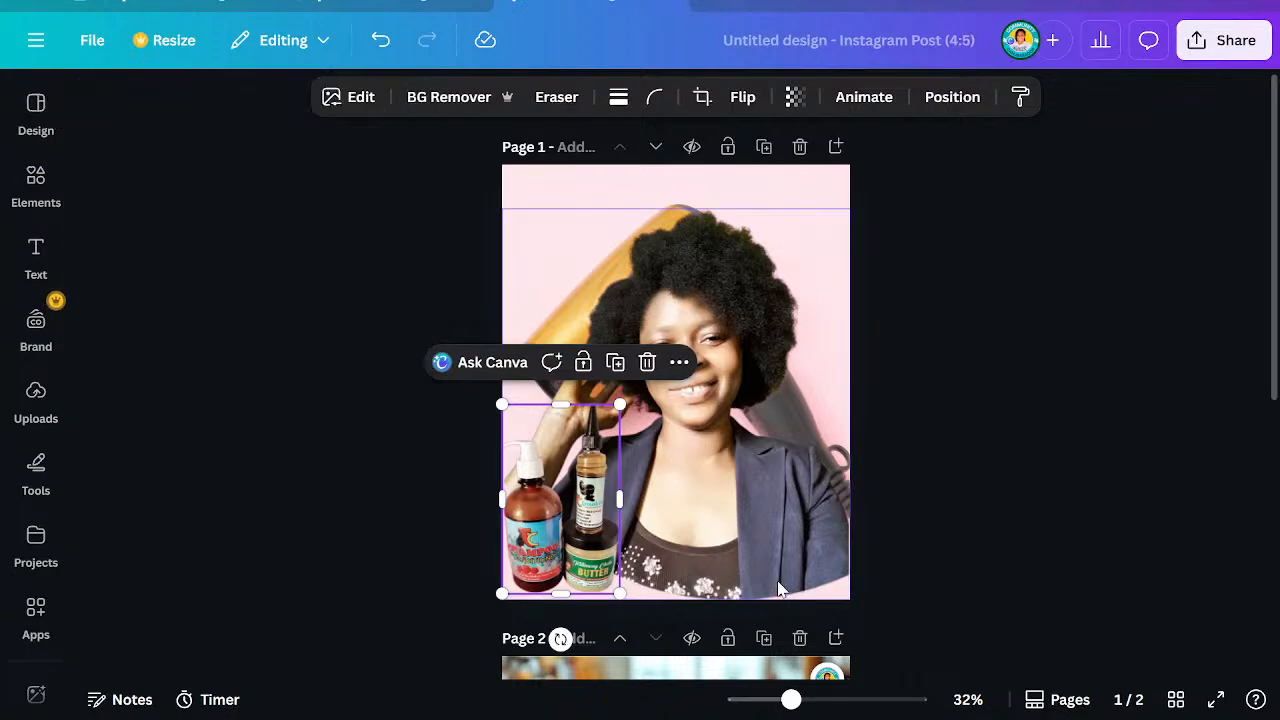
Add a blank page, reorder it to directly follow page 1 and show the page thumbnails
{"action": "left_click", "coordinate": [836, 640]}
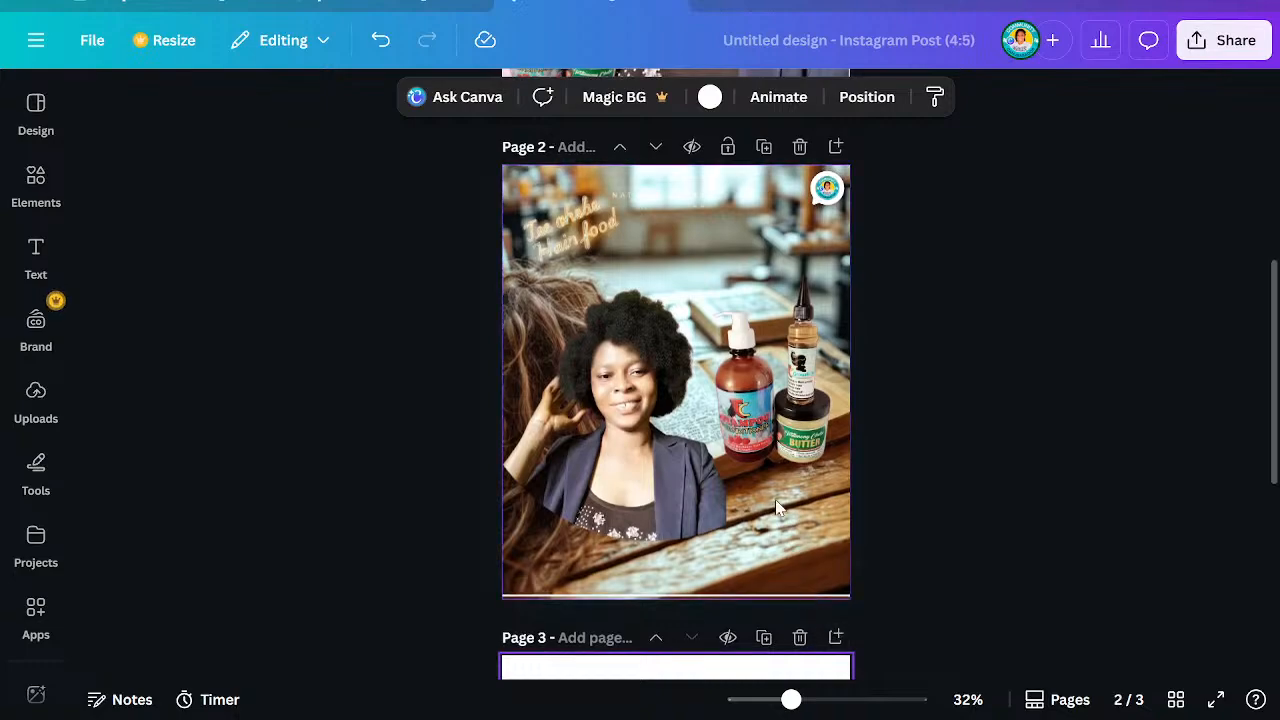
{"action": "left_click", "coordinate": [656, 638]}
{"action": "scroll", "coordinate": [667, 536], "scroll_direction": "down", "scroll_amount": 6}
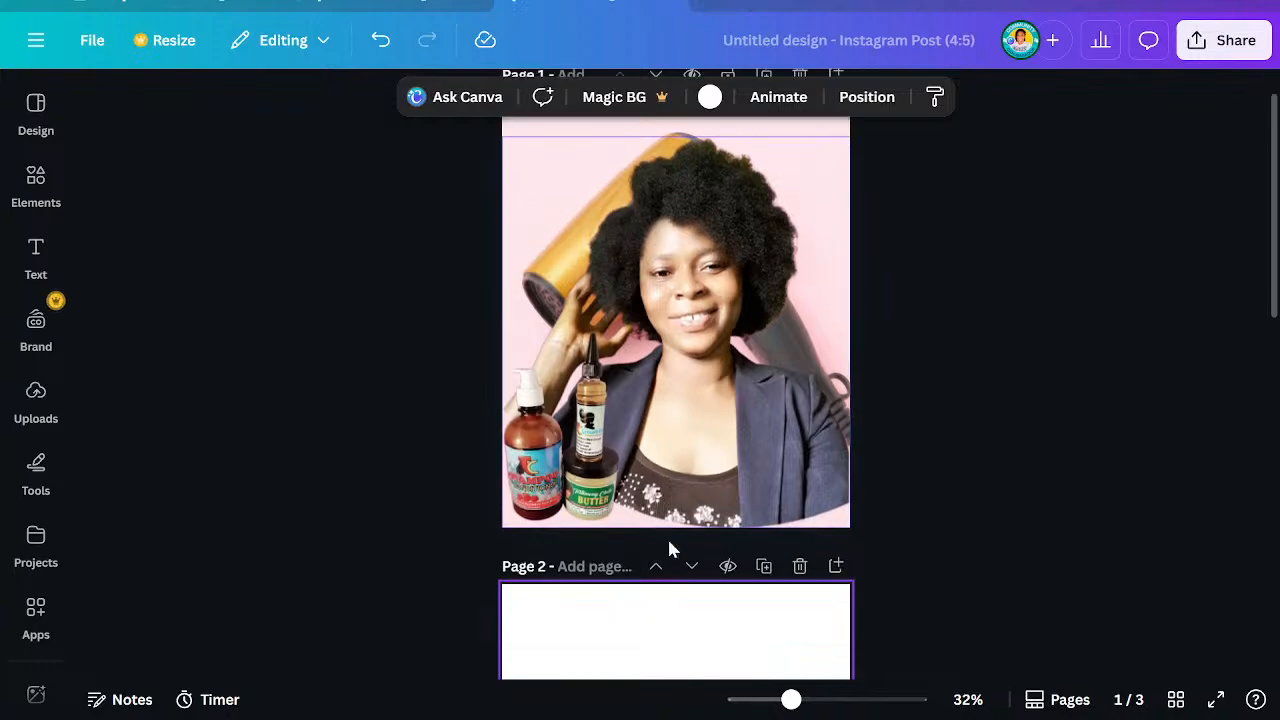
{"action": "scroll", "coordinate": [675, 531], "scroll_direction": "up", "scroll_amount": 1}
{"action": "scroll", "coordinate": [675, 539], "scroll_direction": "up", "scroll_amount": 1}
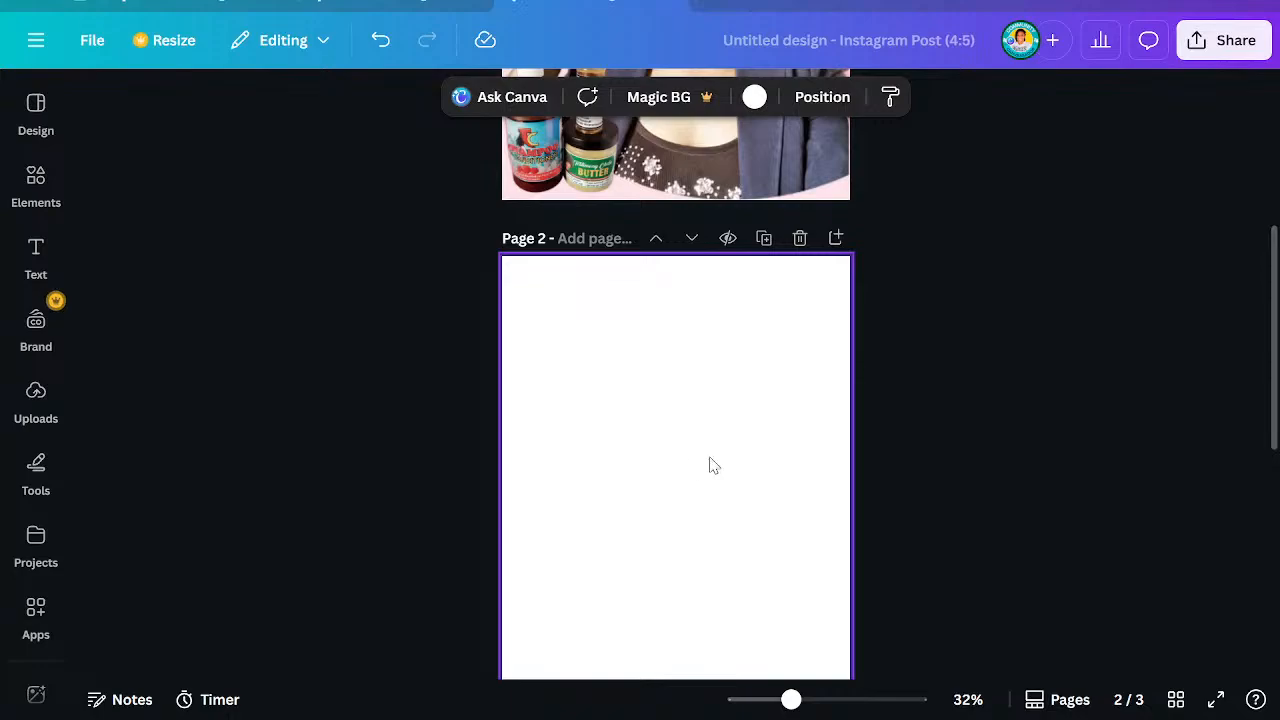
{"action": "left_click", "coordinate": [1036, 703]}
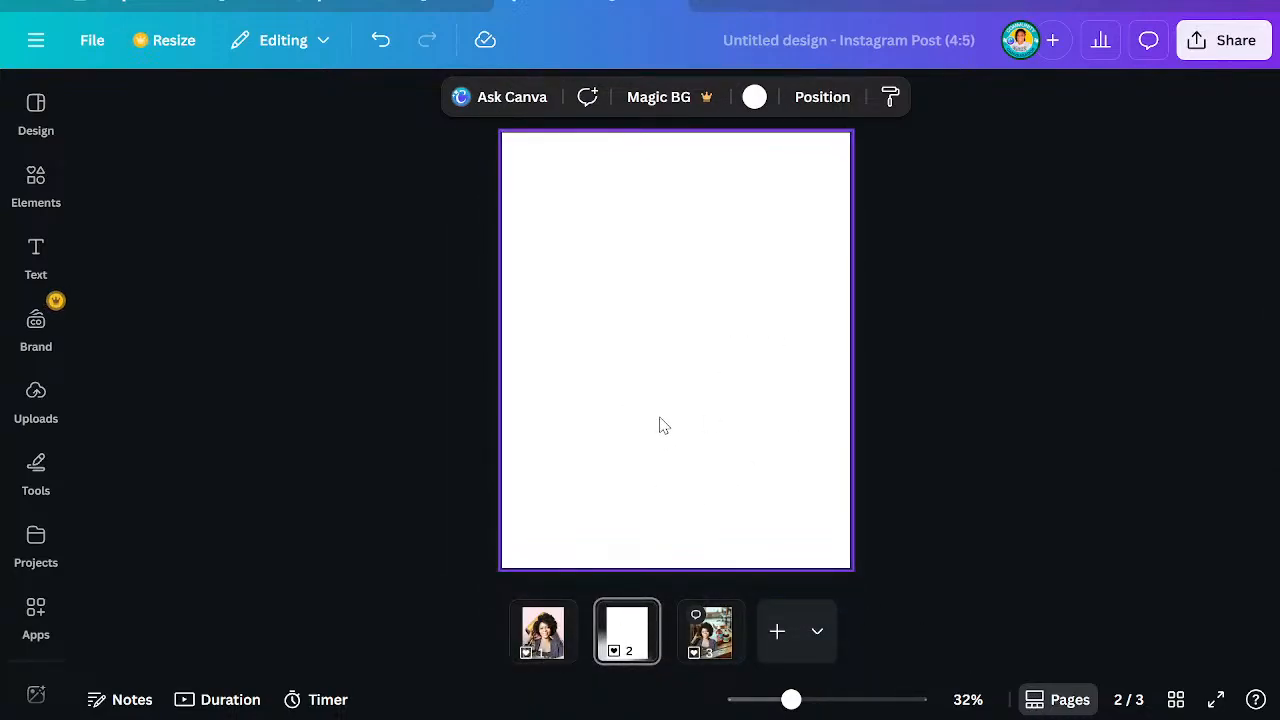
Search the design templates for "hair salon" and apply the Beige Modern Hair Salon Promotion template to page 2
{"action": "left_click", "coordinate": [22, 96]}
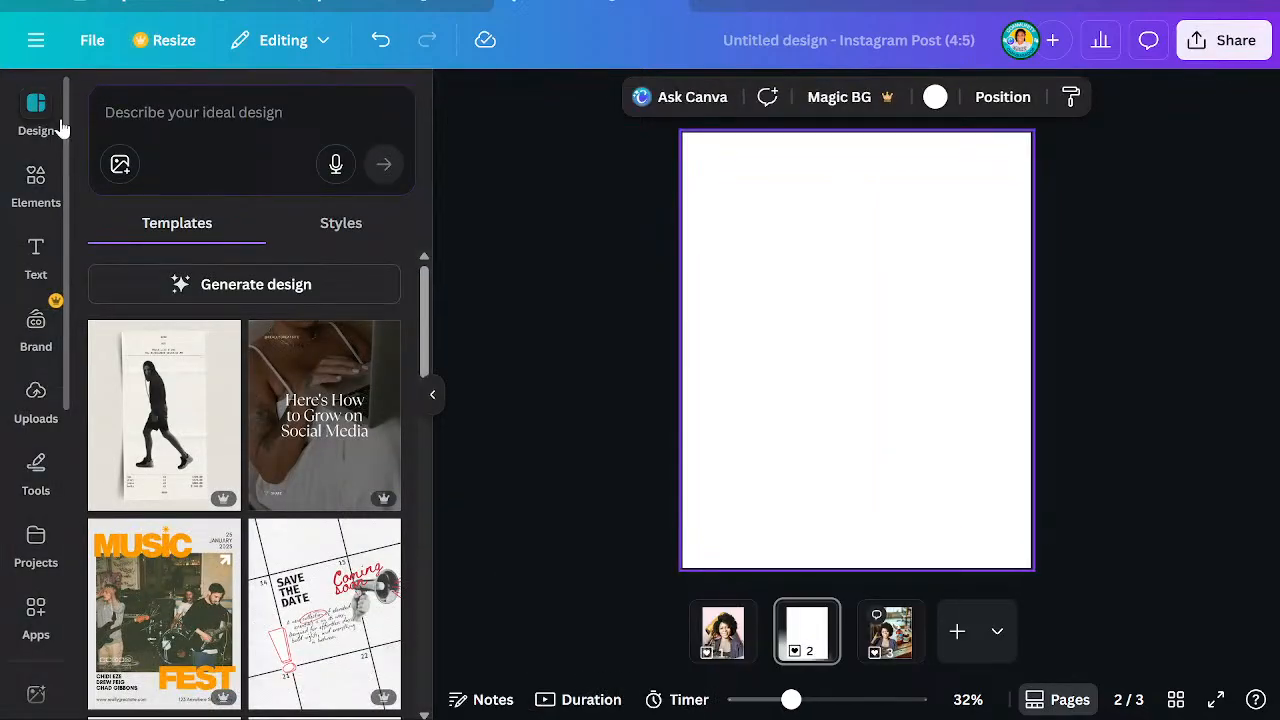
{"action": "left_click", "coordinate": [169, 111]}
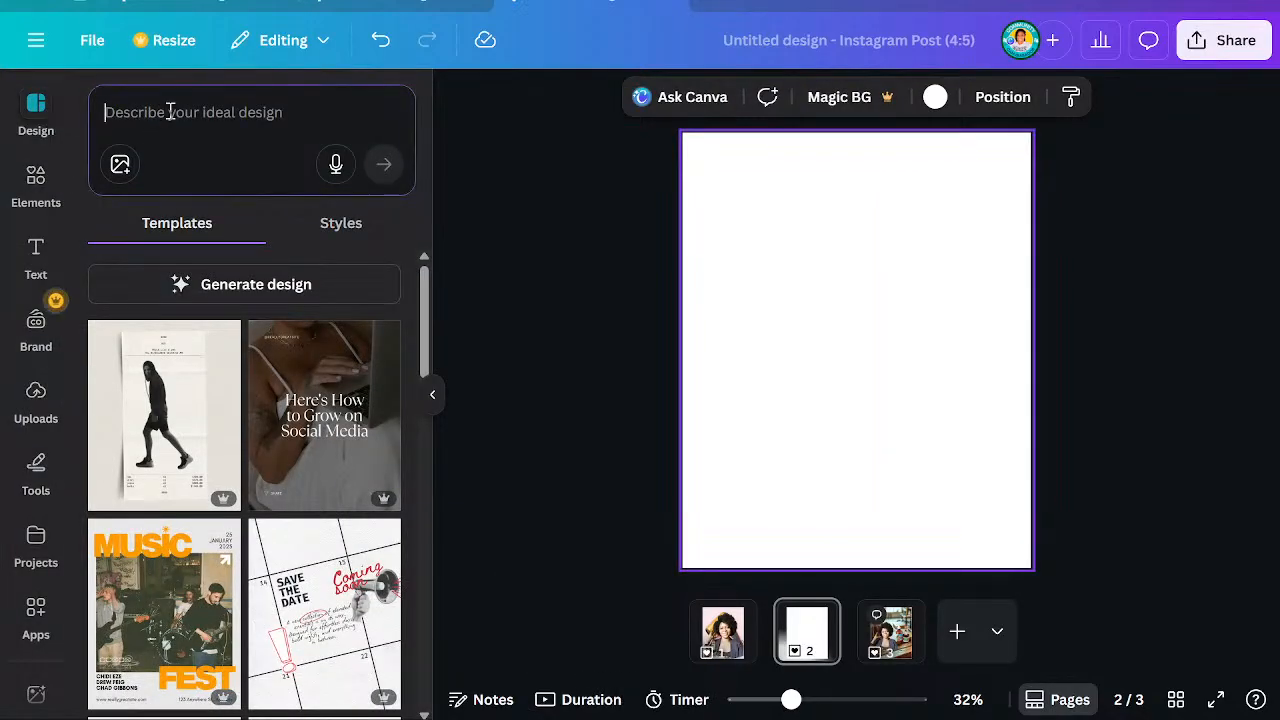
{"action": "type", "text": "hai"}
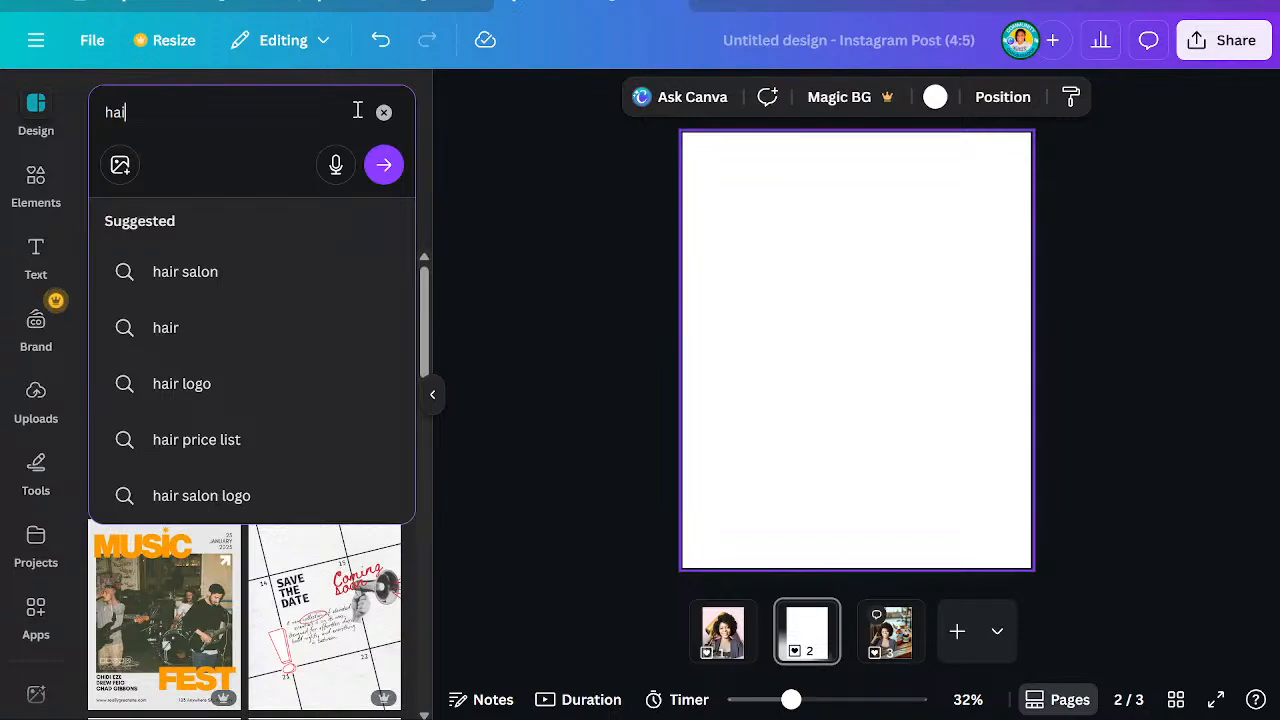
{"action": "left_click", "coordinate": [240, 274]}
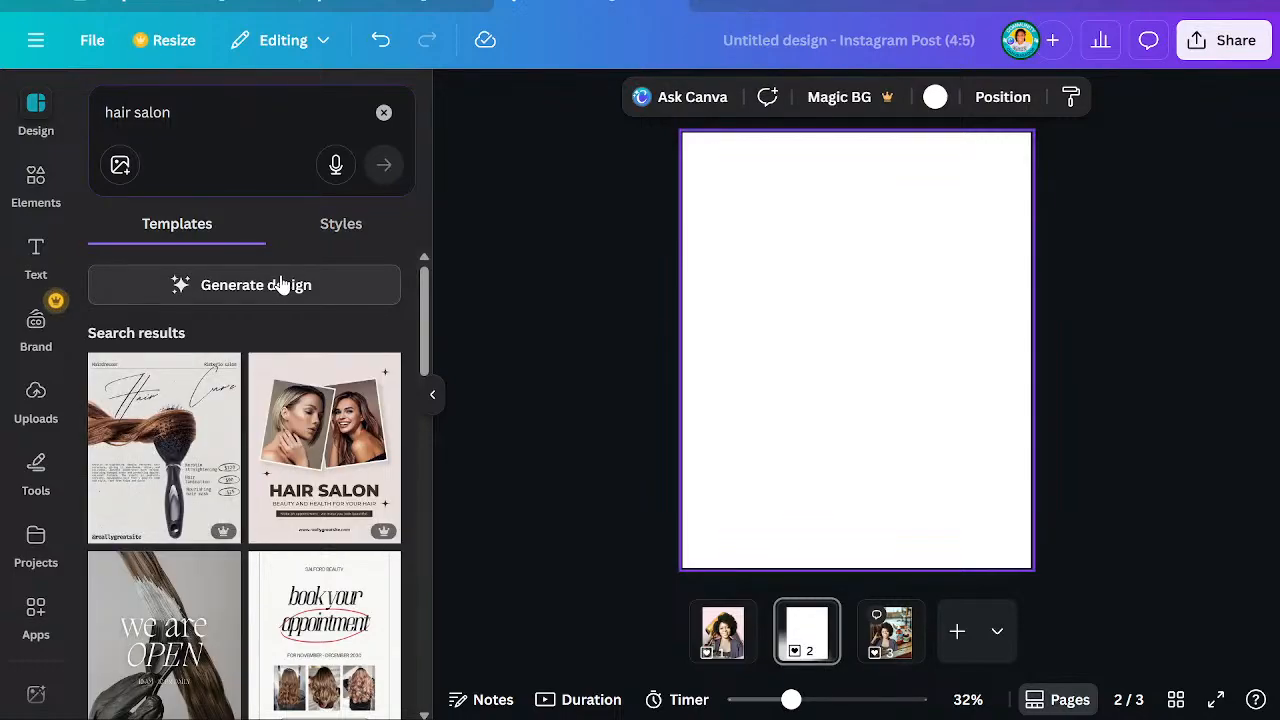
{"action": "left_click", "coordinate": [316, 428]}
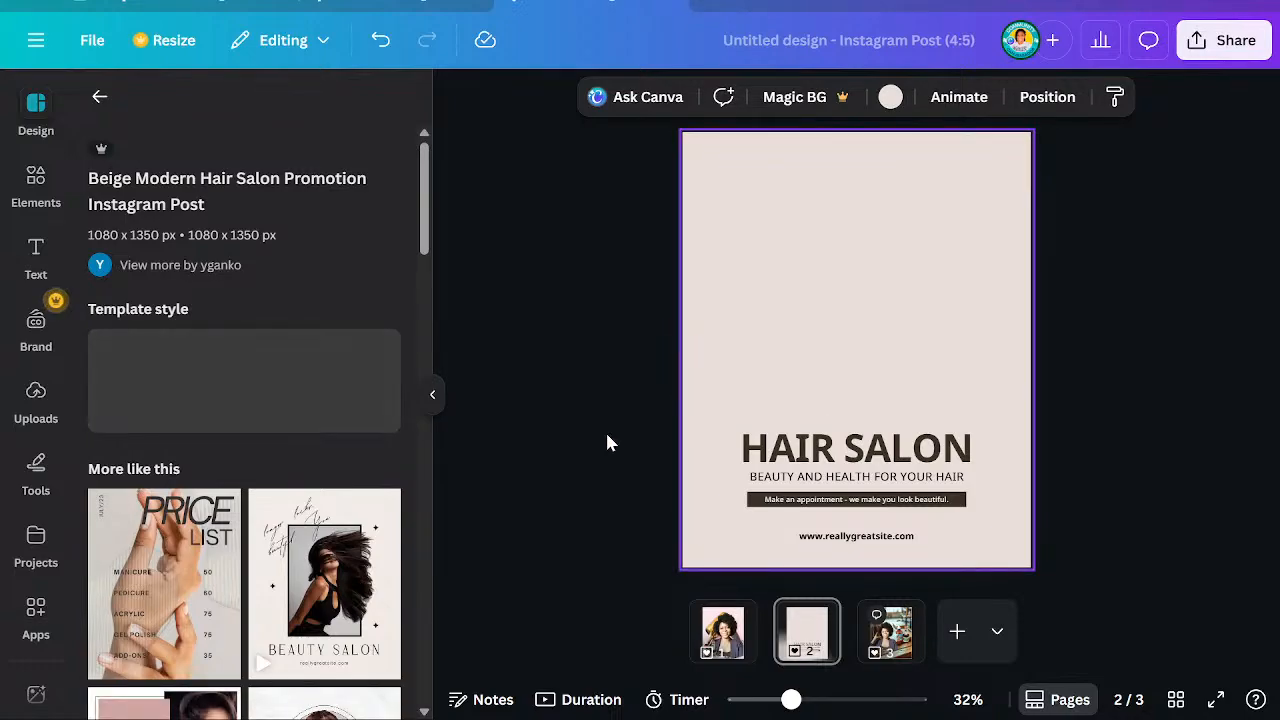
Look through the similar templates suggested for the hair salon promotion design
{"action": "scroll", "coordinate": [403, 516], "scroll_direction": "down", "scroll_amount": 1}
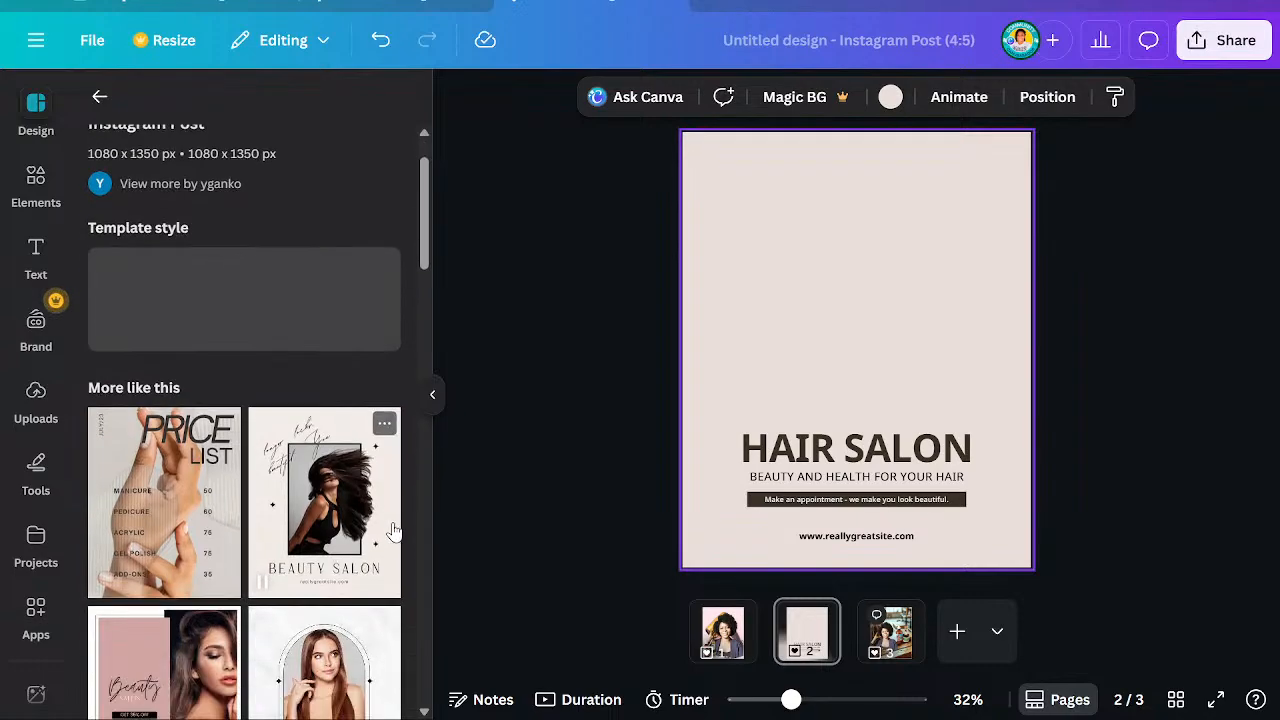
{"action": "scroll", "coordinate": [390, 515], "scroll_direction": "down", "scroll_amount": 3}
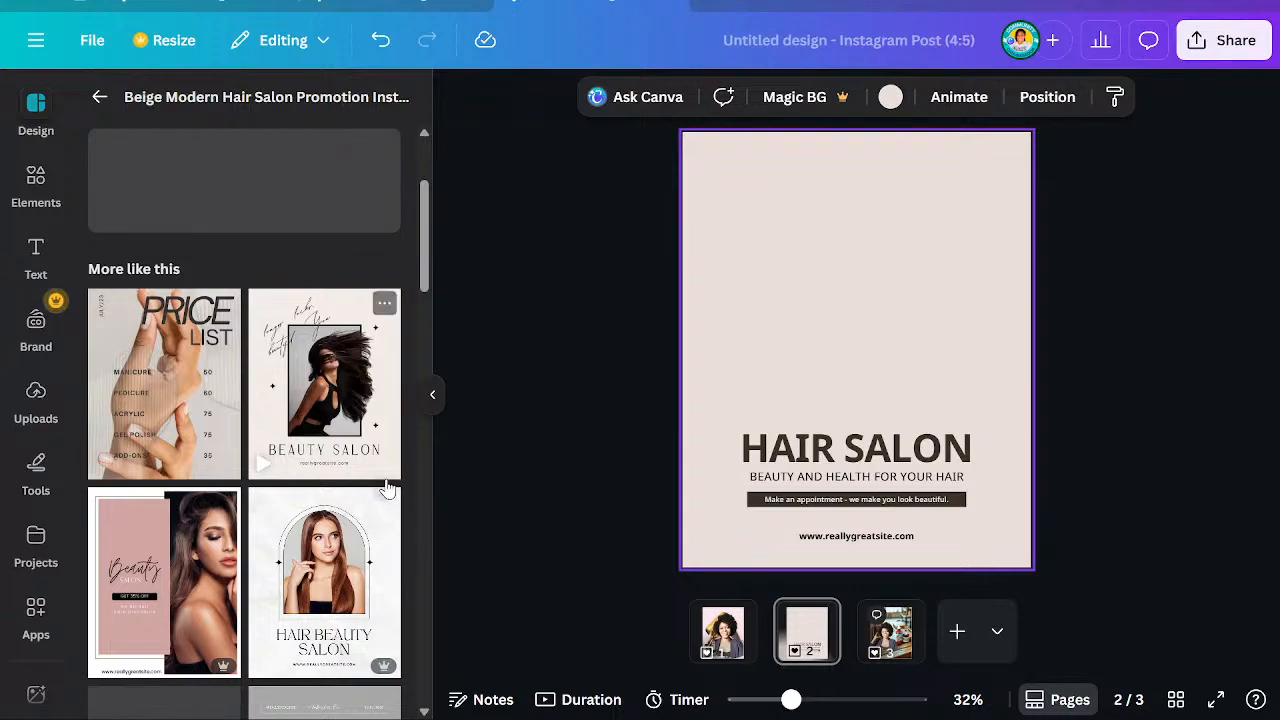
{"action": "scroll", "coordinate": [386, 490], "scroll_direction": "down", "scroll_amount": 2}
{"action": "scroll", "coordinate": [386, 490], "scroll_direction": "down", "scroll_amount": 4}
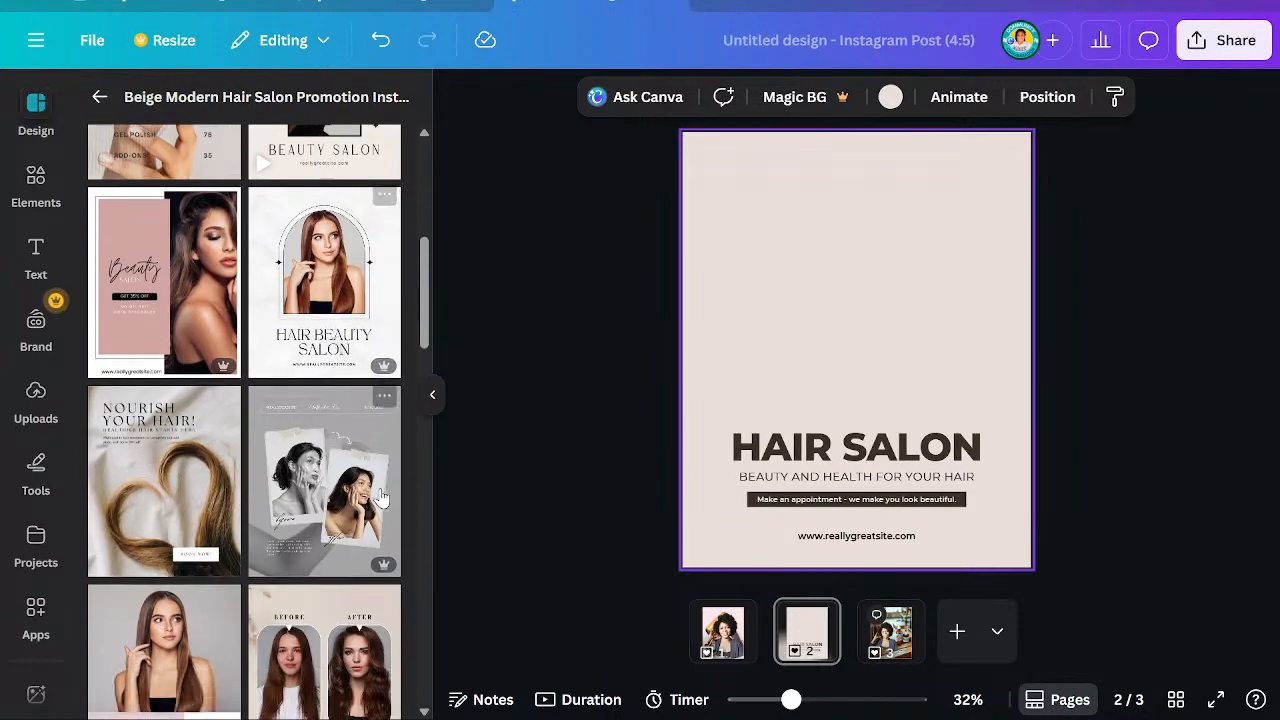
{"action": "scroll", "coordinate": [370, 490], "scroll_direction": "down", "scroll_amount": 4}
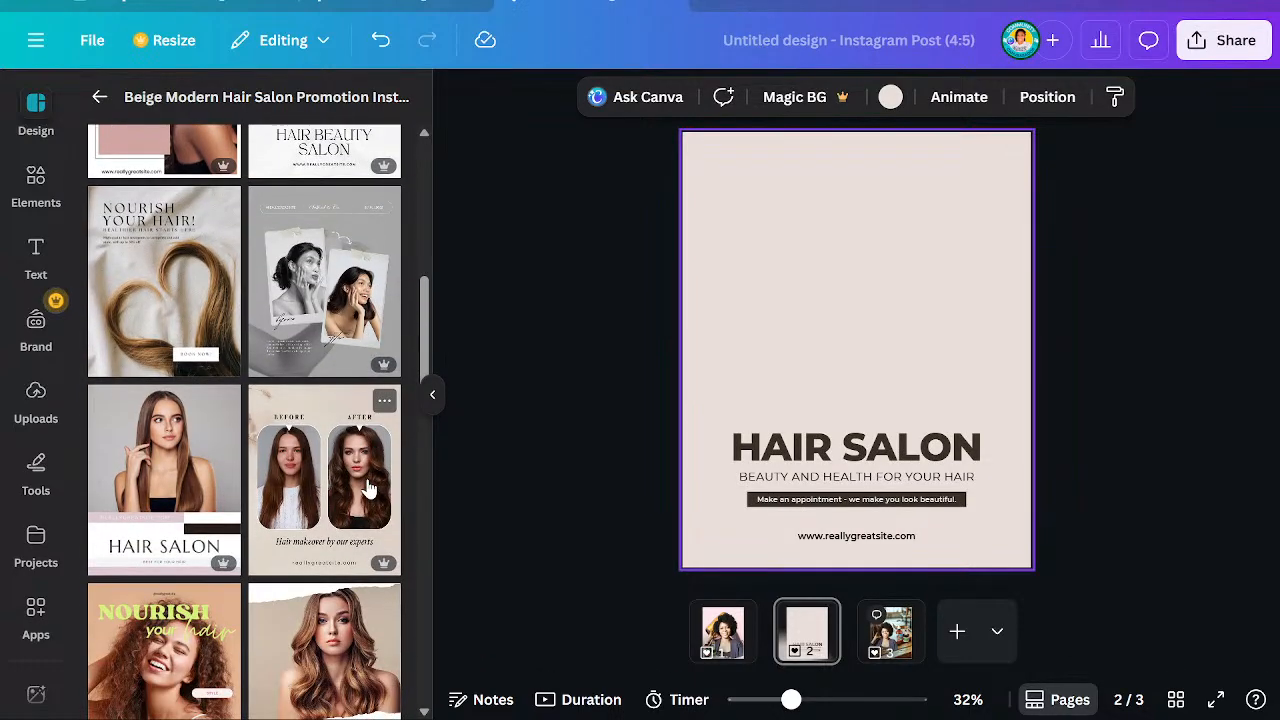
{"action": "scroll", "coordinate": [368, 490], "scroll_direction": "down", "scroll_amount": 2}
{"action": "scroll", "coordinate": [368, 488], "scroll_direction": "down", "scroll_amount": 4}
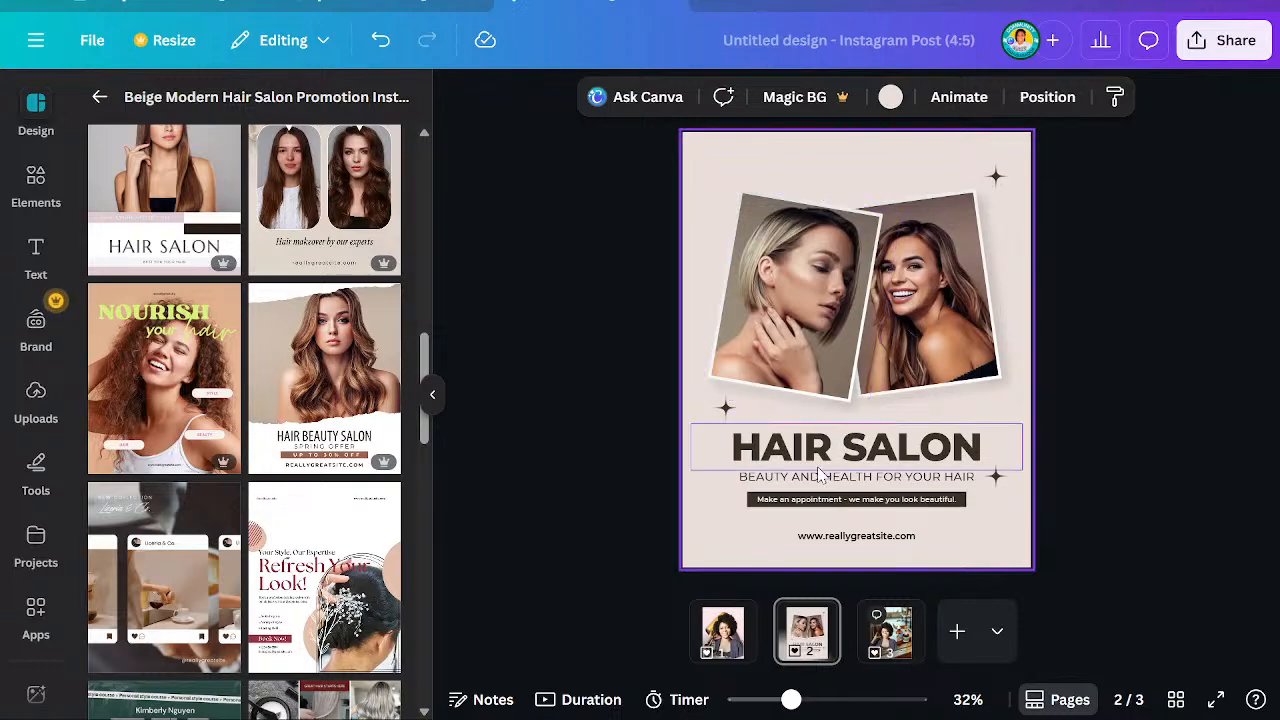
Add a blank page at the end of the design and place the uploaded magenta hair food flyer on it
{"action": "left_click", "coordinate": [954, 631]}
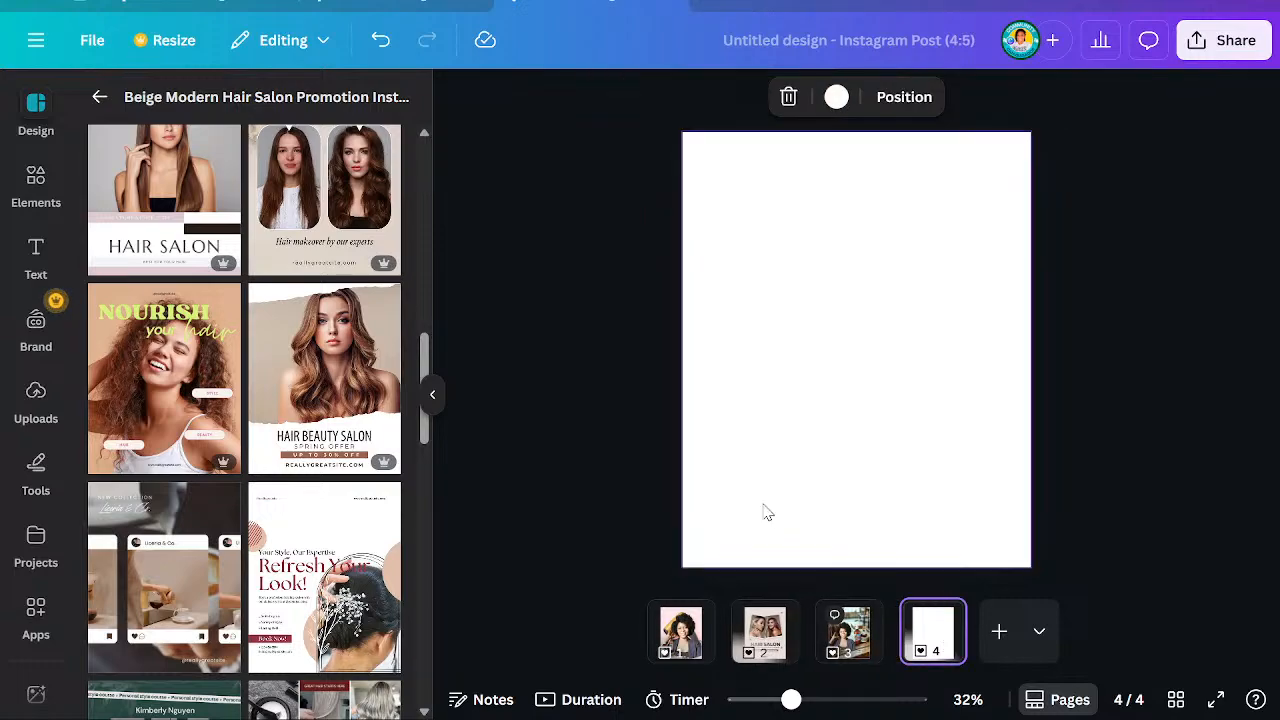
{"action": "left_click", "coordinate": [30, 393]}
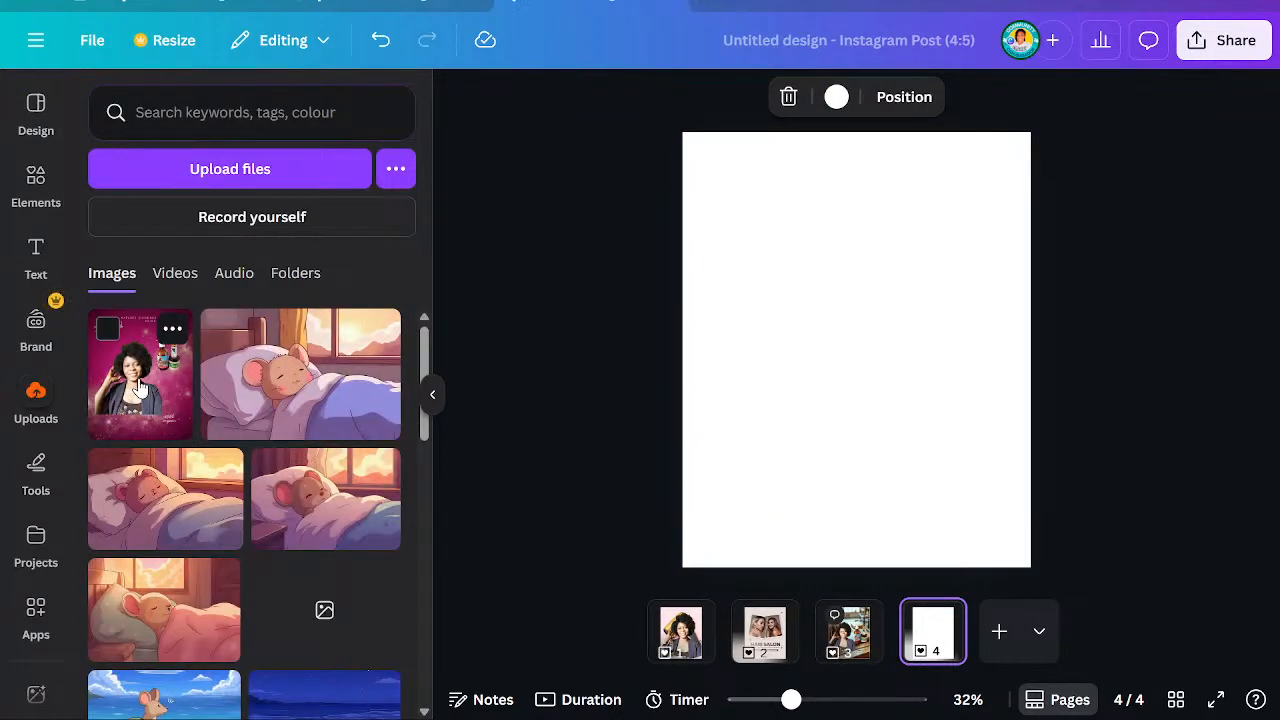
{"action": "left_click", "coordinate": [140, 388]}
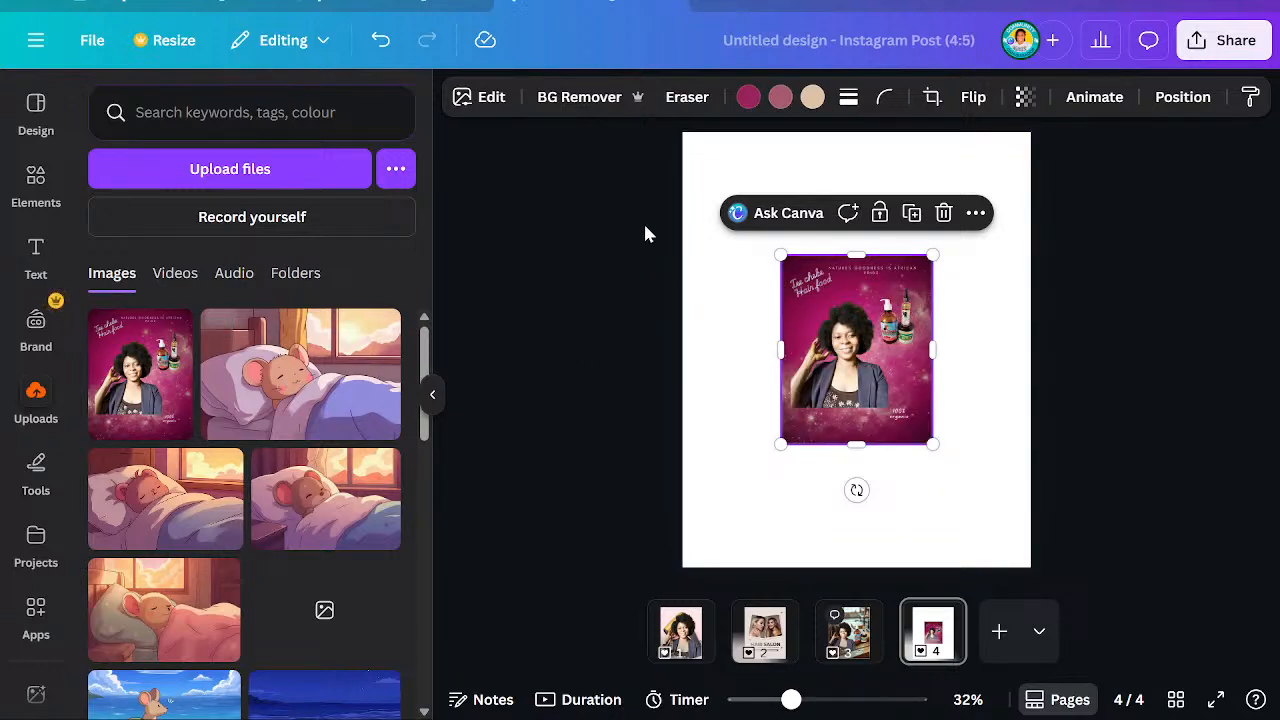
Separate the woman from the magenta hair food flyer on page 4 with Magic Grab
{"action": "left_click", "coordinate": [491, 99]}
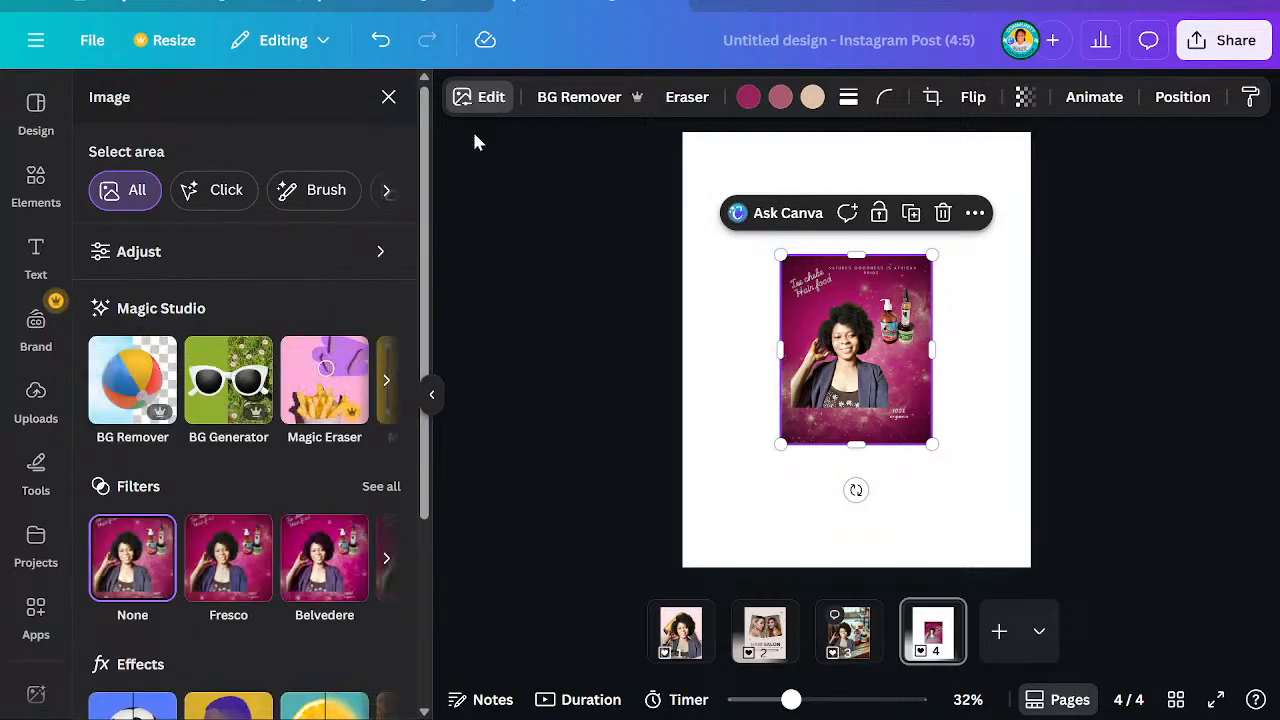
{"action": "left_click", "coordinate": [386, 382]}
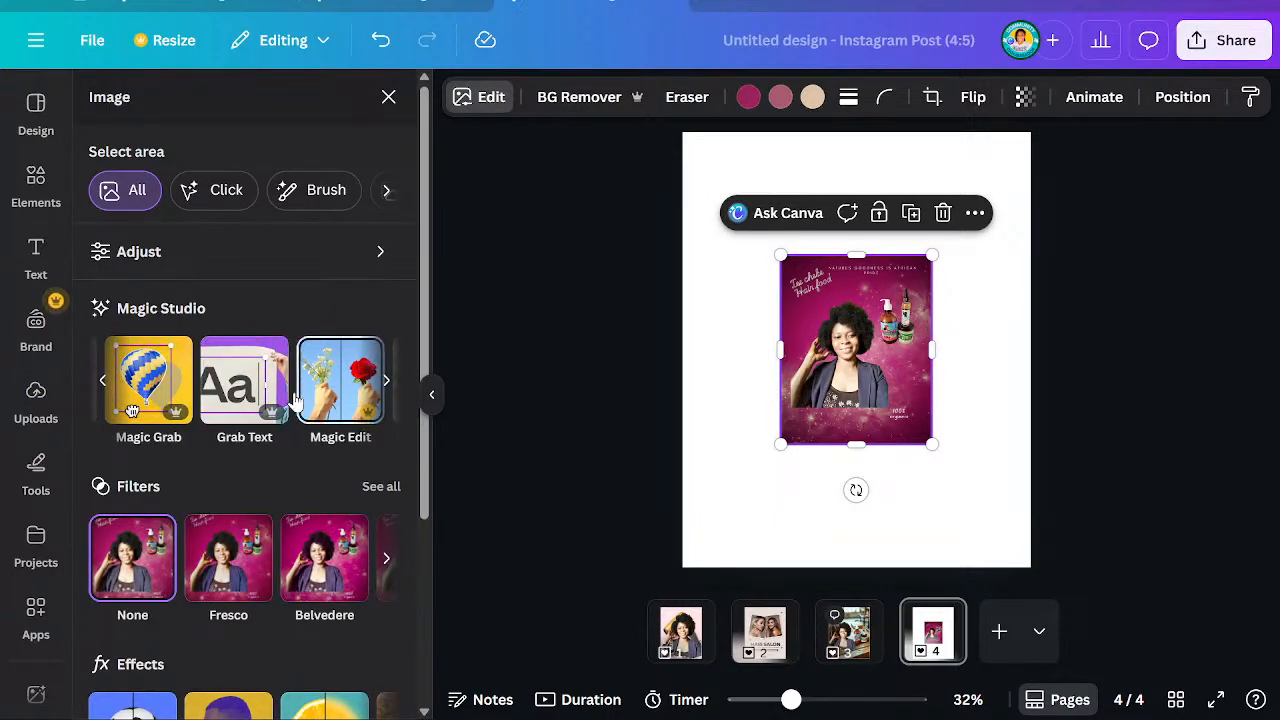
{"action": "left_click", "coordinate": [150, 378]}
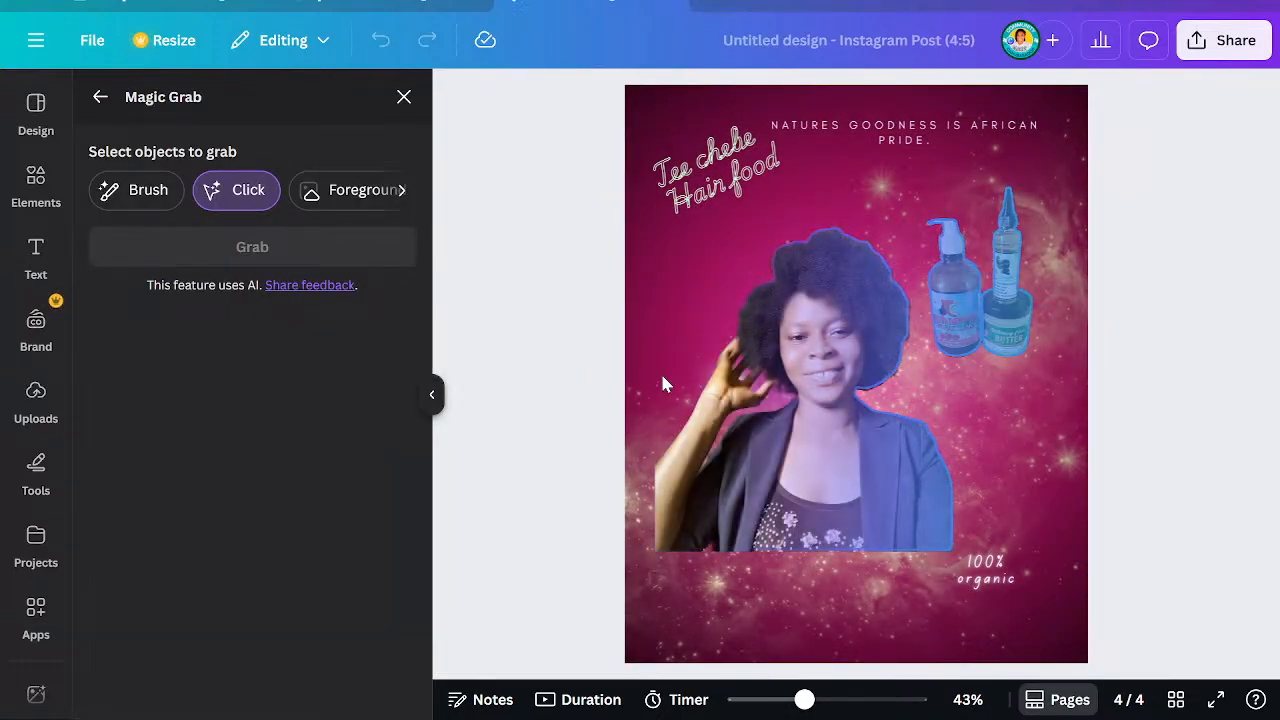
{"action": "left_click", "coordinate": [720, 375]}
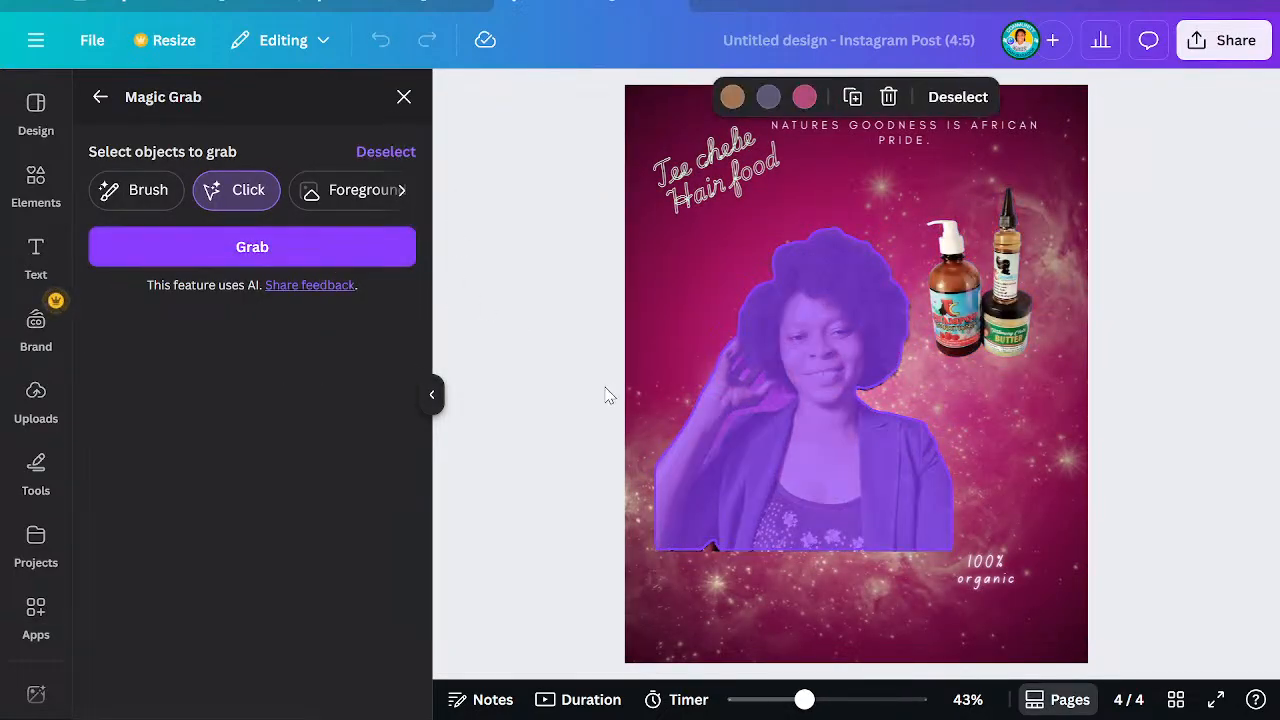
{"action": "left_click", "coordinate": [372, 256]}
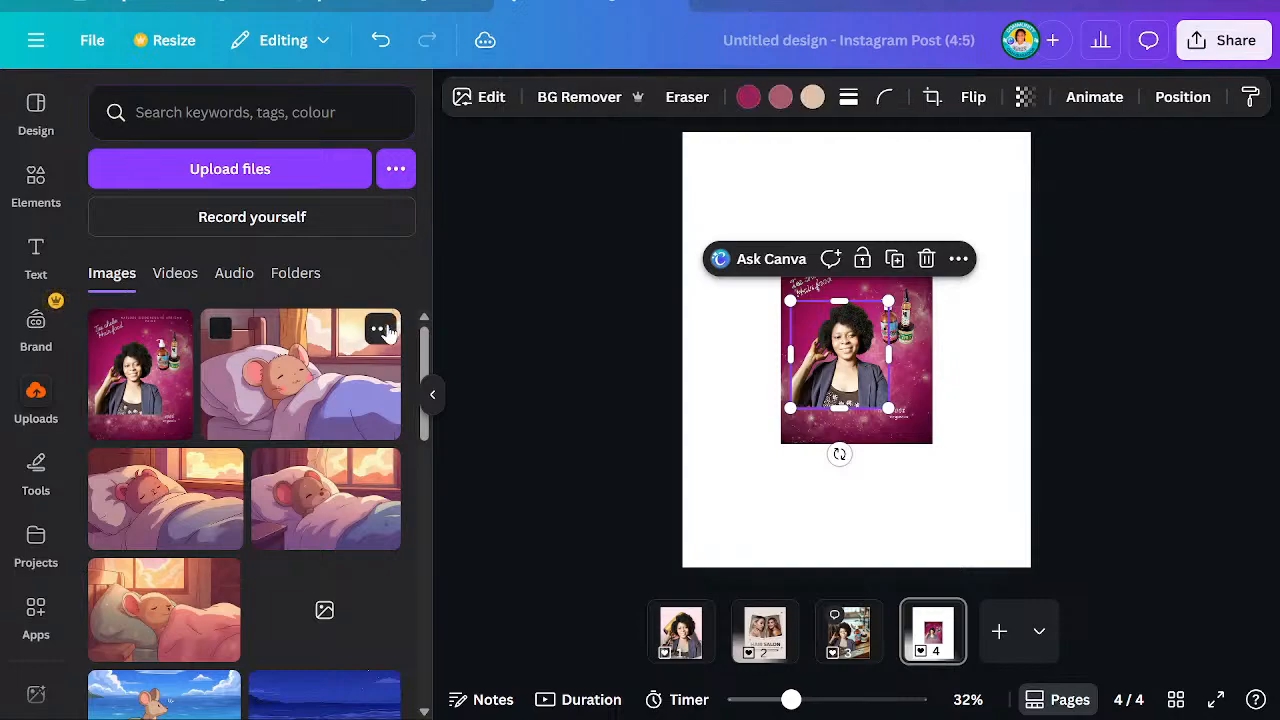
Copy the grabbed woman from page 4 to the hair salon template on page 2, placing her over the smiling model's photo
{"action": "left_click", "coordinate": [960, 260]}
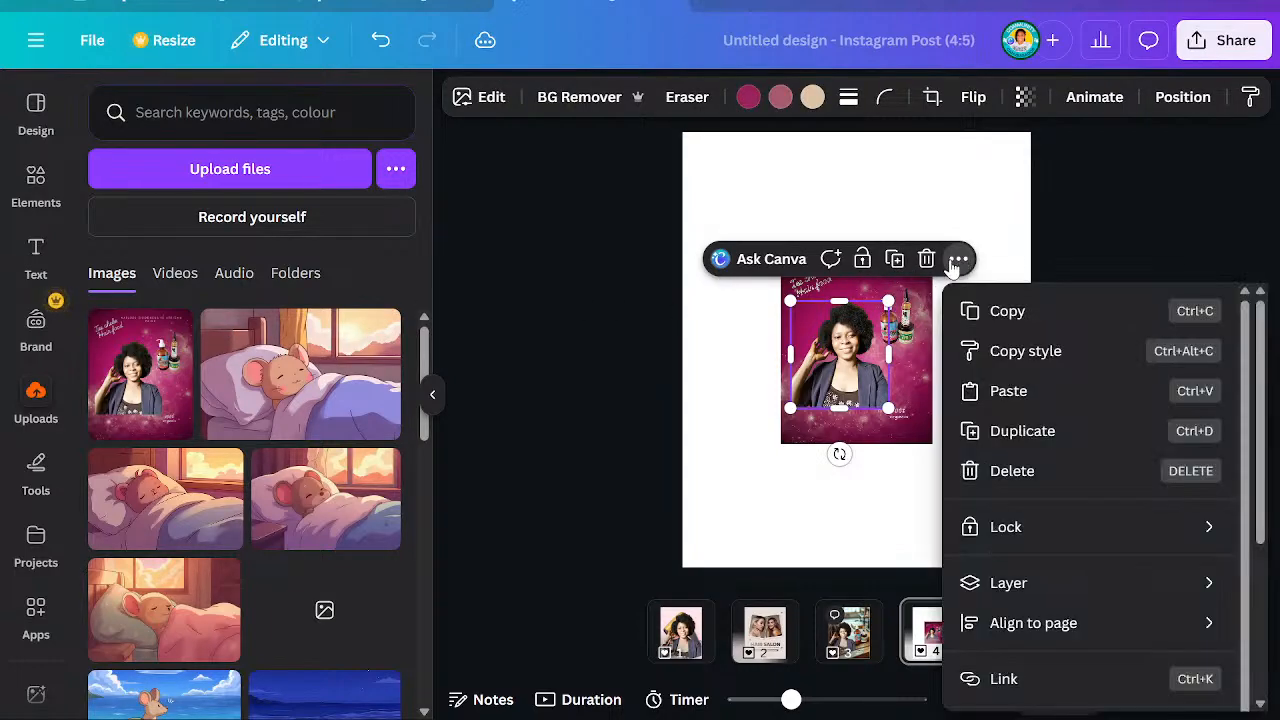
{"action": "left_click", "coordinate": [988, 310]}
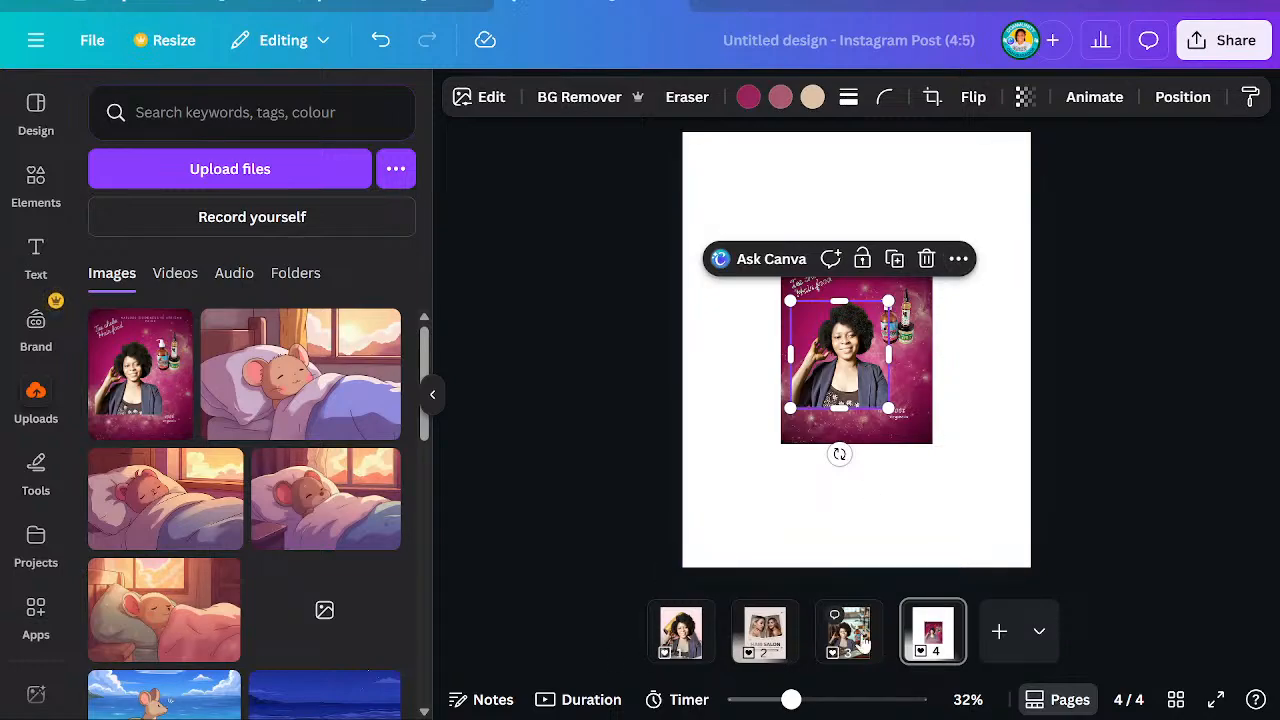
{"action": "left_click", "coordinate": [760, 630]}
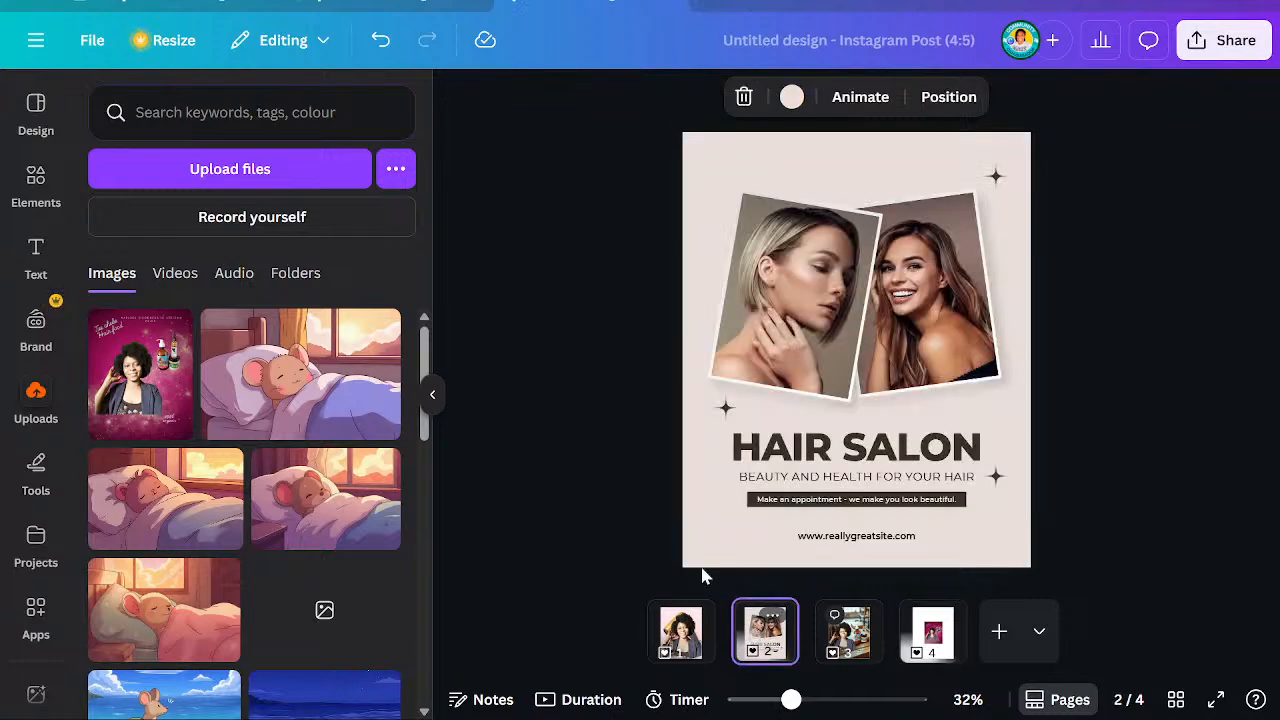
{"action": "left_click", "coordinate": [428, 396]}
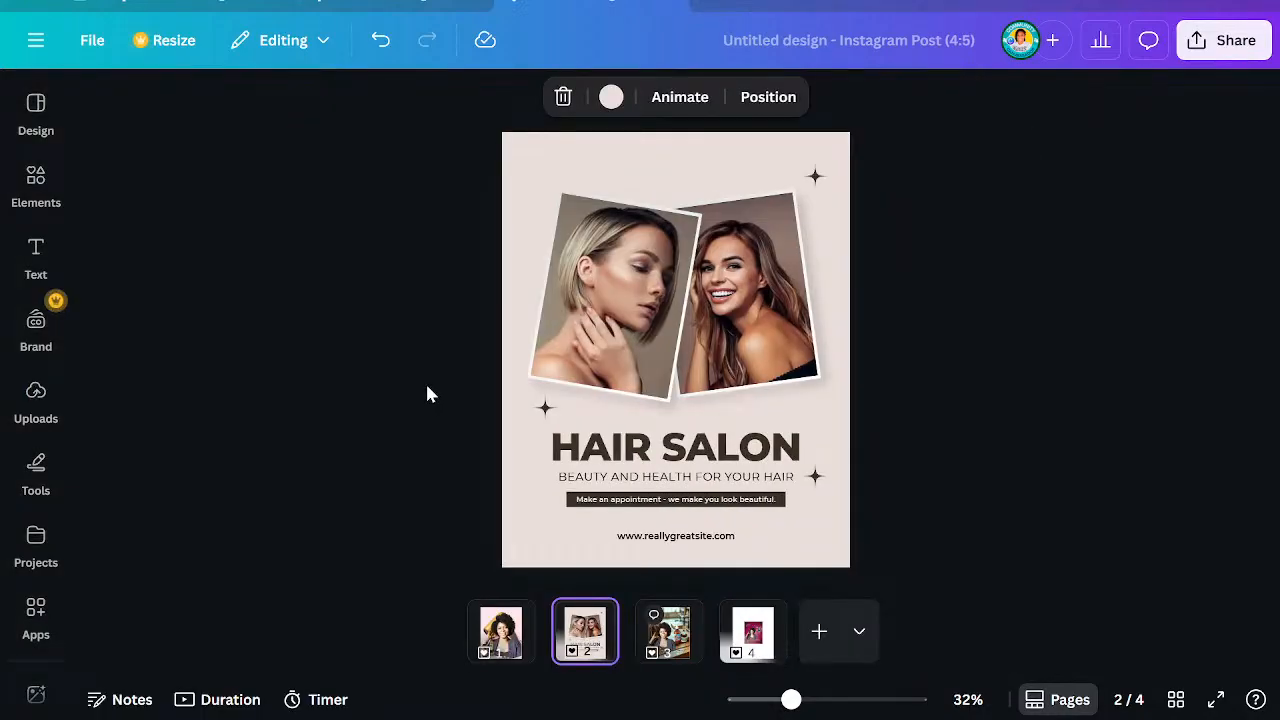
{"action": "left_click", "coordinate": [675, 360]}
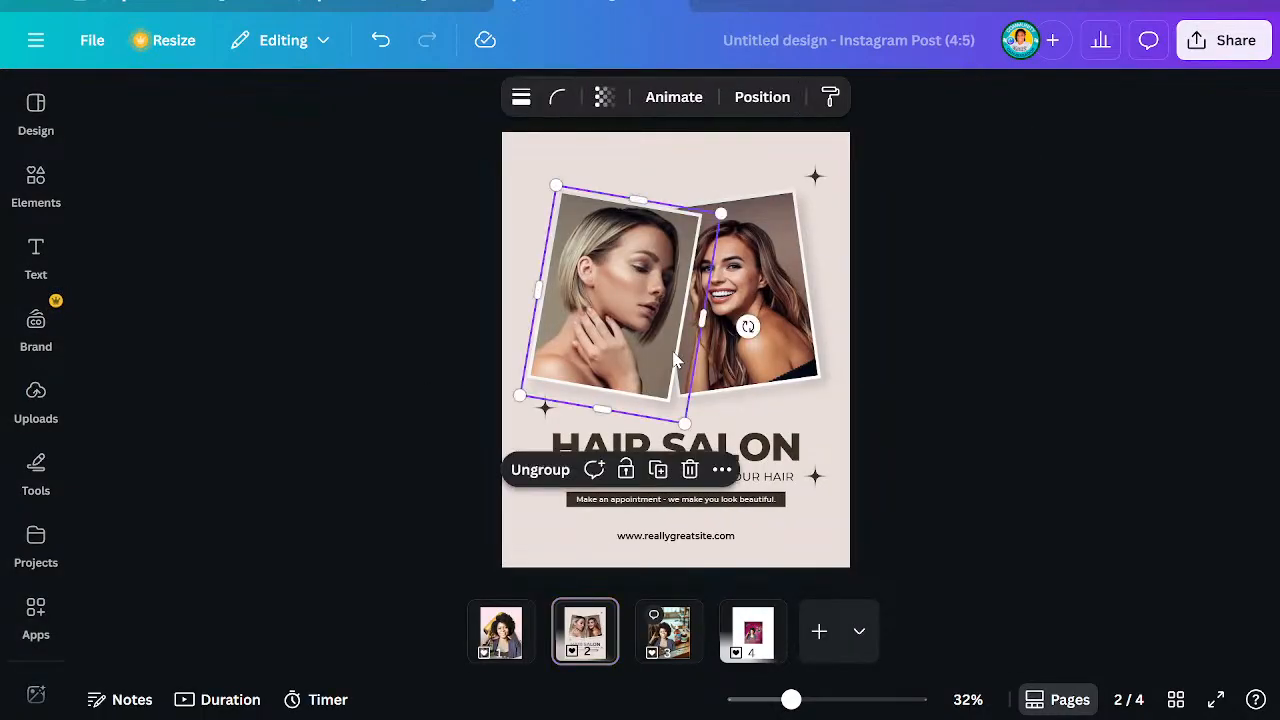
{"action": "left_click", "coordinate": [722, 470]}
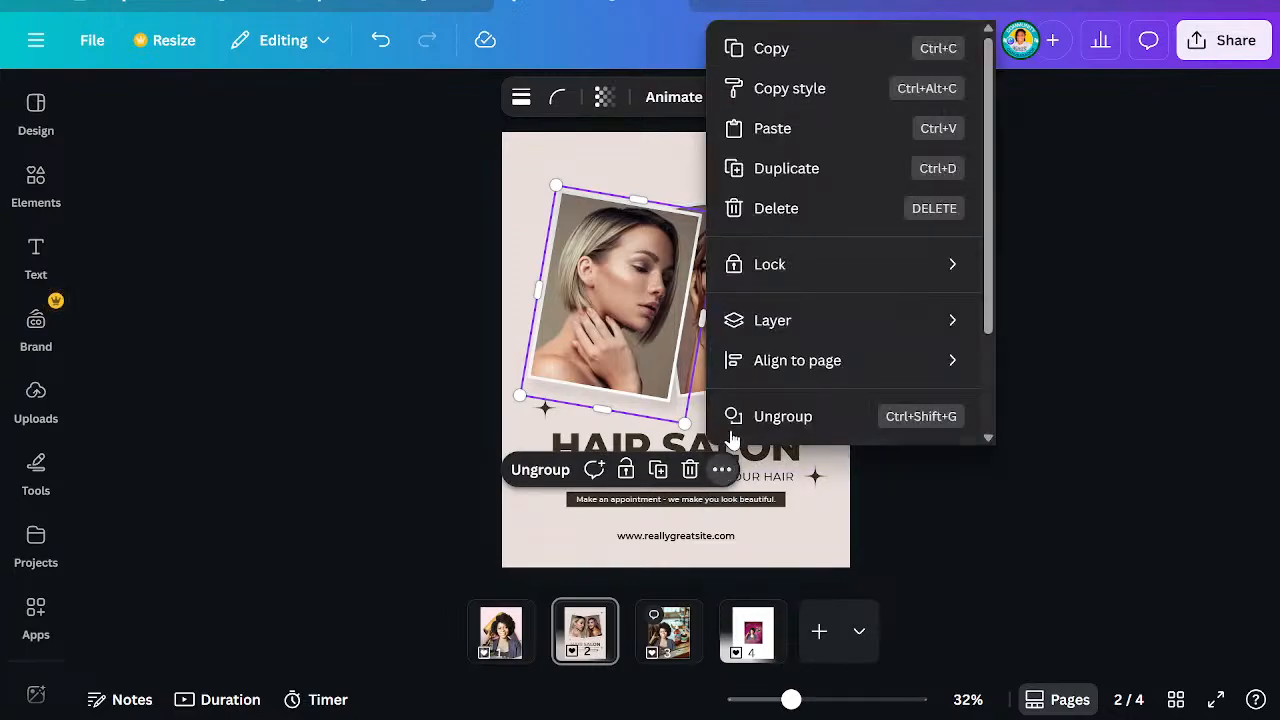
{"action": "left_click", "coordinate": [800, 130]}
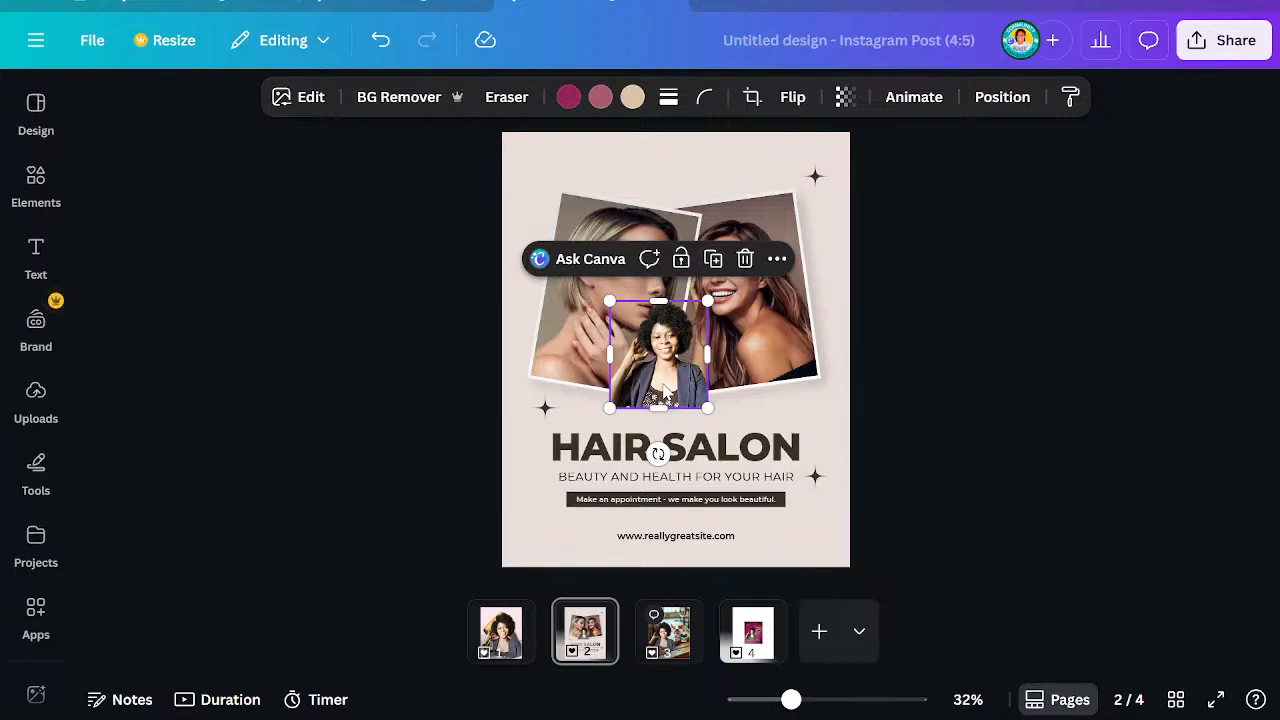
{"action": "left_click_drag", "start_coordinate": [664, 390], "coordinate": [716, 368]}
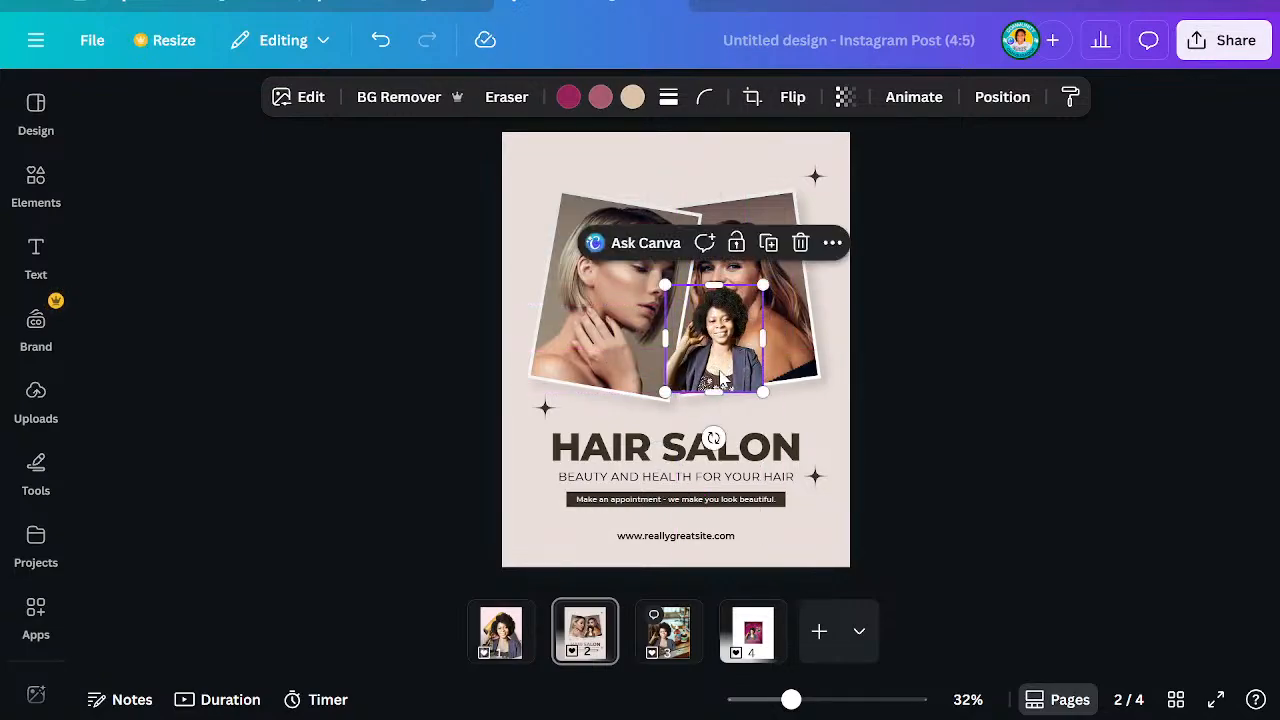
Ungroup the smiling model's photo from its white frame on page 2
{"action": "left_click", "coordinate": [785, 326]}
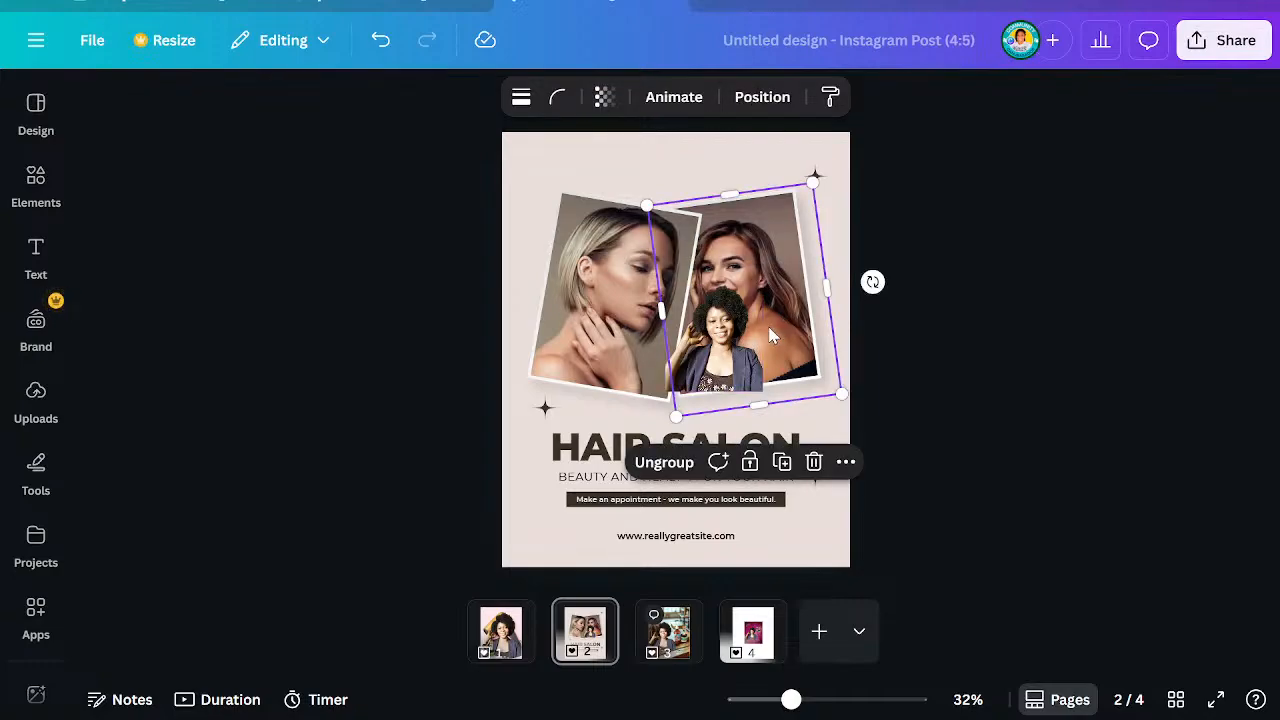
{"action": "right_click", "coordinate": [769, 325]}
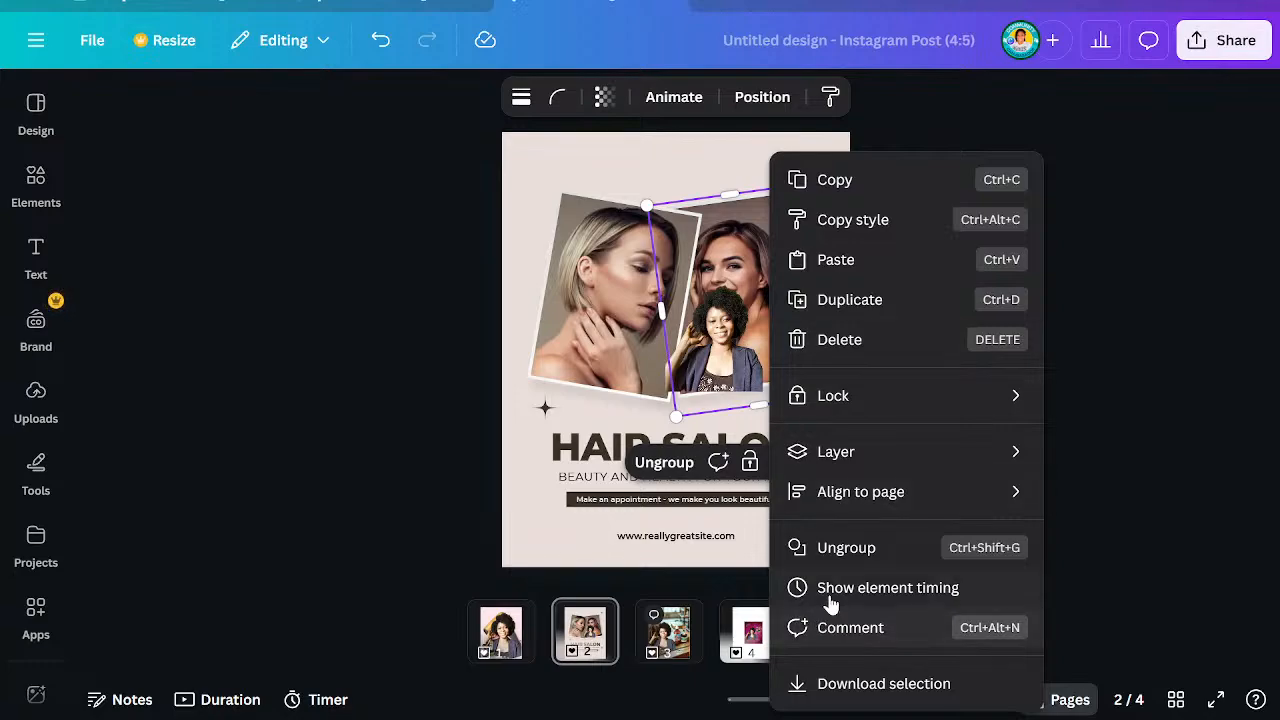
{"action": "left_click", "coordinate": [840, 550]}
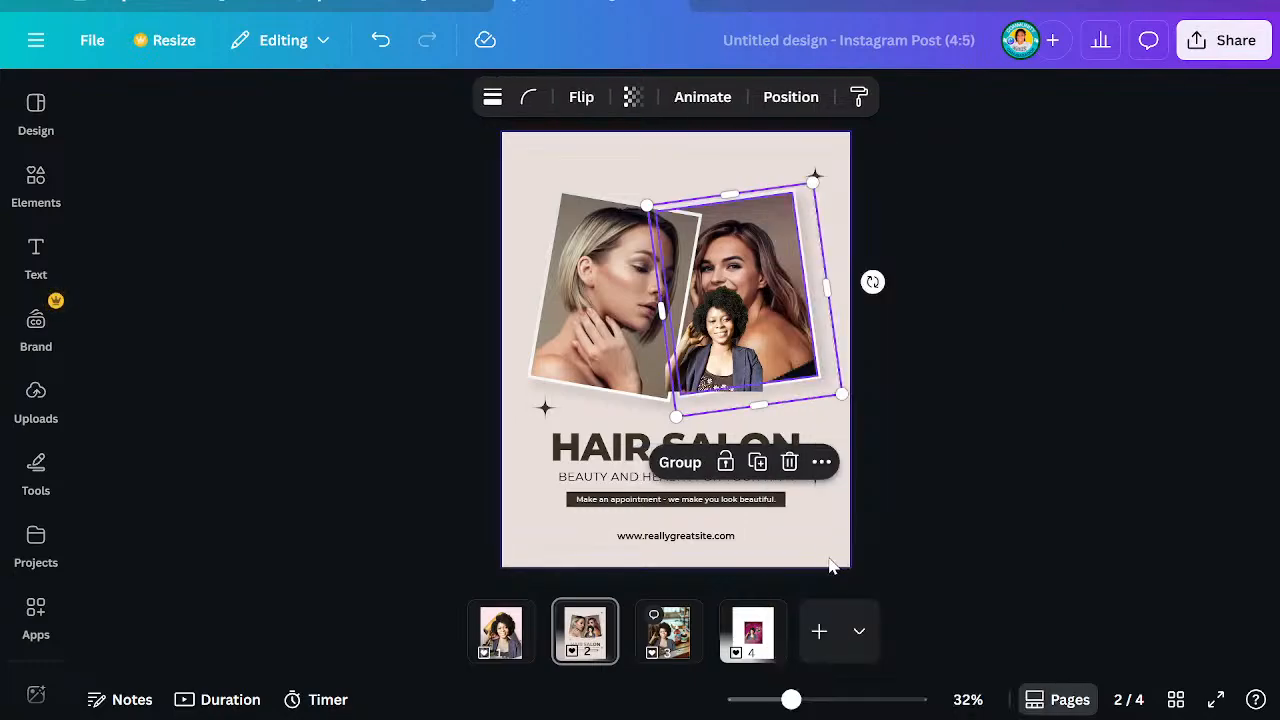
{"action": "left_click", "coordinate": [824, 420]}
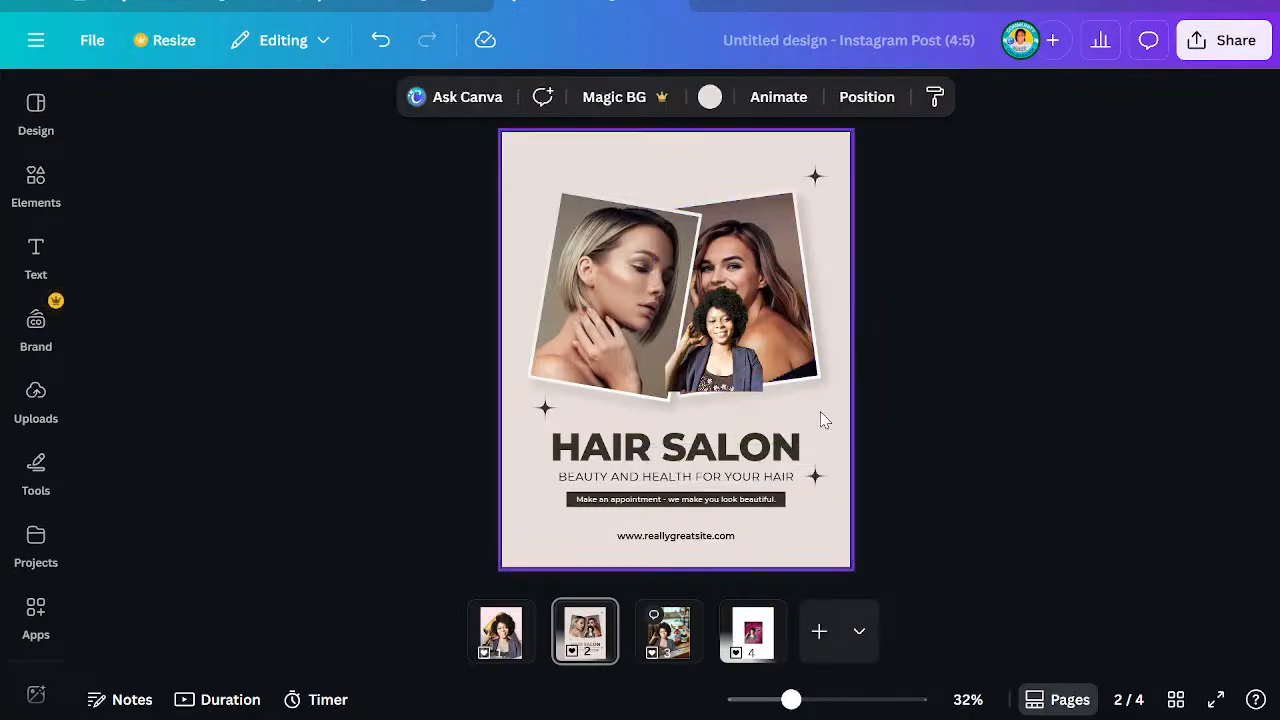
Try to move the smiling model's photo up out of its frame, and undo the move
{"action": "left_click", "coordinate": [808, 372]}
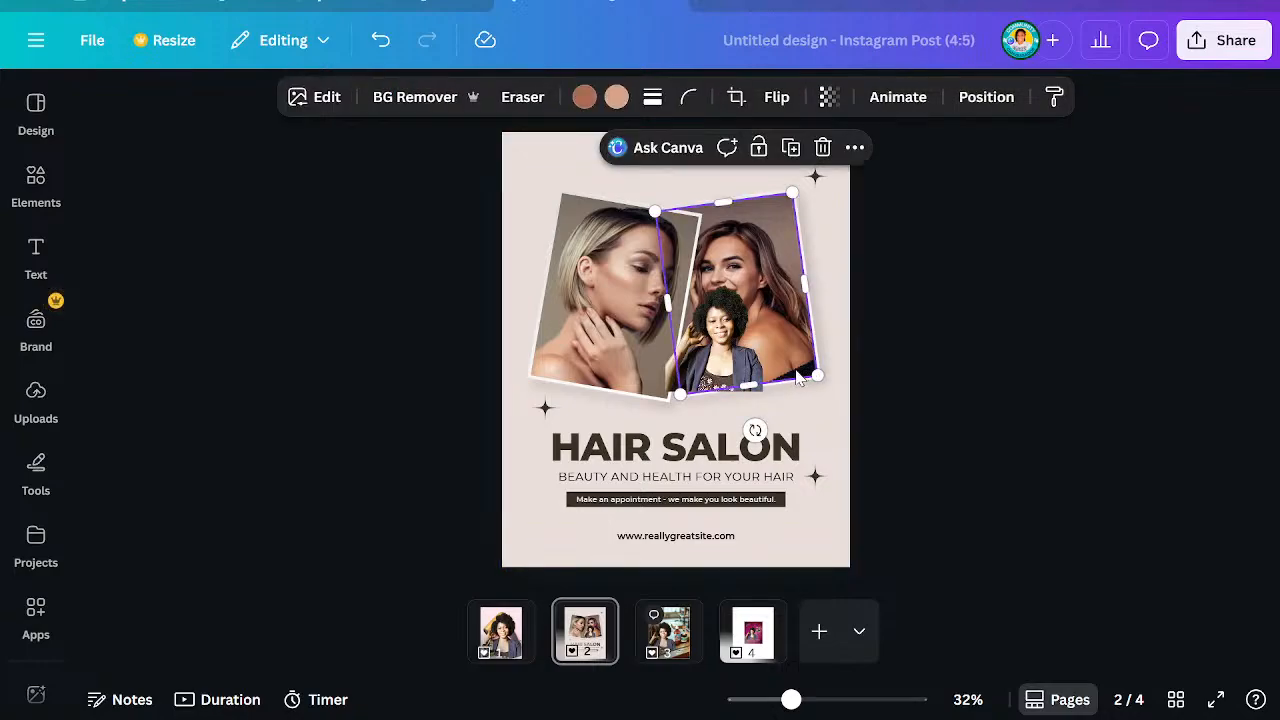
{"action": "left_click_drag", "start_coordinate": [738, 383], "coordinate": [755, 352]}
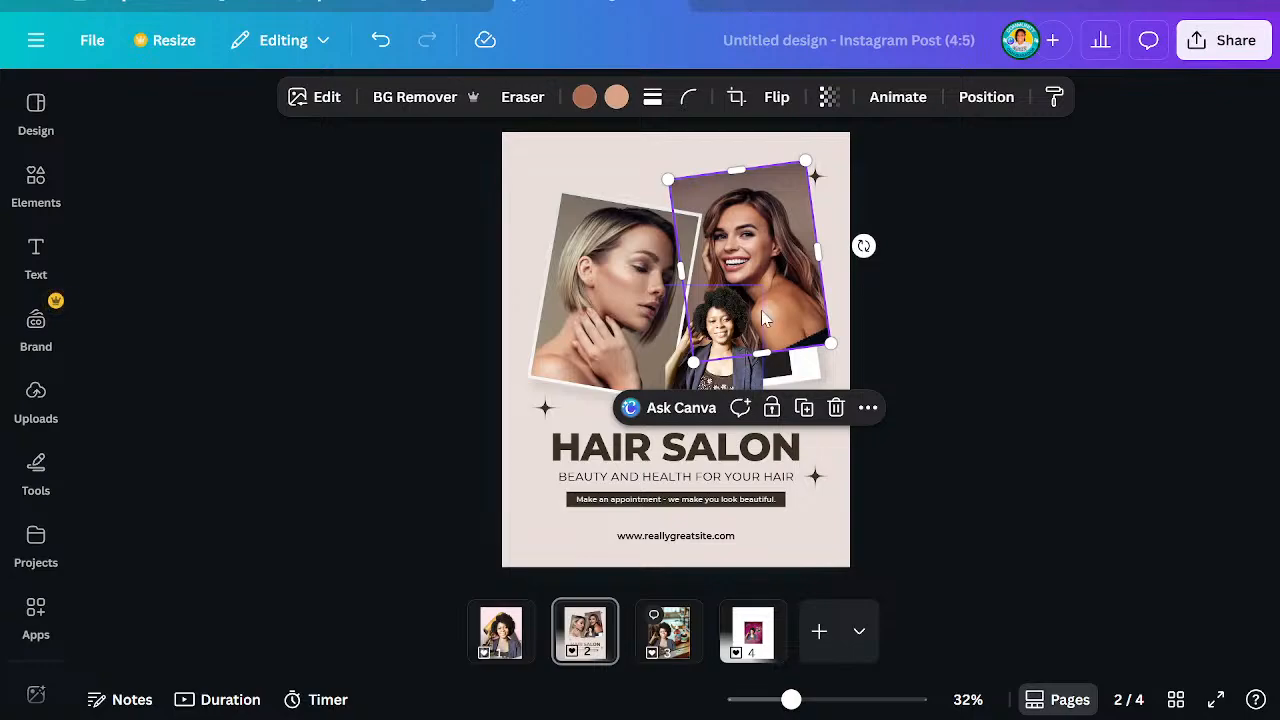
{"action": "left_click", "coordinate": [657, 352]}
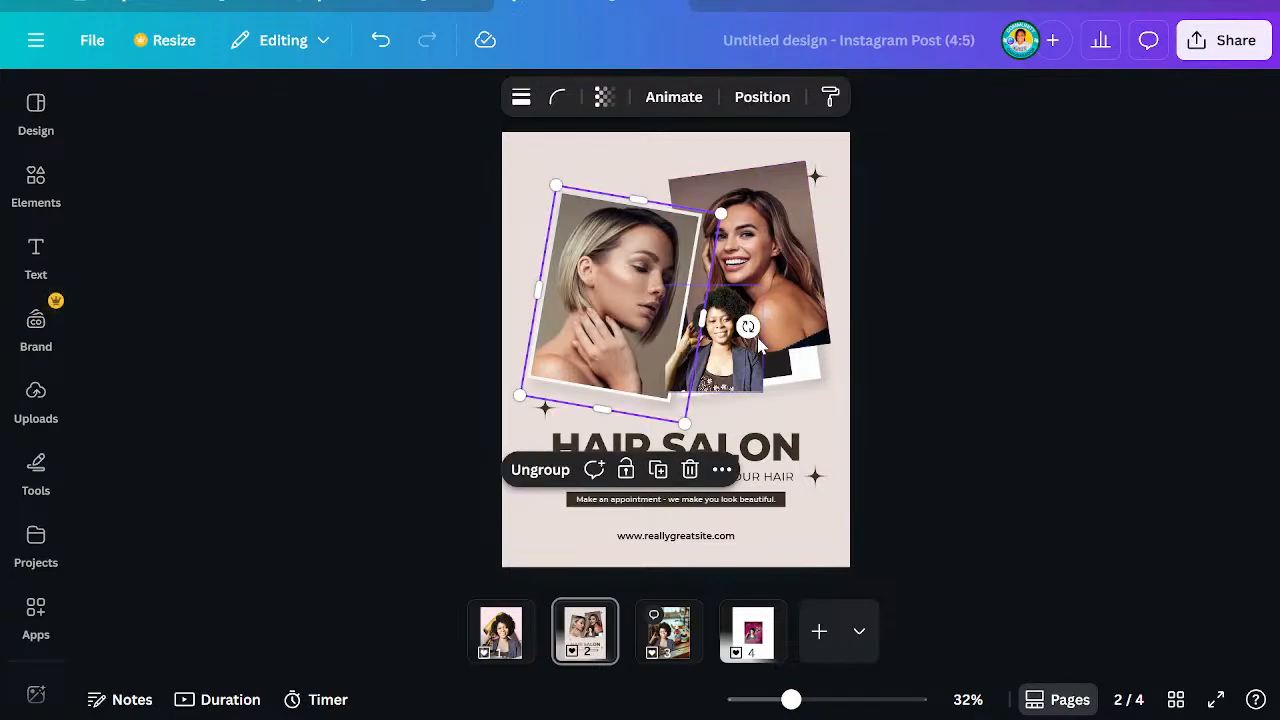
{"action": "left_click", "coordinate": [385, 52]}
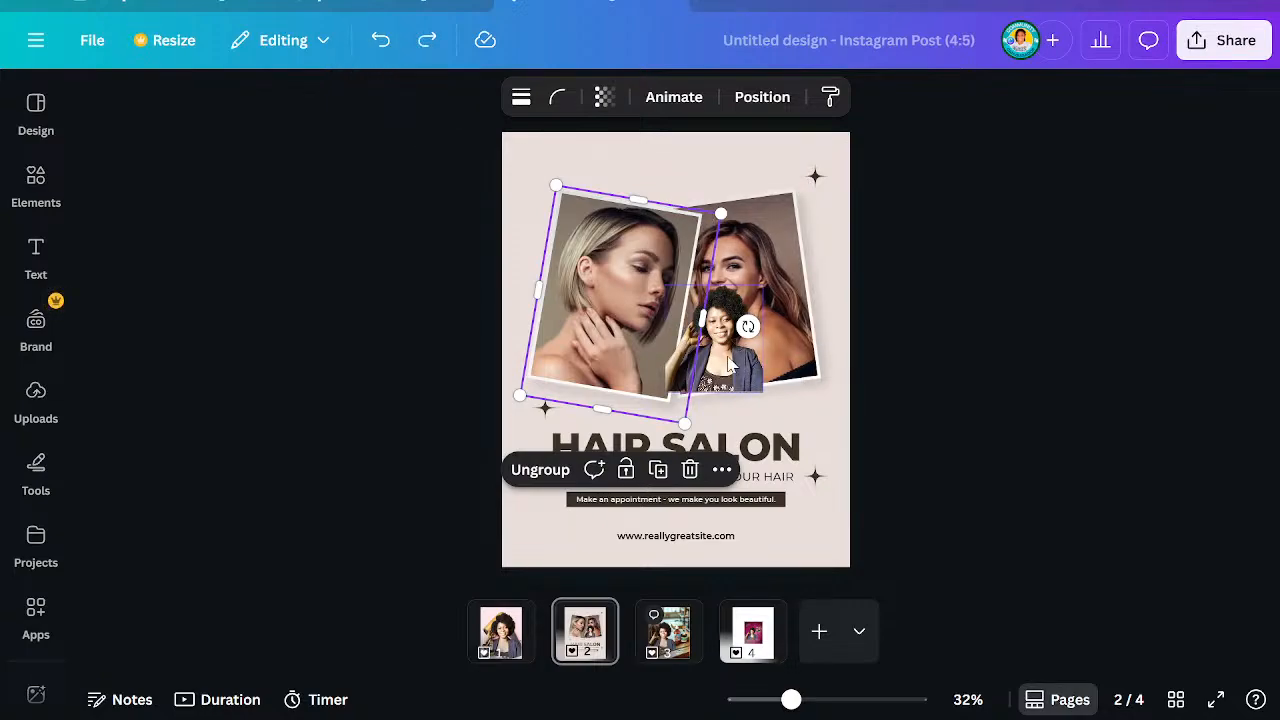
Enlarge the cut-out woman and tilt her counter-clockwise to fit the frame around the smiling model's photo
{"action": "left_click_drag", "start_coordinate": [745, 358], "coordinate": [818, 359]}
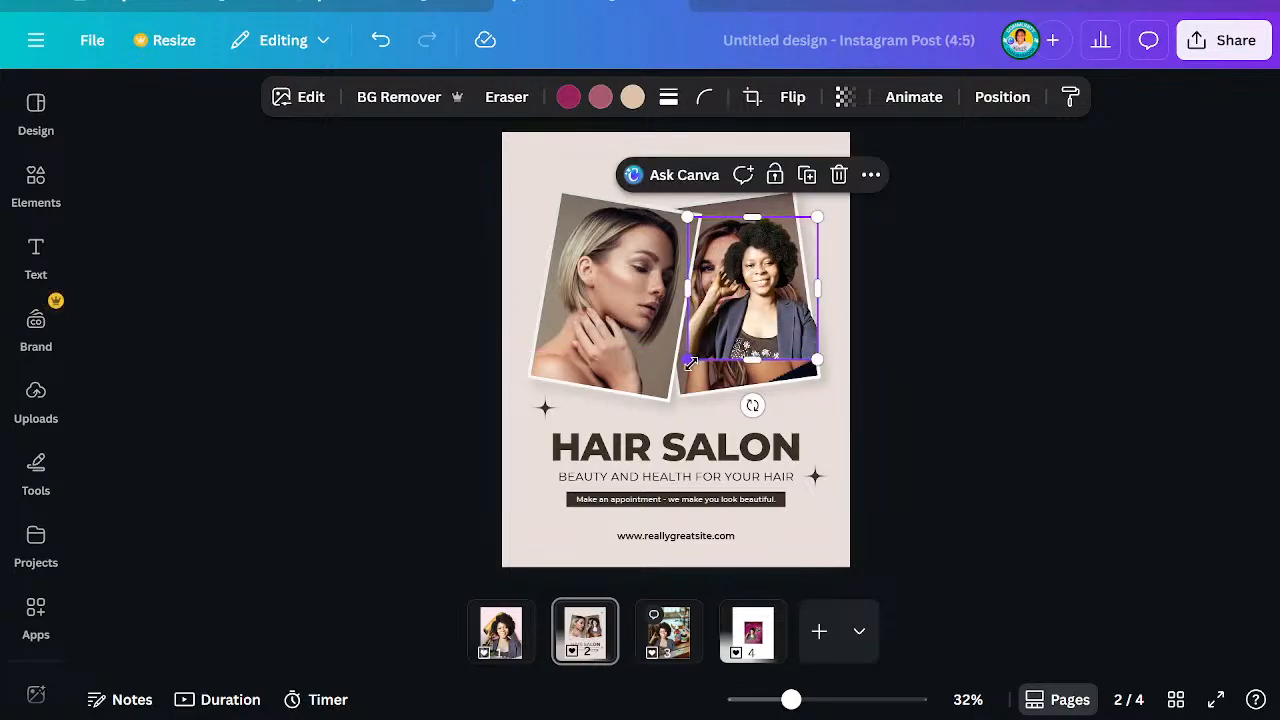
{"action": "left_click_drag", "start_coordinate": [689, 362], "coordinate": [657, 392]}
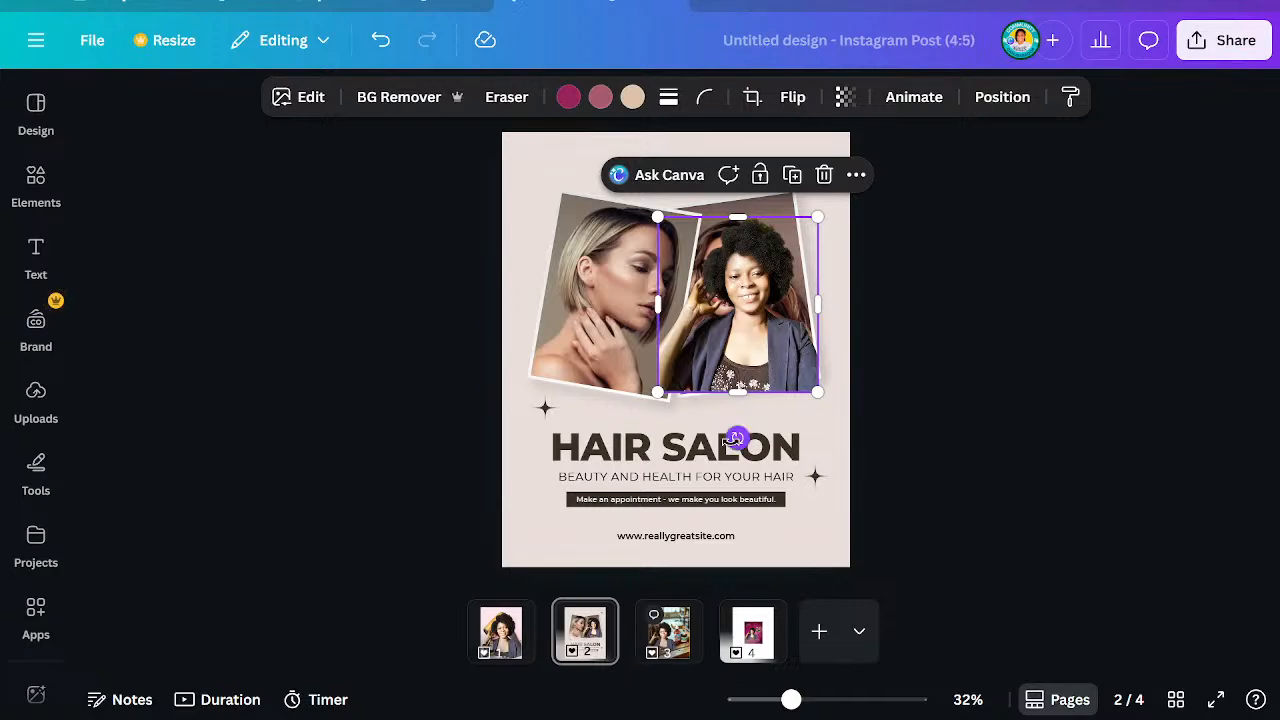
{"action": "left_click_drag", "start_coordinate": [736, 438], "coordinate": [766, 436]}
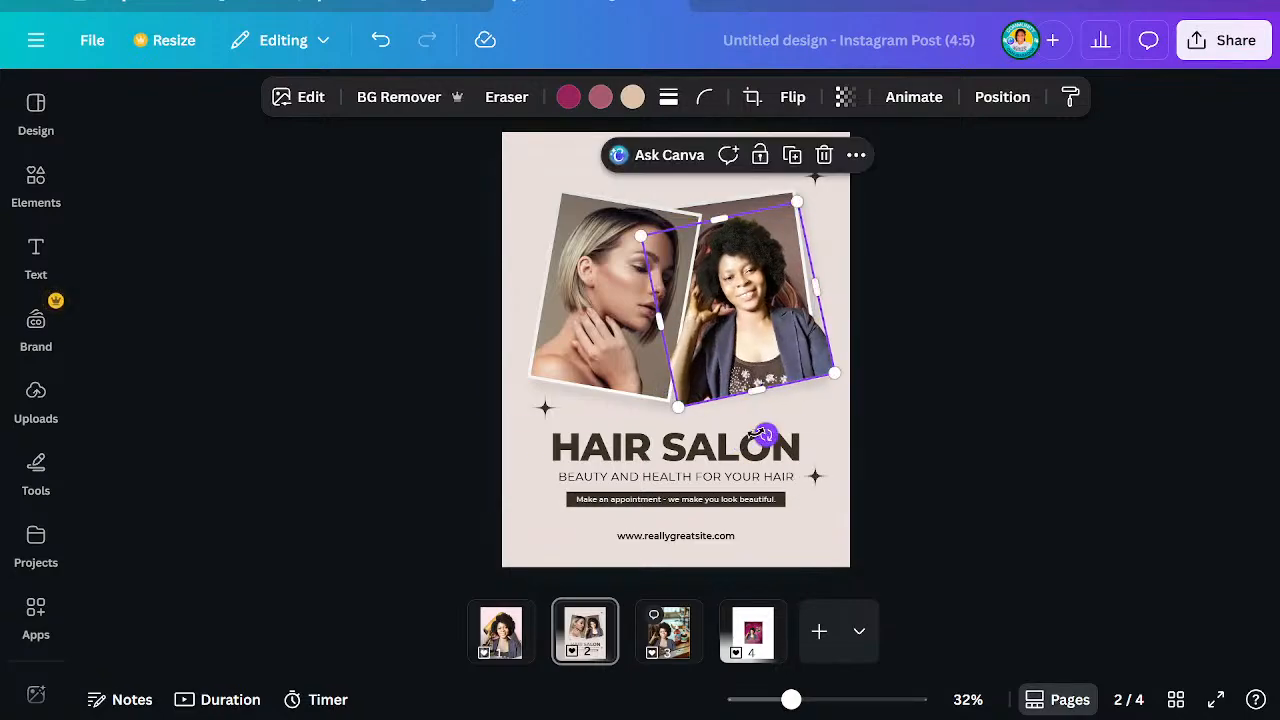
{"action": "left_click_drag", "start_coordinate": [760, 372], "coordinate": [757, 362]}
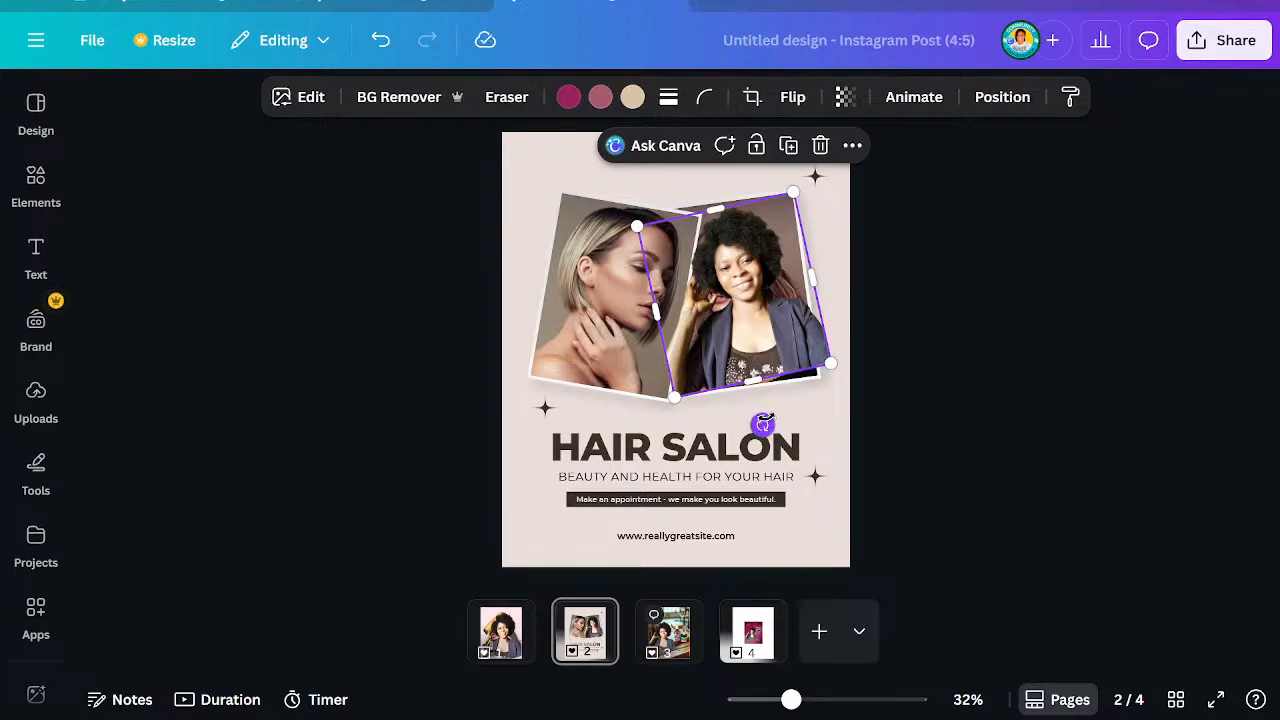
{"action": "left_click_drag", "start_coordinate": [763, 424], "coordinate": [750, 428]}
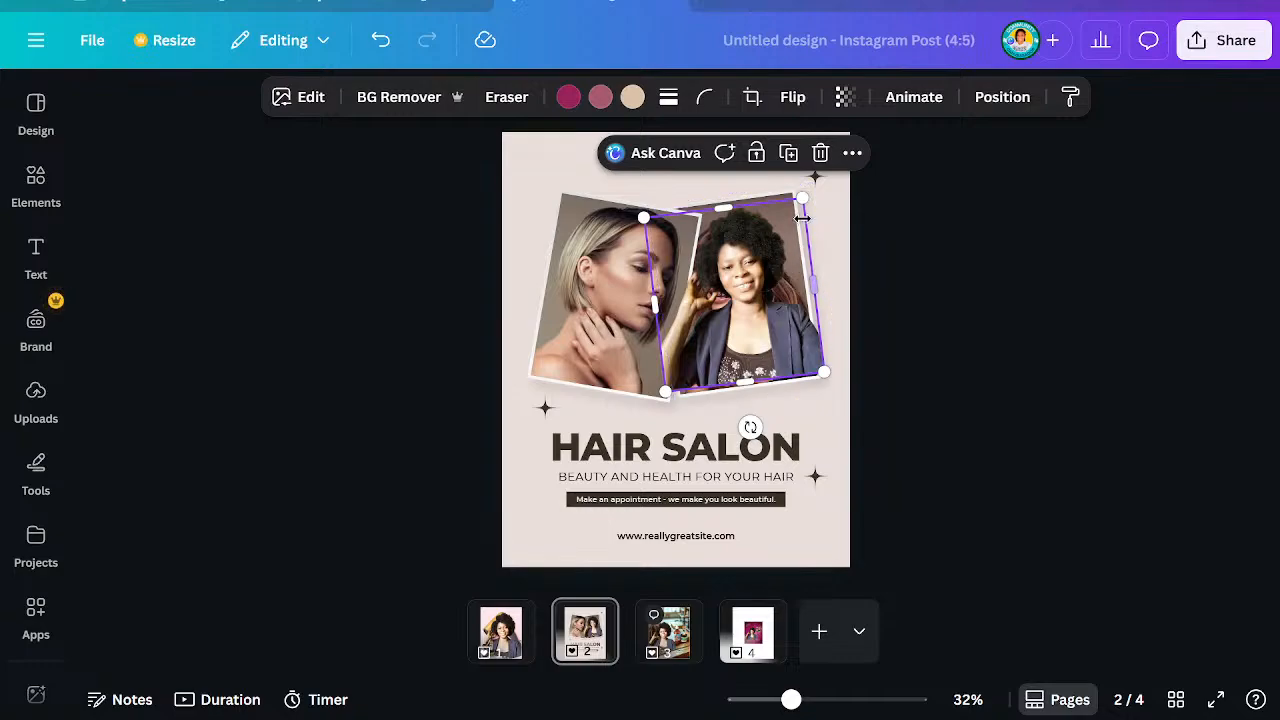
Delete the smiling model's photo from behind the cut-out woman and shift her towards the blonde model's photo
{"action": "left_click", "coordinate": [990, 106]}
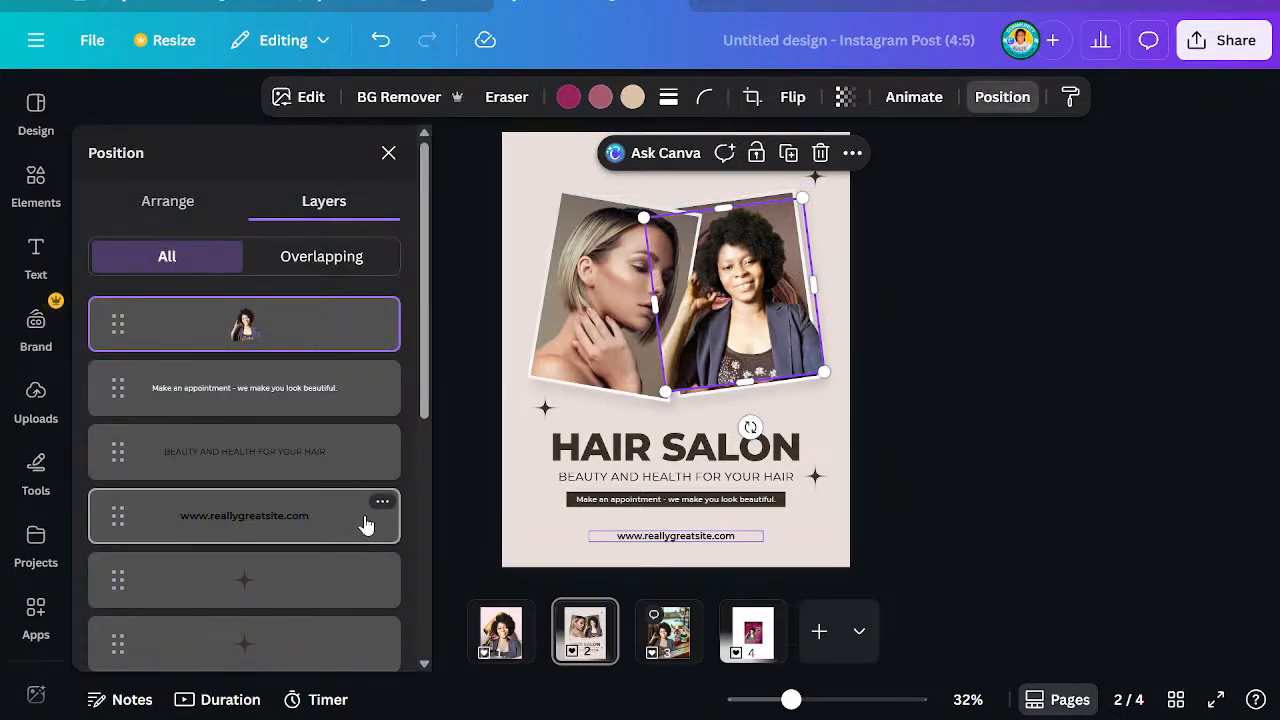
{"action": "scroll", "coordinate": [366, 526], "scroll_direction": "down", "scroll_amount": 2}
{"action": "scroll", "coordinate": [366, 517], "scroll_direction": "down", "scroll_amount": 3}
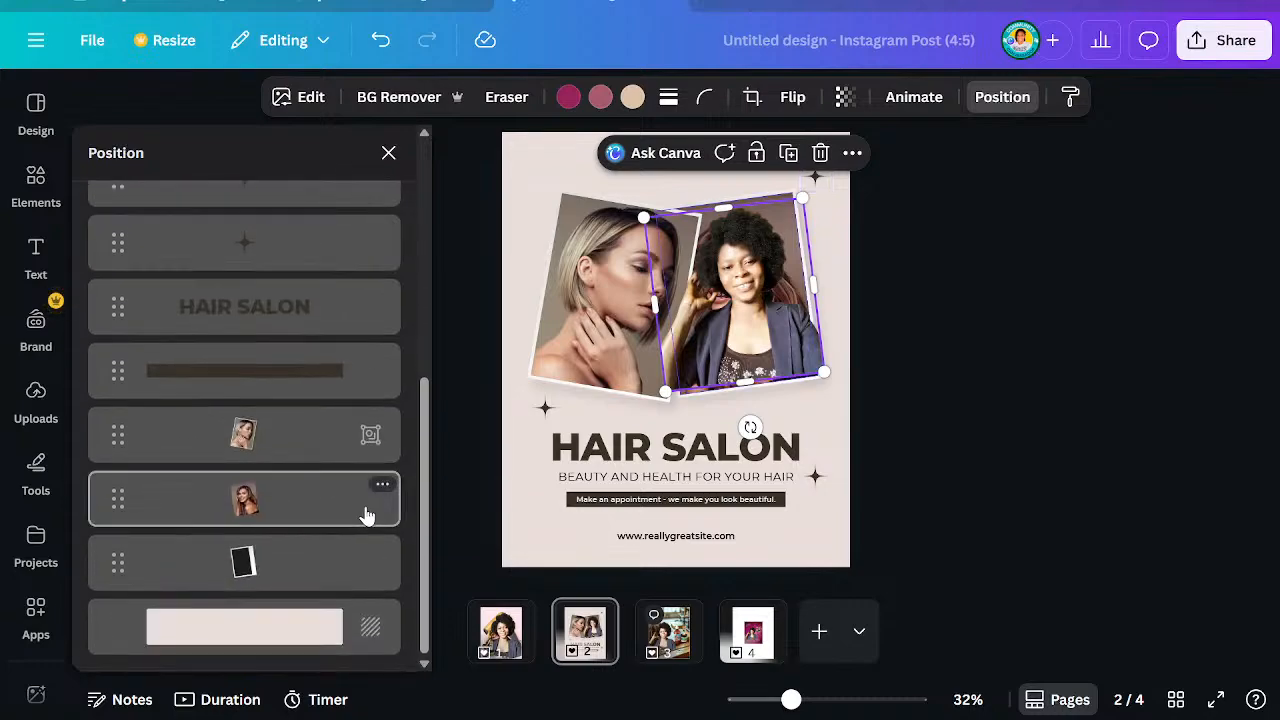
{"action": "left_click", "coordinate": [309, 497]}
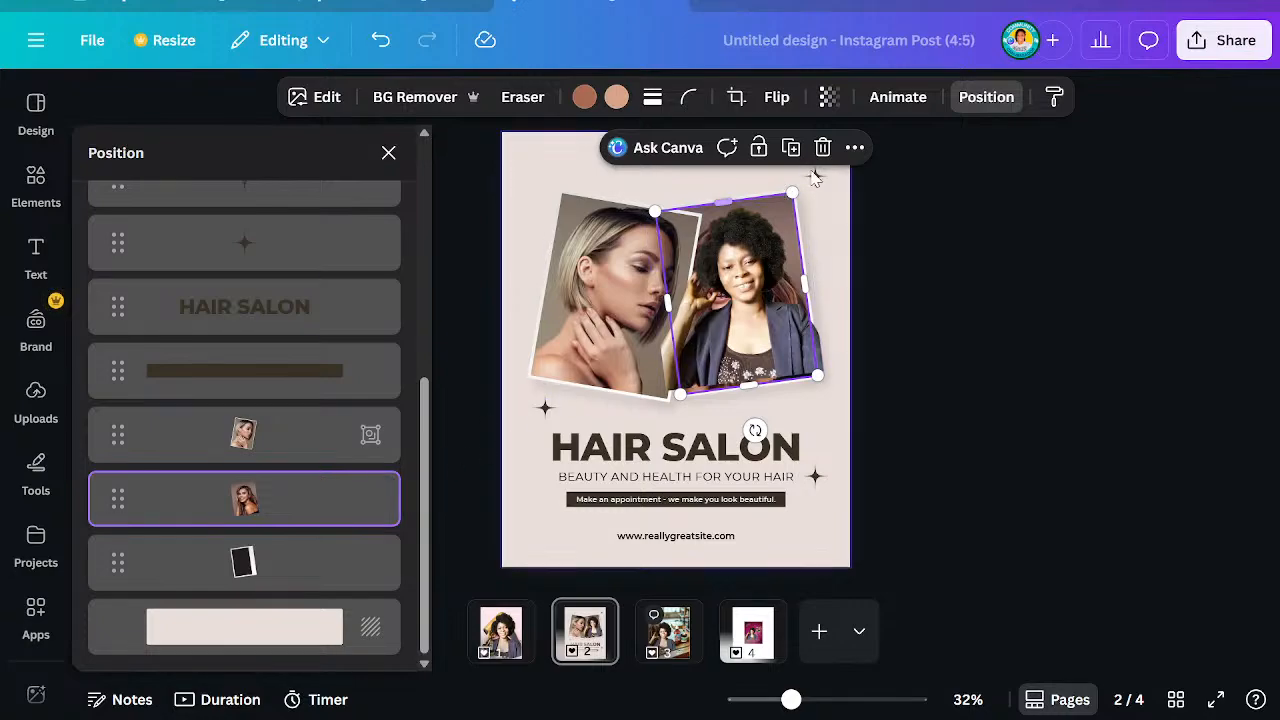
{"action": "left_click", "coordinate": [823, 148]}
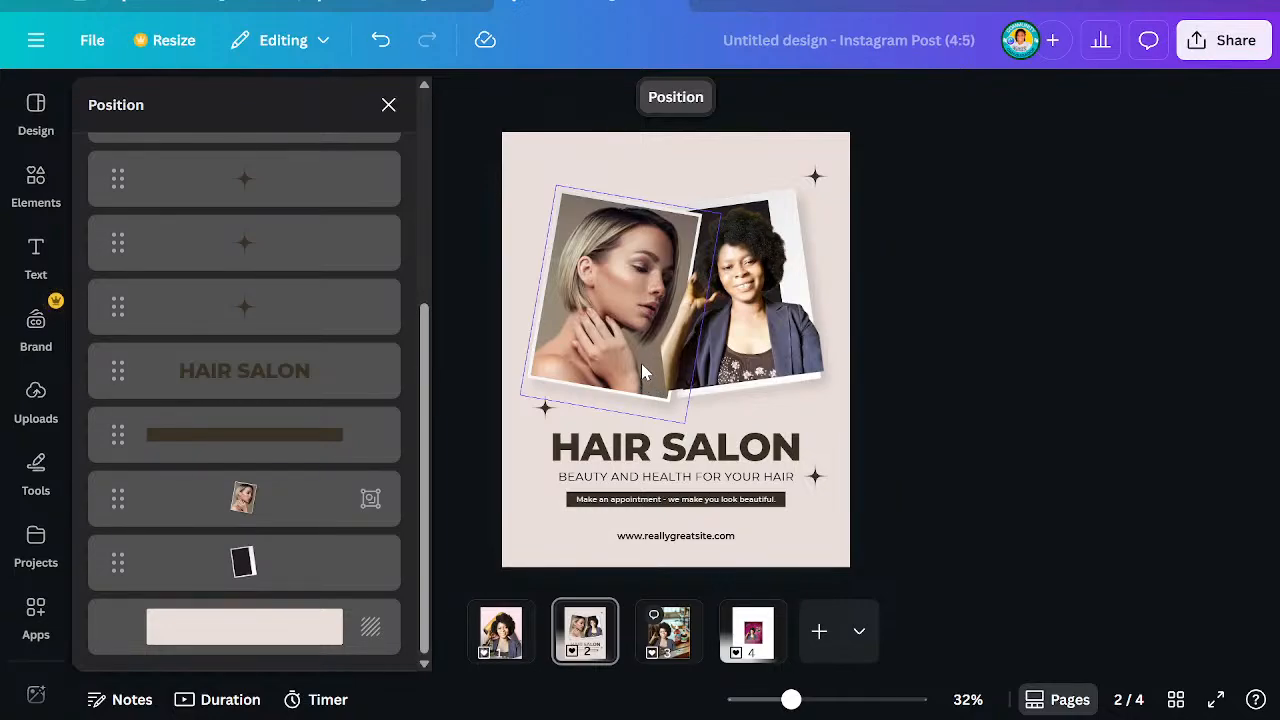
{"action": "left_click", "coordinate": [757, 336]}
{"action": "left_click_drag", "start_coordinate": [757, 336], "coordinate": [731, 332]}
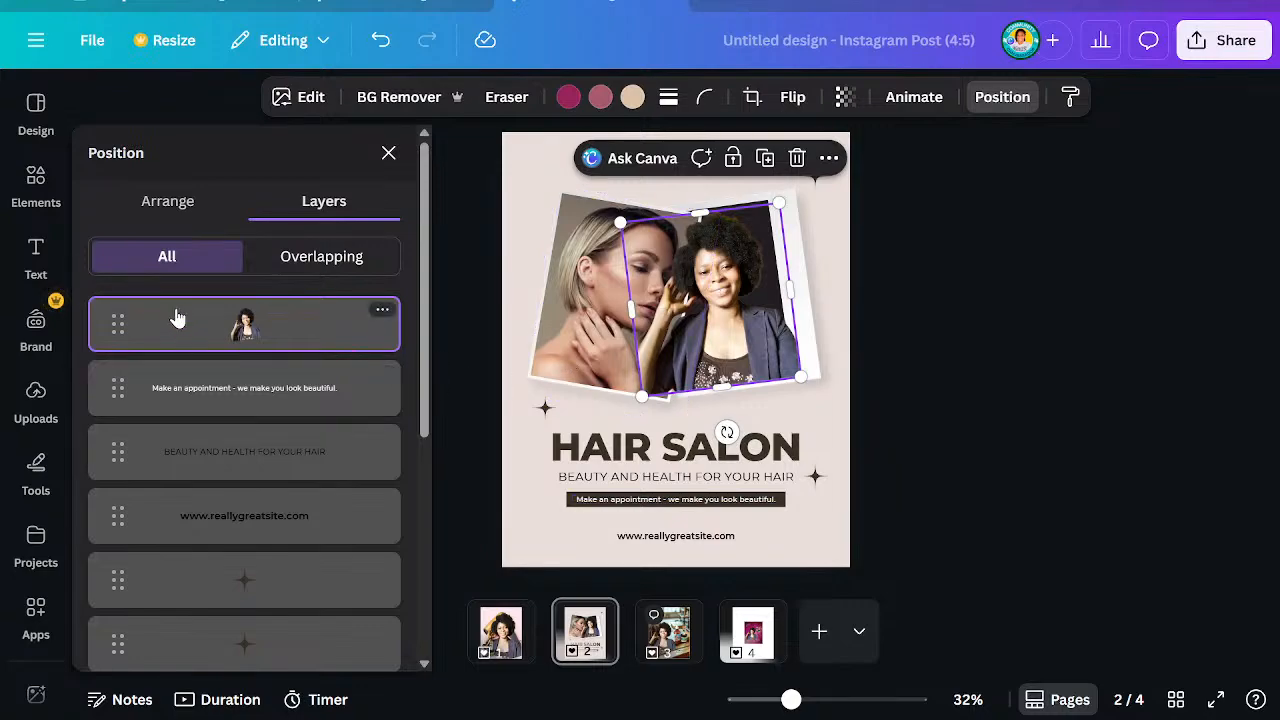
Browse the suggested hair salon templates and apply the White Elegant Beauty Salon Promotion Instagram Post template to page 2
{"action": "left_click", "coordinate": [36, 115]}
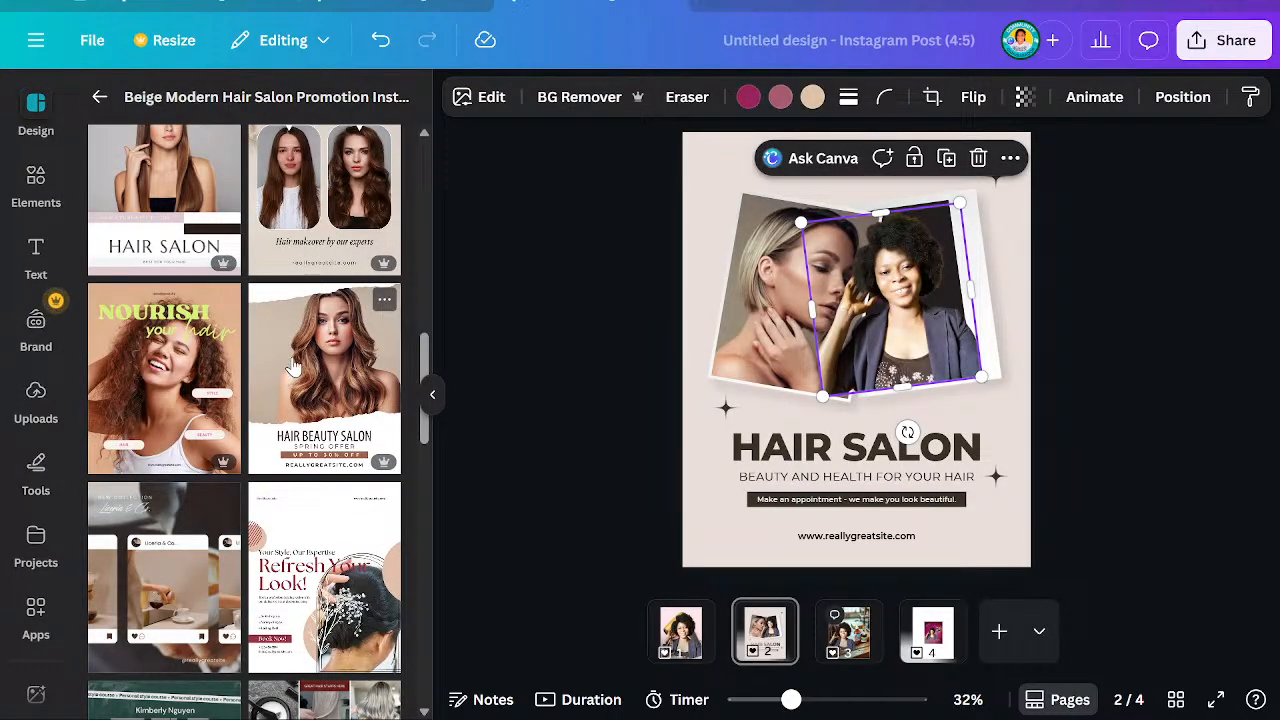
{"action": "scroll", "coordinate": [289, 370], "scroll_direction": "down", "scroll_amount": 5}
{"action": "scroll", "coordinate": [290, 354], "scroll_direction": "up", "scroll_amount": 5}
{"action": "scroll", "coordinate": [289, 352], "scroll_direction": "up", "scroll_amount": 3}
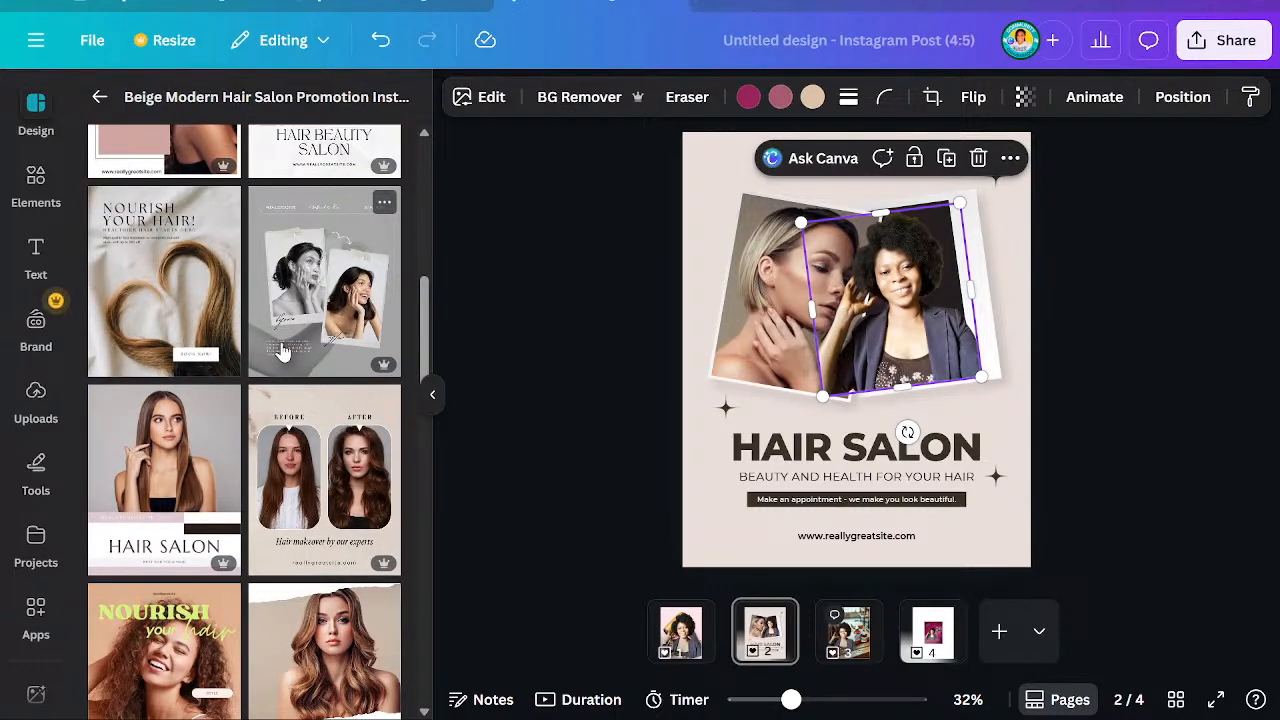
{"action": "scroll", "coordinate": [288, 345], "scroll_direction": "up", "scroll_amount": 5}
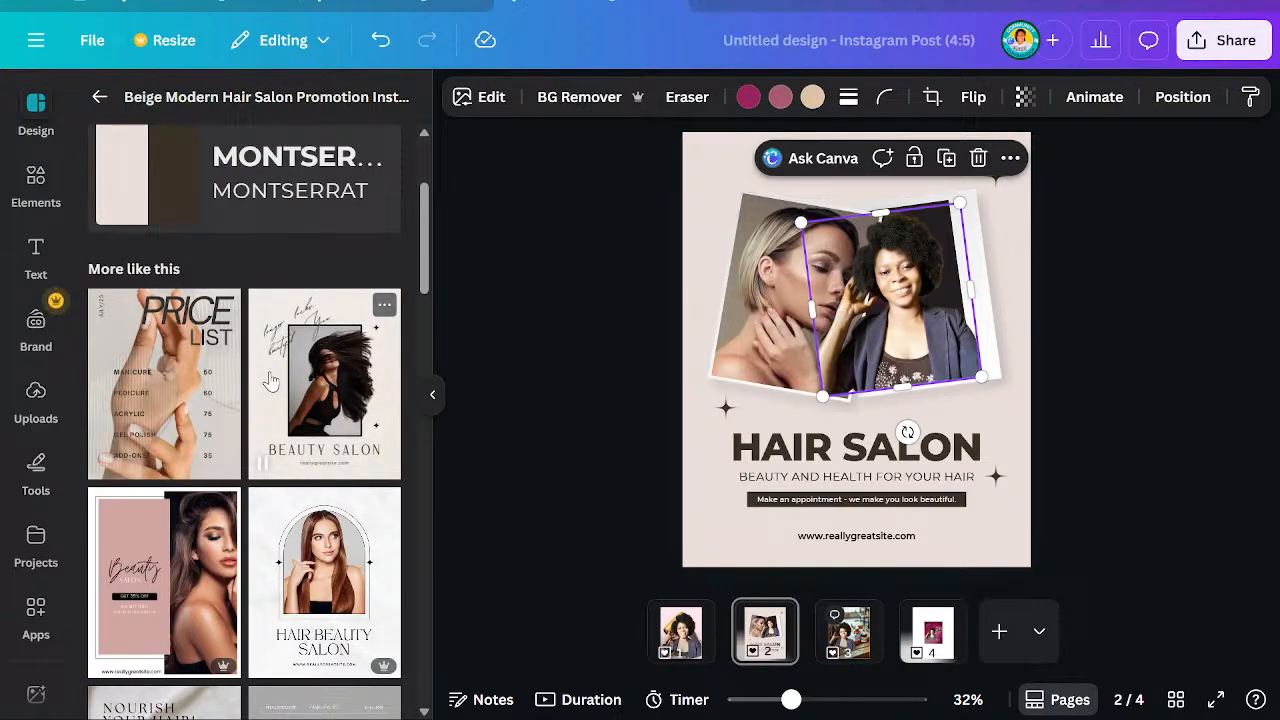
{"action": "left_click", "coordinate": [190, 541]}
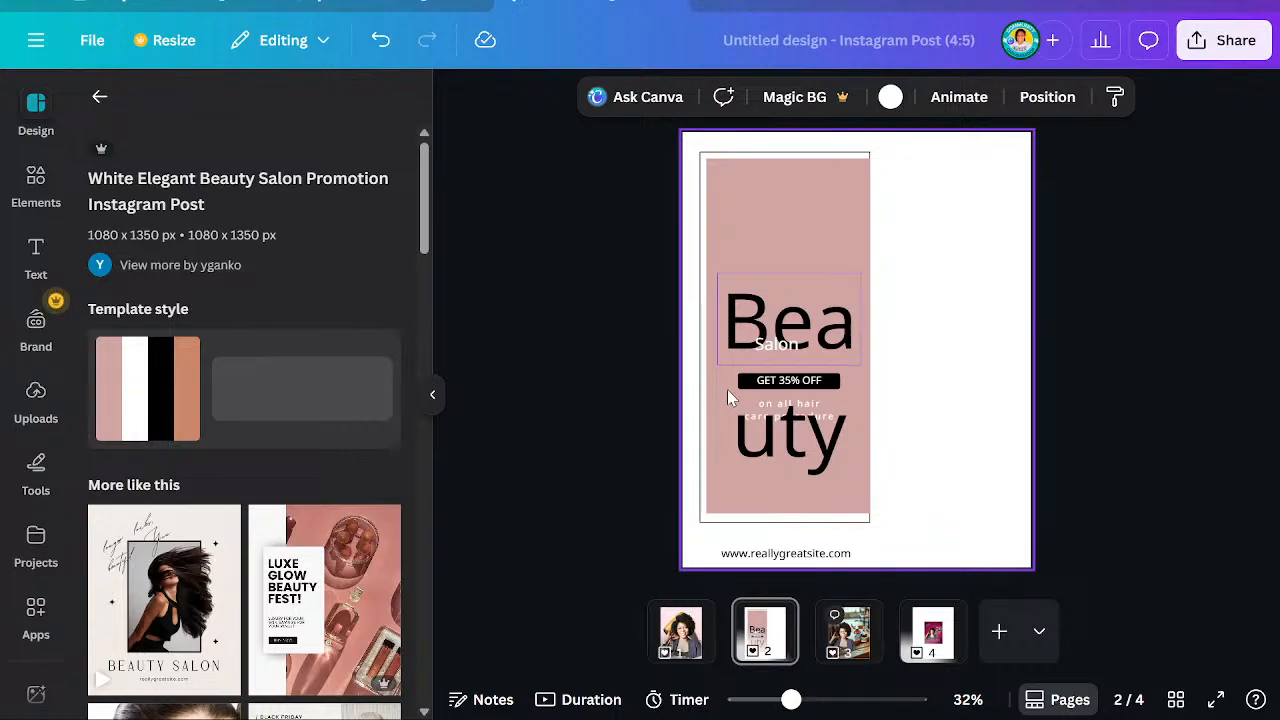
Paste the cut-out woman onto the new beauty salon template, place her over the model's photo and select that photo
{"action": "left_click", "coordinate": [800, 362]}
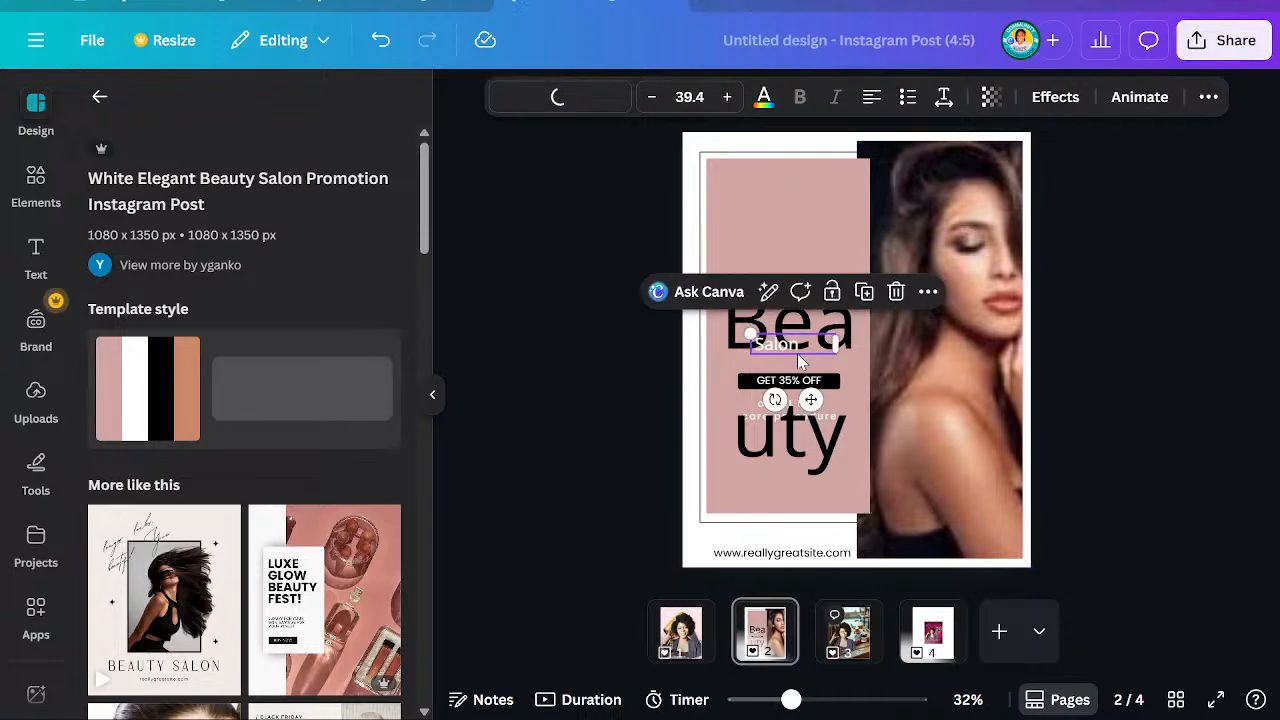
{"action": "left_click", "coordinate": [926, 292]}
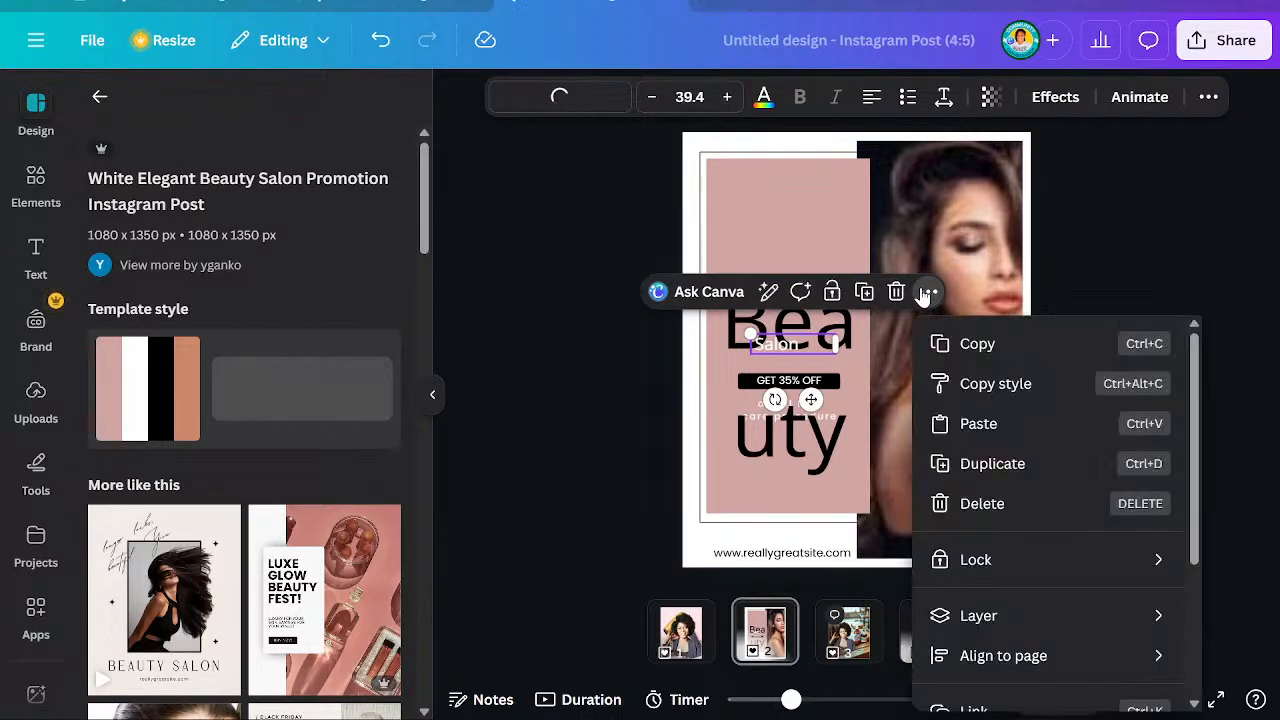
{"action": "left_click", "coordinate": [960, 428]}
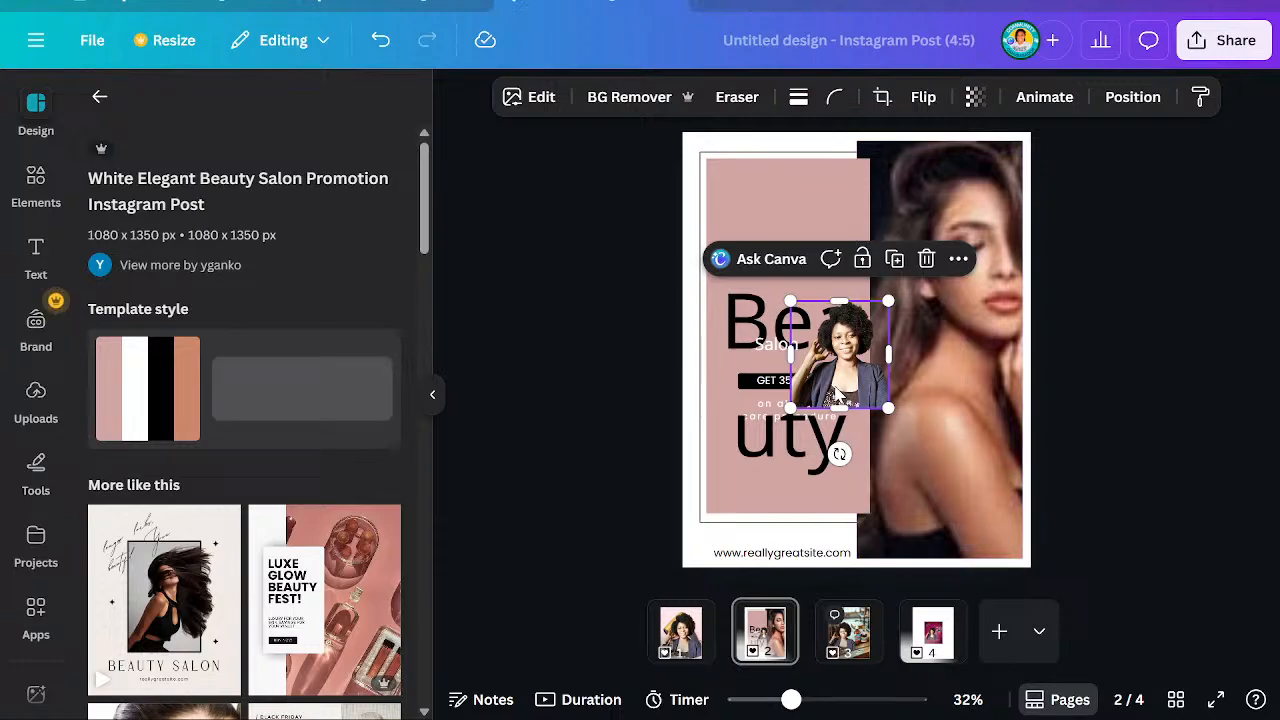
{"action": "left_click_drag", "start_coordinate": [845, 394], "coordinate": [936, 380]}
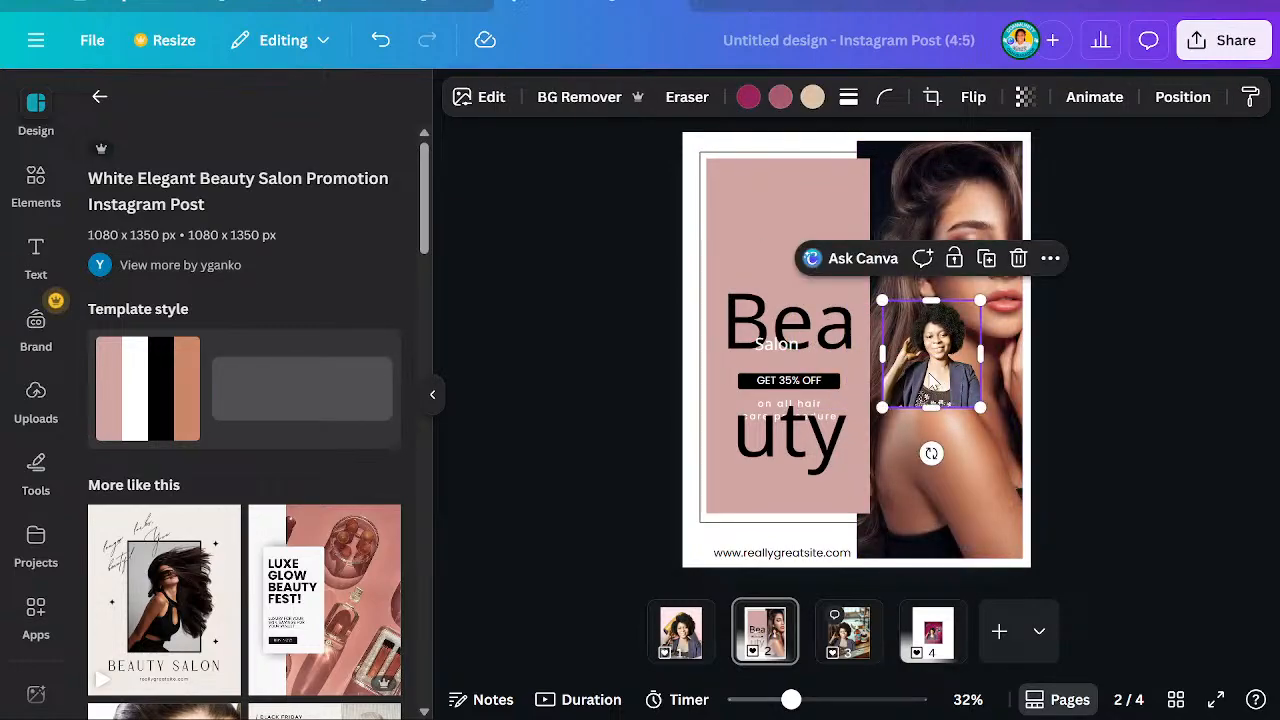
{"action": "left_click", "coordinate": [913, 214]}
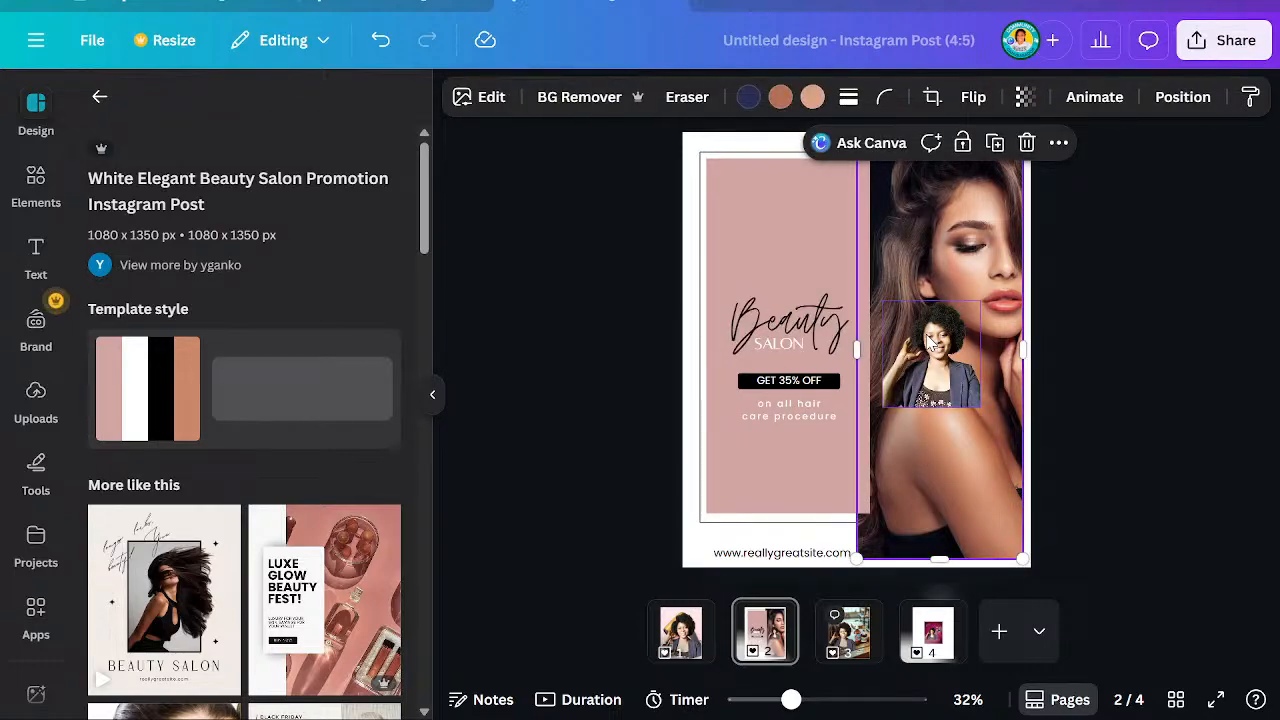
Move the small cutout portrait lower on the salon model photo on page 2
{"action": "left_click", "coordinate": [930, 342]}
{"action": "left_click_drag", "start_coordinate": [930, 342], "coordinate": [913, 405]}
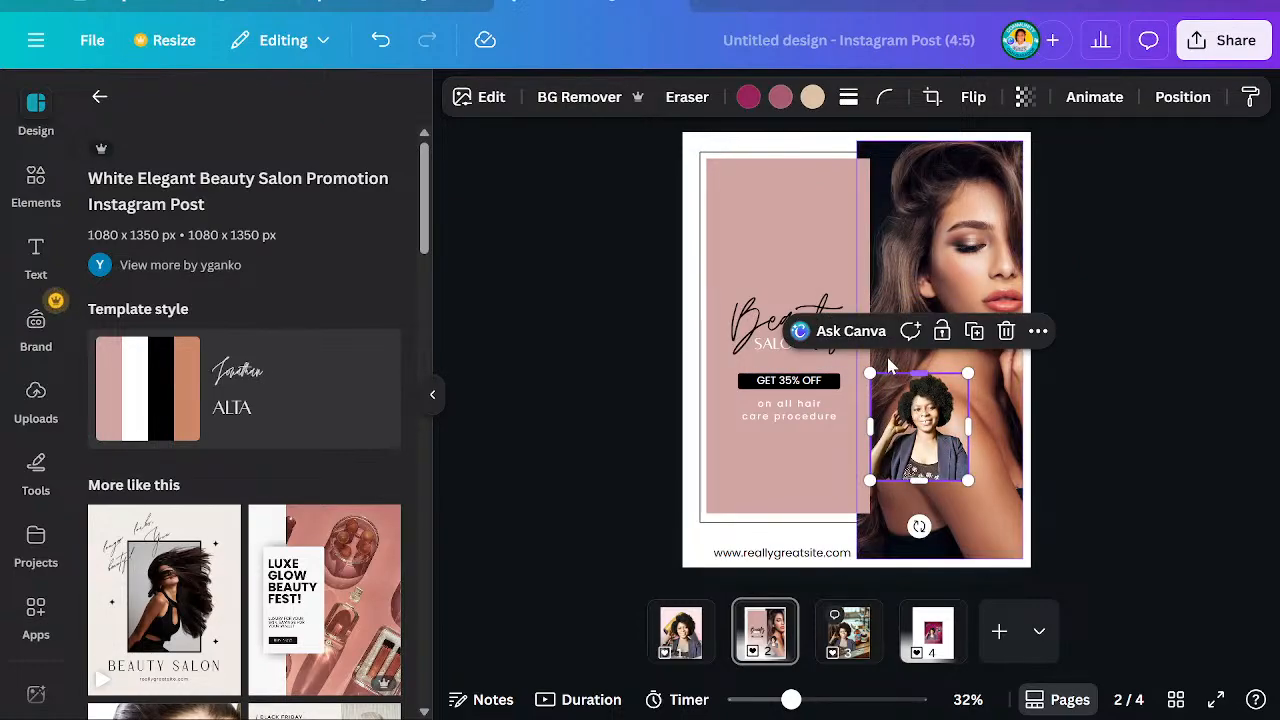
{"action": "left_click", "coordinate": [912, 282]}
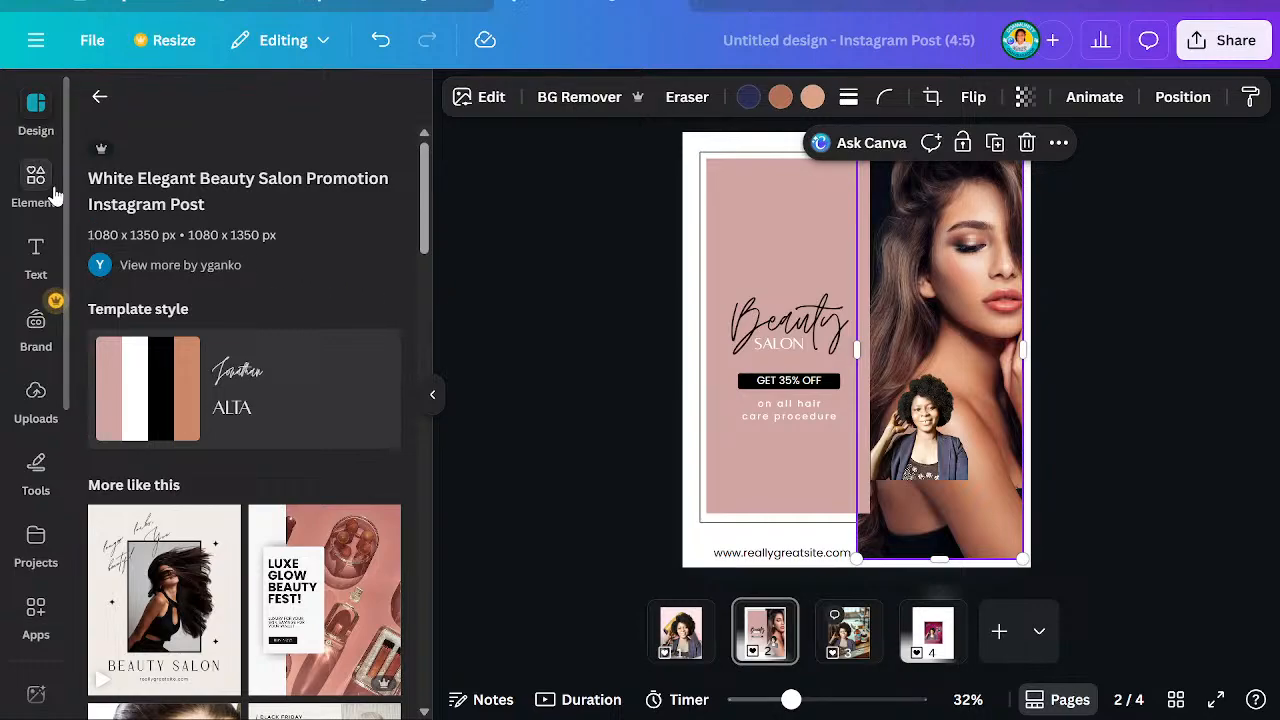
Look through the available options for the large model photo and for the cutout portrait
{"action": "right_click", "coordinate": [928, 276]}
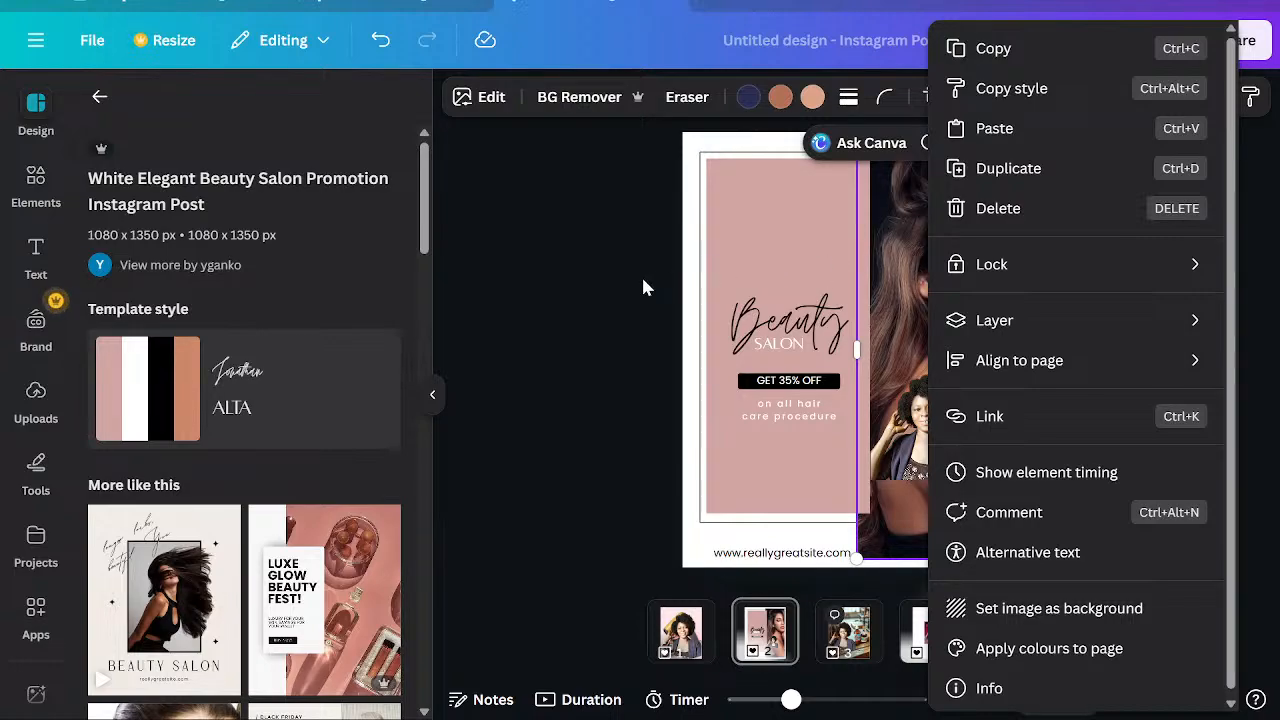
{"action": "key", "text": "Escape"}
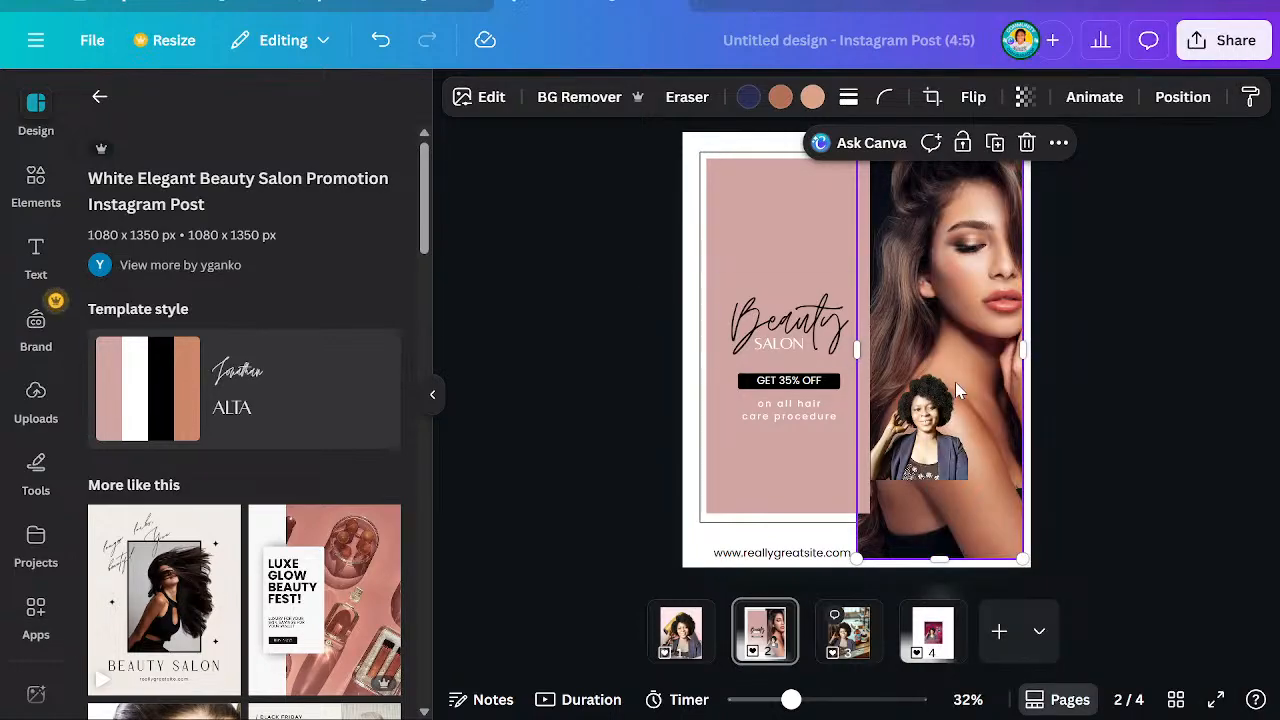
{"action": "left_click", "coordinate": [935, 410]}
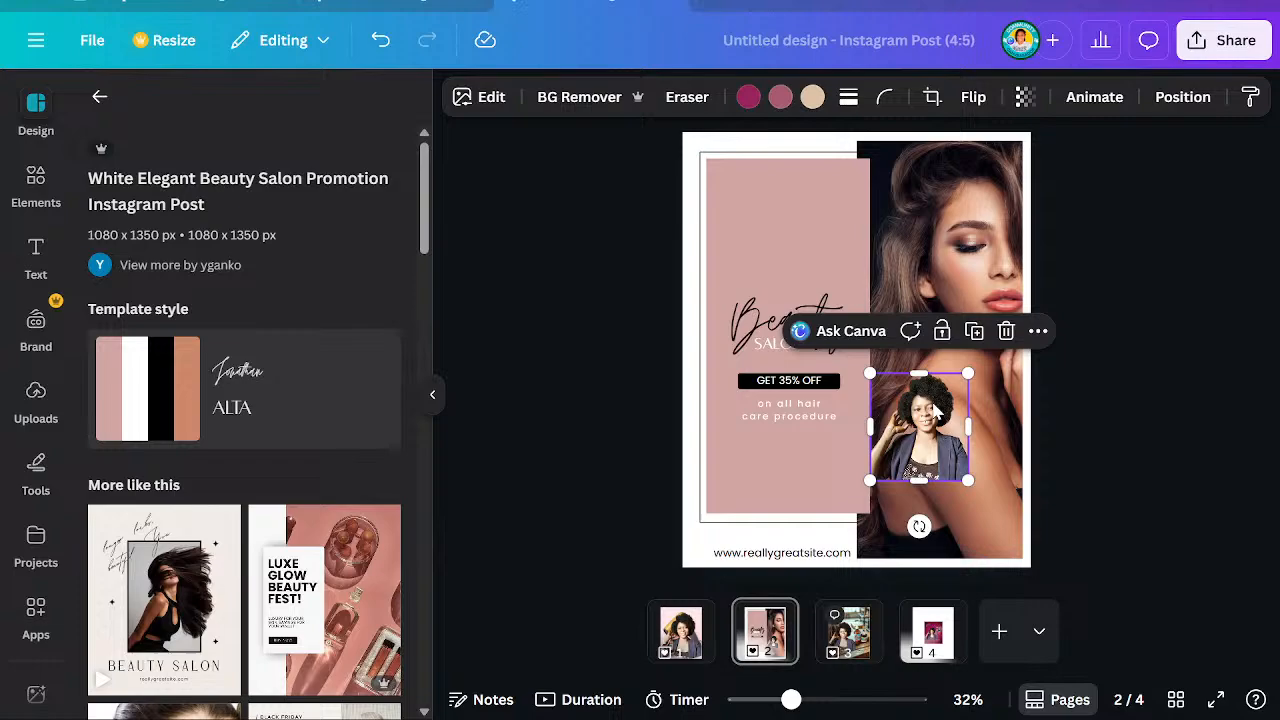
{"action": "left_click", "coordinate": [1039, 333]}
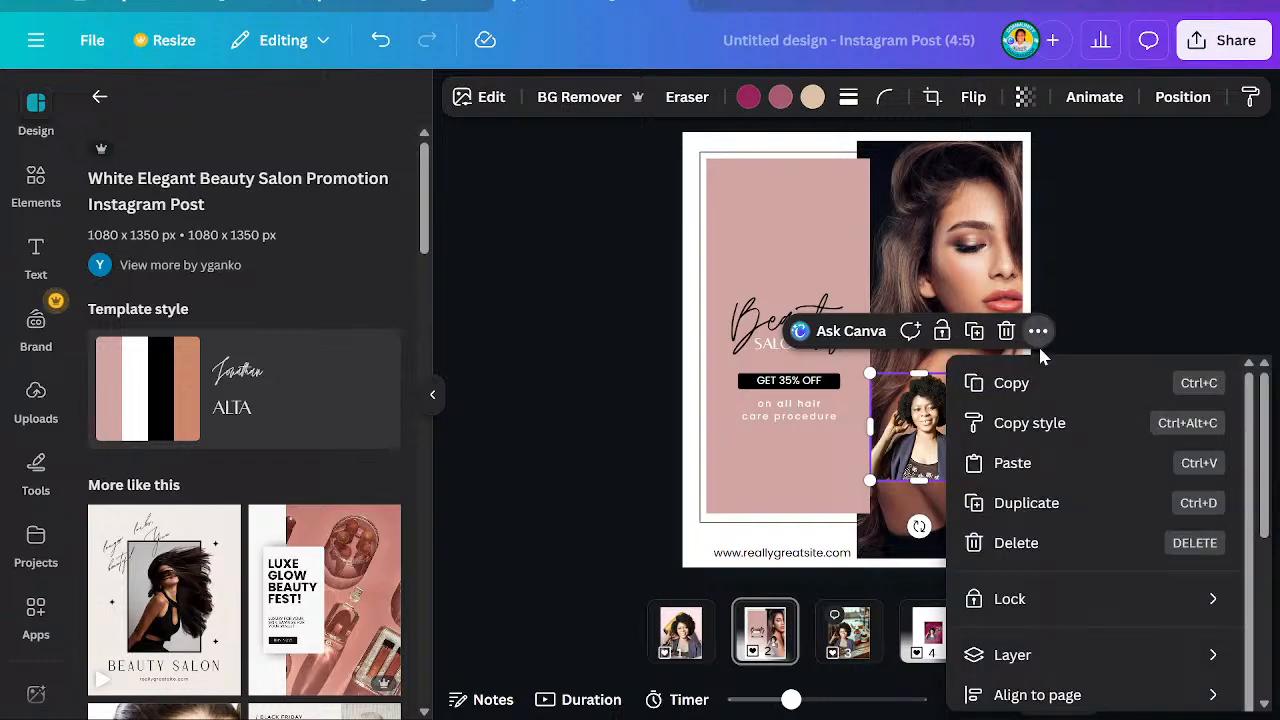
{"action": "scroll", "coordinate": [1045, 445], "scroll_direction": "down", "scroll_amount": 3}
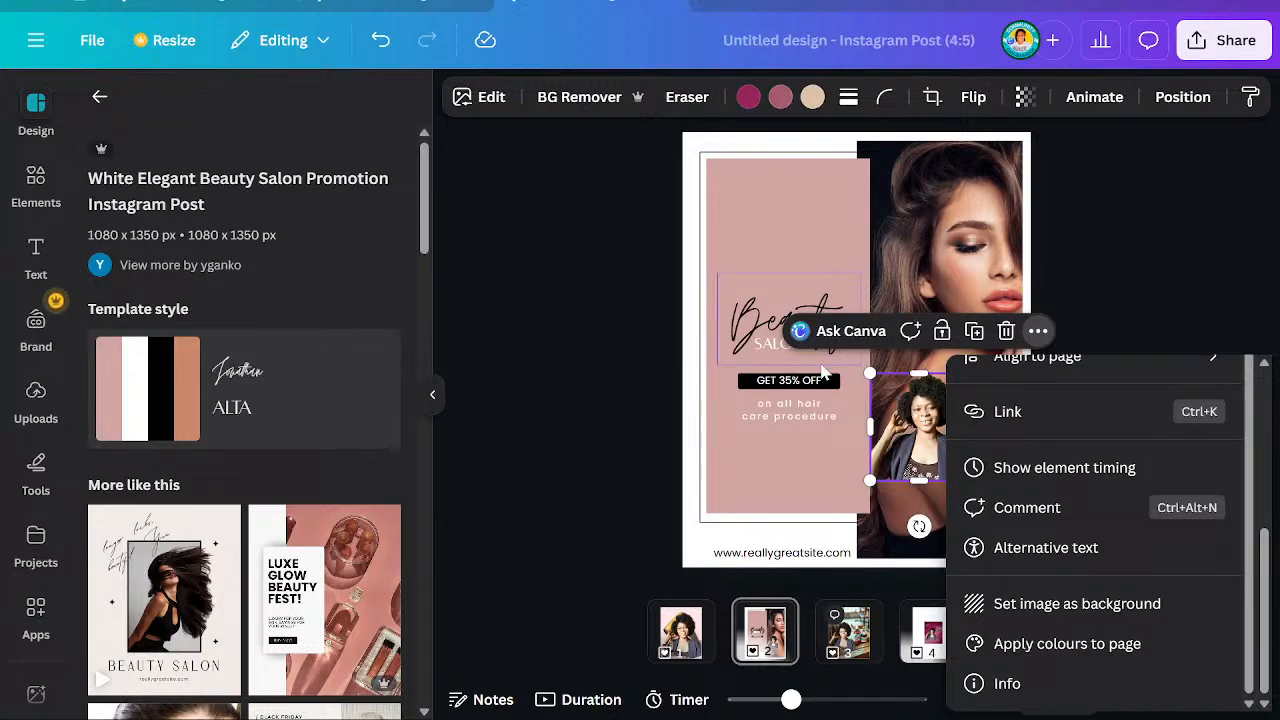
{"action": "left_click", "coordinate": [845, 396]}
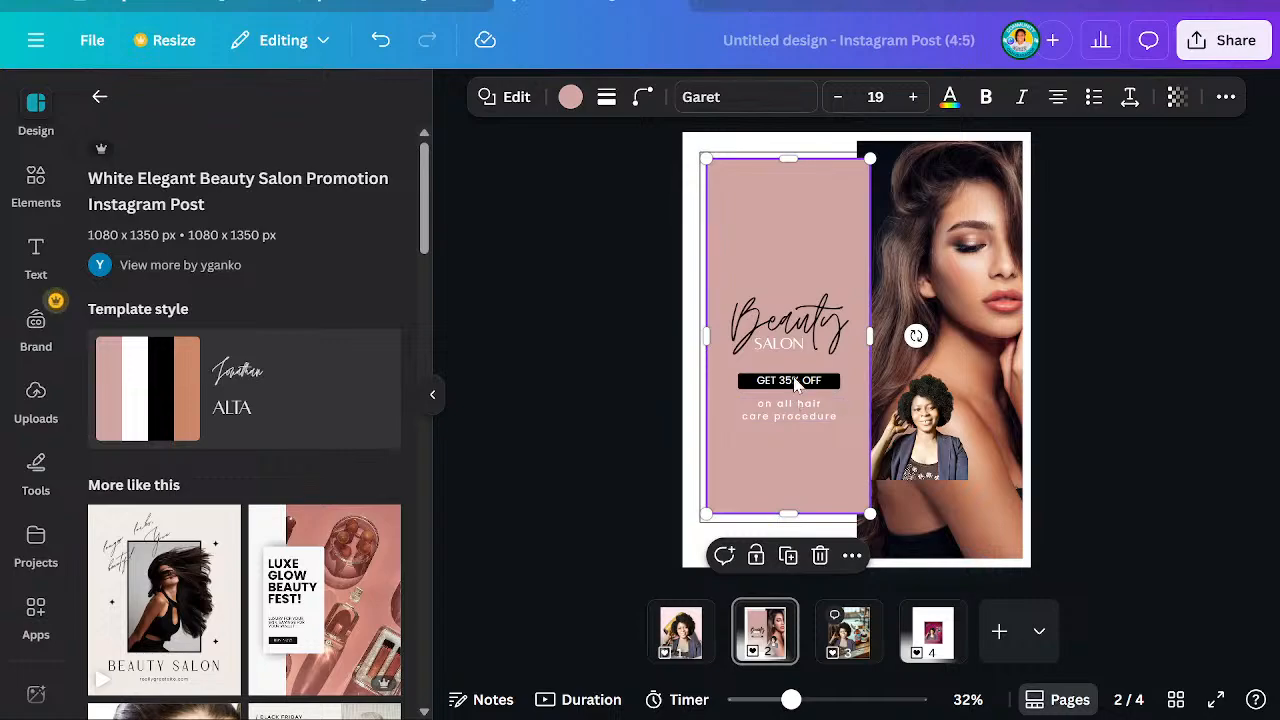
Add a text box to the page and replace its placeholder text with "t"
{"action": "key", "text": "t"}
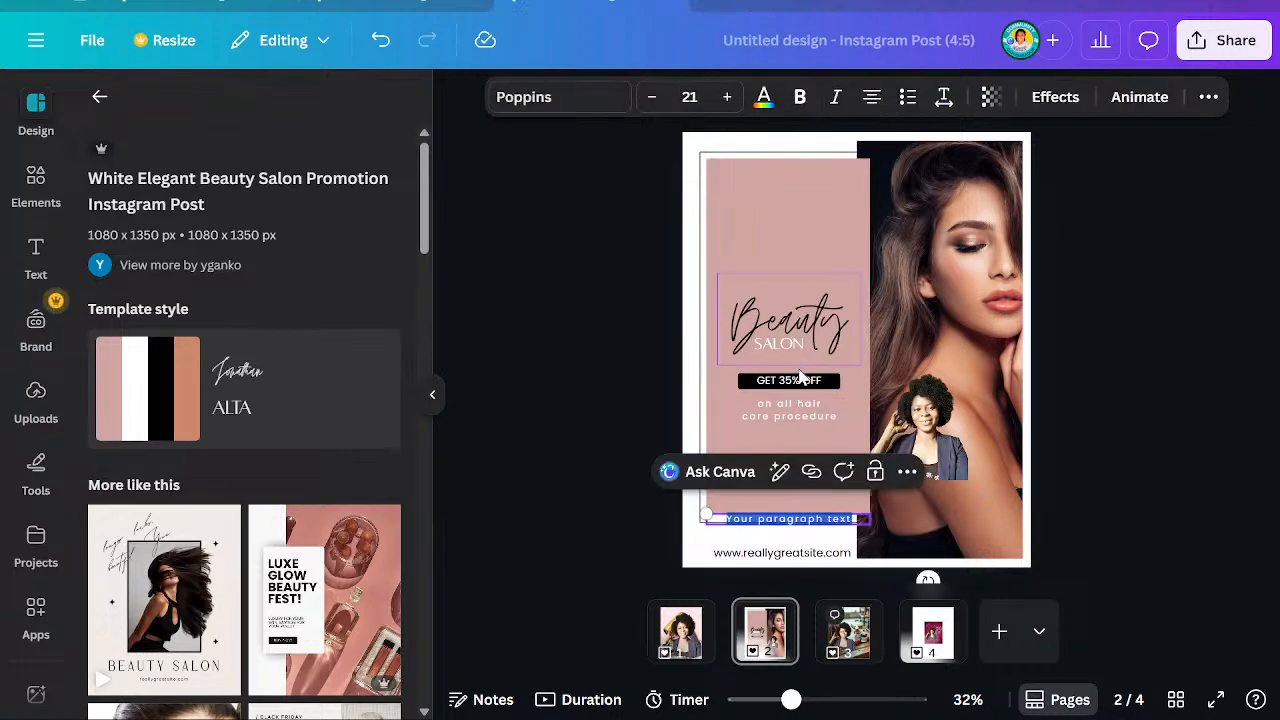
{"action": "left_click", "coordinate": [771, 517]}
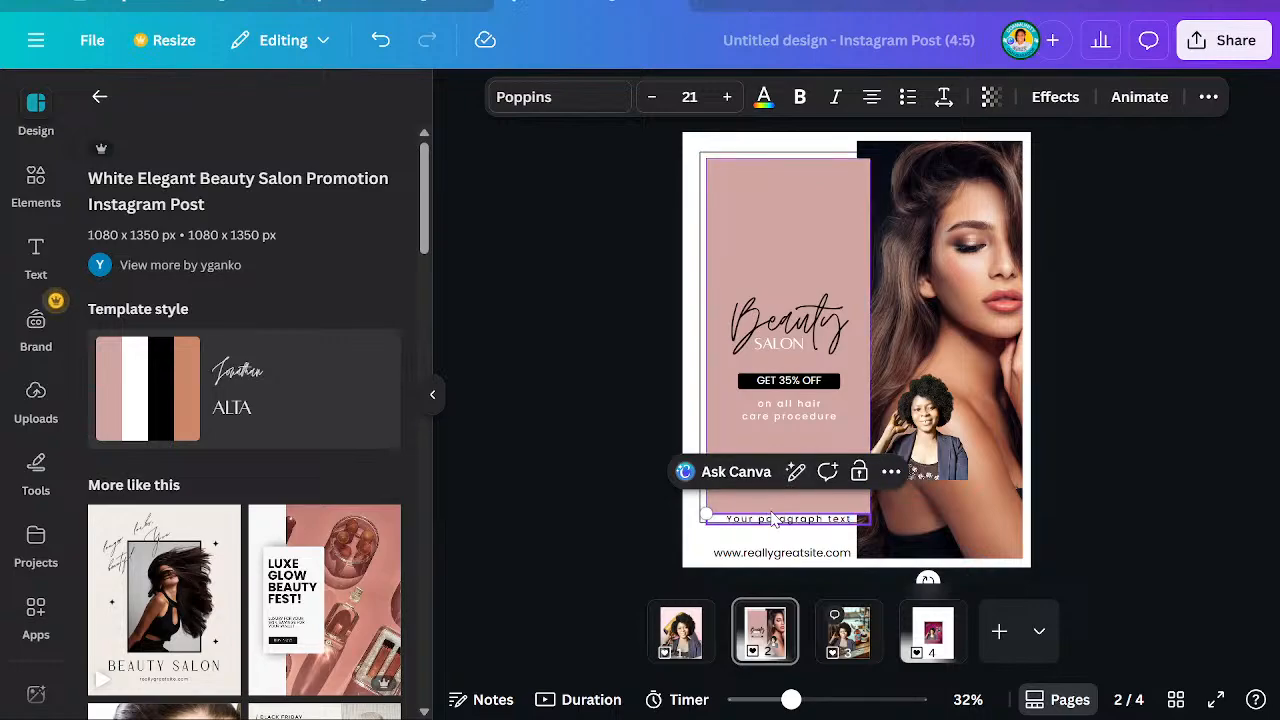
{"action": "key", "text": "ctrl+a"}
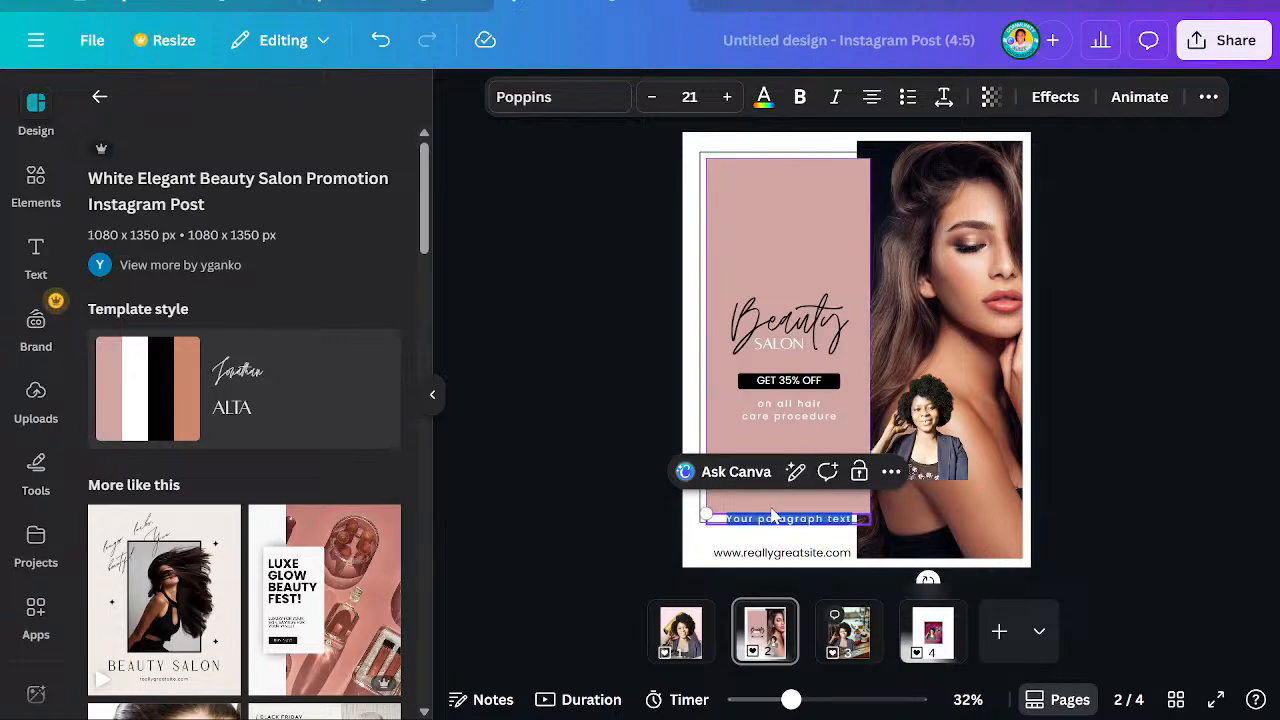
{"action": "key", "text": "ctrl+t"}
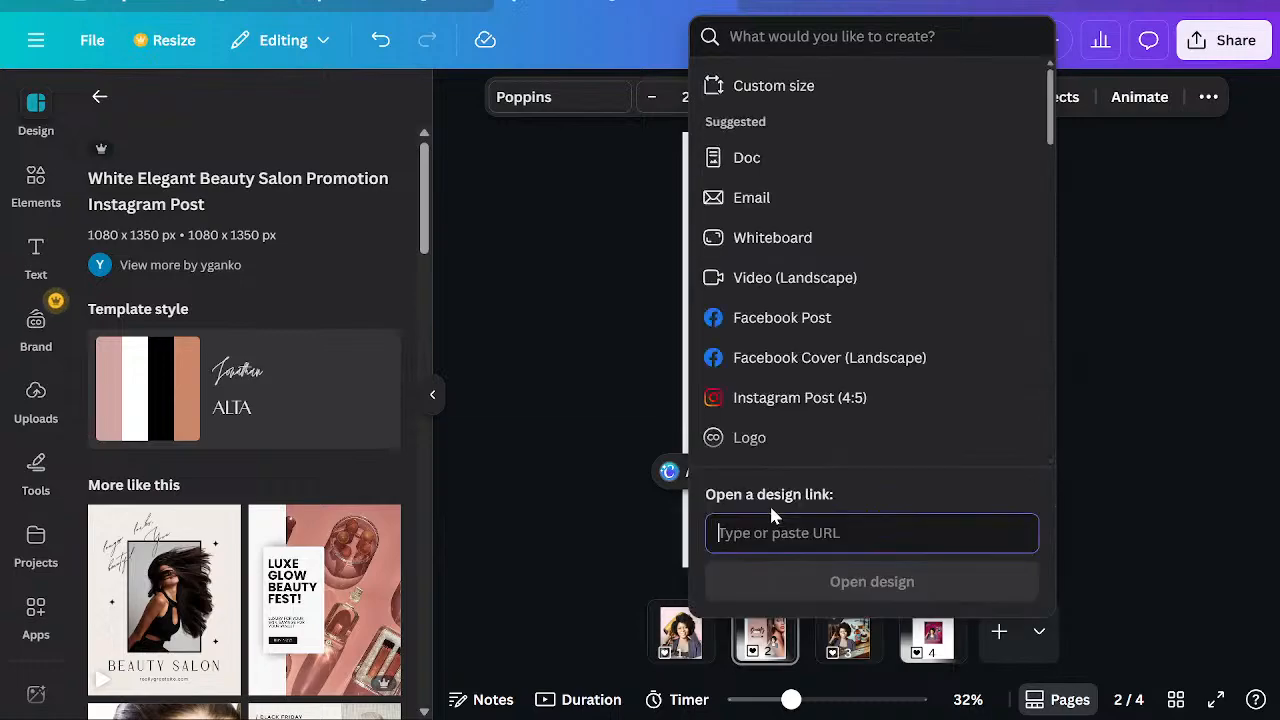
{"action": "left_click", "coordinate": [627, 460]}
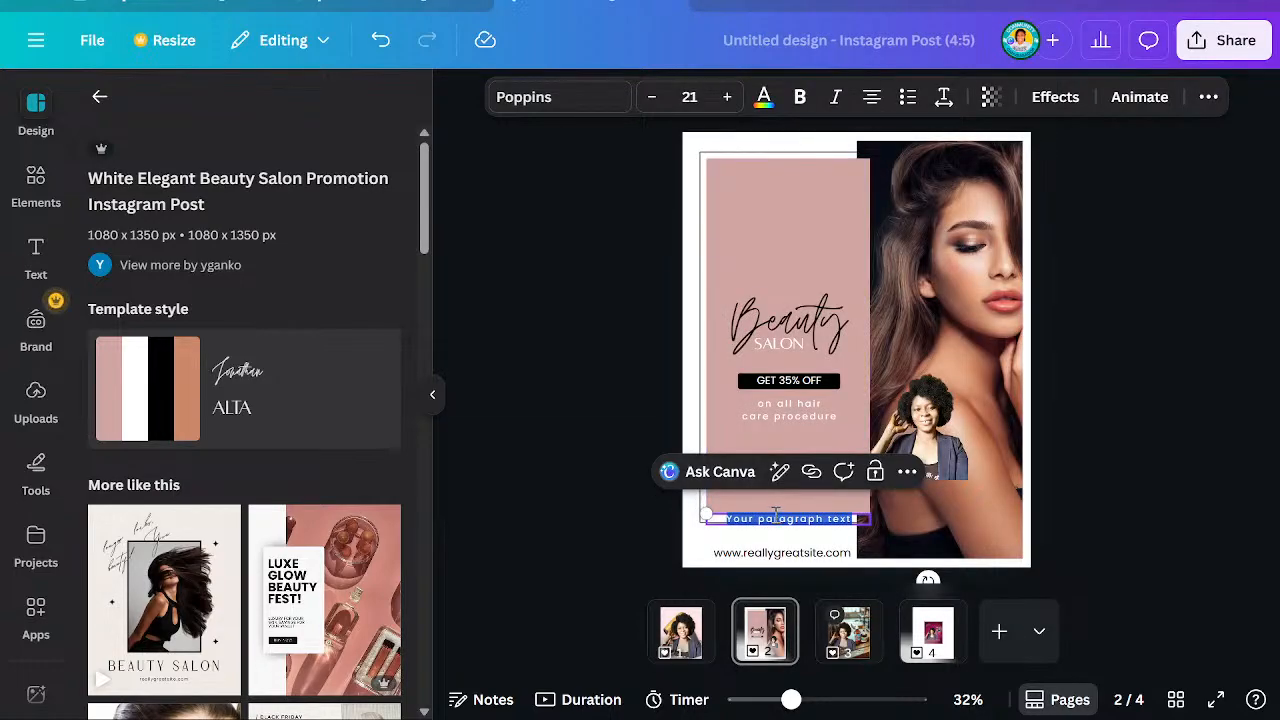
{"action": "type", "text": "t"}
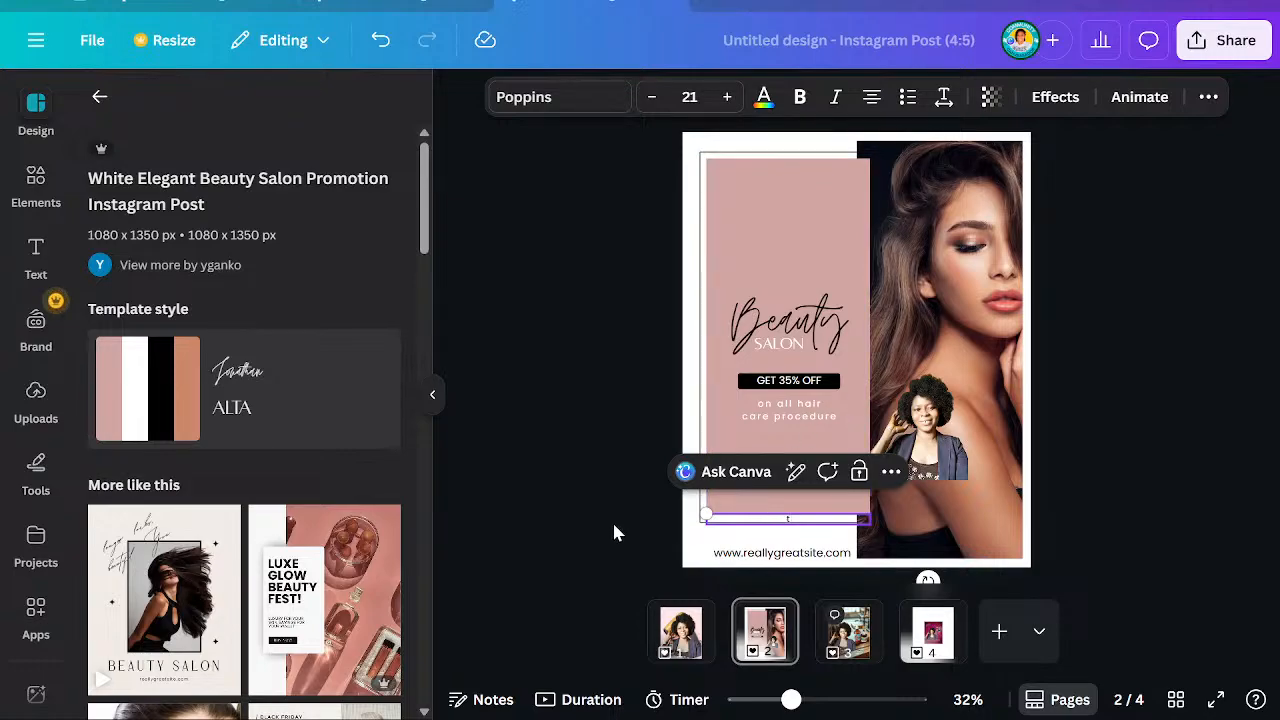
{"action": "left_click", "coordinate": [732, 553]}
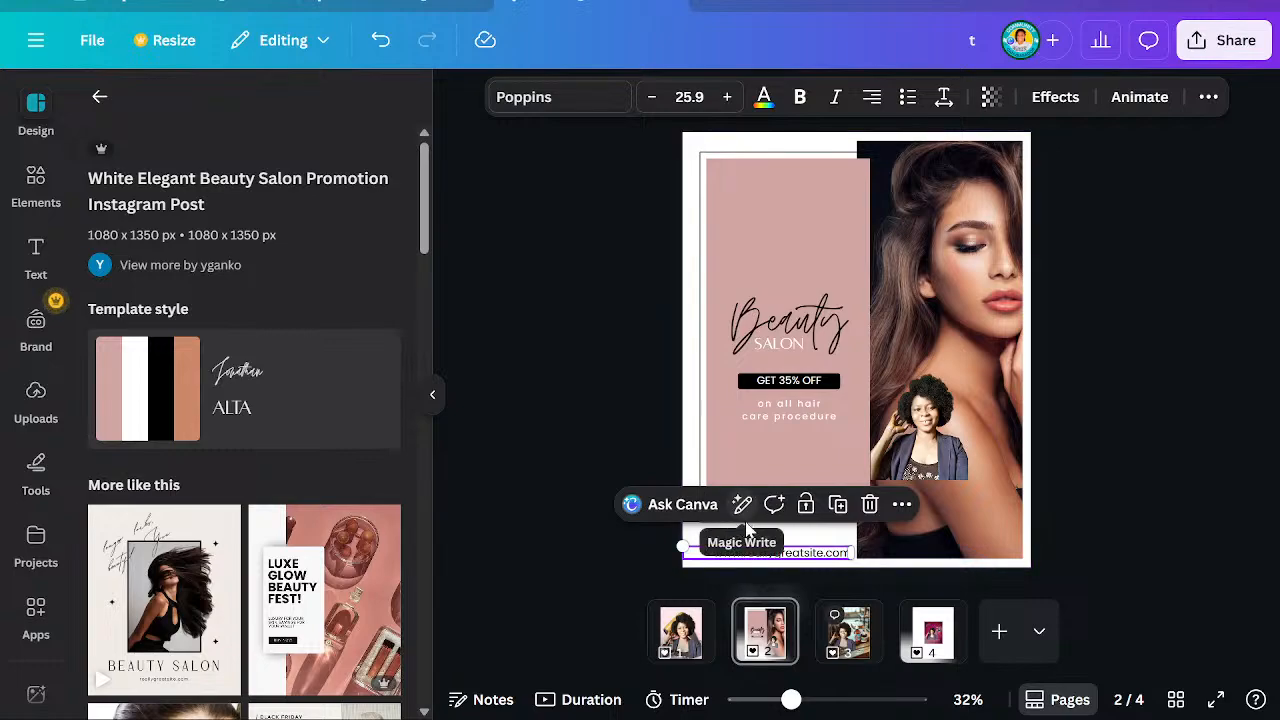
{"action": "left_click", "coordinate": [773, 535]}
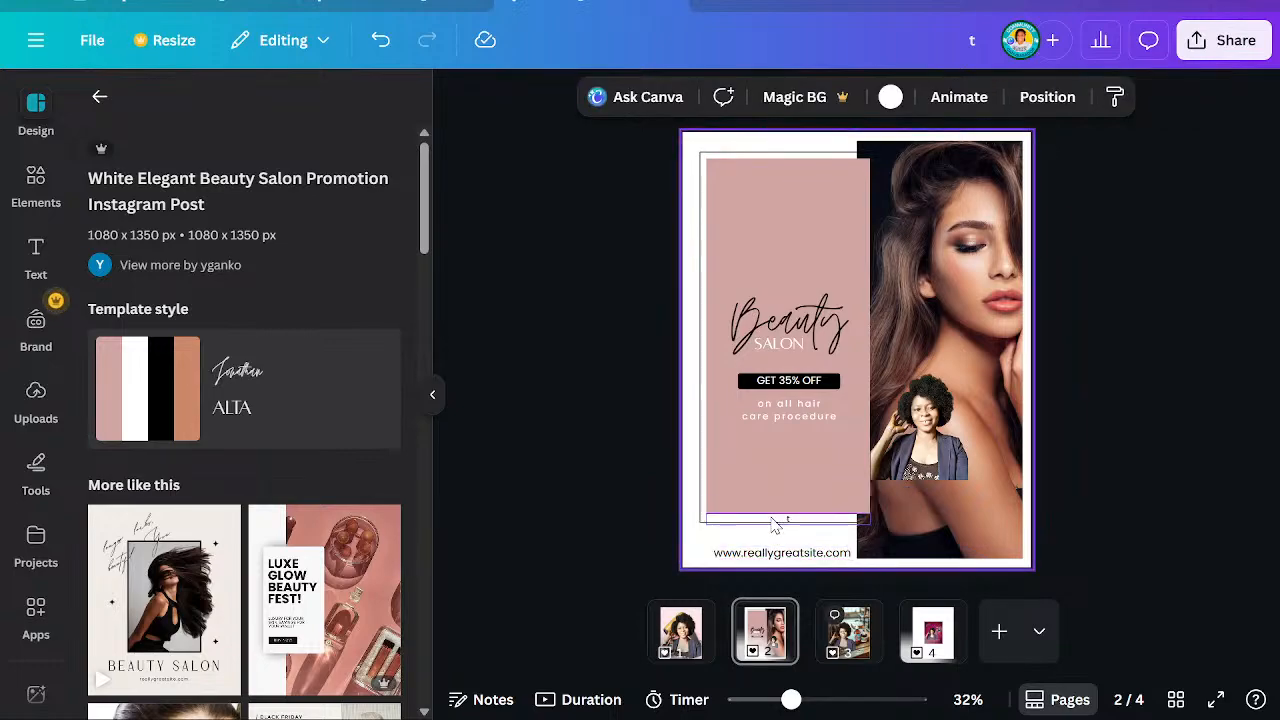
Move the "t" text box over the lower part of the cutout portrait and set its transparency to 0
{"action": "left_click_drag", "start_coordinate": [777, 524], "coordinate": [888, 465]}
{"action": "left_click", "coordinate": [872, 471]}
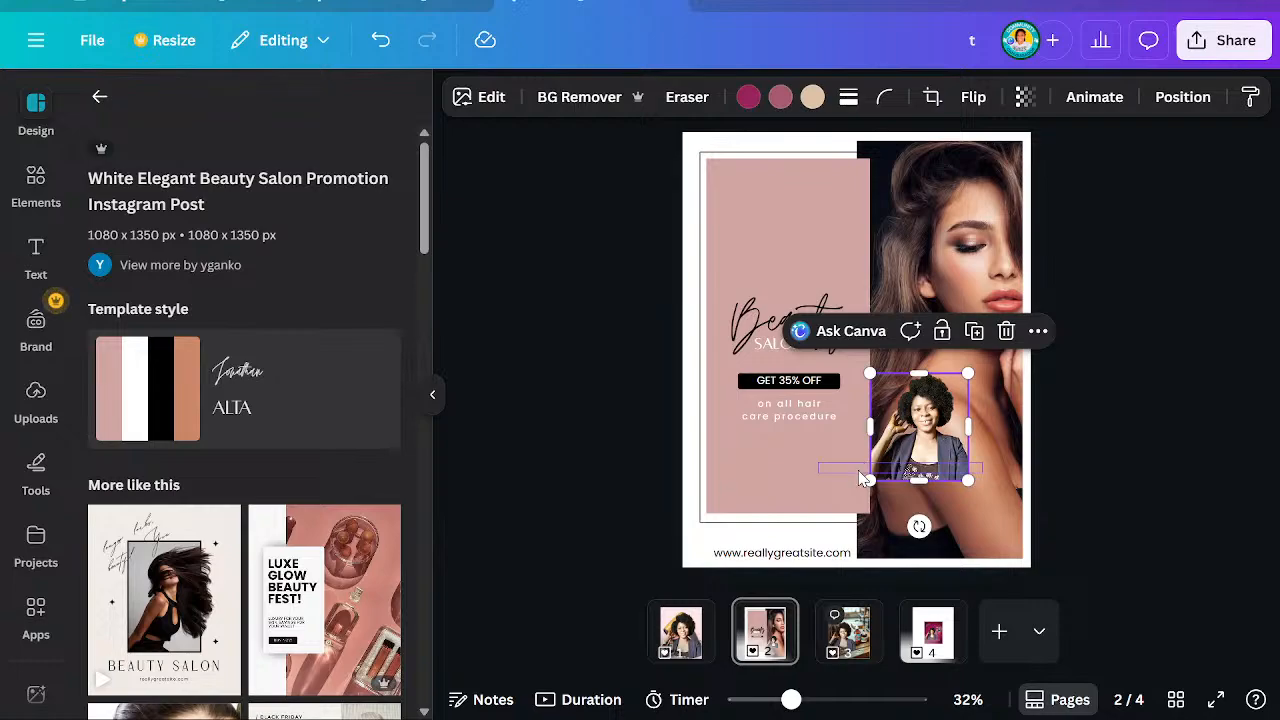
{"action": "left_click_drag", "start_coordinate": [866, 472], "coordinate": [881, 462]}
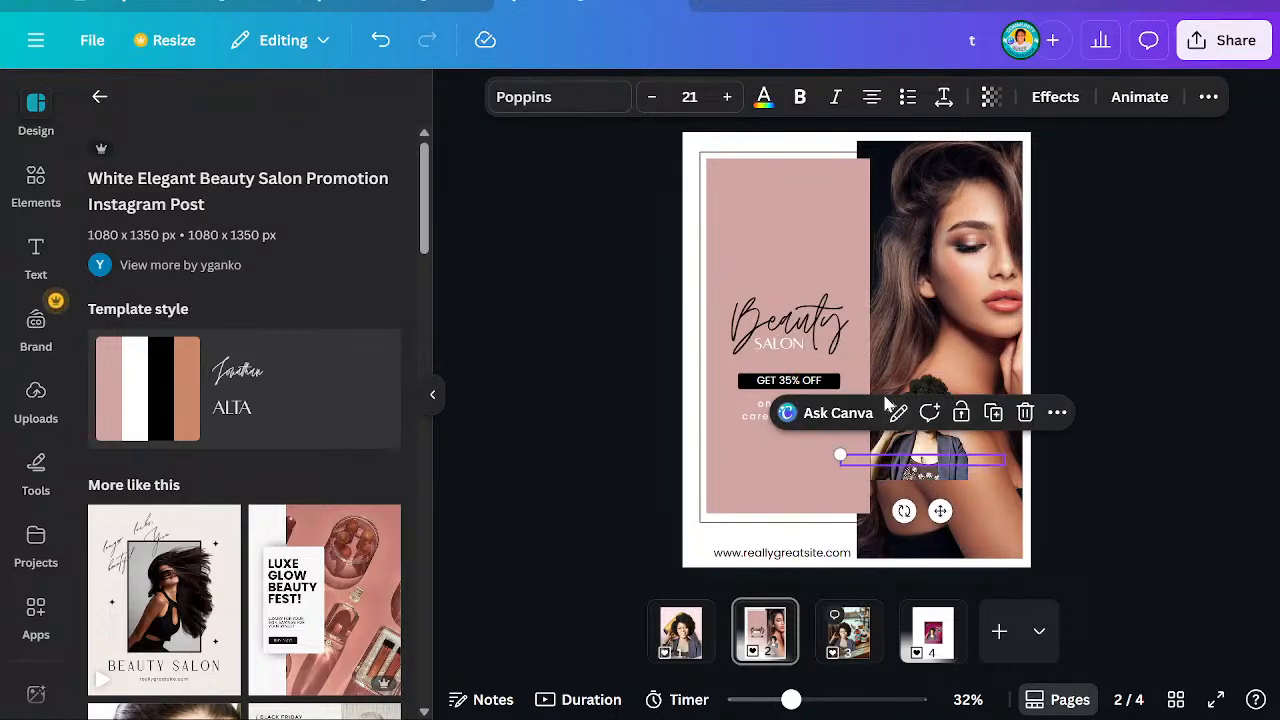
{"action": "left_click", "coordinate": [989, 97]}
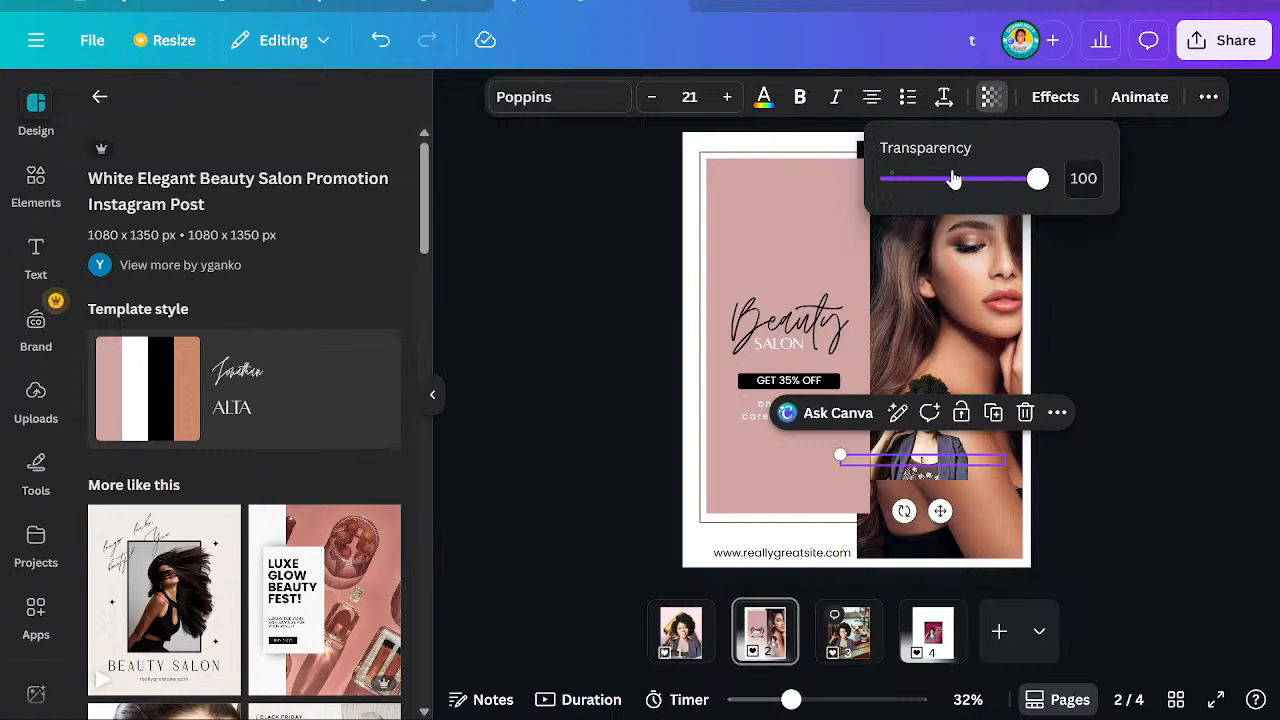
{"action": "left_click", "coordinate": [884, 186]}
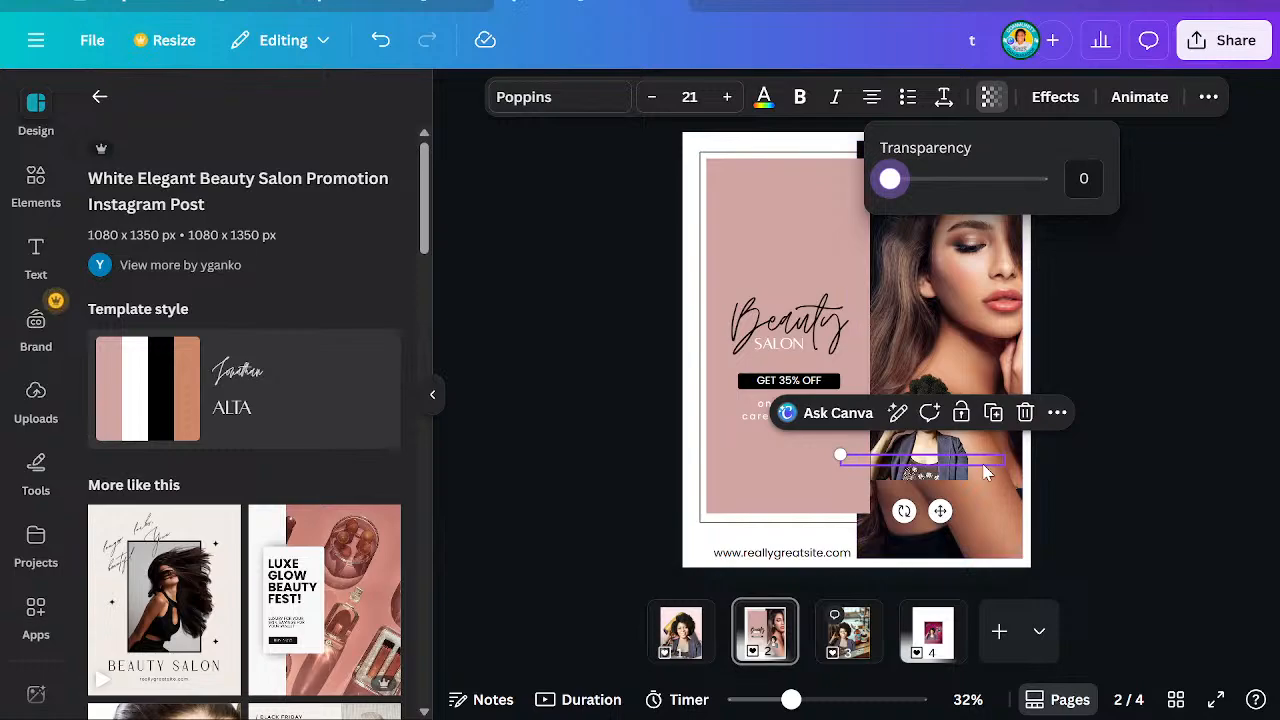
Narrow the invisible text box from both sides so it fits within the width of the cutout portrait
{"action": "left_click", "coordinate": [950, 445], "text": "shift"}
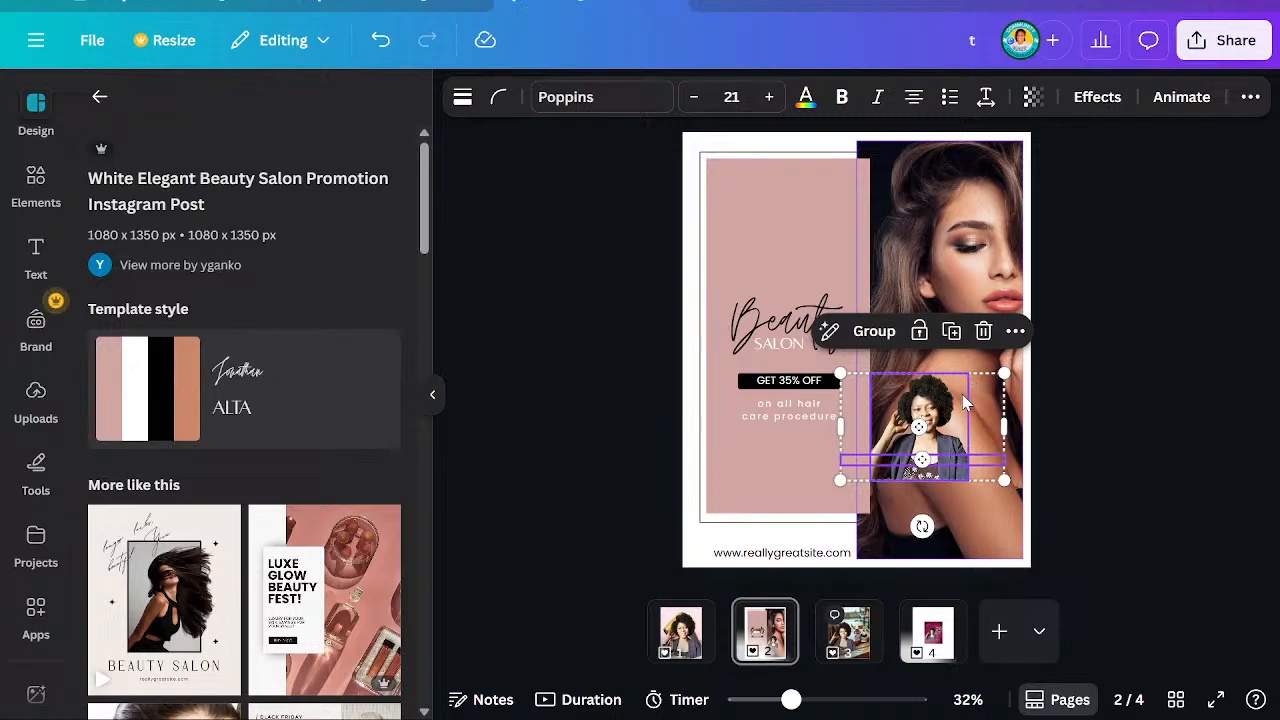
{"action": "left_click", "coordinate": [951, 507]}
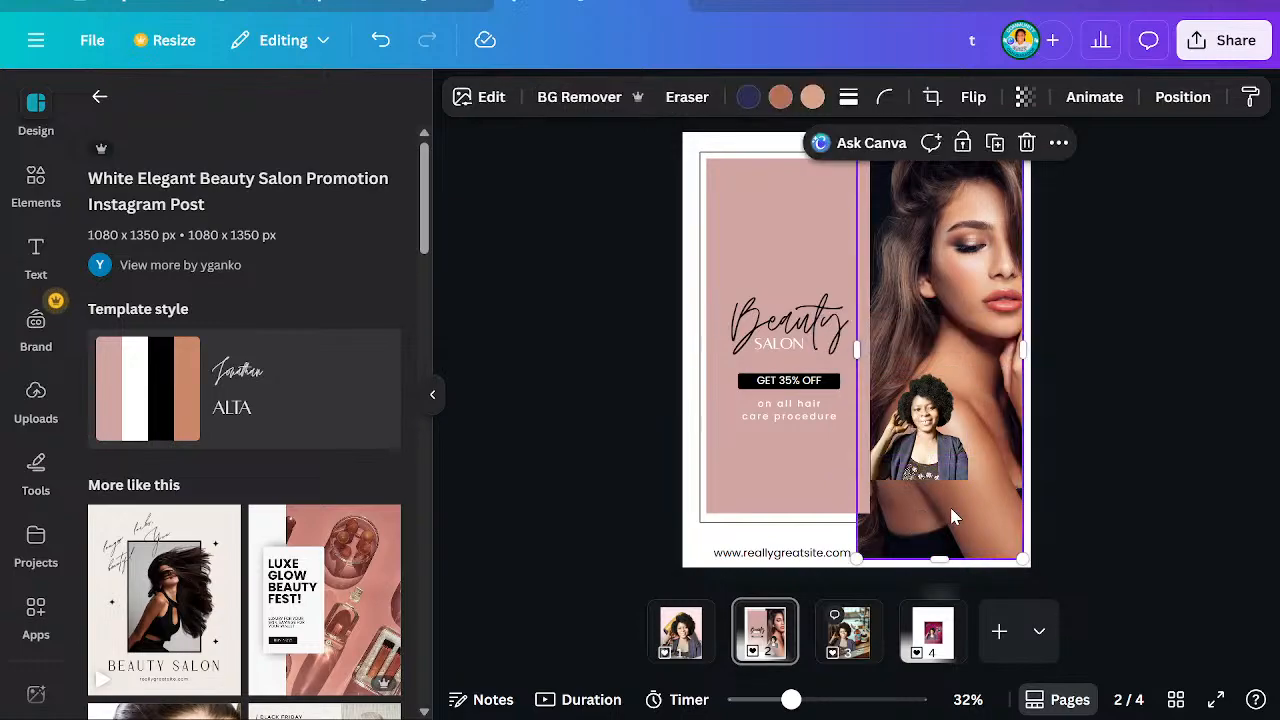
{"action": "left_click", "coordinate": [955, 463]}
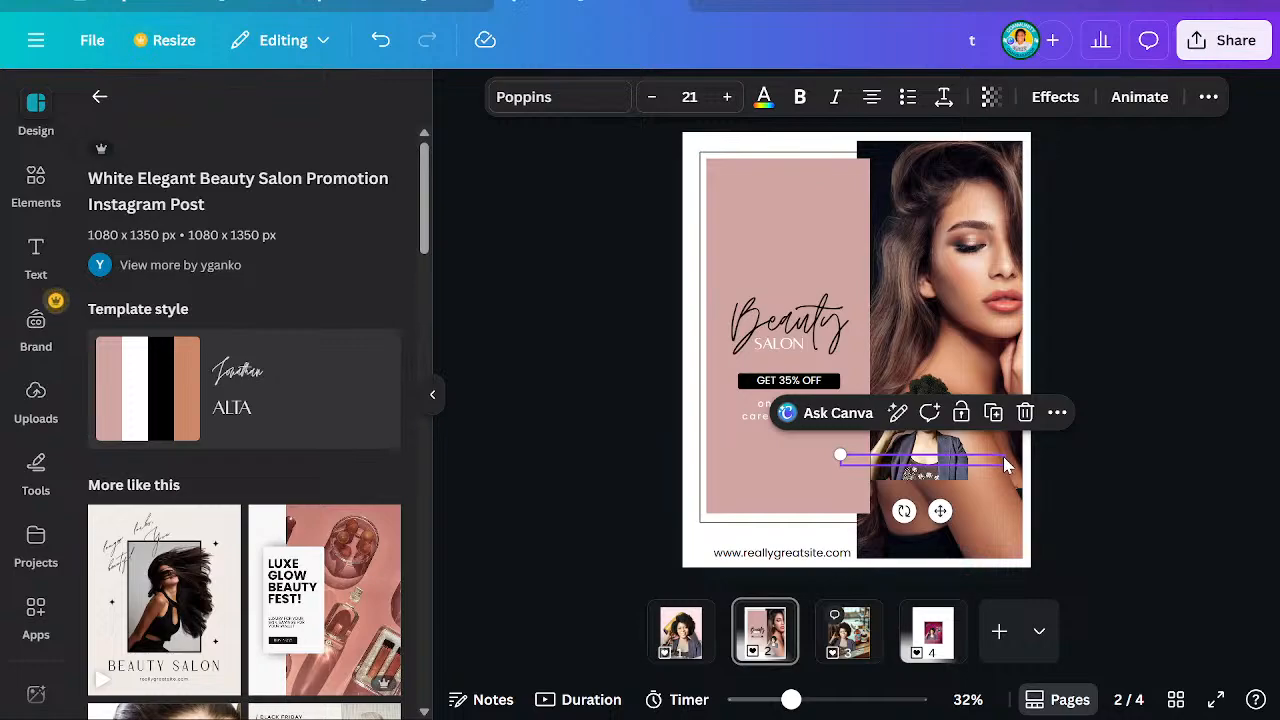
{"action": "left_click_drag", "start_coordinate": [791, 699], "coordinate": [831, 699]}
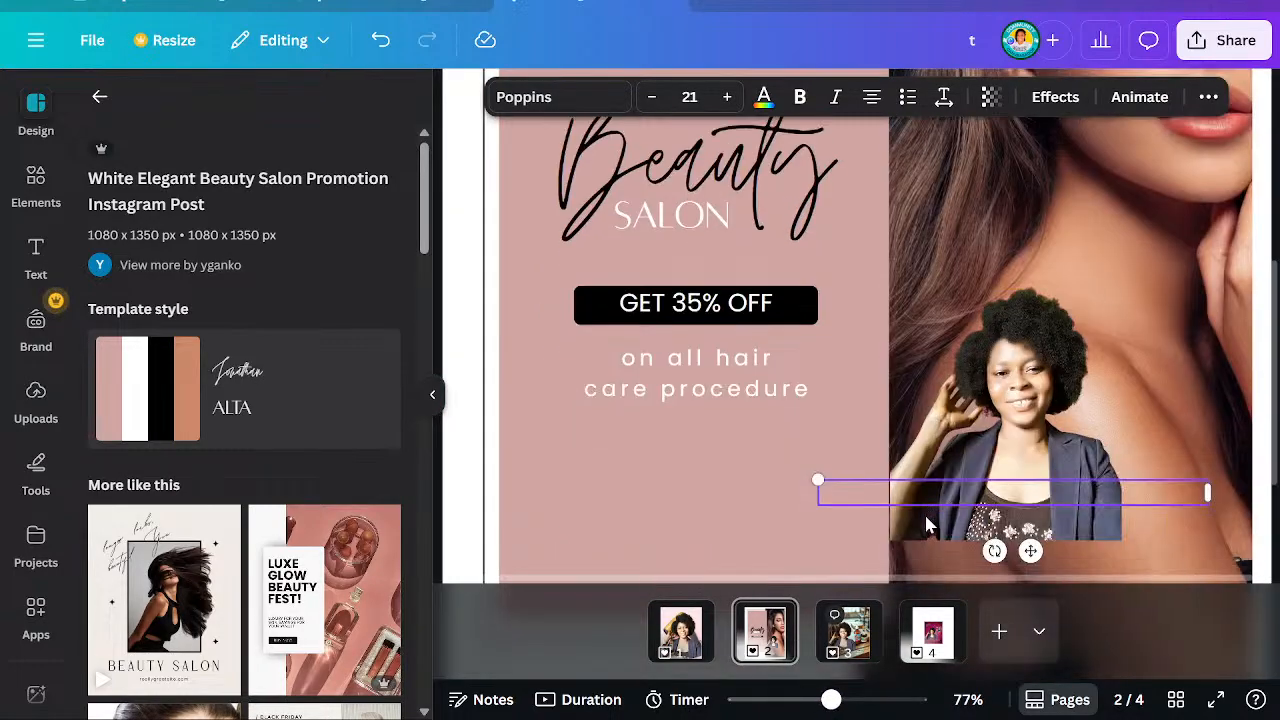
{"action": "scroll", "coordinate": [926, 522], "scroll_direction": "down", "scroll_amount": 2}
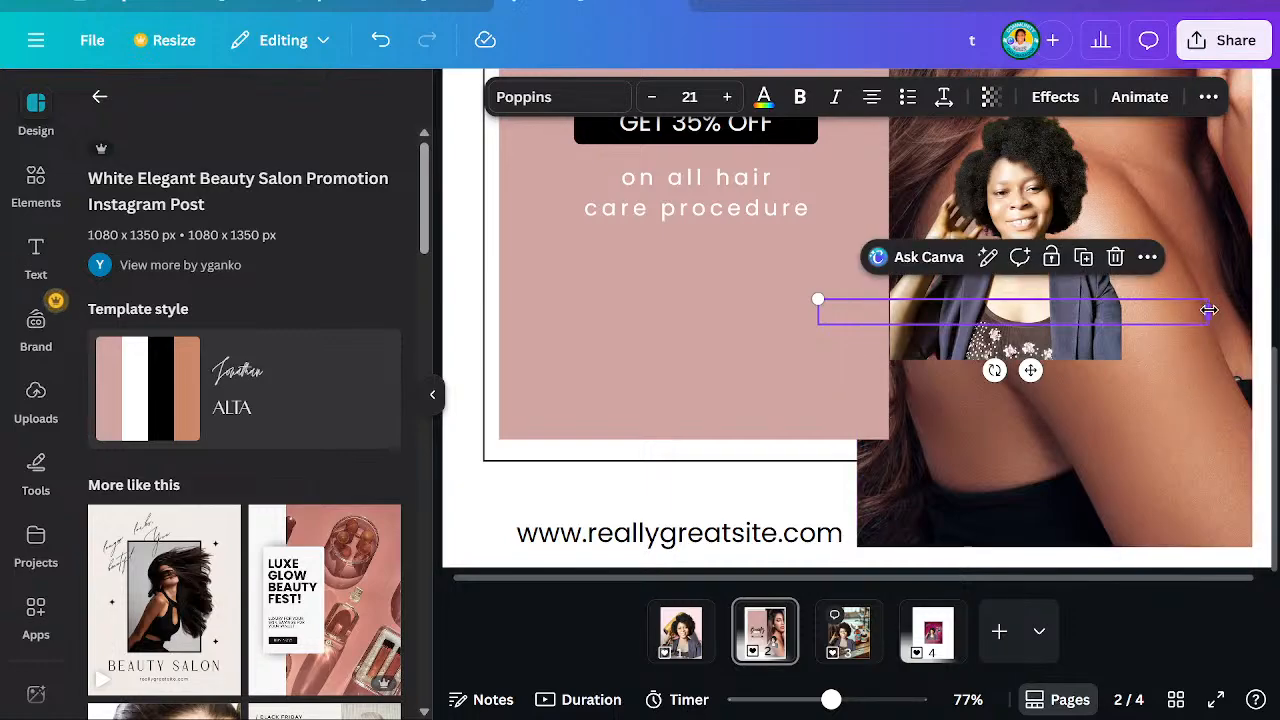
{"action": "left_click_drag", "start_coordinate": [1209, 310], "coordinate": [1081, 311]}
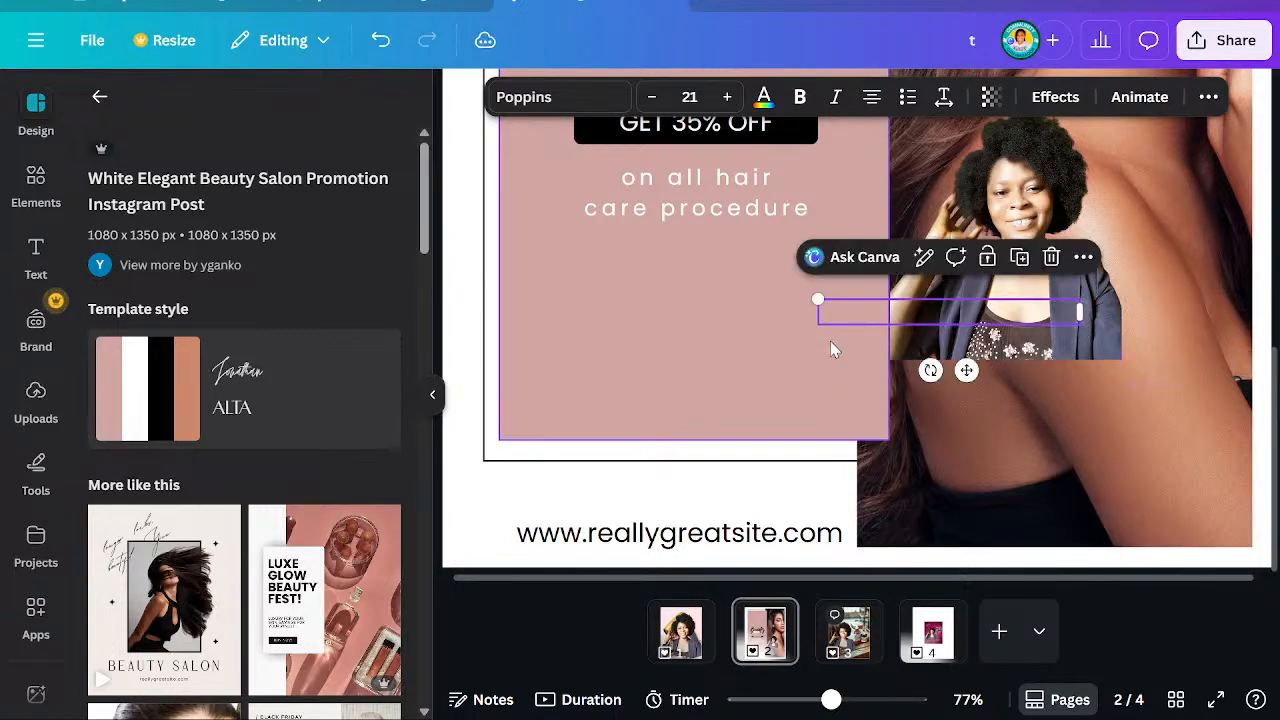
{"action": "left_click_drag", "start_coordinate": [814, 312], "coordinate": [924, 312]}
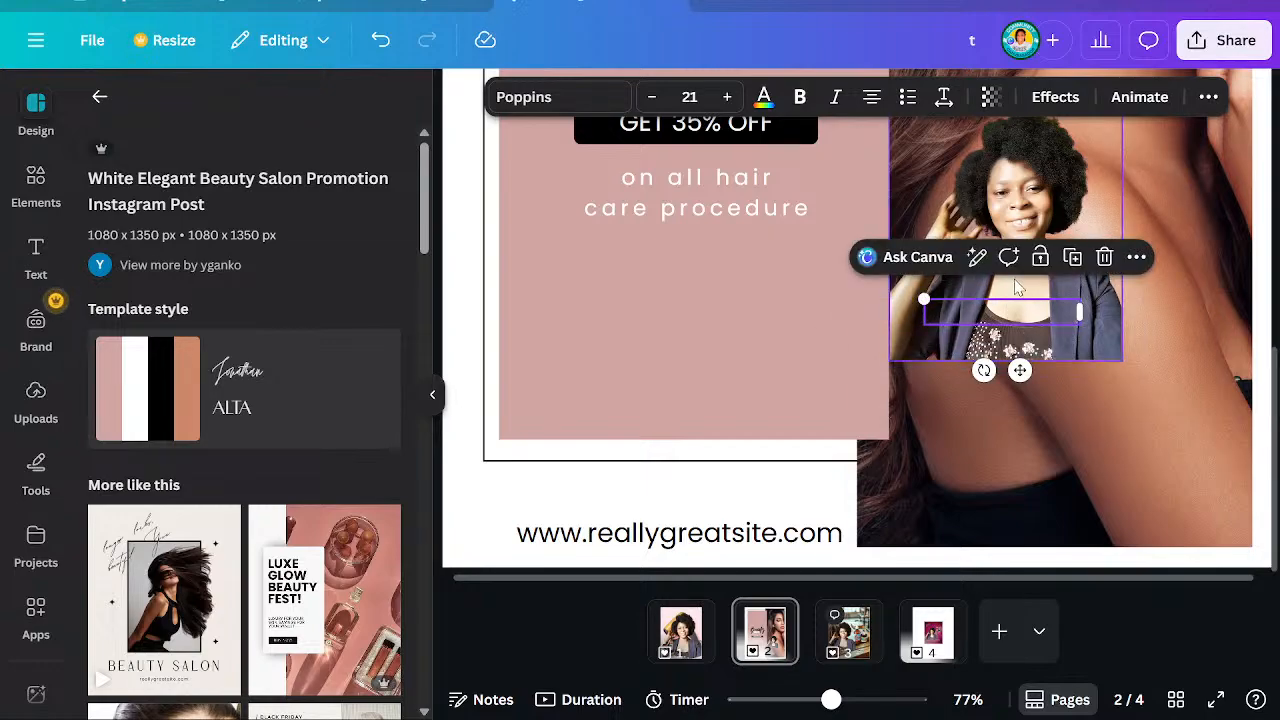
Select the cutout portrait together with the invisible text box and open the Download selection settings
{"action": "left_click", "coordinate": [1018, 293]}
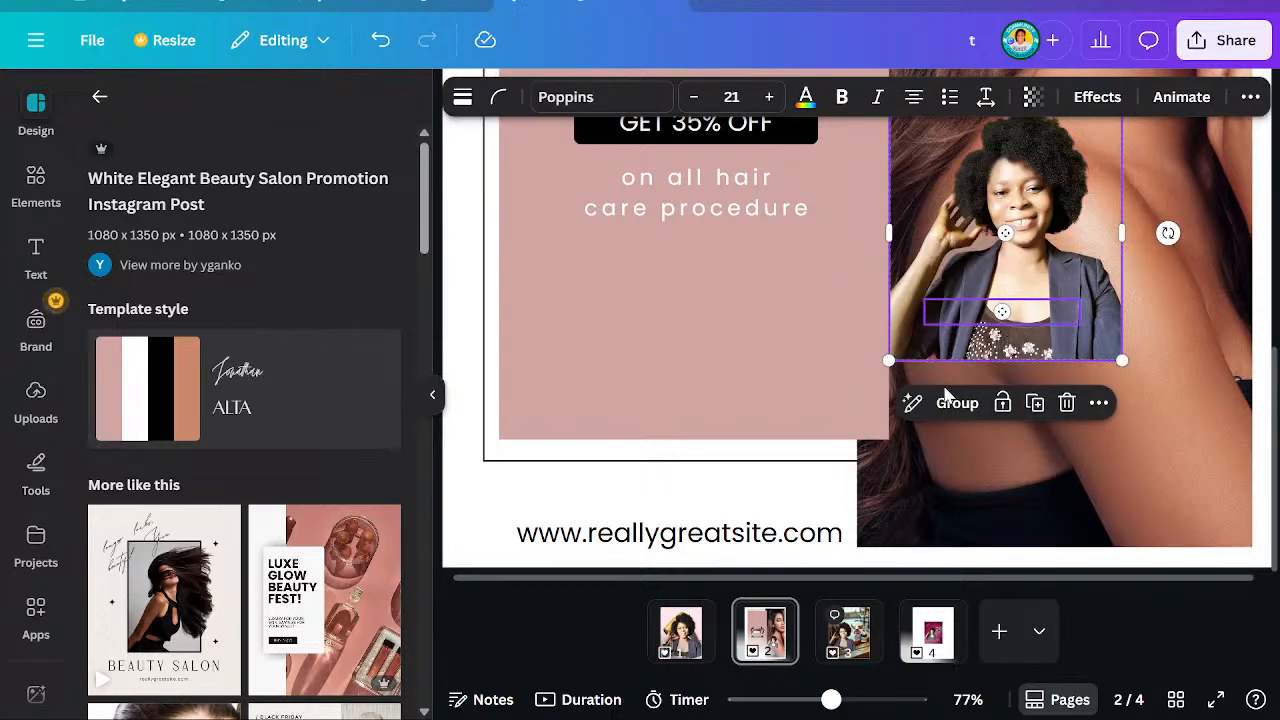
{"action": "left_click", "coordinate": [1100, 405]}
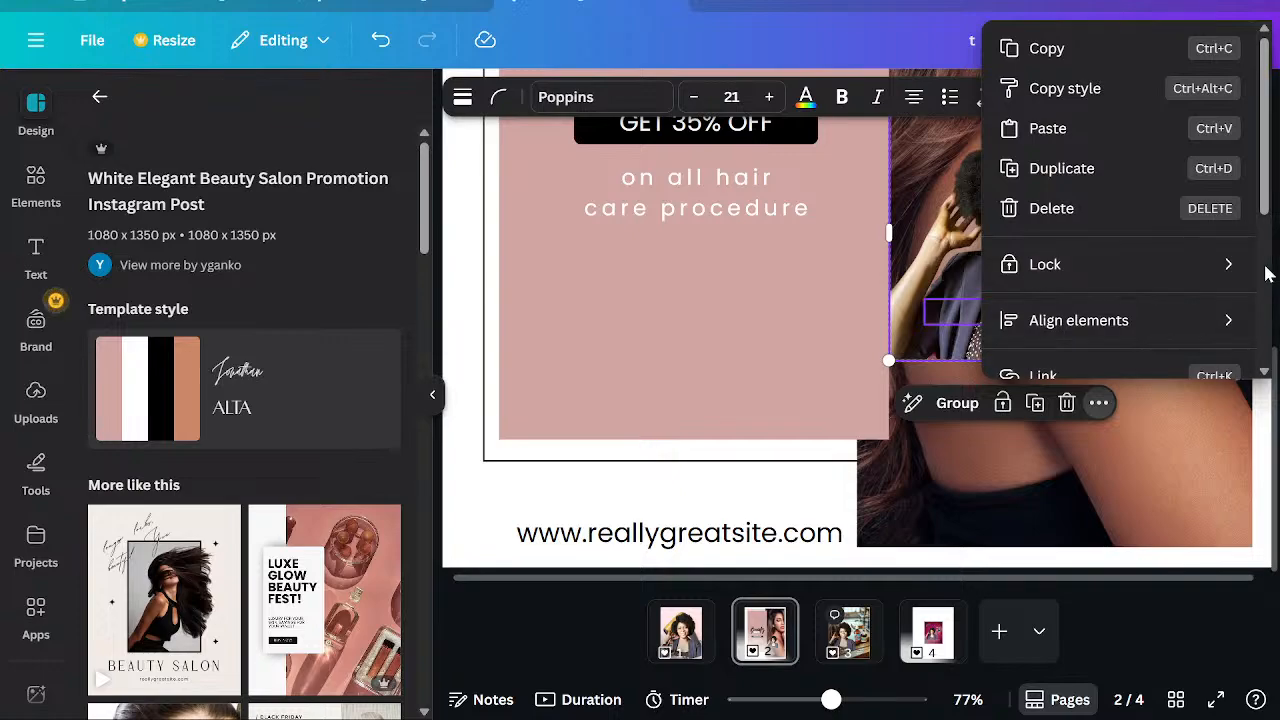
{"action": "scroll", "coordinate": [1250, 286], "scroll_direction": "down", "scroll_amount": 3}
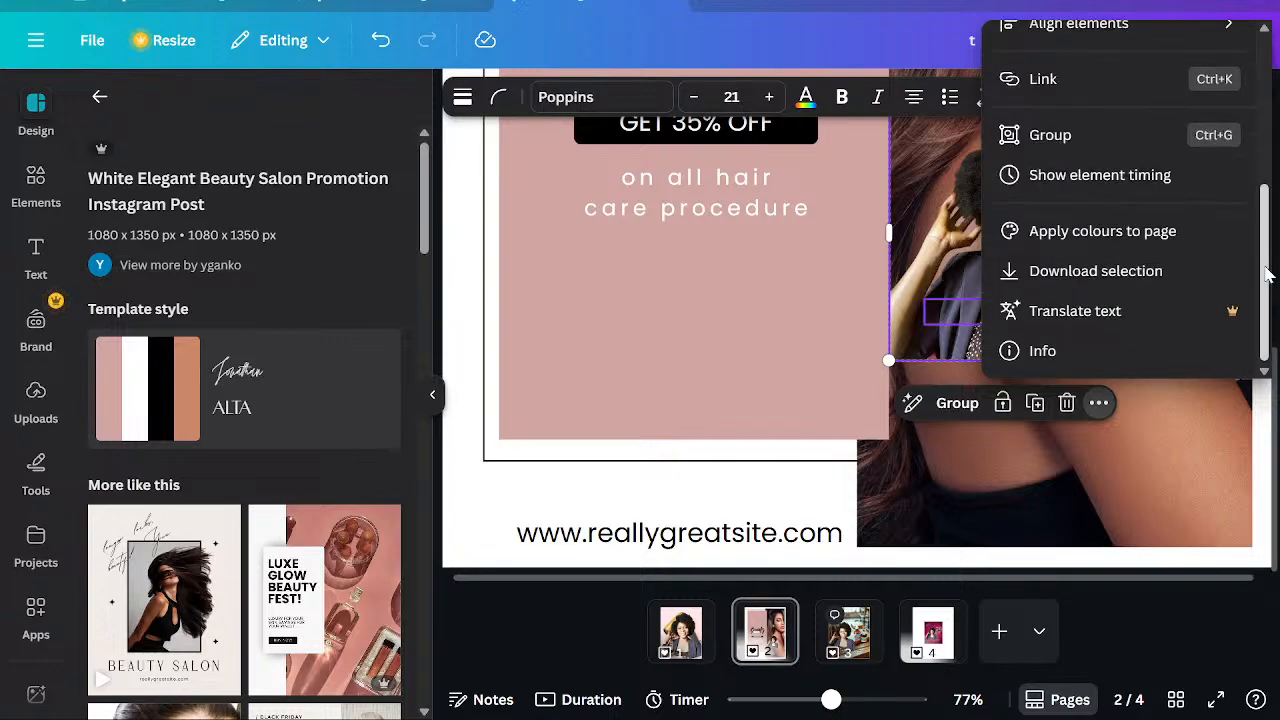
{"action": "left_click", "coordinate": [1146, 272]}
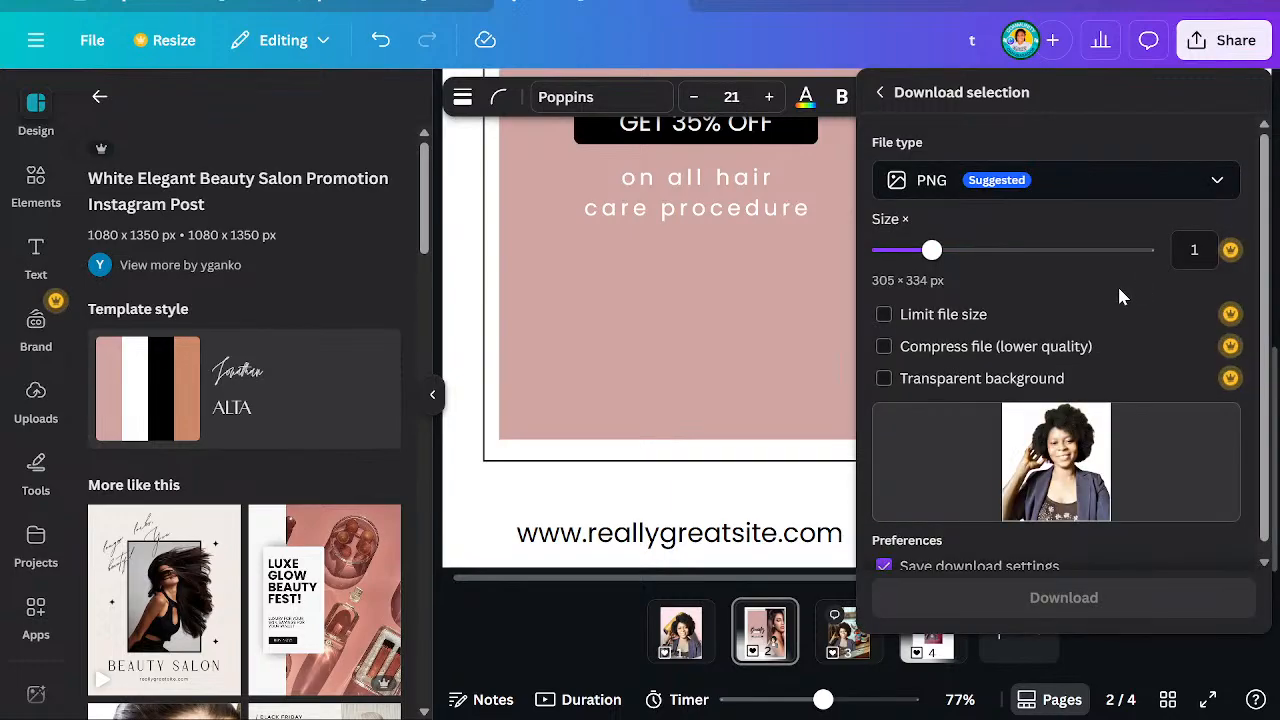
Download the selected portrait and text box as a PNG and dismiss the download notice
{"action": "left_click", "coordinate": [886, 380]}
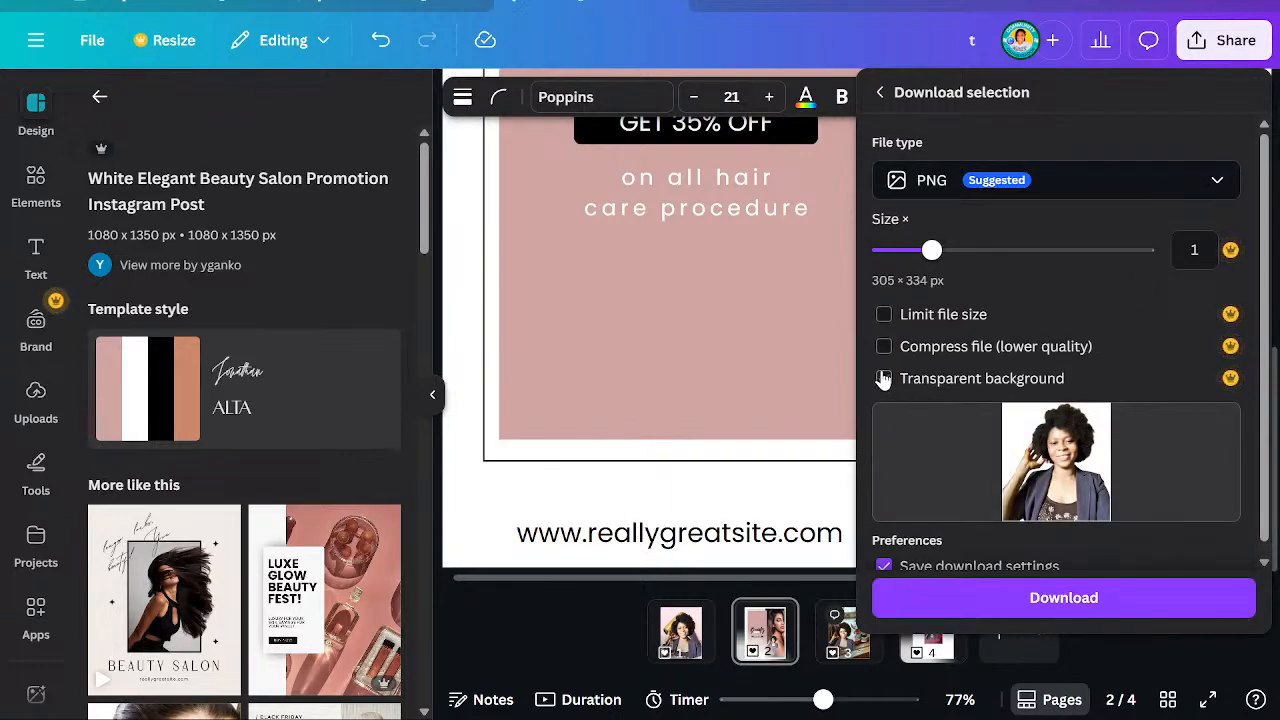
{"action": "left_click", "coordinate": [883, 379]}
{"action": "left_click", "coordinate": [978, 597]}
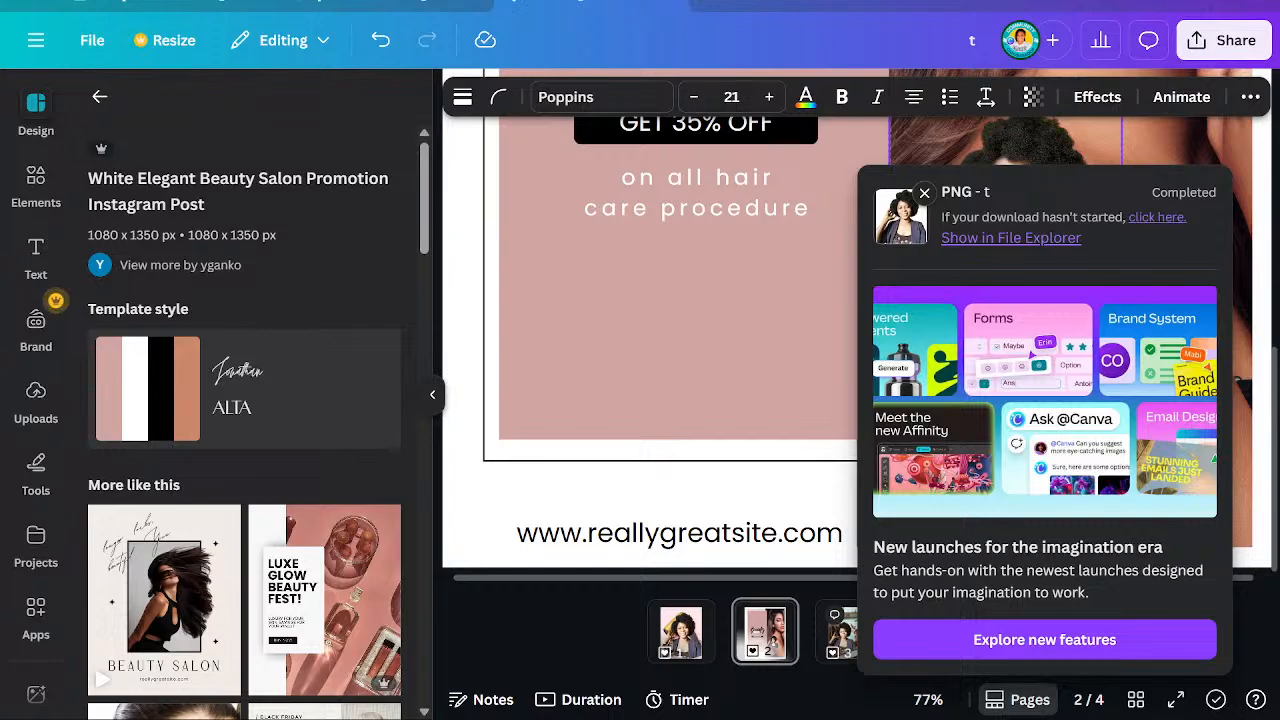
{"action": "left_click", "coordinate": [924, 192]}
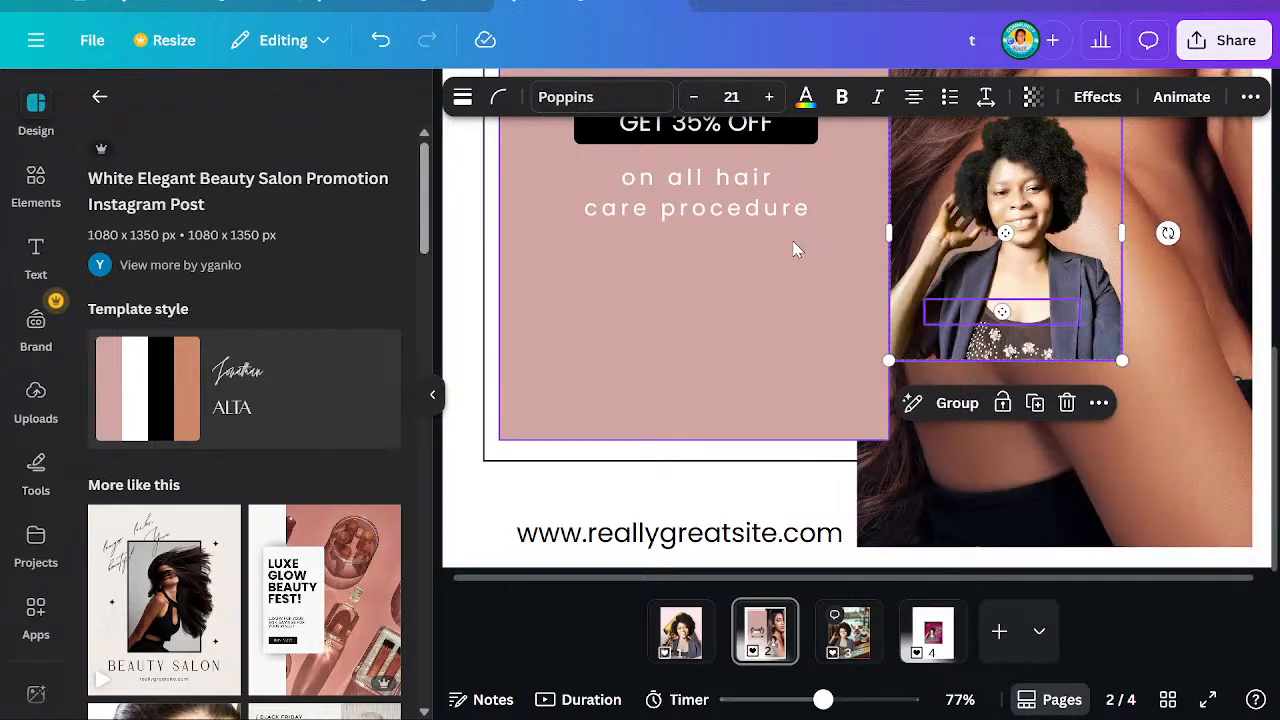
{"action": "scroll", "coordinate": [793, 248], "scroll_direction": "up", "scroll_amount": 5}
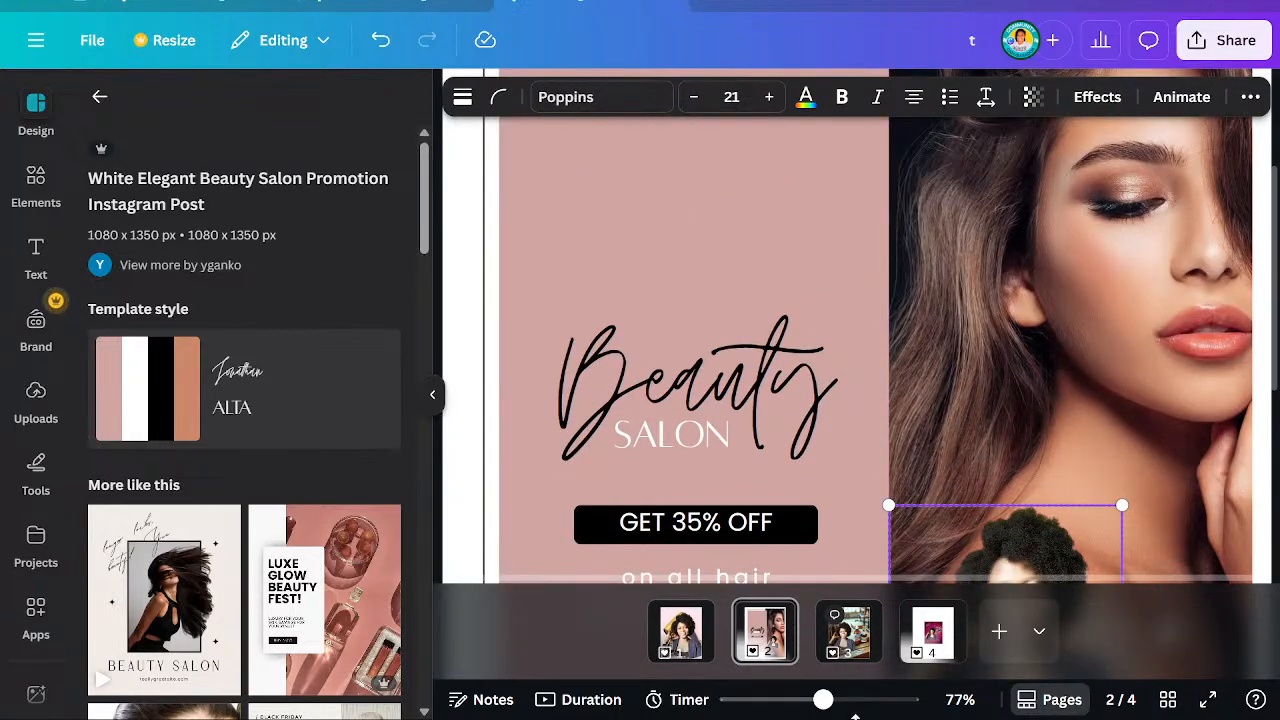
Remove the cutout portrait and its invisible text box from the beauty salon design on page 2
{"action": "left_click_drag", "start_coordinate": [822, 700], "coordinate": [789, 700]}
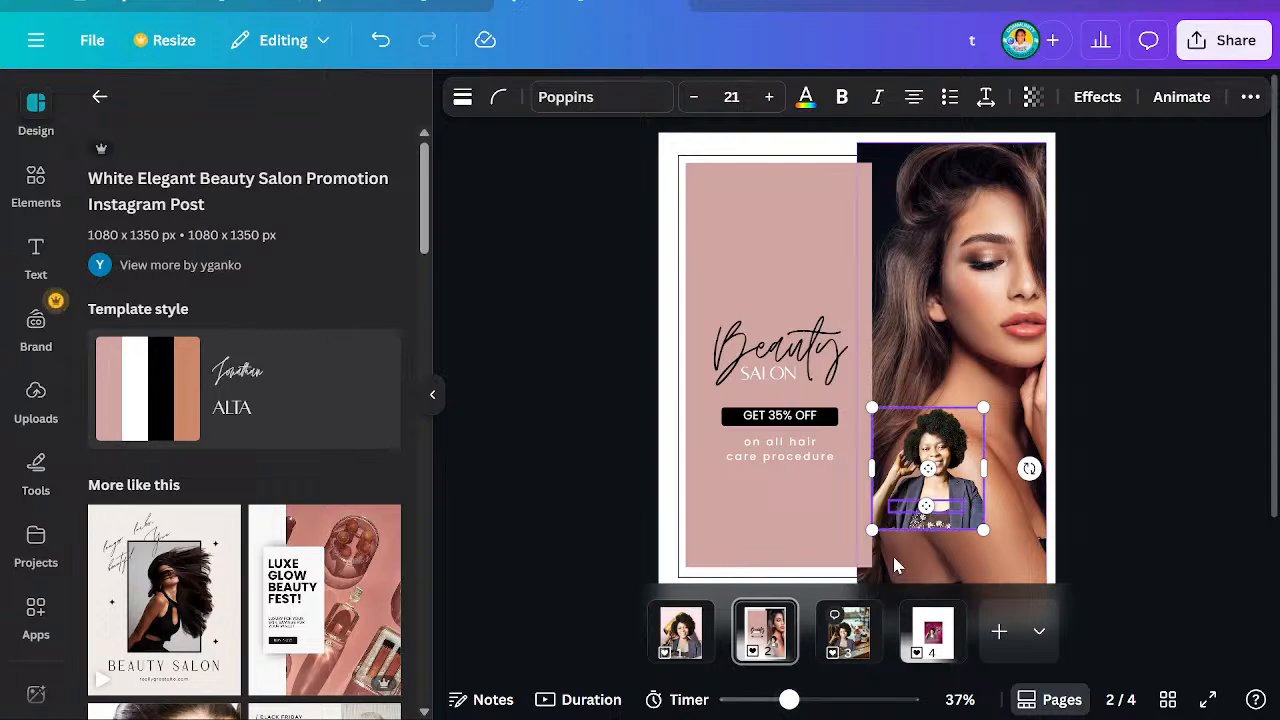
{"action": "left_click_drag", "start_coordinate": [925, 505], "coordinate": [1100, 503]}
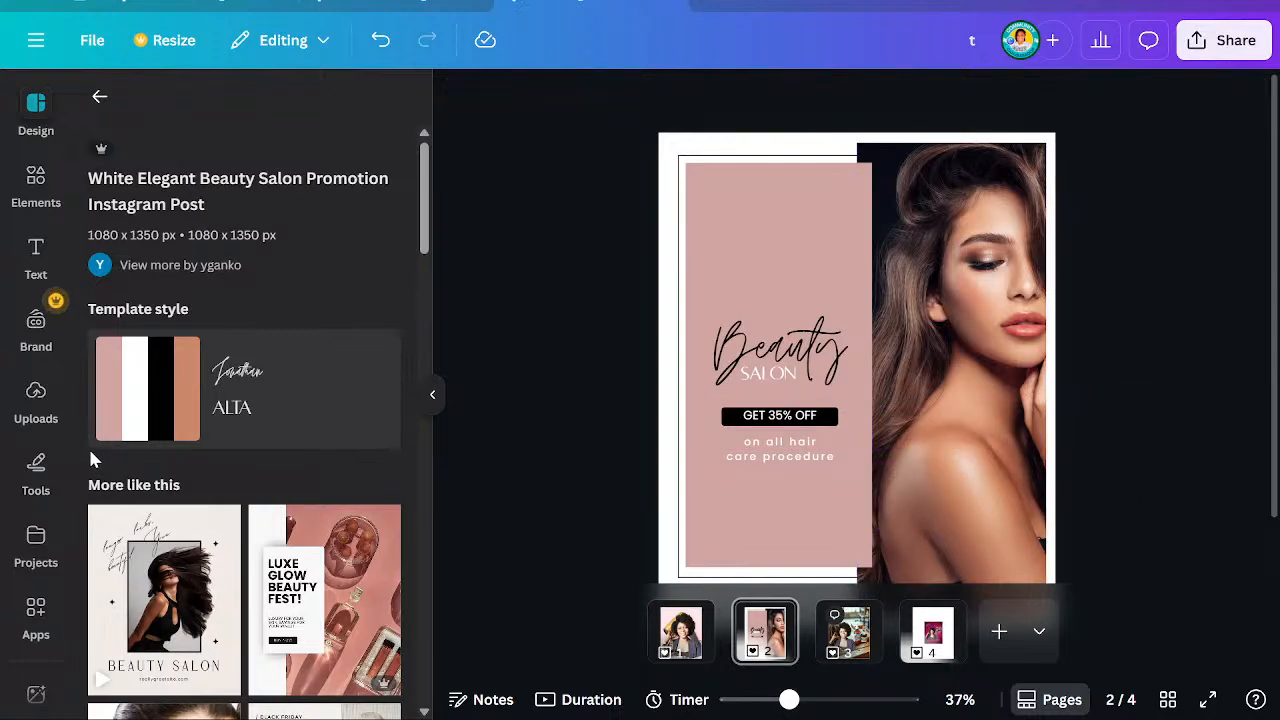
Upload the downloaded cutout portrait and place it in the photo frame of the beauty salon design
{"action": "scroll", "coordinate": [36, 393], "scroll_direction": "down", "scroll_amount": 1}
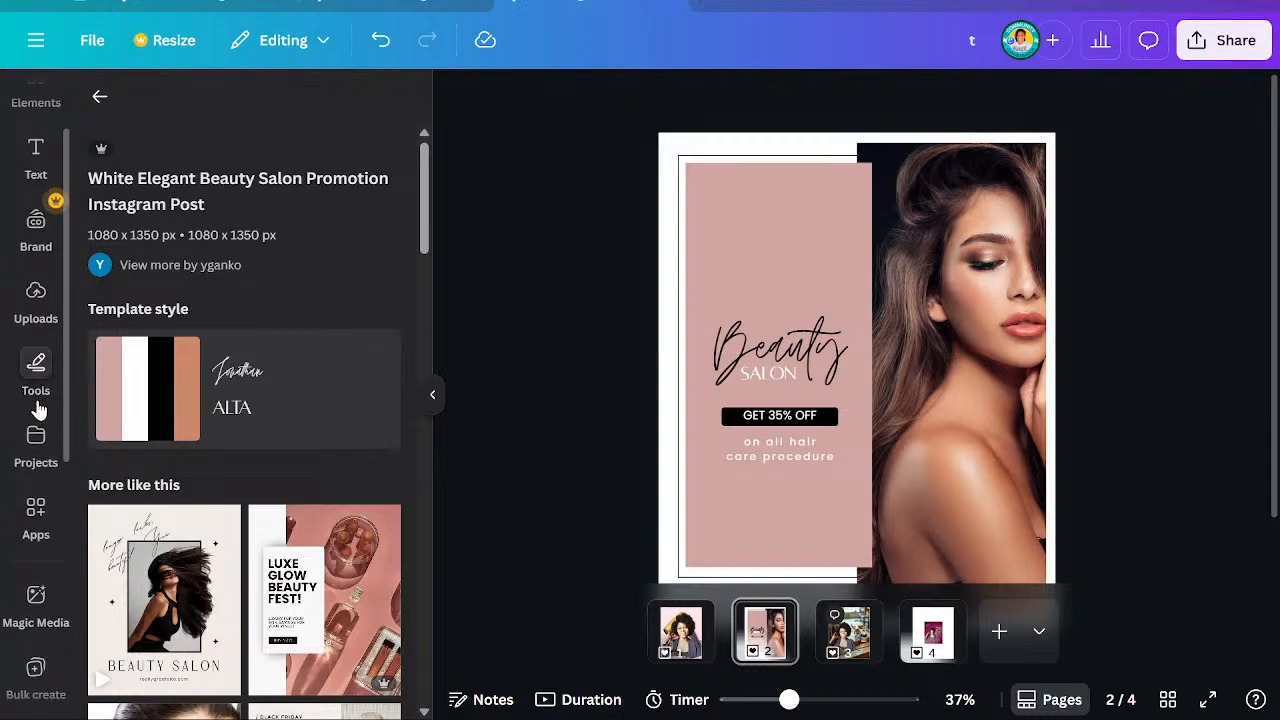
{"action": "left_click", "coordinate": [37, 298]}
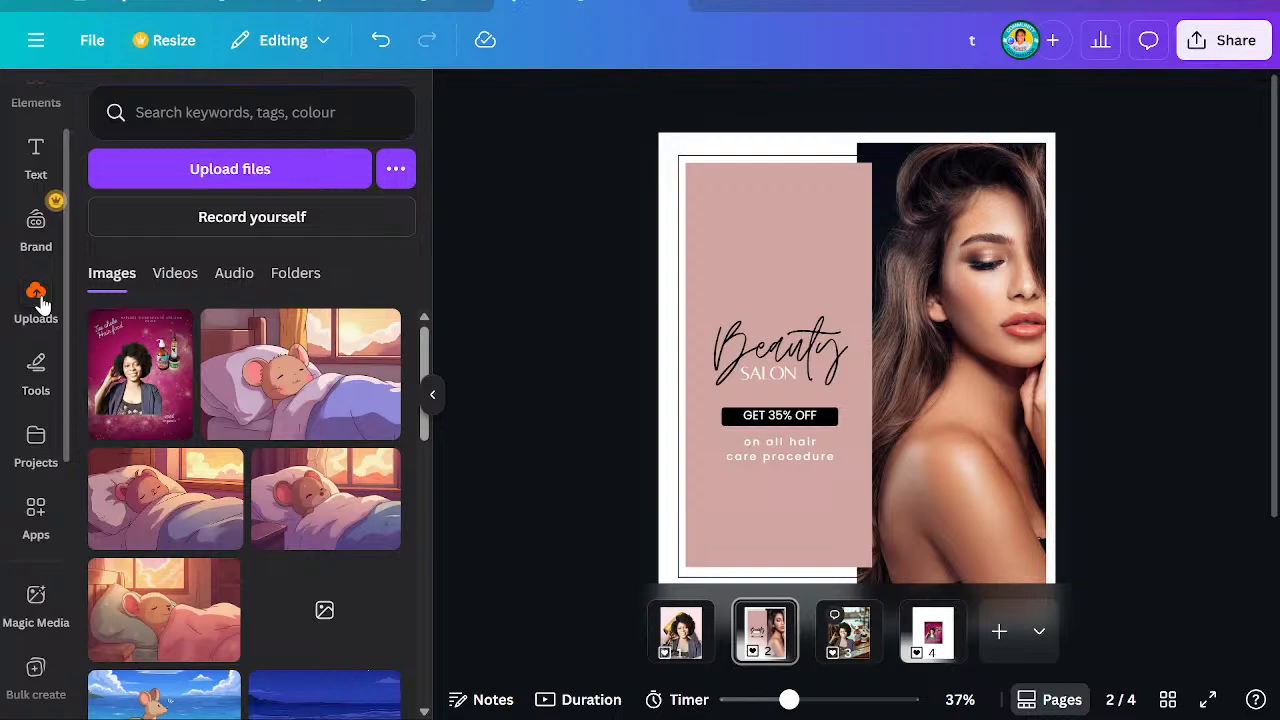
{"action": "left_click", "coordinate": [291, 175]}
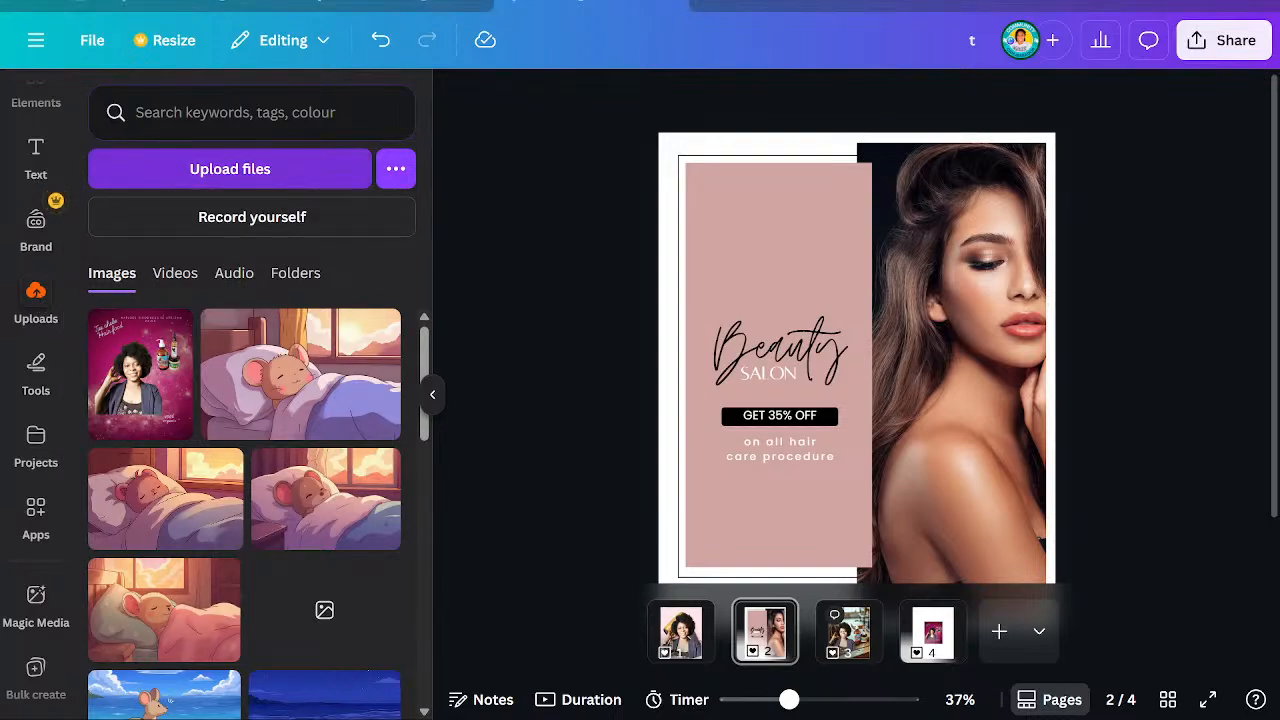
{"action": "key", "text": "Escape"}
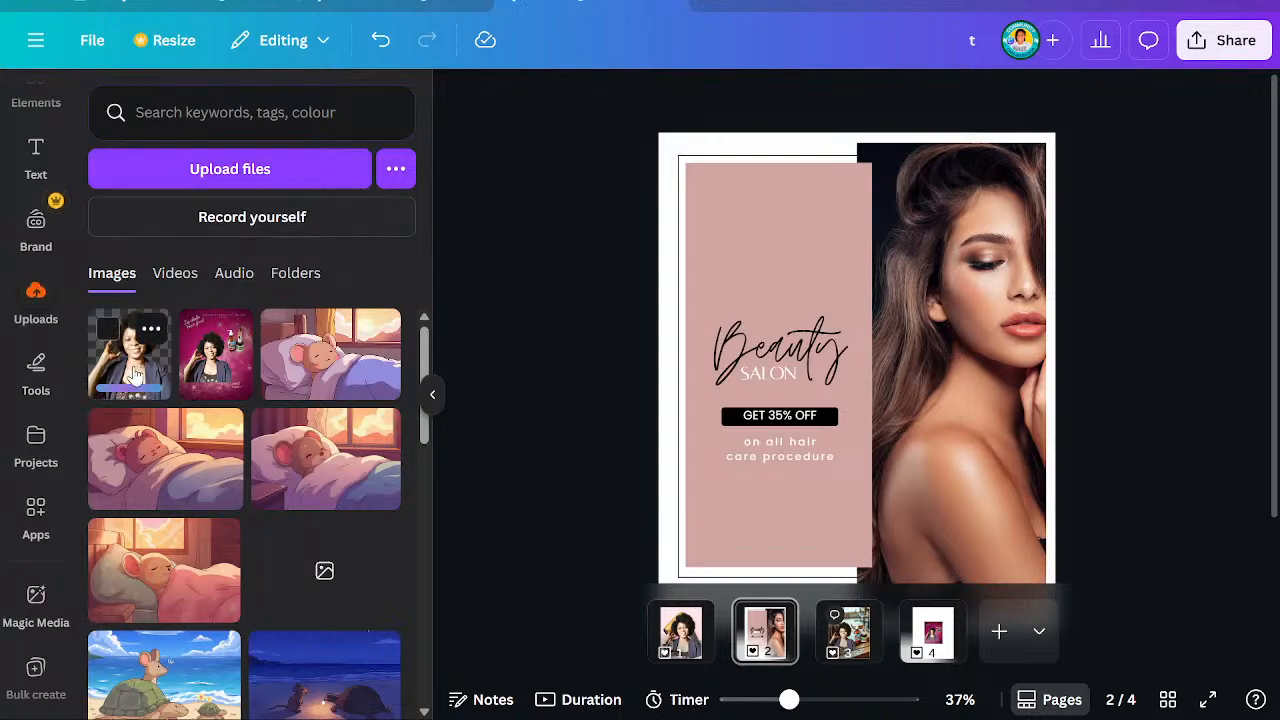
{"action": "left_click_drag", "start_coordinate": [136, 375], "coordinate": [422, 409]}
{"action": "left_click_drag", "start_coordinate": [537, 421], "coordinate": [891, 444]}
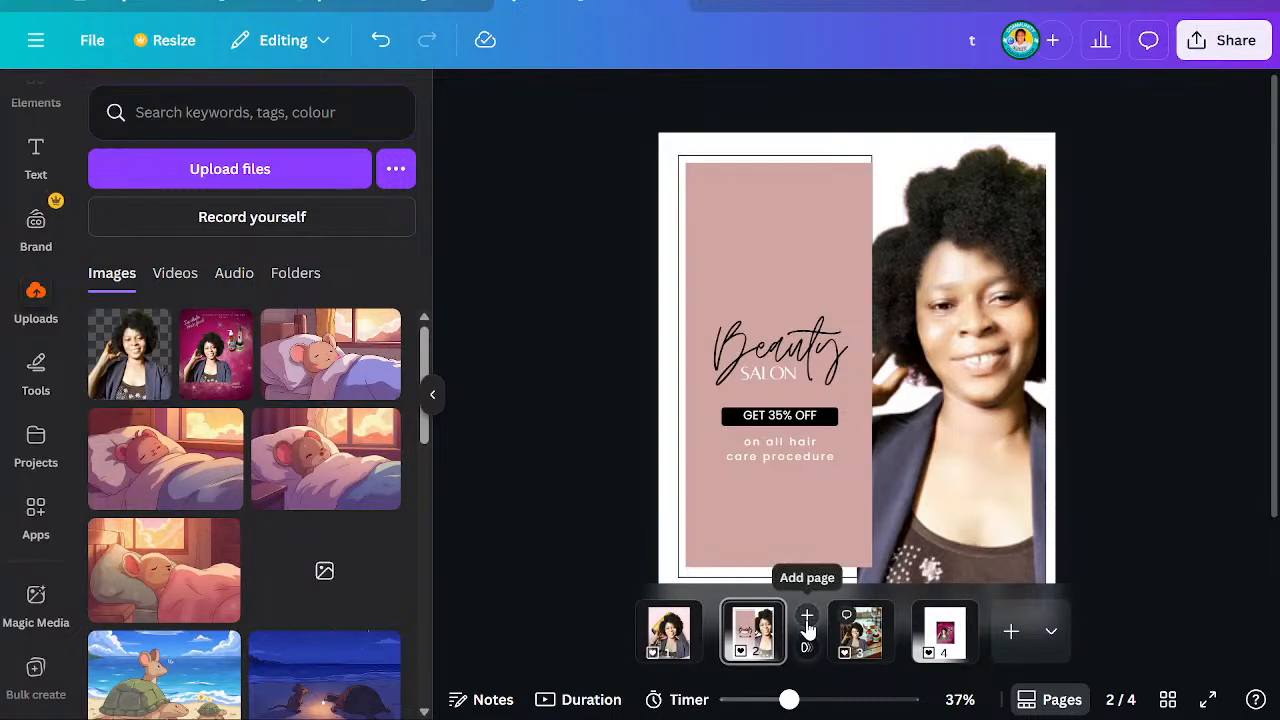
Add a page after page 2 and apply the beige Hair Salon template with two tilted photos from the hair salon results
{"action": "left_click", "coordinate": [807, 620]}
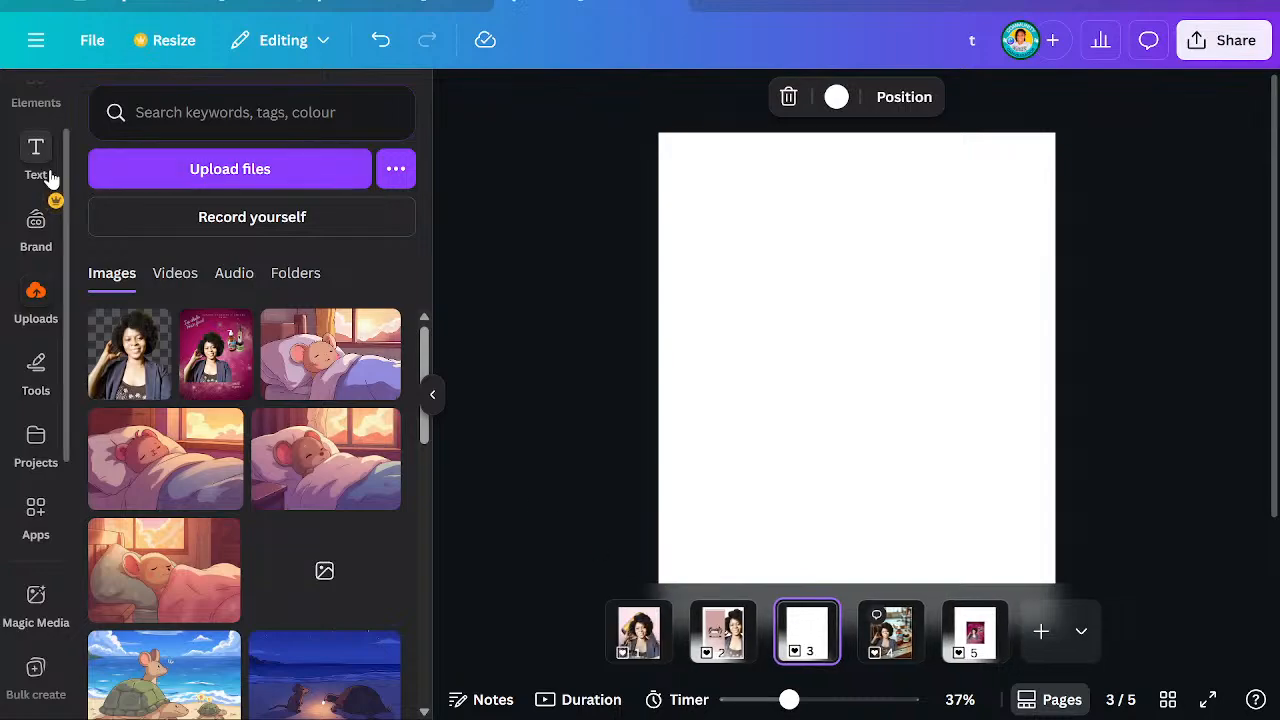
{"action": "scroll", "coordinate": [47, 172], "scroll_direction": "up", "scroll_amount": 2}
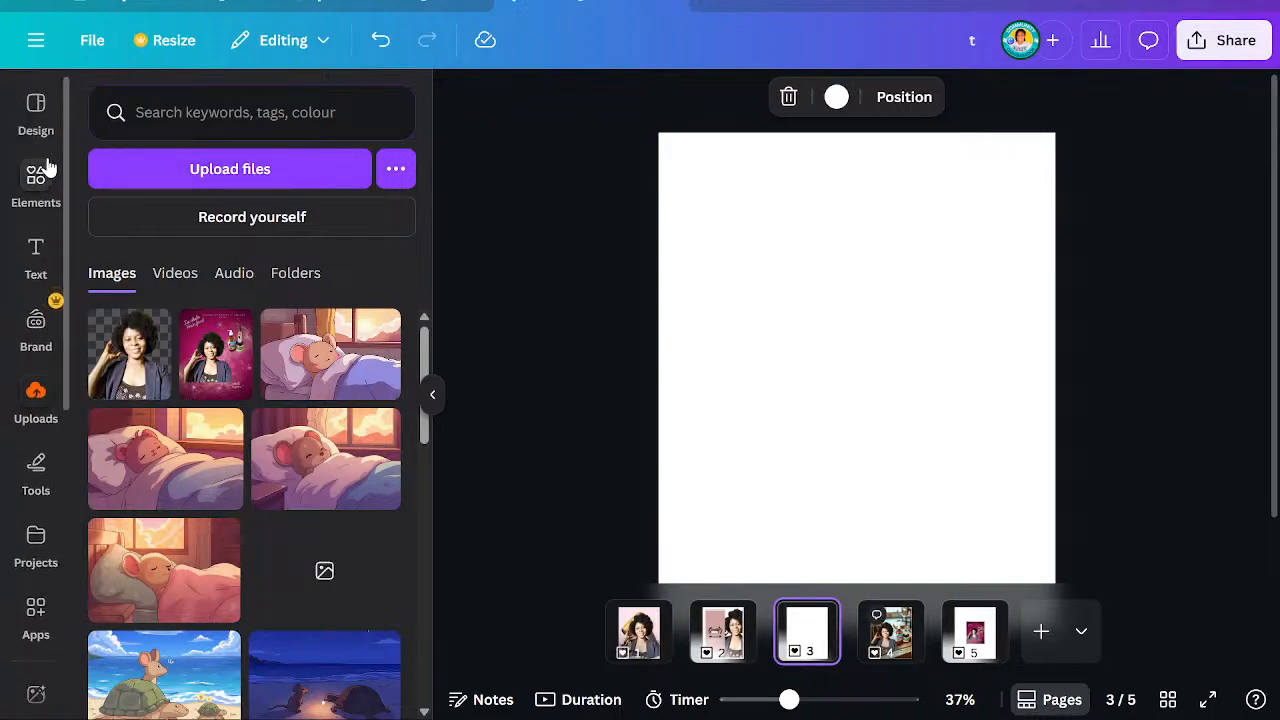
{"action": "left_click", "coordinate": [43, 134]}
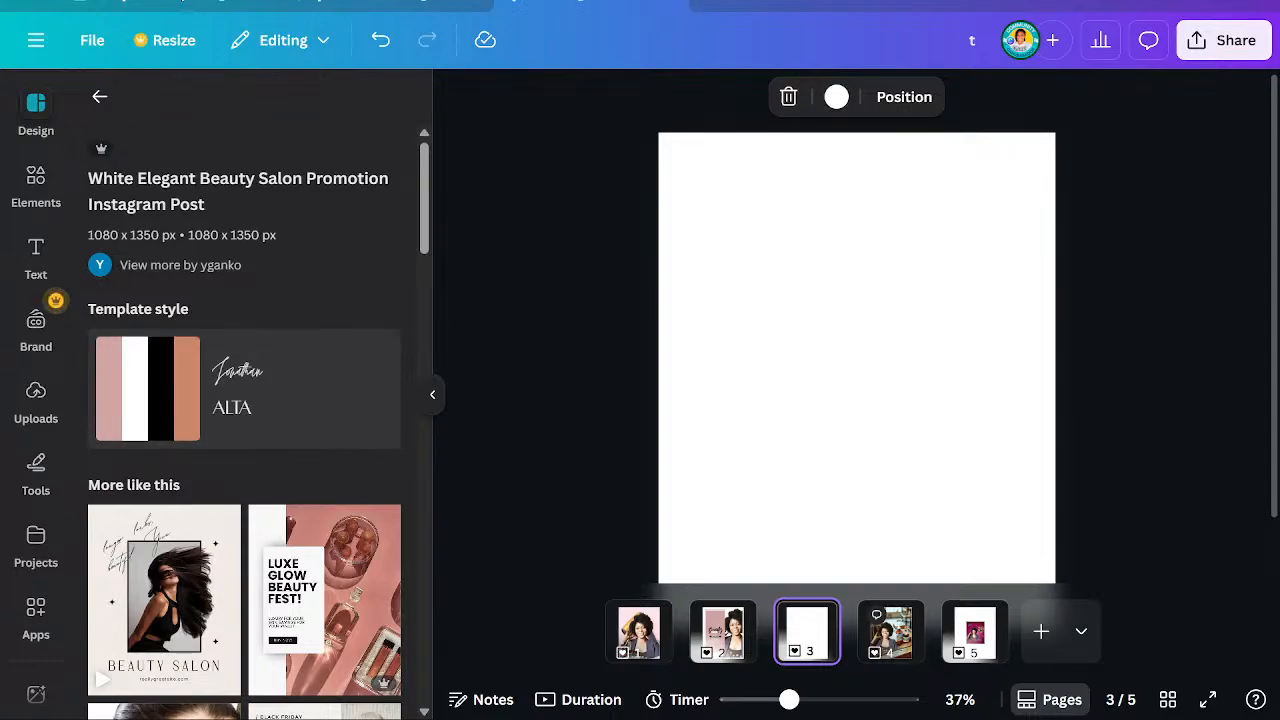
{"action": "left_click", "coordinate": [99, 97]}
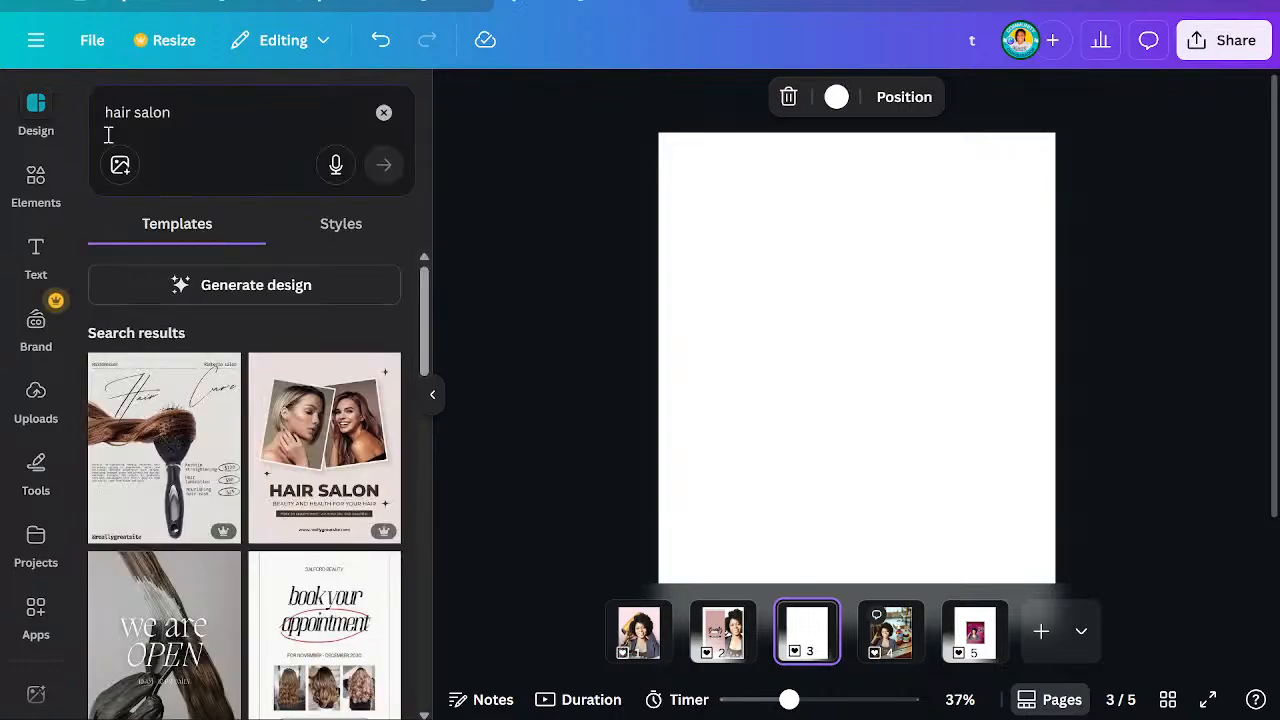
{"action": "left_click", "coordinate": [280, 400]}
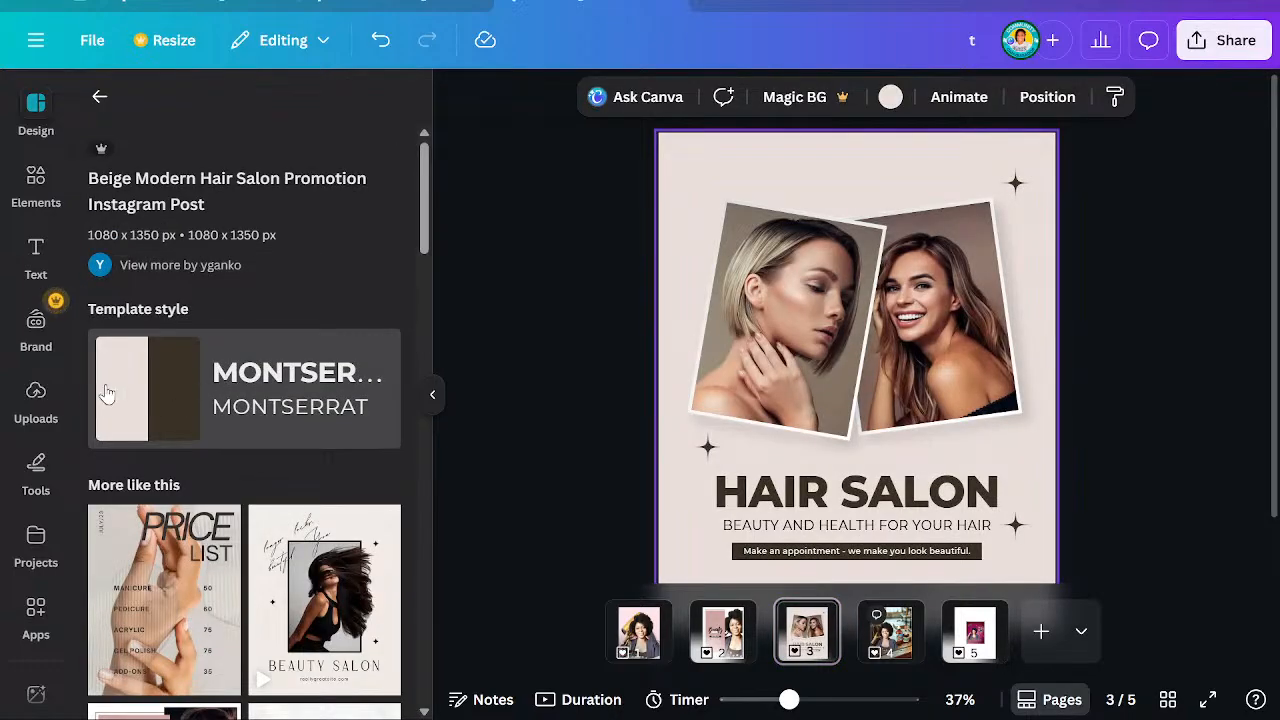
Try the uploaded cutout portrait in the left tilted photo frame, undo it, and place the portrait in the right frame instead
{"action": "left_click", "coordinate": [22, 418]}
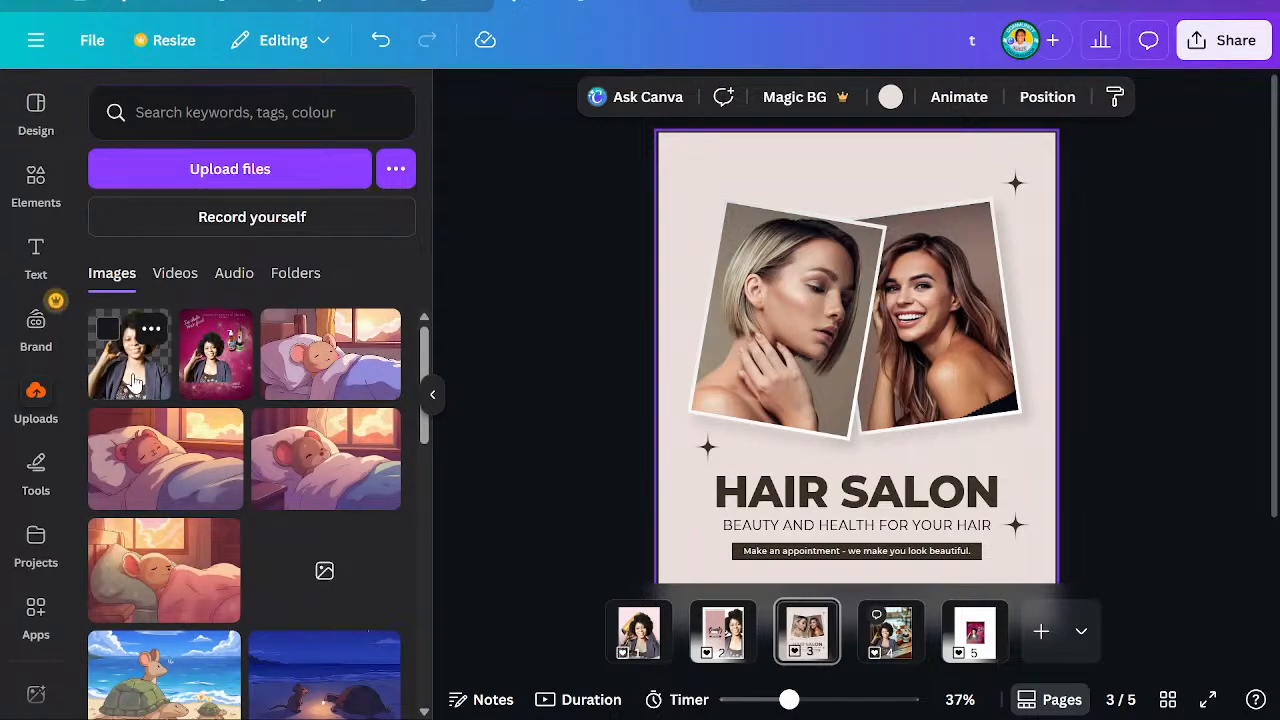
{"action": "left_click_drag", "start_coordinate": [133, 380], "coordinate": [838, 386]}
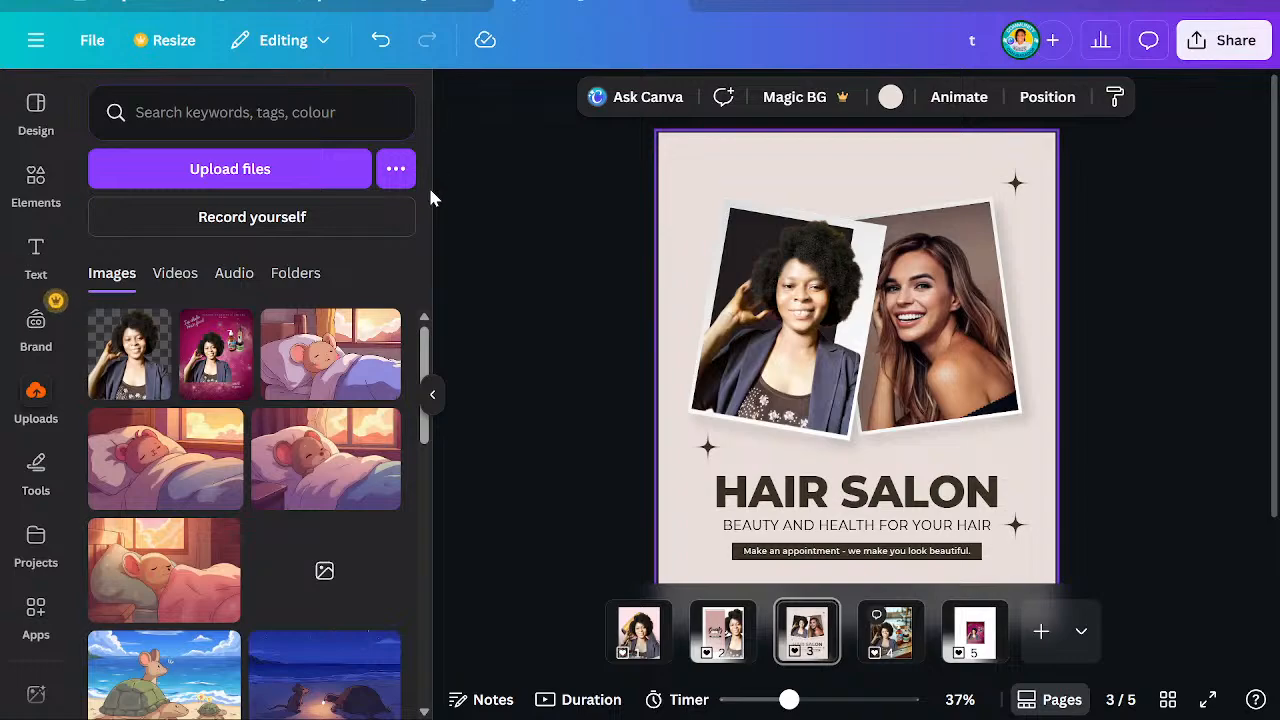
{"action": "key", "text": "ctrl+z"}
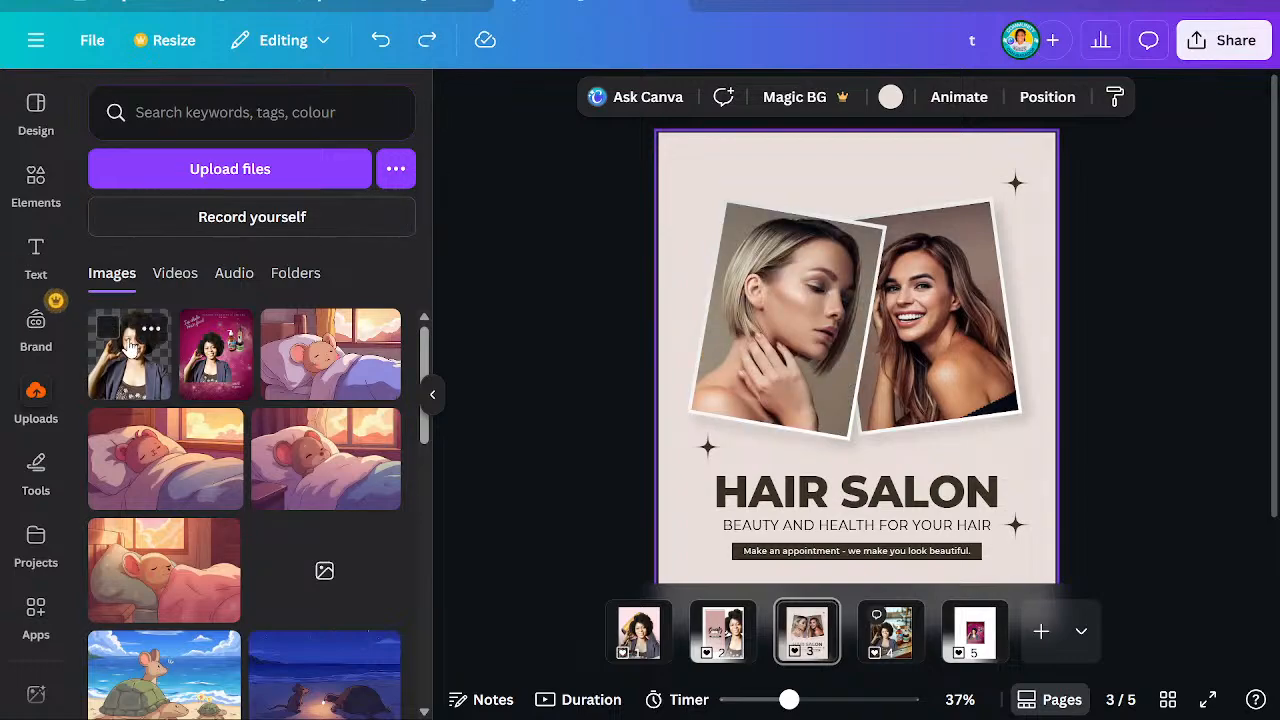
{"action": "left_click_drag", "start_coordinate": [128, 358], "coordinate": [890, 347]}
{"action": "scroll", "coordinate": [892, 352], "scroll_direction": "down", "scroll_amount": 1}
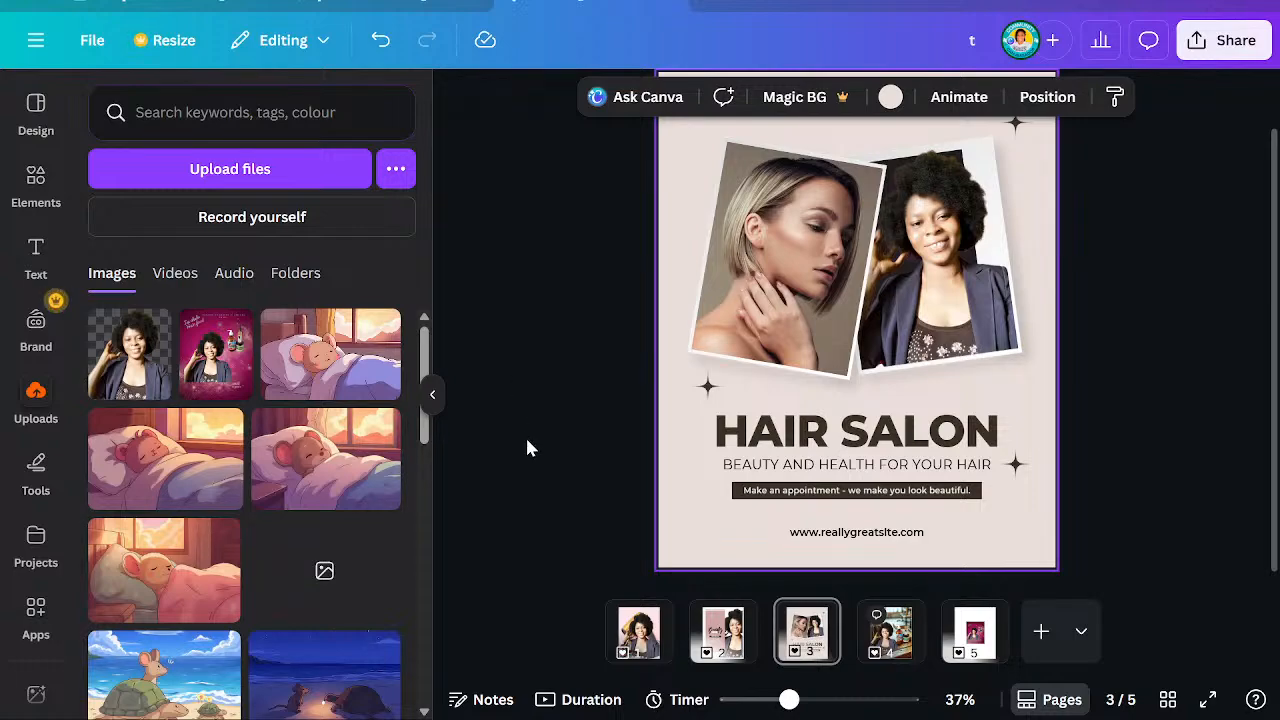
Add a text box on page 1, move it over the hair product bottles, and set its transparency to 2
{"action": "left_click", "coordinate": [639, 630]}
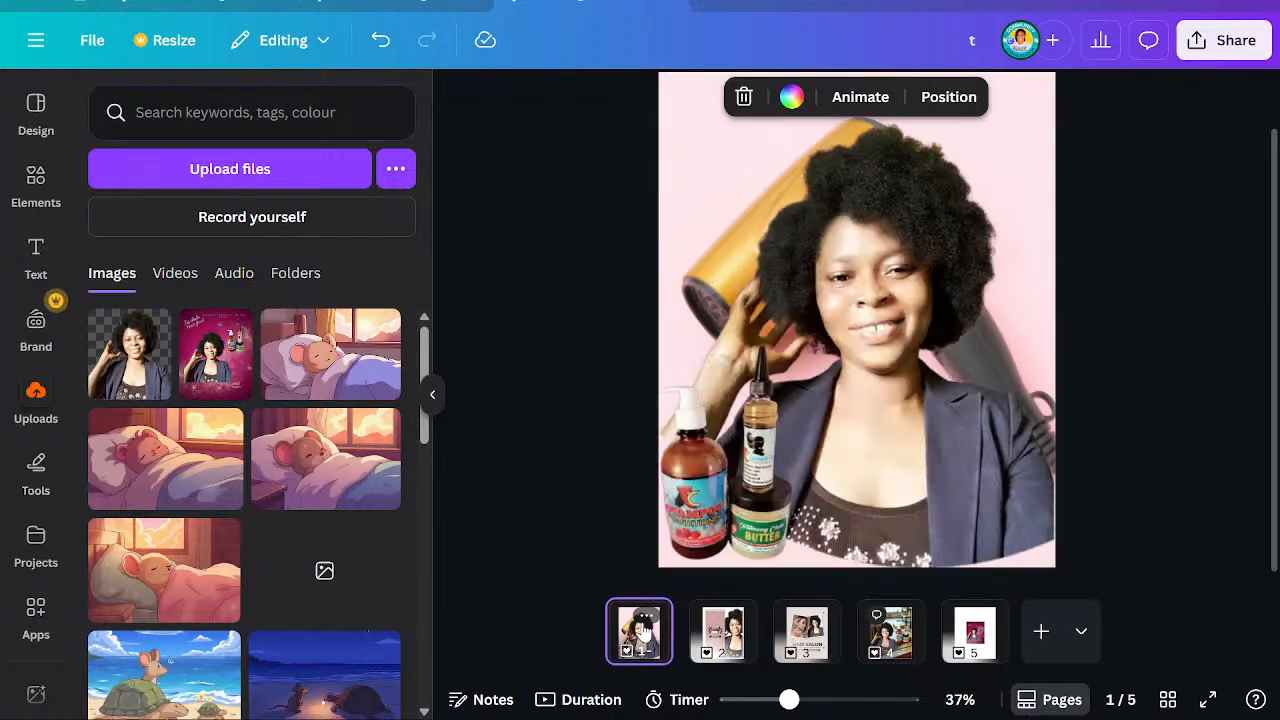
{"action": "left_click", "coordinate": [724, 500]}
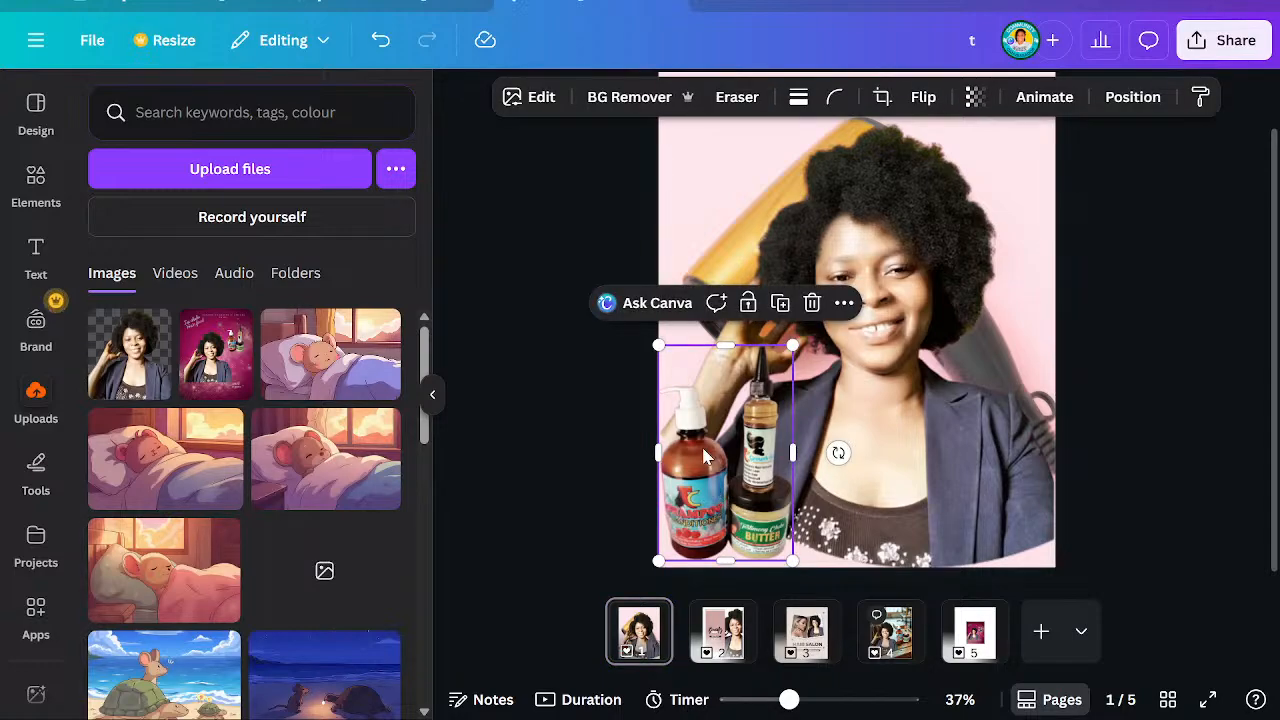
{"action": "key", "text": "t"}
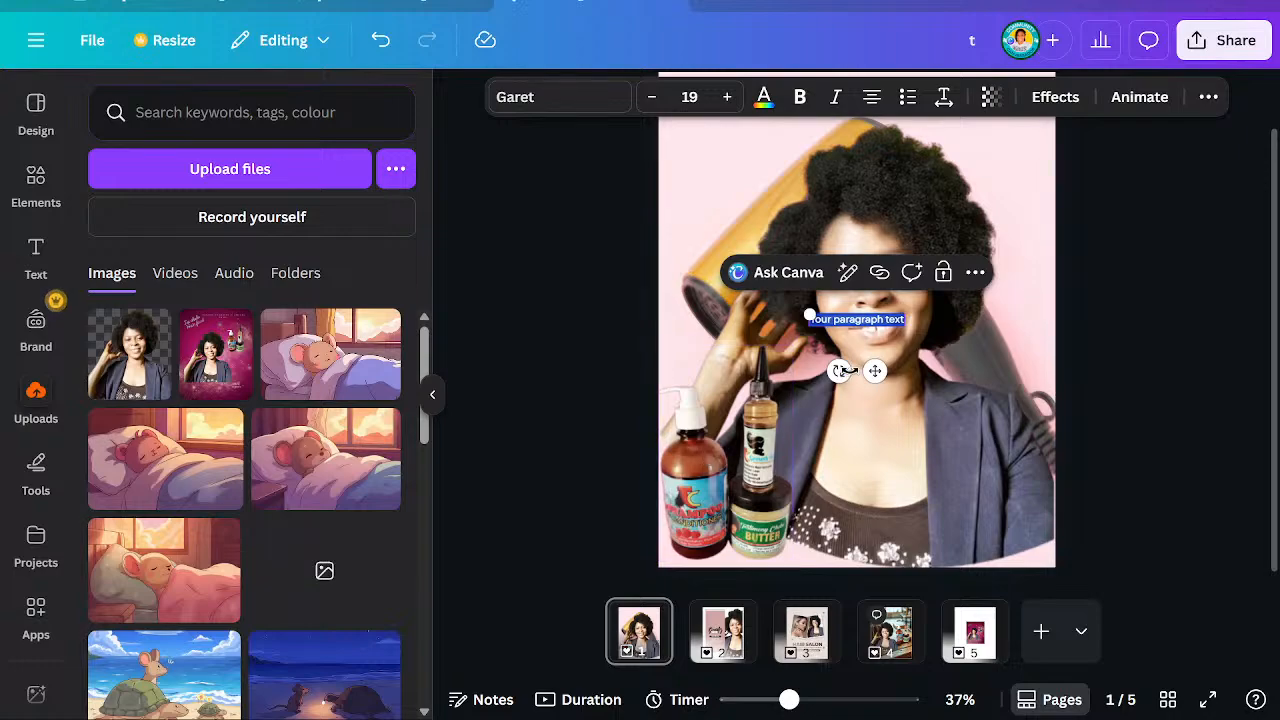
{"action": "left_click", "coordinate": [820, 425]}
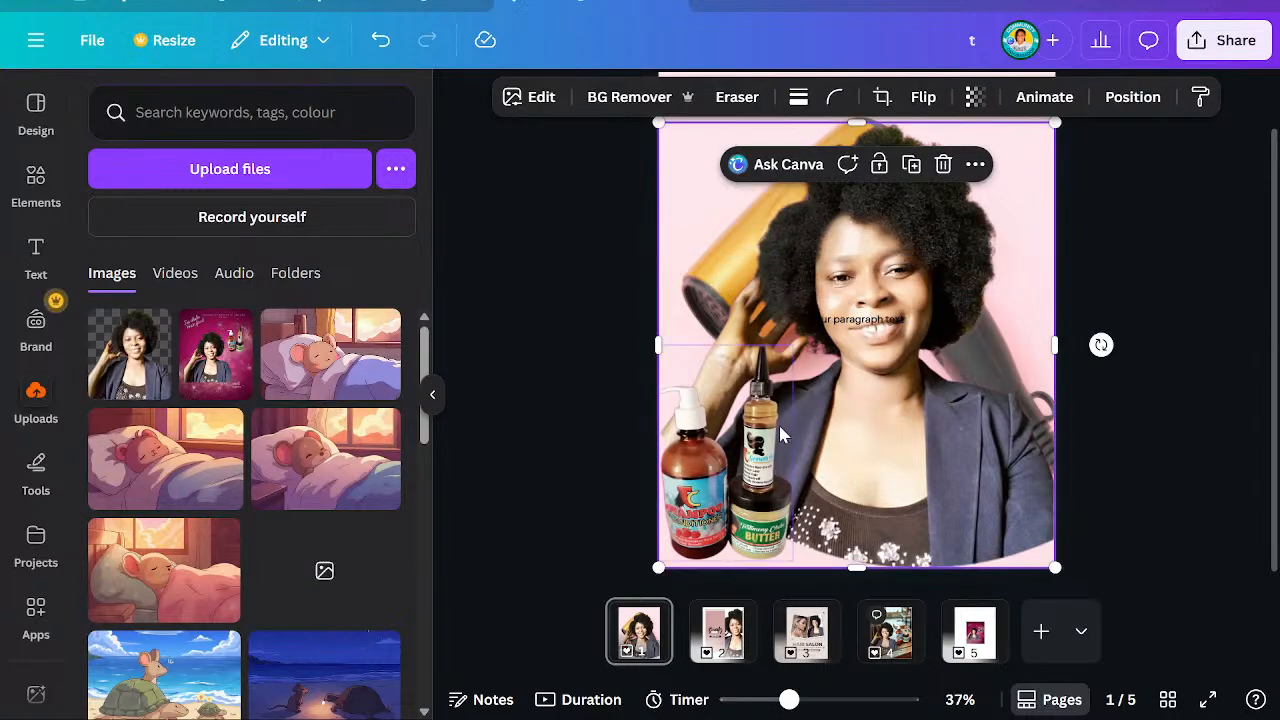
{"action": "left_click_drag", "start_coordinate": [853, 327], "coordinate": [723, 481]}
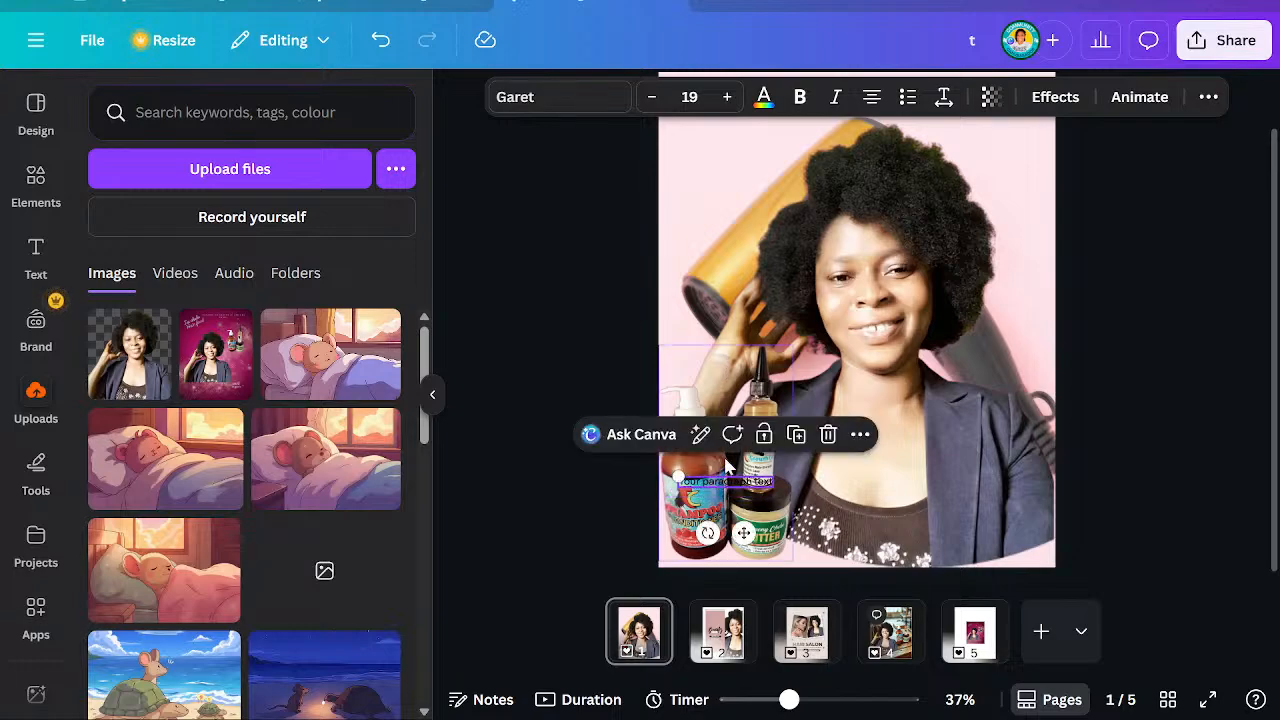
{"action": "left_click", "coordinate": [990, 97]}
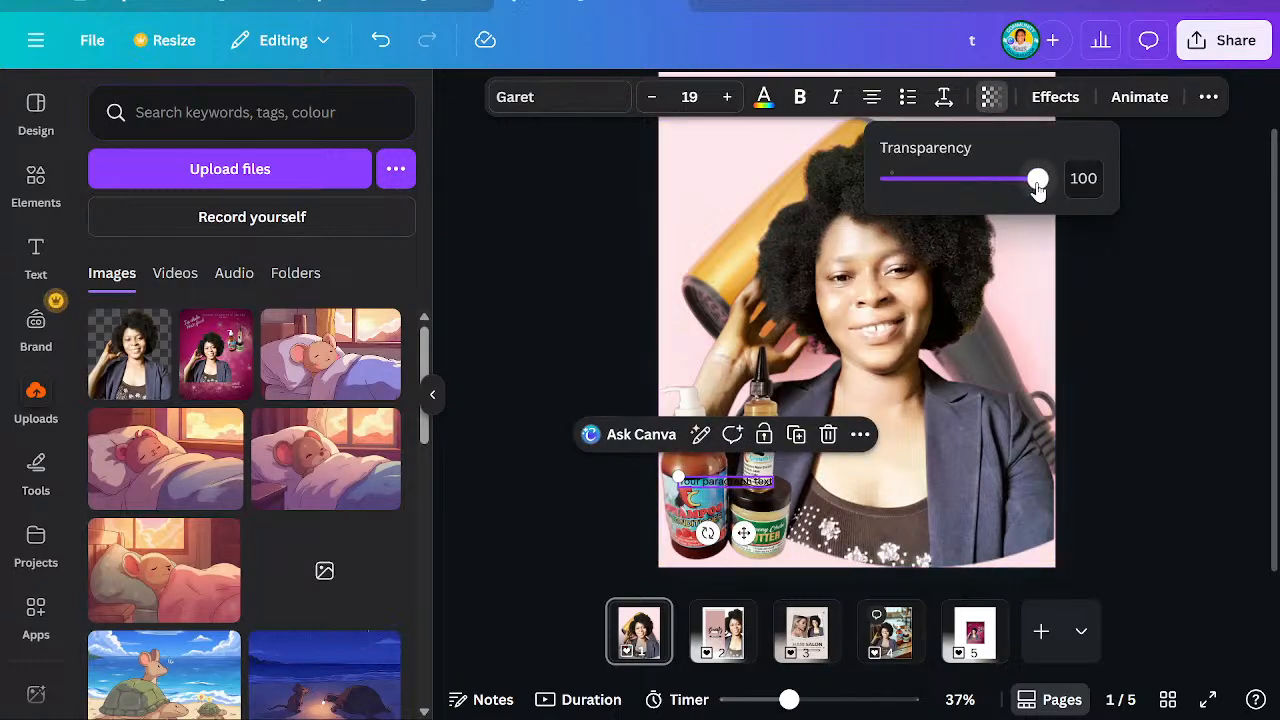
{"action": "left_click_drag", "start_coordinate": [1025, 178], "coordinate": [838, 222]}
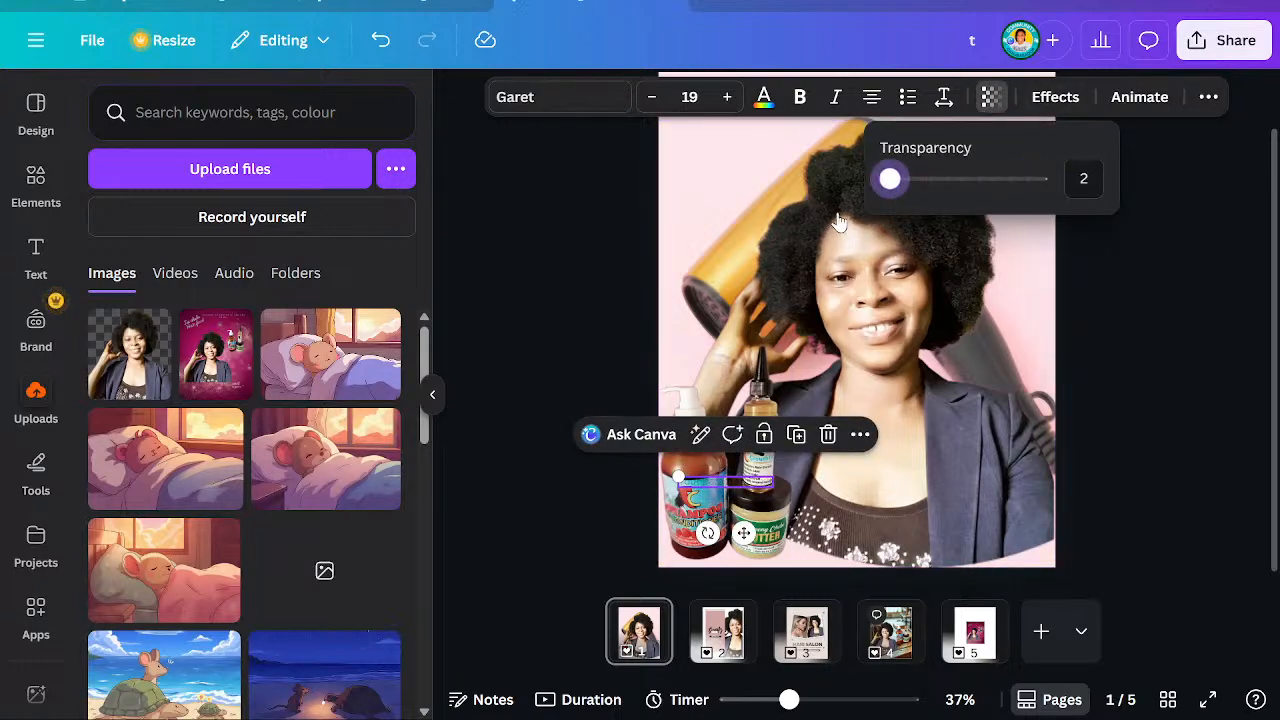
Select the product bottles together with the invisible text box and download the selection as a transparent PNG at size 3.125
{"action": "left_click", "coordinate": [730, 376]}
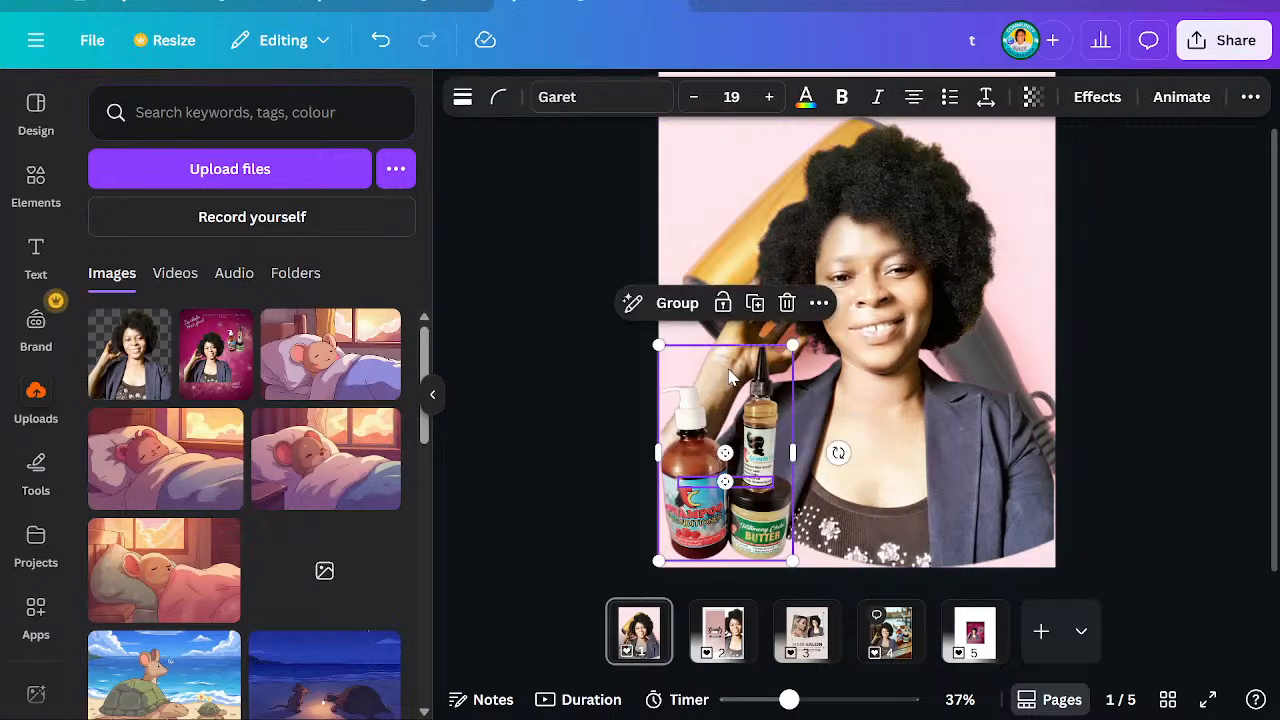
{"action": "left_click", "coordinate": [819, 303]}
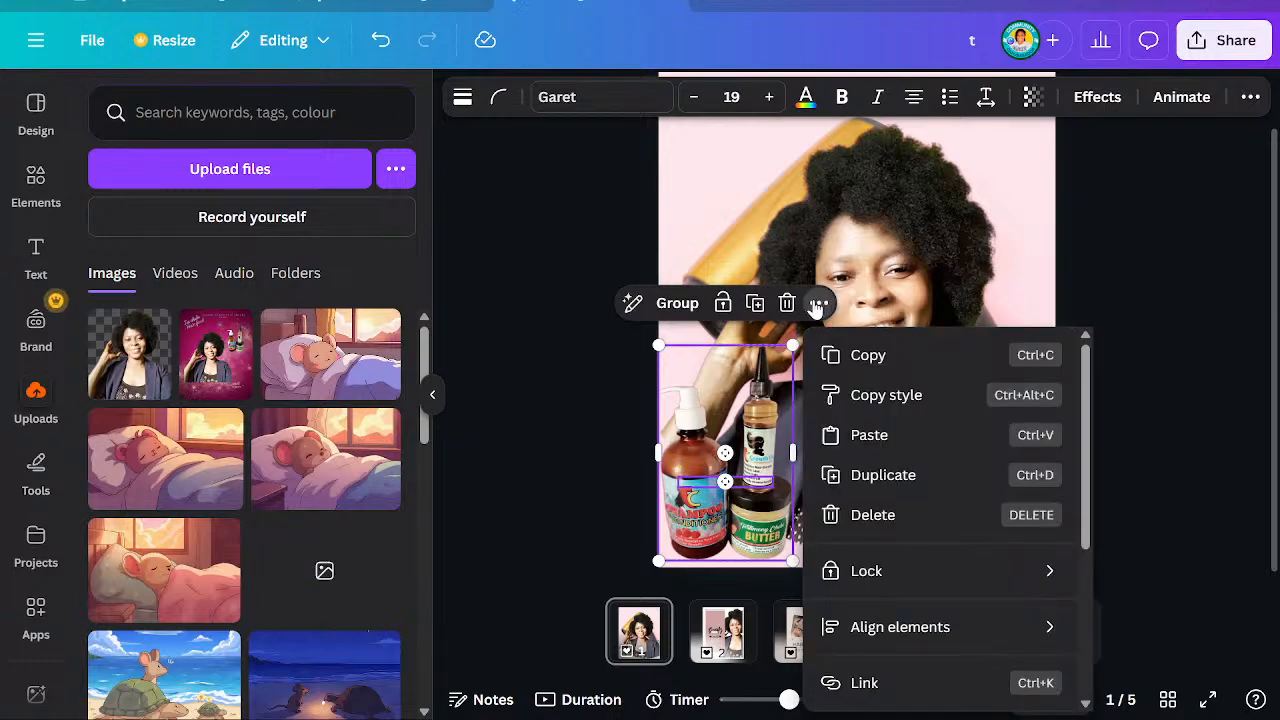
{"action": "scroll", "coordinate": [1085, 566], "scroll_direction": "down", "scroll_amount": 1}
{"action": "scroll", "coordinate": [1085, 577], "scroll_direction": "down", "scroll_amount": 3}
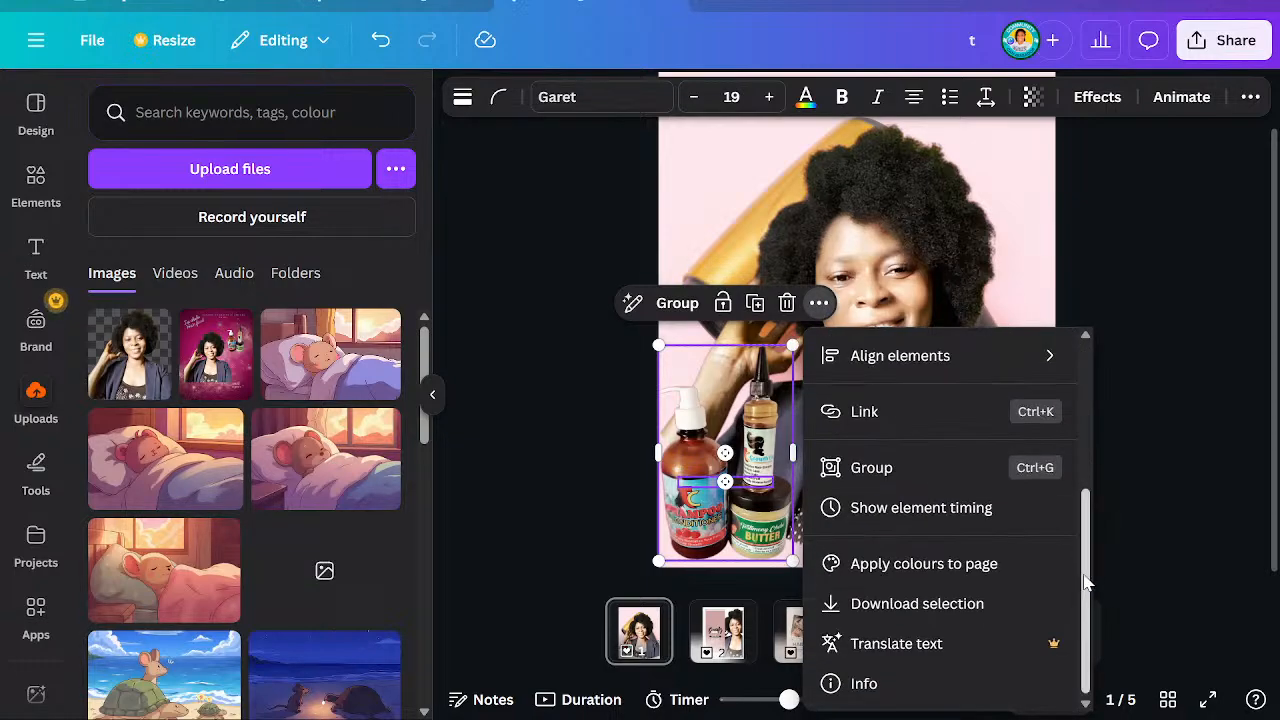
{"action": "left_click", "coordinate": [966, 602]}
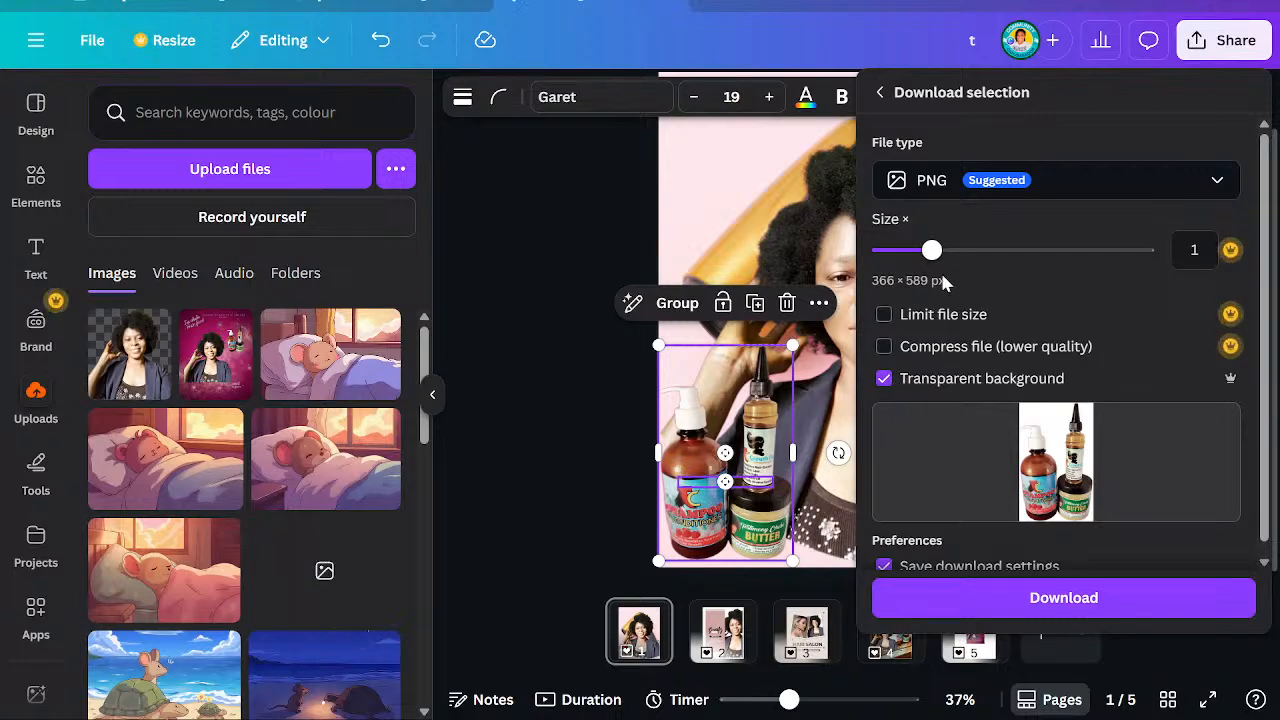
{"action": "left_click_drag", "start_coordinate": [930, 248], "coordinate": [1146, 250]}
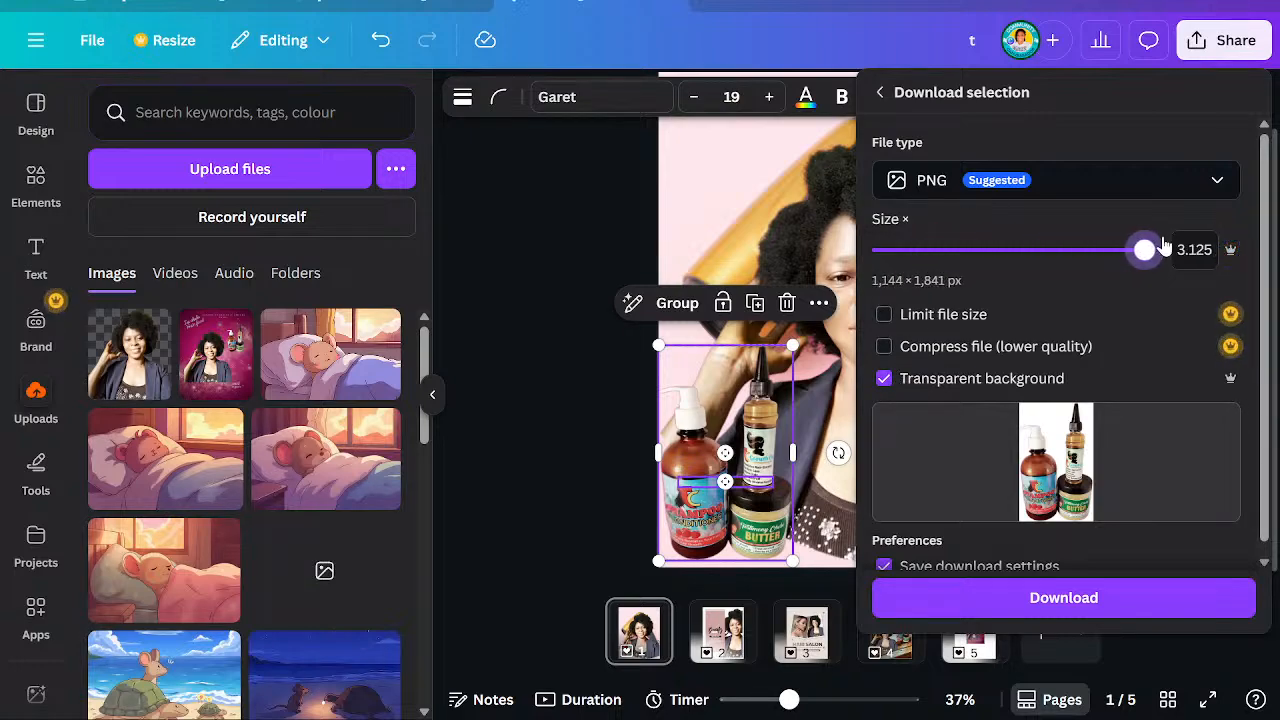
{"action": "left_click", "coordinate": [964, 594]}
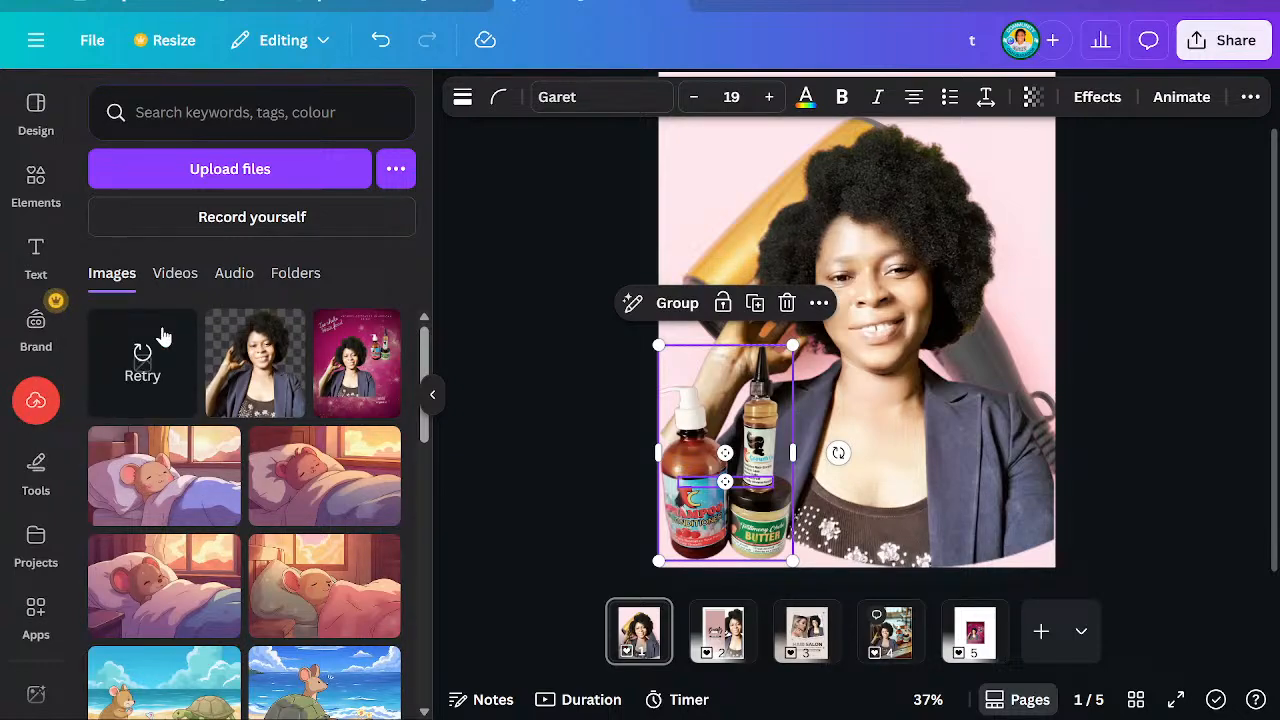
Retry the tt.png upload, and upload the downloaded product bottles image to the image library again
{"action": "left_click", "coordinate": [163, 338]}
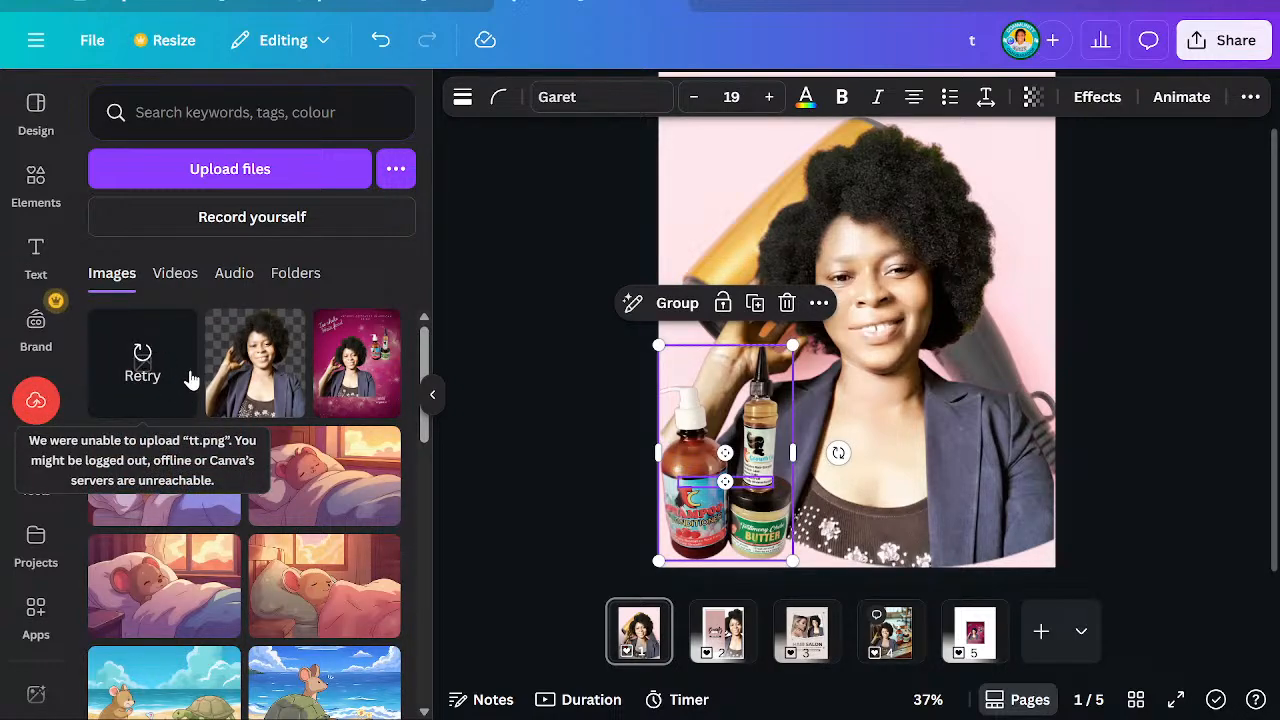
{"action": "left_click", "coordinate": [40, 398]}
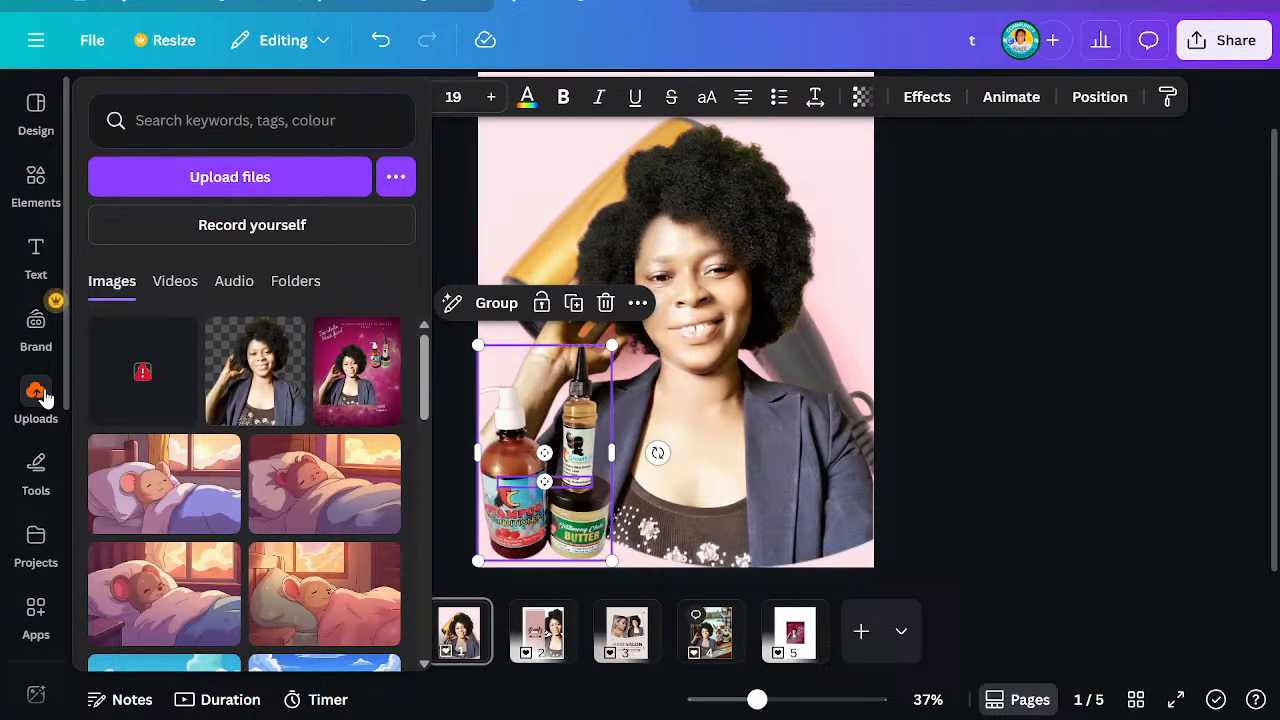
{"action": "left_click", "coordinate": [40, 398]}
{"action": "scroll", "coordinate": [46, 400], "scroll_direction": "down", "scroll_amount": 1}
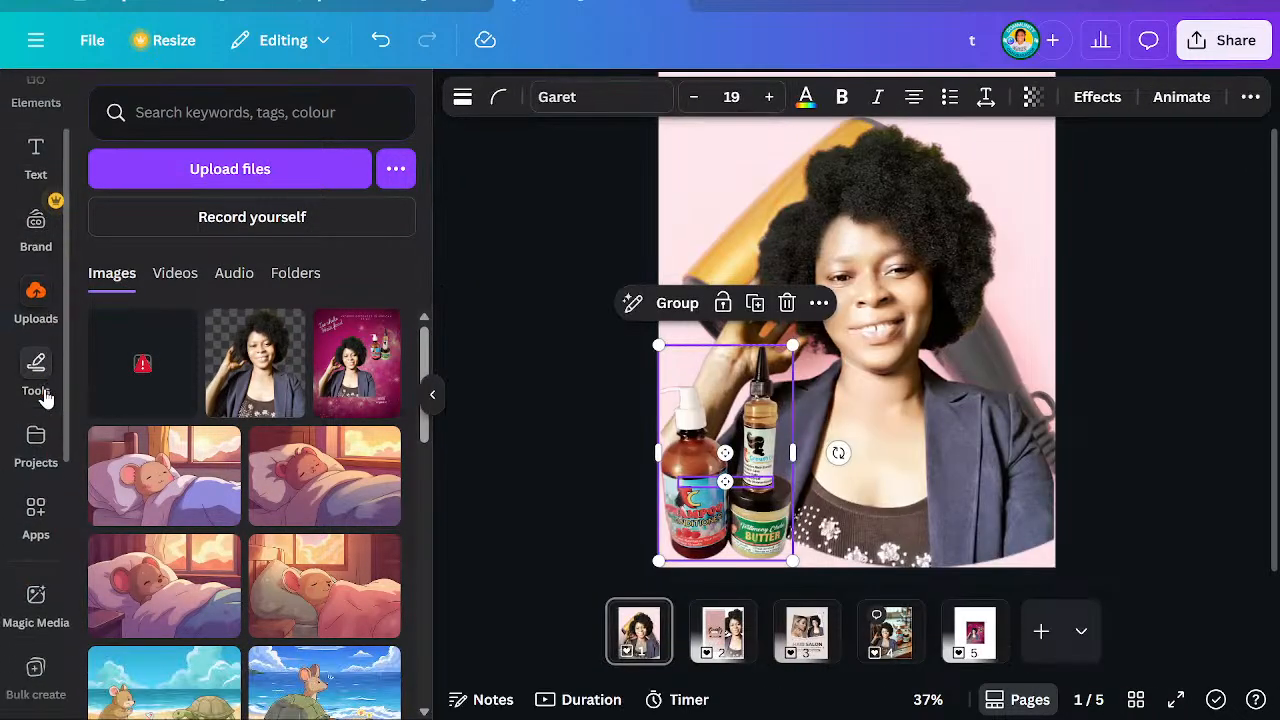
{"action": "left_click", "coordinate": [295, 187]}
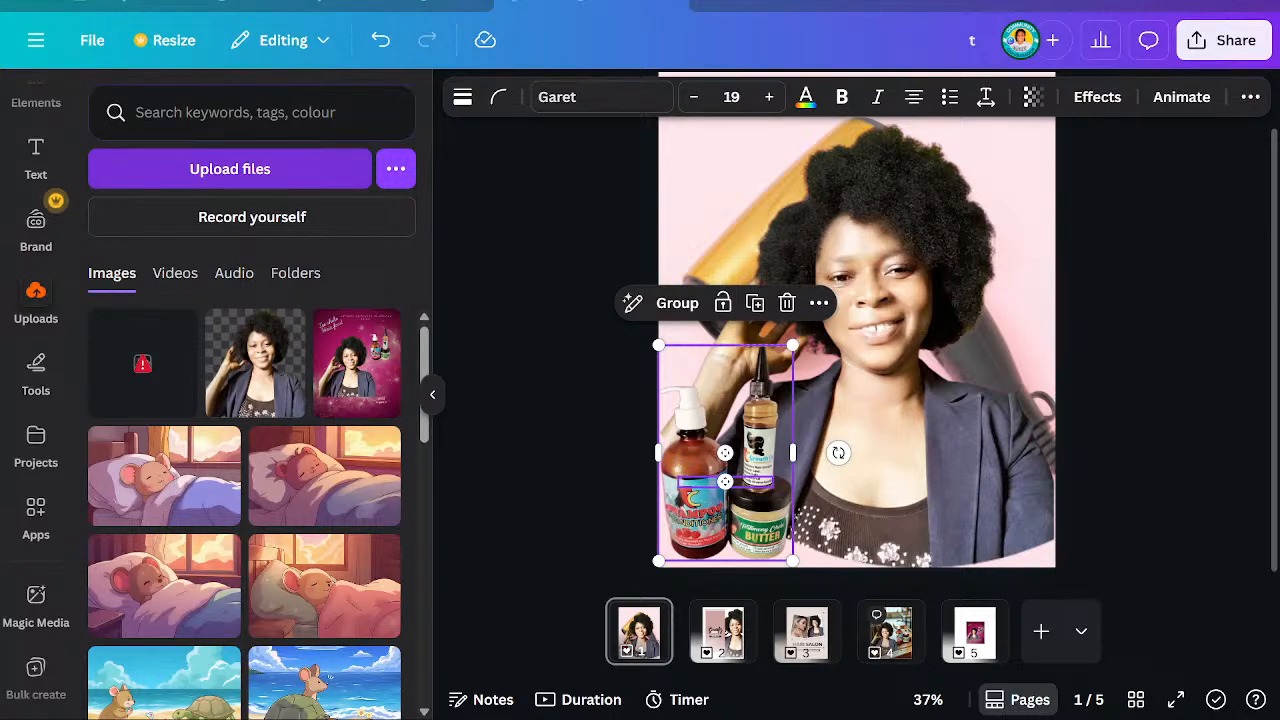
{"action": "double_click", "coordinate": [458, 172]}
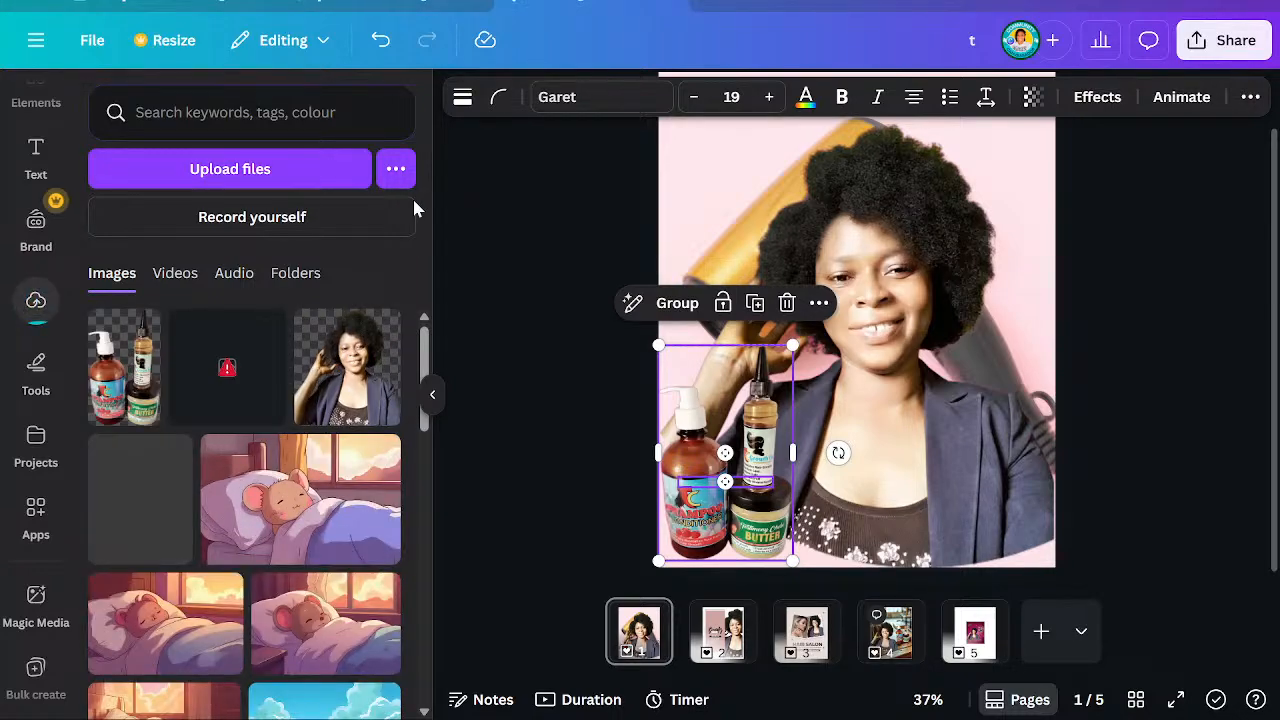
{"action": "mouse_move", "coordinate": [275, 330]}
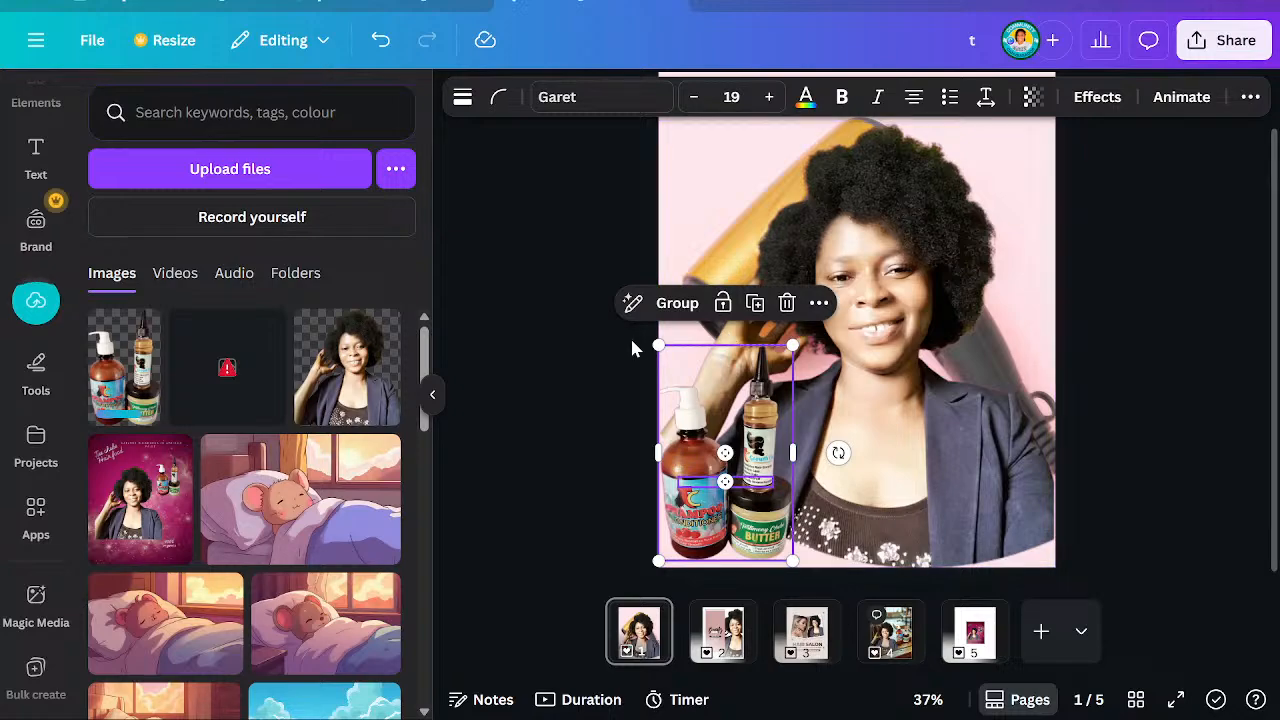
Place the uploaded product bottles cutout in the left tilted photo frame on page 3 and accept its existing crop
{"action": "left_click", "coordinate": [716, 628]}
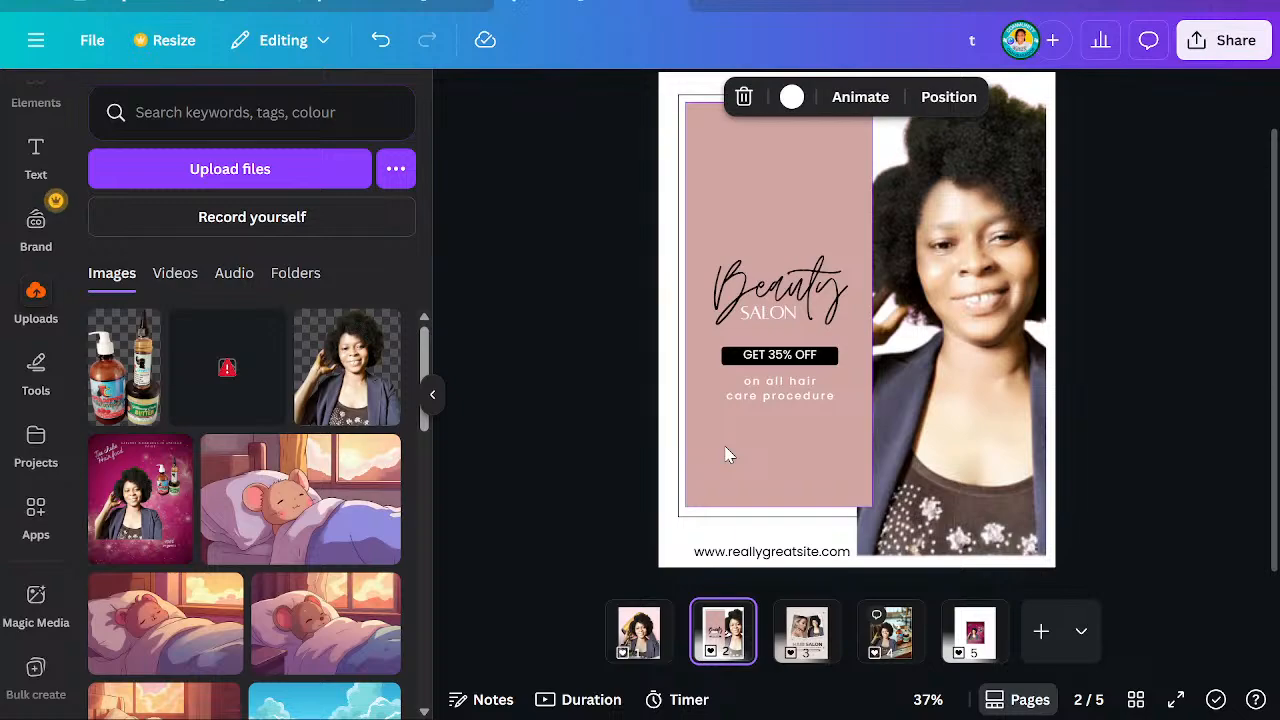
{"action": "left_click", "coordinate": [803, 627]}
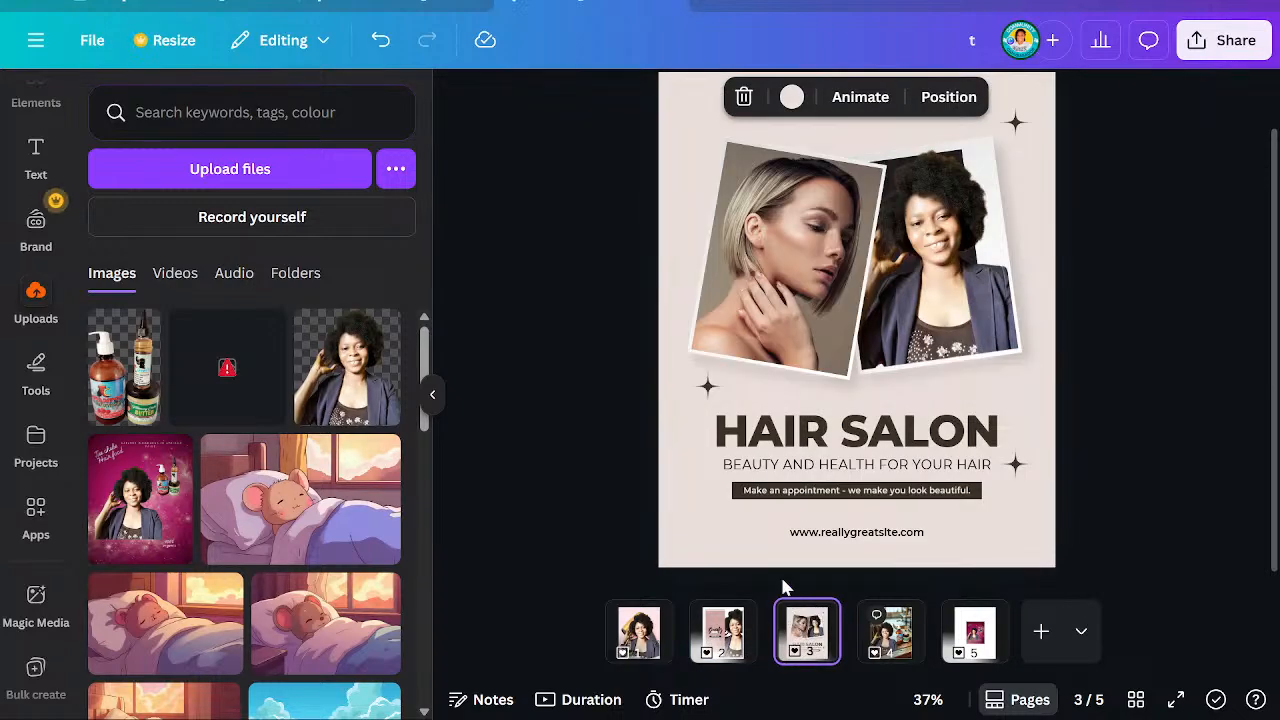
{"action": "scroll", "coordinate": [548, 442], "scroll_direction": "up", "scroll_amount": 1}
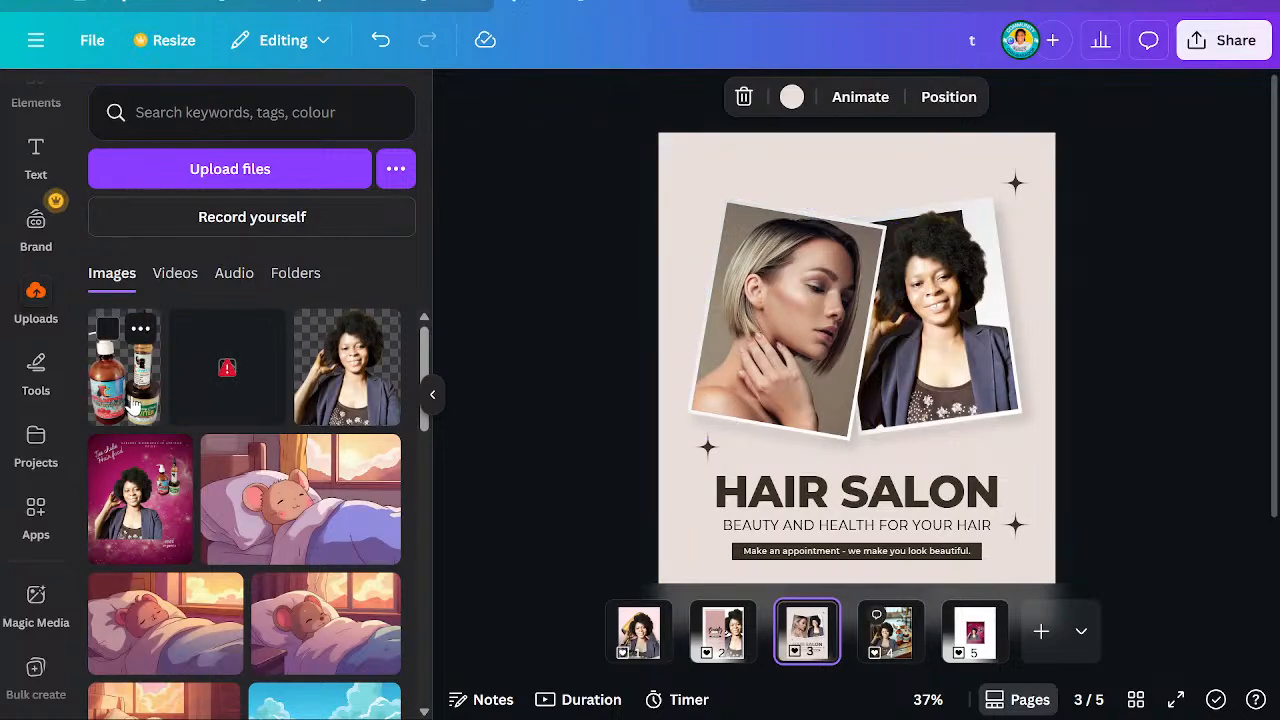
{"action": "left_click_drag", "start_coordinate": [133, 404], "coordinate": [745, 362]}
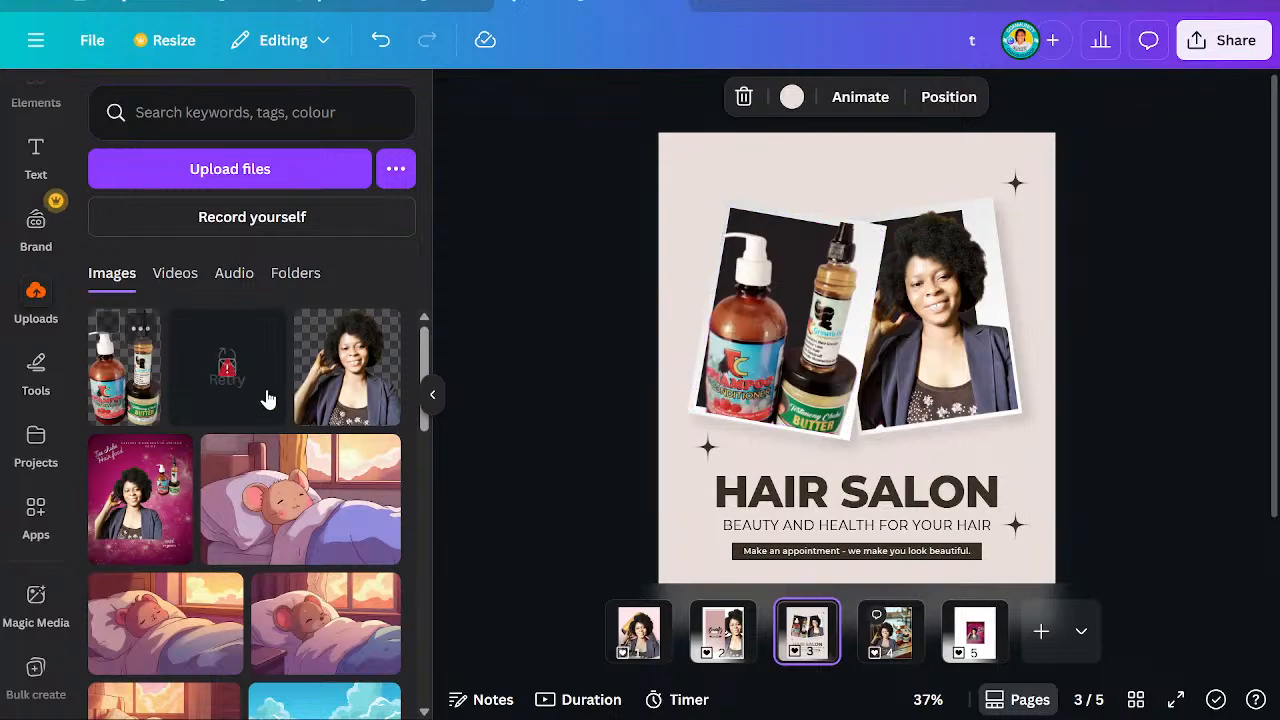
{"action": "left_click", "coordinate": [727, 333]}
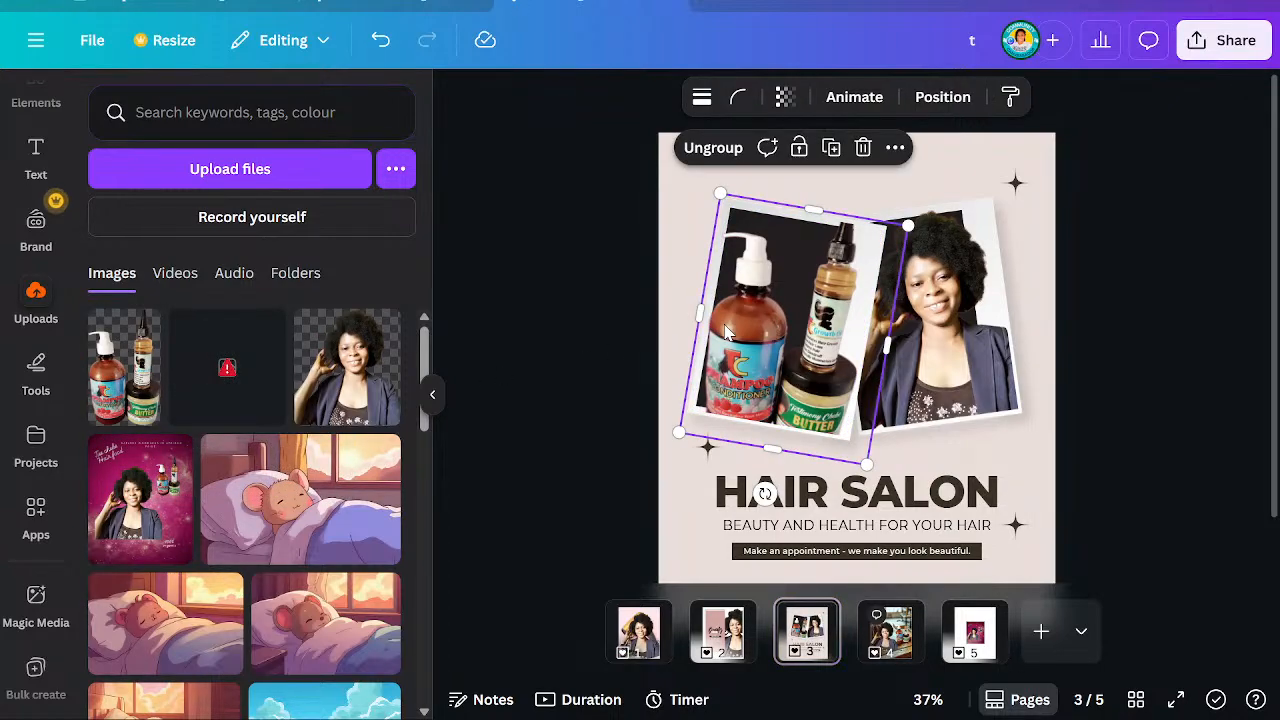
{"action": "double_click", "coordinate": [725, 328]}
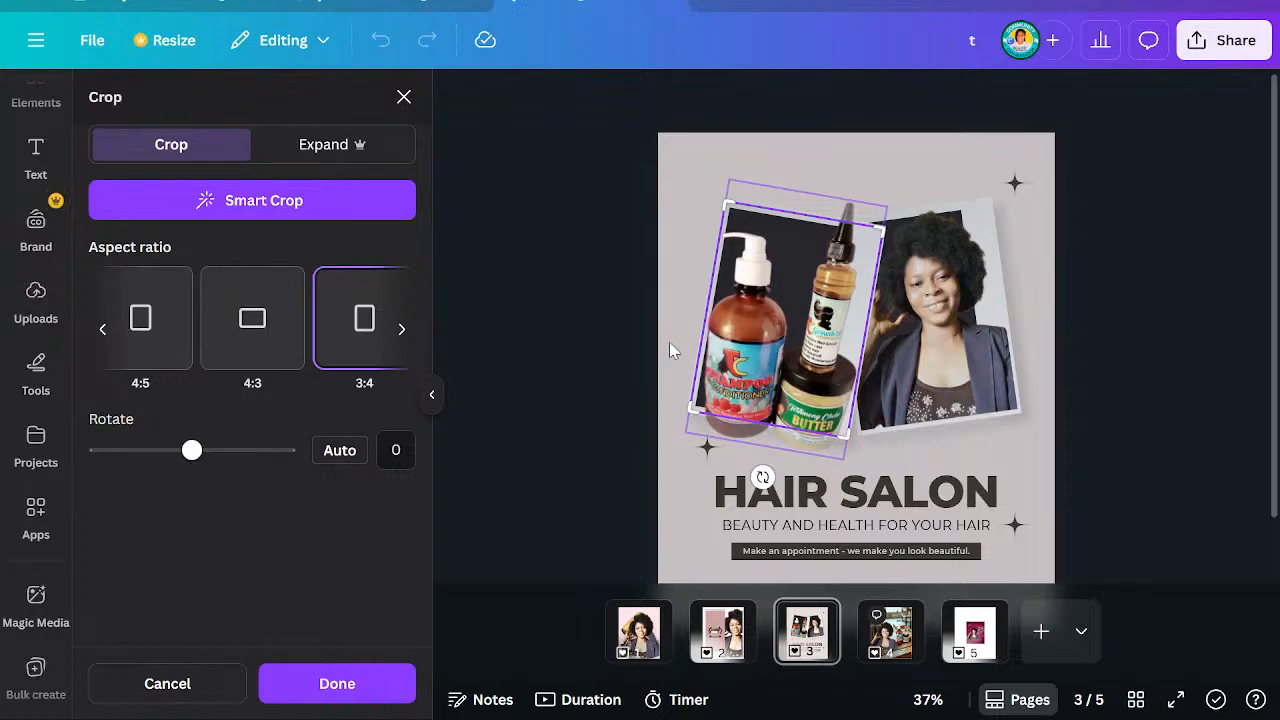
{"action": "key", "text": "Return"}
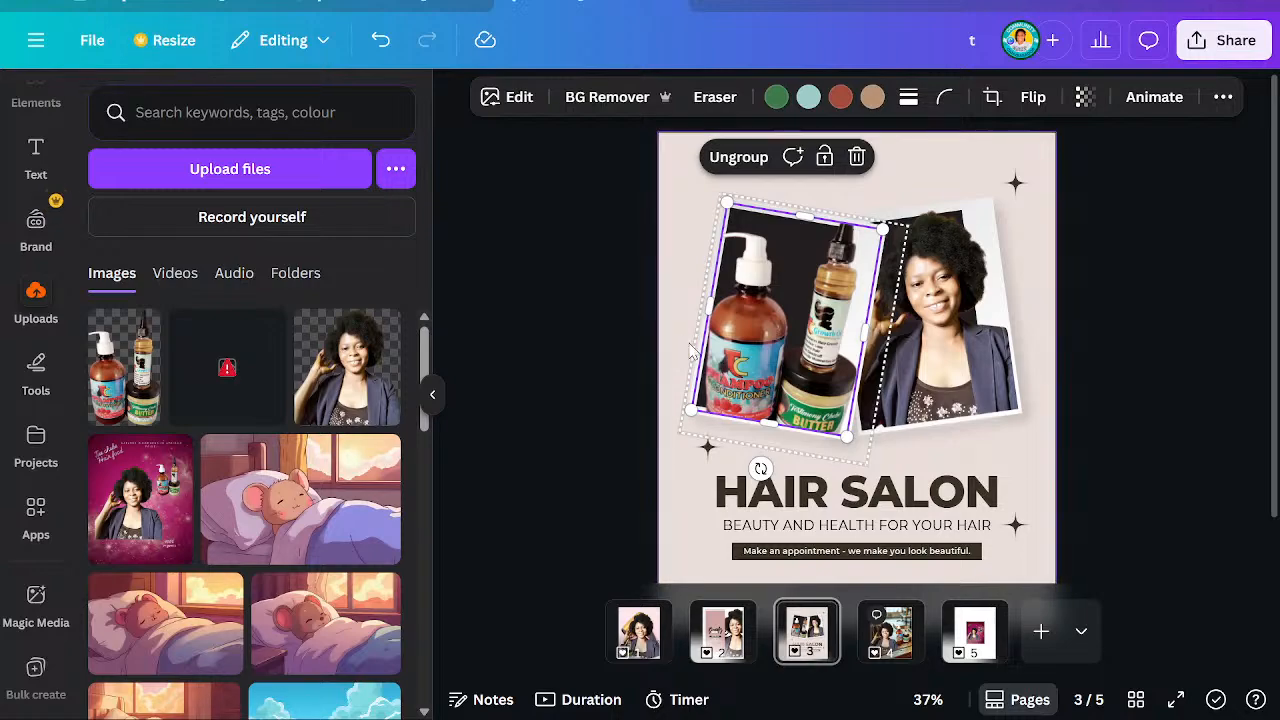
Replace the HAIR SALON heading on page 3 with "TEE CHEBE", checking the flyer on page 5 for the brand name
{"action": "left_click", "coordinate": [972, 645]}
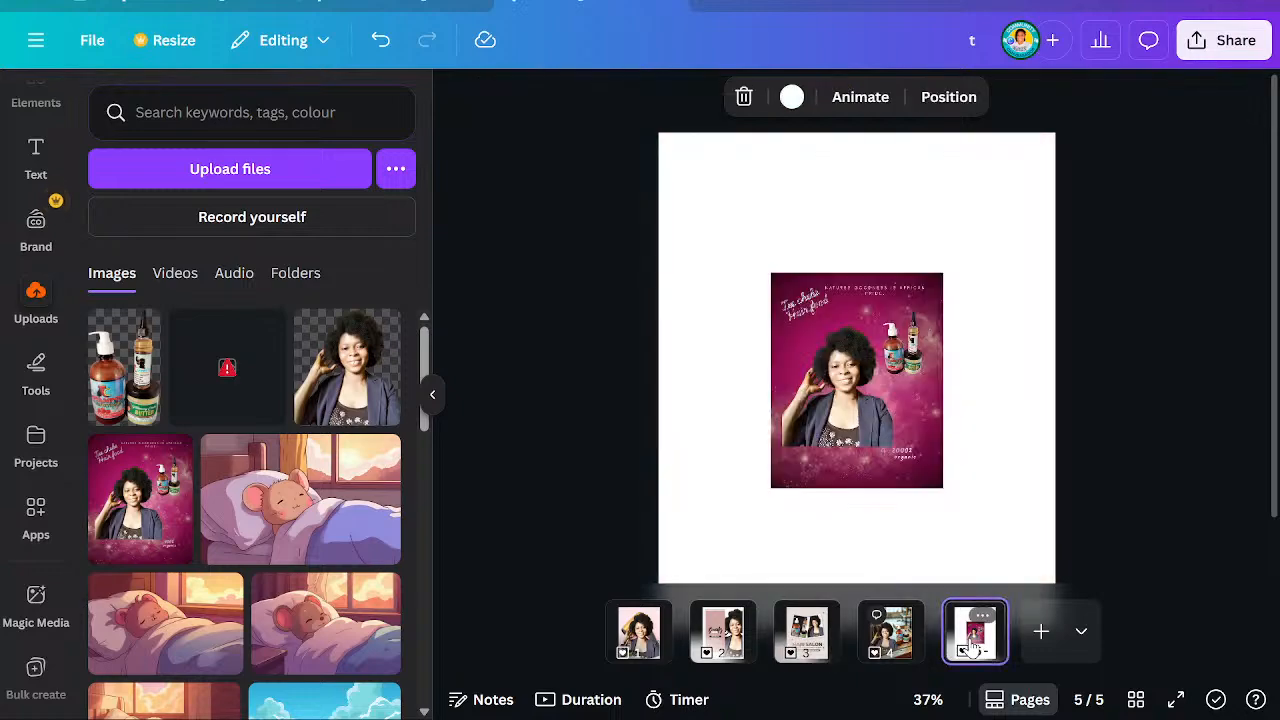
{"action": "mouse_move", "coordinate": [916, 615]}
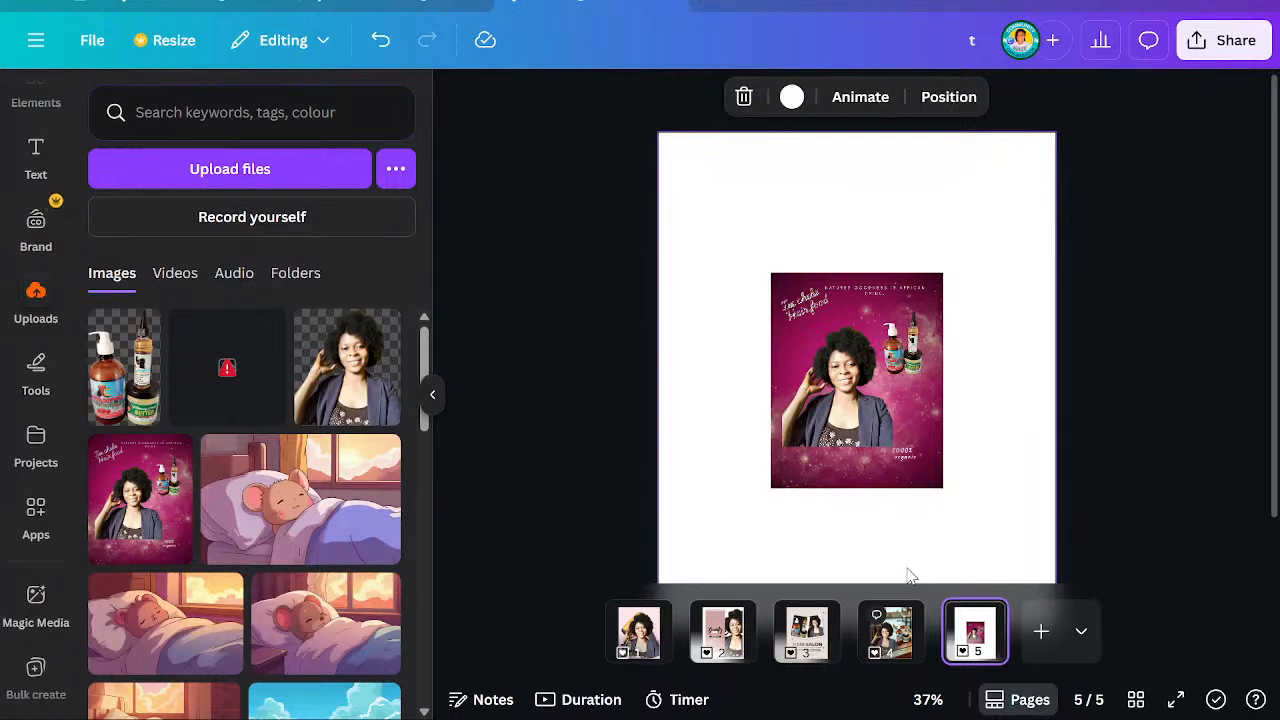
{"action": "left_click", "coordinate": [808, 636]}
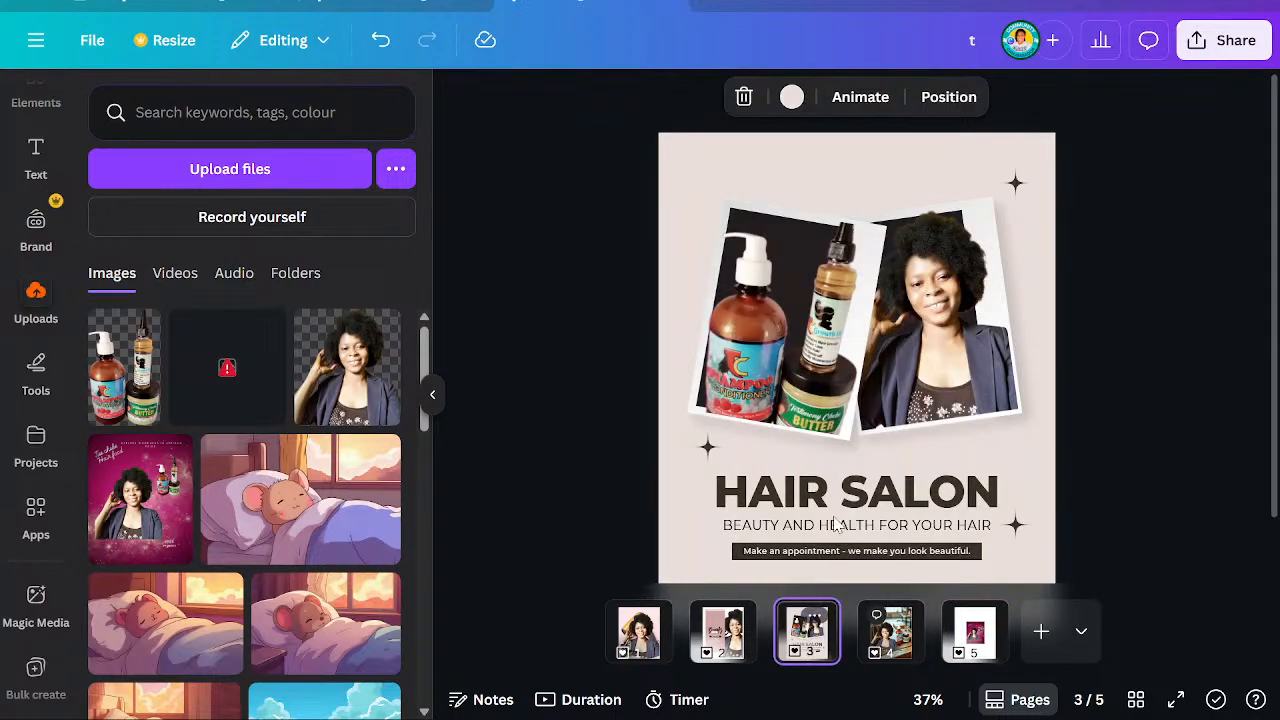
{"action": "left_click", "coordinate": [848, 492]}
{"action": "double_click", "coordinate": [848, 492]}
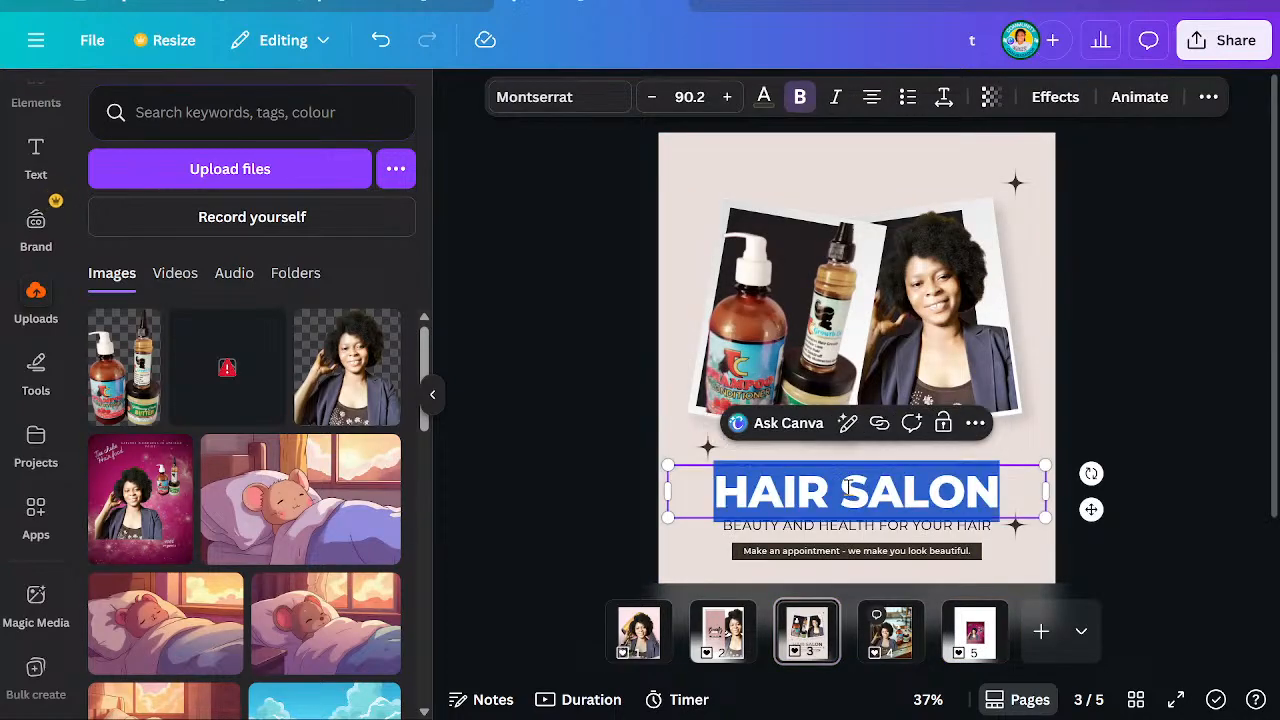
{"action": "type", "text": "TEE"}
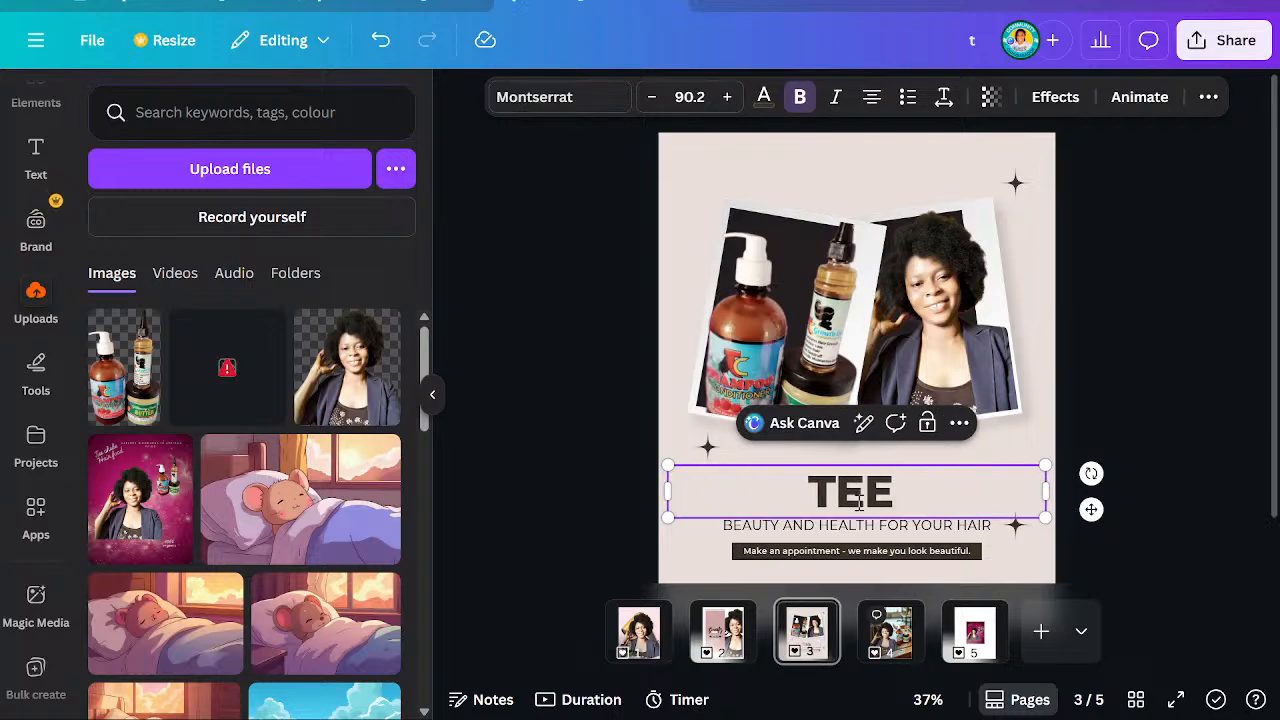
{"action": "type", "text": " CHE"}
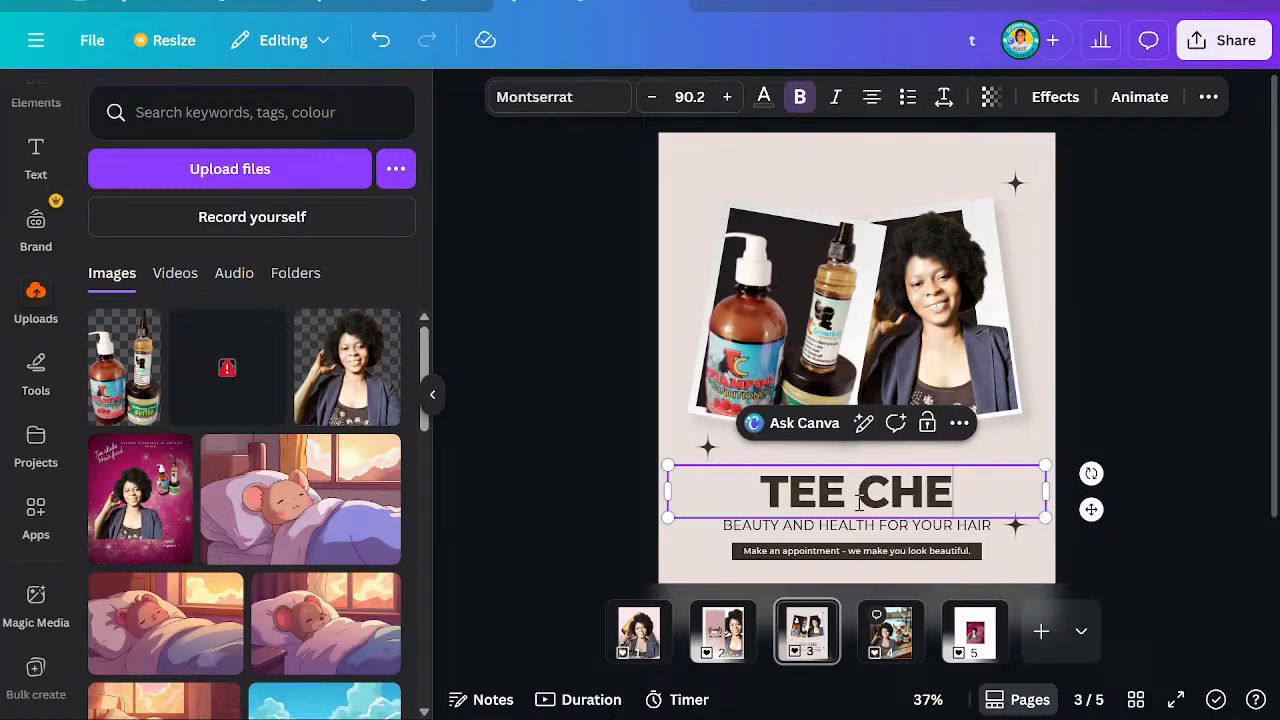
{"action": "type", "text": "BE"}
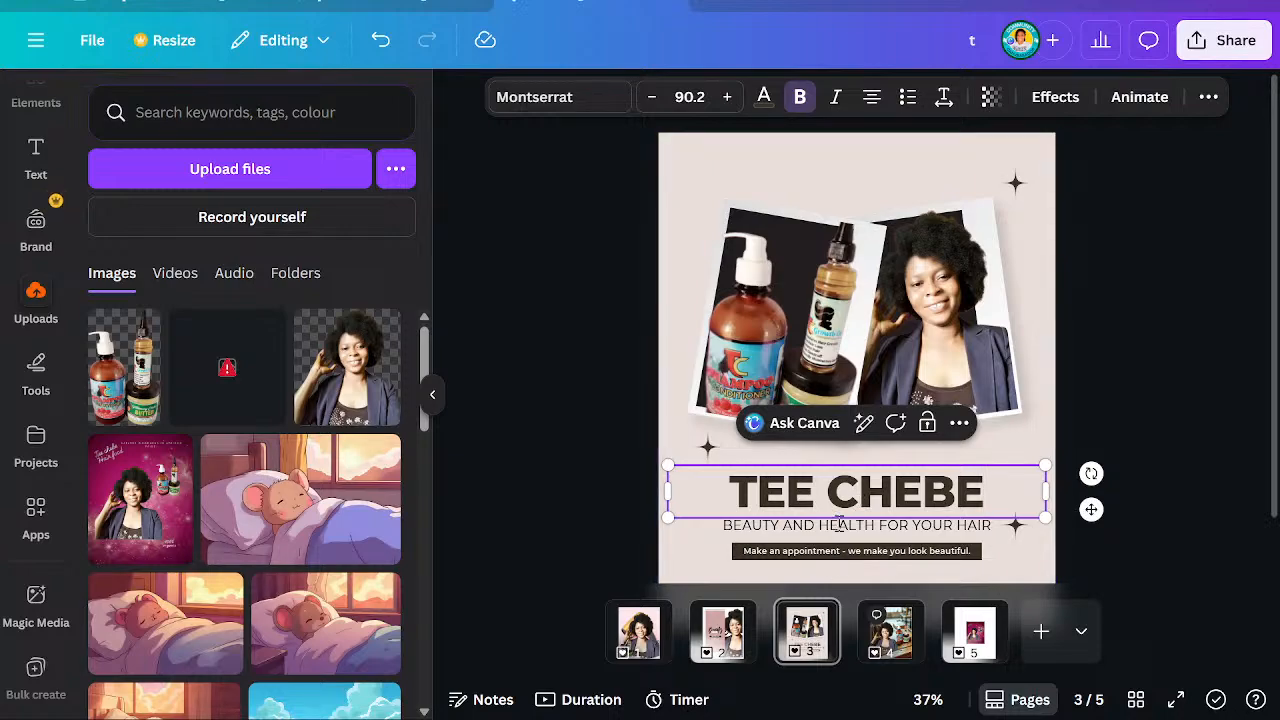
Enlarge the magenta flyer image on page 5 toward the page's upper right corner so its slogan is readable
{"action": "left_click", "coordinate": [836, 537]}
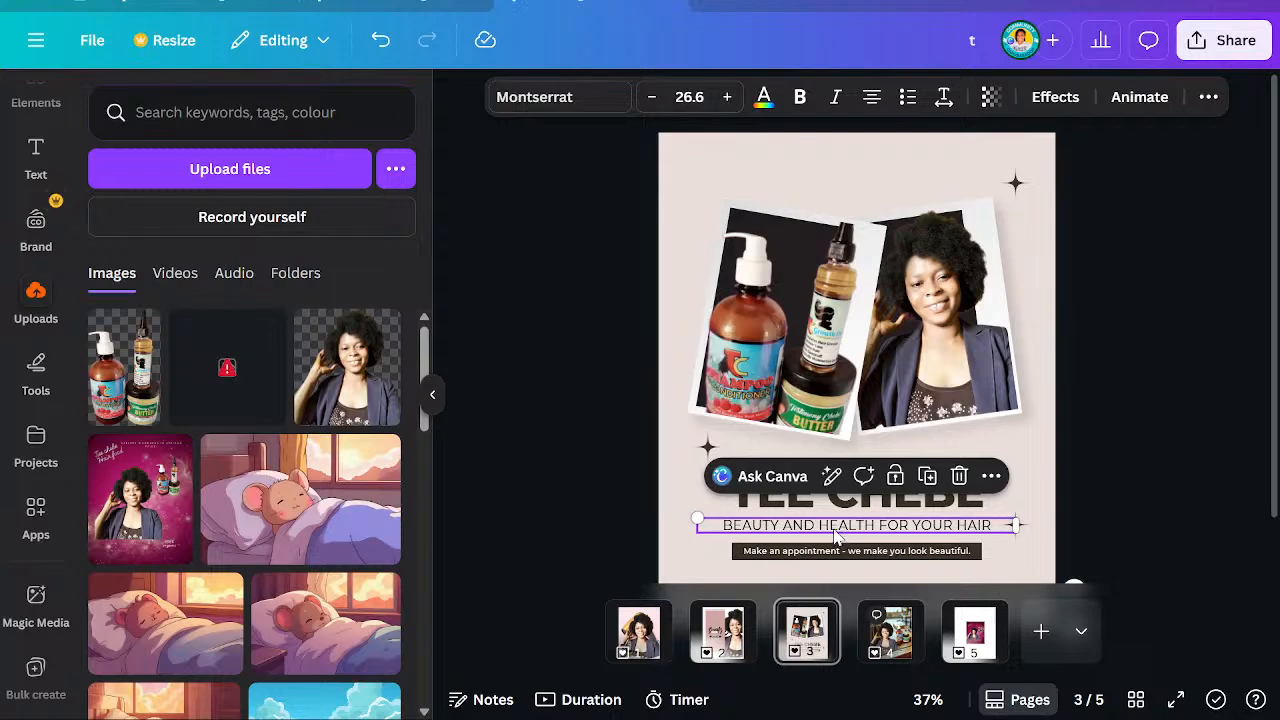
{"action": "double_click", "coordinate": [834, 526]}
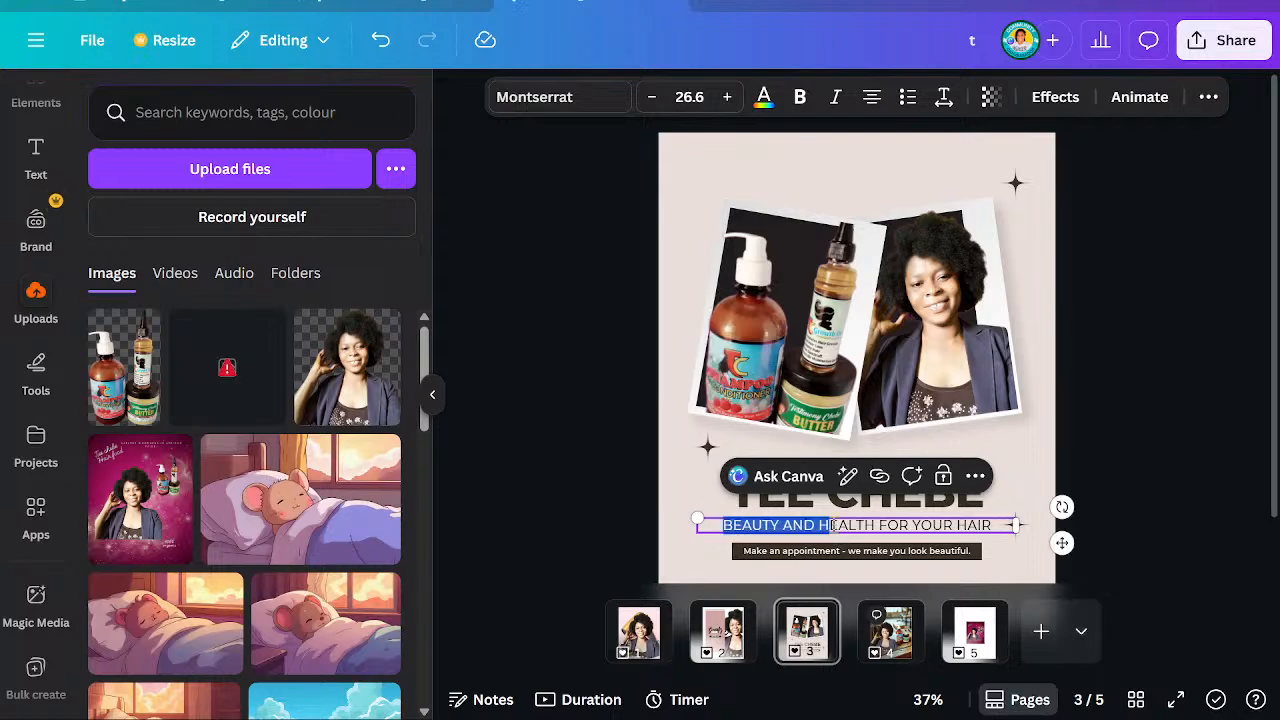
{"action": "triple_click", "coordinate": [833, 526]}
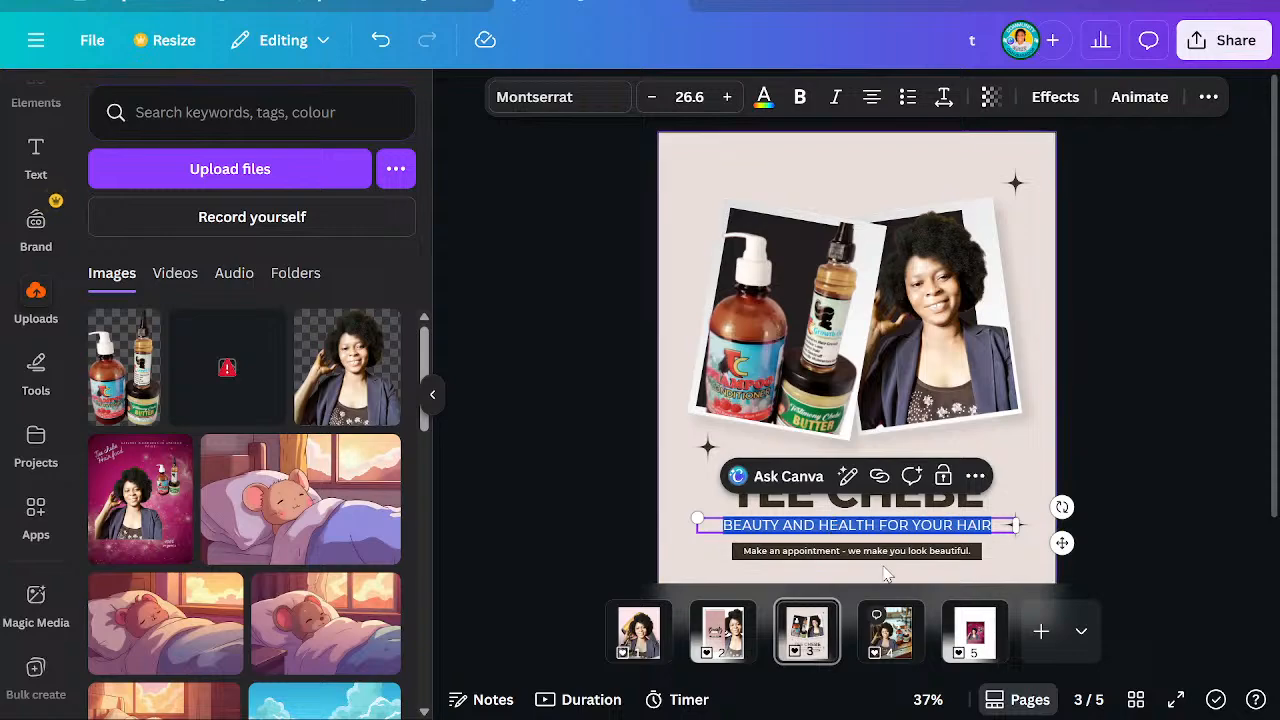
{"action": "left_click", "coordinate": [967, 625]}
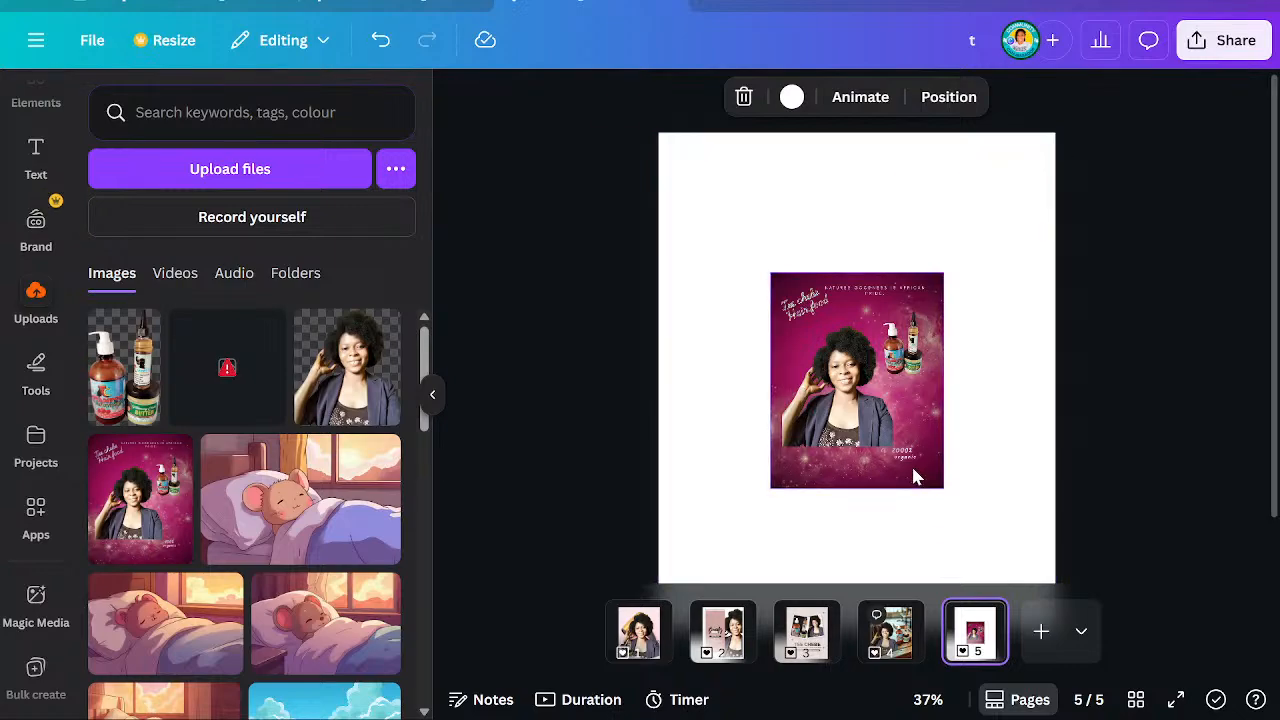
{"action": "left_click", "coordinate": [895, 440]}
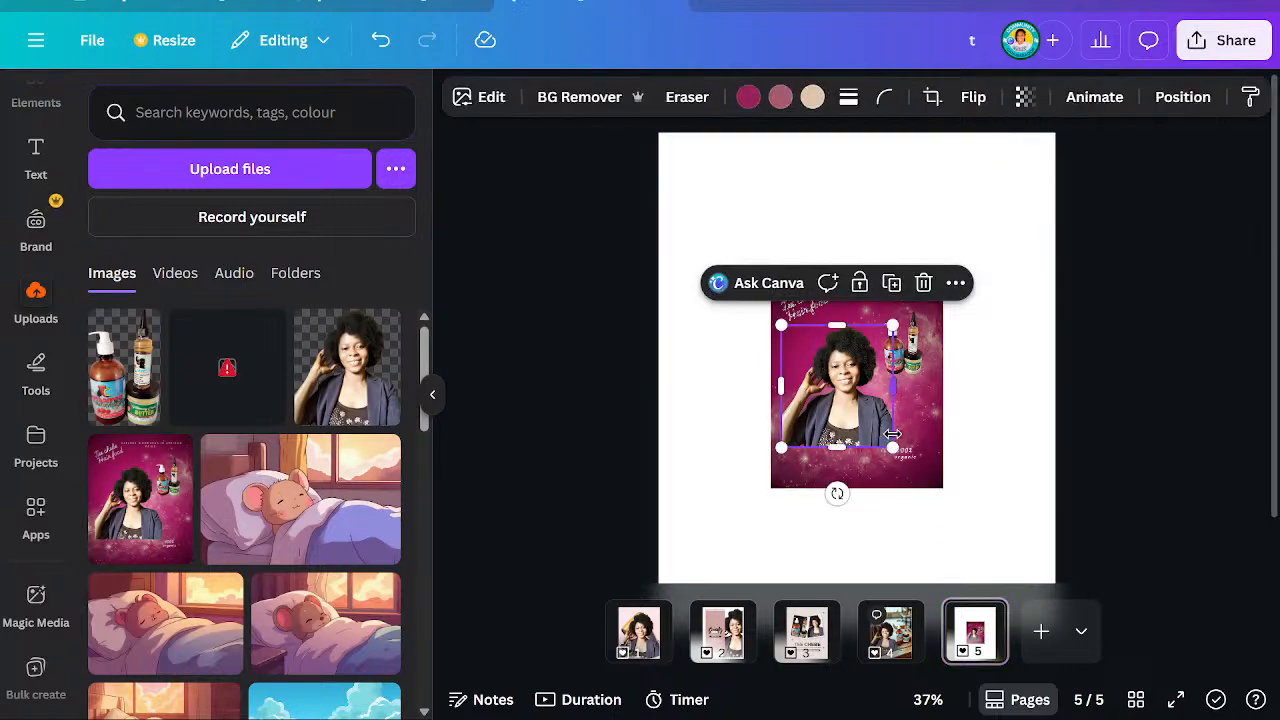
{"action": "left_click", "coordinate": [911, 414]}
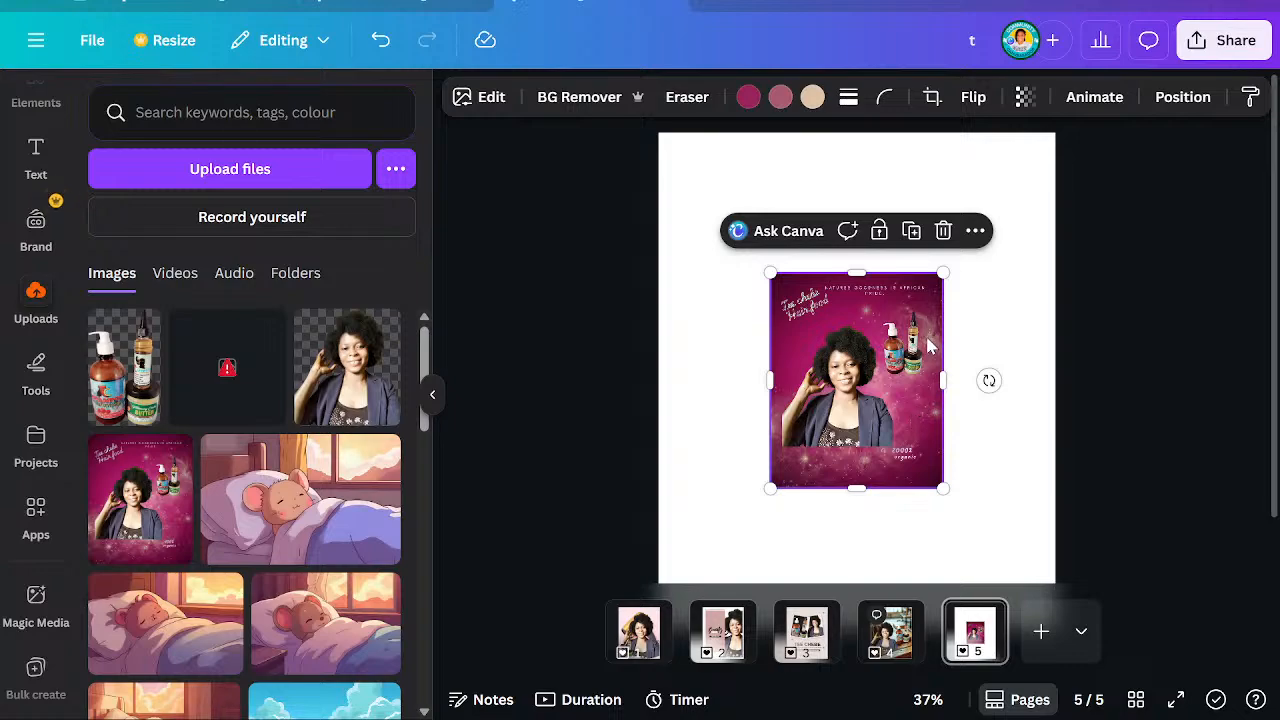
{"action": "left_click_drag", "start_coordinate": [943, 272], "coordinate": [1022, 172]}
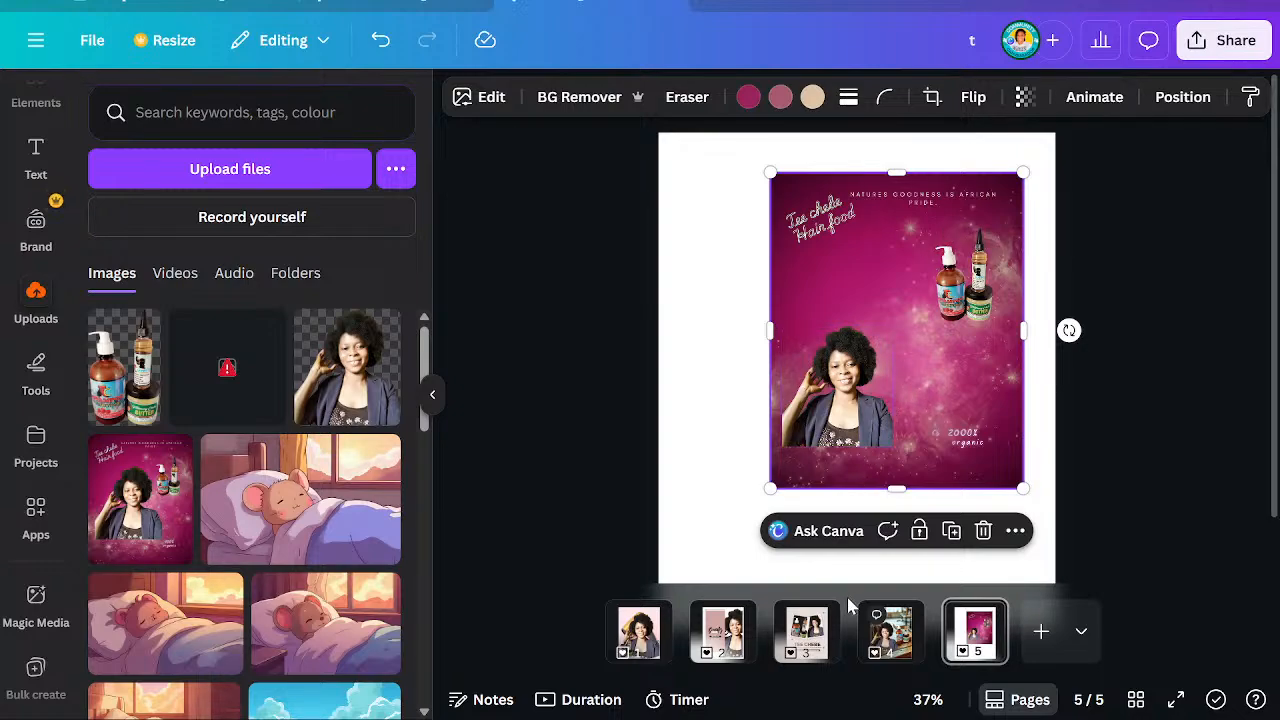
Replace the line under the TEE CHEBE heading on page 3 with "NATURES GOODNESS IS AFRICA PRIDE"
{"action": "left_click", "coordinate": [809, 645]}
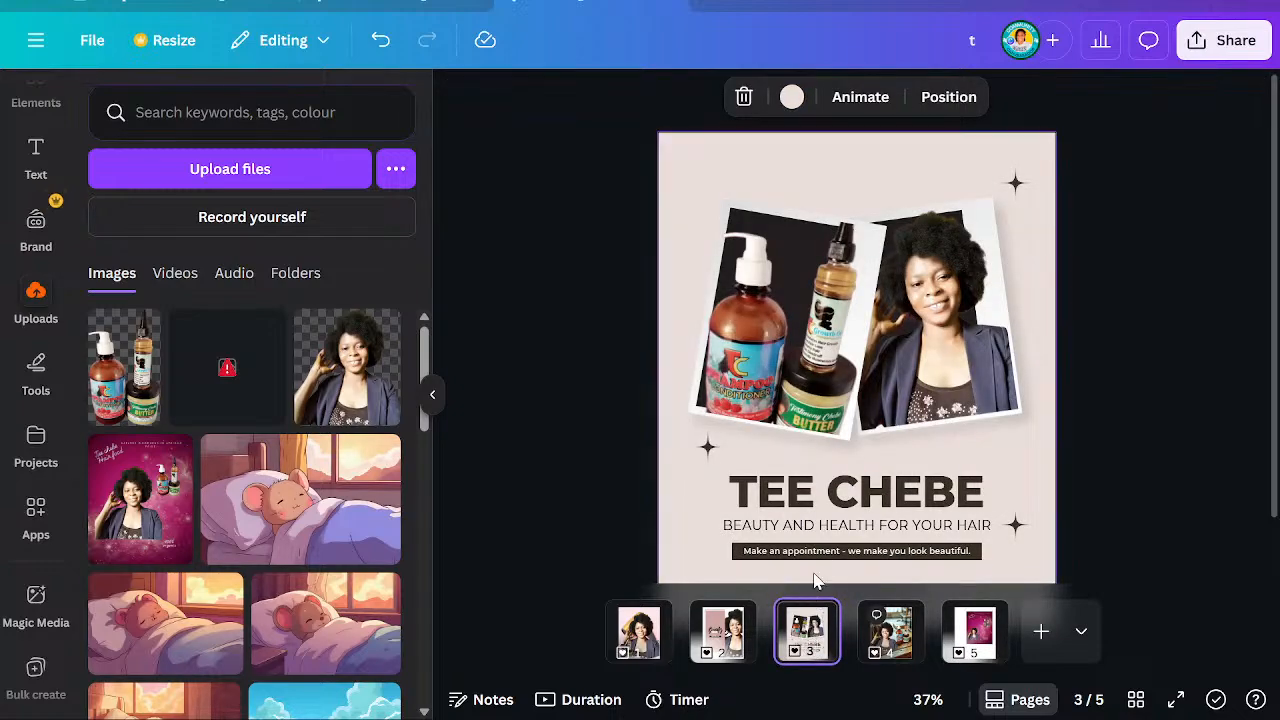
{"action": "left_click", "coordinate": [845, 528]}
{"action": "double_click", "coordinate": [845, 528]}
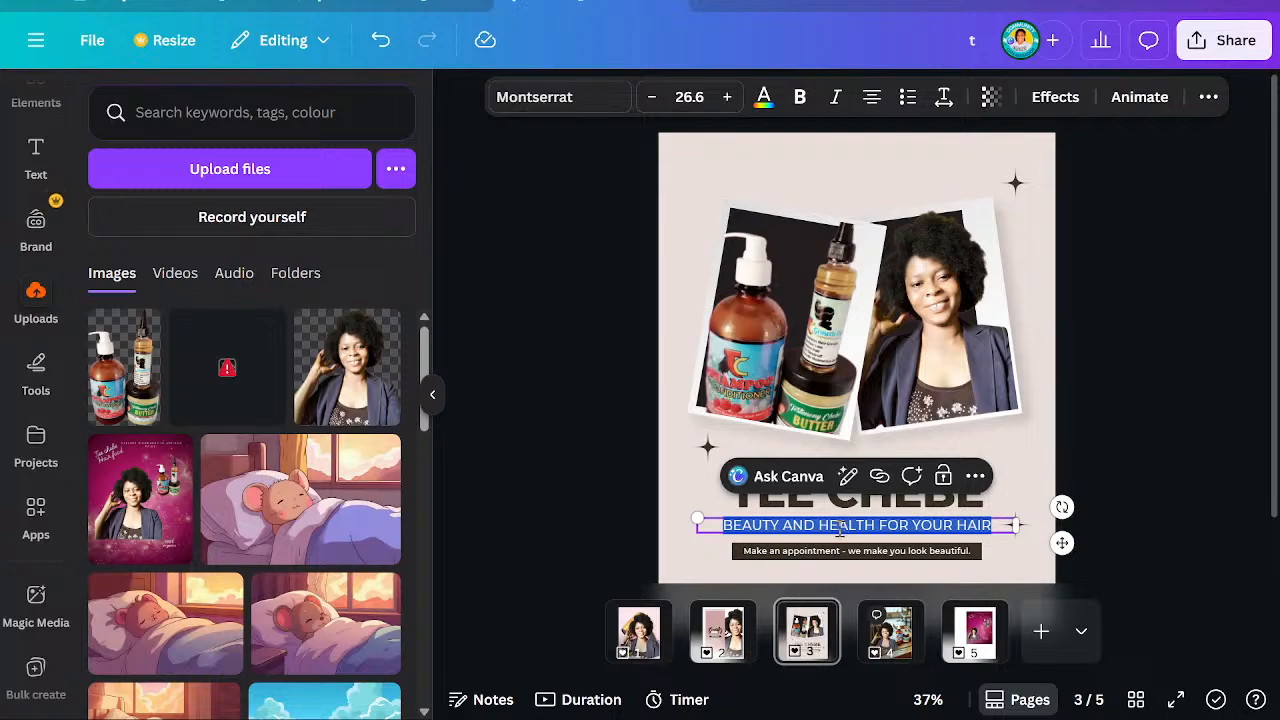
{"action": "type", "text": "NA"}
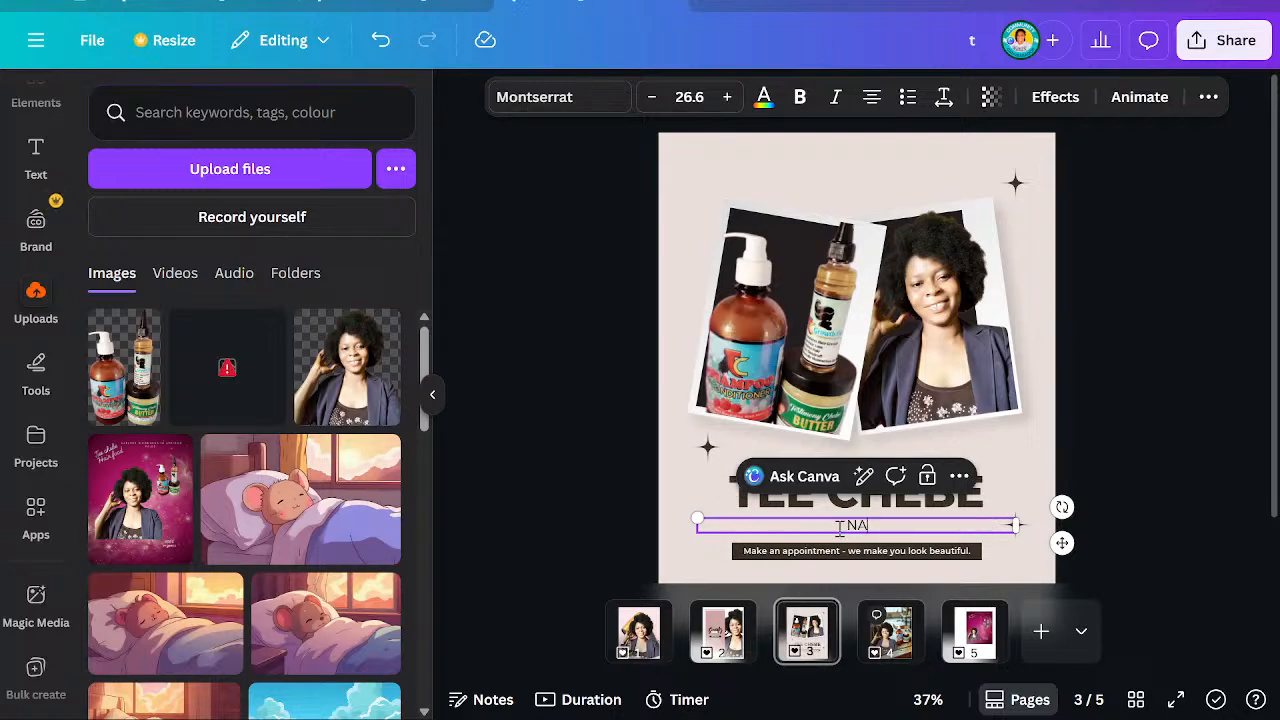
{"action": "type", "text": "TURES GOODN"}
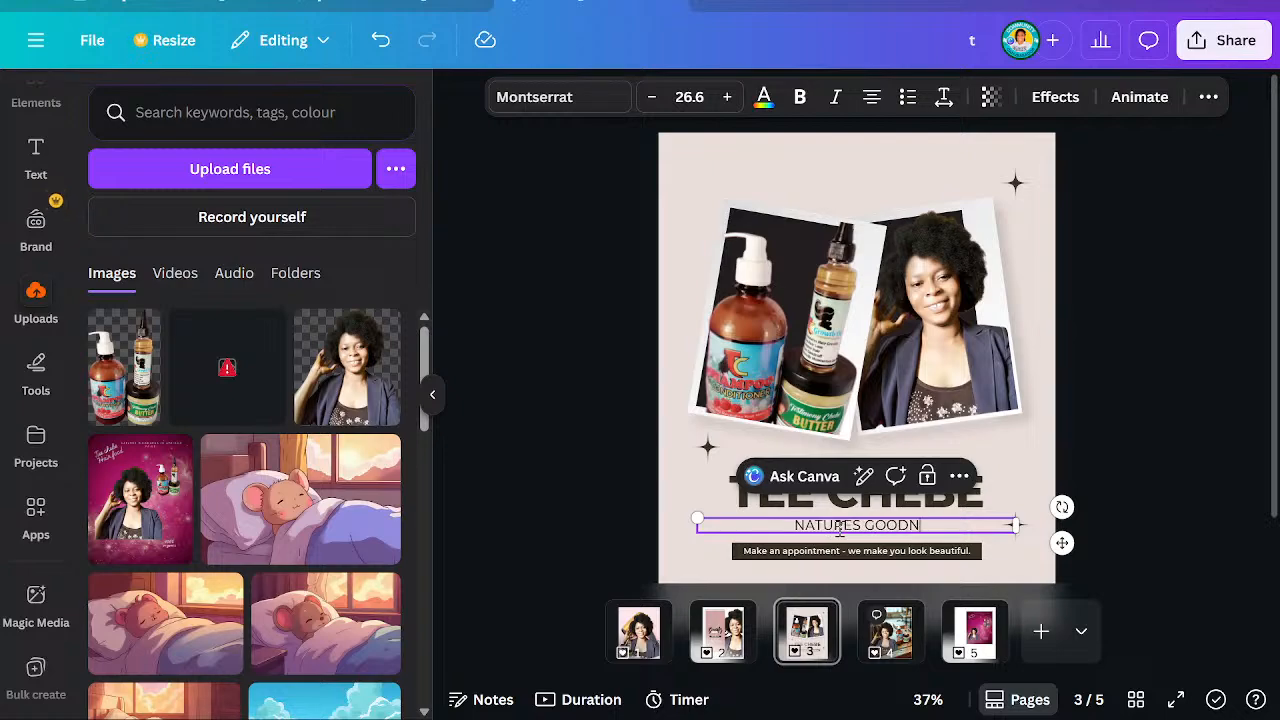
{"action": "type", "text": "ESS"}
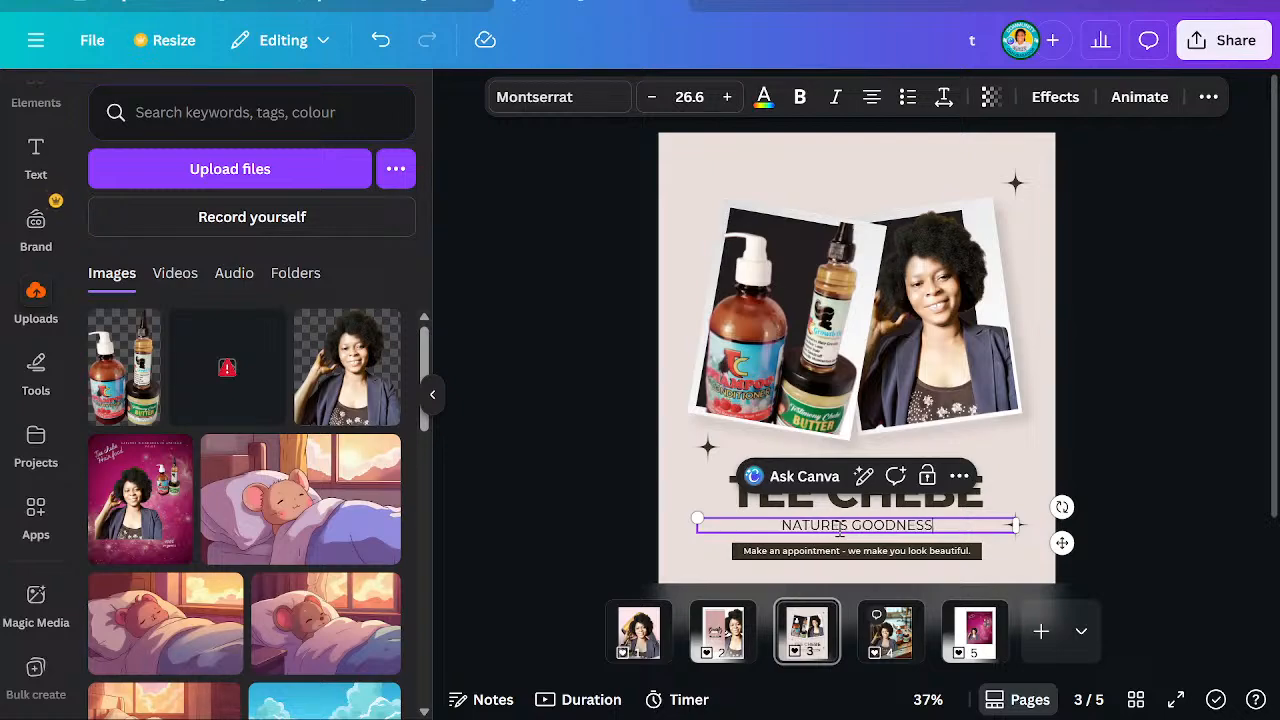
{"action": "type", "text": " IS"}
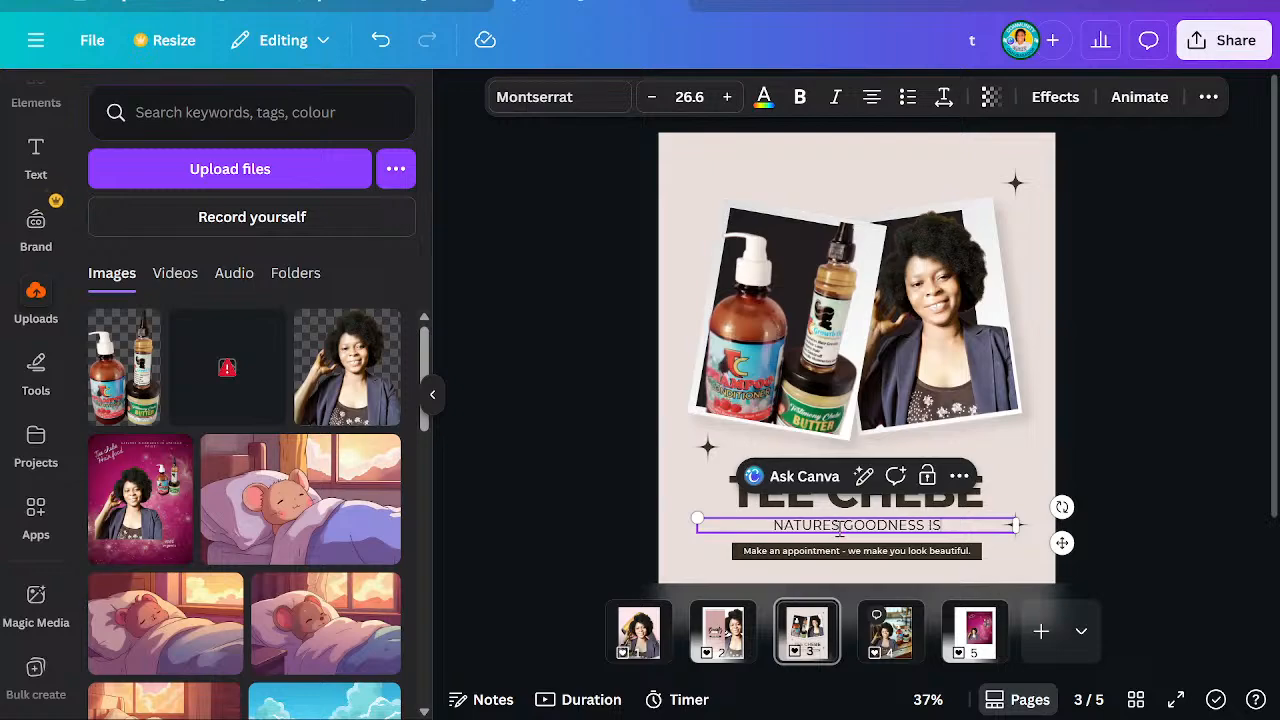
{"action": "type", "text": " A"}
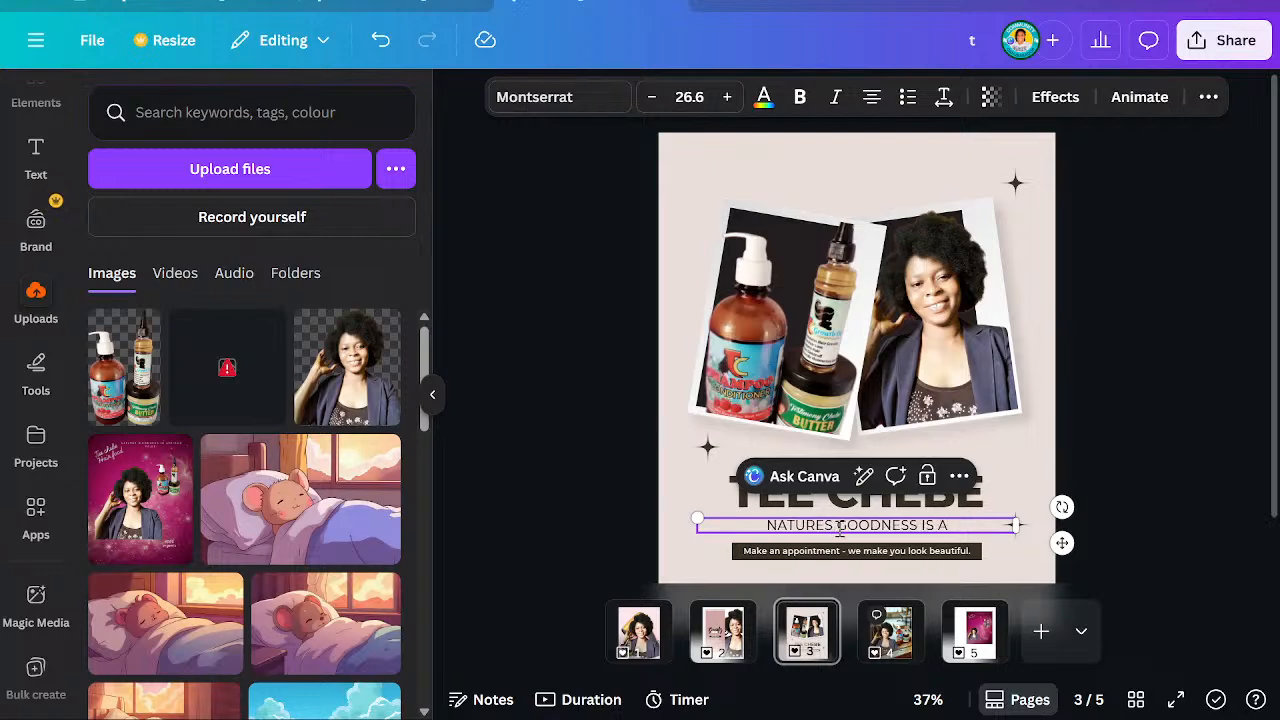
{"action": "type", "text": "FRIC"}
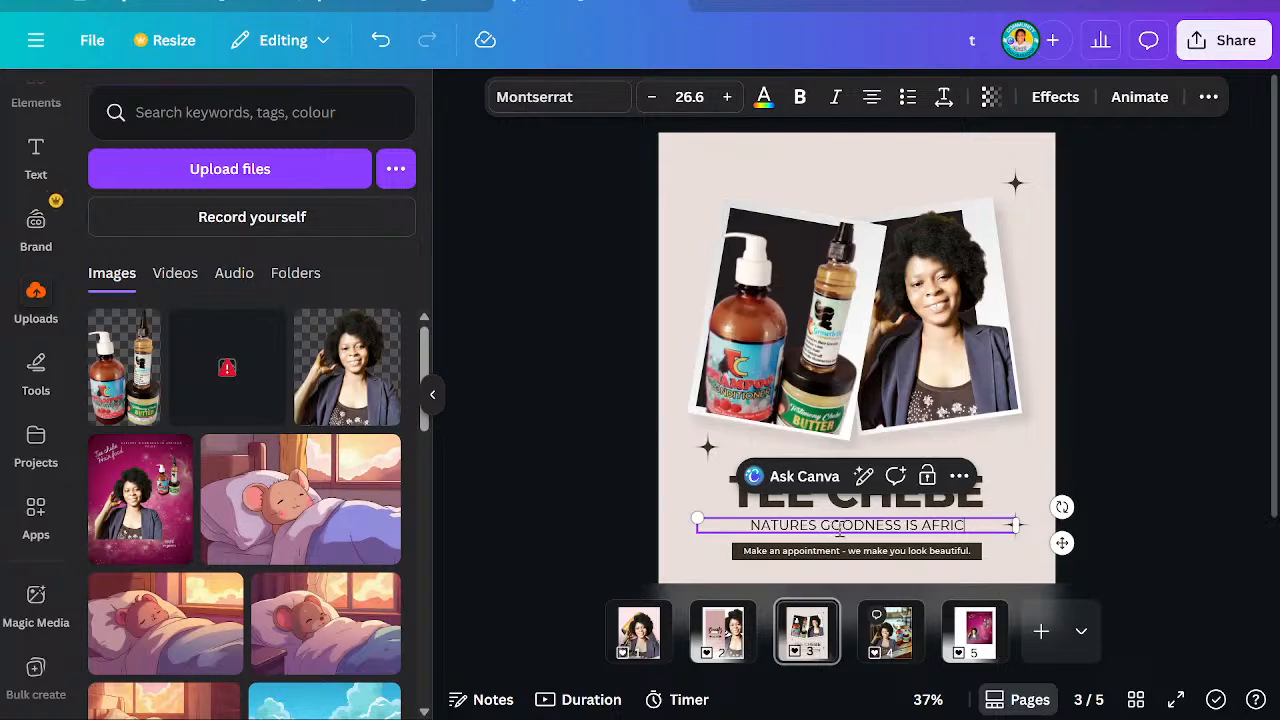
{"action": "type", "text": "AN"}
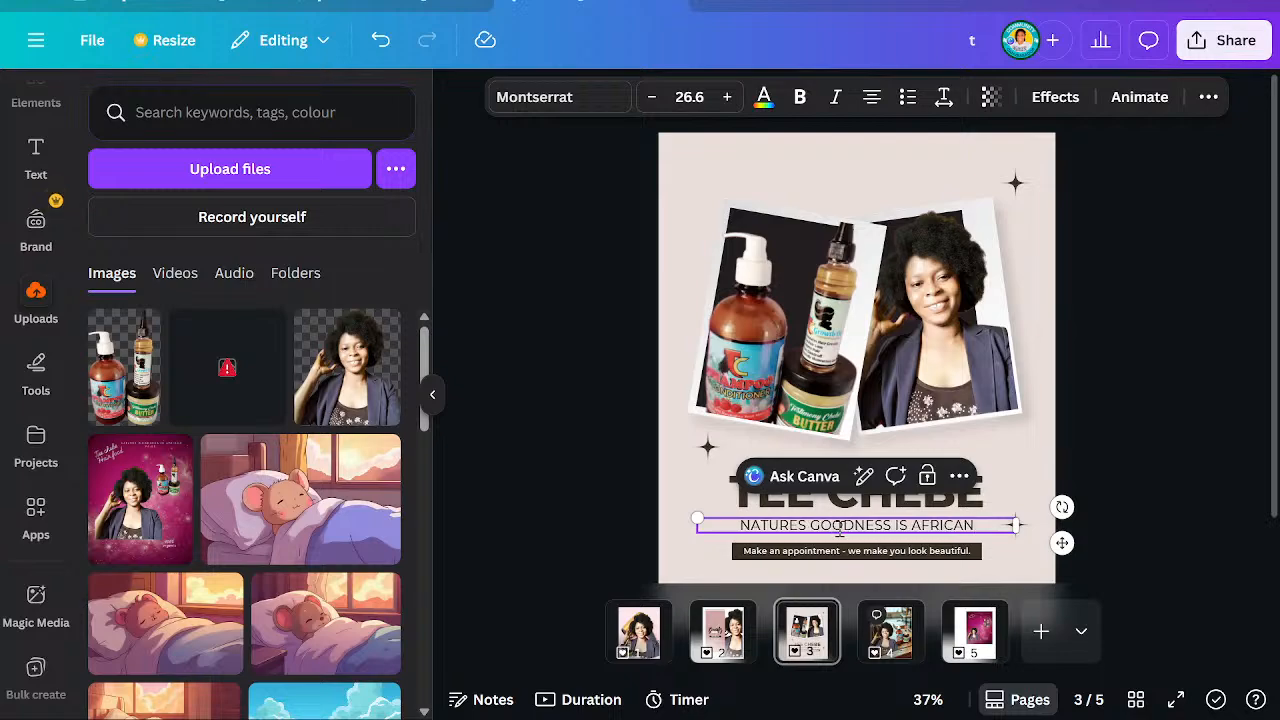
{"action": "key", "text": "BackSpace"}
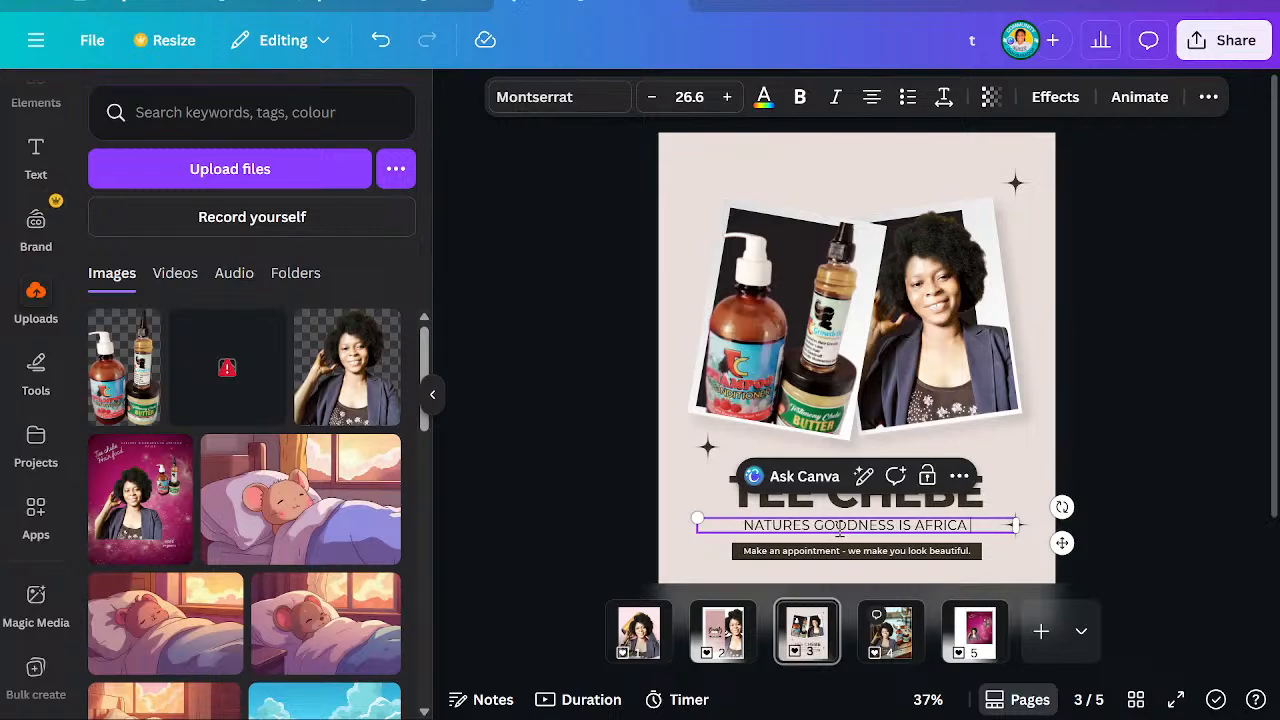
{"action": "type", "text": "PRI"}
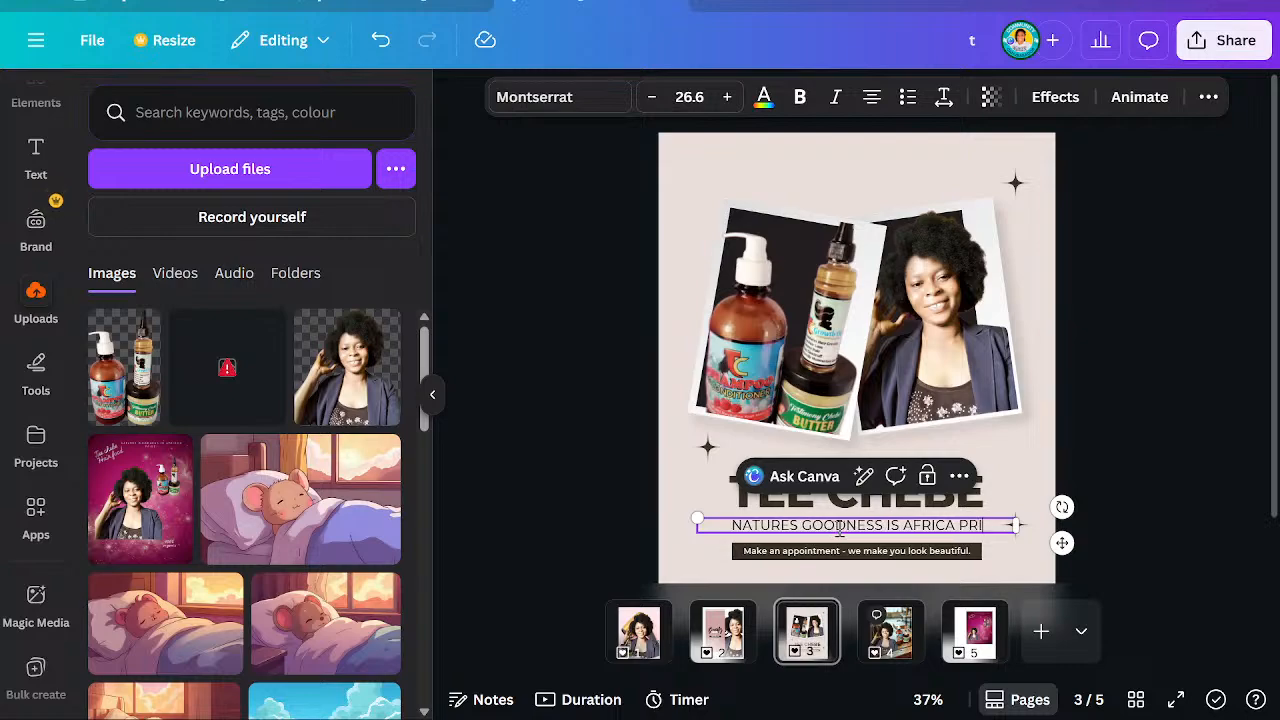
{"action": "type", "text": "DE"}
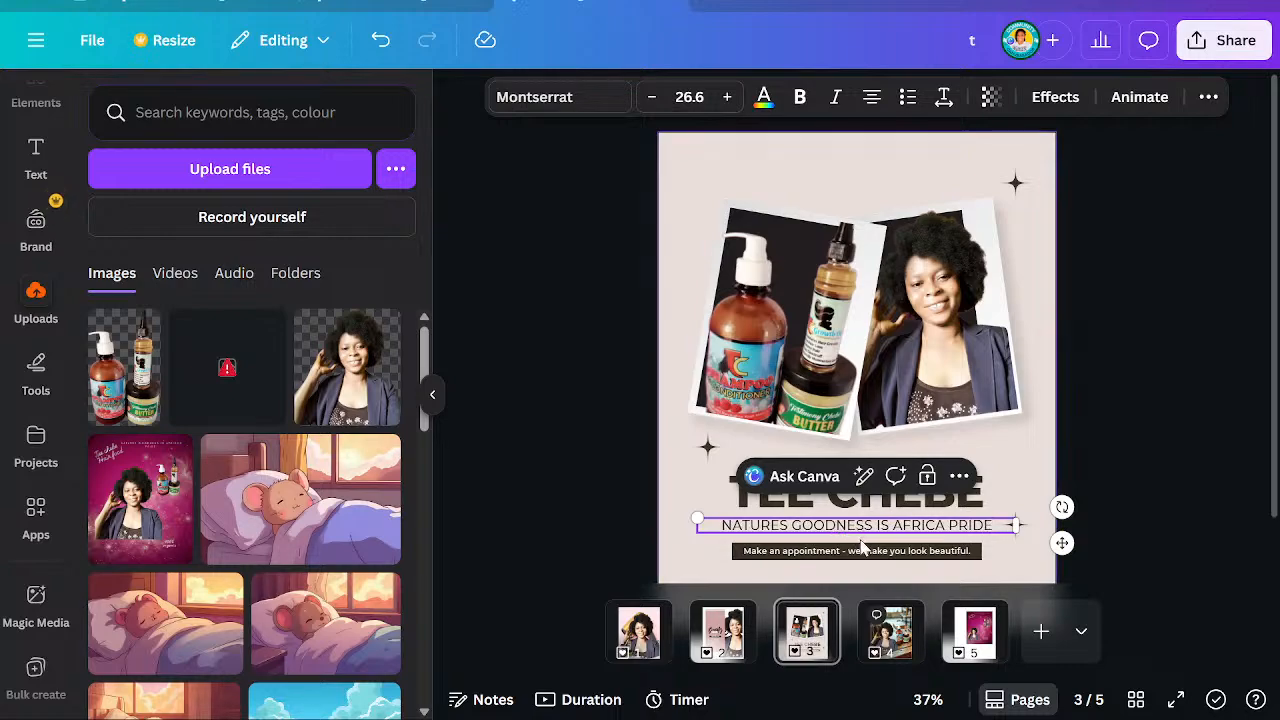
Replace the appointment line in the dark bar on page 3 with "Buy NOW!!!"
{"action": "double_click", "coordinate": [866, 552]}
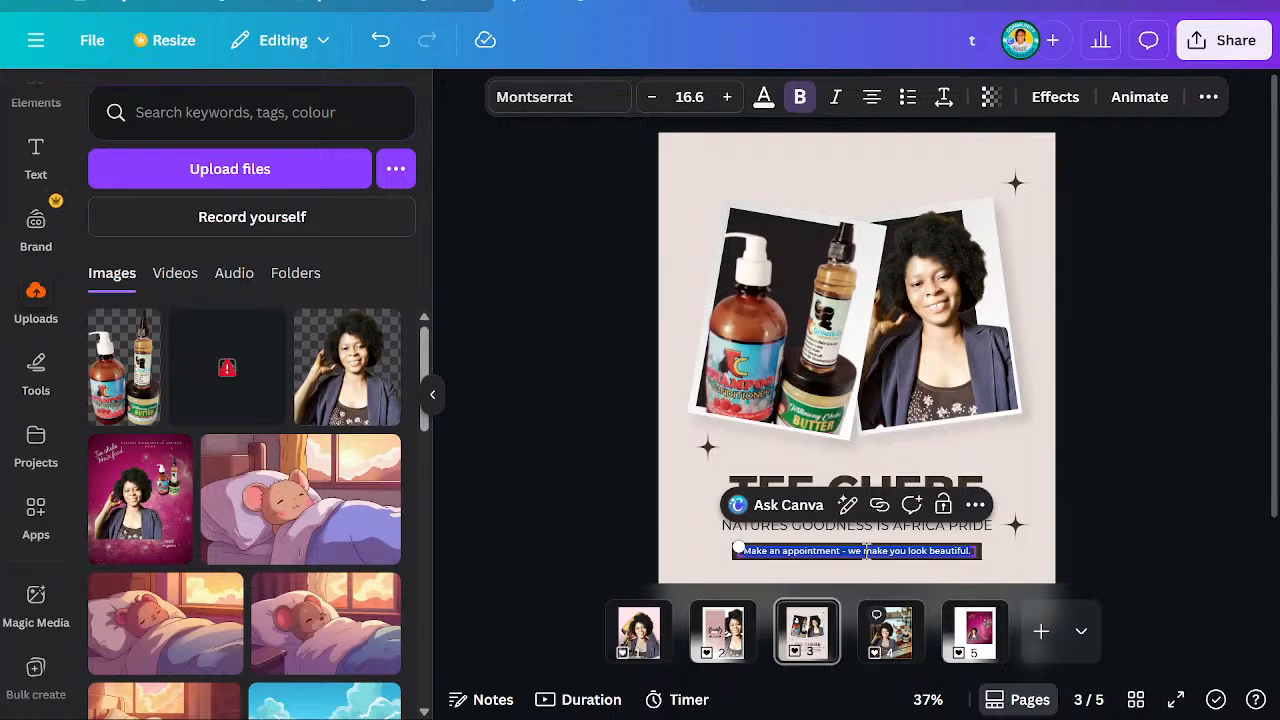
{"action": "type", "text": "Bu"}
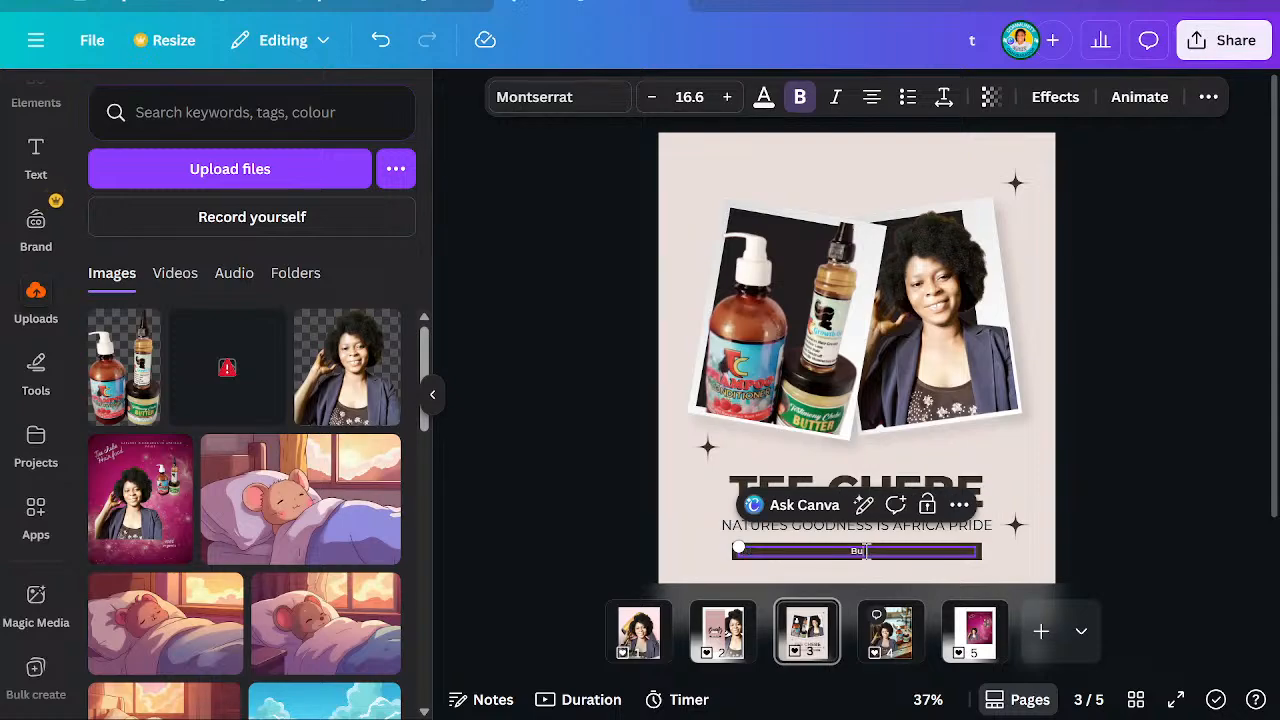
{"action": "type", "text": "y NOW!!!"}
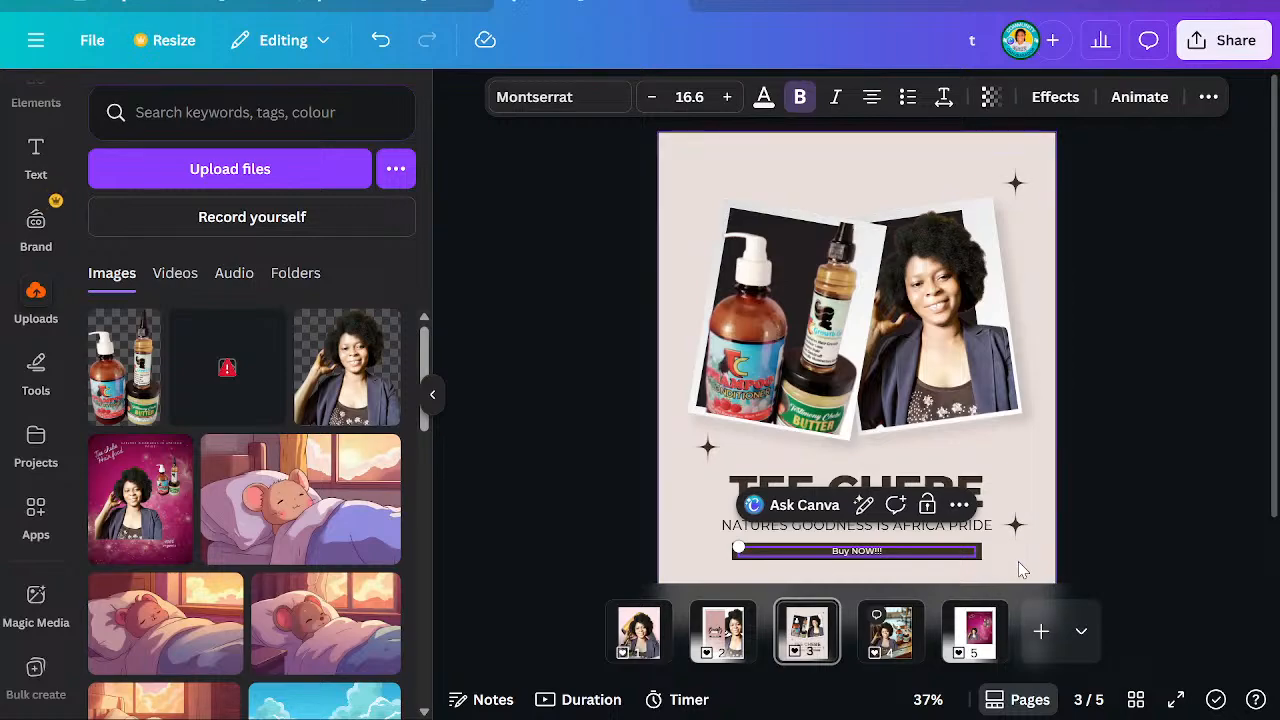
{"action": "left_click", "coordinate": [1018, 560]}
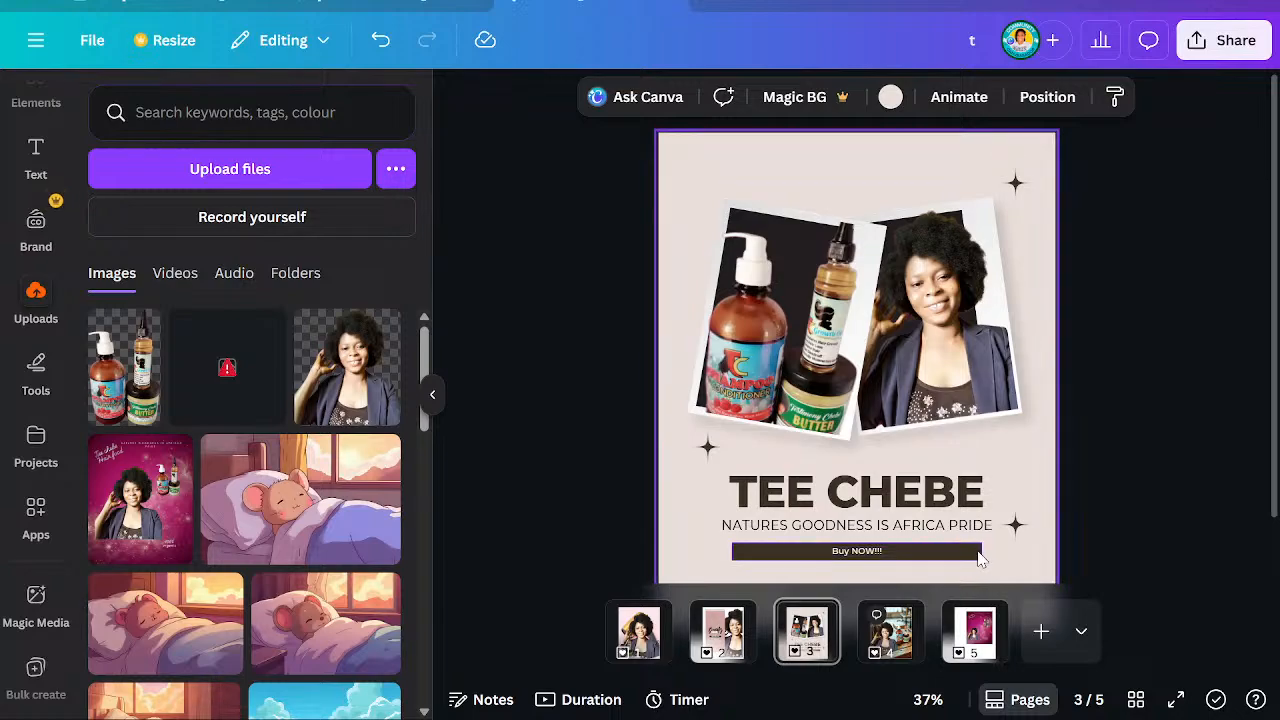
{"action": "left_click", "coordinate": [980, 557]}
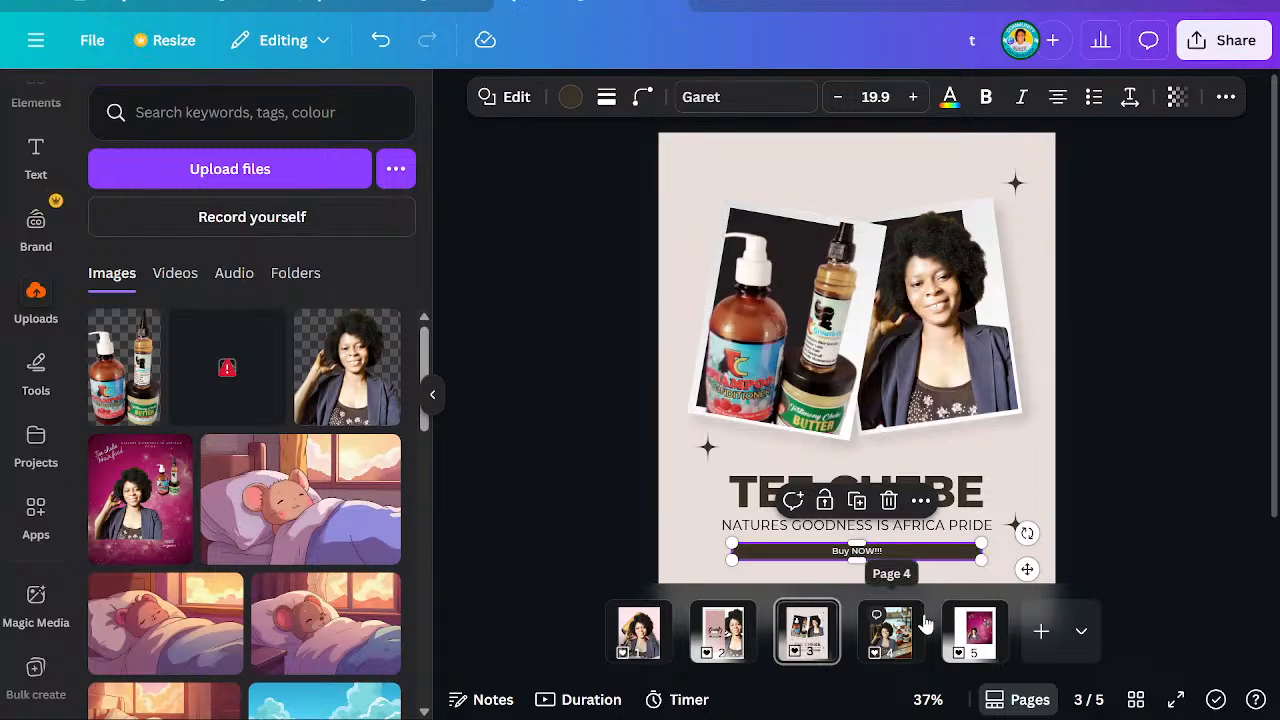
{"action": "left_click", "coordinate": [930, 700]}
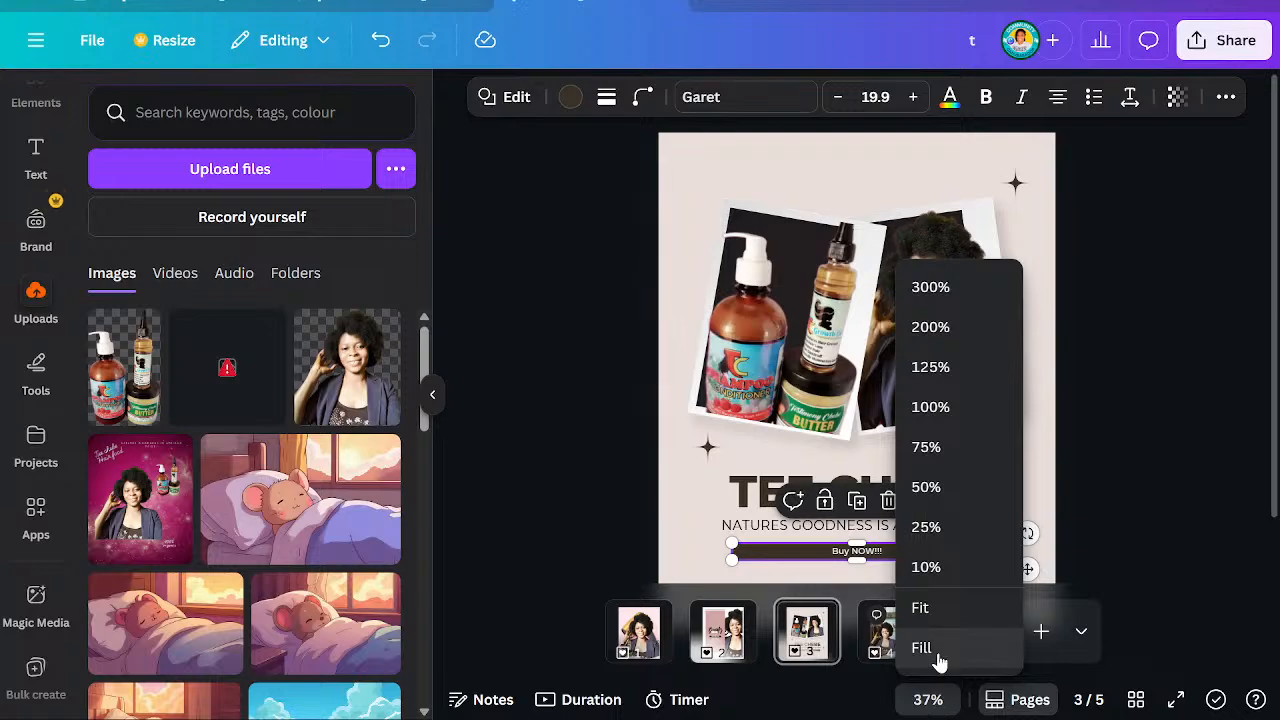
{"action": "left_click", "coordinate": [938, 618]}
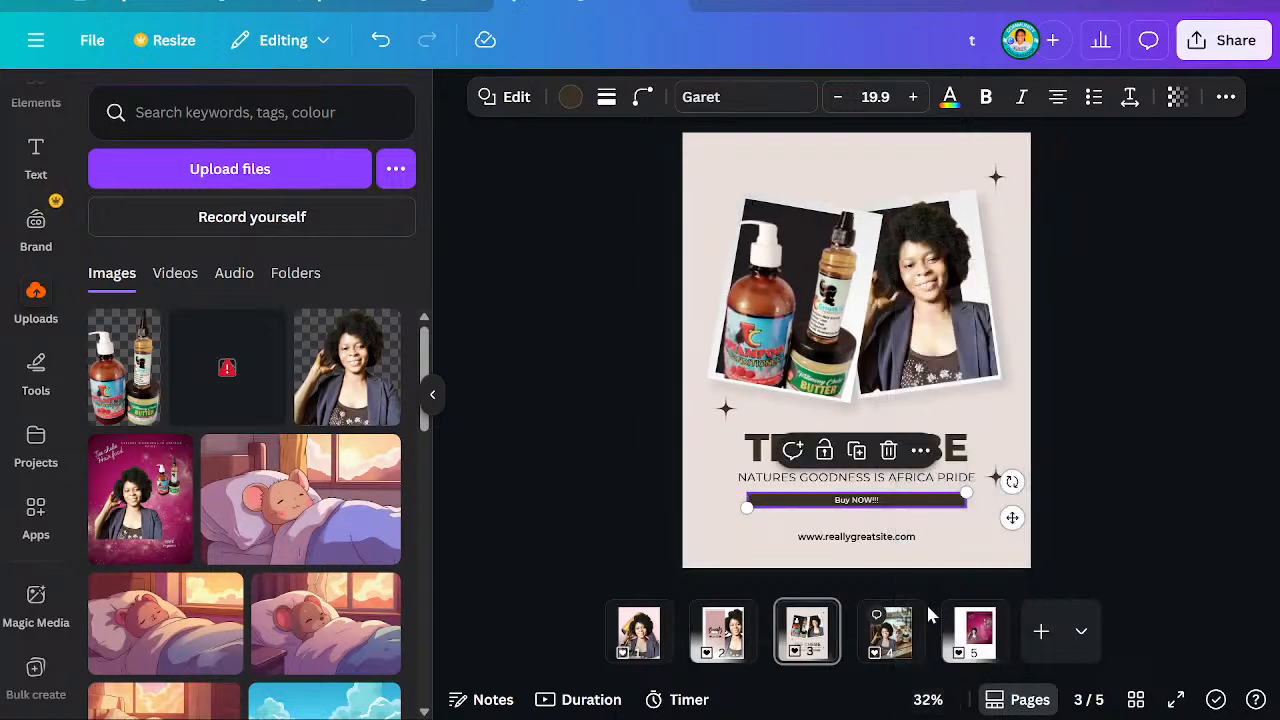
{"action": "left_click", "coordinate": [897, 540]}
{"action": "left_click_drag", "start_coordinate": [897, 540], "coordinate": [1034, 538]}
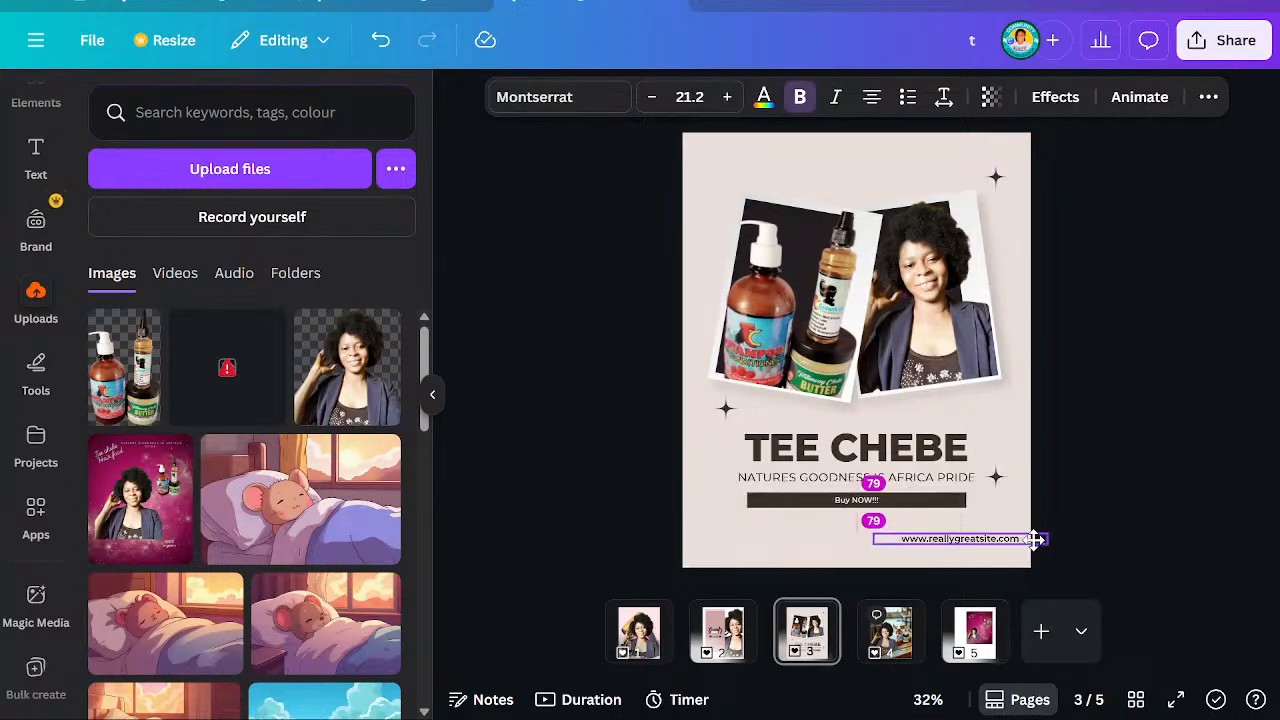
{"action": "key", "text": "Delete"}
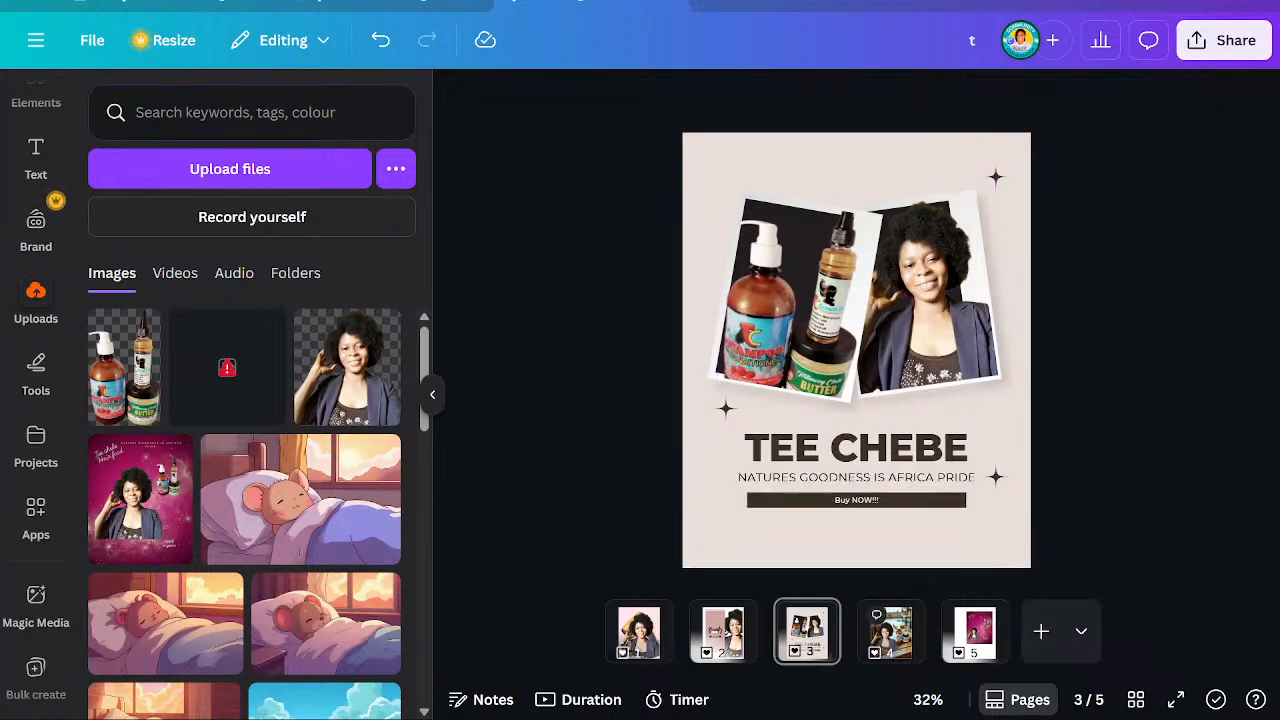
Shorten the dark bar from both ends so it fits closely around the "Buy NOW!!!" text
{"action": "left_click", "coordinate": [961, 503]}
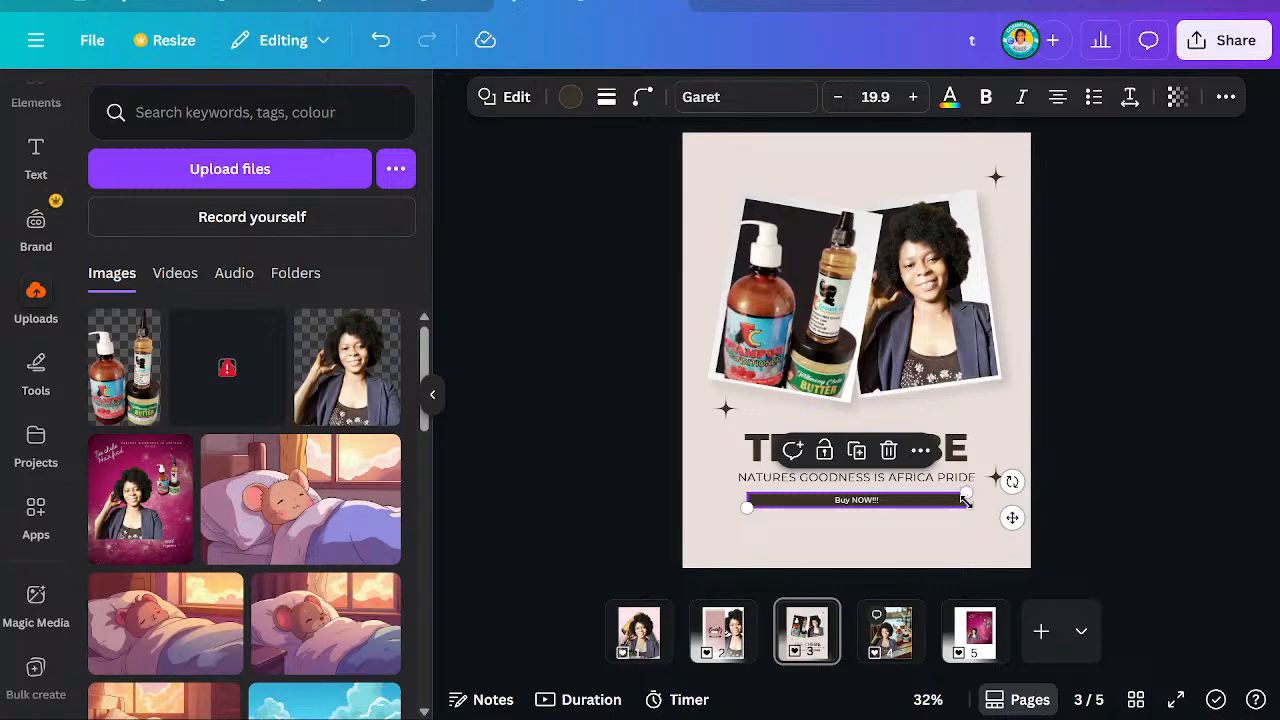
{"action": "left_click", "coordinate": [925, 699]}
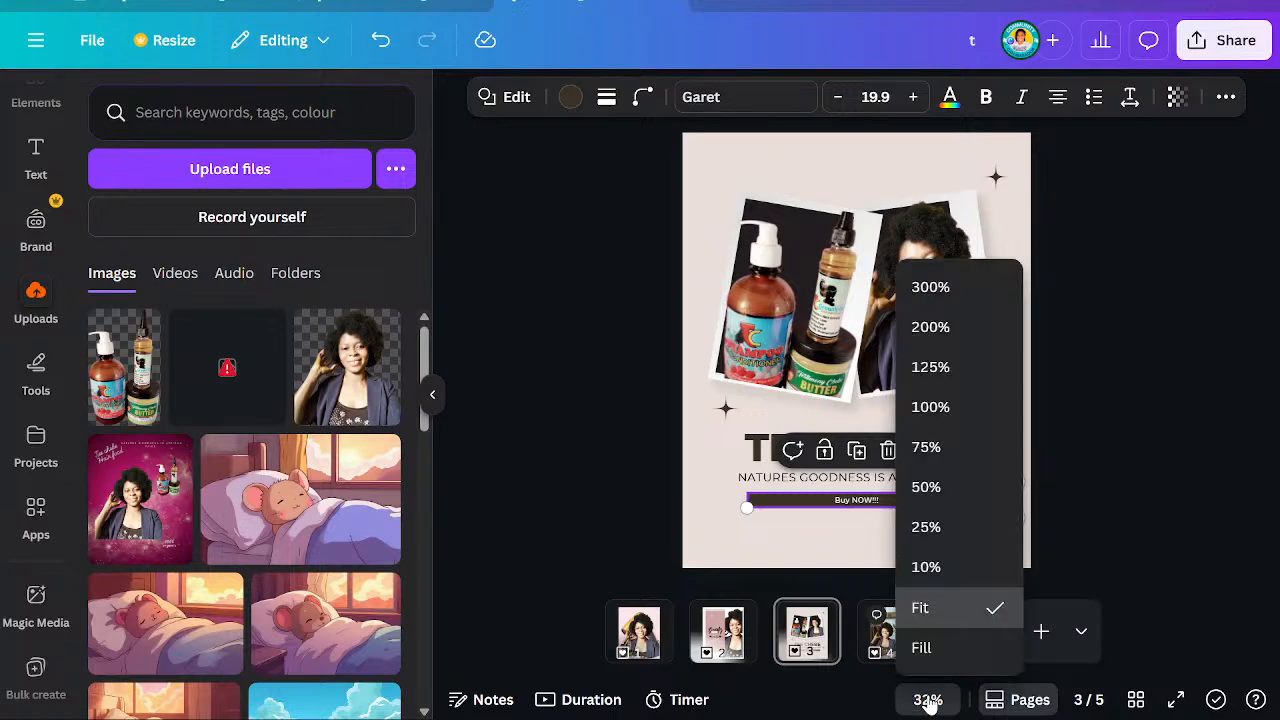
{"action": "left_click", "coordinate": [940, 500]}
{"action": "scroll", "coordinate": [945, 500], "scroll_direction": "down", "scroll_amount": 2}
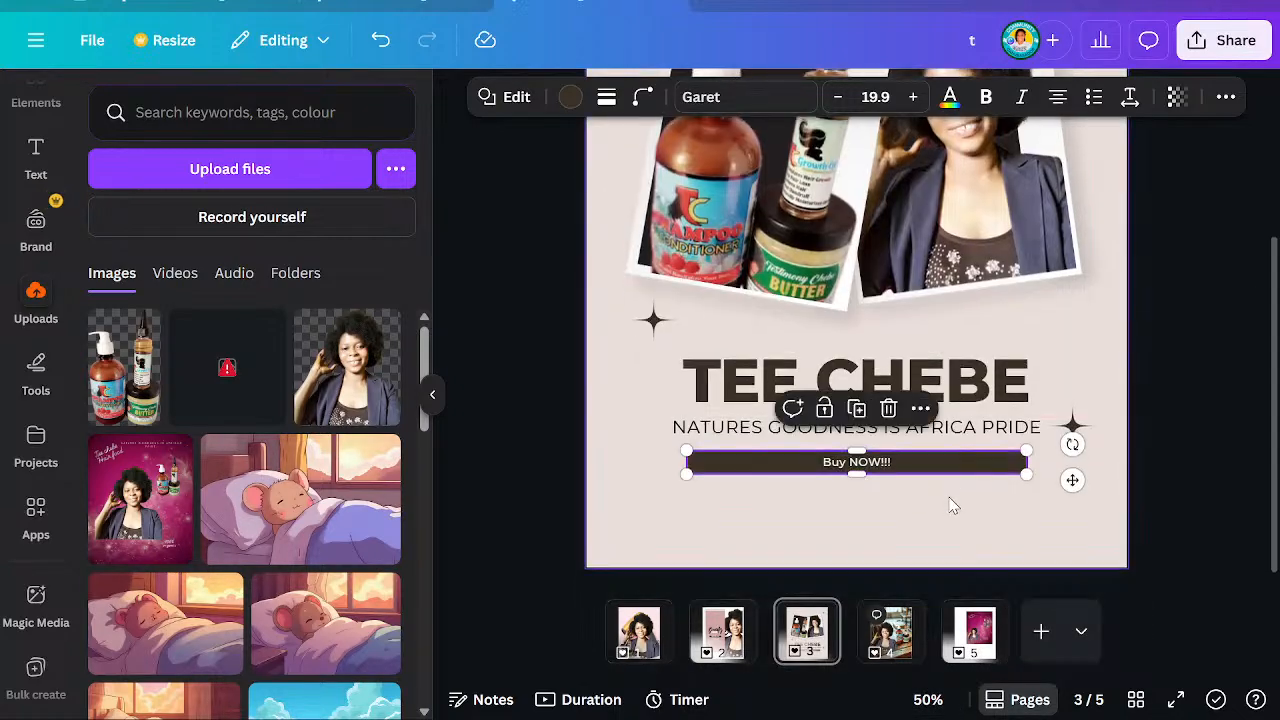
{"action": "left_click_drag", "start_coordinate": [1028, 461], "coordinate": [907, 464]}
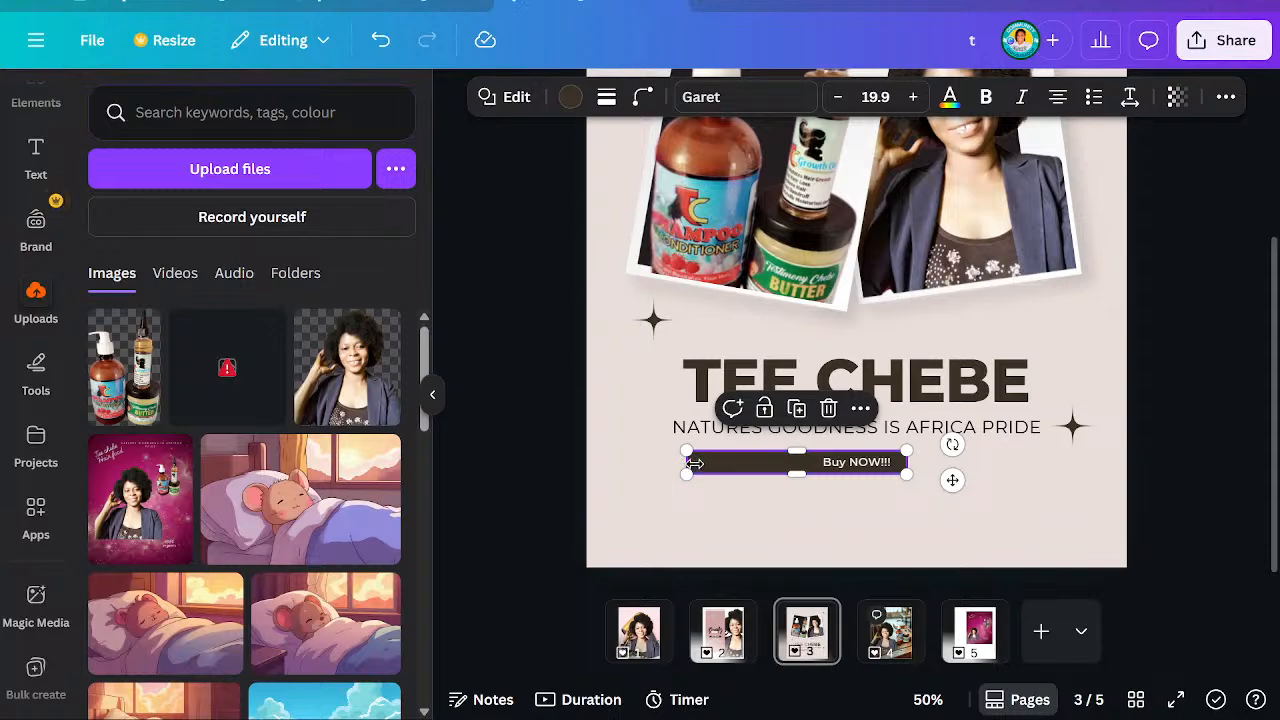
{"action": "left_click_drag", "start_coordinate": [695, 462], "coordinate": [810, 462]}
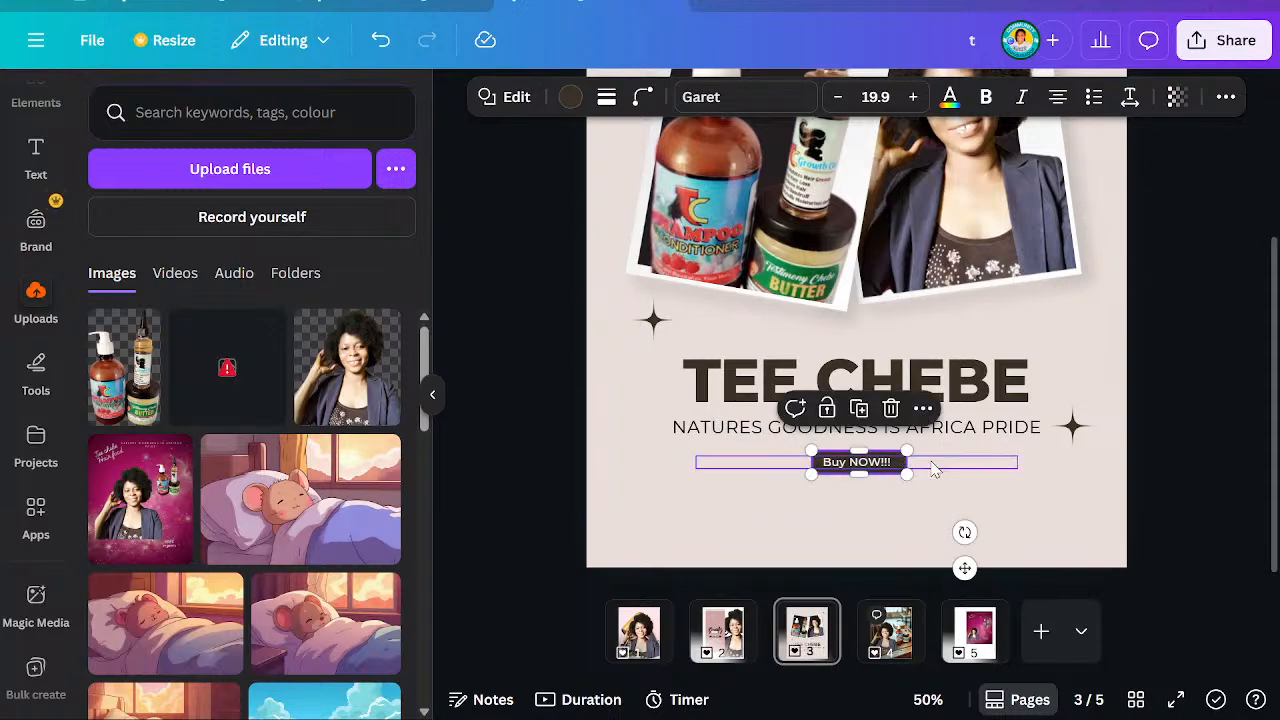
Narrow the "Buy NOW!!!" text box to about 161 px wide and centre it horizontally on the page
{"action": "left_click", "coordinate": [926, 470]}
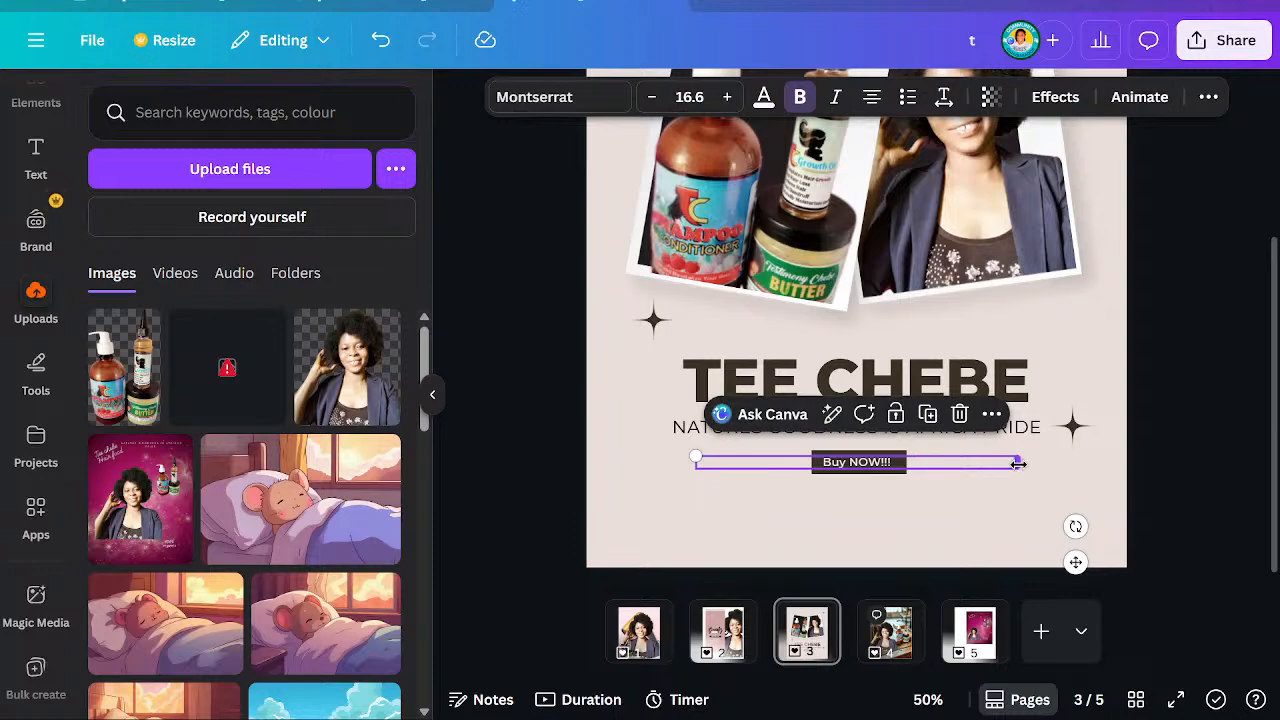
{"action": "left_click_drag", "start_coordinate": [1018, 464], "coordinate": [836, 474]}
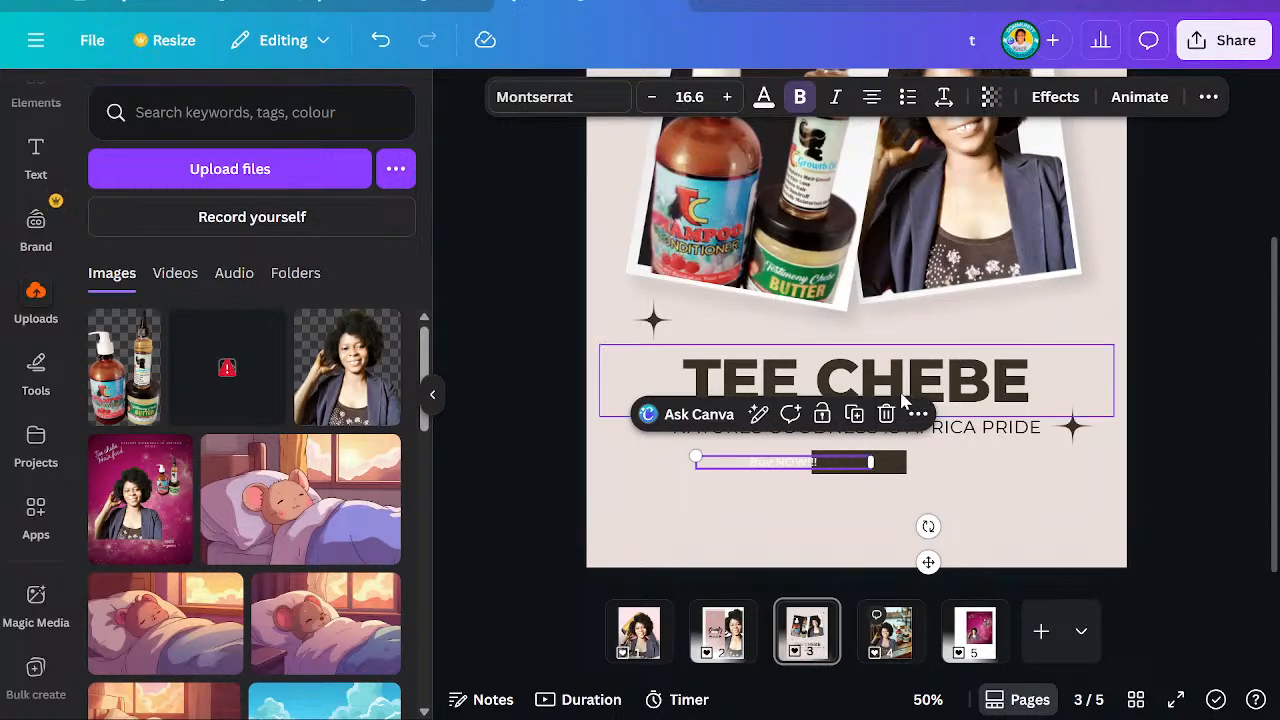
{"action": "left_click", "coordinate": [1208, 100]}
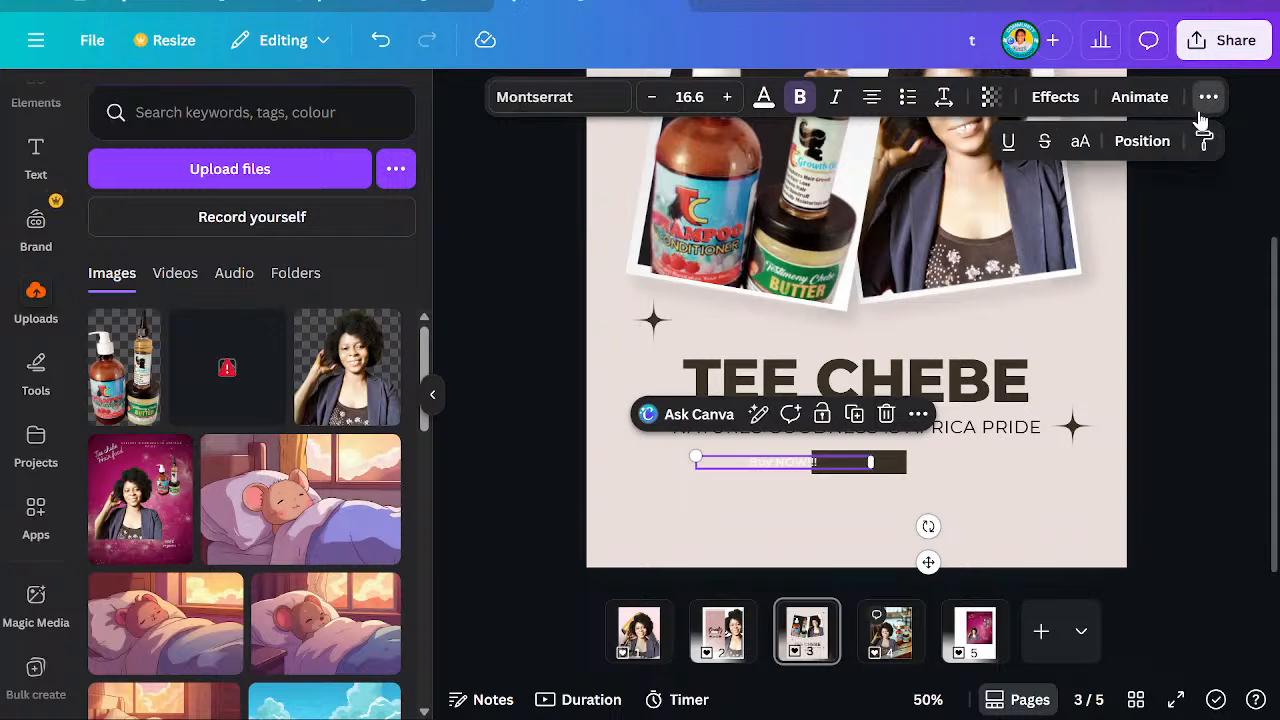
{"action": "left_click", "coordinate": [1142, 141]}
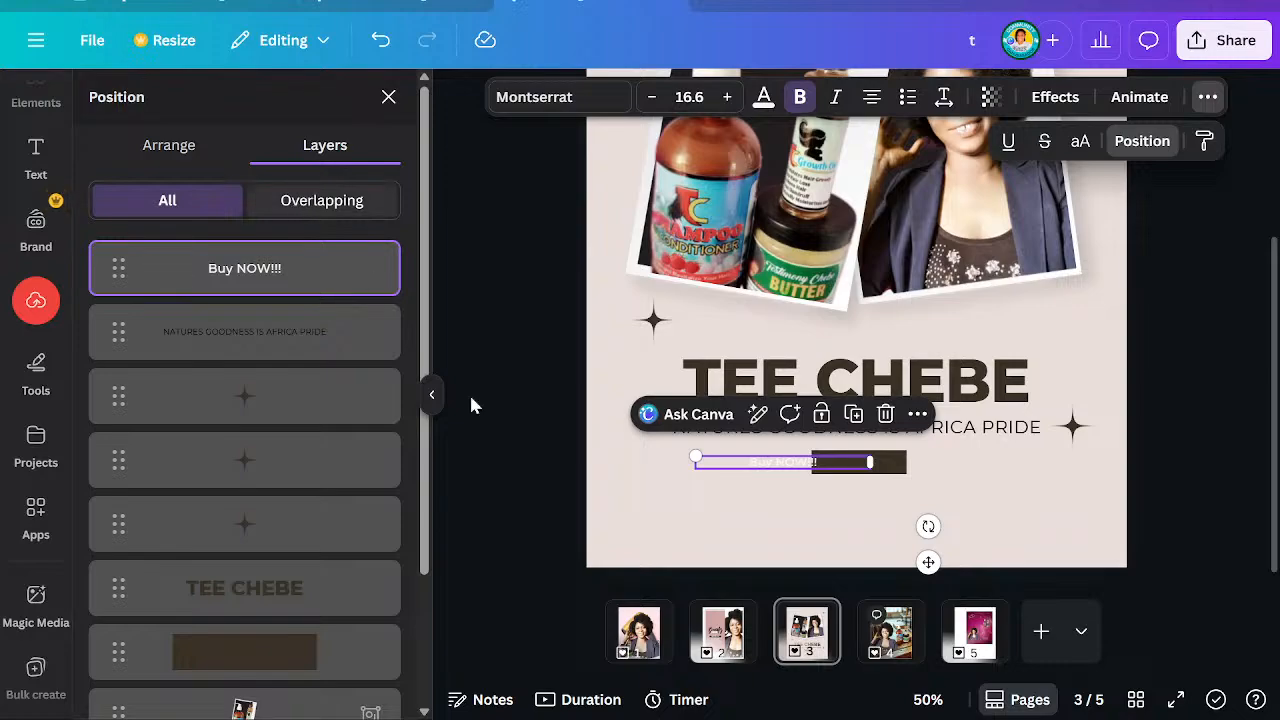
{"action": "left_click", "coordinate": [205, 168]}
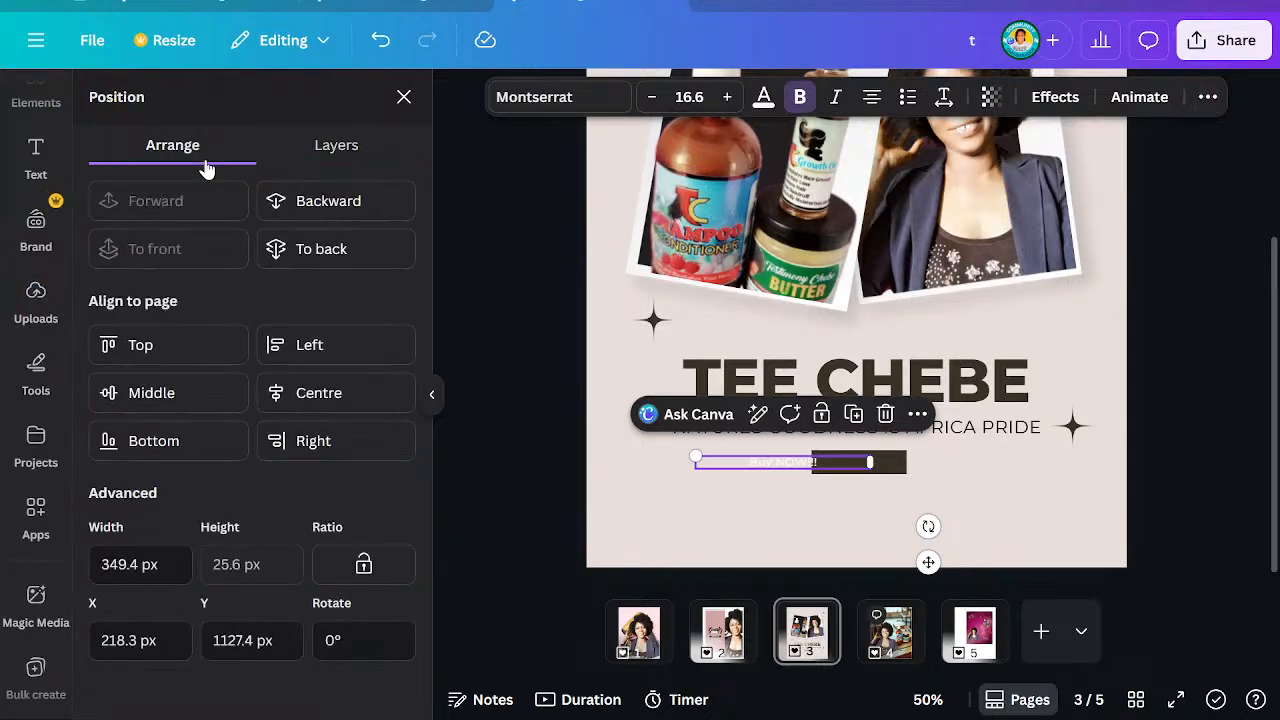
{"action": "left_click", "coordinate": [277, 390]}
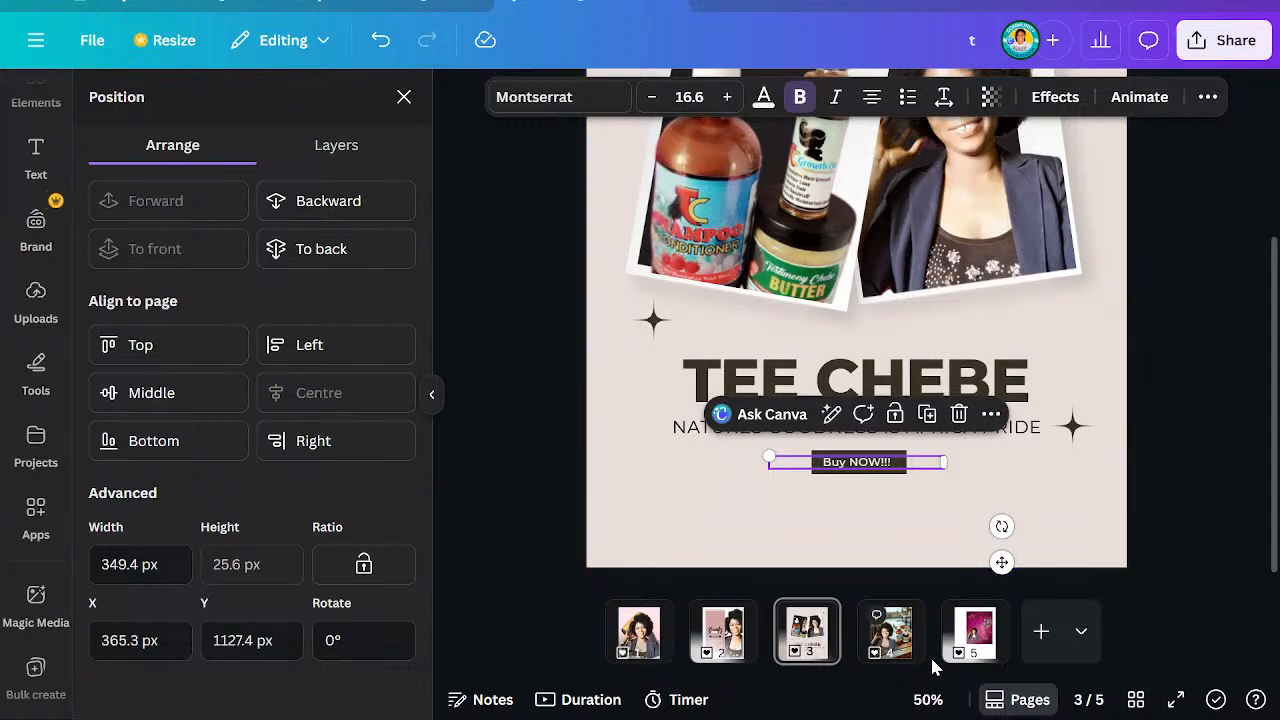
{"action": "left_click", "coordinate": [928, 699]}
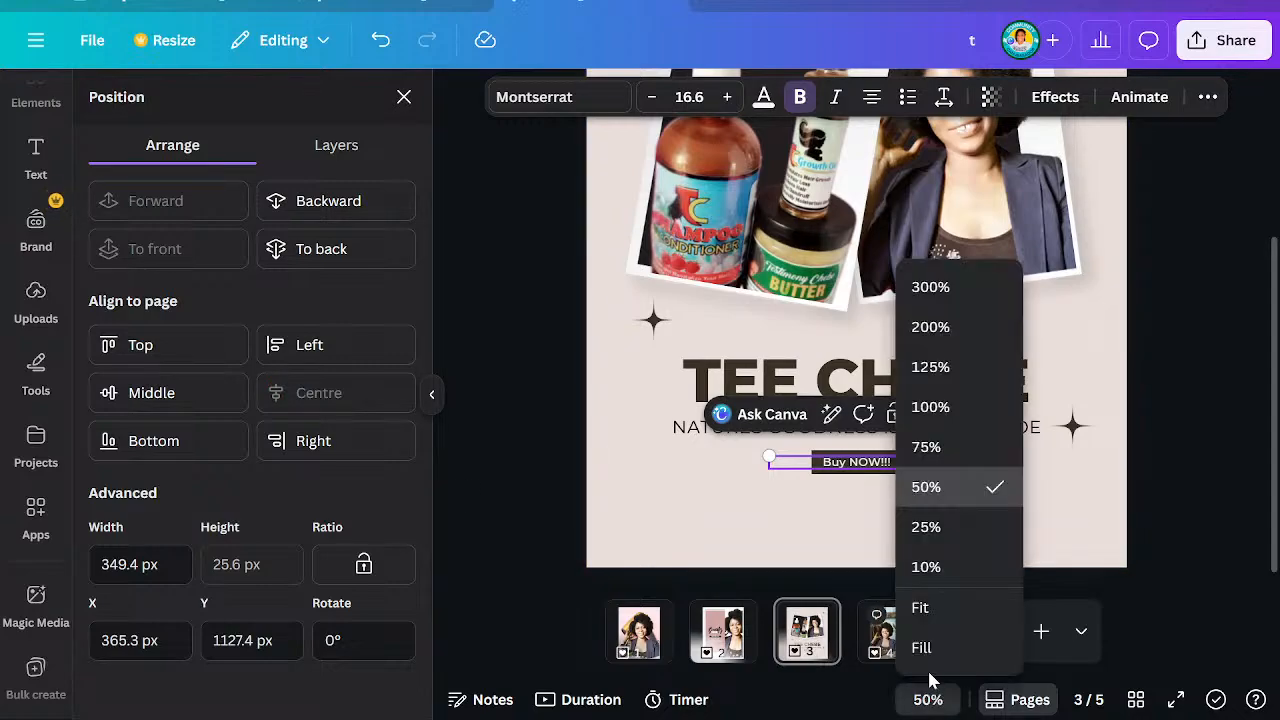
{"action": "left_click", "coordinate": [929, 452]}
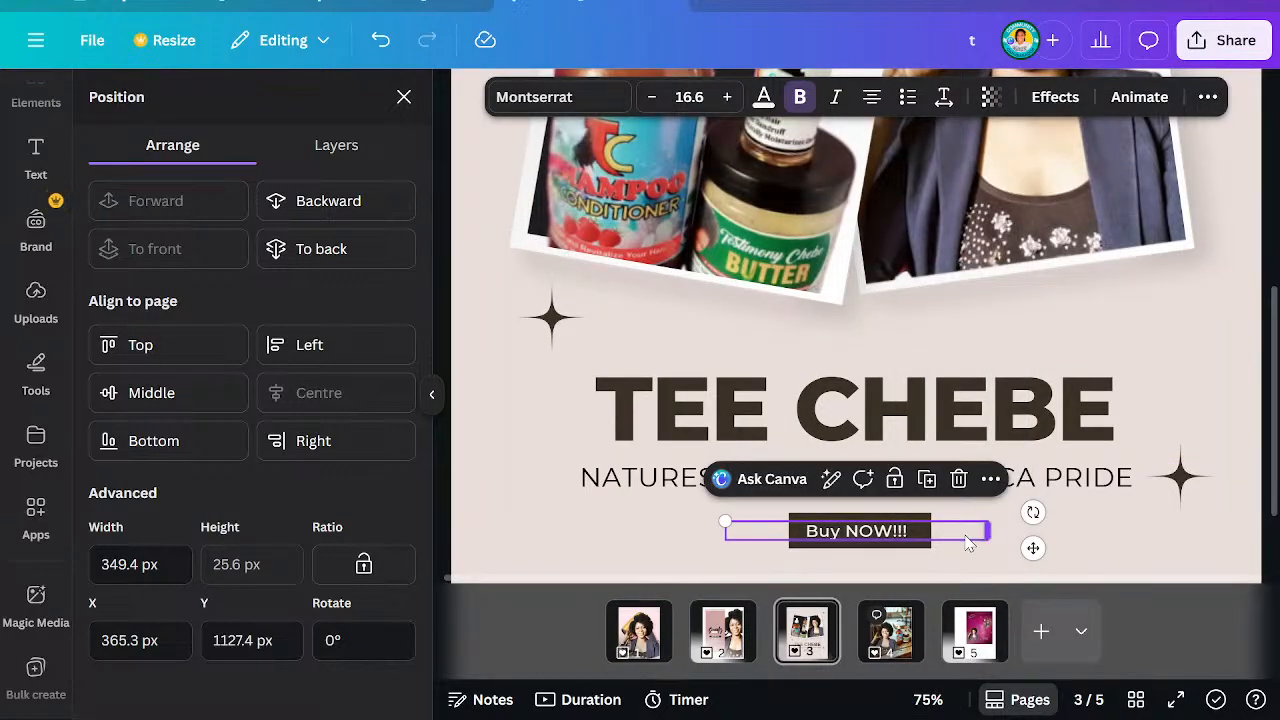
{"action": "left_click_drag", "start_coordinate": [992, 532], "coordinate": [846, 540]}
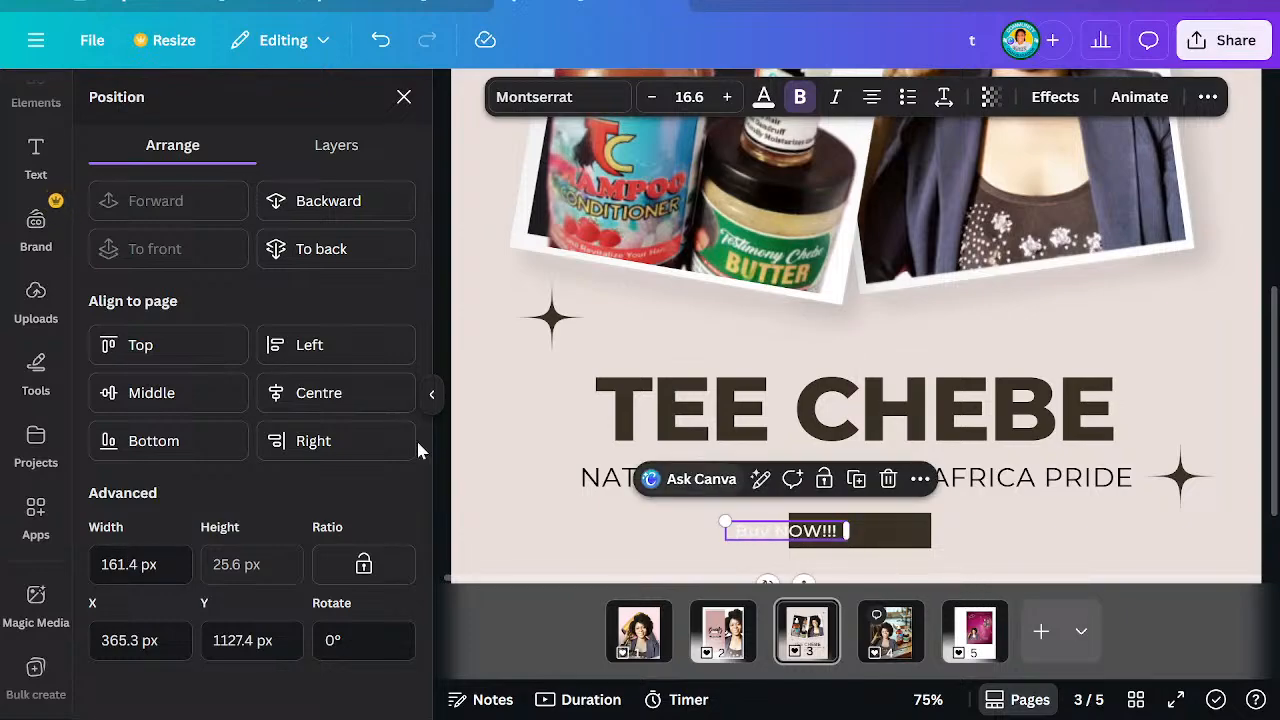
{"action": "left_click", "coordinate": [285, 396]}
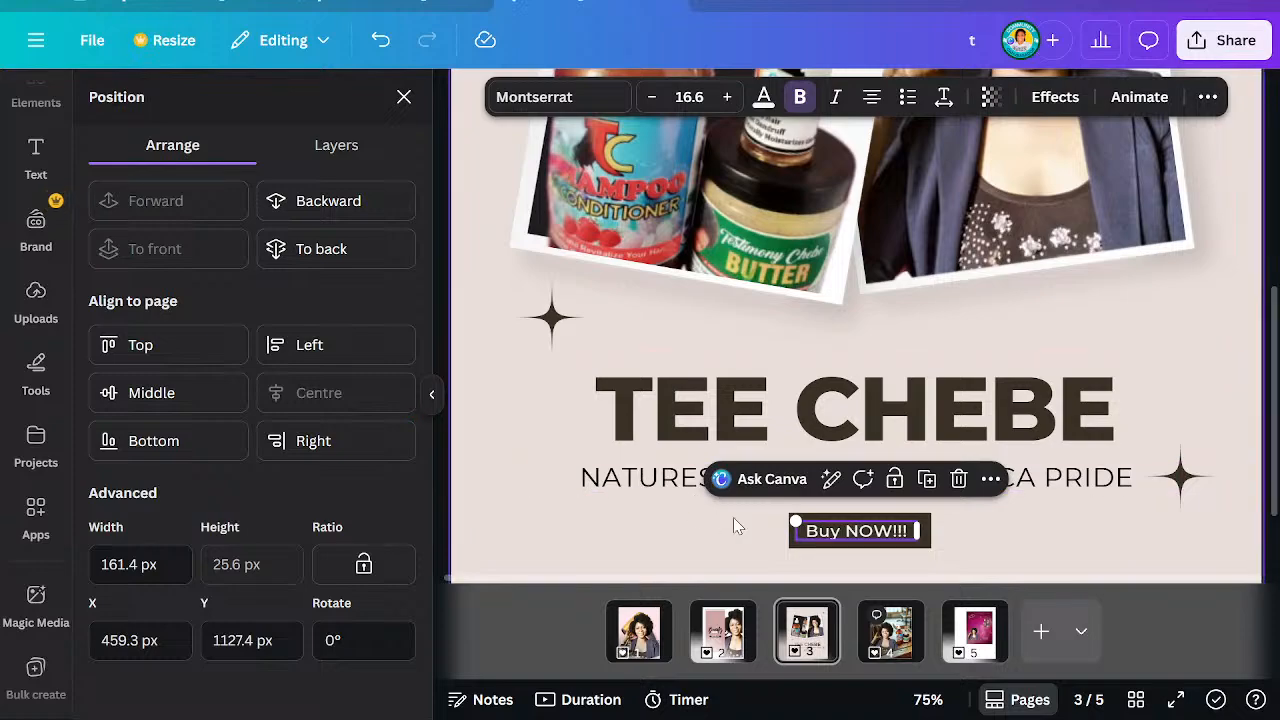
Narrow the dark bar to about 152 px and the "Buy NOW!!!" text box to about 147 px, centring both horizontally on the page
{"action": "left_click", "coordinate": [926, 531]}
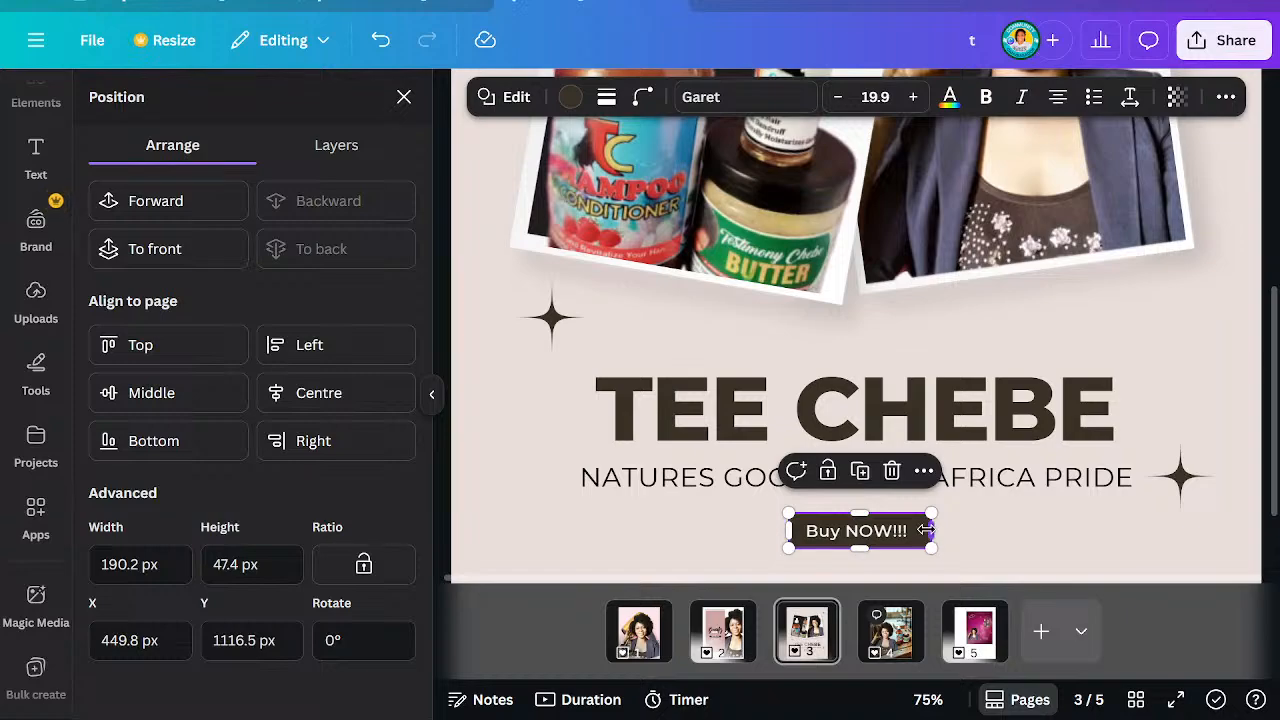
{"action": "left_click_drag", "start_coordinate": [914, 528], "coordinate": [902, 530]}
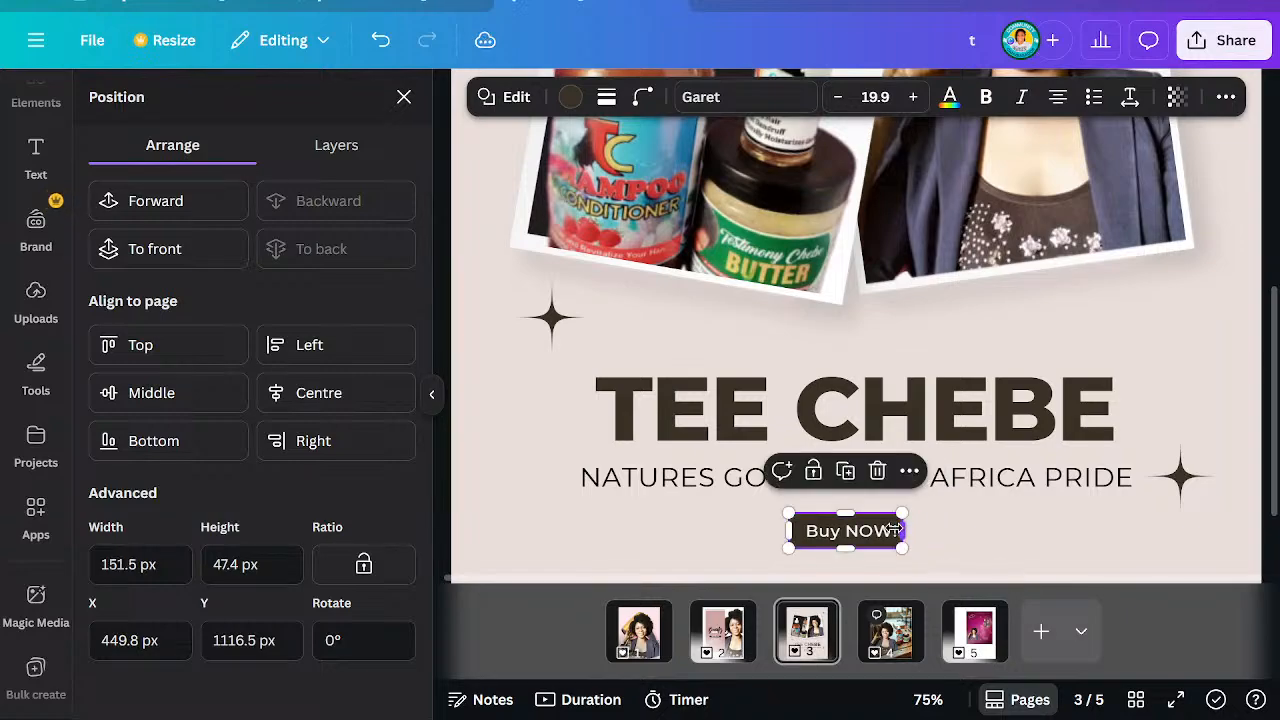
{"action": "left_click", "coordinate": [390, 392]}
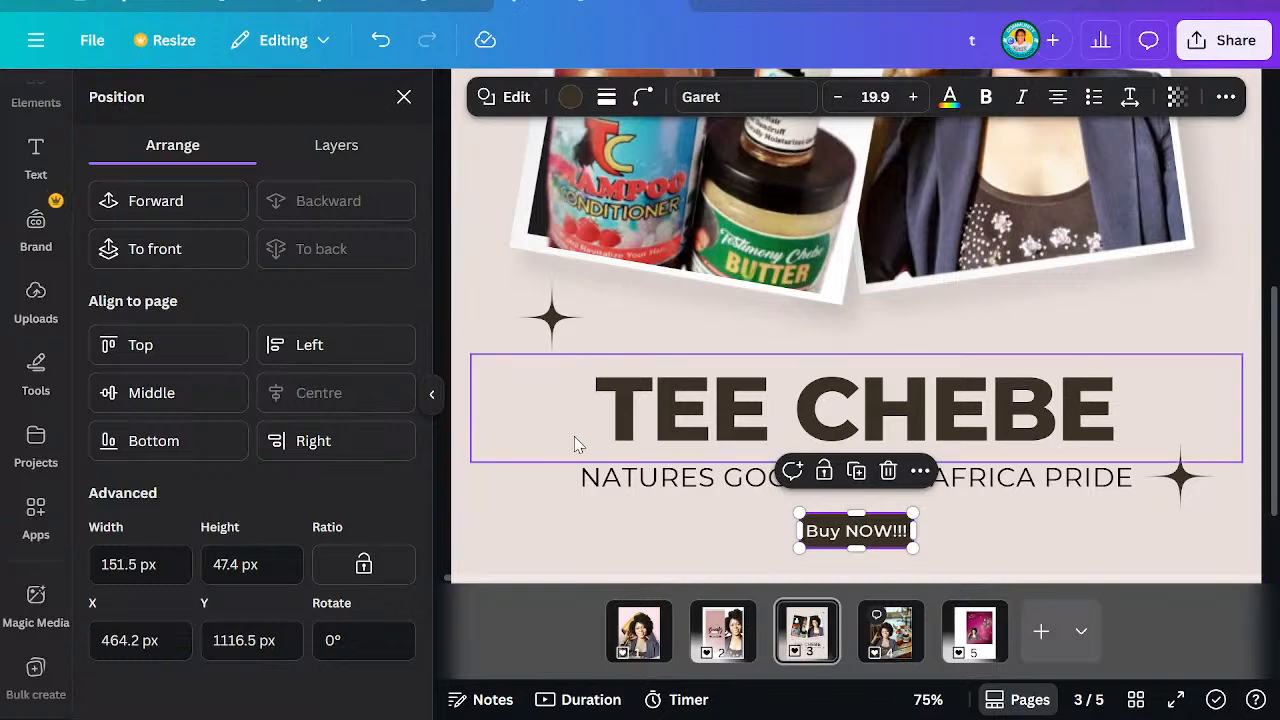
{"action": "left_click", "coordinate": [876, 540]}
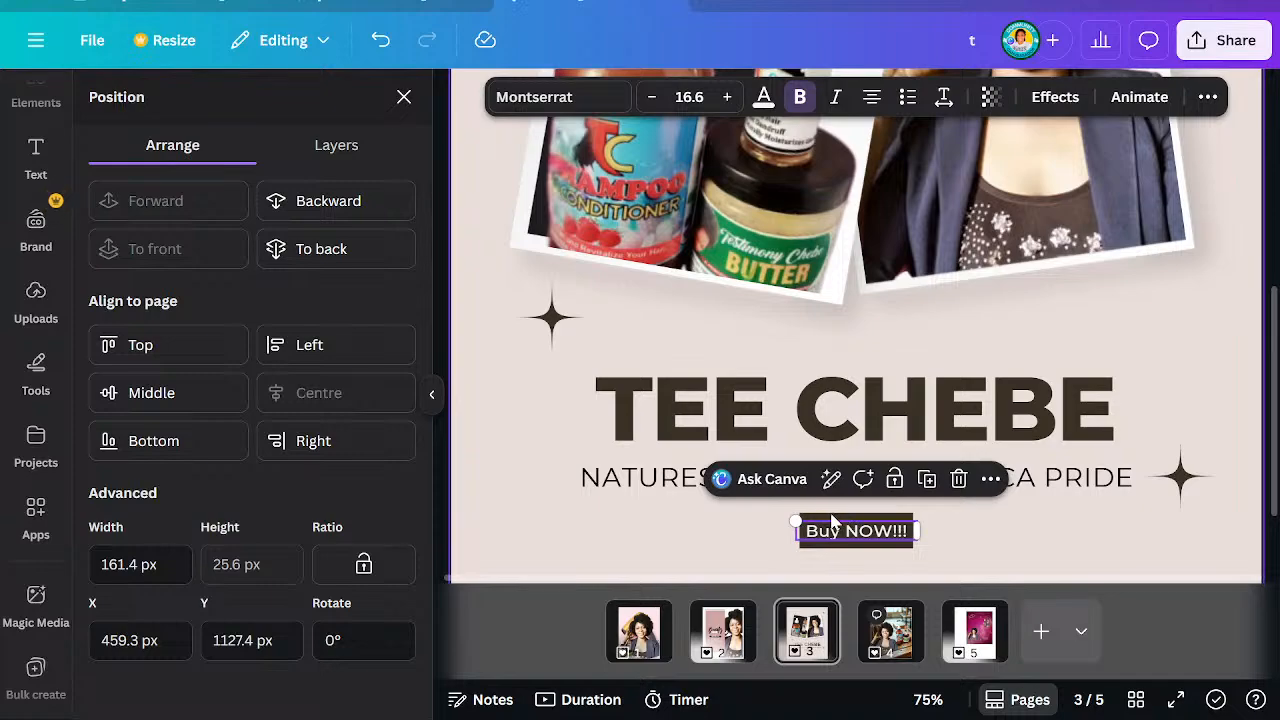
{"action": "left_click_drag", "start_coordinate": [922, 529], "coordinate": [911, 530]}
{"action": "left_click", "coordinate": [340, 396]}
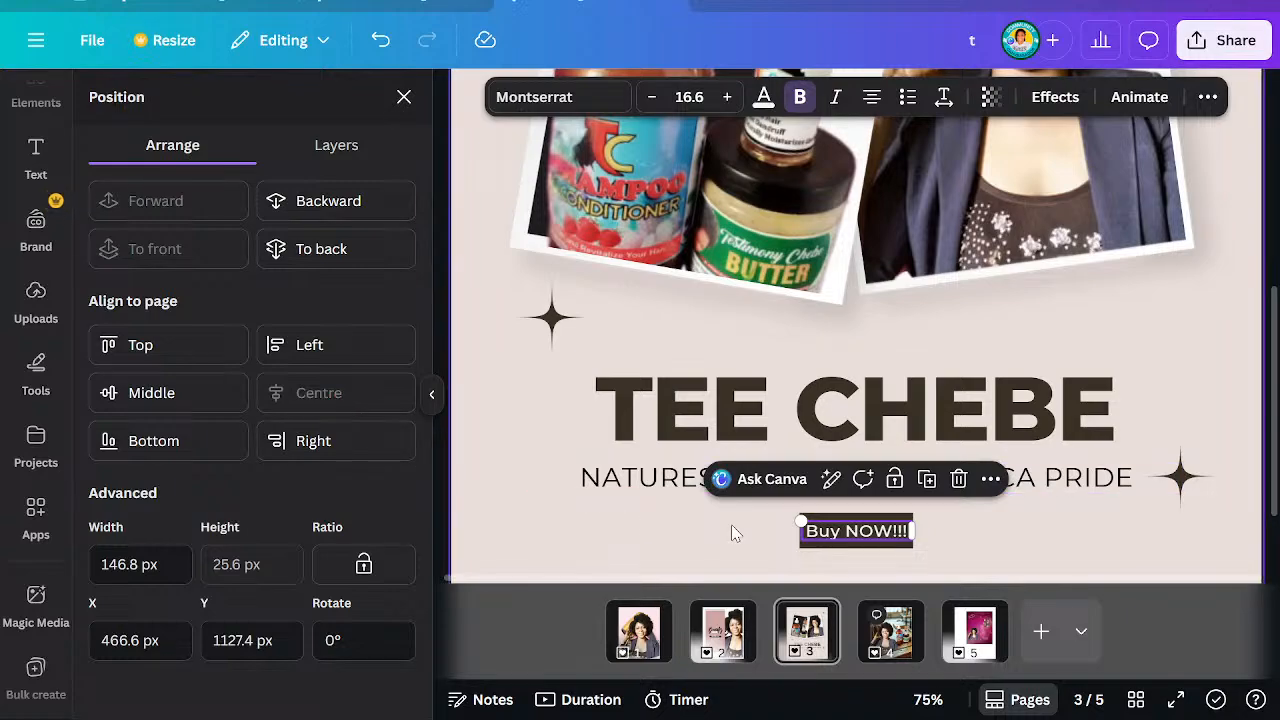
Enlarge the dark bar and its "Buy NOW!!!" text together just below the slogan and make the text bold
{"action": "left_click_drag", "start_coordinate": [769, 528], "coordinate": [1087, 460]}
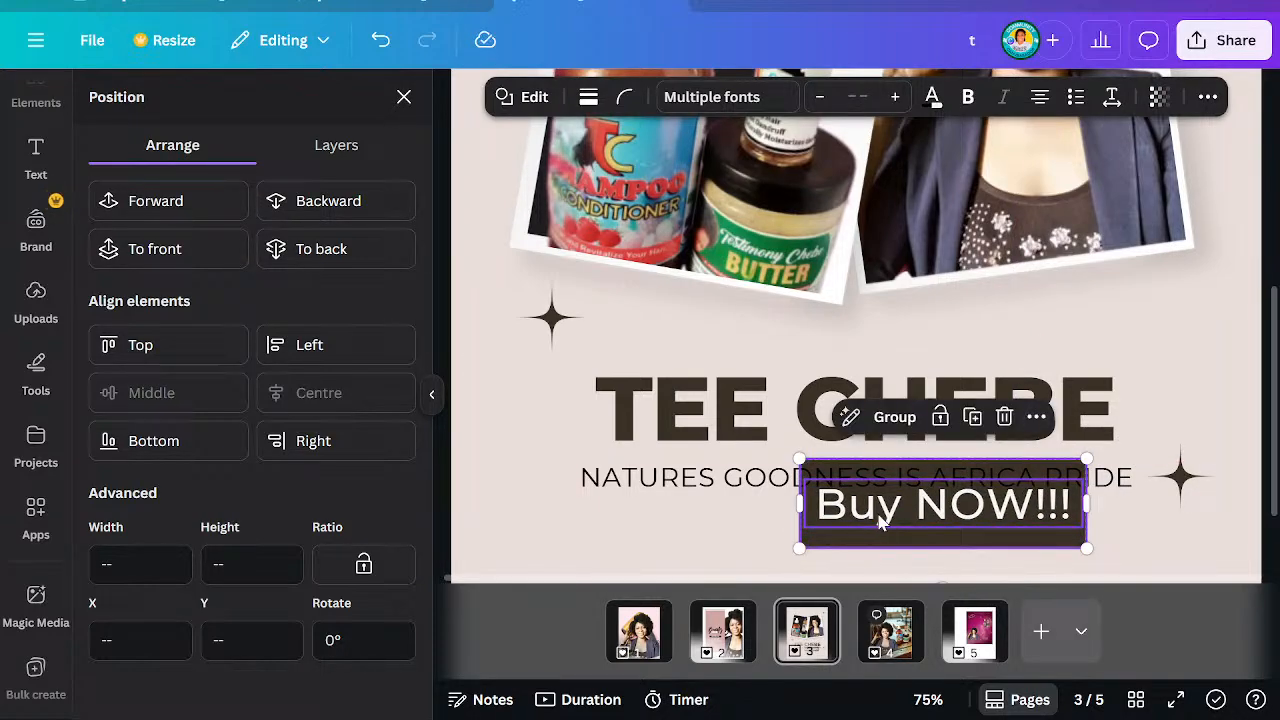
{"action": "left_click_drag", "start_coordinate": [880, 522], "coordinate": [815, 568]}
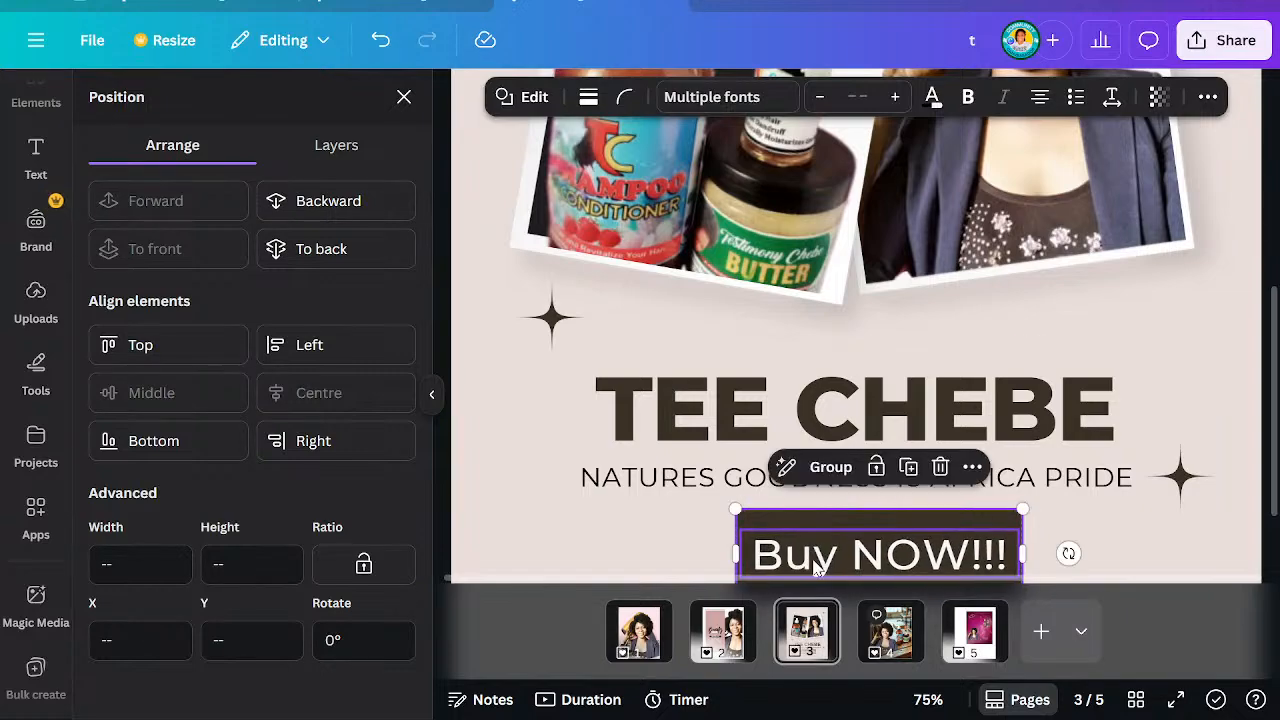
{"action": "left_click", "coordinate": [929, 701]}
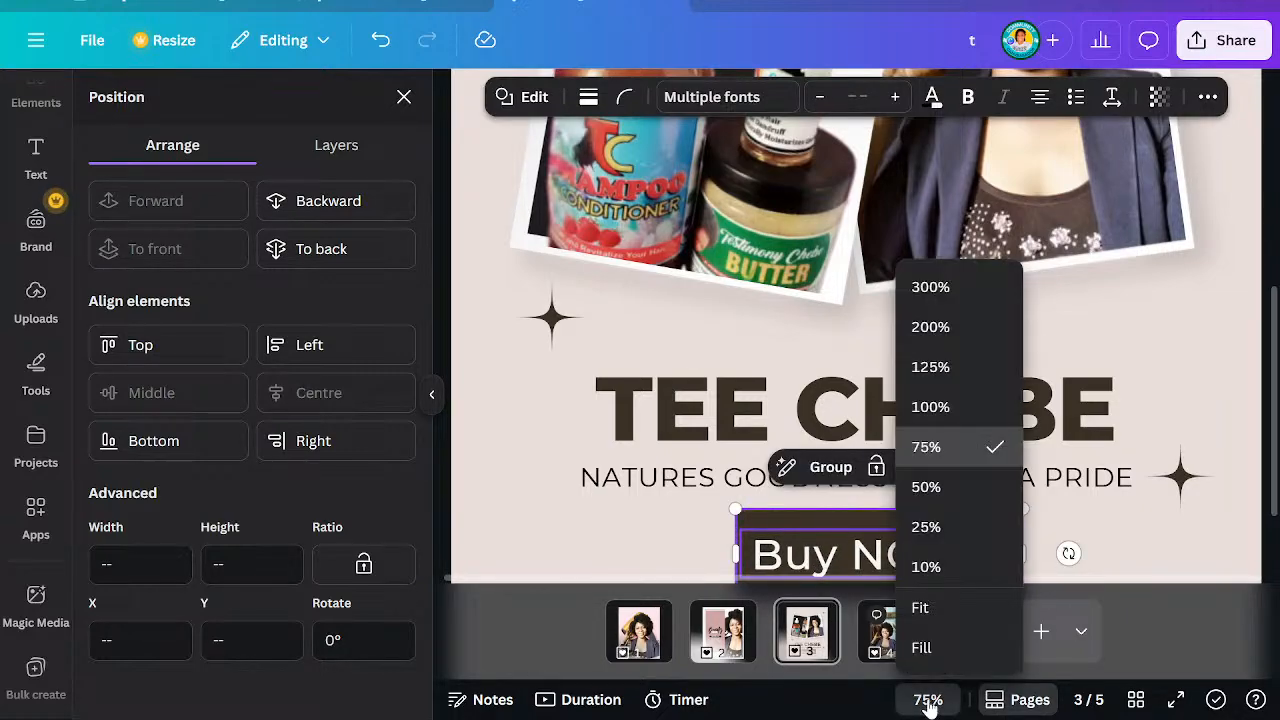
{"action": "left_click", "coordinate": [922, 609]}
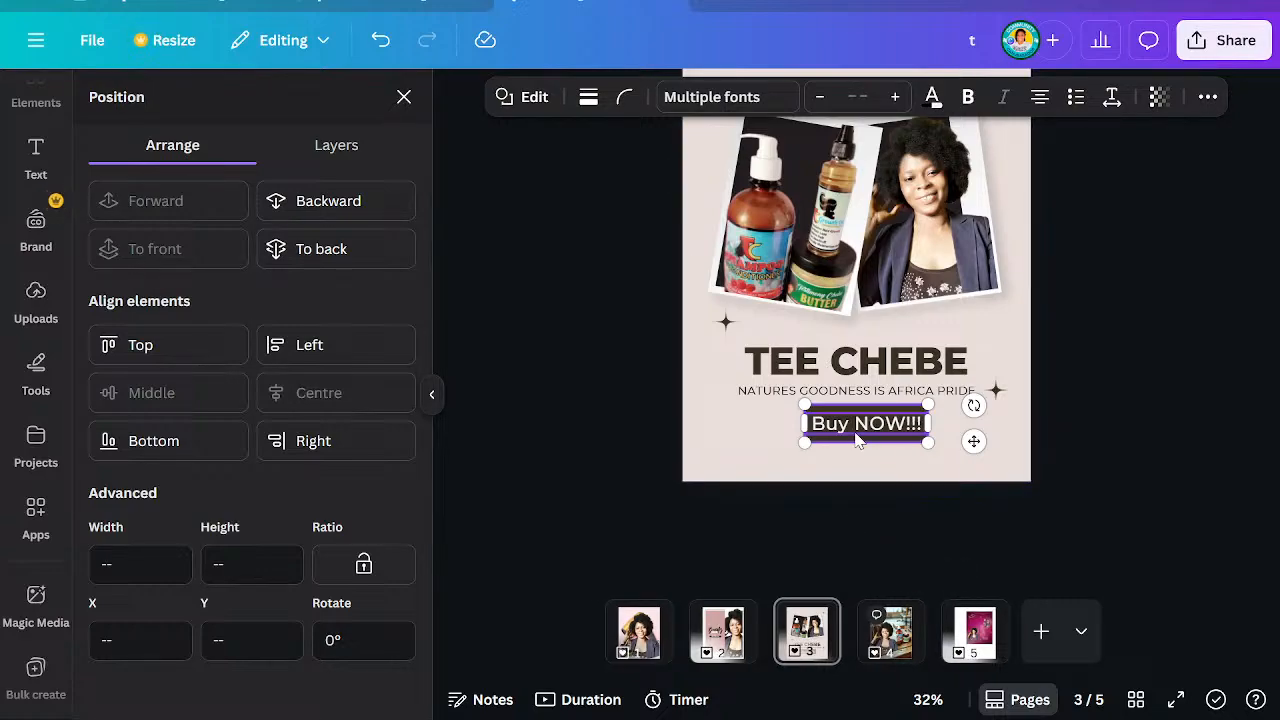
{"action": "left_click", "coordinate": [968, 97]}
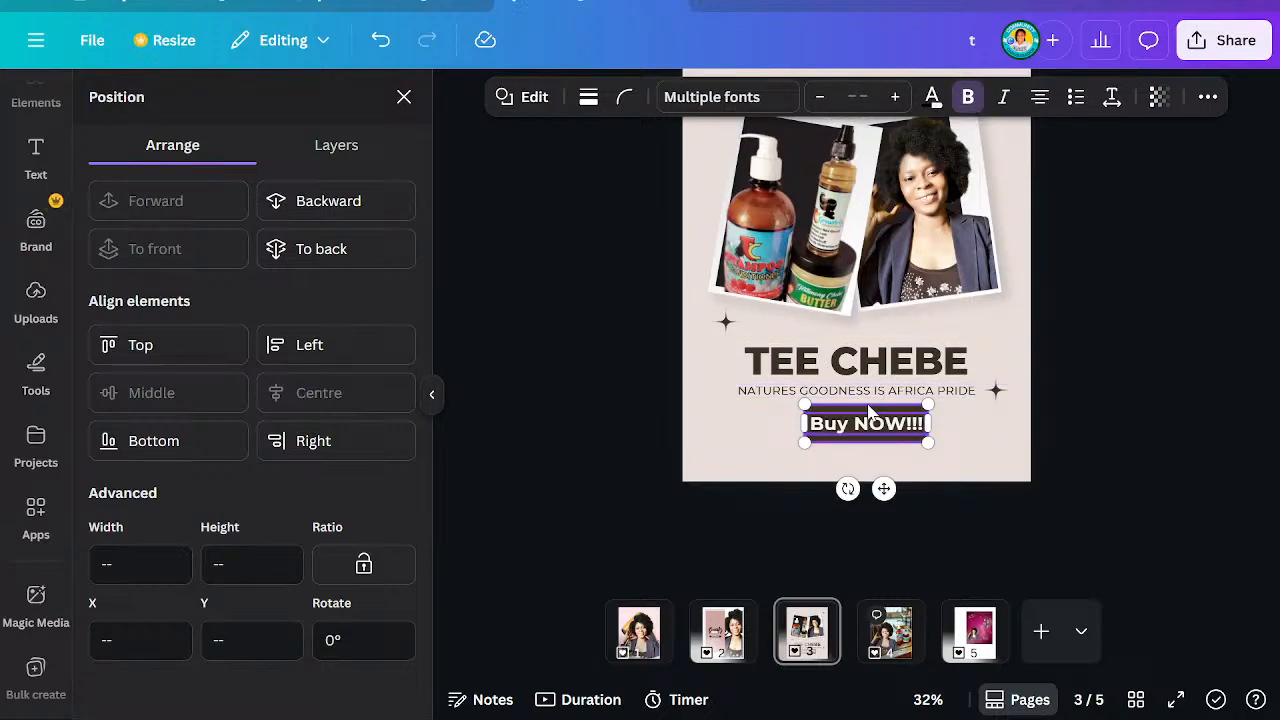
{"action": "scroll", "coordinate": [925, 408], "scroll_direction": "up", "scroll_amount": 2}
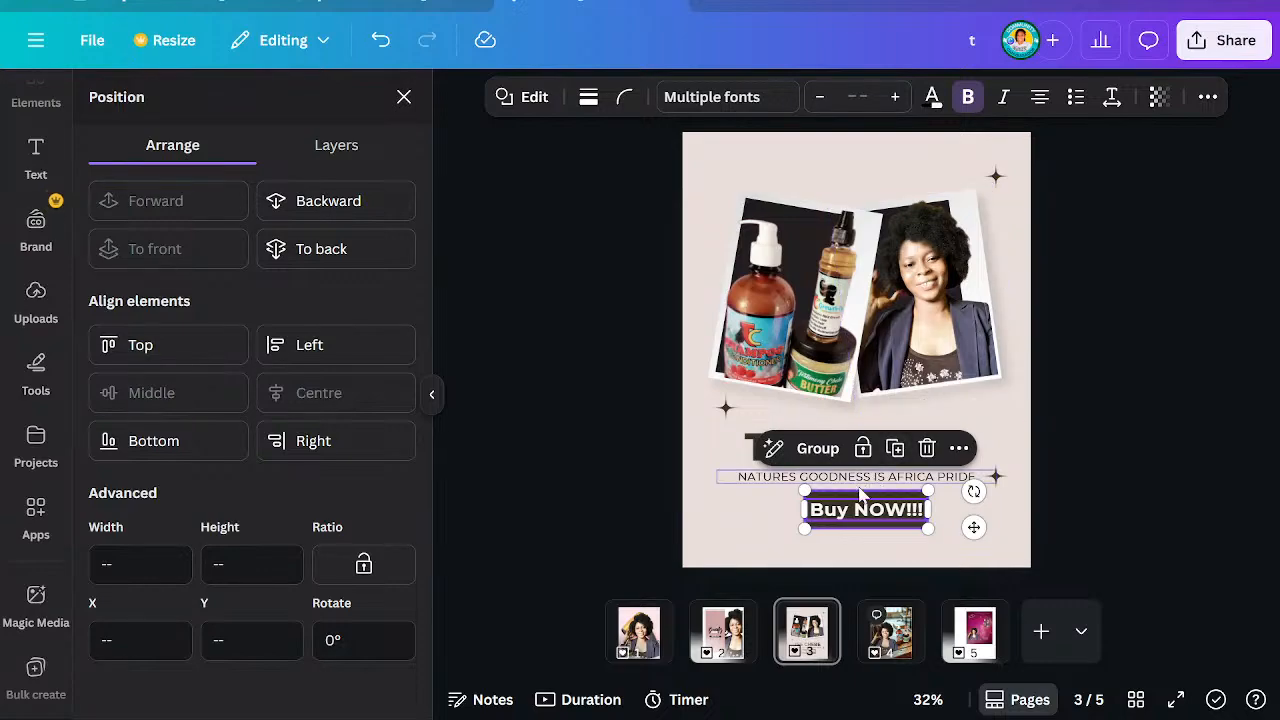
Enlarge the dark bar with its "Buy NOW!!!" text to about 532 px wide, group them and centre the group horizontally on the page
{"action": "left_click_drag", "start_coordinate": [802, 529], "coordinate": [758, 566]}
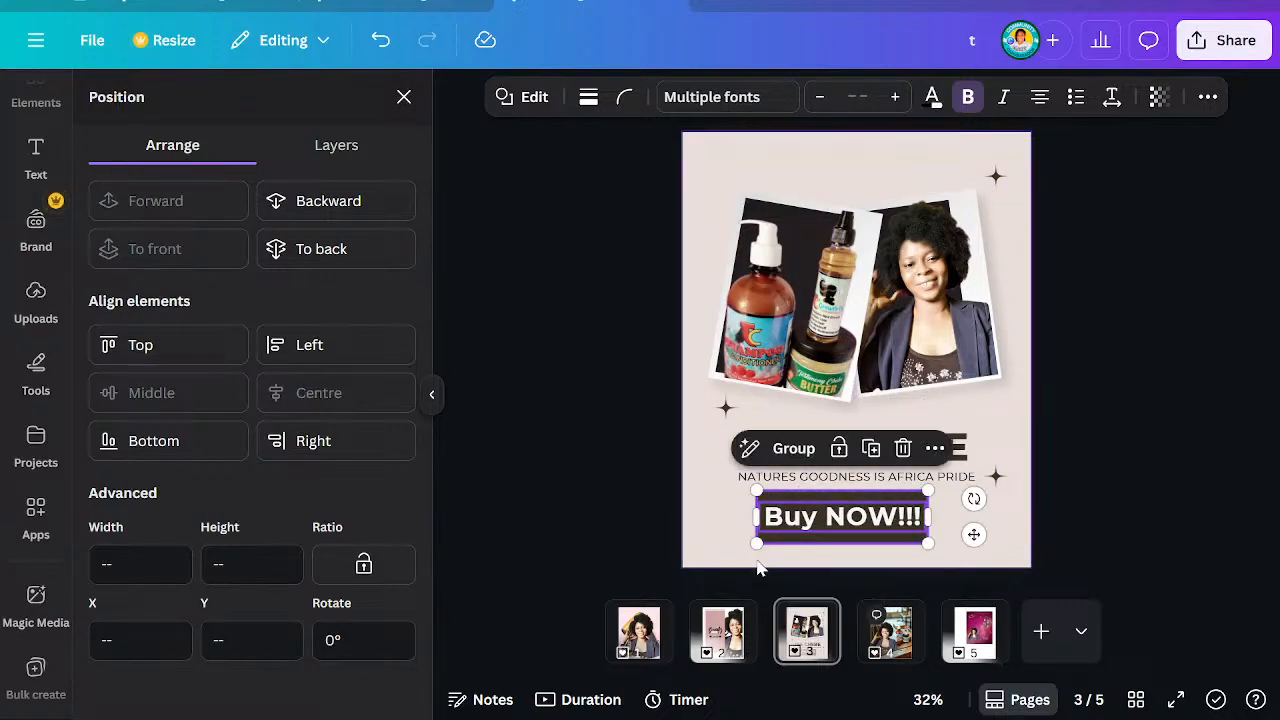
{"action": "left_click", "coordinate": [788, 447]}
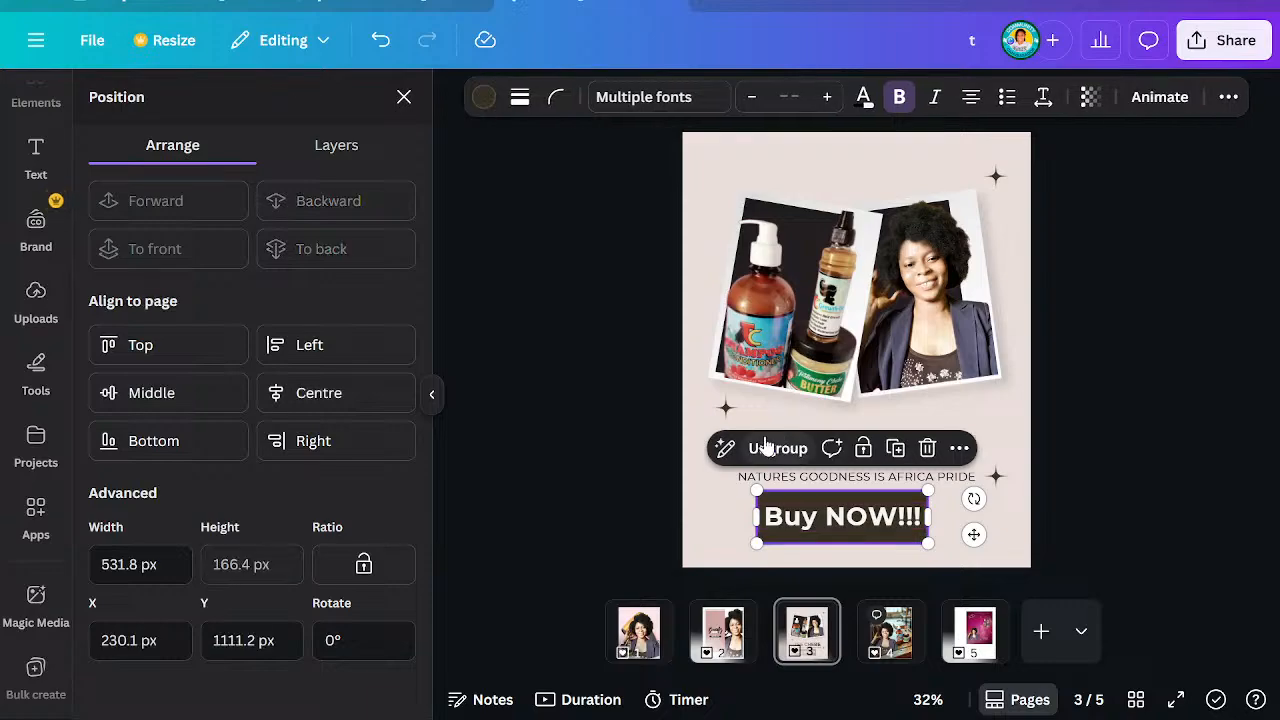
{"action": "left_click", "coordinate": [328, 398]}
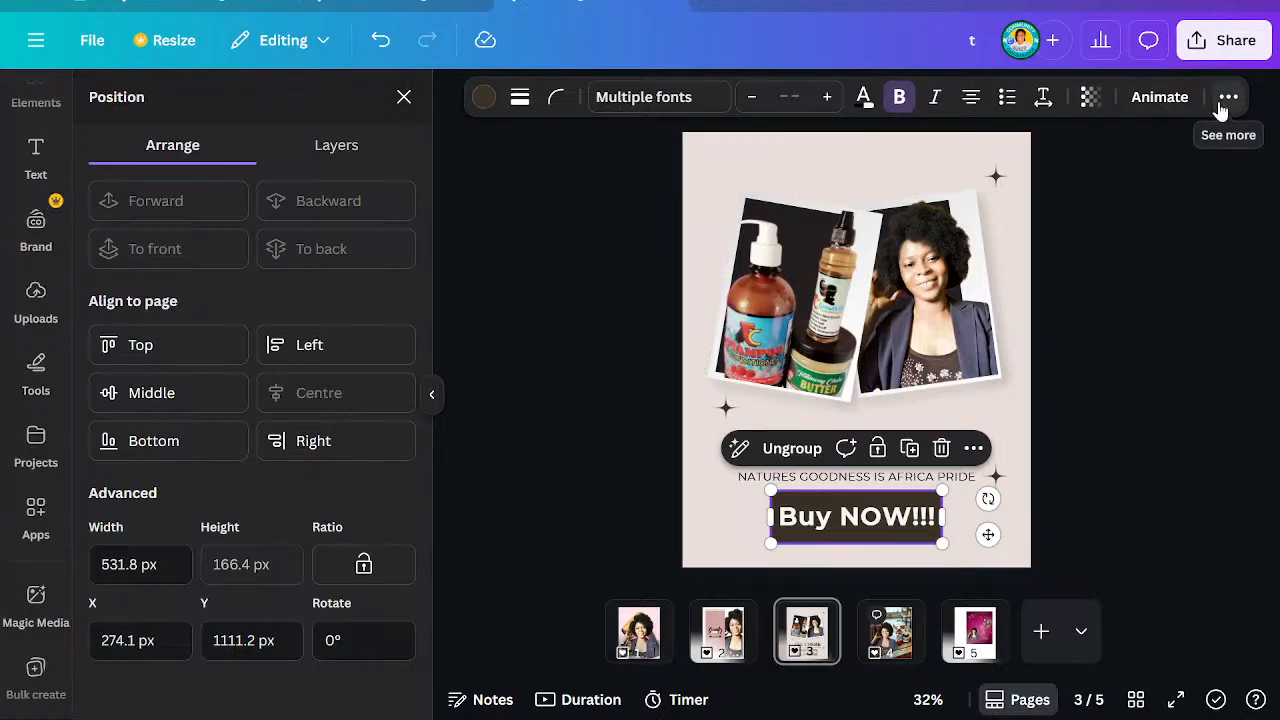
Ungroup the product photo from its frame and select only the frame layer behind the bottles
{"action": "left_click", "coordinate": [320, 160]}
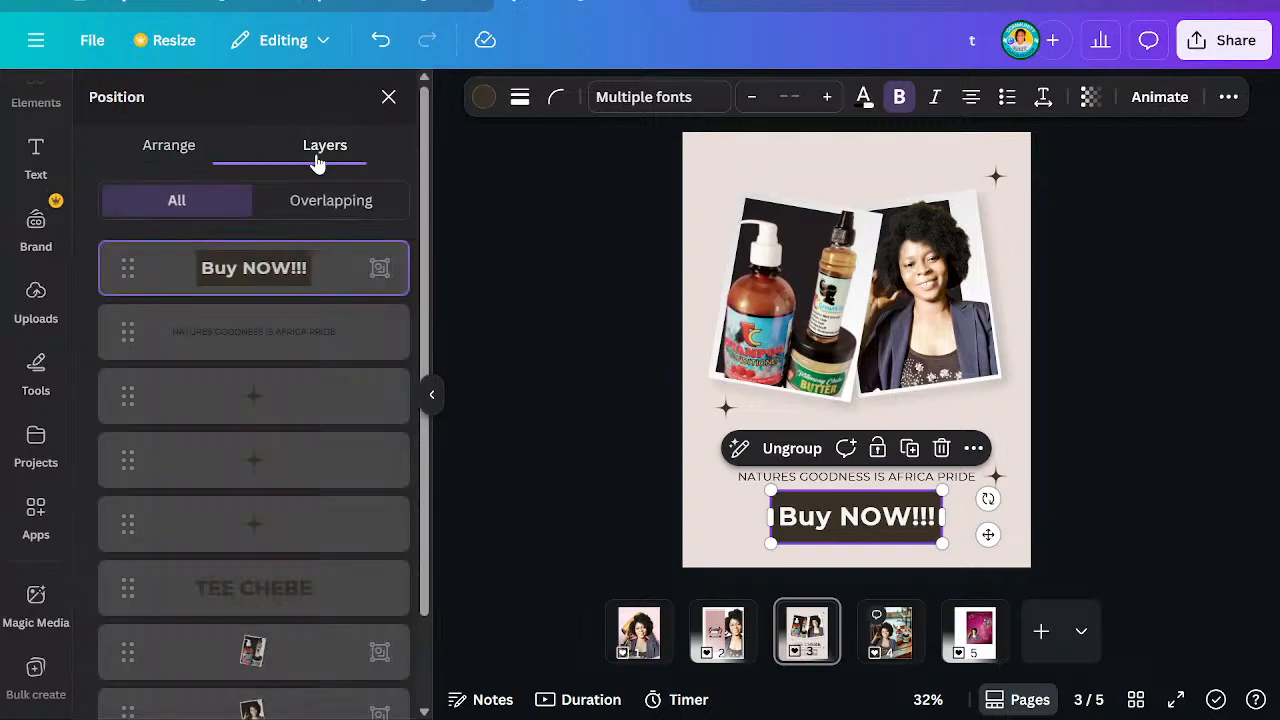
{"action": "scroll", "coordinate": [285, 345], "scroll_direction": "down", "scroll_amount": 2}
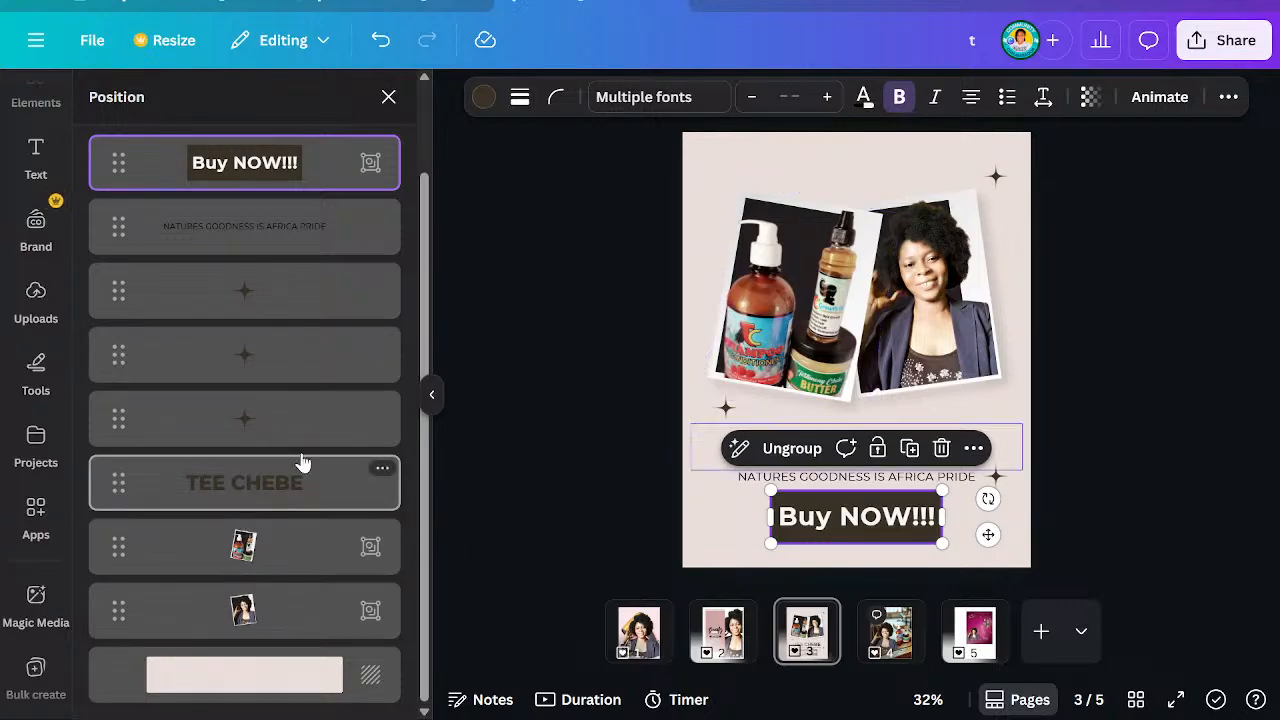
{"action": "left_click", "coordinate": [770, 290]}
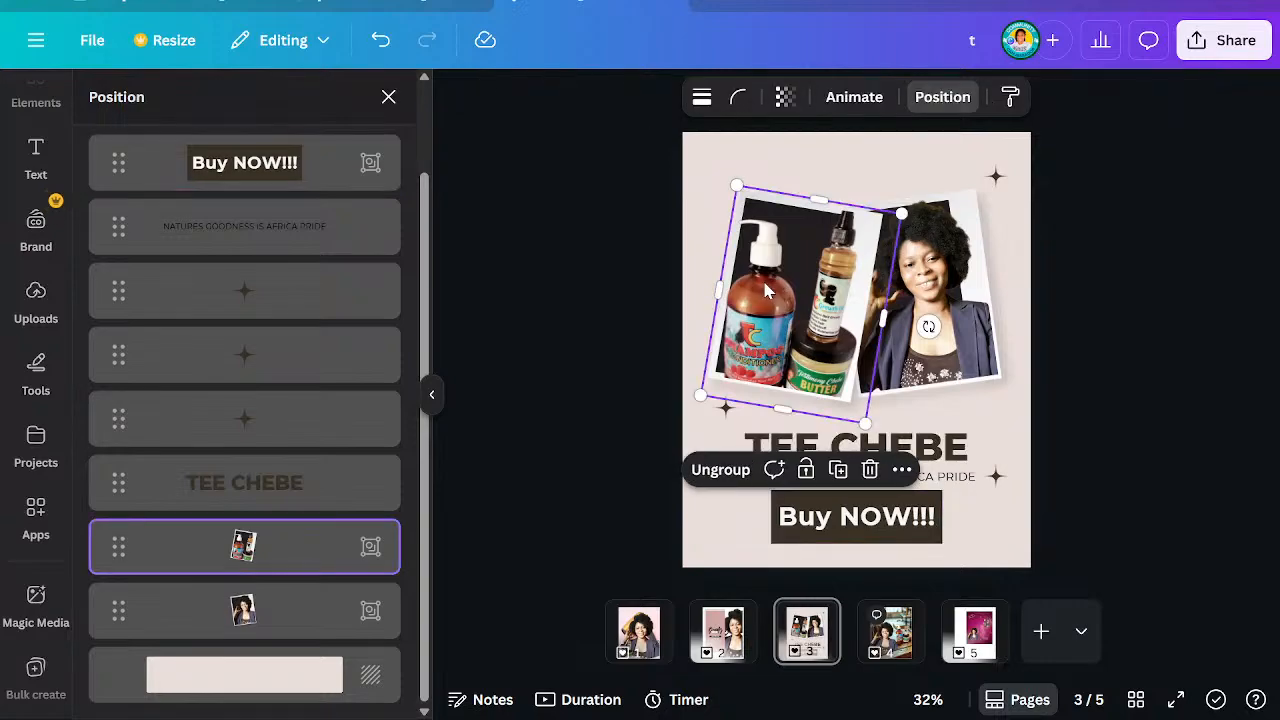
{"action": "left_click", "coordinate": [718, 470]}
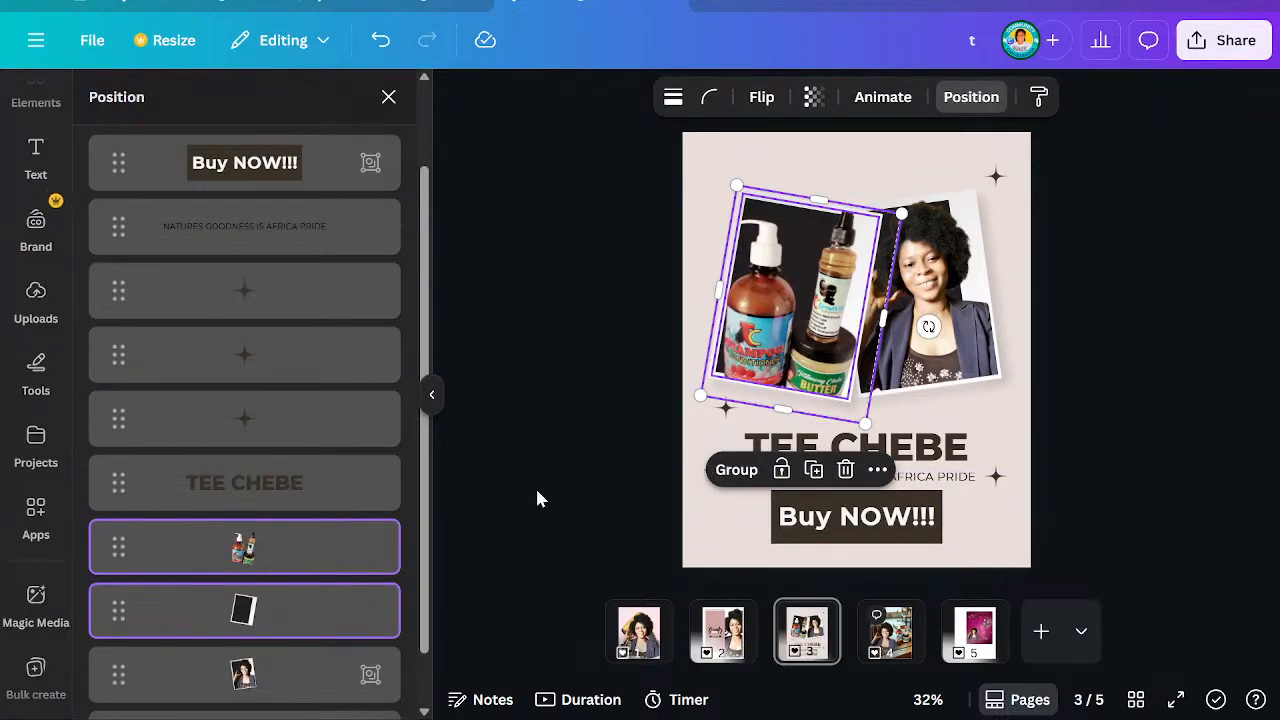
{"action": "left_click", "coordinate": [317, 607]}
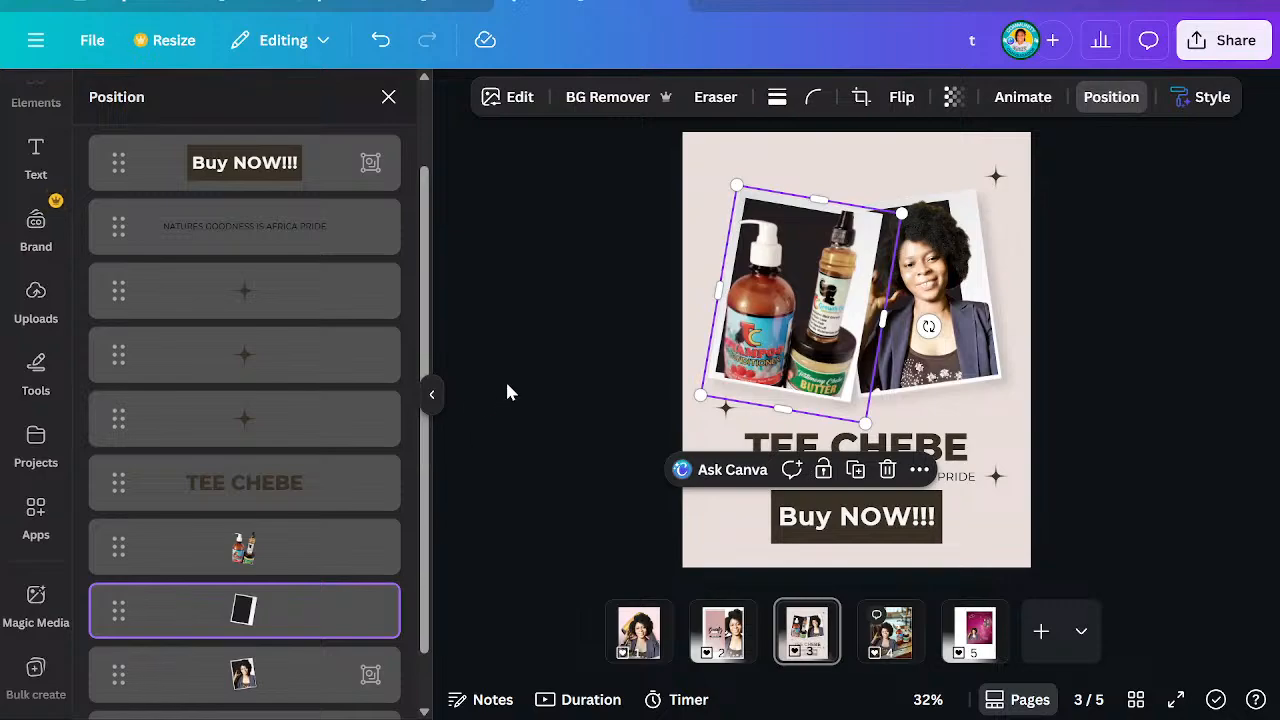
Try the Marble style from Style Match on the product photo's frame and undo it
{"action": "left_click", "coordinate": [522, 100]}
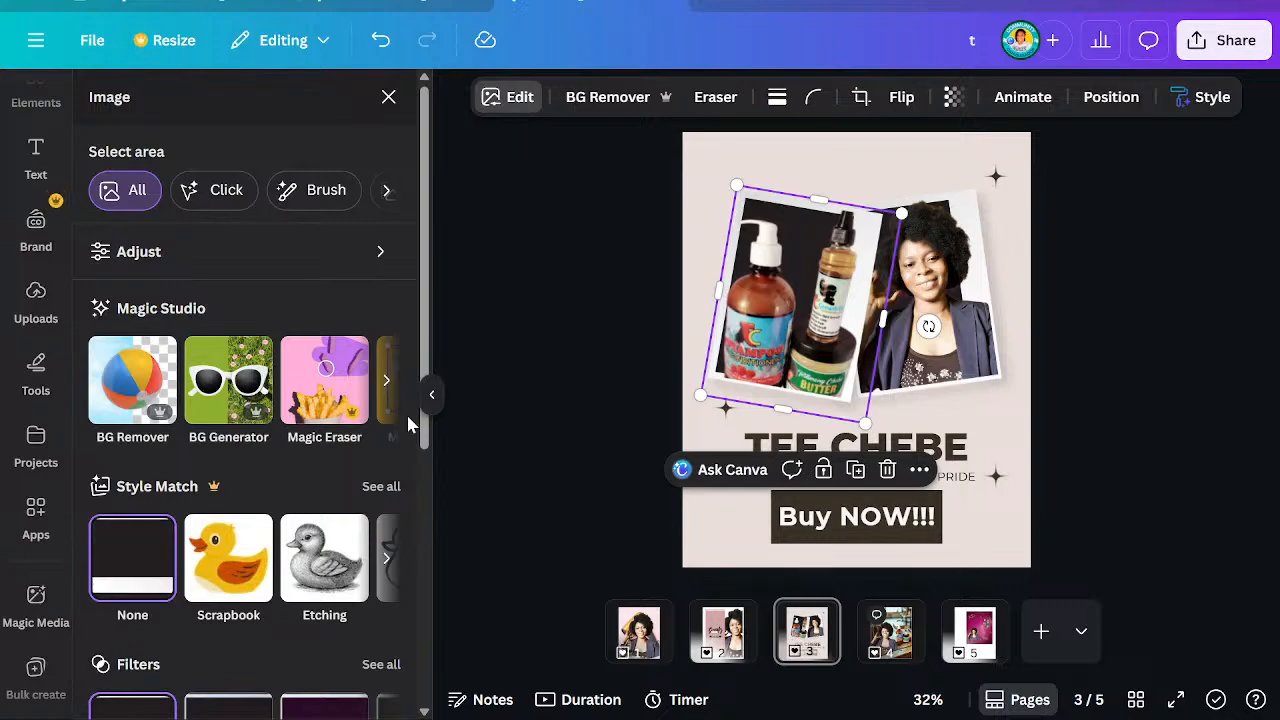
{"action": "left_click", "coordinate": [381, 487]}
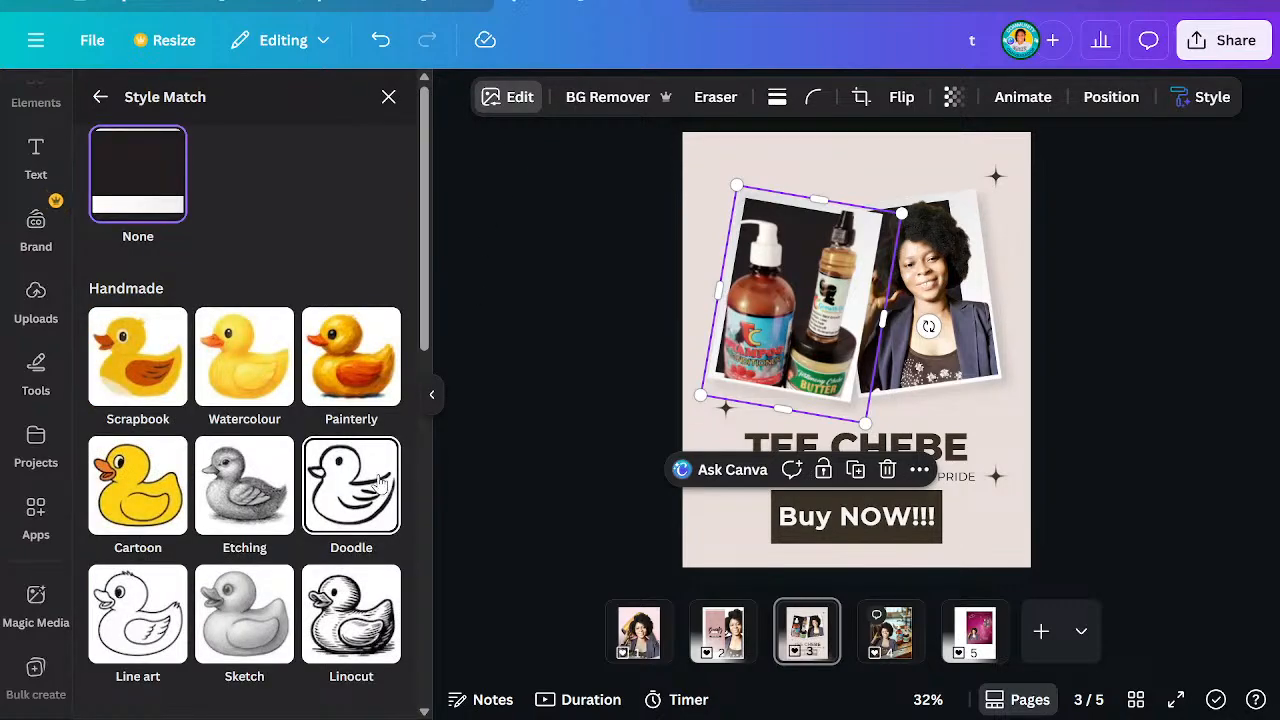
{"action": "scroll", "coordinate": [372, 460], "scroll_direction": "down", "scroll_amount": 4}
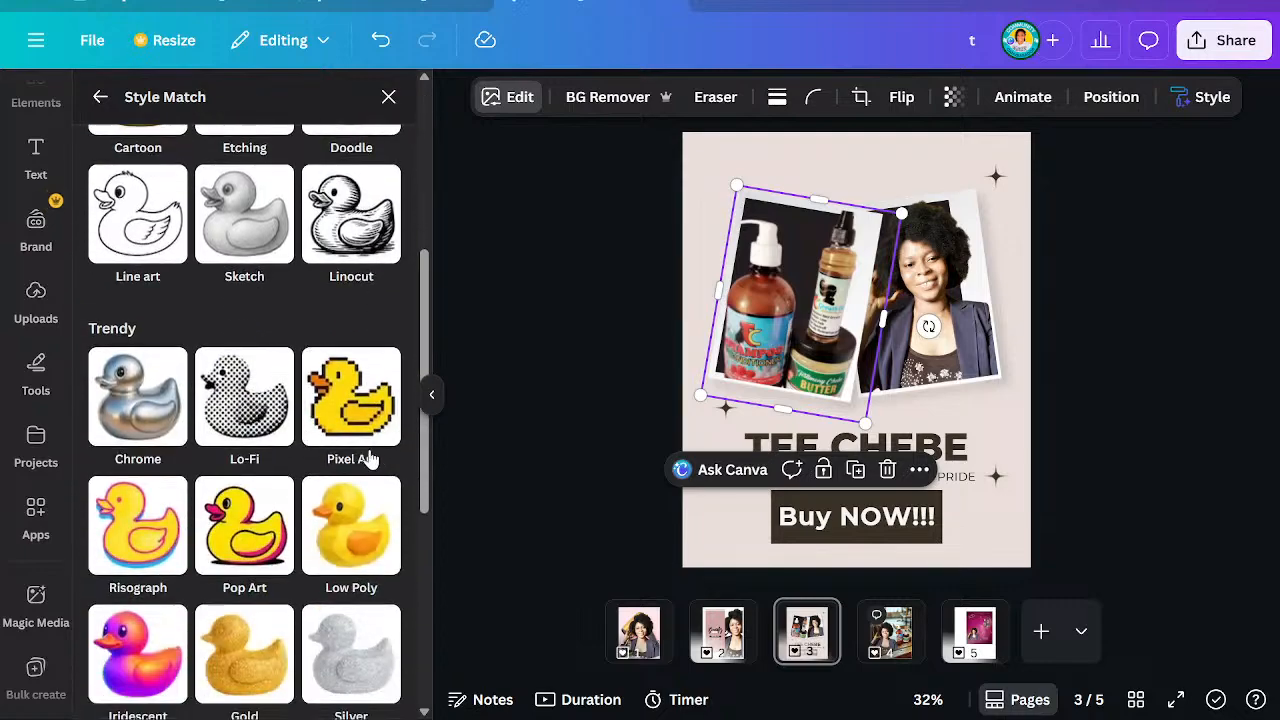
{"action": "scroll", "coordinate": [368, 458], "scroll_direction": "down", "scroll_amount": 4}
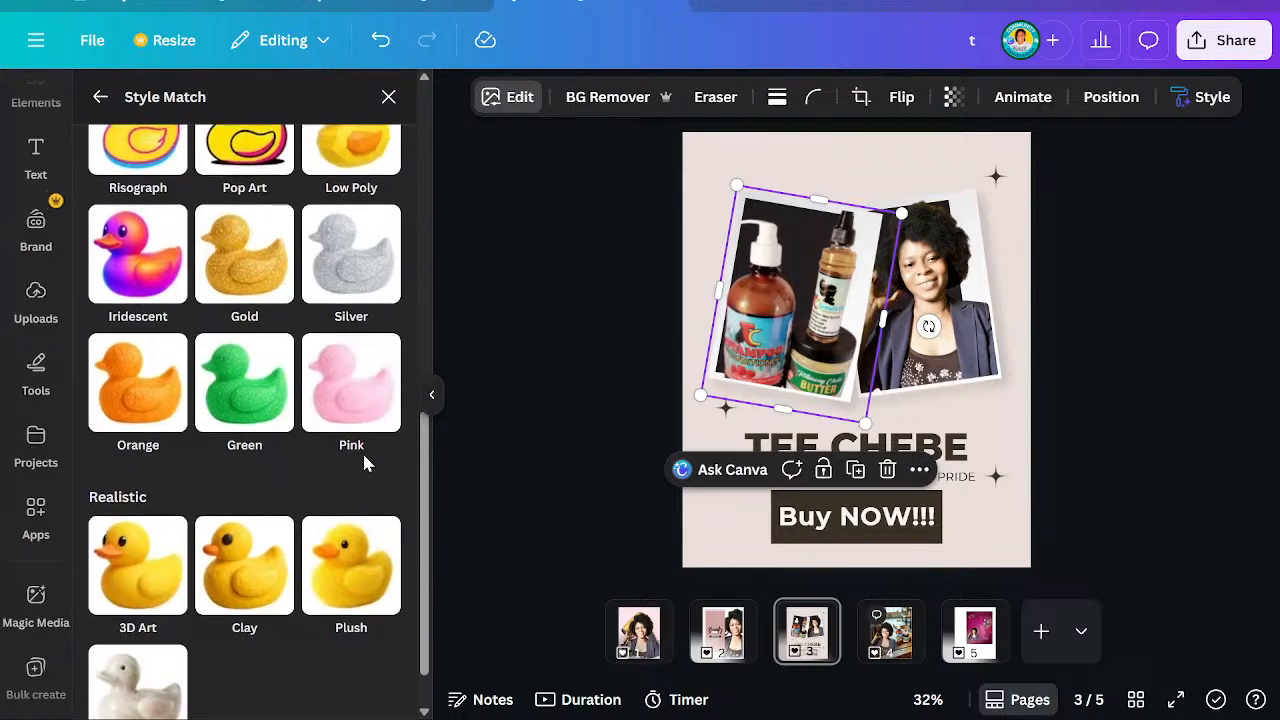
{"action": "scroll", "coordinate": [364, 462], "scroll_direction": "down", "scroll_amount": 1}
{"action": "scroll", "coordinate": [365, 467], "scroll_direction": "up", "scroll_amount": 1}
{"action": "scroll", "coordinate": [365, 467], "scroll_direction": "down", "scroll_amount": 1}
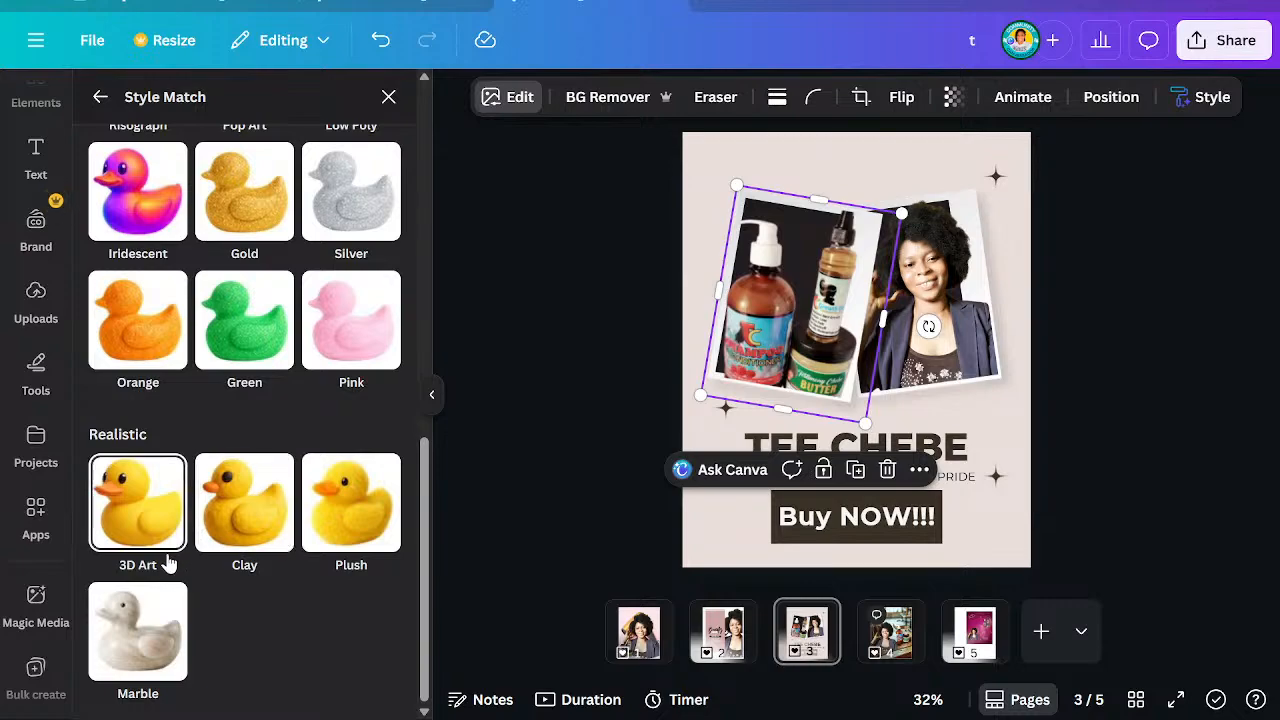
{"action": "left_click", "coordinate": [152, 624]}
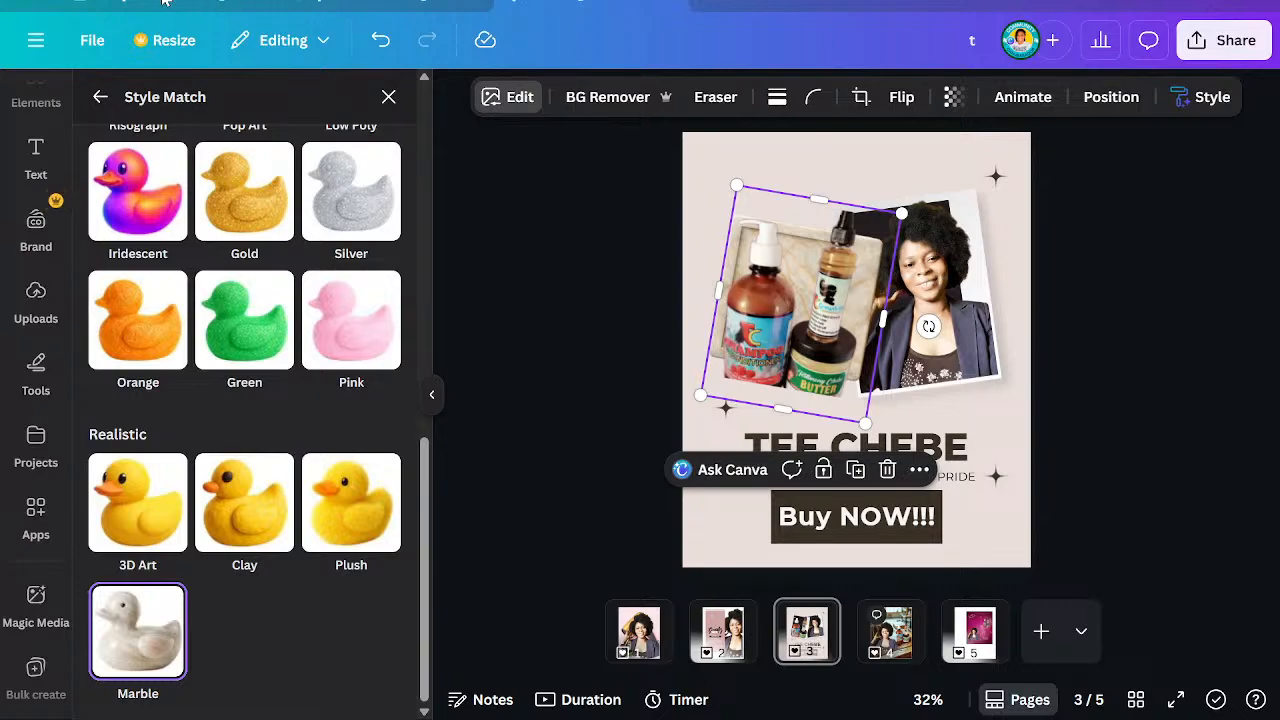
{"action": "left_click", "coordinate": [378, 40]}
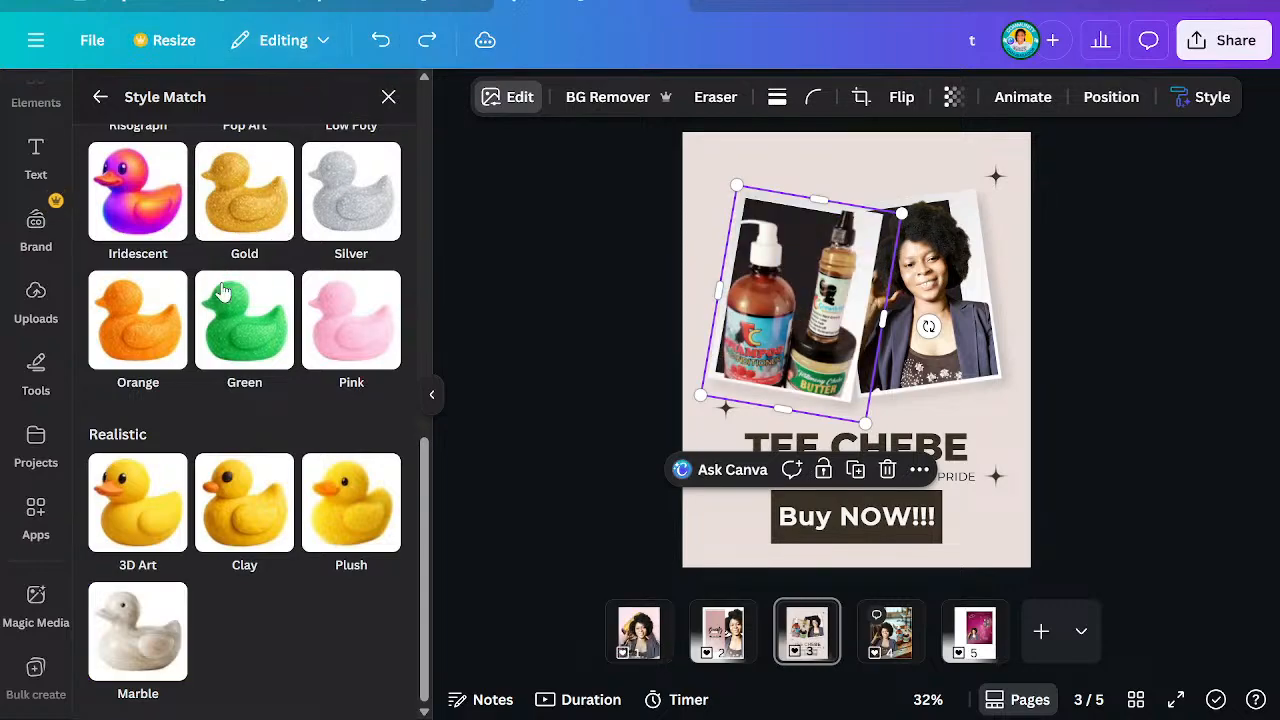
{"action": "left_click", "coordinate": [387, 97]}
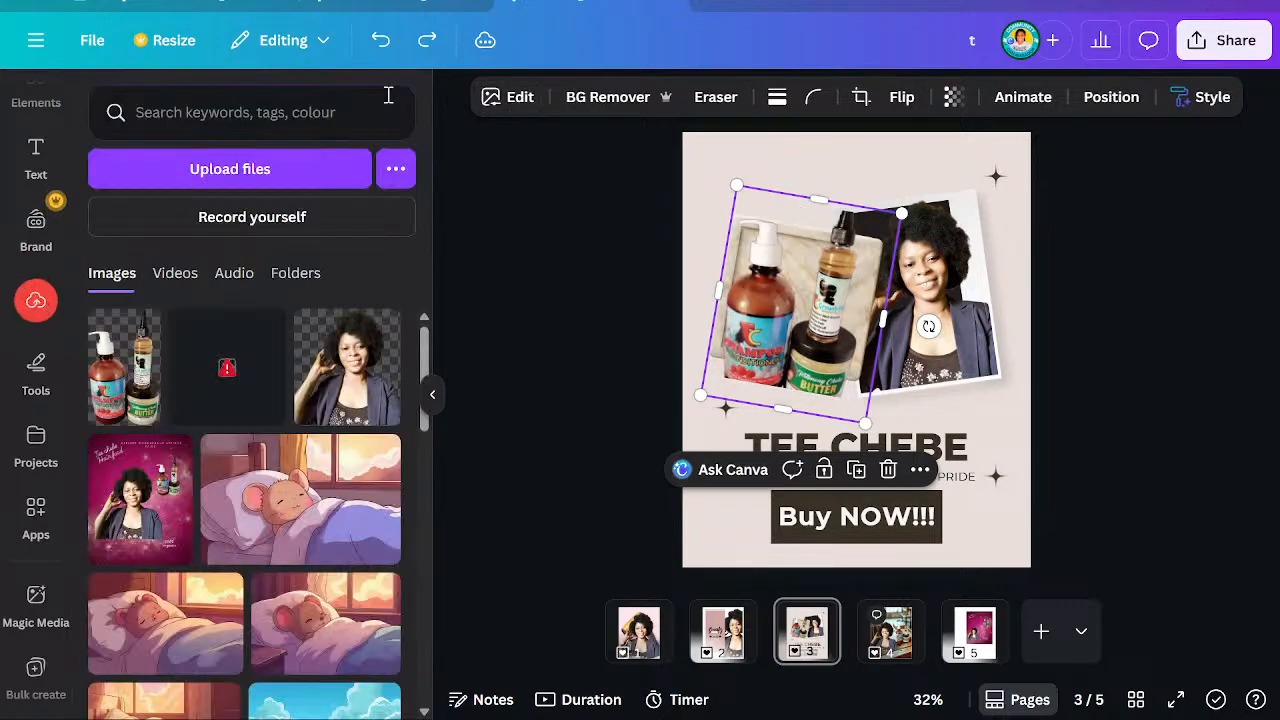
Try the Cherry and Custom duotones on the product photo's frame and apply the Sepia duotone
{"action": "left_click", "coordinate": [503, 105]}
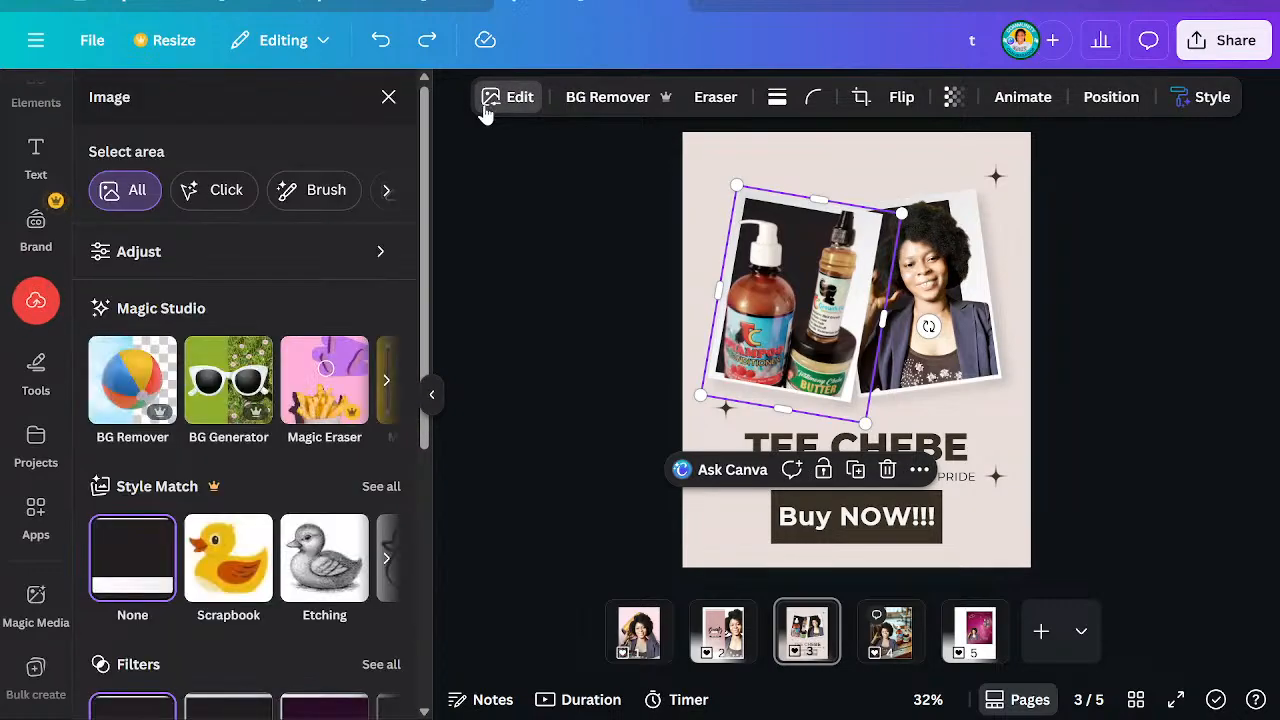
{"action": "left_click", "coordinate": [500, 97]}
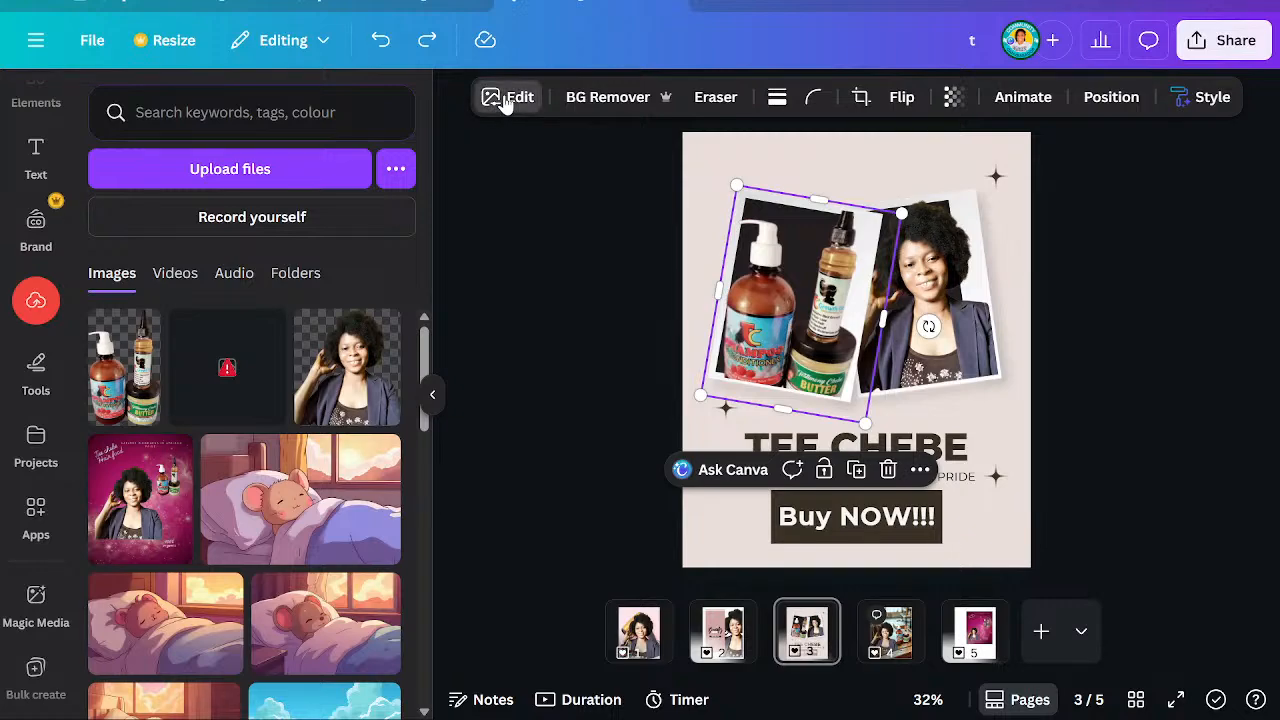
{"action": "left_click", "coordinate": [491, 105]}
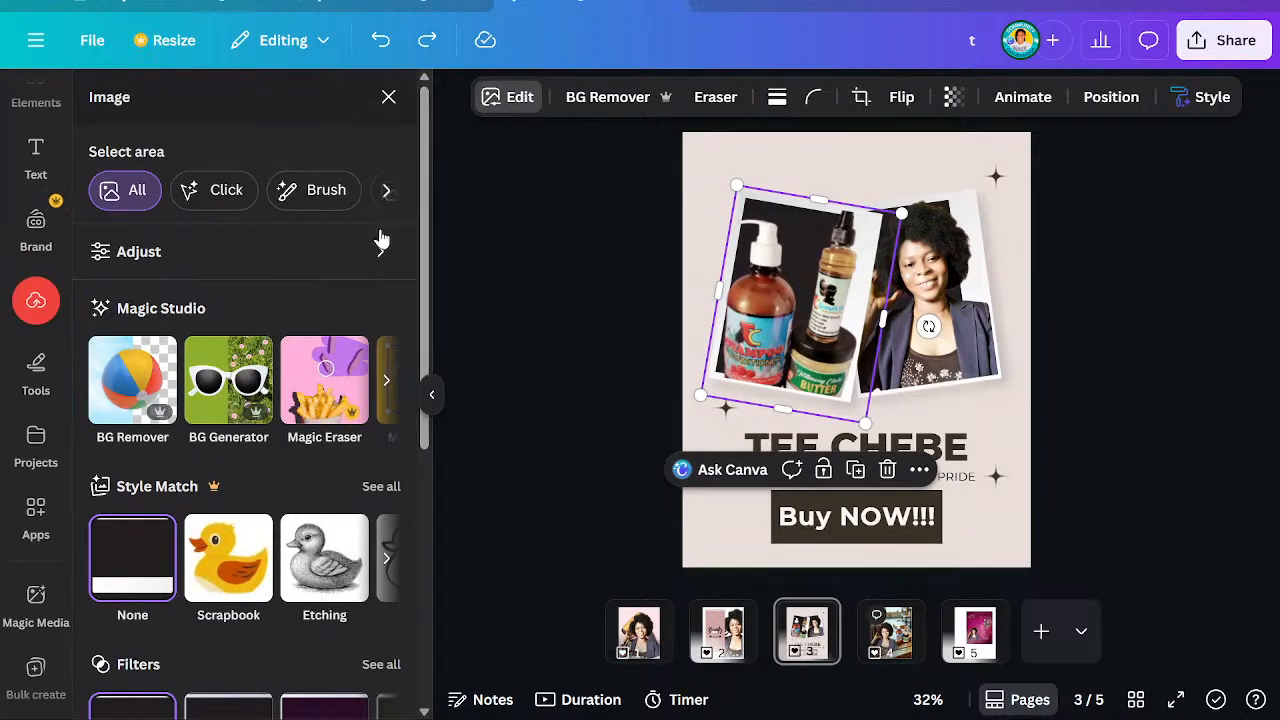
{"action": "scroll", "coordinate": [350, 245], "scroll_direction": "down", "scroll_amount": 5}
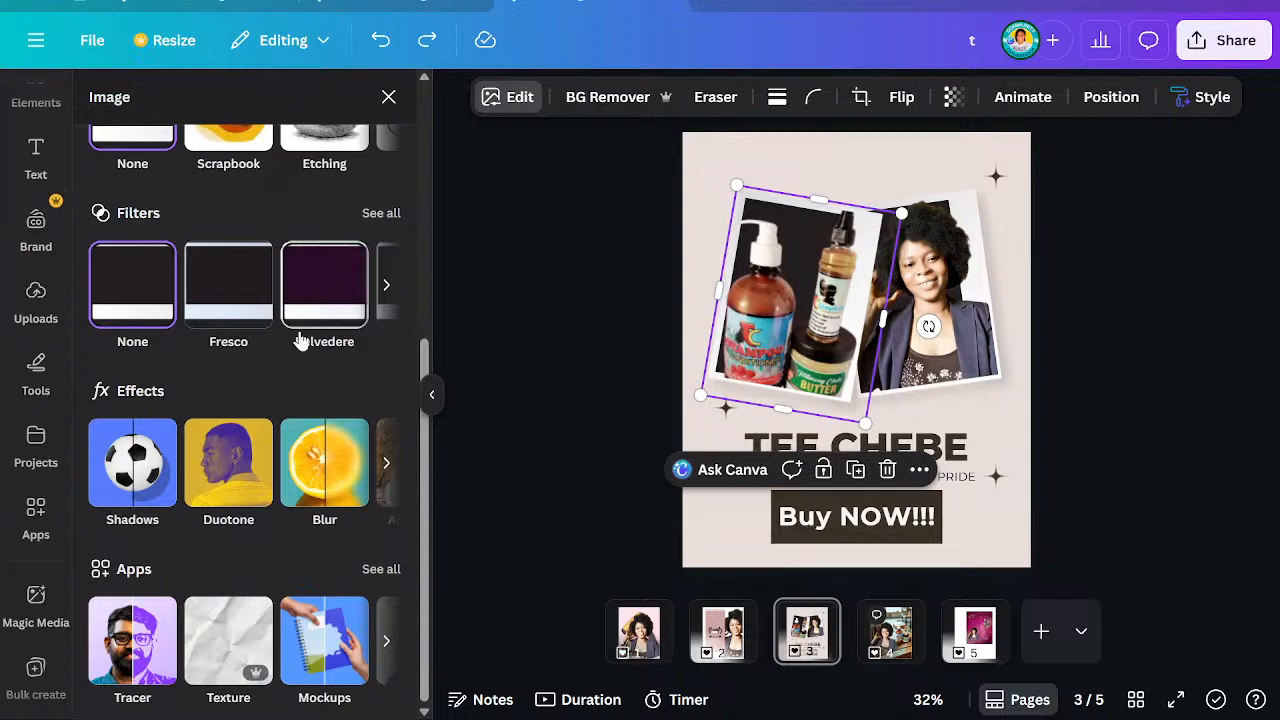
{"action": "left_click", "coordinate": [245, 452]}
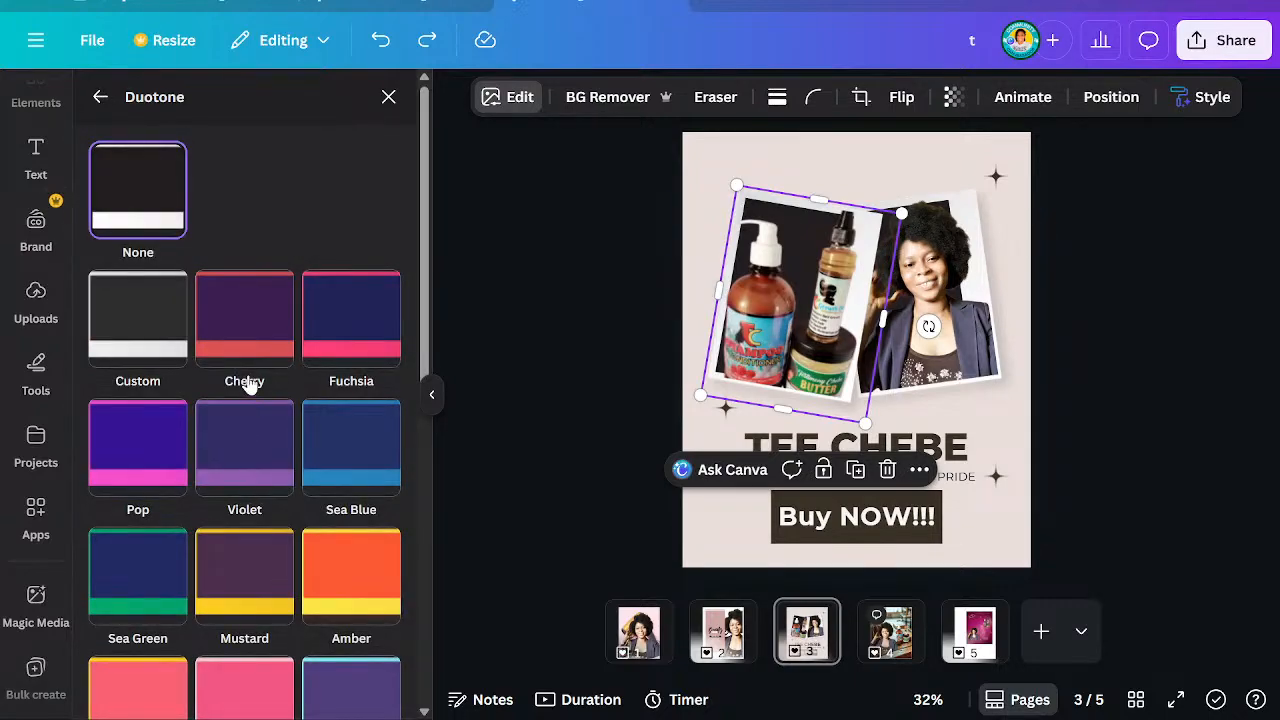
{"action": "left_click", "coordinate": [256, 340]}
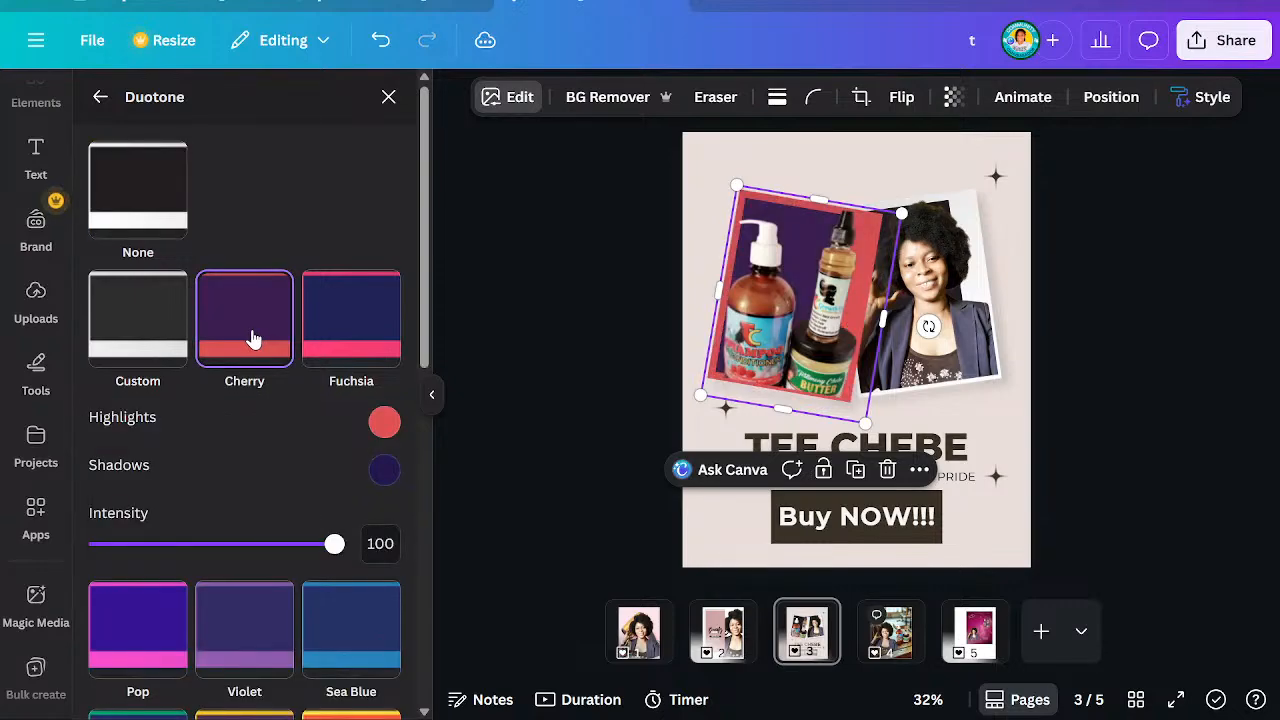
{"action": "left_click", "coordinate": [176, 328]}
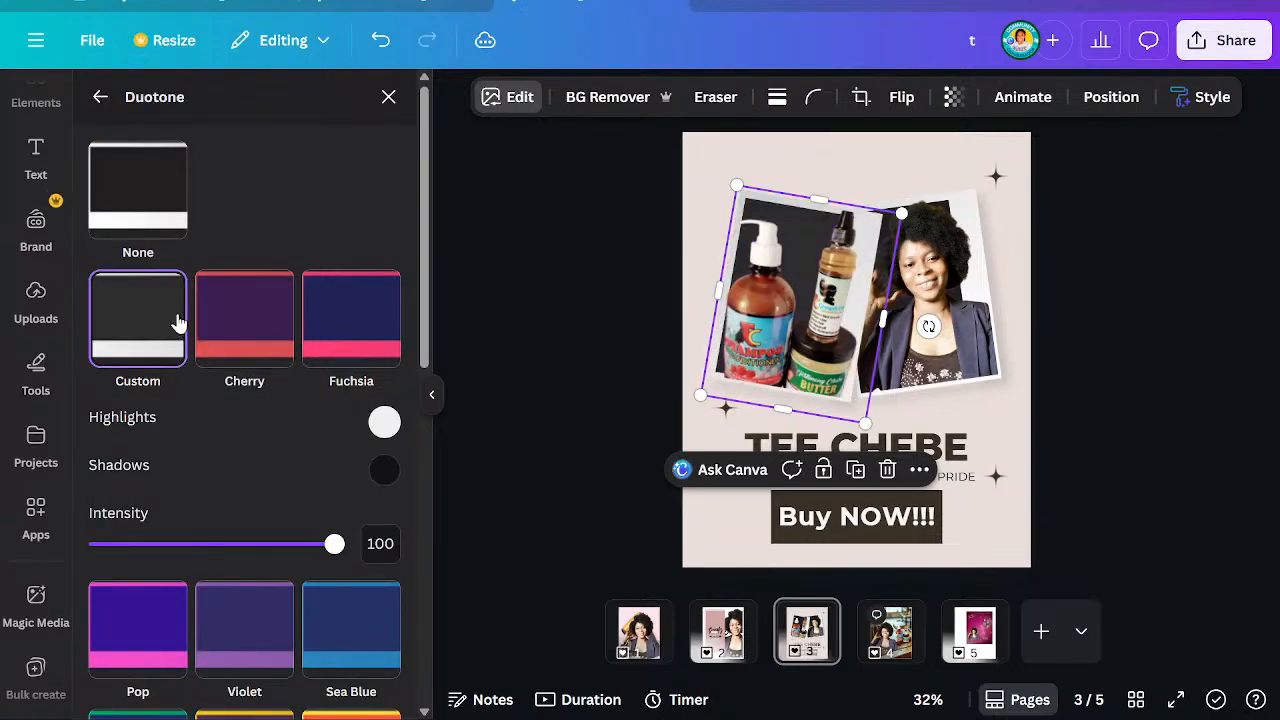
{"action": "scroll", "coordinate": [199, 307], "scroll_direction": "down", "scroll_amount": 5}
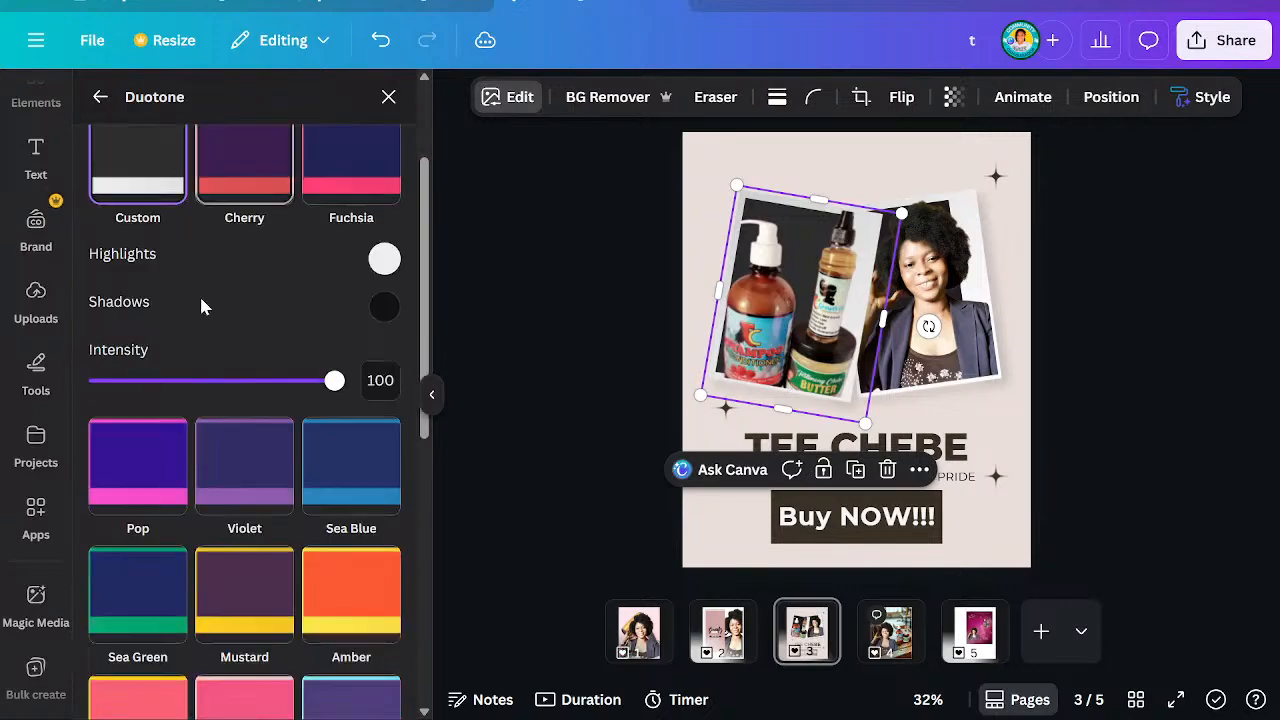
{"action": "scroll", "coordinate": [199, 320], "scroll_direction": "down", "scroll_amount": 3}
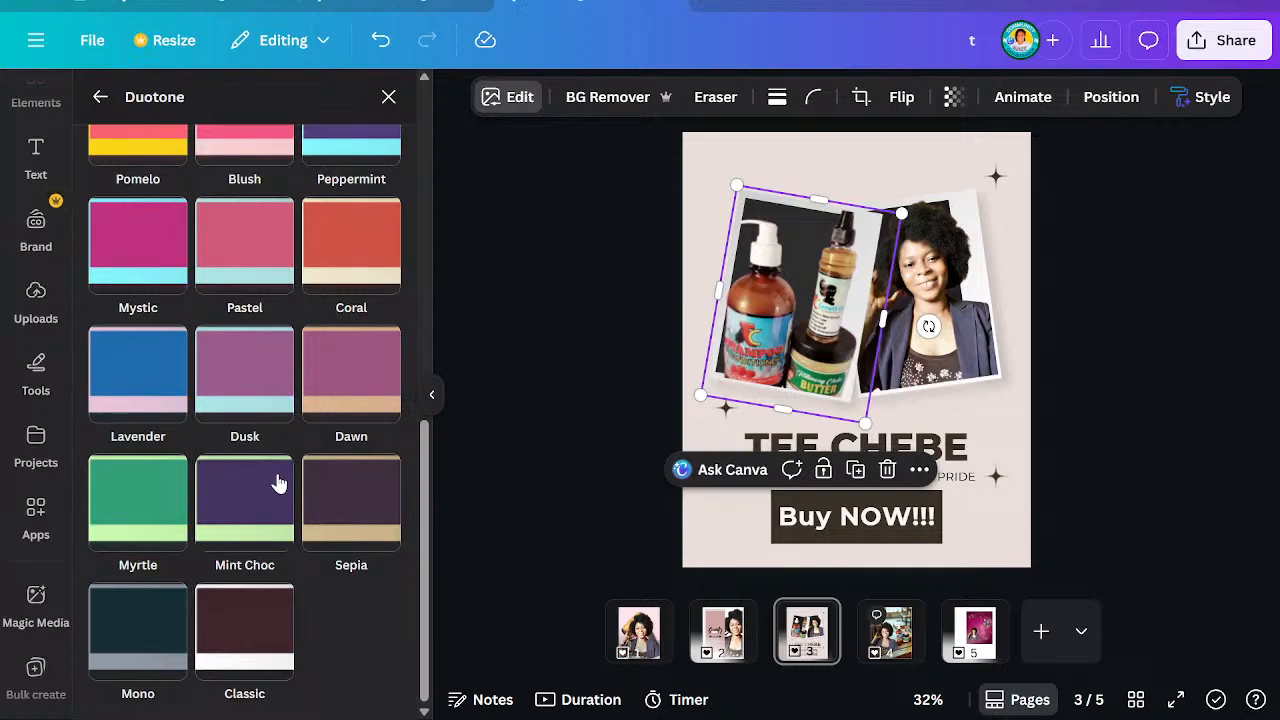
{"action": "left_click", "coordinate": [363, 500]}
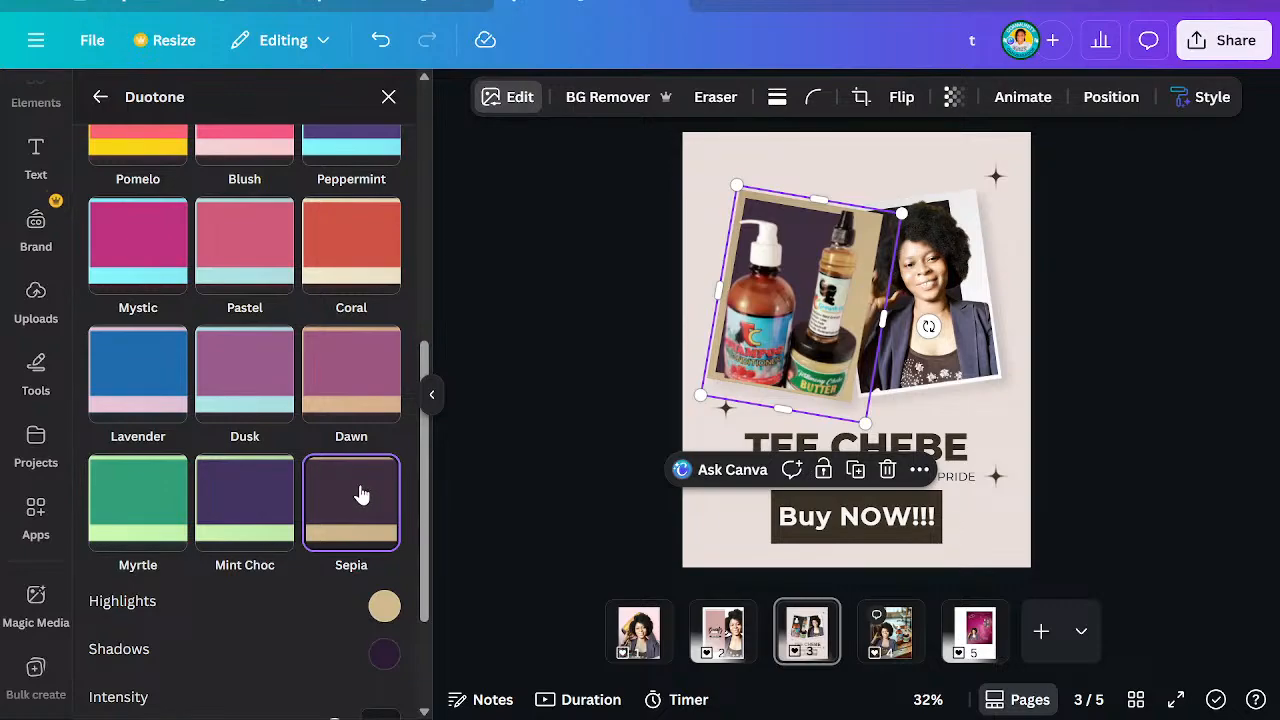
Compare the Mint Choc and Dawn duotones on the product photo's frame and return it to Sepia
{"action": "left_click", "coordinate": [270, 501]}
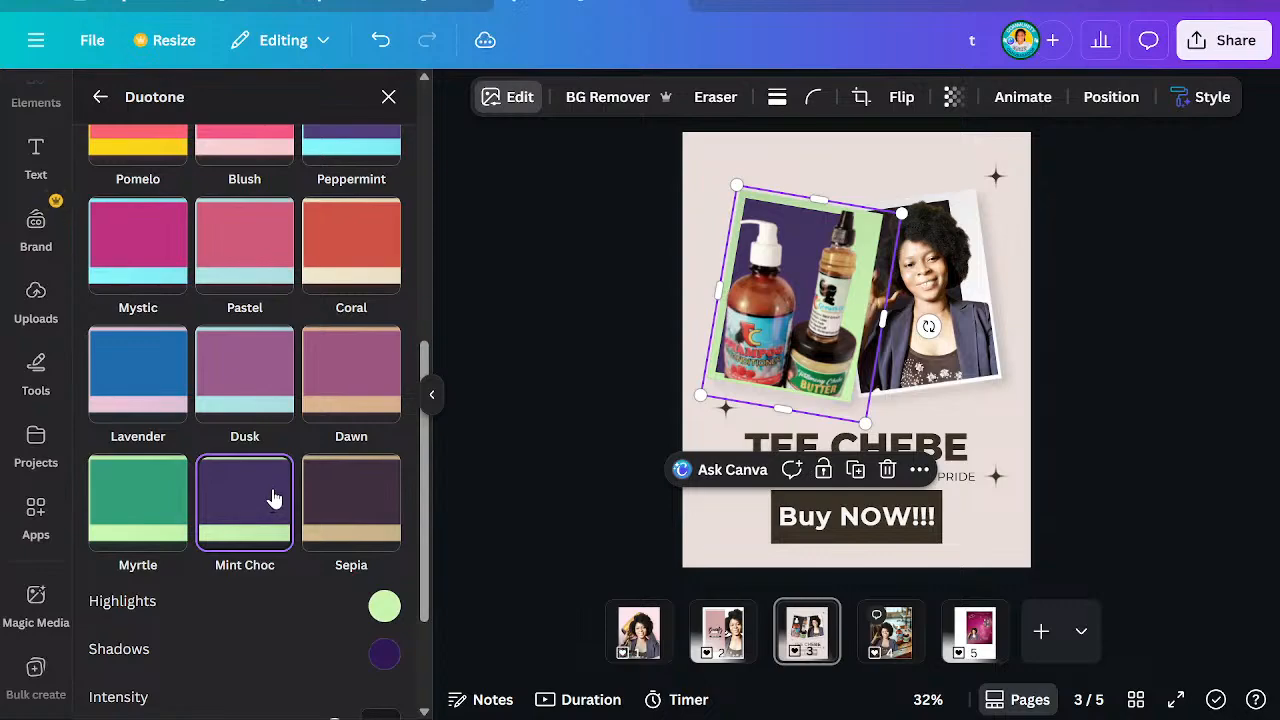
{"action": "left_click", "coordinate": [333, 497]}
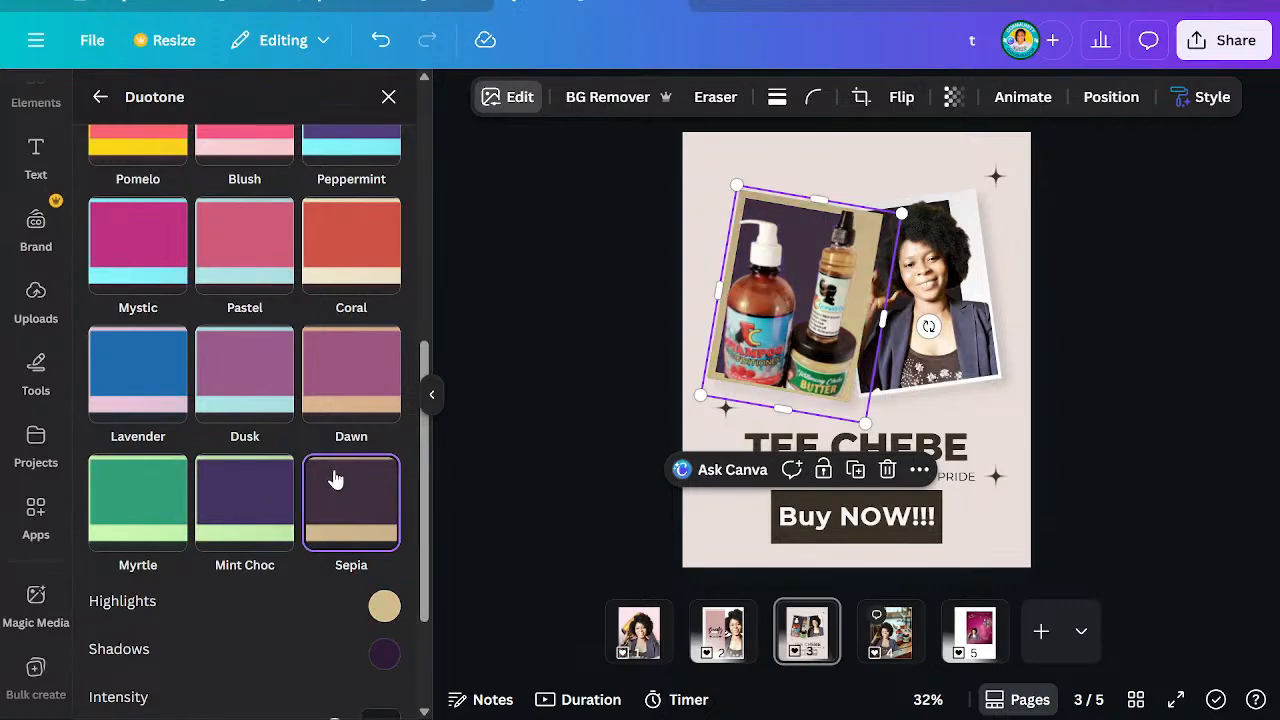
{"action": "left_click", "coordinate": [352, 412]}
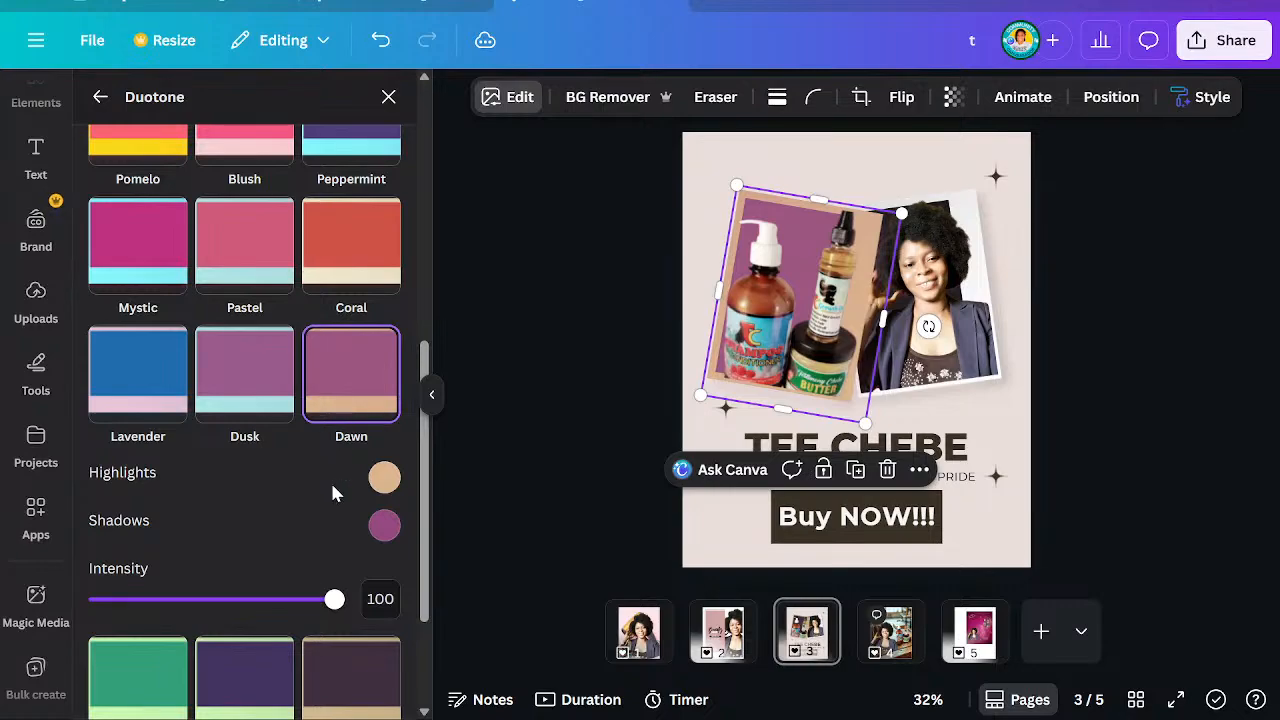
{"action": "left_click", "coordinate": [352, 688]}
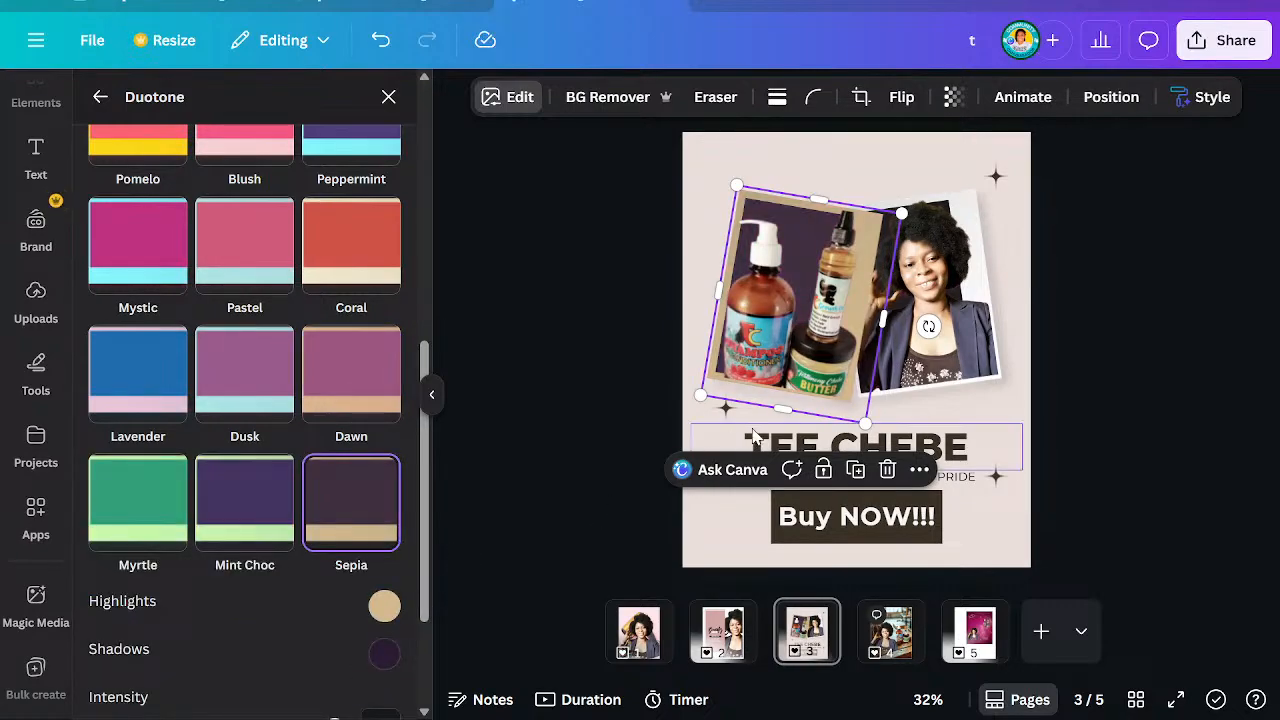
Ungroup the woman's photo from its frame and select only the frame layer behind her
{"action": "left_click", "coordinate": [905, 327]}
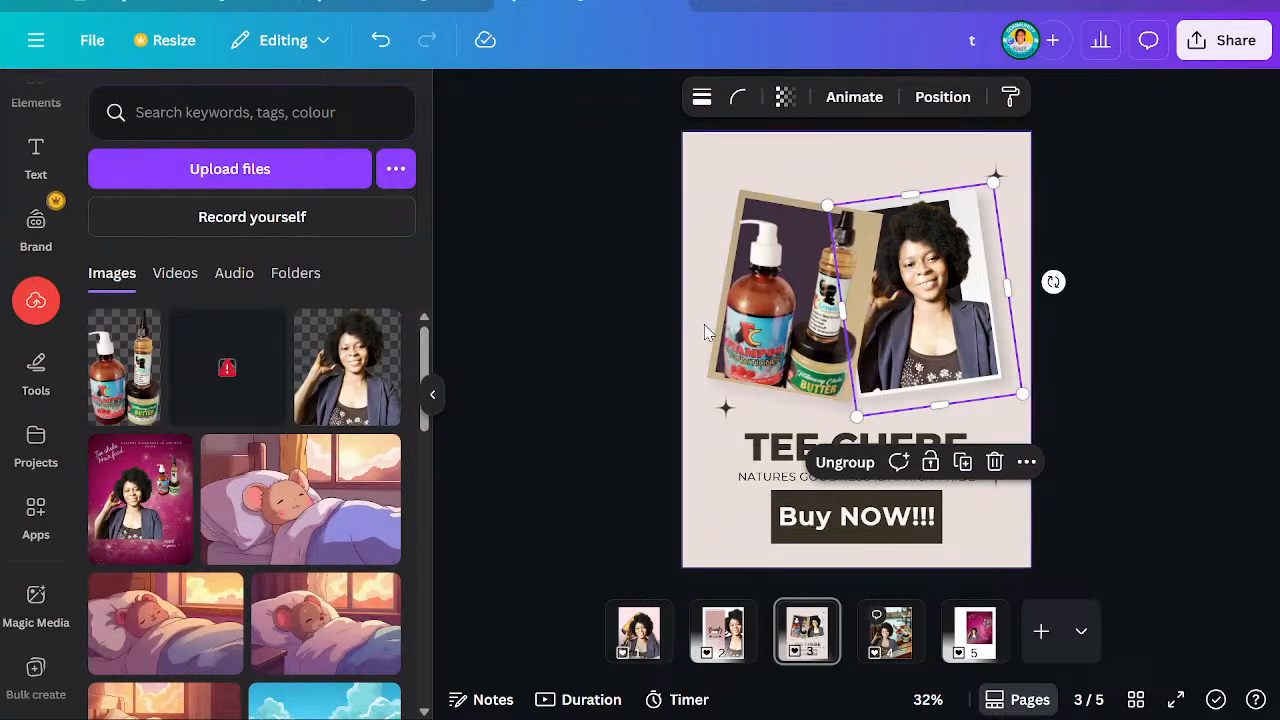
{"action": "left_click", "coordinate": [838, 466]}
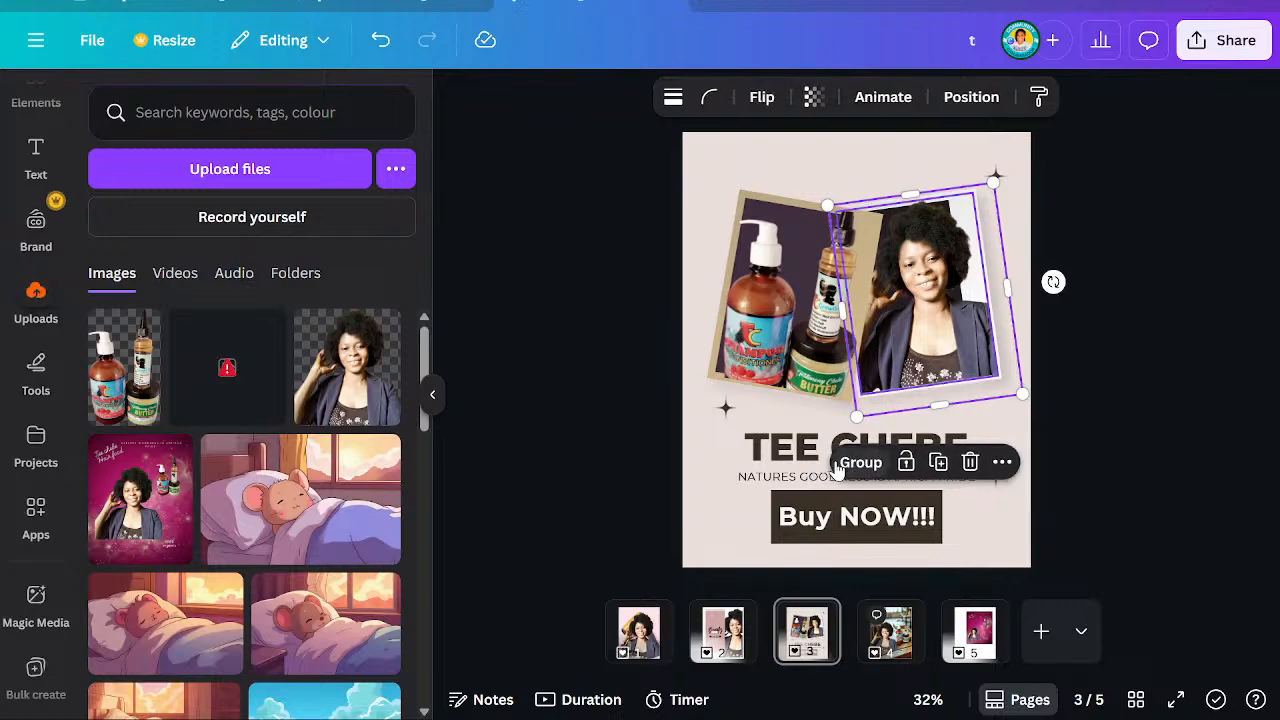
{"action": "left_click", "coordinate": [960, 99]}
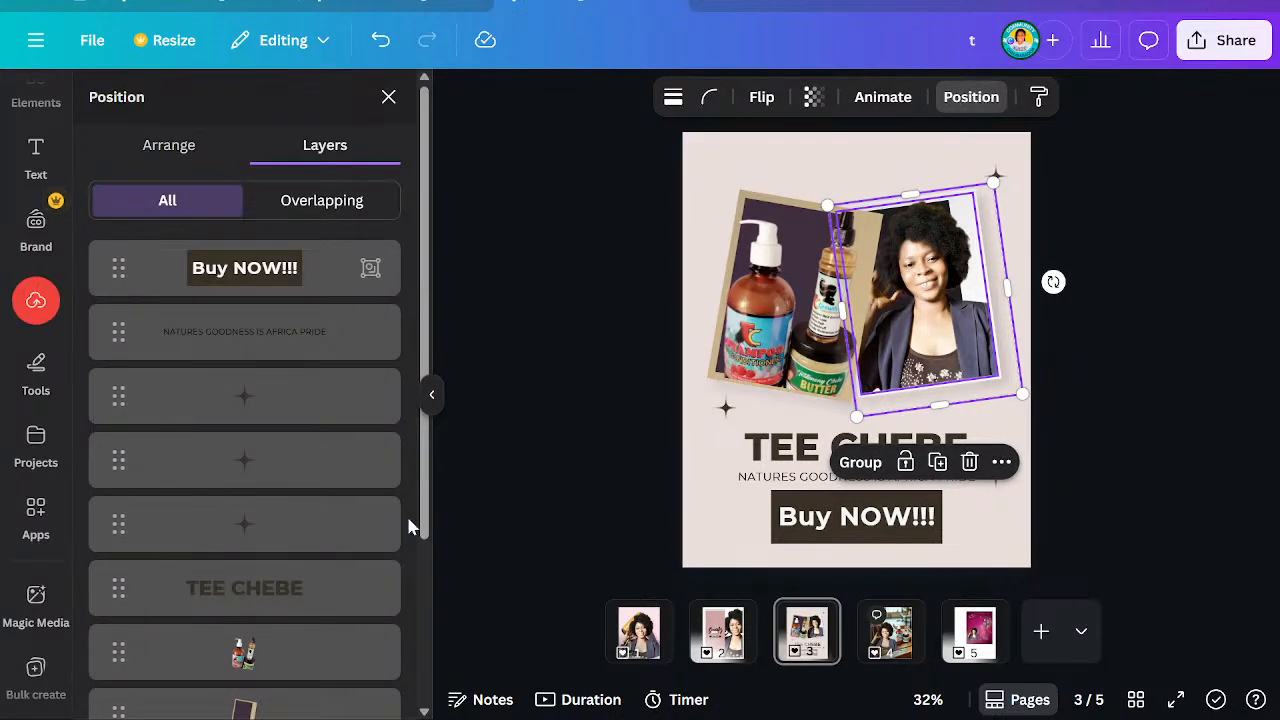
{"action": "scroll", "coordinate": [336, 572], "scroll_direction": "down", "scroll_amount": 3}
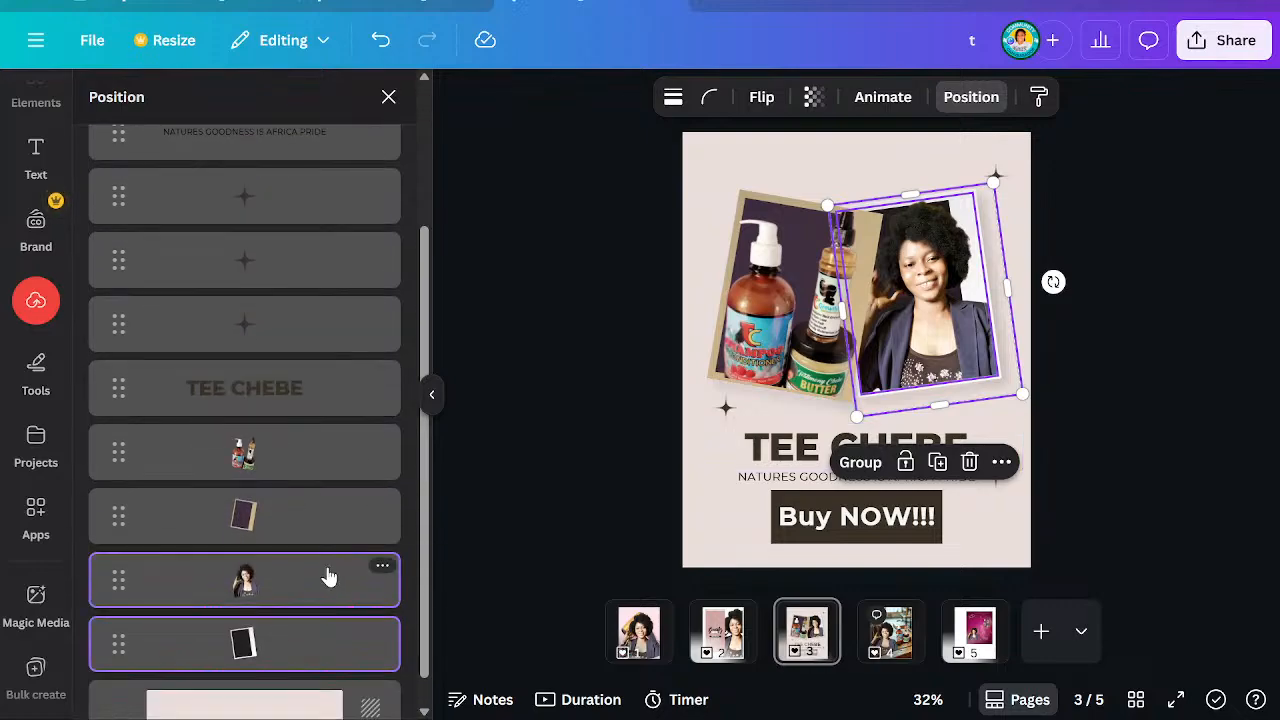
{"action": "left_click", "coordinate": [300, 650]}
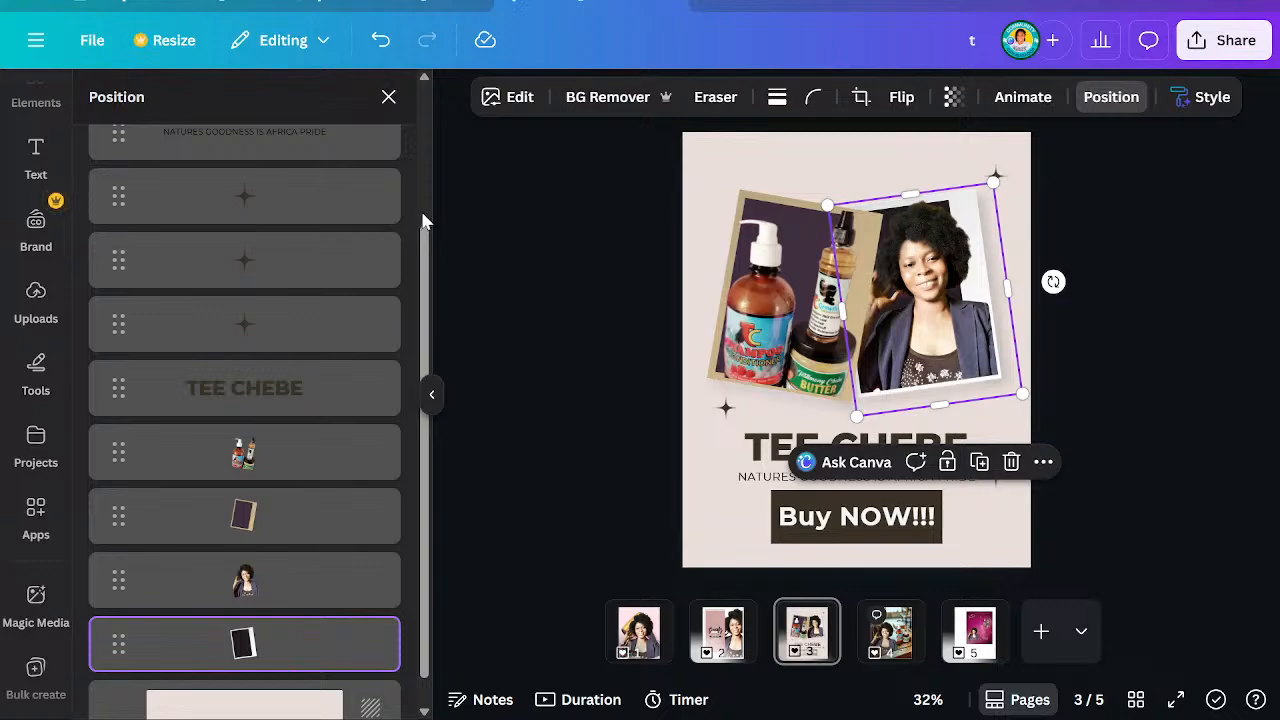
Ungroup the "Buy NOW!!!" button's text and rectangle, and undo the ungrouping
{"action": "scroll", "coordinate": [423, 225], "scroll_direction": "up", "scroll_amount": 3}
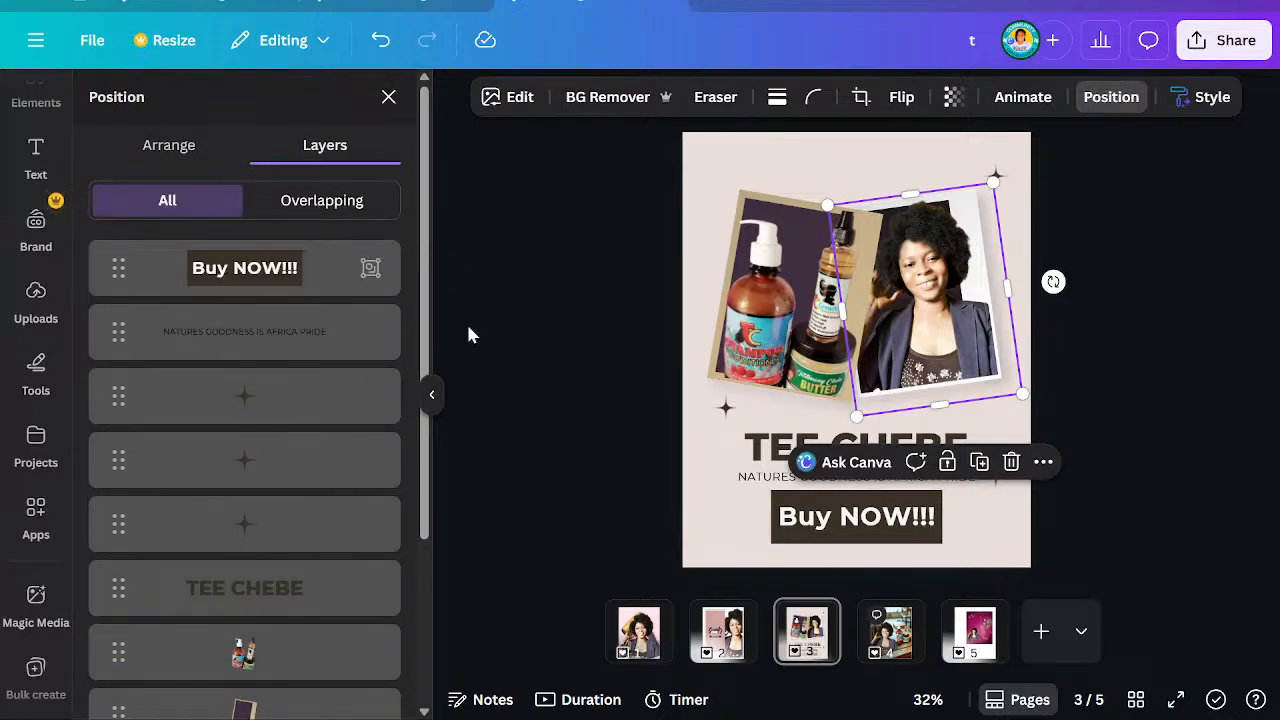
{"action": "left_click", "coordinate": [353, 291]}
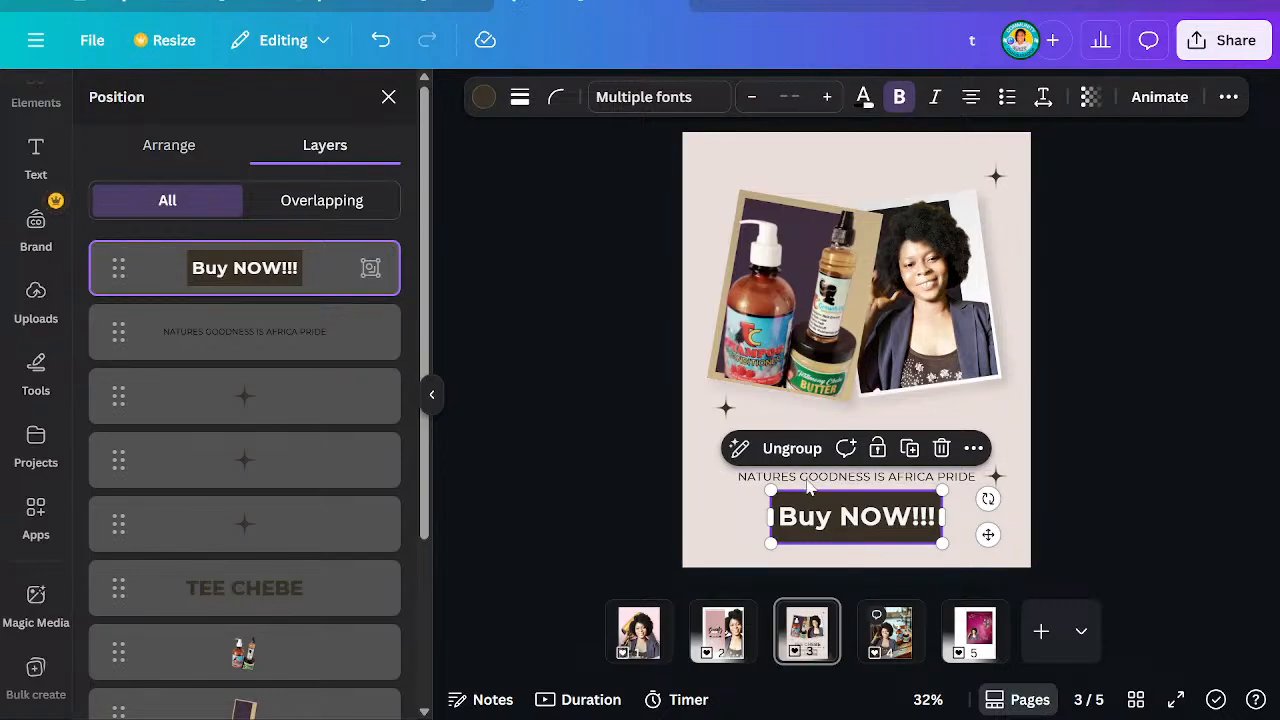
{"action": "left_click", "coordinate": [792, 449]}
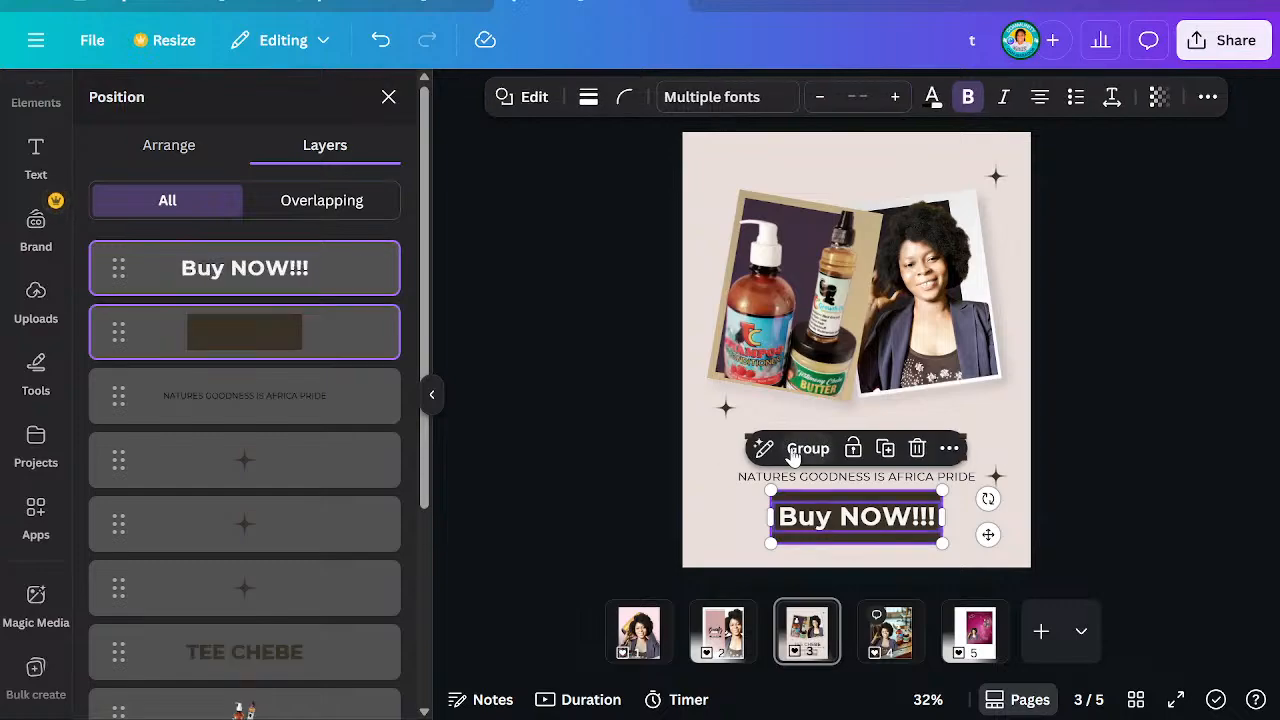
{"action": "mouse_move", "coordinate": [382, 328]}
{"action": "left_click", "coordinate": [381, 40]}
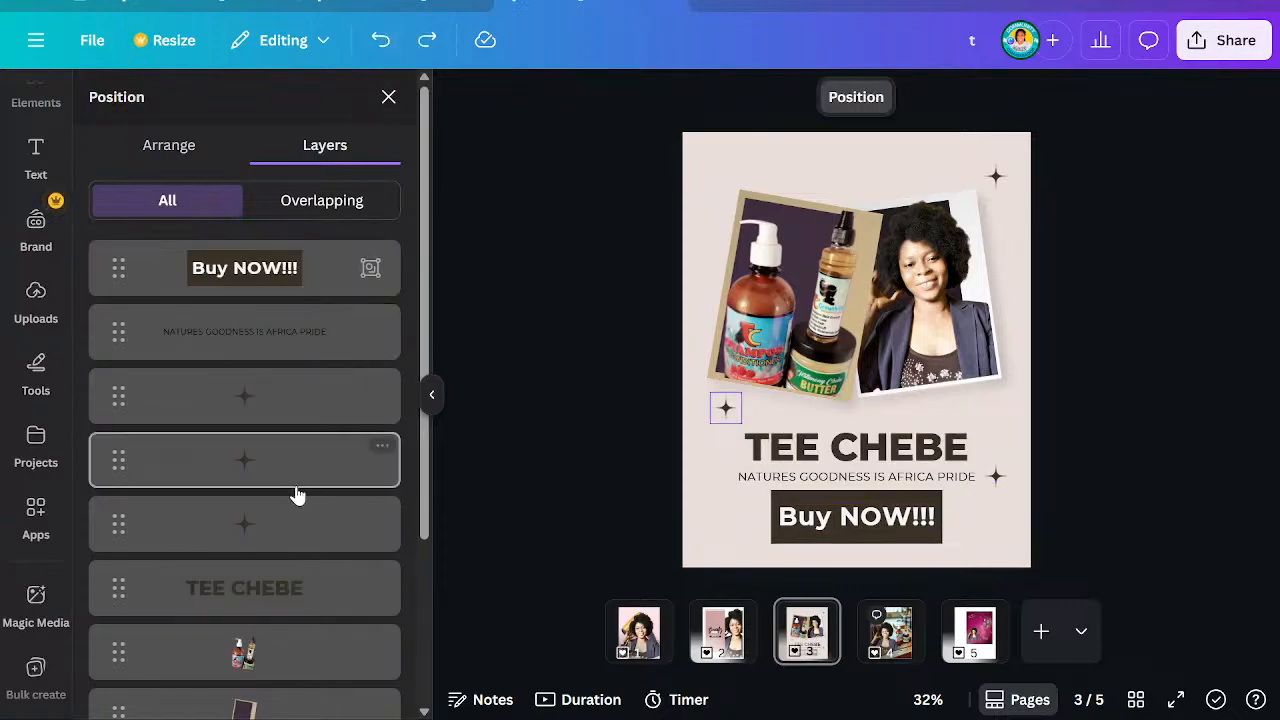
Apply the Sepia duotone effect to the frame layer behind the woman's photo
{"action": "scroll", "coordinate": [303, 471], "scroll_direction": "down", "scroll_amount": 2}
{"action": "scroll", "coordinate": [304, 484], "scroll_direction": "down", "scroll_amount": 1}
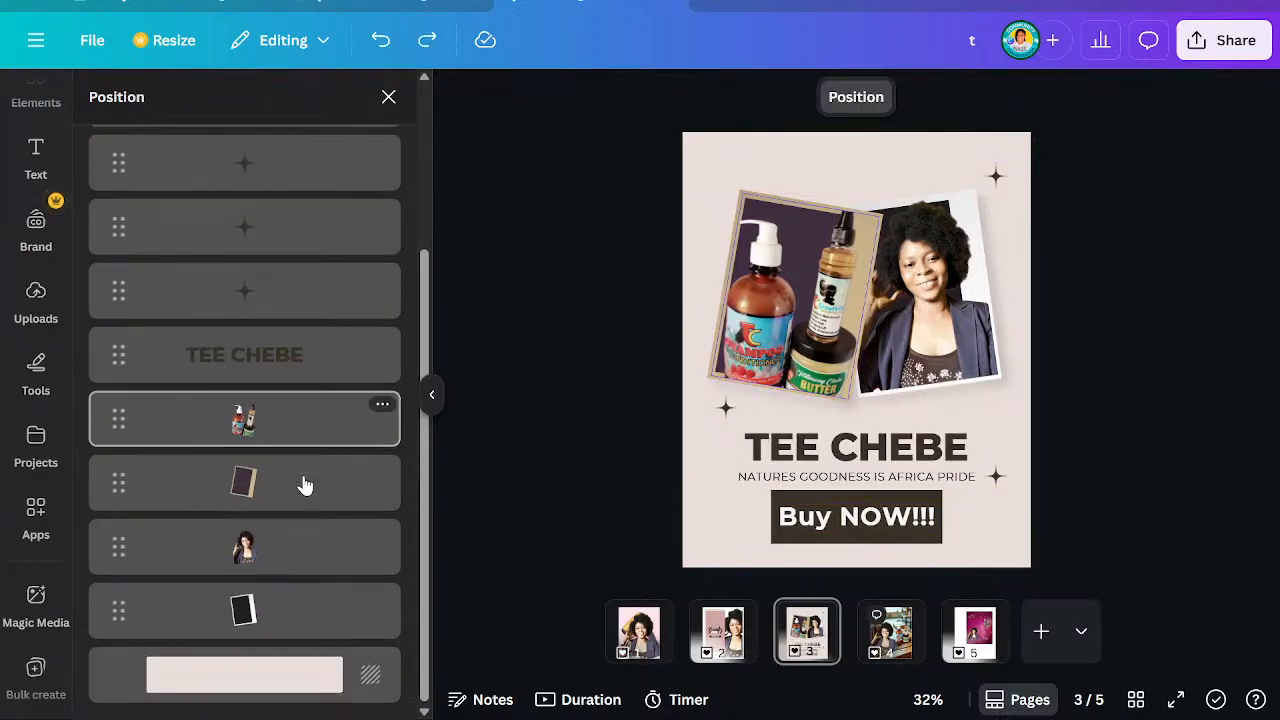
{"action": "left_click", "coordinate": [281, 616]}
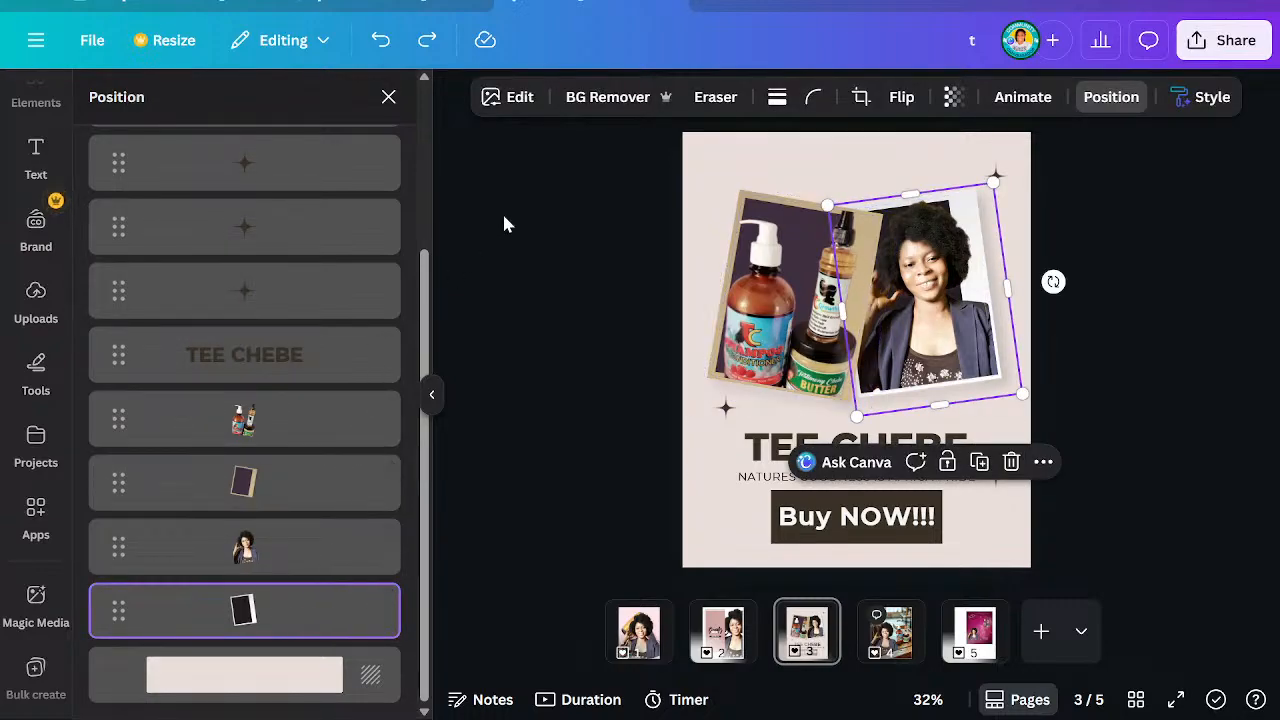
{"action": "left_click", "coordinate": [515, 106]}
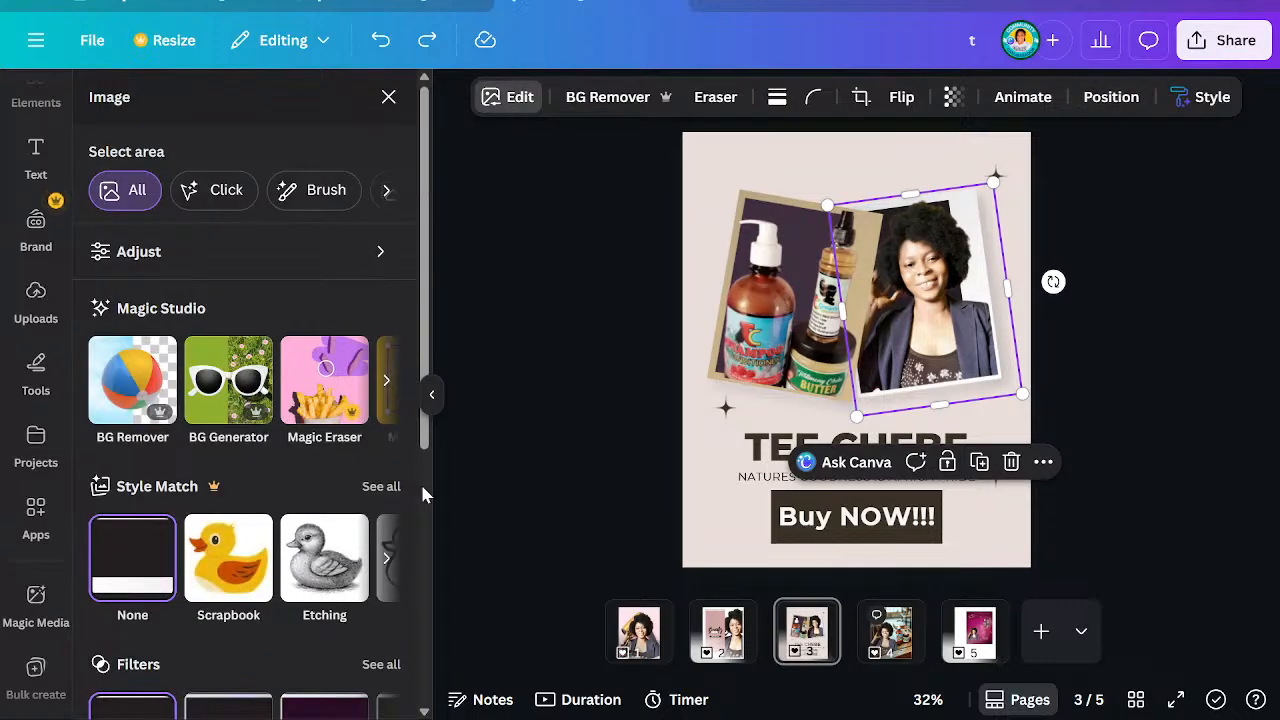
{"action": "scroll", "coordinate": [420, 481], "scroll_direction": "down", "scroll_amount": 5}
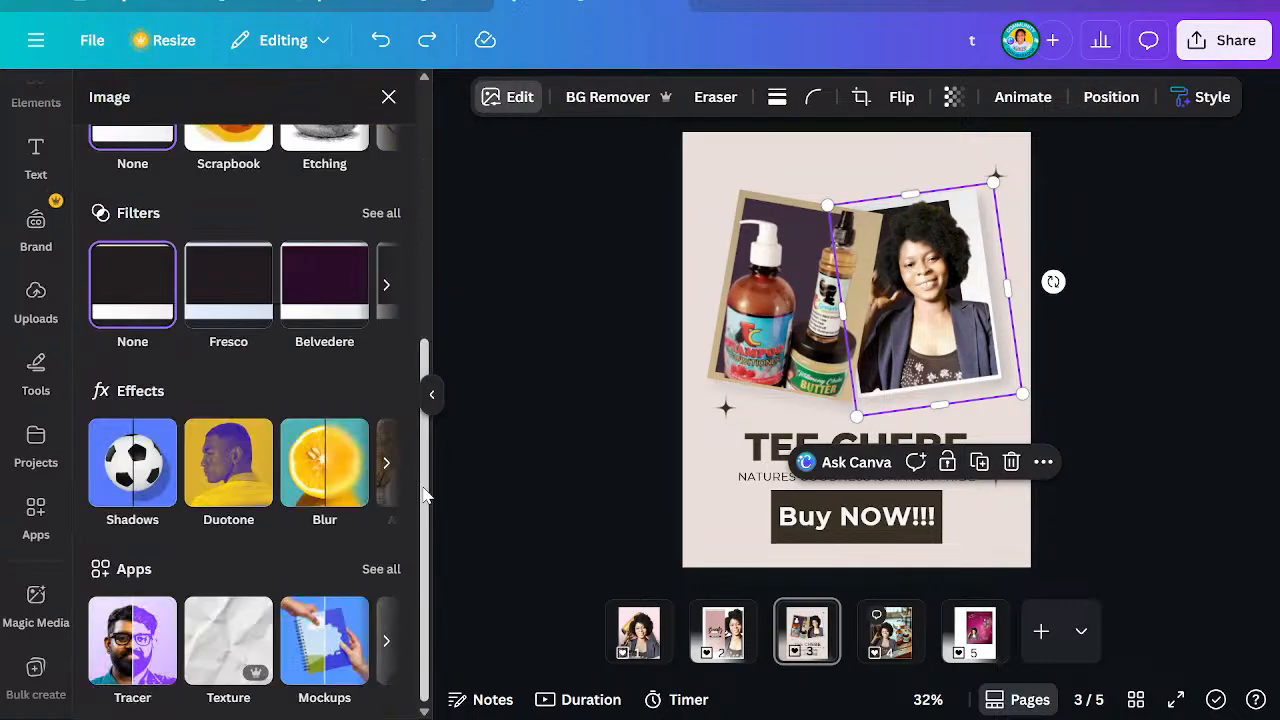
{"action": "left_click", "coordinate": [240, 478]}
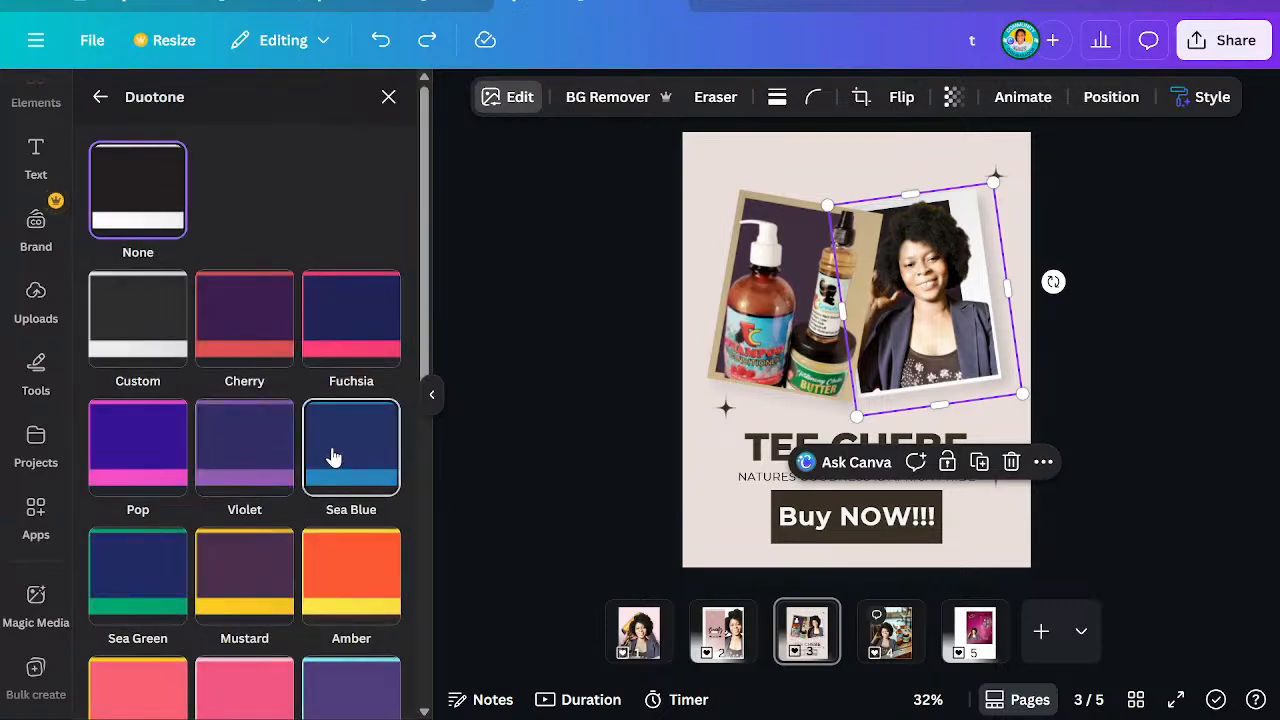
{"action": "scroll", "coordinate": [330, 470], "scroll_direction": "down", "scroll_amount": 2}
{"action": "scroll", "coordinate": [330, 480], "scroll_direction": "down", "scroll_amount": 2}
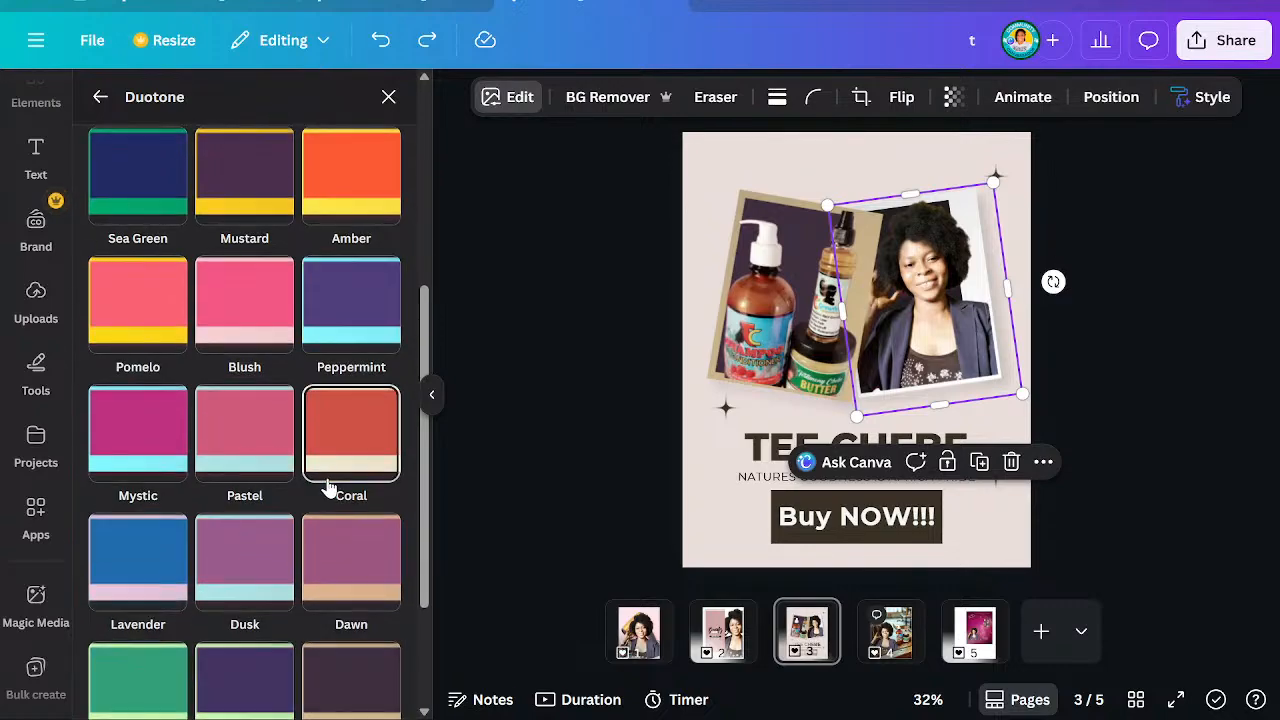
{"action": "scroll", "coordinate": [328, 487], "scroll_direction": "down", "scroll_amount": 1}
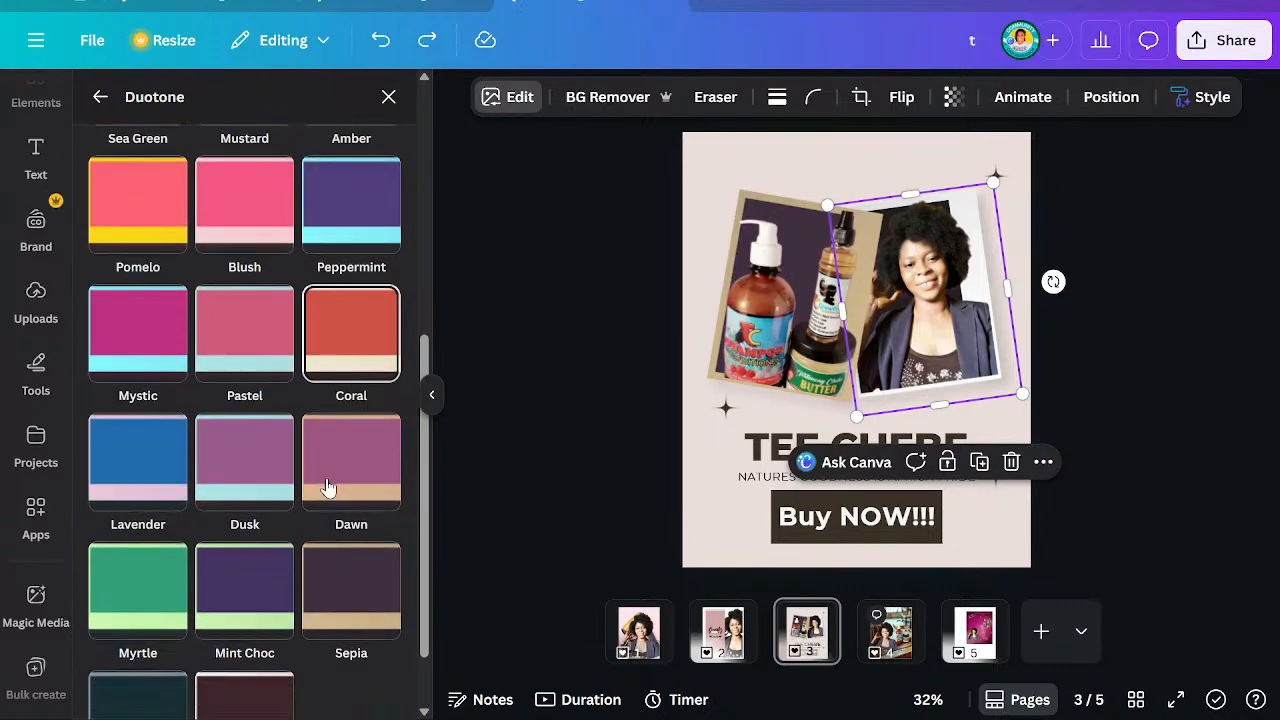
{"action": "left_click", "coordinate": [325, 574]}
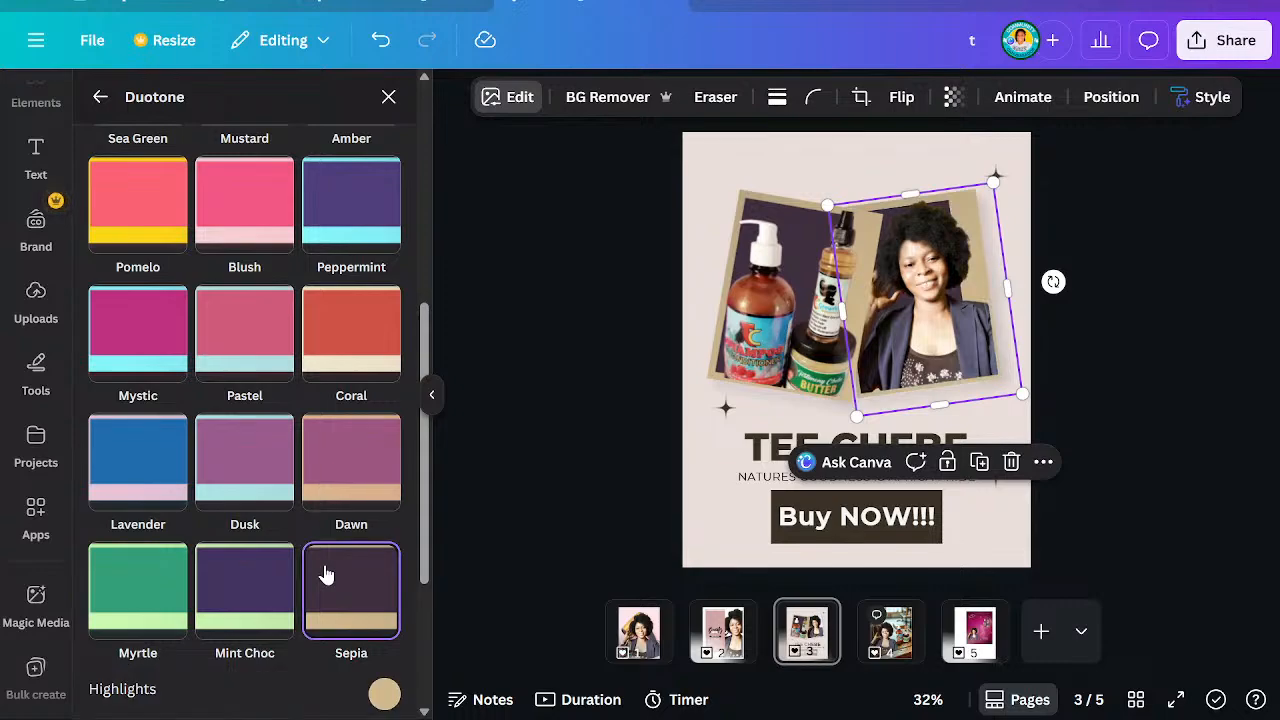
Set the duotone highlights colour of the woman's frame to #1B1B1B and copy the colour code
{"action": "scroll", "coordinate": [325, 570], "scroll_direction": "down", "scroll_amount": 3}
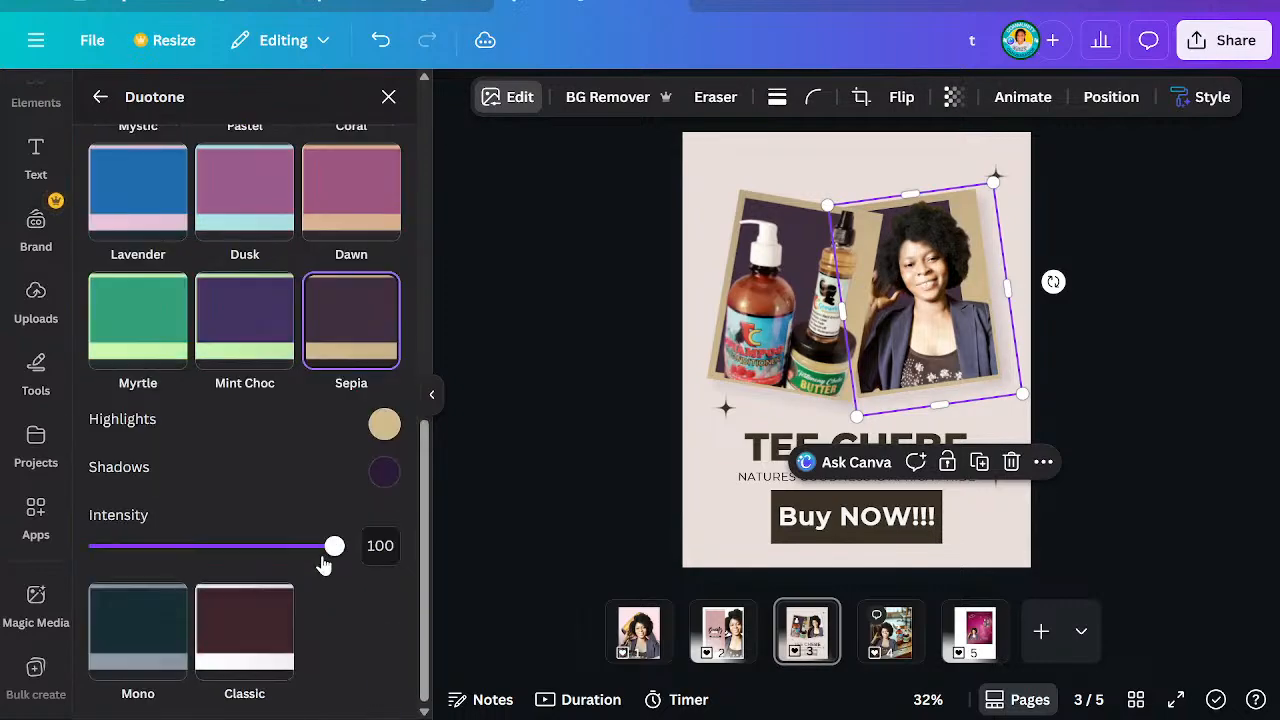
{"action": "left_click", "coordinate": [384, 425]}
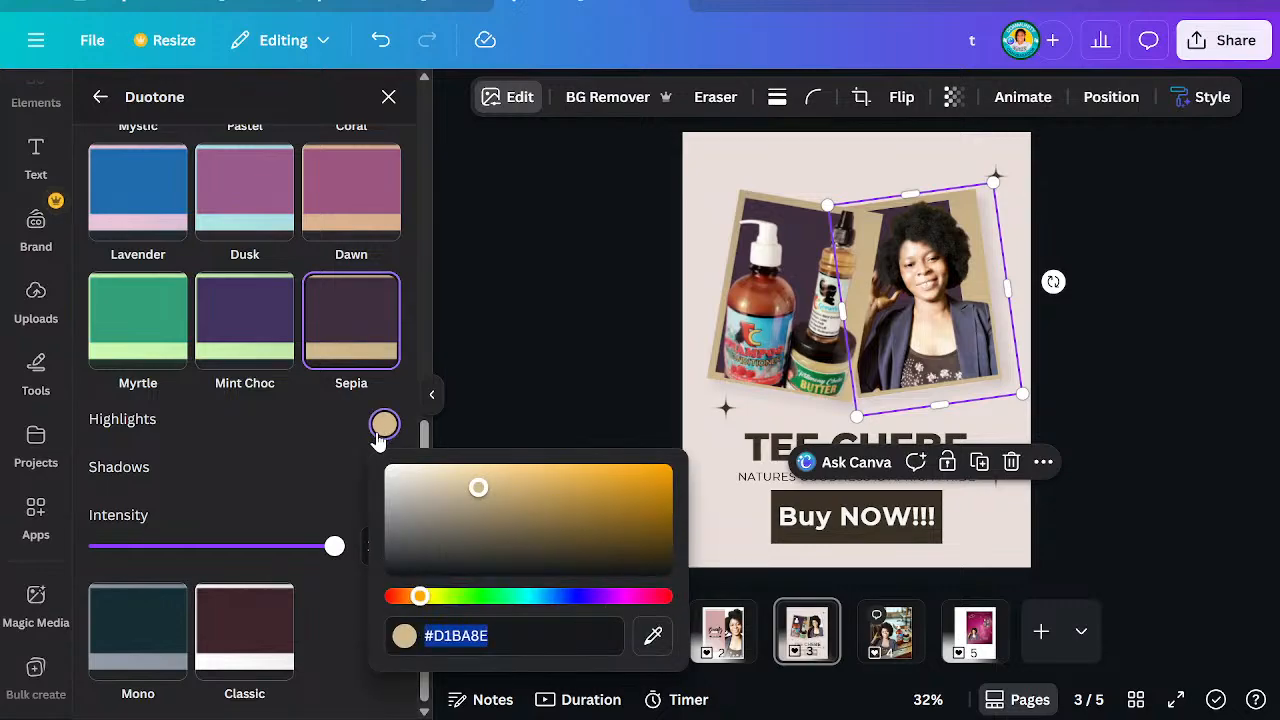
{"action": "left_click", "coordinate": [393, 560]}
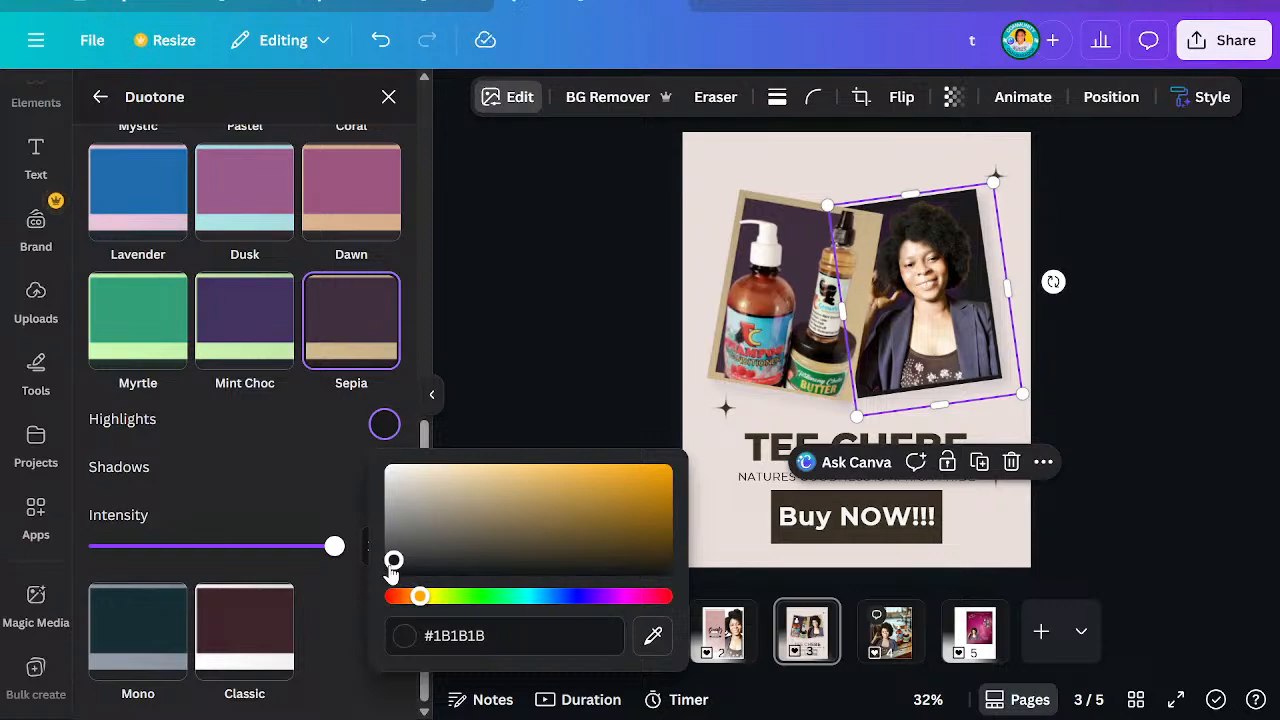
{"action": "left_click", "coordinate": [473, 640]}
{"action": "key", "text": "ctrl+c"}
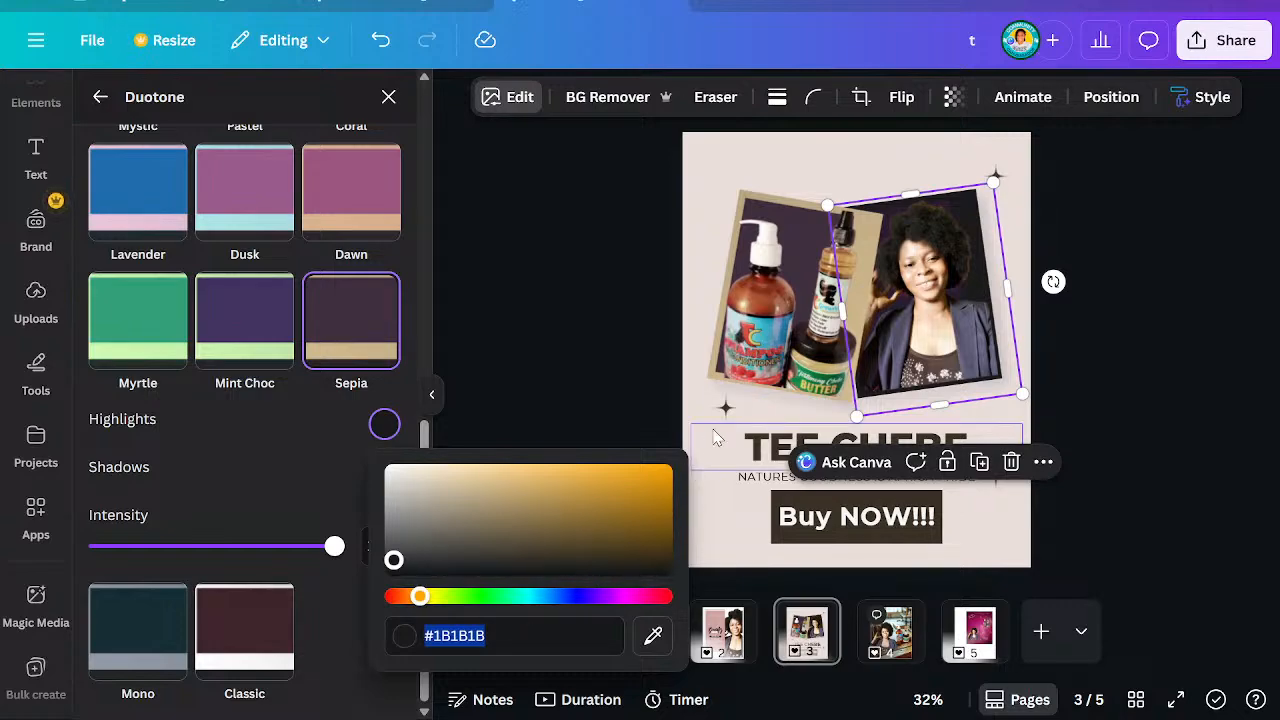
Paste #1B1B1B as the duotone highlights colour of the product photo's frame
{"action": "left_click", "coordinate": [710, 387]}
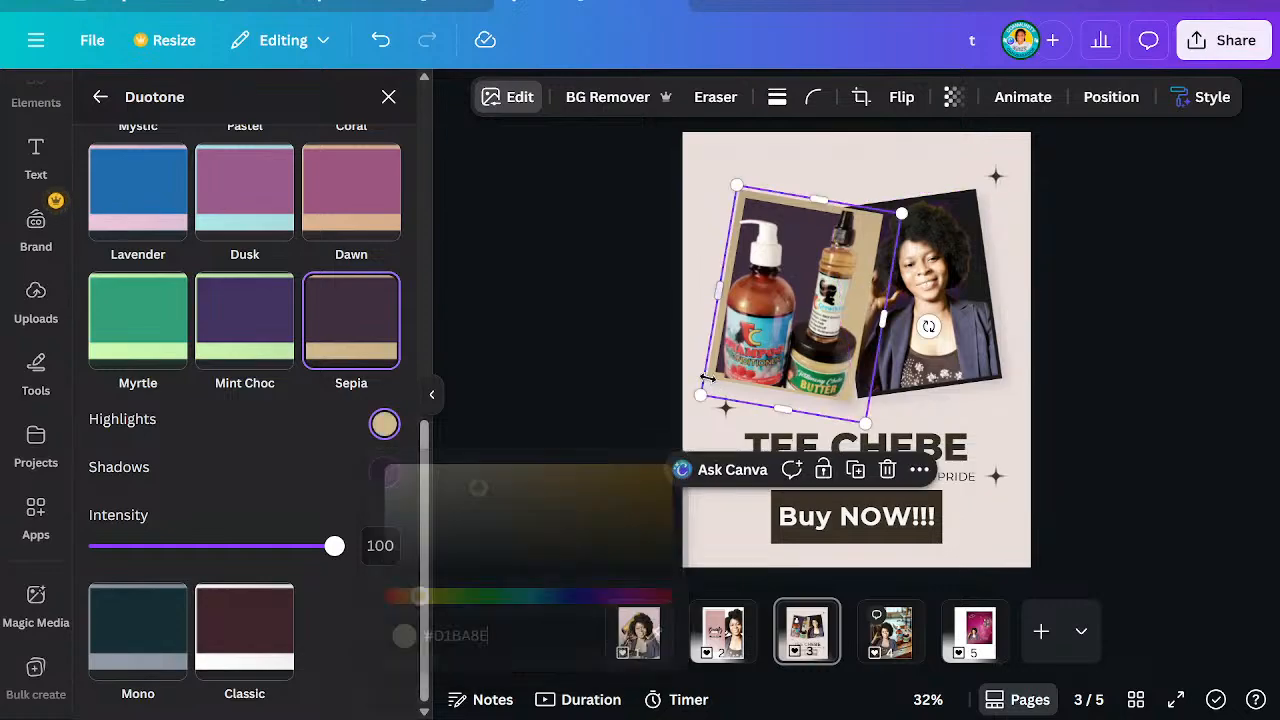
{"action": "left_click", "coordinate": [384, 424]}
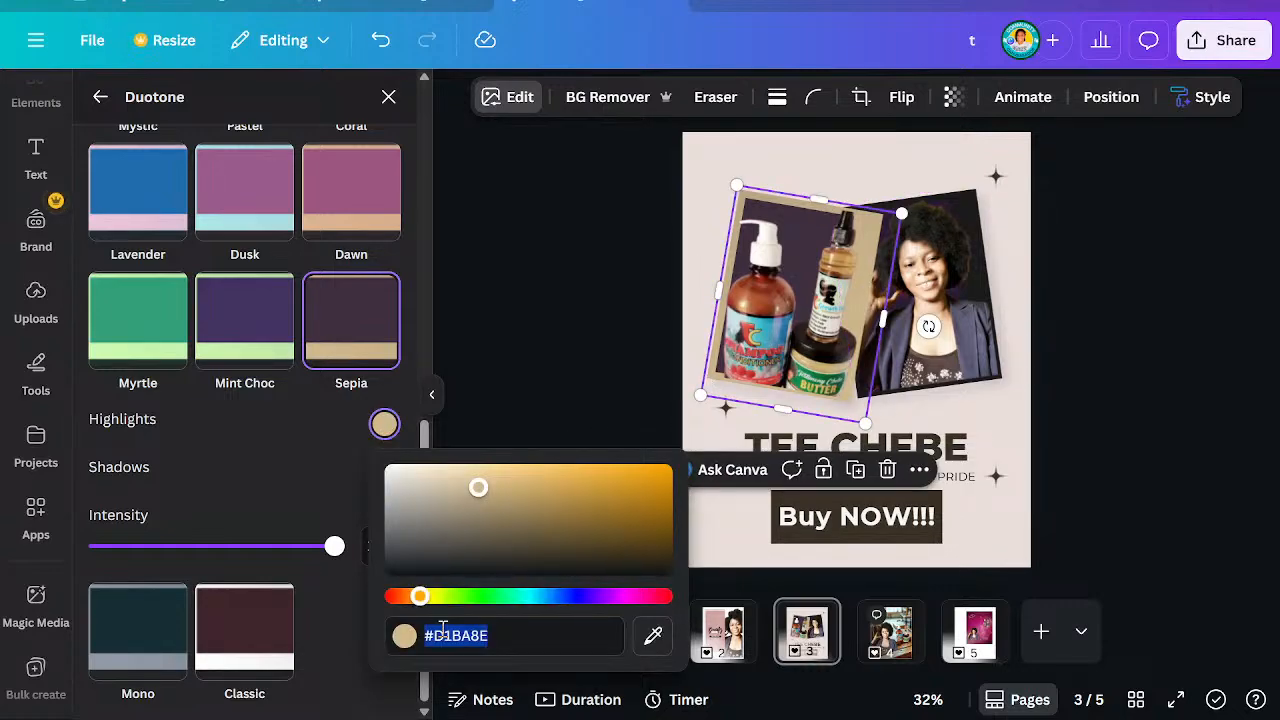
{"action": "key", "text": "ctrl+v"}
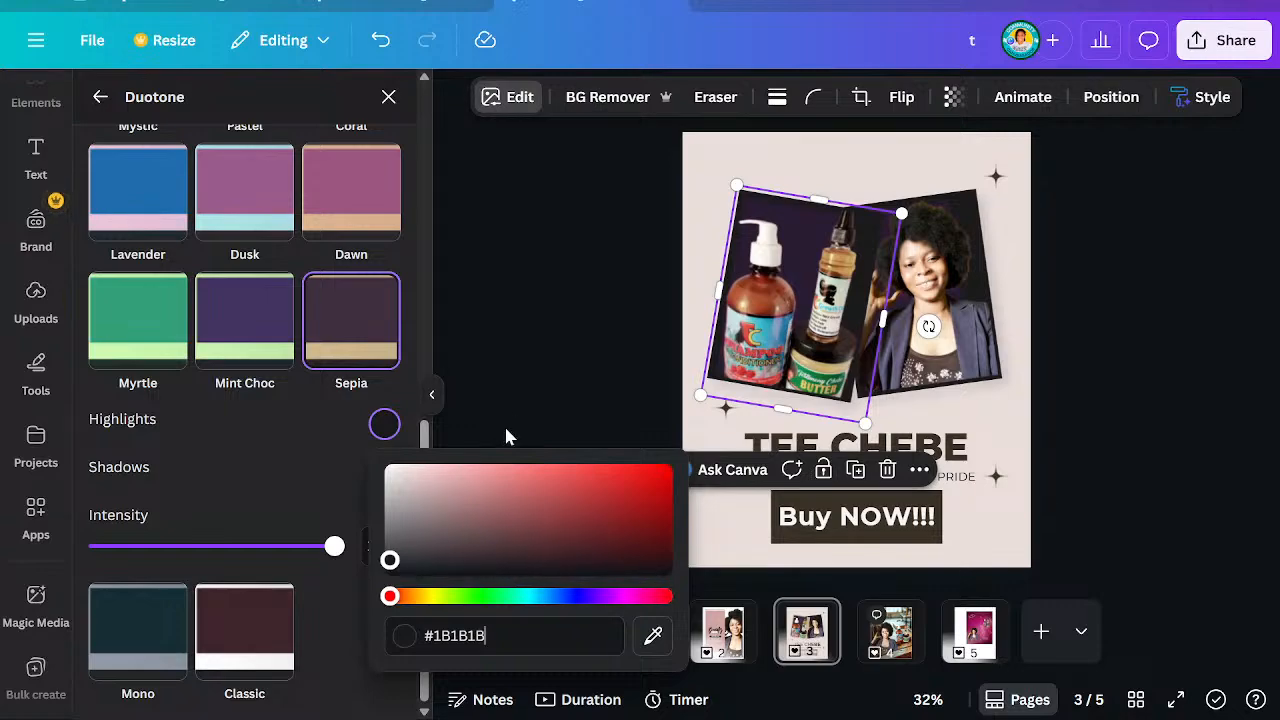
Move the product photo's frame layer beneath the woman's photo so her hand is not covered, and deselect it
{"action": "left_click", "coordinate": [1108, 100]}
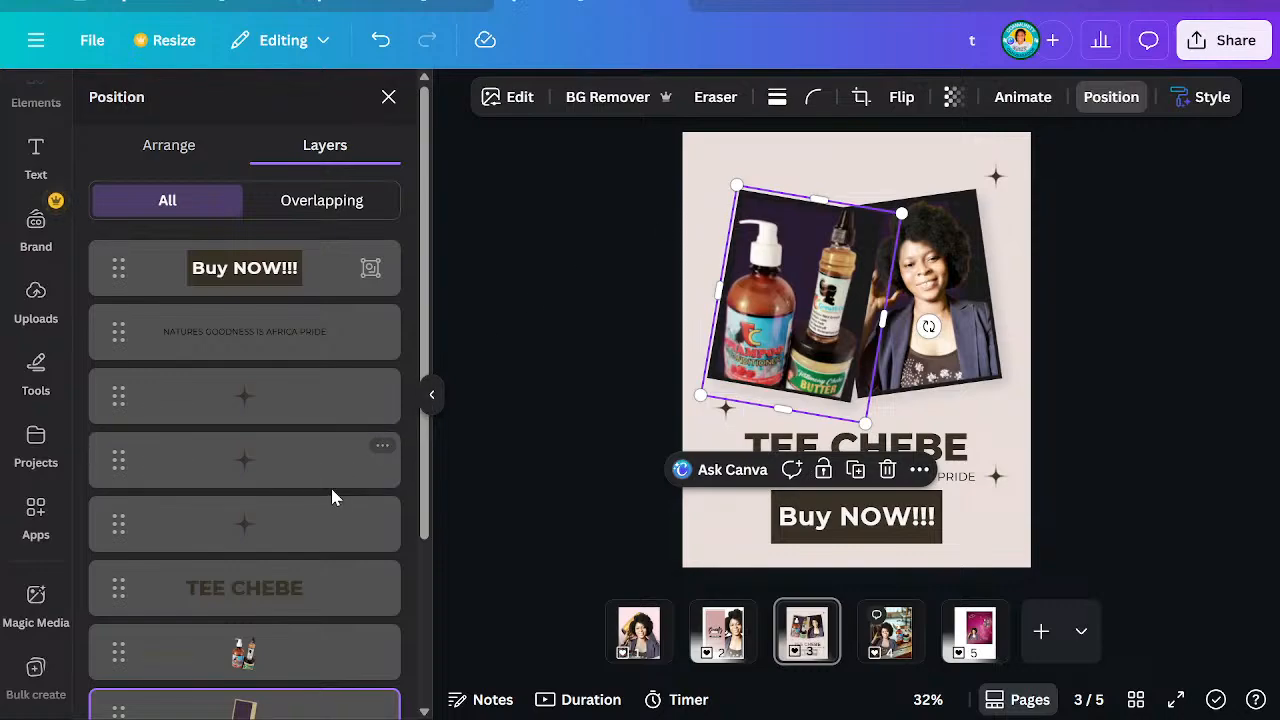
{"action": "scroll", "coordinate": [330, 485], "scroll_direction": "down", "scroll_amount": 3}
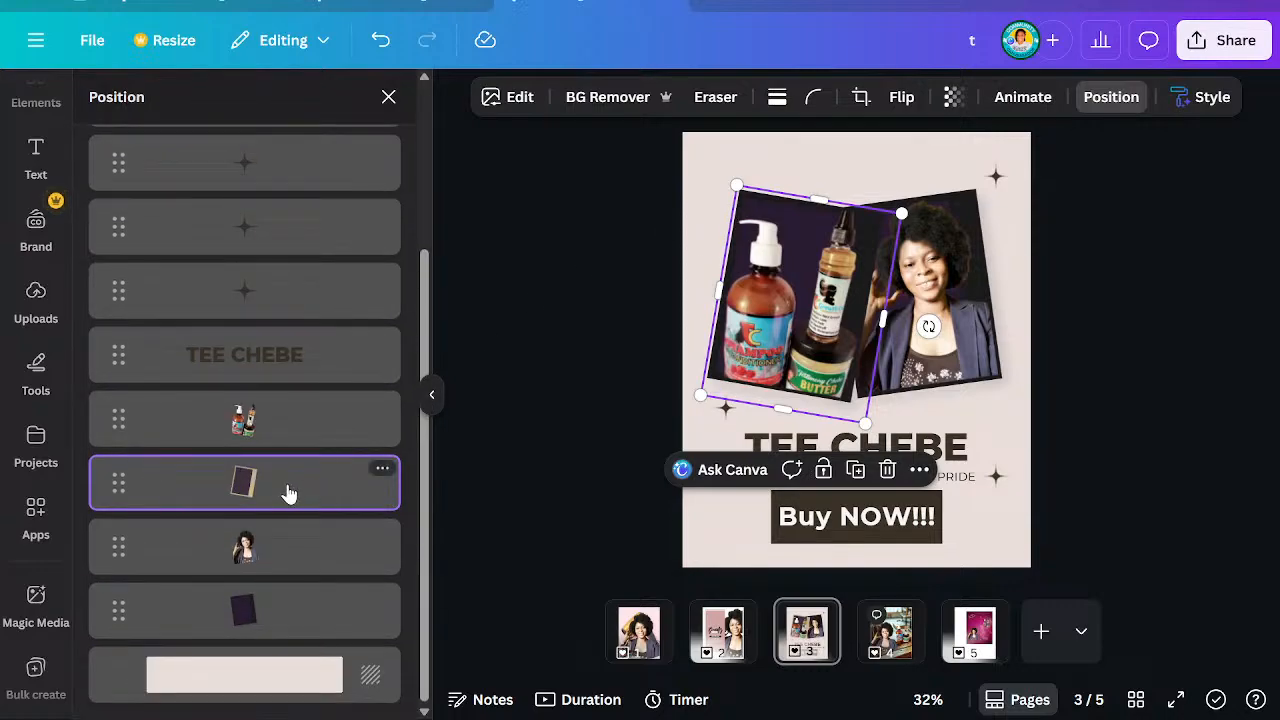
{"action": "left_click_drag", "start_coordinate": [299, 489], "coordinate": [286, 580]}
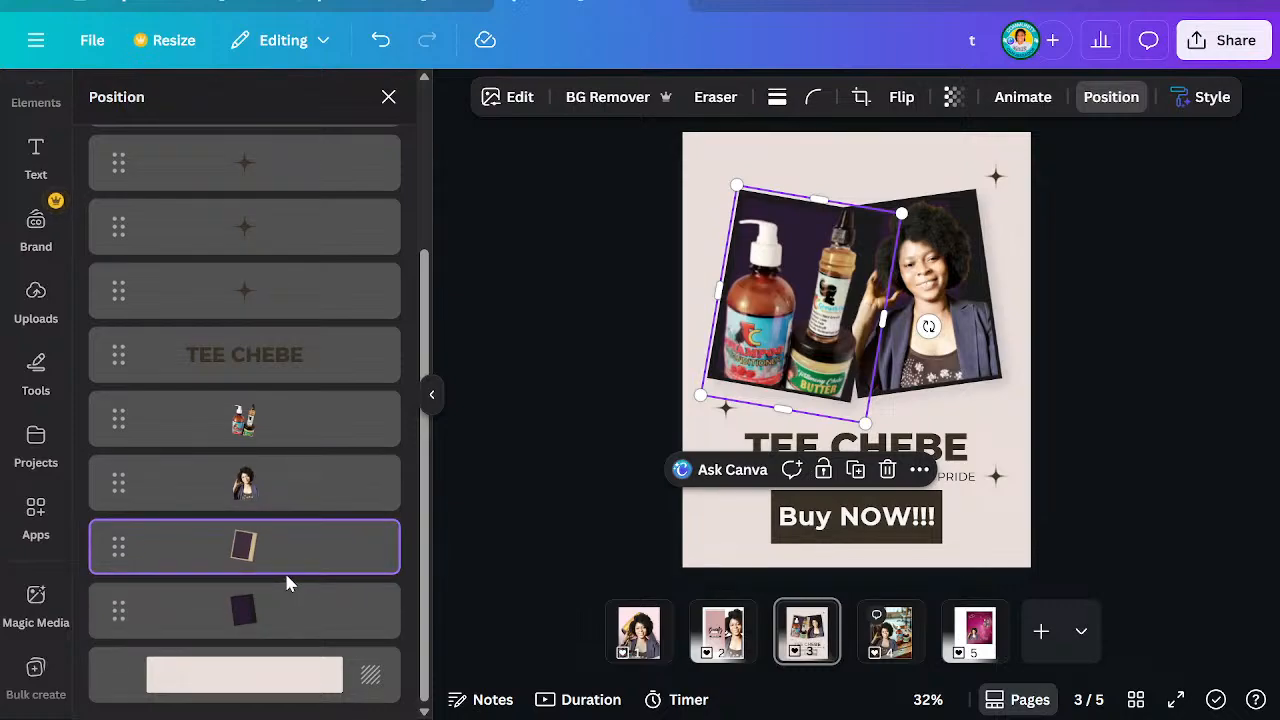
{"action": "left_click", "coordinate": [464, 514]}
{"action": "left_click", "coordinate": [463, 515]}
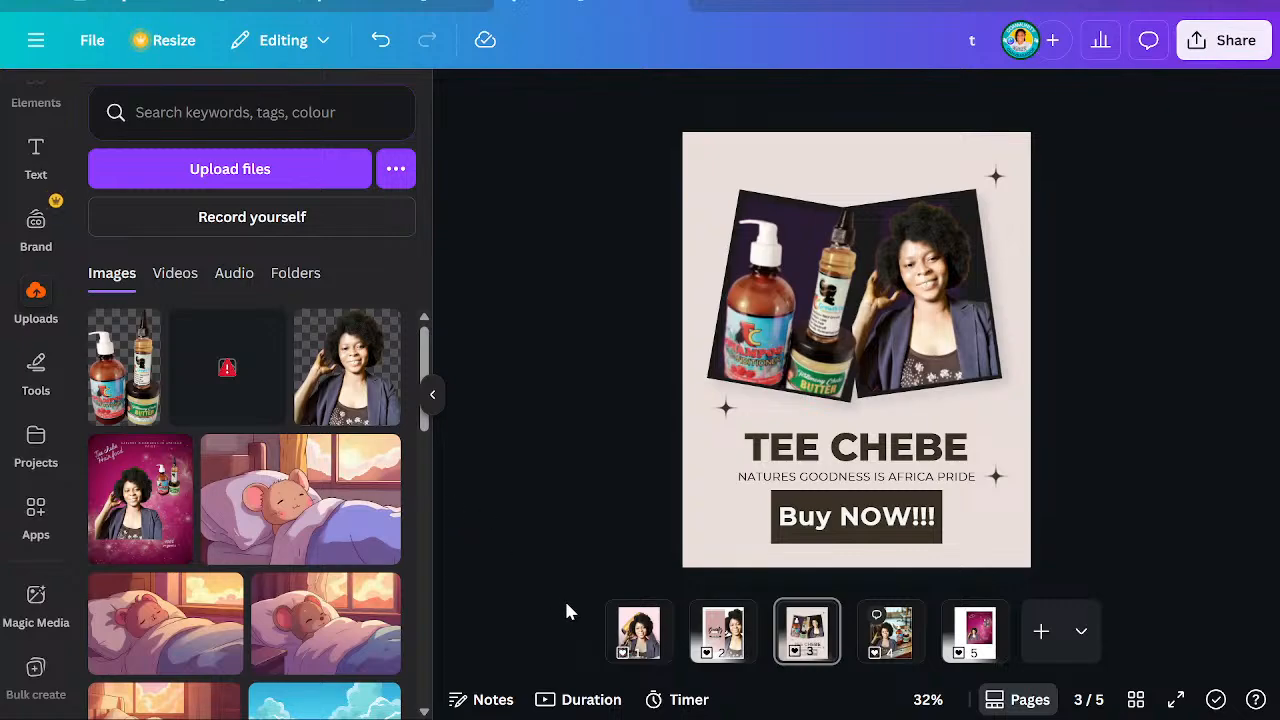
Delete the four other pages so only the TEE CHEBE "Buy NOW!!!" page is kept
{"action": "left_click", "coordinate": [640, 635]}
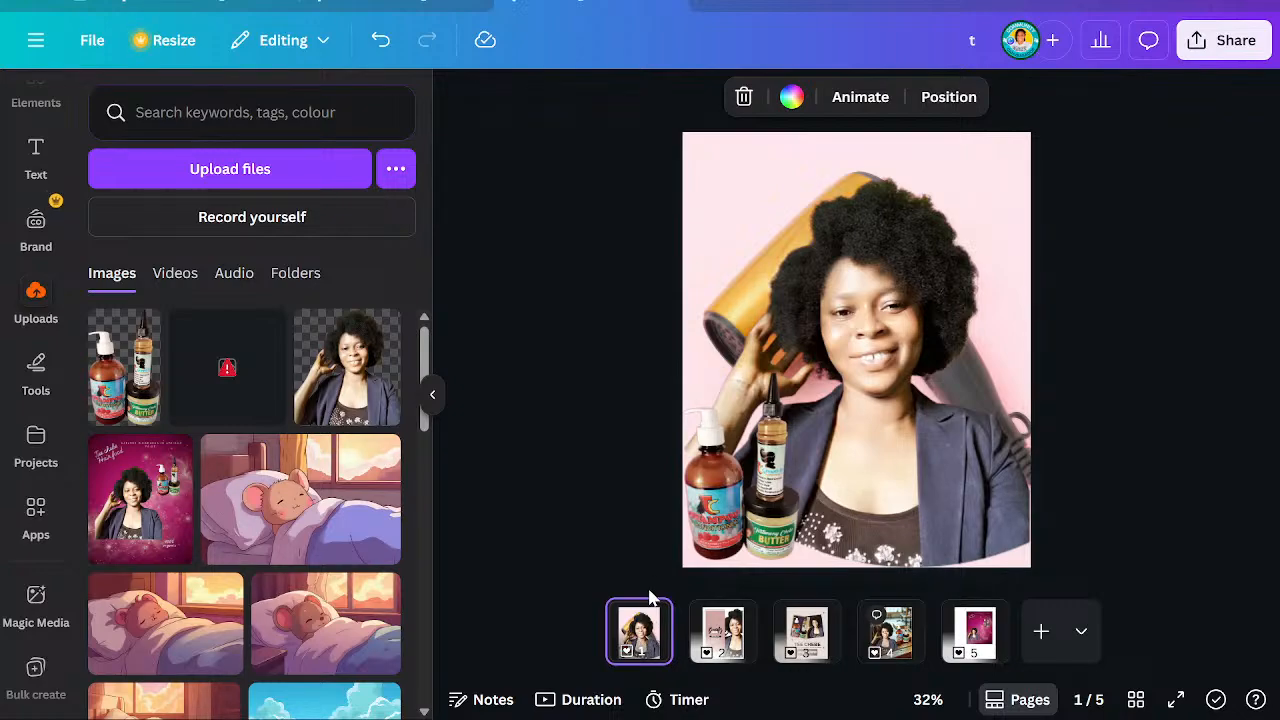
{"action": "key", "text": "Delete"}
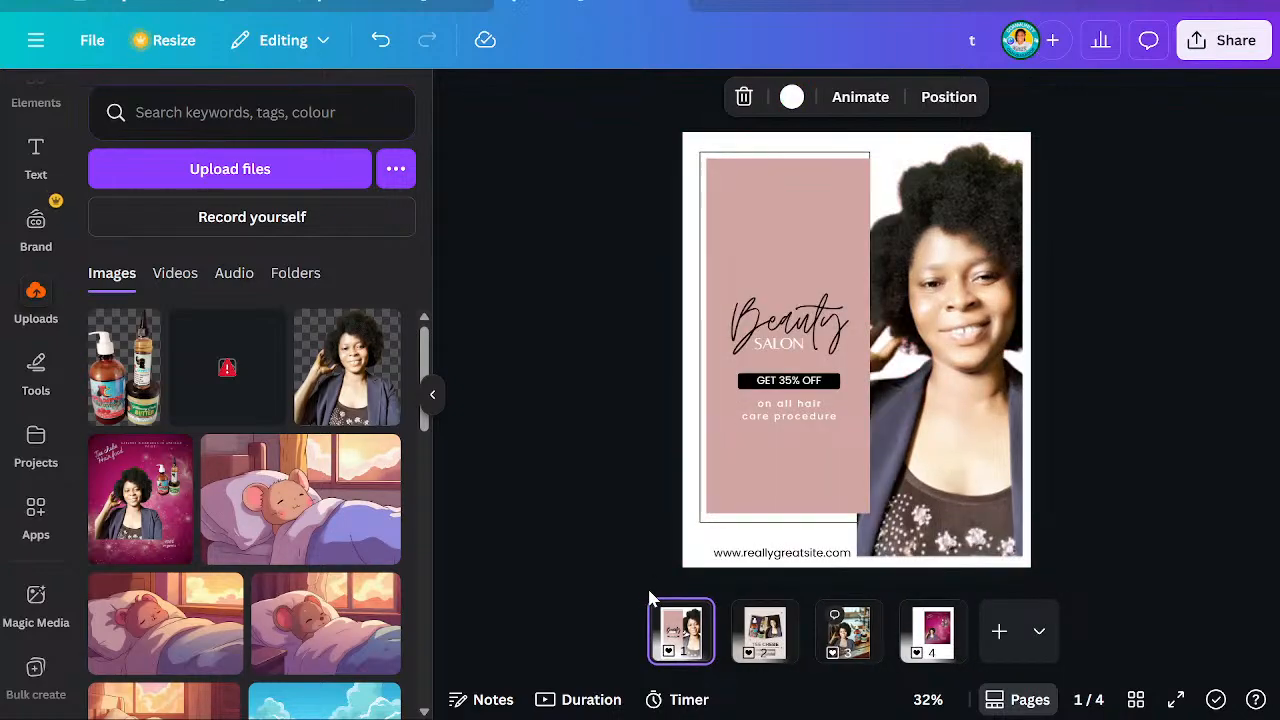
{"action": "key", "text": "Delete"}
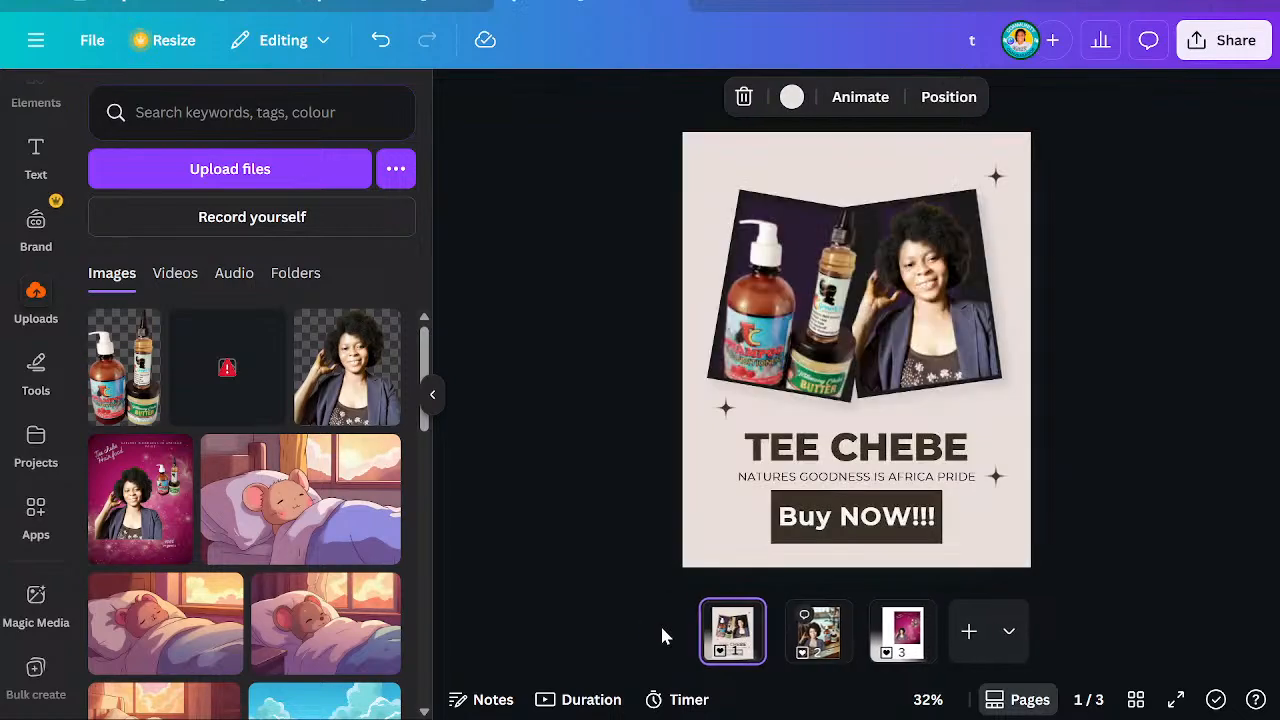
{"action": "right_click", "coordinate": [808, 623]}
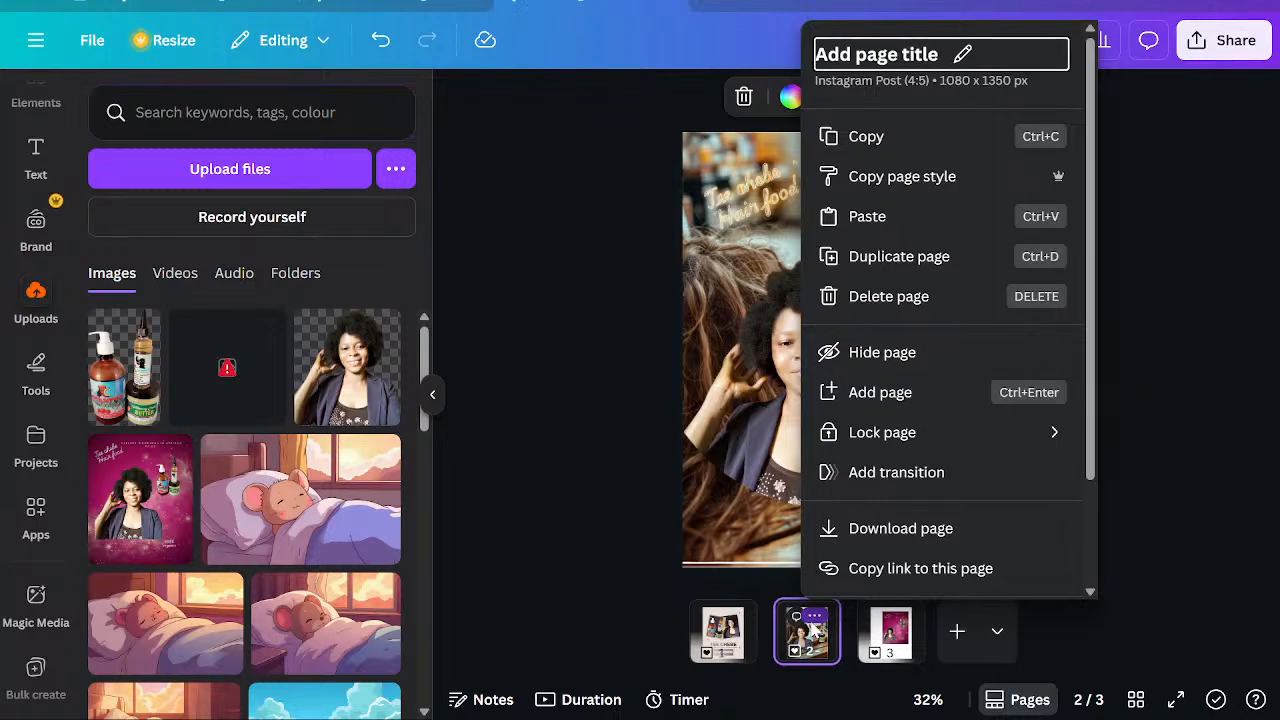
{"action": "left_click", "coordinate": [892, 298]}
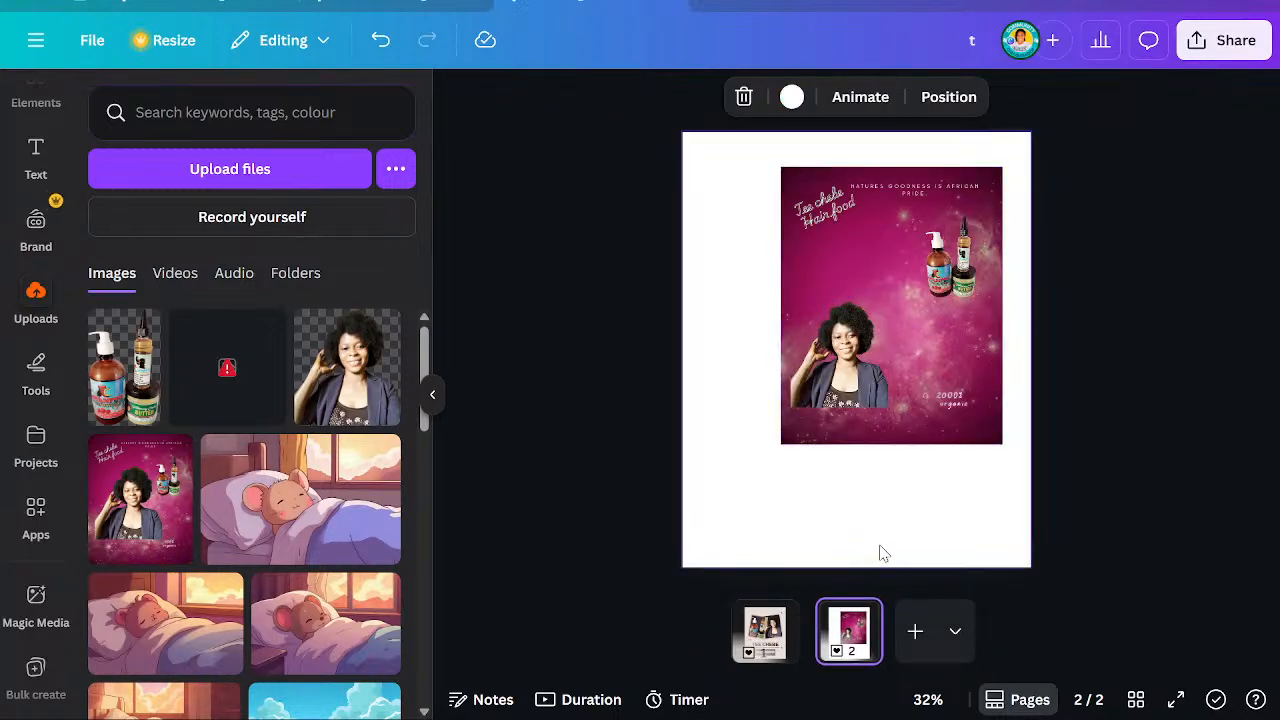
{"action": "key", "text": "Delete"}
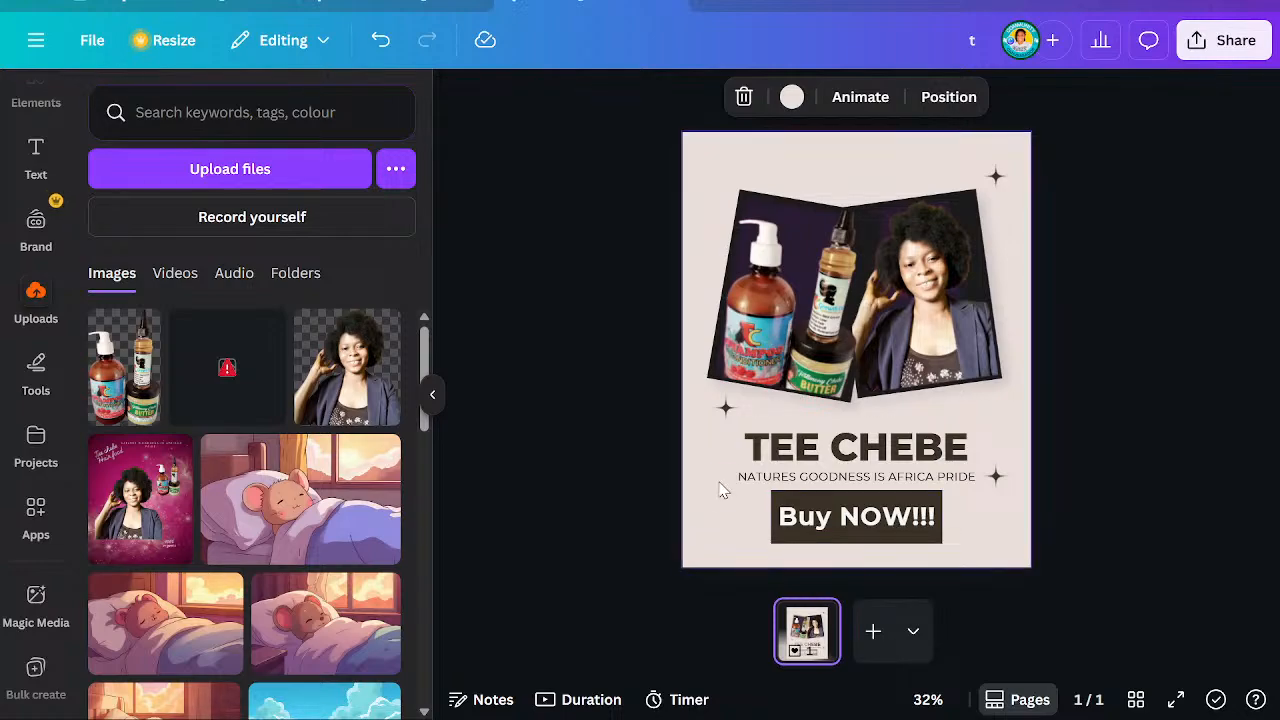
Set the design's sharing access to anyone with the link, keep the permission at Can edit, and copy the link
{"action": "left_click", "coordinate": [1217, 45]}
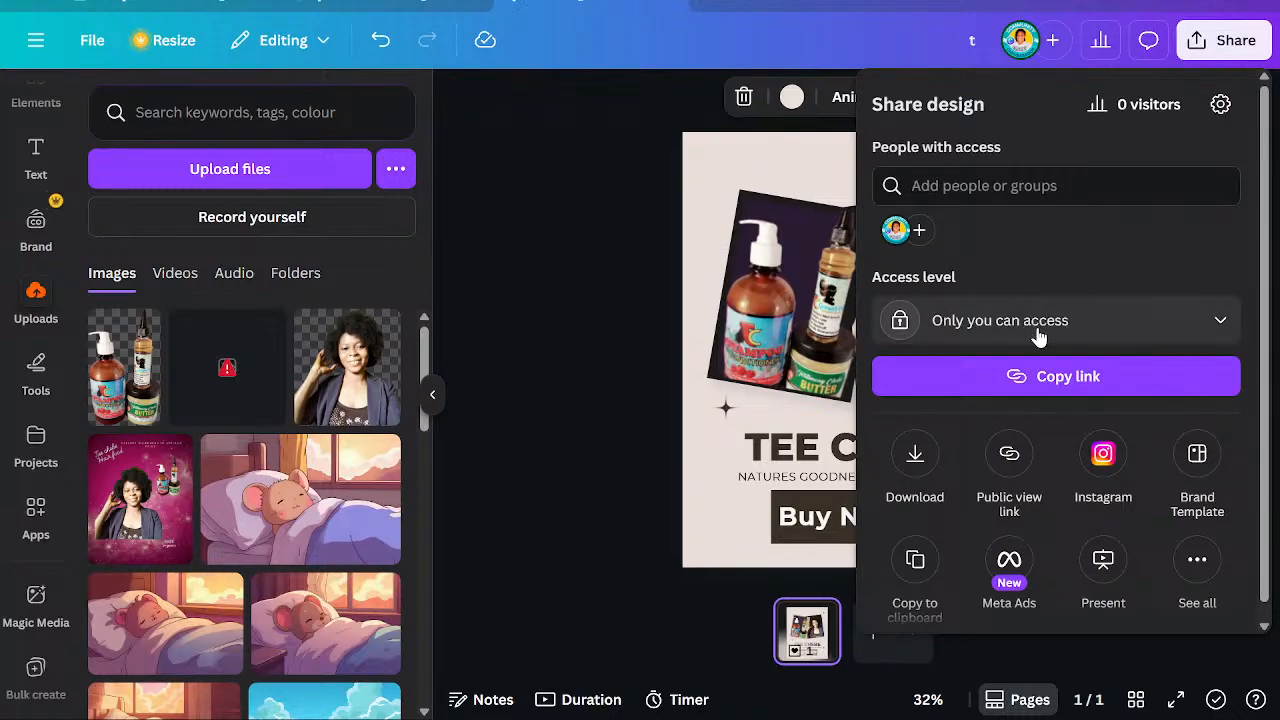
{"action": "left_click", "coordinate": [1221, 322]}
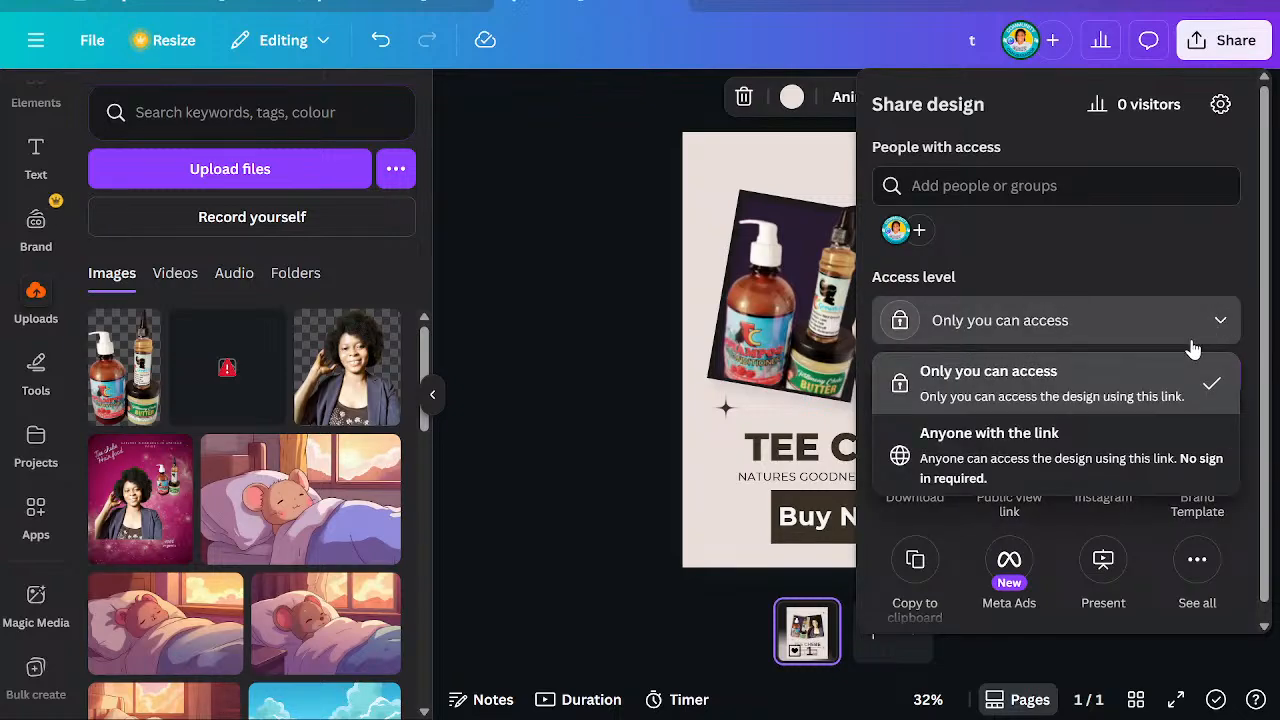
{"action": "left_click", "coordinate": [1066, 455]}
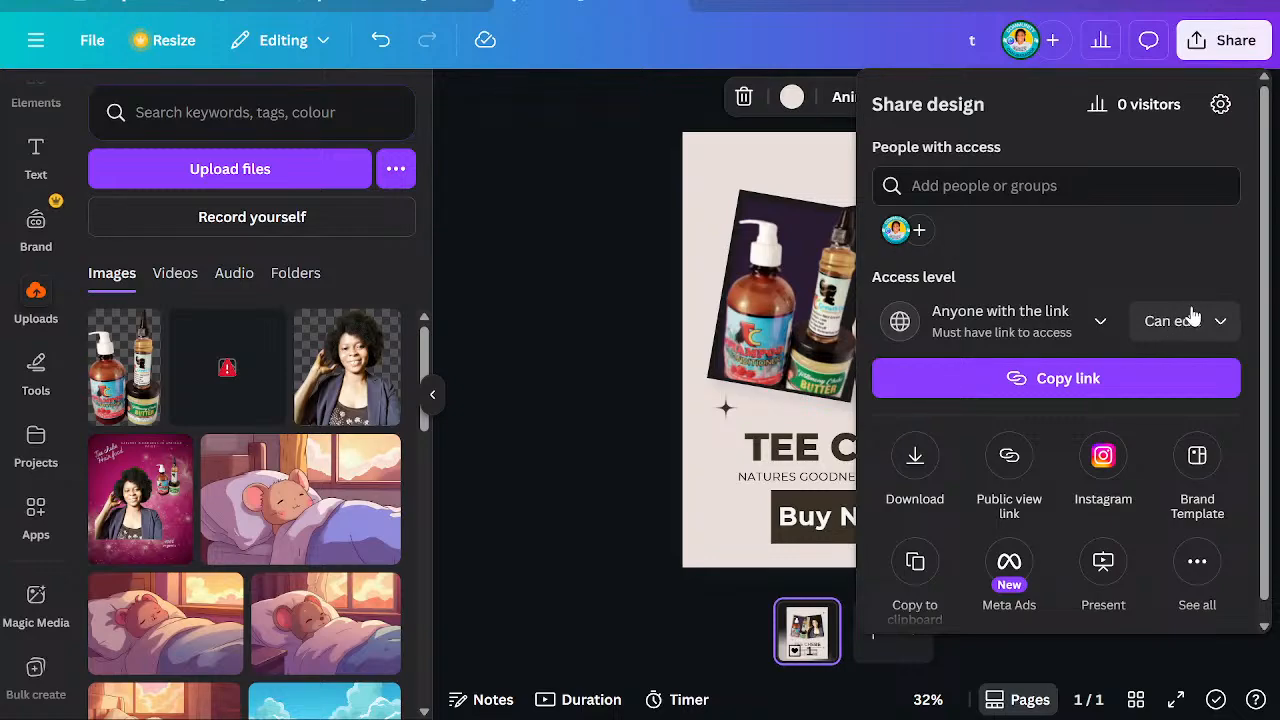
{"action": "left_click", "coordinate": [1221, 323]}
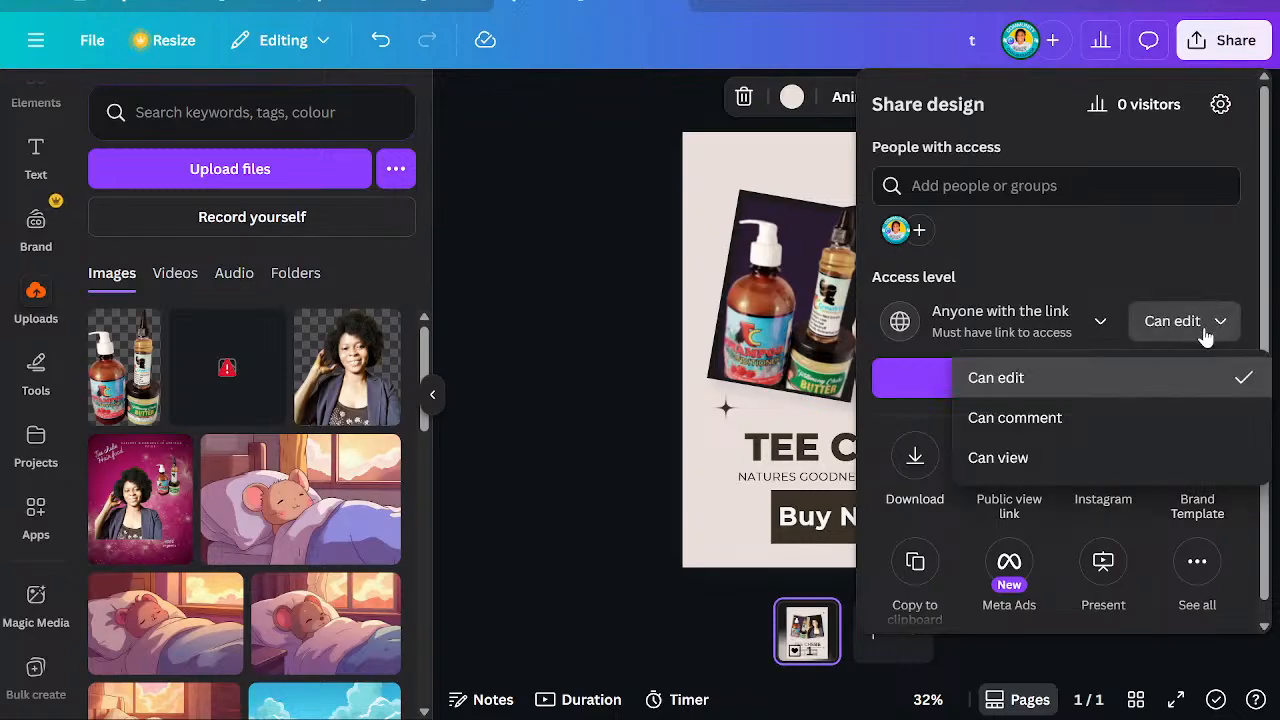
{"action": "left_click", "coordinate": [1088, 392]}
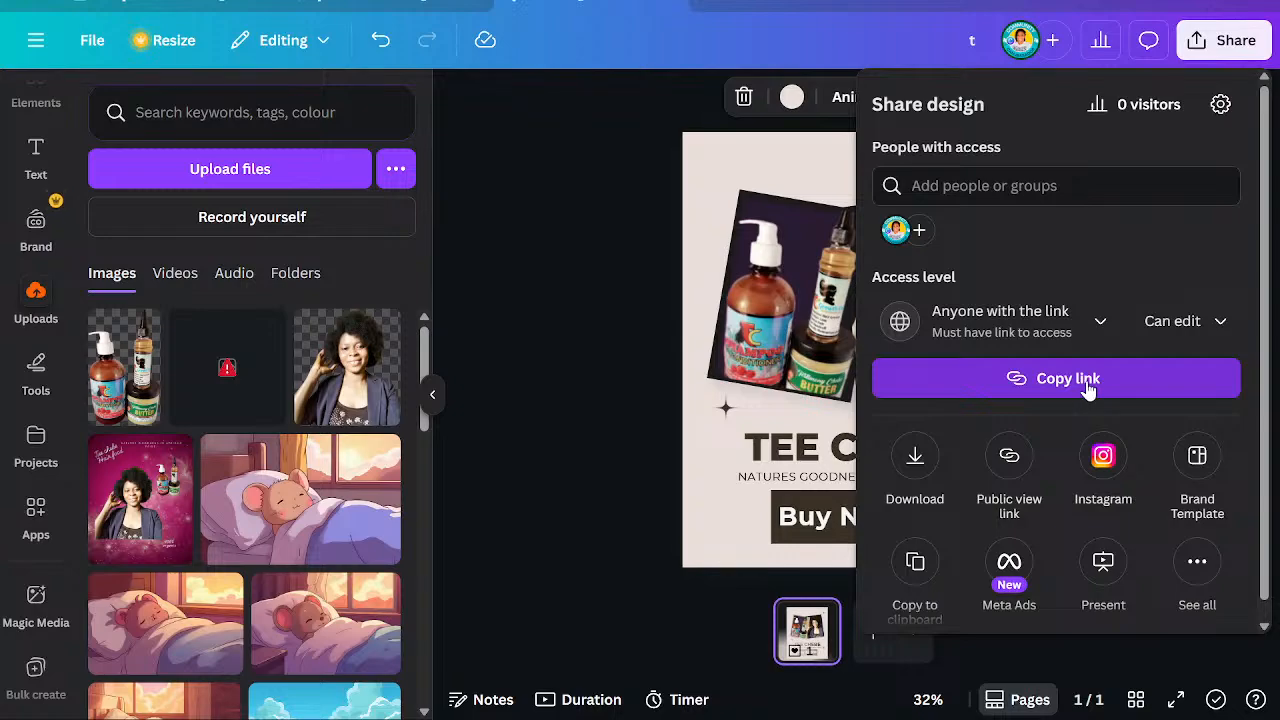
{"action": "left_click", "coordinate": [1088, 386]}
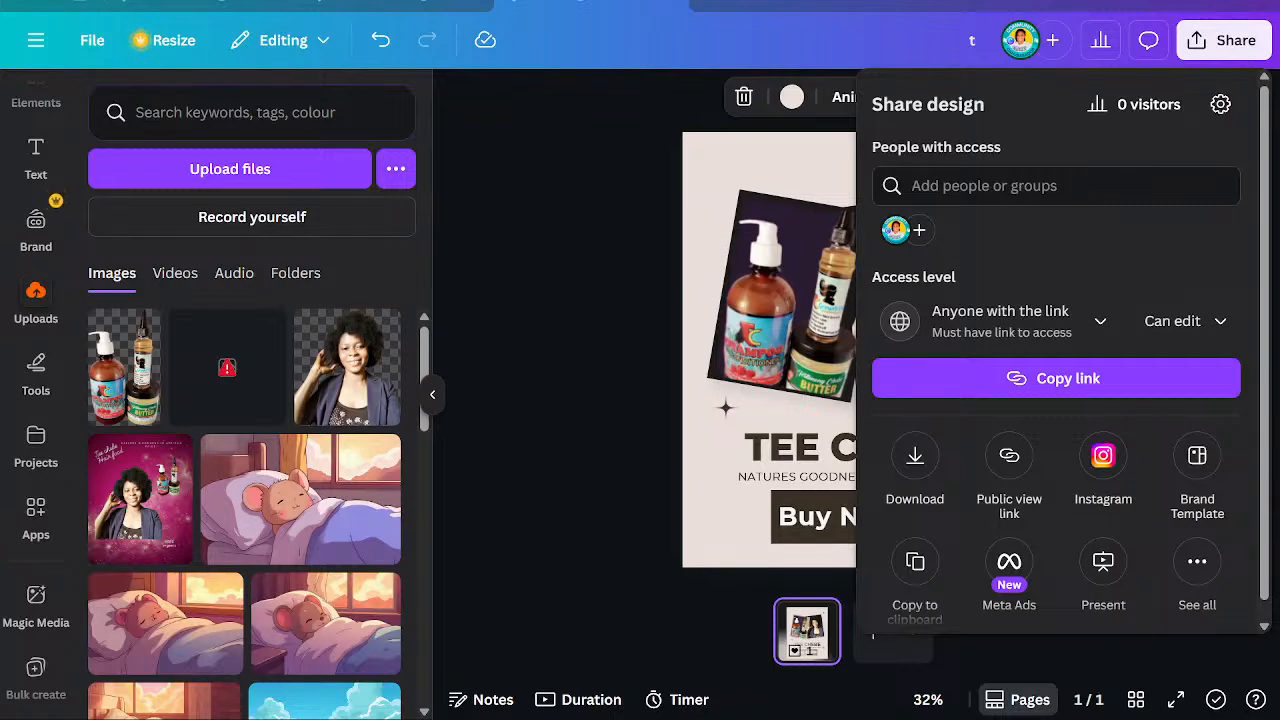
Open Canva AI from the home page and dictate a prompt requesting a sticker design to use as a hair product container label
{"action": "left_click", "coordinate": [652, 249]}
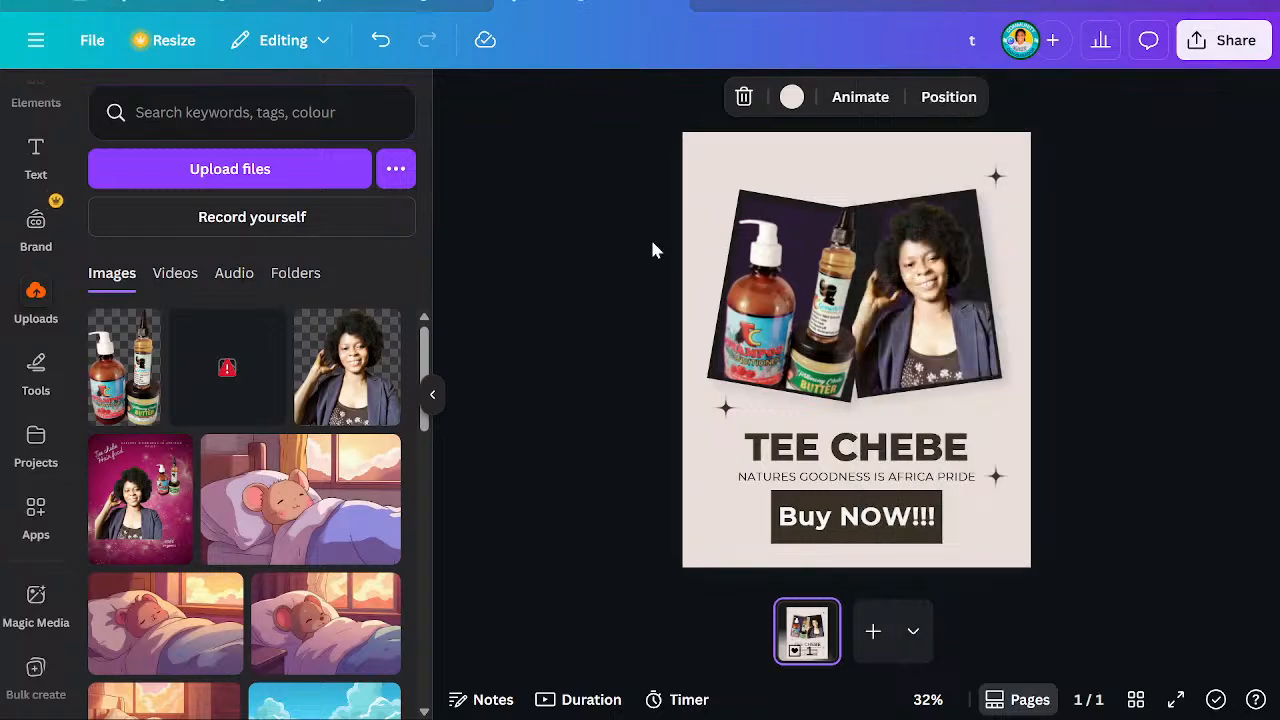
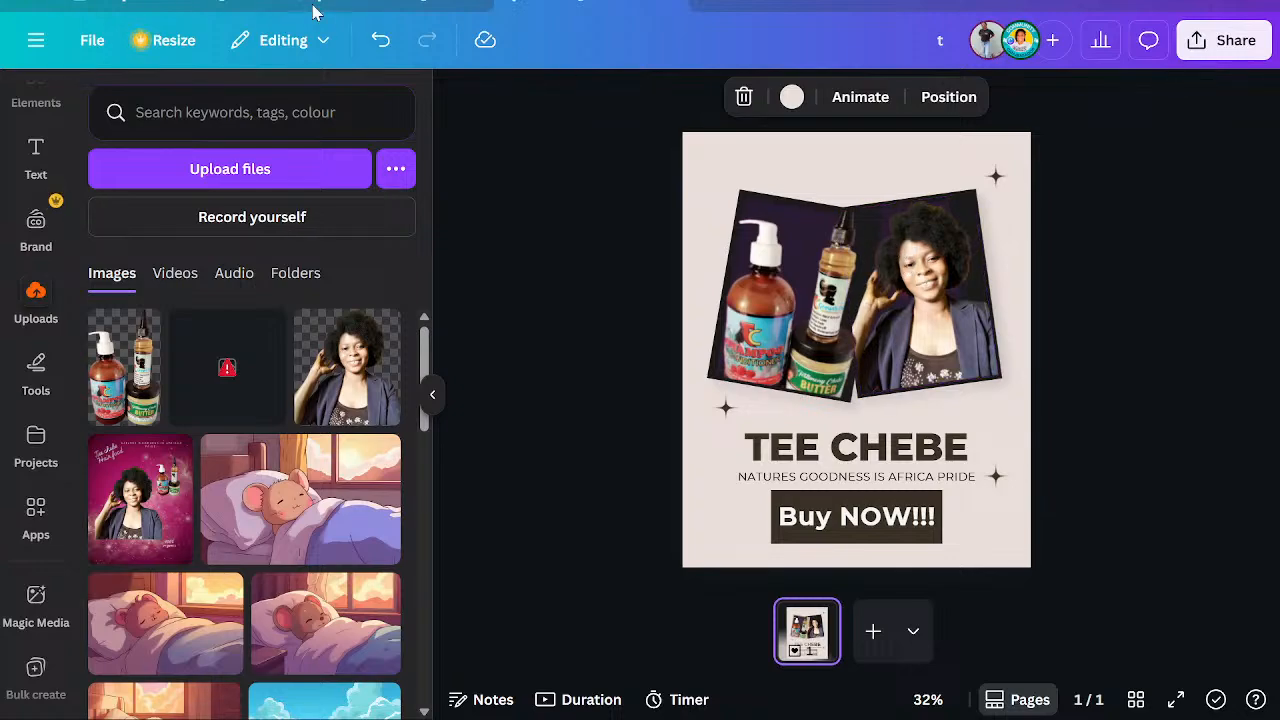
{"action": "left_click", "coordinate": [82, 4]}
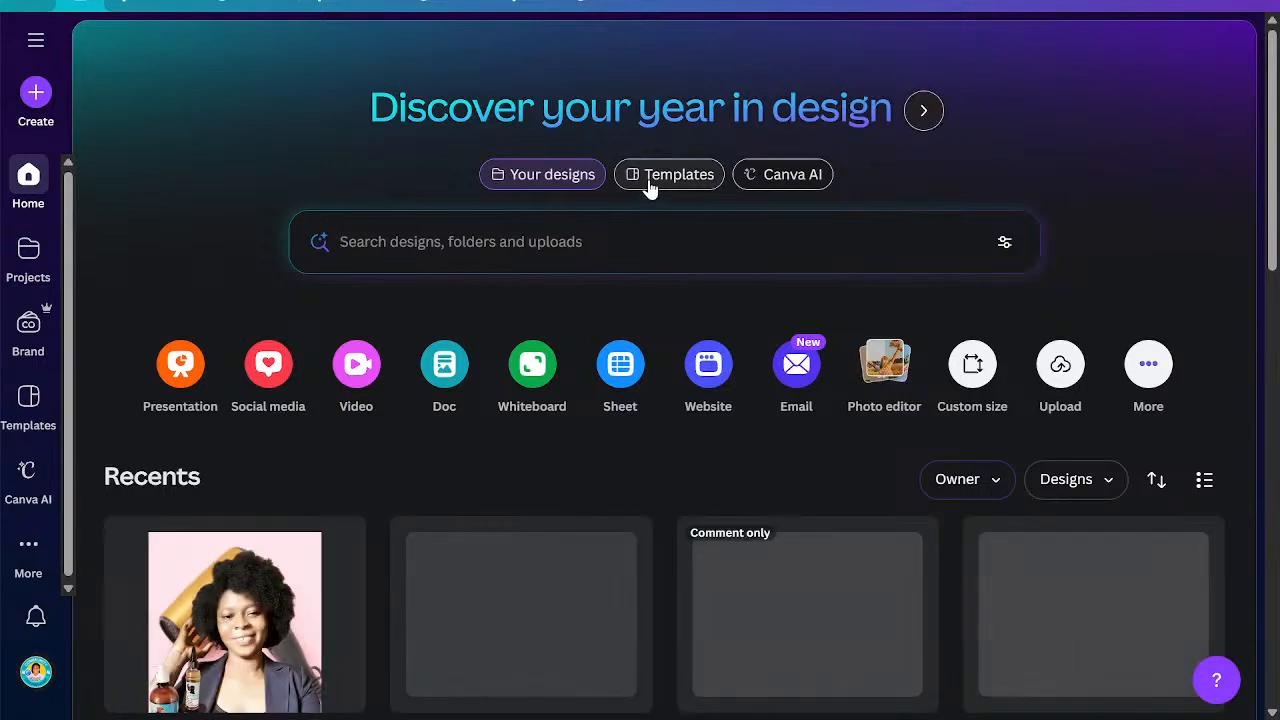
{"action": "left_click", "coordinate": [649, 185]}
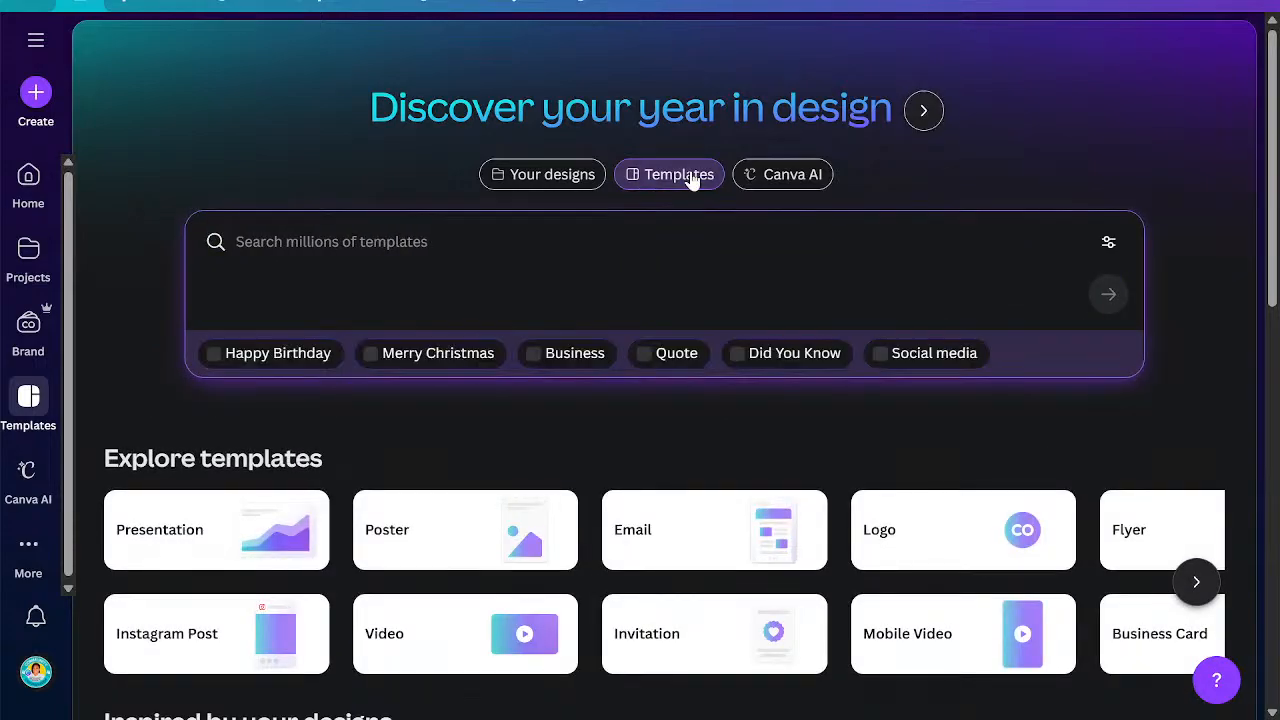
{"action": "left_click", "coordinate": [745, 174]}
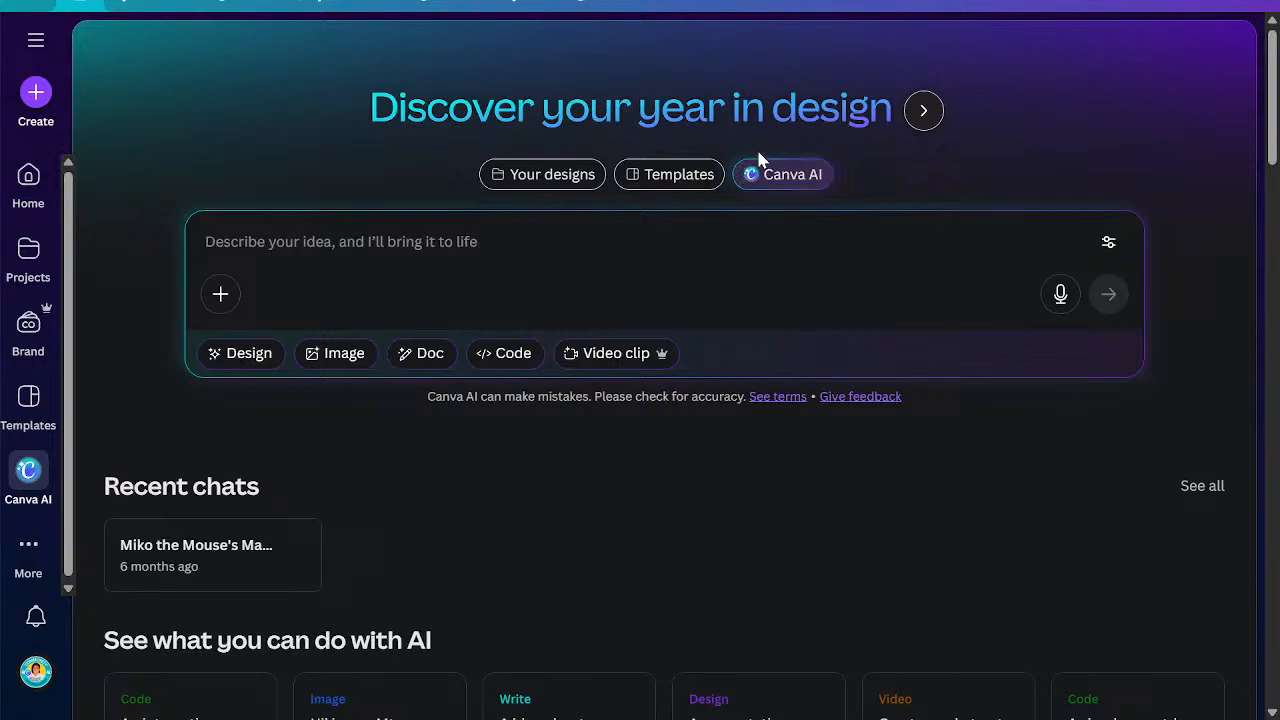
{"action": "left_click", "coordinate": [1062, 299]}
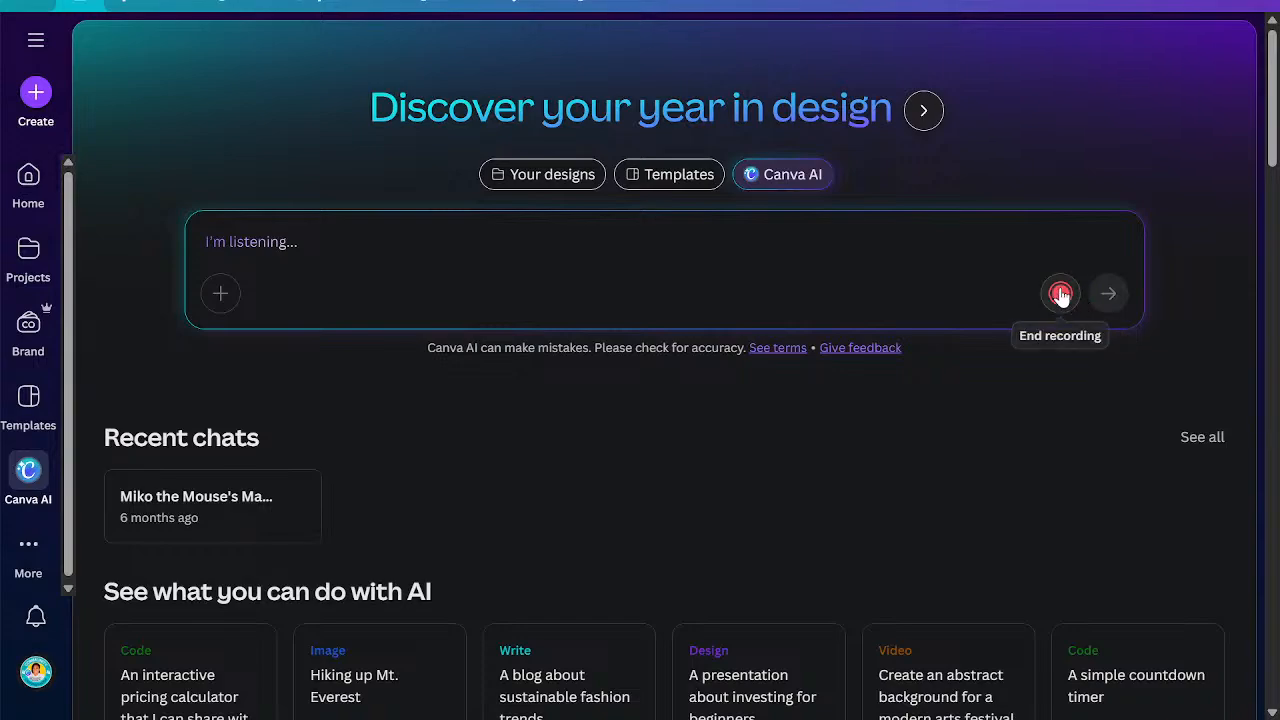
{"action": "left_click", "coordinate": [1060, 293]}
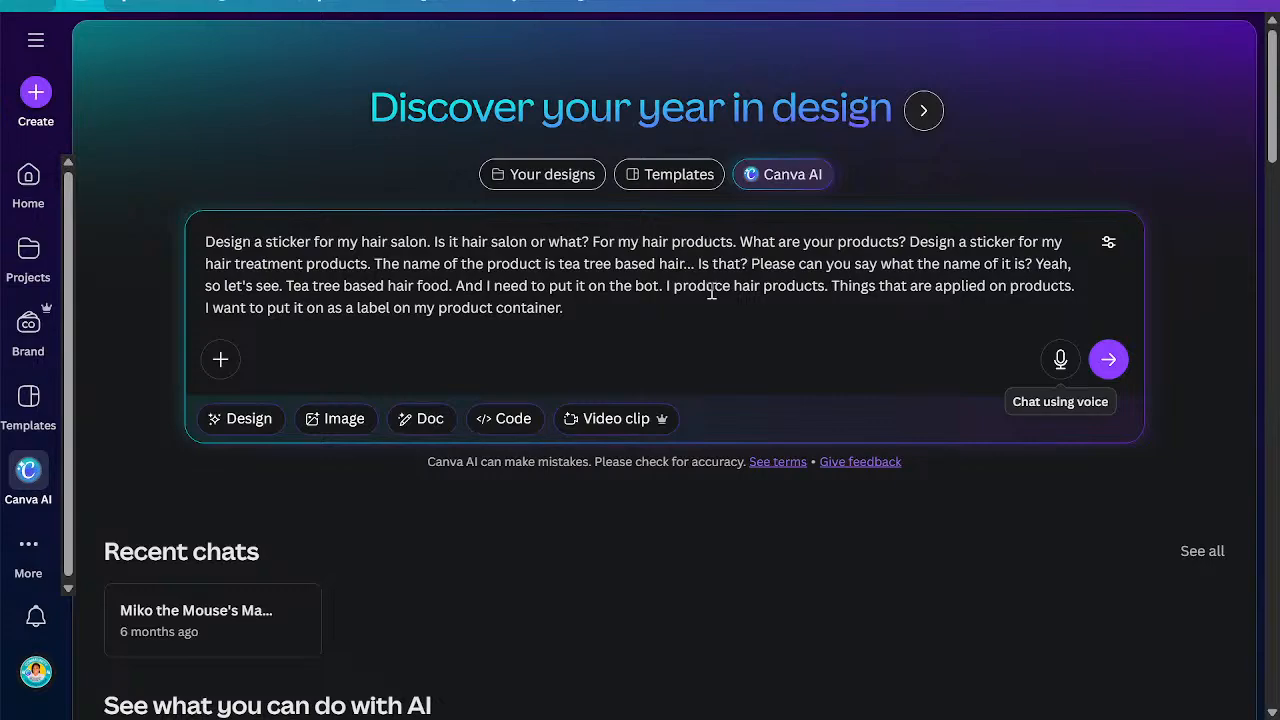
Replace the word "sticker" with "product label" in the first sentence of the prompt
{"action": "double_click", "coordinate": [289, 244]}
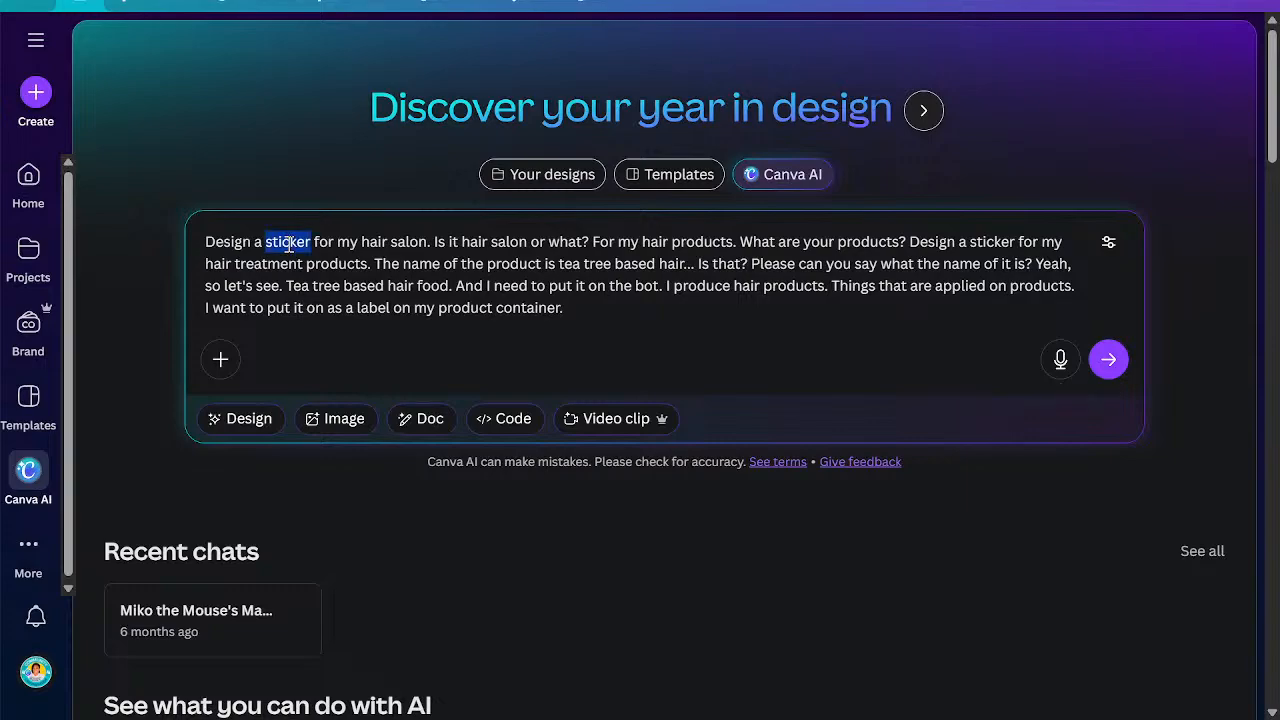
{"action": "type", "text": "pr"}
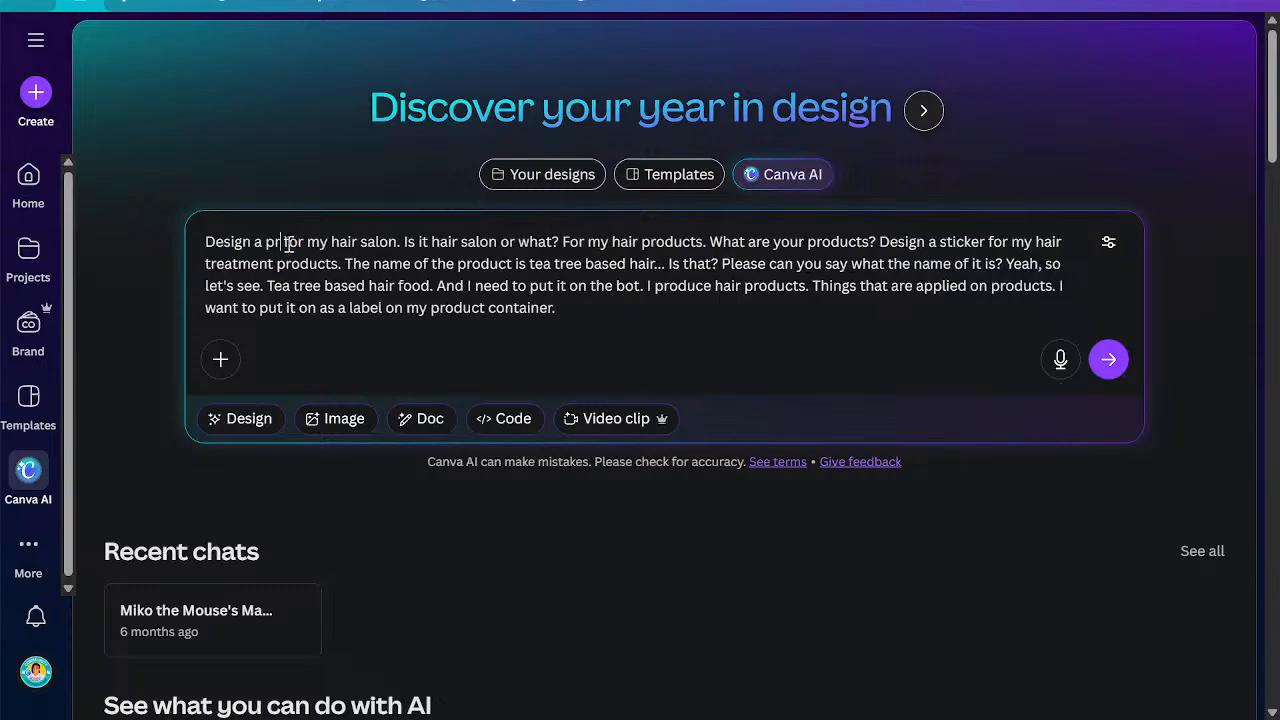
{"action": "type", "text": "oduct"}
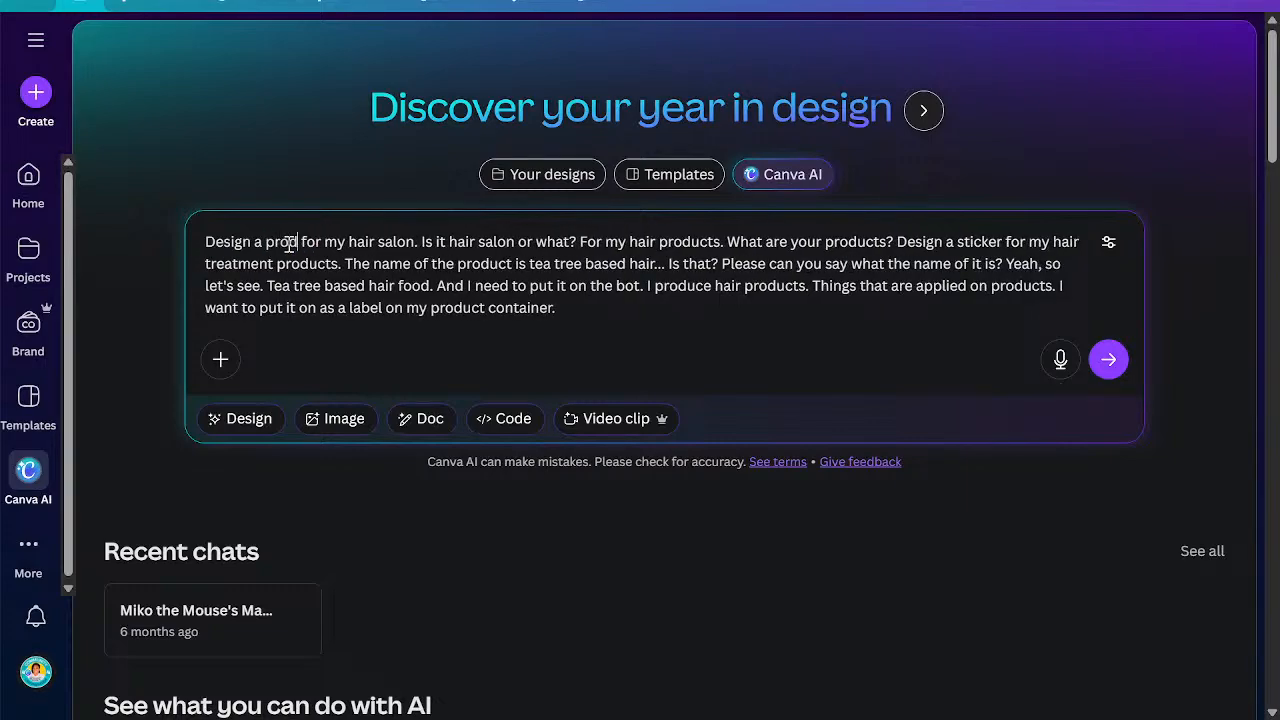
{"action": "type", "text": " l"}
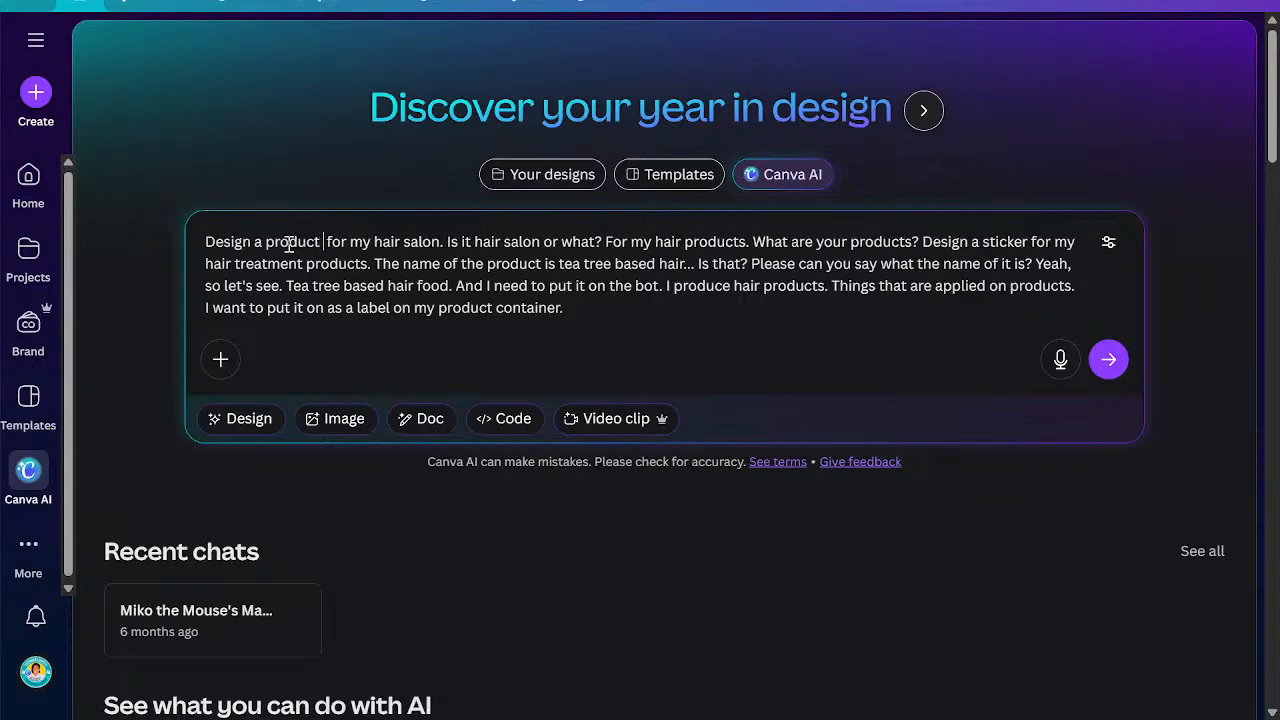
{"action": "type", "text": "abe"}
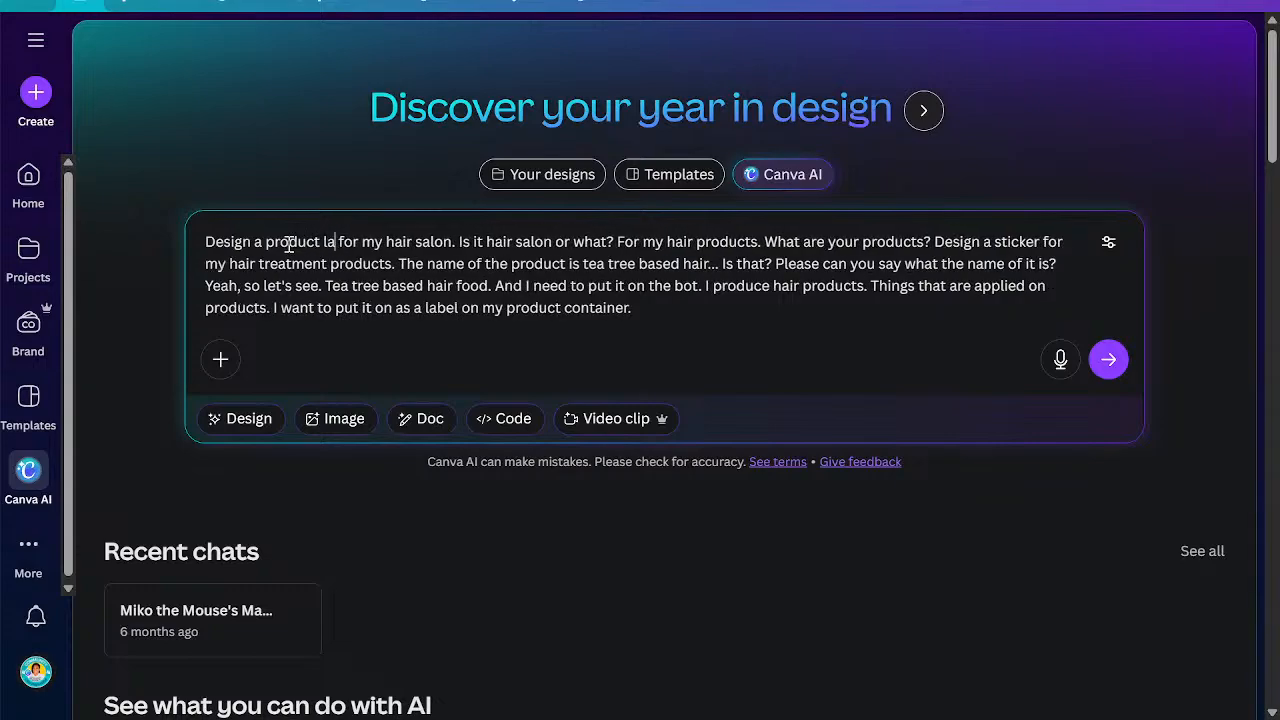
{"action": "type", "text": "l"}
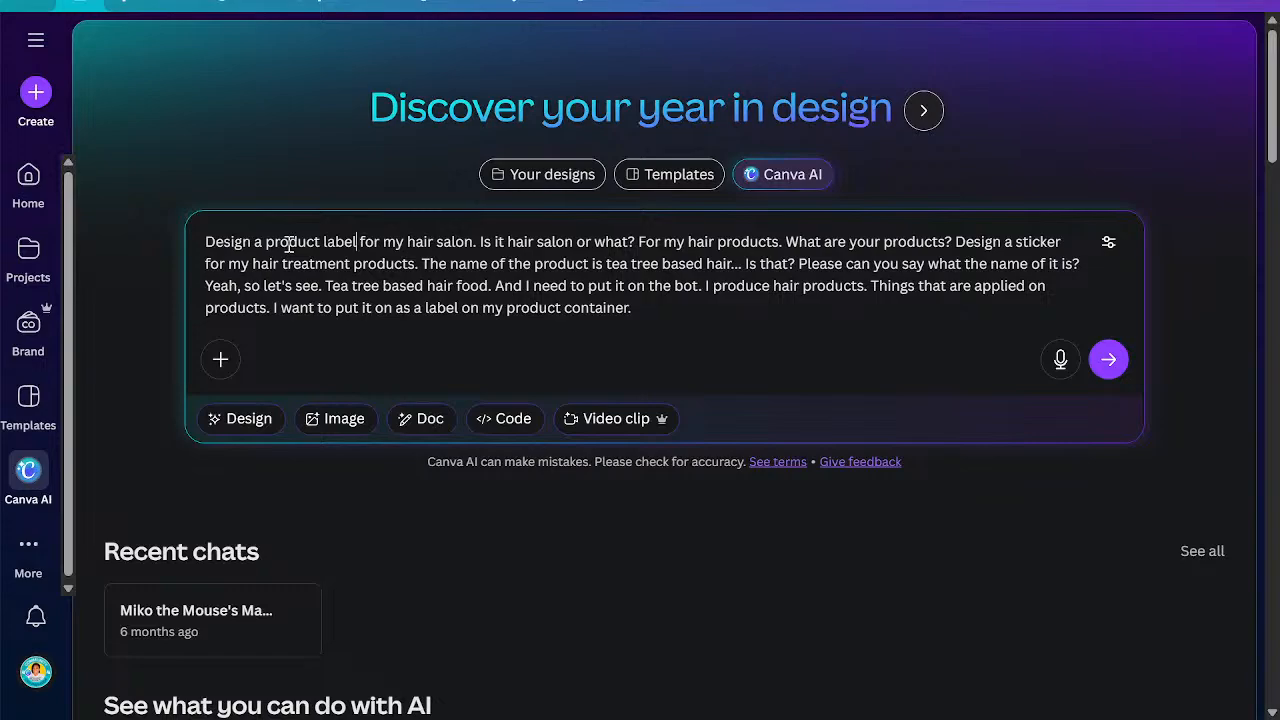
Replace the word "salon" with "product" in the first sentence of the prompt
{"action": "double_click", "coordinate": [456, 241]}
{"action": "type", "text": "pro"}
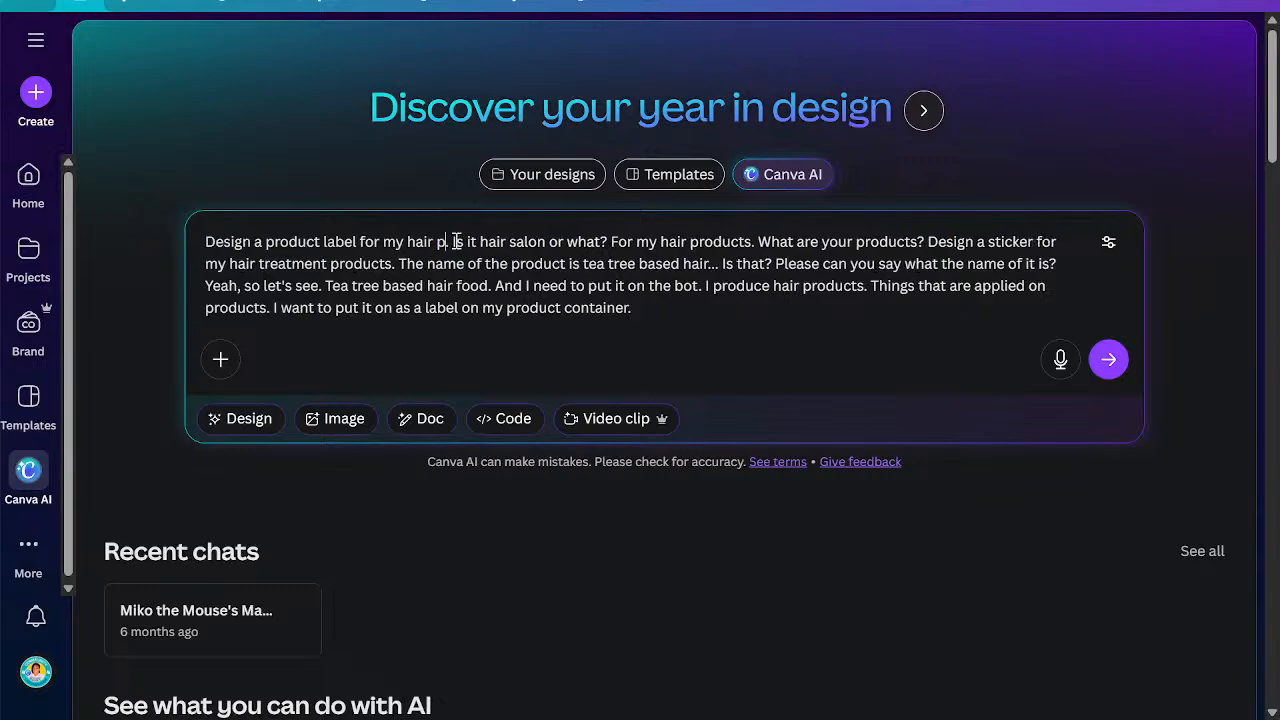
{"action": "type", "text": "duc"}
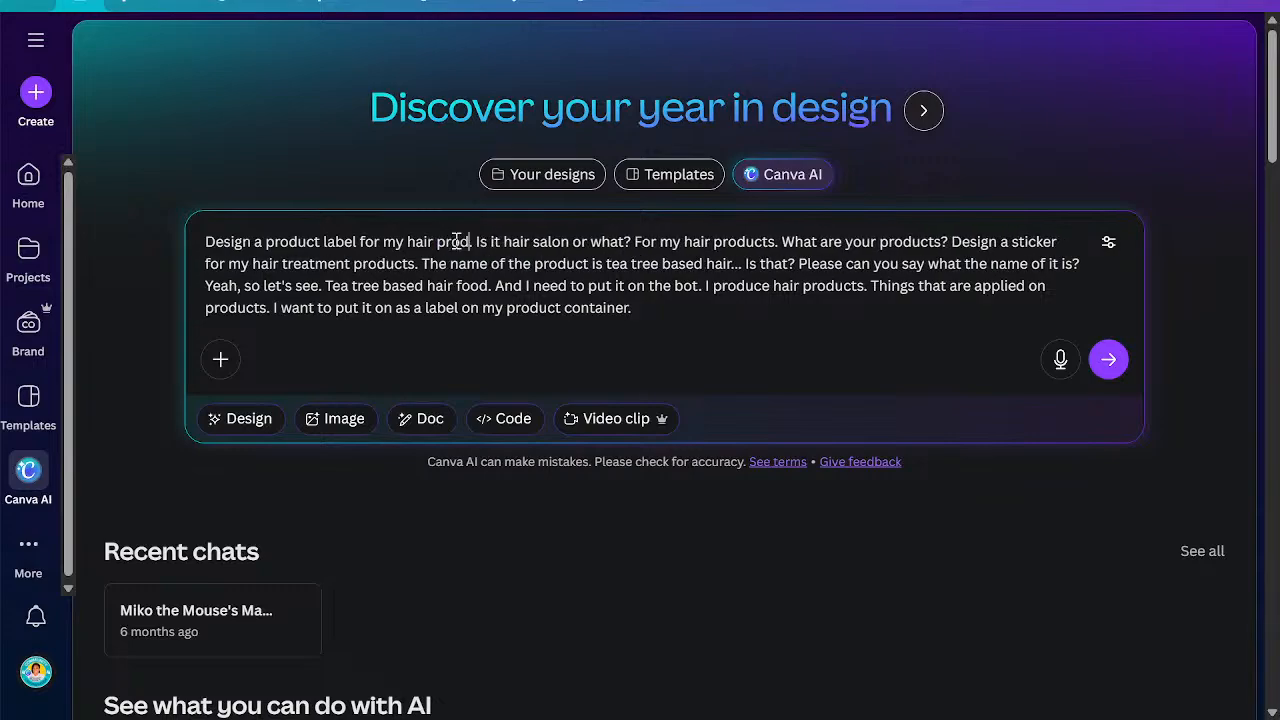
{"action": "type", "text": "t"}
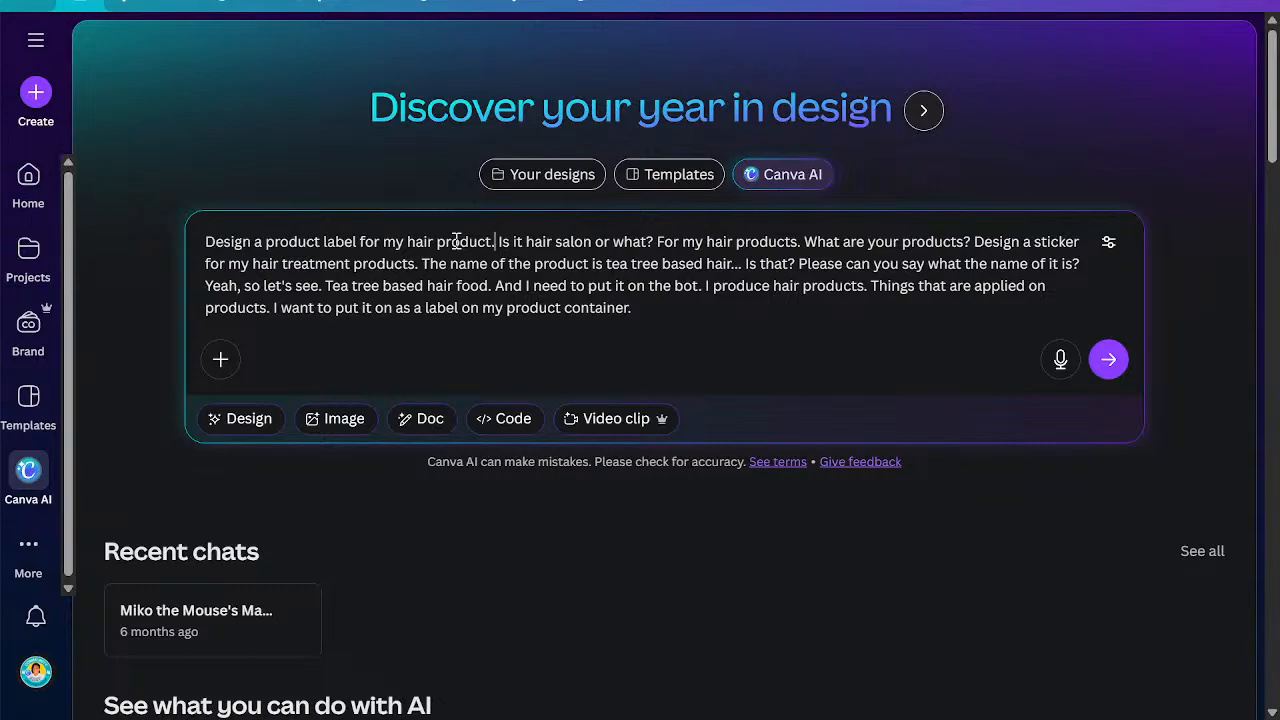
Delete the stray sentences "Is it hair salon or what? For my hair products. What are your products?" from the prompt
{"action": "key", "text": "Delete"}
{"action": "key", "text": "Delete"}
{"action": "key", "text": "Delete"}
{"action": "key", "text": "Delete"}
{"action": "key", "text": "Delete"}
{"action": "key", "text": "Delete"}
{"action": "key", "text": "Delete"}
{"action": "key", "text": "Delete"}
{"action": "key", "text": "Delete"}
{"action": "key", "text": "Delete"}
{"action": "key", "text": "Delete"}
{"action": "key", "text": "Delete"}
{"action": "key", "text": "Delete"}
{"action": "key", "text": "Delete"}
{"action": "key", "text": "Delete"}
{"action": "key", "text": "Delete"}
{"action": "key", "text": "Delete"}
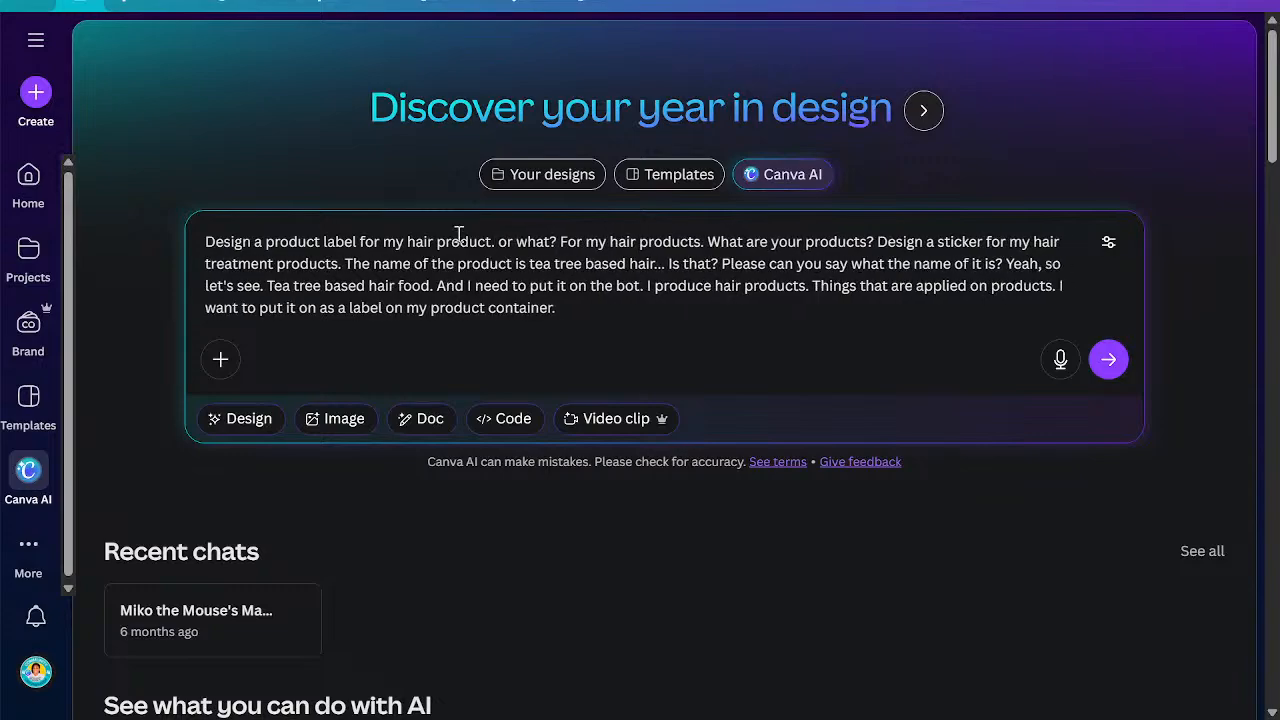
{"action": "key", "text": "Delete"}
{"action": "key", "text": "Delete"}
{"action": "key", "text": "Delete"}
{"action": "key", "text": "Delete"}
{"action": "key", "text": "Delete"}
{"action": "key", "text": "Delete"}
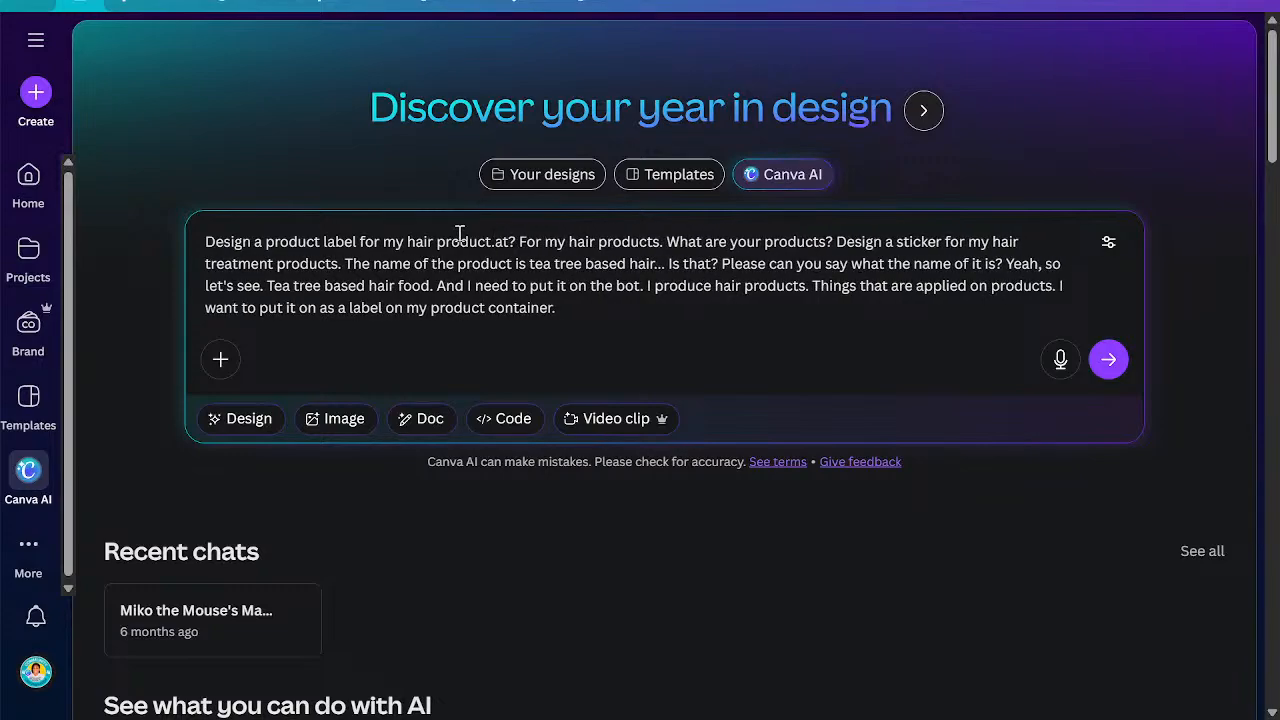
{"action": "key", "text": "Delete"}
{"action": "key", "text": "Delete"}
{"action": "key", "text": "Delete"}
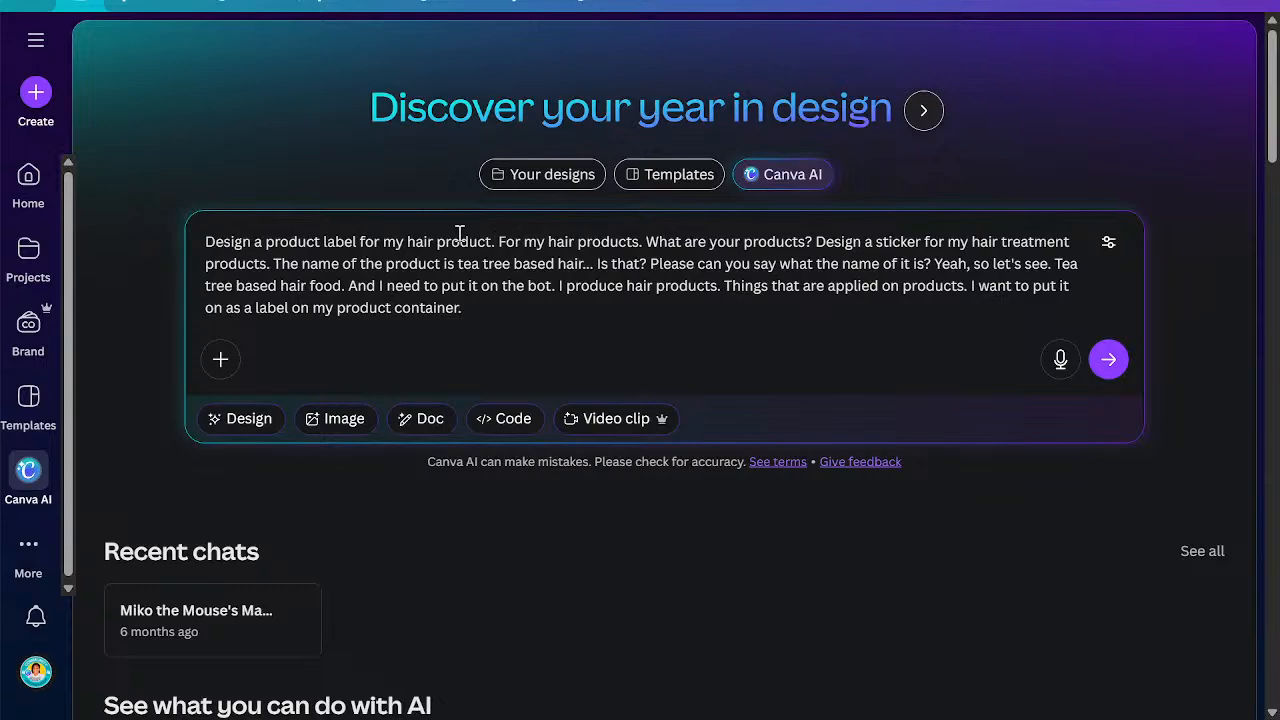
{"action": "key", "text": "Delete"}
{"action": "key", "text": "Delete"}
{"action": "key", "text": "Delete"}
{"action": "key", "text": "Delete"}
{"action": "key", "text": "Delete"}
{"action": "key", "text": "Delete"}
{"action": "key", "text": "Delete"}
{"action": "key", "text": "Delete"}
{"action": "key", "text": "Delete"}
{"action": "key", "text": "Delete"}
{"action": "key", "text": "Delete"}
{"action": "key", "text": "Delete"}
{"action": "key", "text": "Delete"}
{"action": "key", "text": "Delete"}
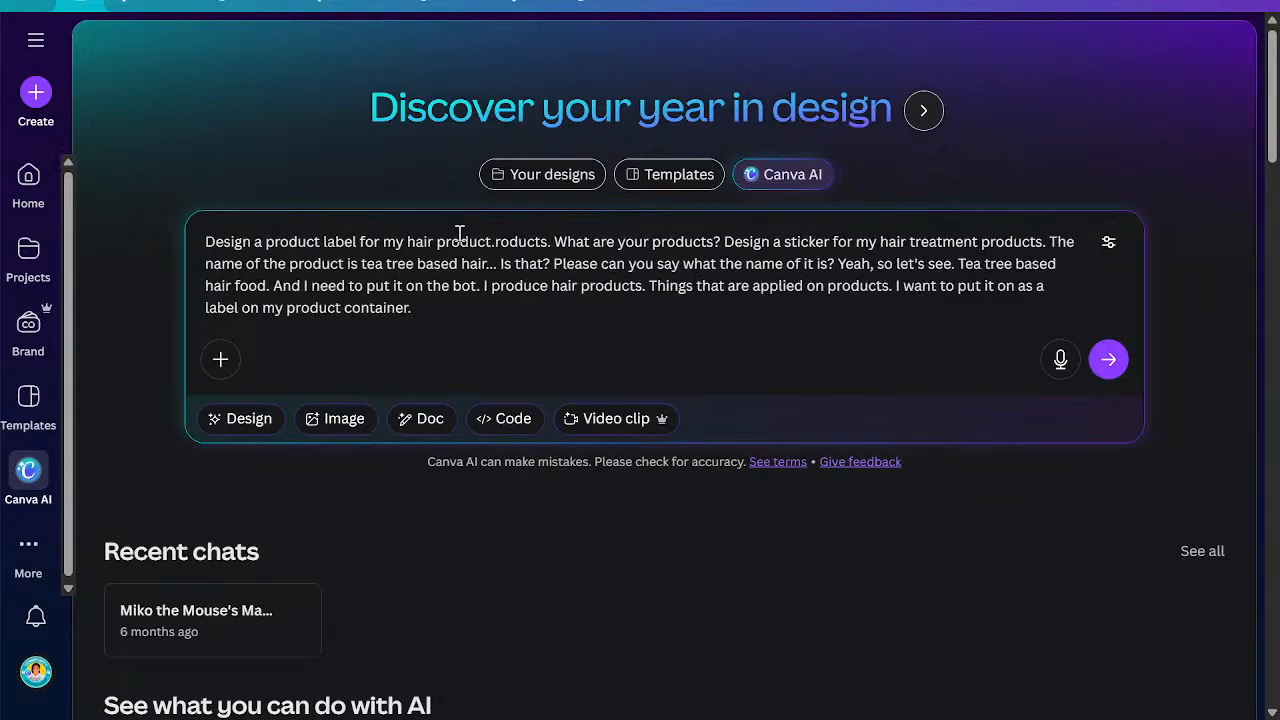
{"action": "key", "text": "Delete"}
{"action": "key", "text": "Delete"}
{"action": "key", "text": "Delete"}
{"action": "key", "text": "Delete"}
{"action": "key", "text": "Delete"}
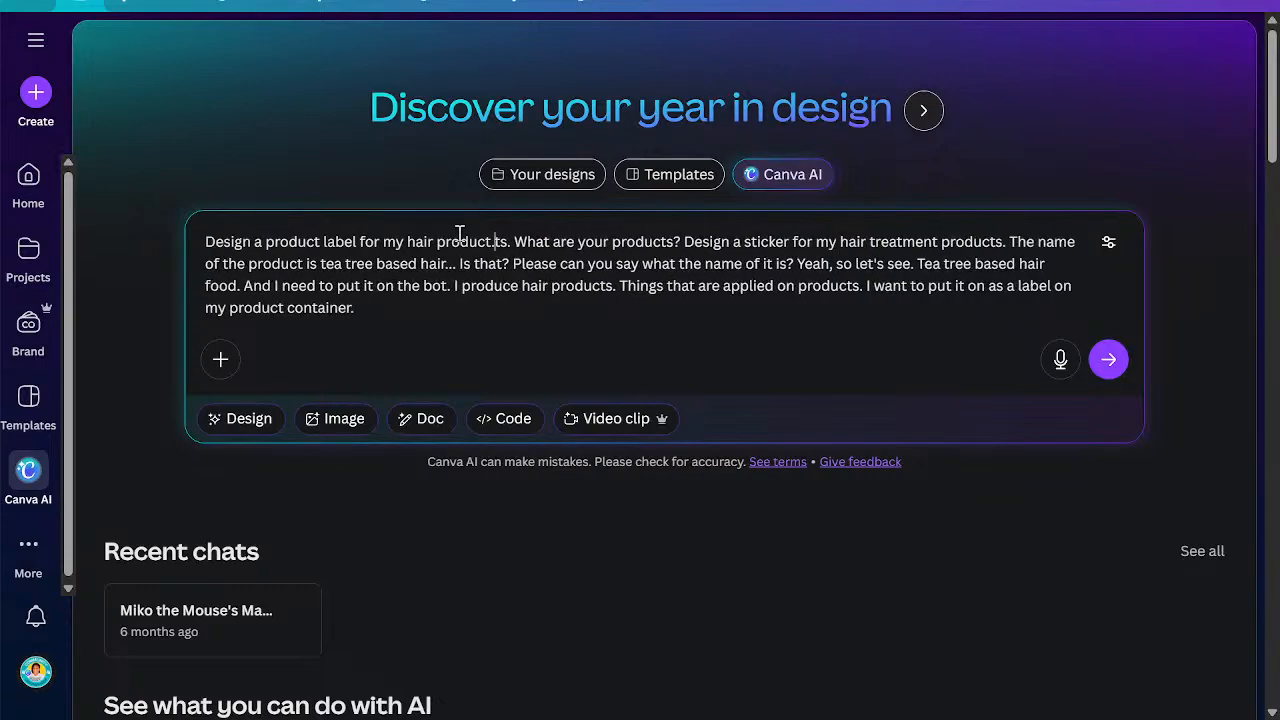
{"action": "key", "text": "Delete"}
{"action": "key", "text": "Delete"}
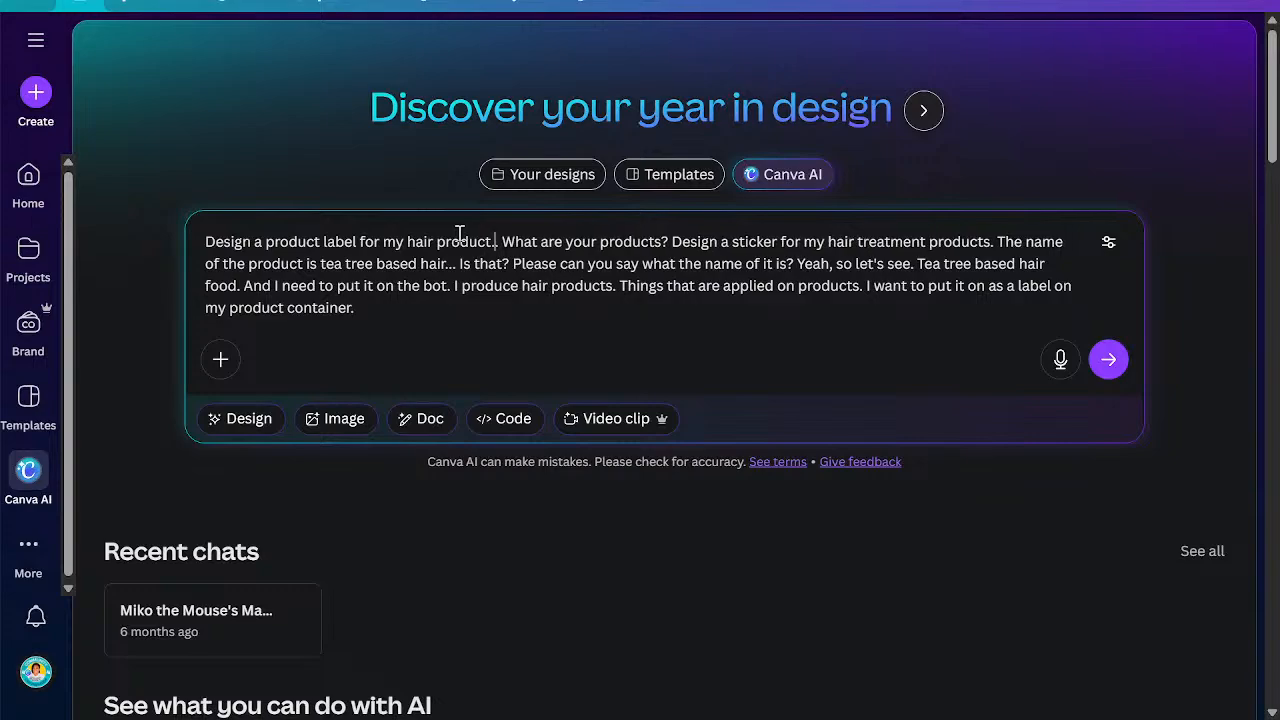
{"action": "key", "text": "Delete"}
{"action": "key", "text": "Delete"}
{"action": "key", "text": "Delete"}
{"action": "key", "text": "Delete"}
{"action": "key", "text": "Delete"}
{"action": "key", "text": "Delete"}
{"action": "key", "text": "Delete"}
{"action": "key", "text": "Delete"}
{"action": "key", "text": "Delete"}
{"action": "key", "text": "Delete"}
{"action": "key", "text": "Delete"}
{"action": "key", "text": "Delete"}
{"action": "key", "text": "Delete"}
{"action": "key", "text": "Delete"}
{"action": "key", "text": "Delete"}
{"action": "key", "text": "Delete"}
{"action": "key", "text": "Delete"}
{"action": "key", "text": "Delete"}
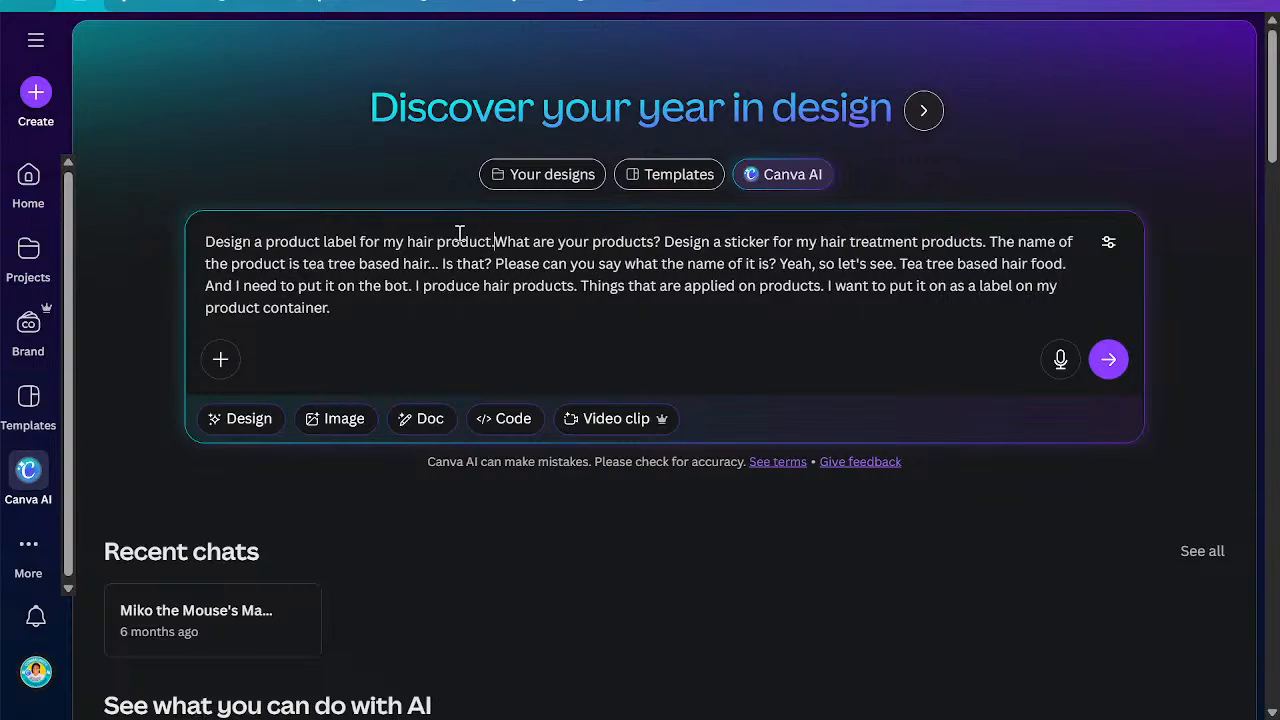
{"action": "key", "text": "Delete"}
{"action": "key", "text": "Delete"}
{"action": "key", "text": "Delete"}
{"action": "key", "text": "Delete"}
{"action": "key", "text": "Delete"}
{"action": "key", "text": "Delete"}
{"action": "key", "text": "Delete"}
{"action": "key", "text": "Delete"}
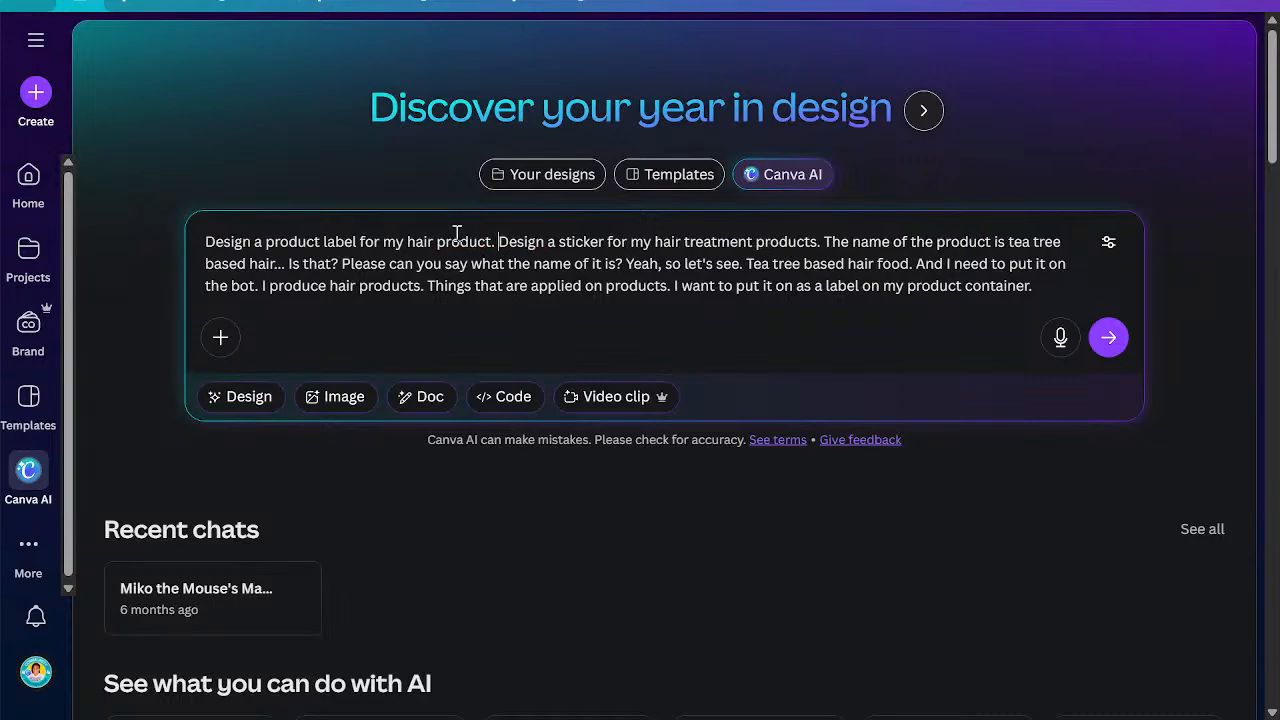
Remove the duplicated wording so the opening sentence reads "Design a product label for my hair treatment products."
{"action": "key", "text": "BackSpace"}
{"action": "key", "text": "BackSpace"}
{"action": "key", "text": "BackSpace"}
{"action": "key", "text": "BackSpace"}
{"action": "key", "text": "BackSpace"}
{"action": "key", "text": "BackSpace"}
{"action": "key", "text": "BackSpace"}
{"action": "key", "text": "BackSpace"}
{"action": "key", "text": "BackSpace"}
{"action": "key", "text": "BackSpace"}
{"action": "key", "text": "BackSpace"}
{"action": "key", "text": "BackSpace"}
{"action": "key", "text": "BackSpace"}
{"action": "key", "text": "BackSpace"}
{"action": "key", "text": "BackSpace"}
{"action": "key", "text": "BackSpace"}
{"action": "key", "text": "BackSpace"}
{"action": "key", "text": "BackSpace"}
{"action": "key", "text": "BackSpace"}
{"action": "key", "text": "BackSpace"}
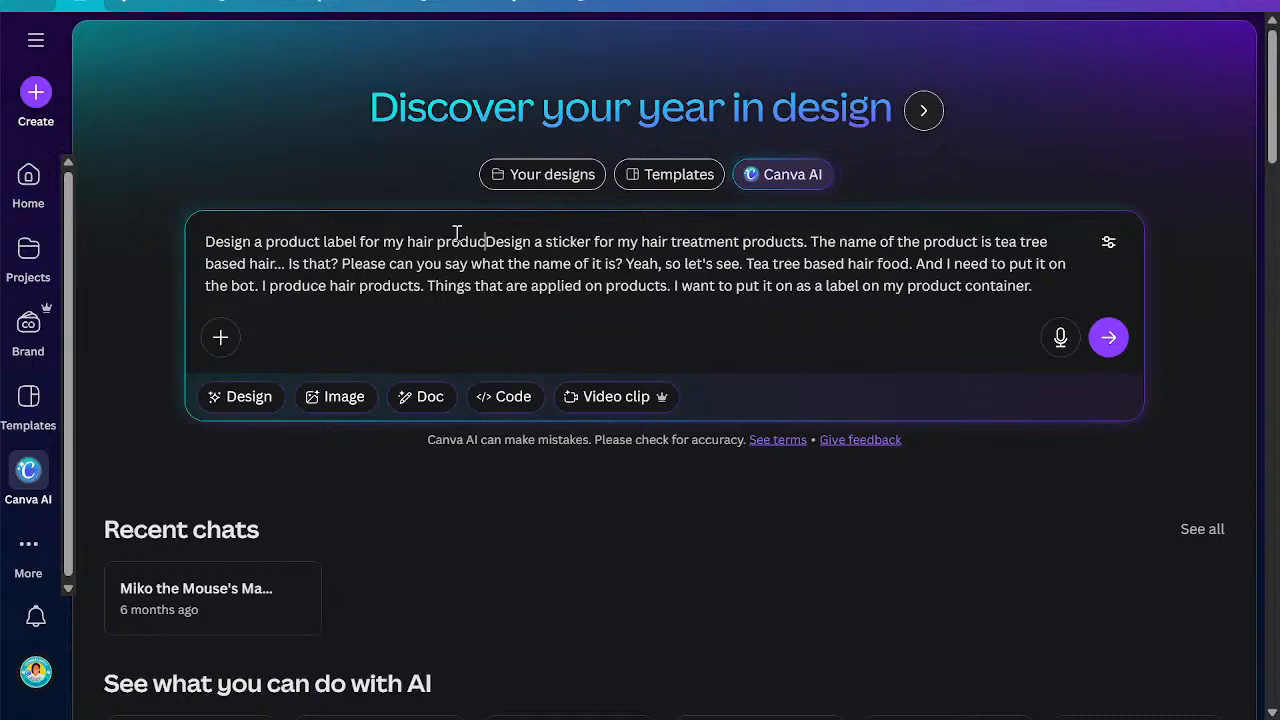
{"action": "key", "text": "BackSpace"}
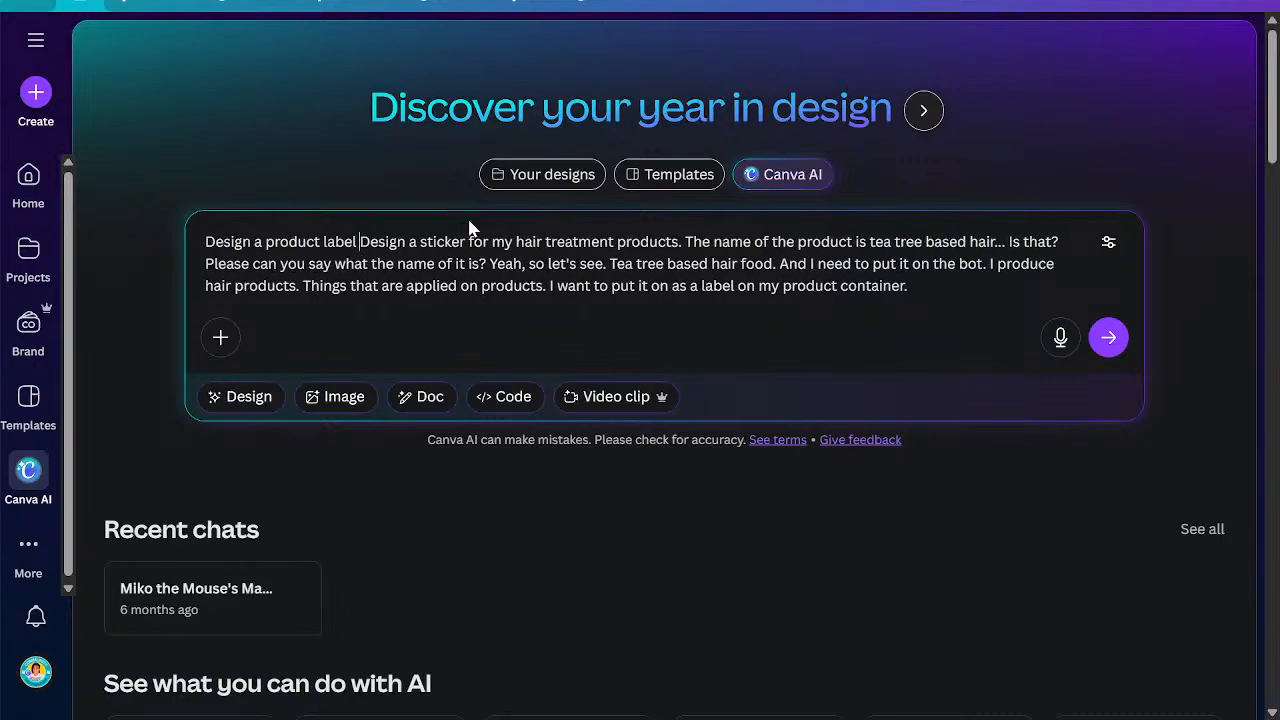
{"action": "key", "text": "Delete"}
{"action": "key", "text": "Delete"}
{"action": "key", "text": "Delete"}
{"action": "key", "text": "Delete"}
{"action": "key", "text": "Delete"}
{"action": "key", "text": "Delete"}
{"action": "key", "text": "Delete"}
{"action": "key", "text": "Delete"}
{"action": "key", "text": "Delete"}
{"action": "key", "text": "Delete"}
{"action": "key", "text": "Delete"}
{"action": "key", "text": "Delete"}
{"action": "key", "text": "Delete"}
{"action": "key", "text": "Delete"}
{"action": "key", "text": "Delete"}
{"action": "key", "text": "Delete"}
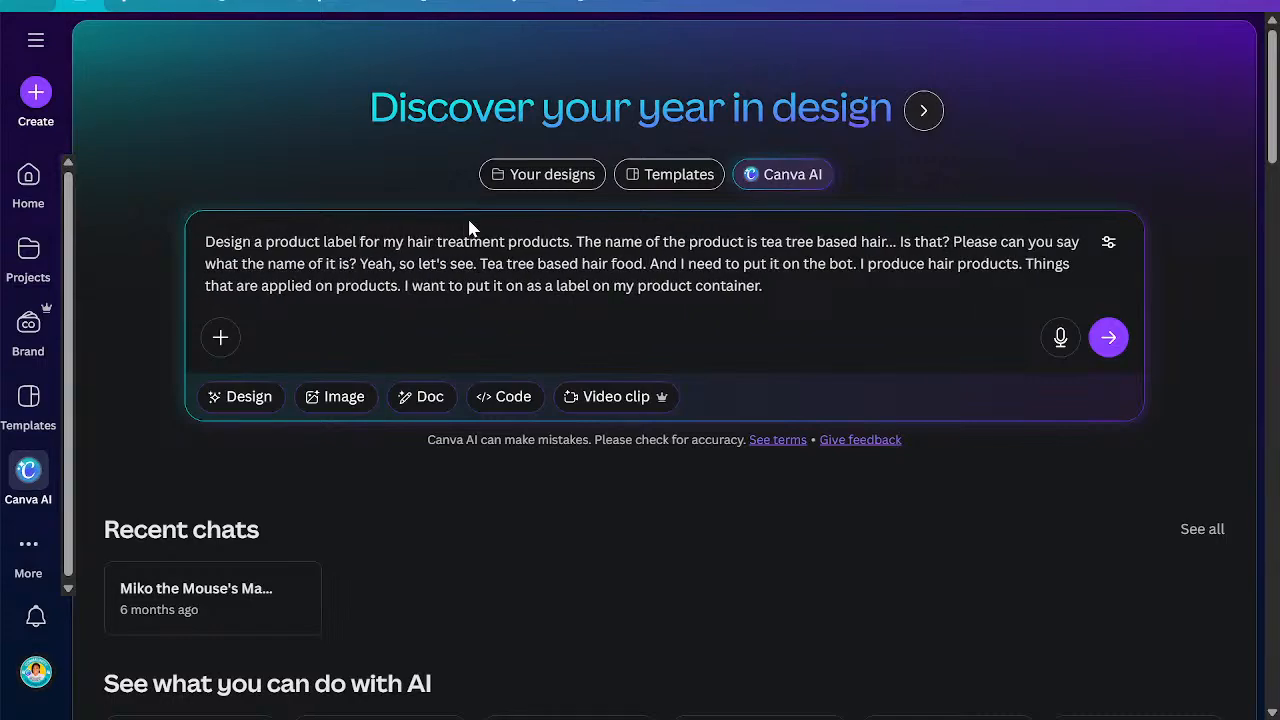
Replace the misheard words "tea tree" with "Tee Chebe" in the prompt's product name sentence
{"action": "double_click", "coordinate": [772, 241]}
{"action": "type", "text": "Tea"}
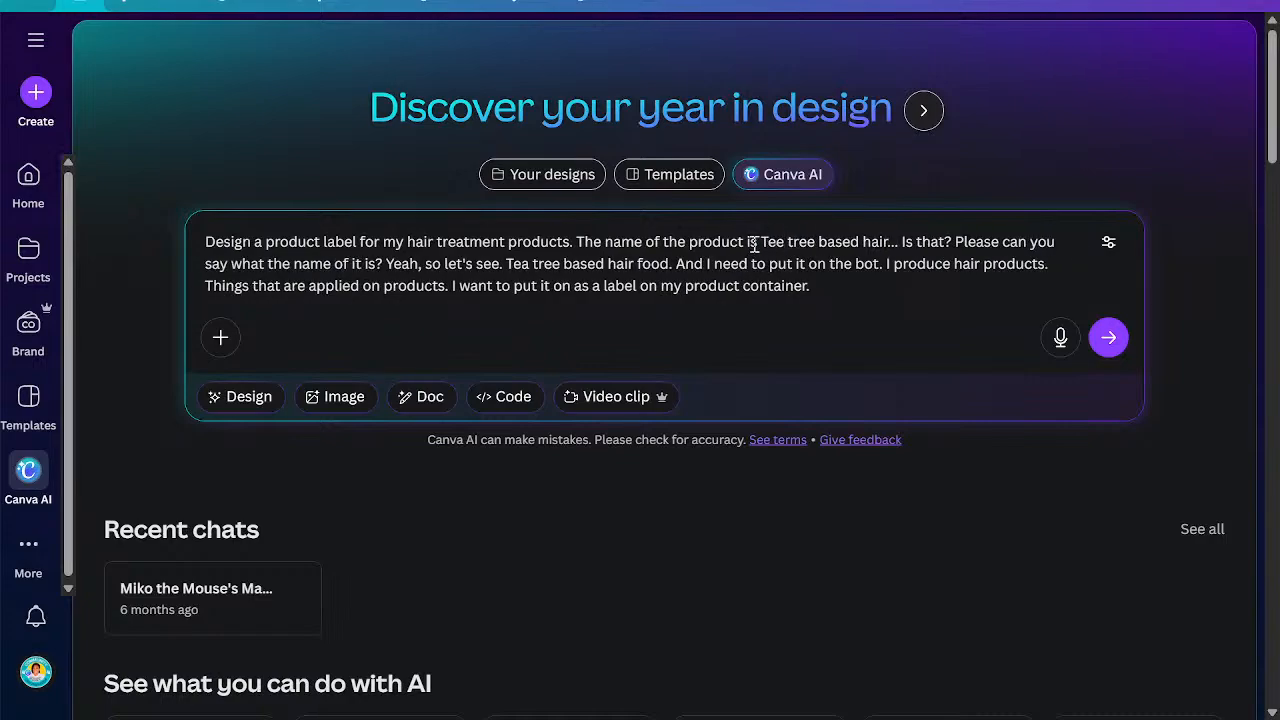
{"action": "double_click", "coordinate": [805, 242]}
{"action": "type", "text": "Che"}
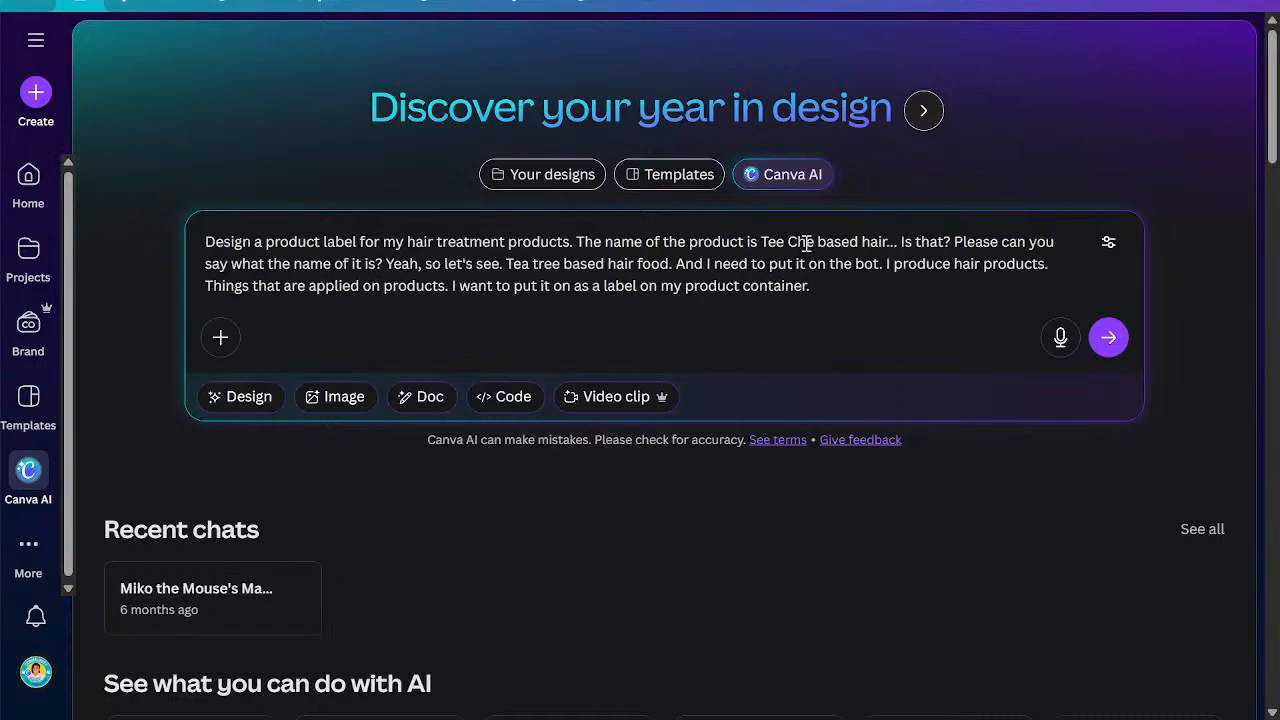
{"action": "type", "text": "be"}
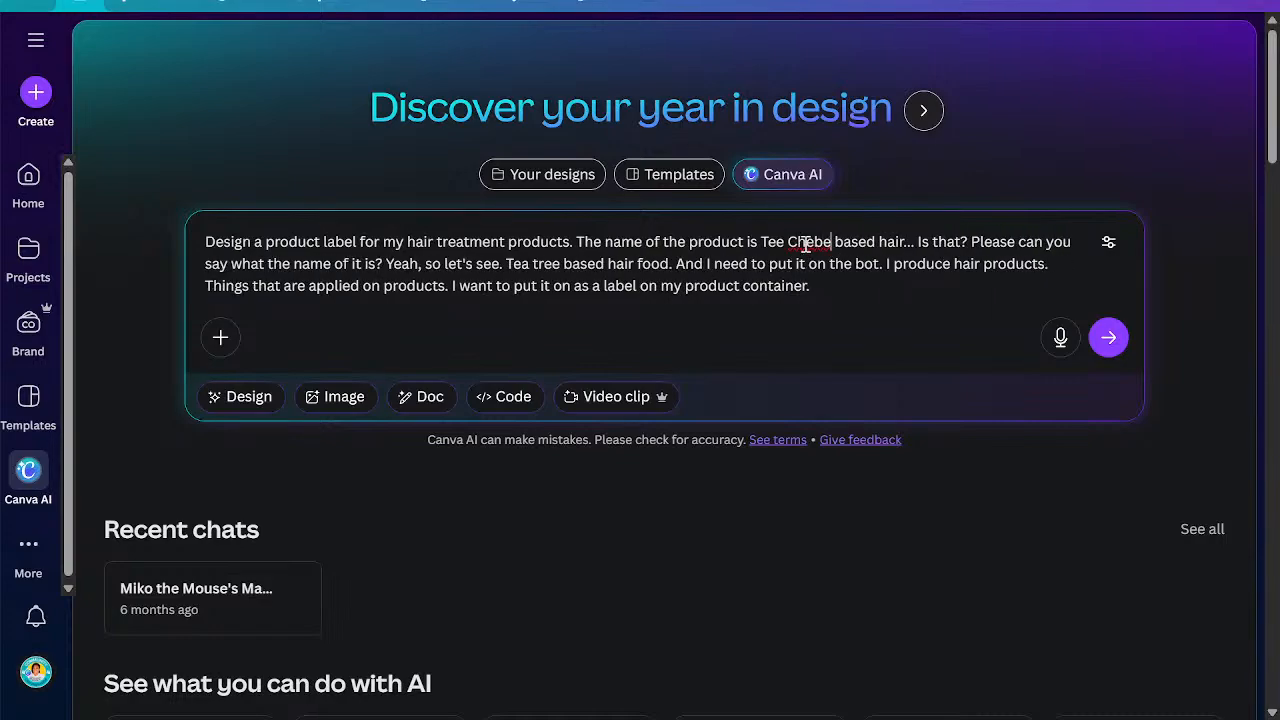
Replace "based hair" with "Hair Food" so the product name in the prompt reads "Tee Chebe Hair Food"
{"action": "double_click", "coordinate": [852, 243]}
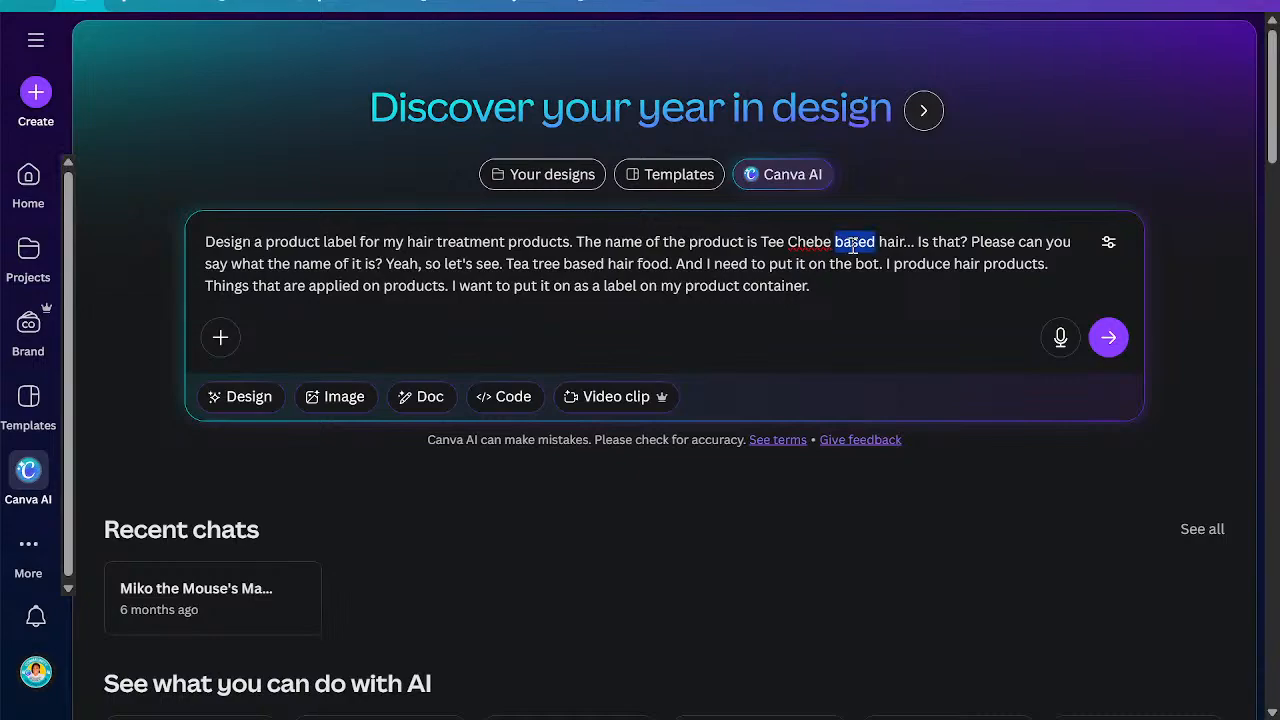
{"action": "key", "text": "Delete"}
{"action": "key", "text": "Delete"}
{"action": "key", "text": "Delete"}
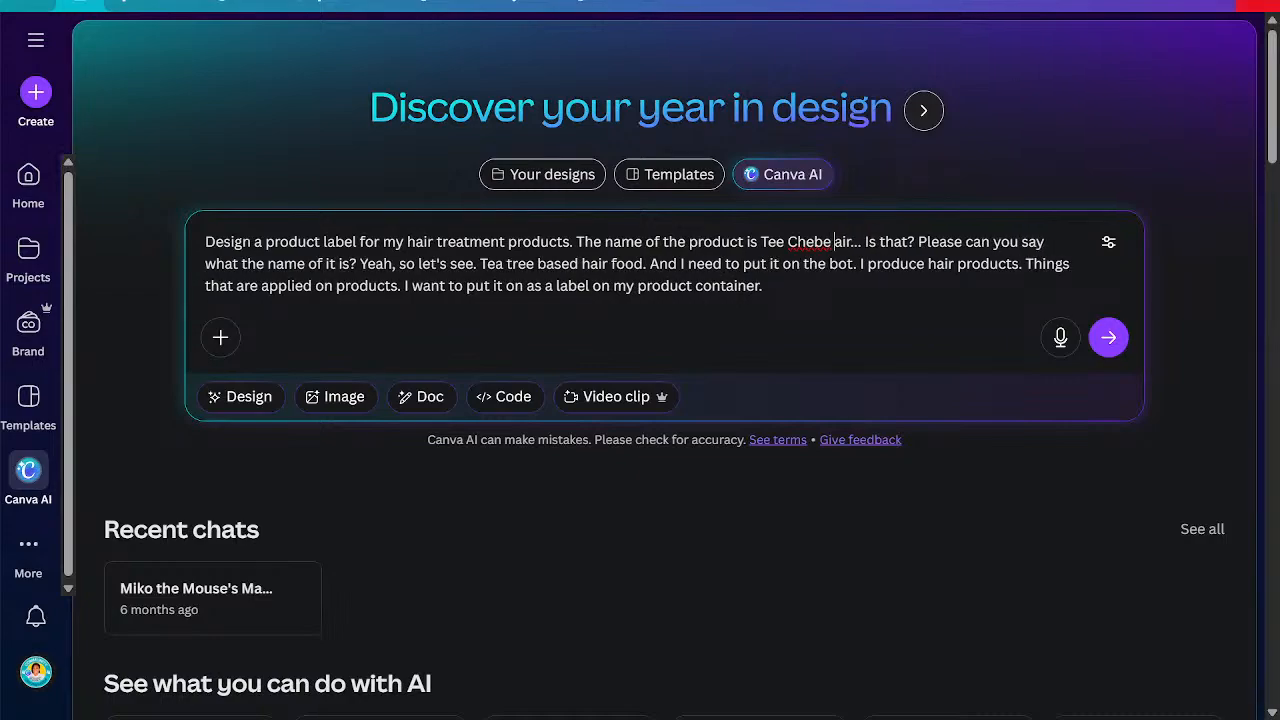
{"action": "type", "text": "H"}
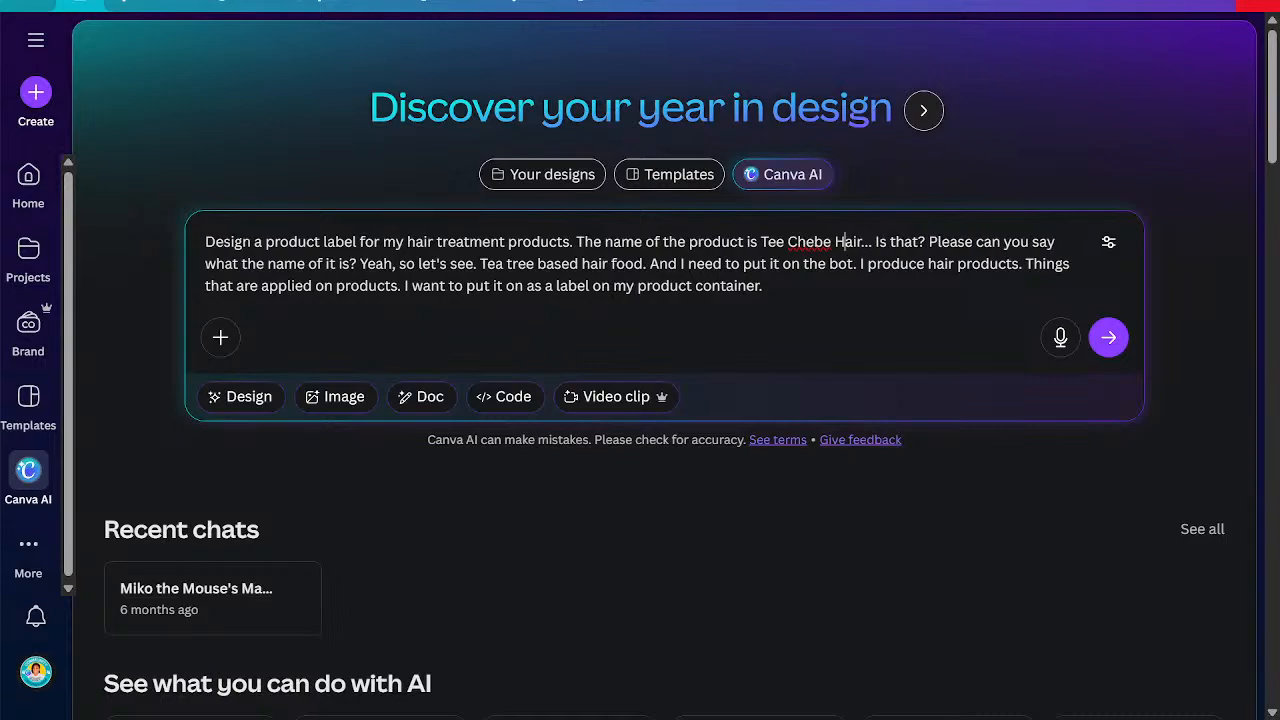
{"action": "key", "text": "Right"}
{"action": "key", "text": "Right"}
{"action": "type", "text": "Foo"}
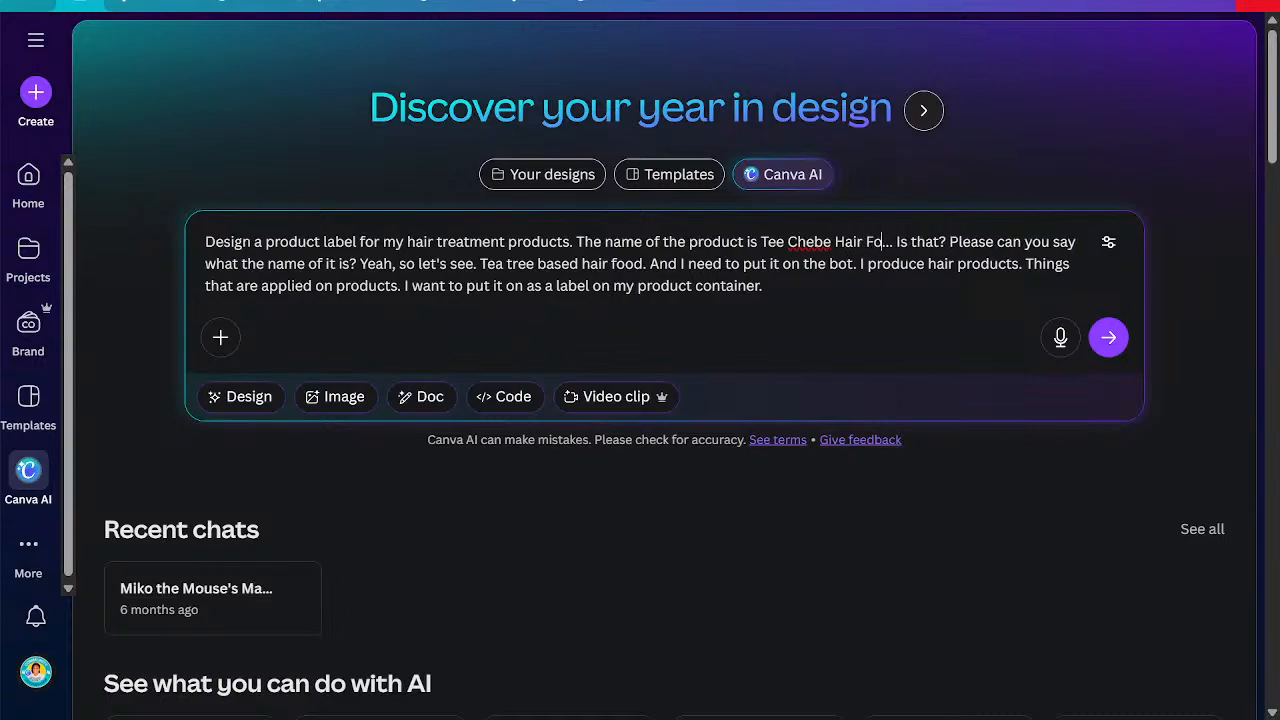
{"action": "type", "text": "d"}
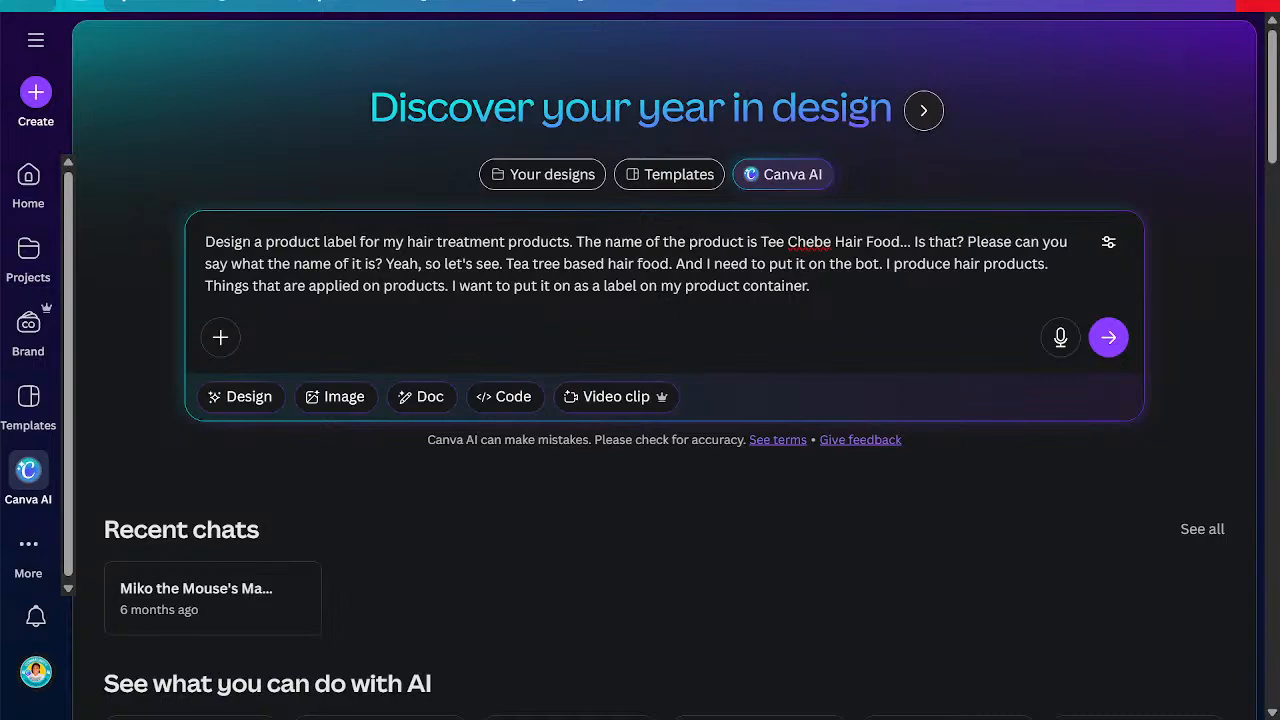
Delete the stray dictated text after "Tee Chebe Hair Food", through "Tea tree based hair food", keeping the period that ends the product name sentence
{"action": "key", "text": "Delete"}
{"action": "key", "text": "Delete"}
{"action": "key", "text": "Delete"}
{"action": "key", "text": "Delete"}
{"action": "key", "text": "Delete"}
{"action": "key", "text": "Delete"}
{"action": "key", "text": "Delete"}
{"action": "key", "text": "Delete"}
{"action": "key", "text": "Delete"}
{"action": "key", "text": "Delete"}
{"action": "key", "text": "Delete"}
{"action": "key", "text": "Delete"}
{"action": "key", "text": "Delete"}
{"action": "key", "text": "Delete"}
{"action": "key", "text": "Delete"}
{"action": "key", "text": "Delete"}
{"action": "key", "text": "Delete"}
{"action": "key", "text": "Delete"}
{"action": "key", "text": "Delete"}
{"action": "key", "text": "Delete"}
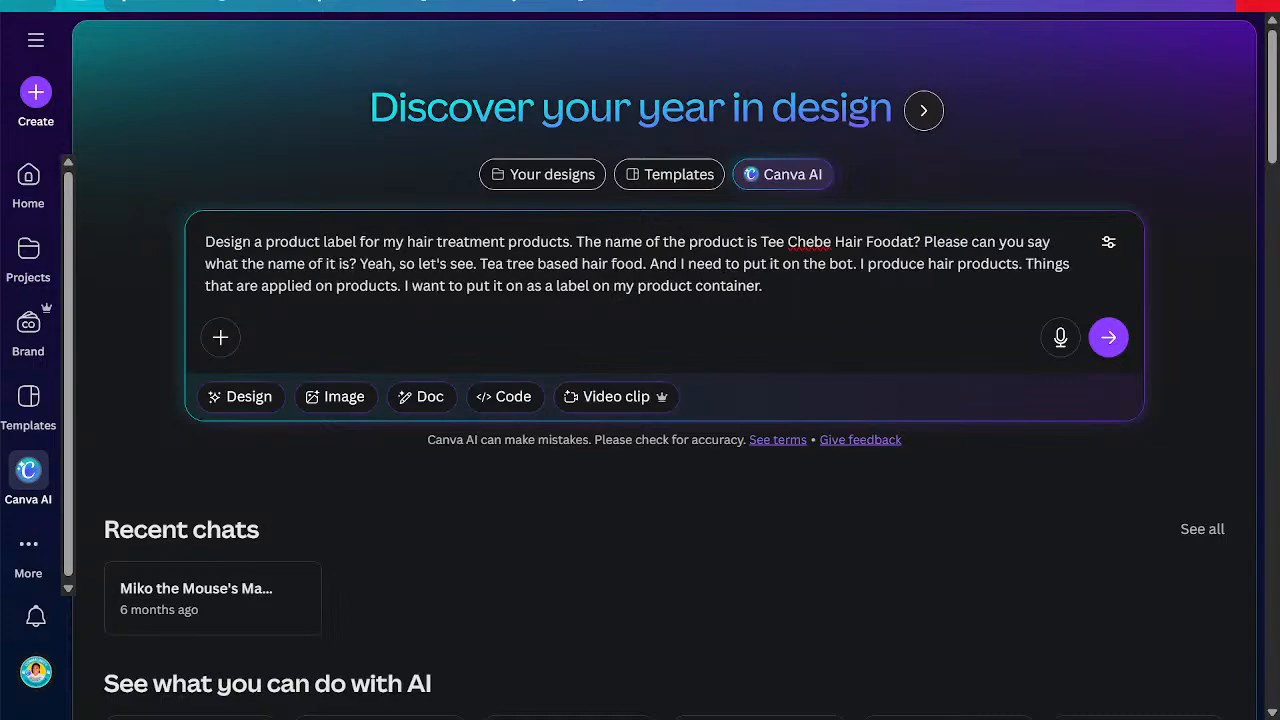
{"action": "key", "text": "Delete"}
{"action": "key", "text": "Delete"}
{"action": "key", "text": "Delete"}
{"action": "key", "text": "Delete"}
{"action": "key", "text": "Delete"}
{"action": "key", "text": "Delete"}
{"action": "key", "text": "Delete"}
{"action": "key", "text": "Delete"}
{"action": "key", "text": "Delete"}
{"action": "key", "text": "Delete"}
{"action": "key", "text": "Delete"}
{"action": "key", "text": "Delete"}
{"action": "key", "text": "Delete"}
{"action": "key", "text": "Delete"}
{"action": "key", "text": "Delete"}
{"action": "key", "text": "Delete"}
{"action": "key", "text": "Delete"}
{"action": "key", "text": "Delete"}
{"action": "key", "text": "Delete"}
{"action": "key", "text": "Delete"}
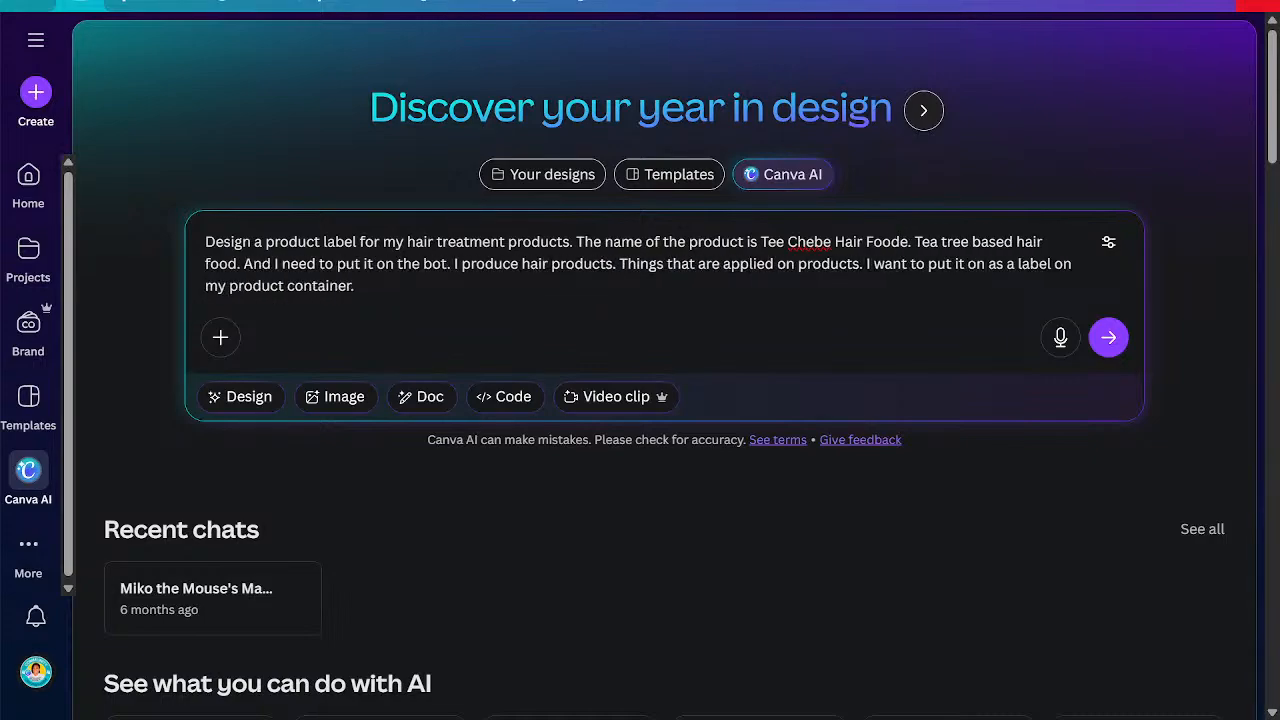
{"action": "key", "text": "Delete"}
{"action": "key", "text": "Delete"}
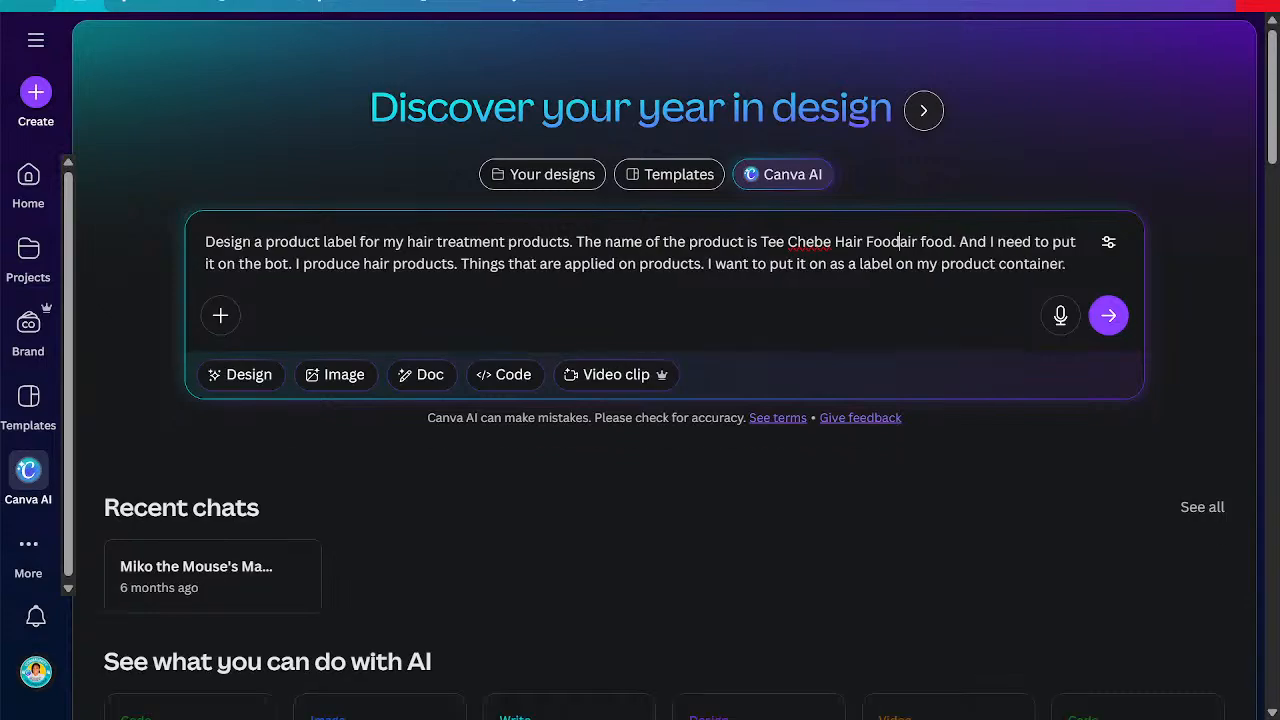
{"action": "key", "text": "Delete"}
{"action": "key", "text": "Delete"}
{"action": "key", "text": "Delete"}
{"action": "key", "text": "Delete"}
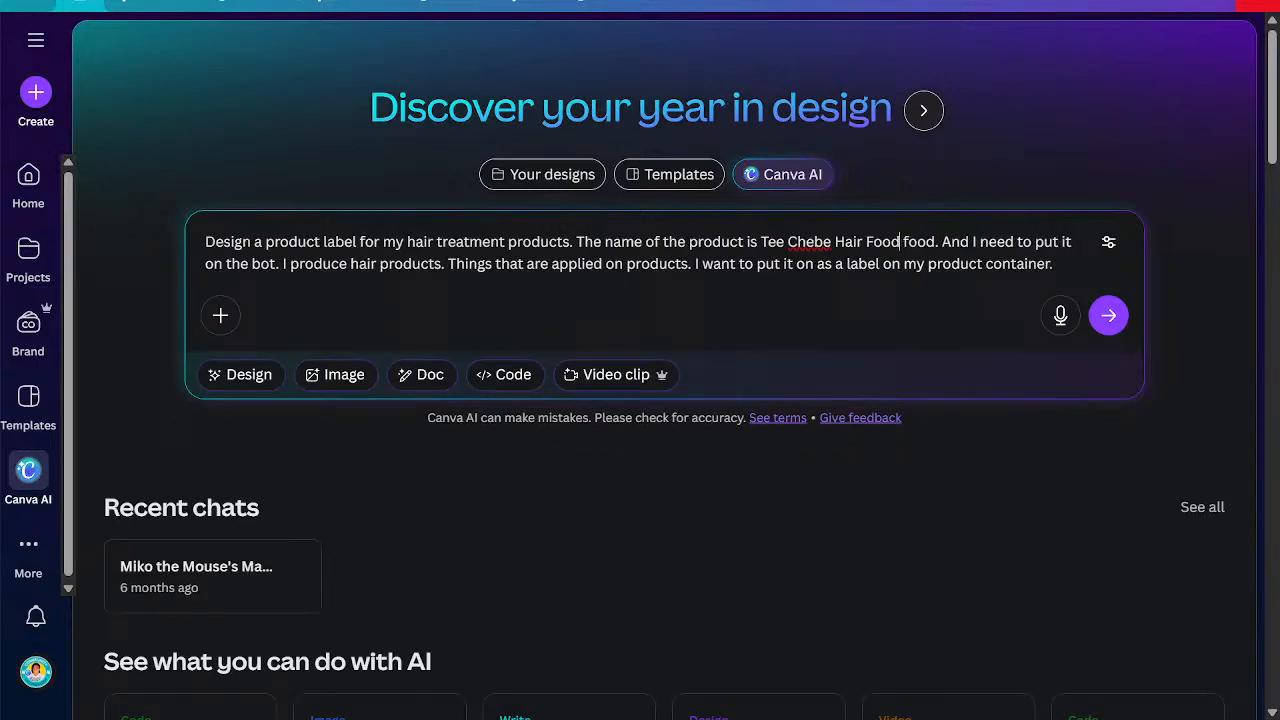
{"action": "key", "text": "Delete"}
{"action": "key", "text": "Delete"}
{"action": "key", "text": "Delete"}
{"action": "key", "text": "Delete"}
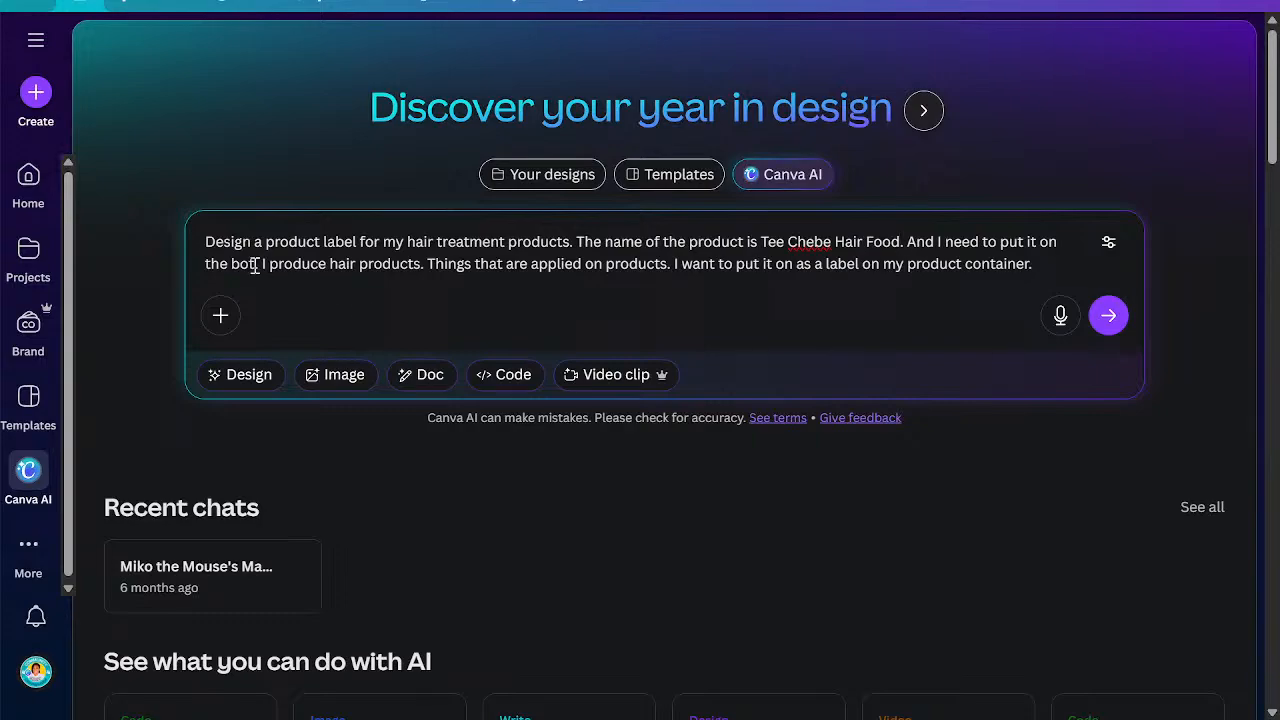
Correct "bot" to "bottle" and insert "natural African" before "hair products" in the prompt
{"action": "type", "text": "t"}
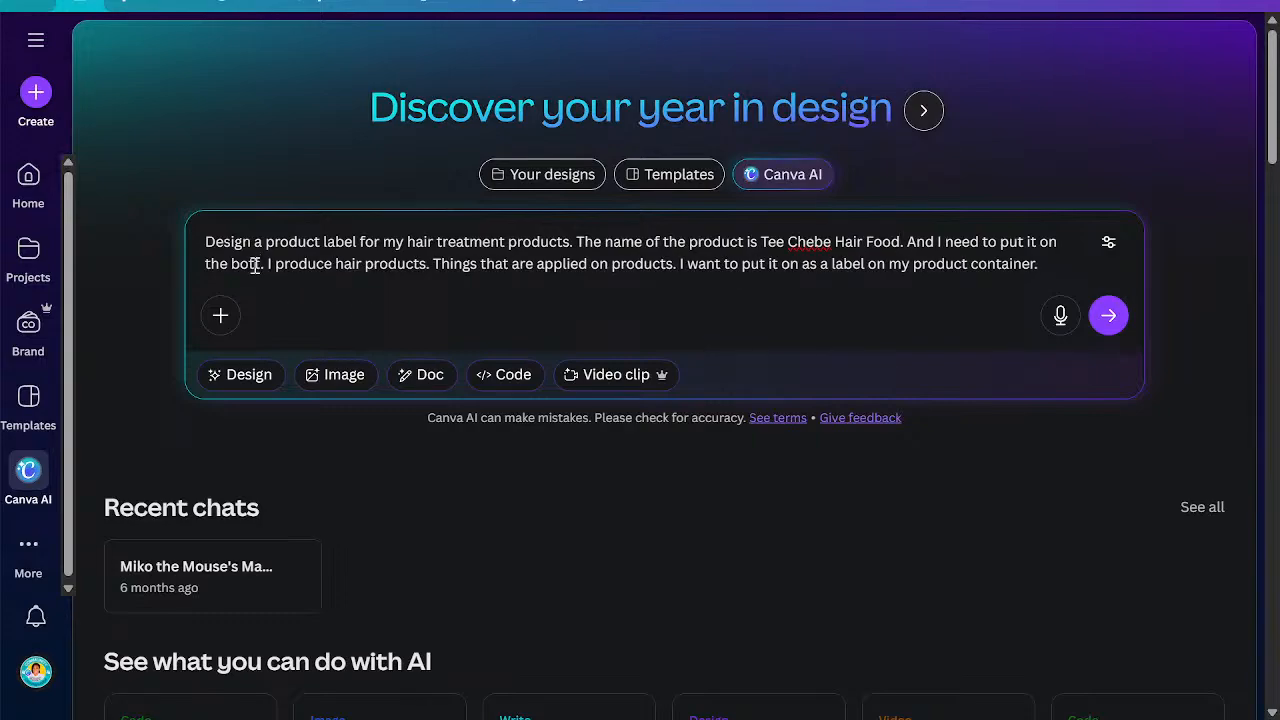
{"action": "type", "text": "le"}
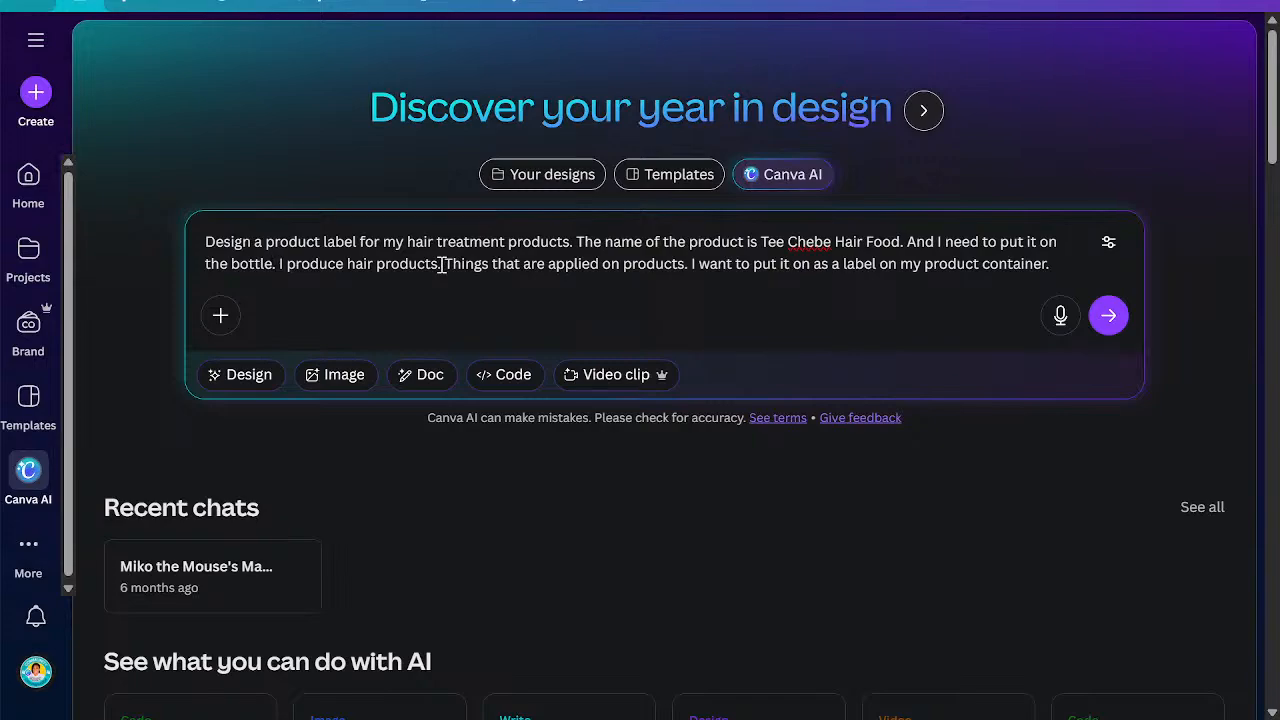
{"action": "left_click", "coordinate": [349, 265]}
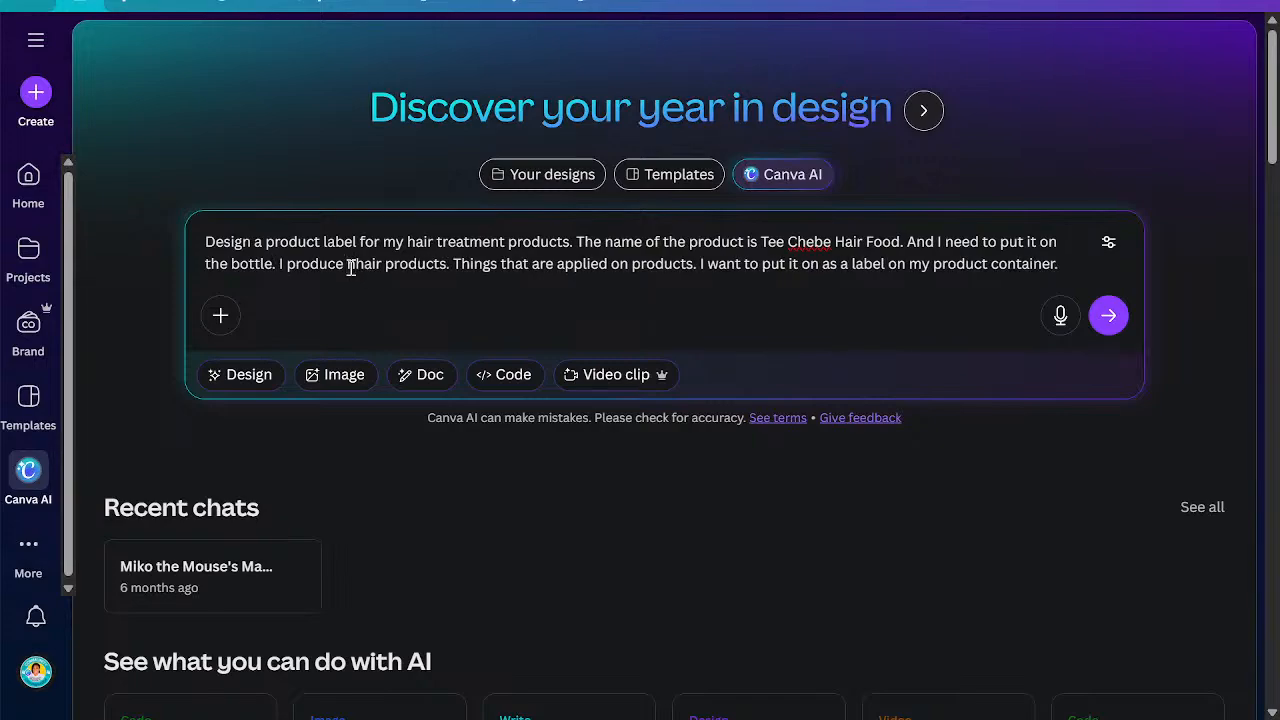
{"action": "type", "text": "hat"}
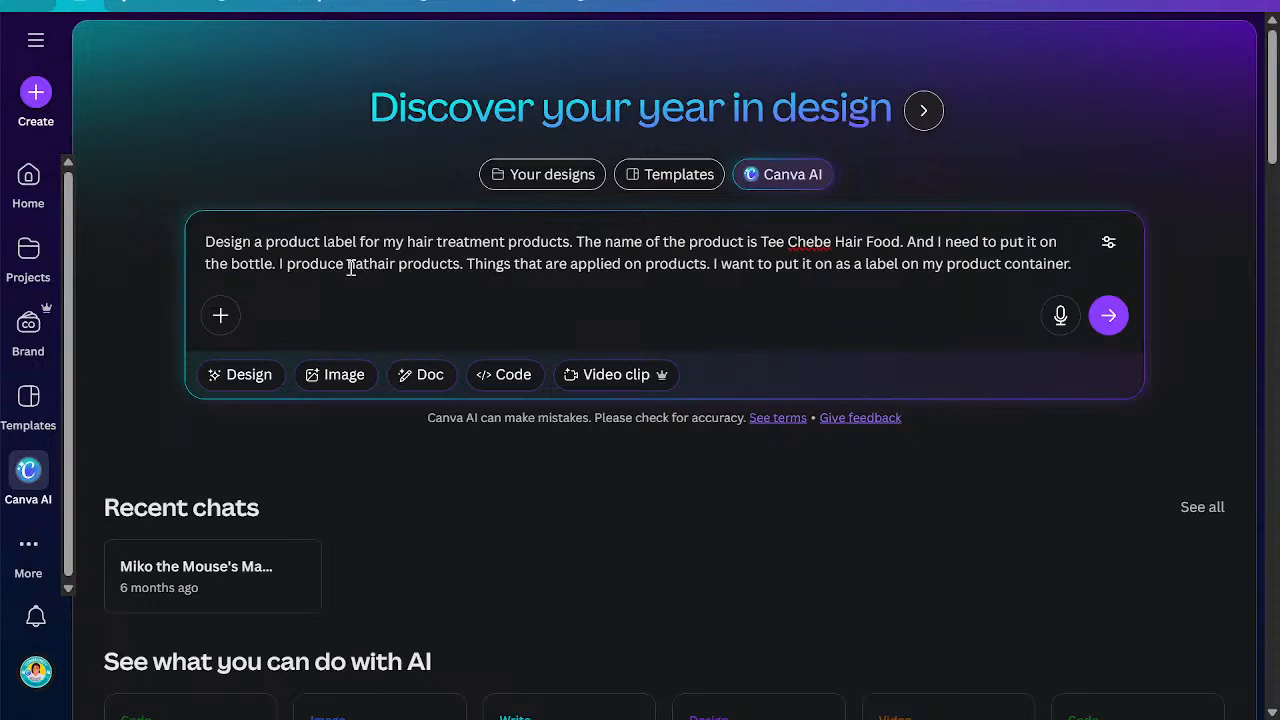
{"action": "type", "text": "ura"}
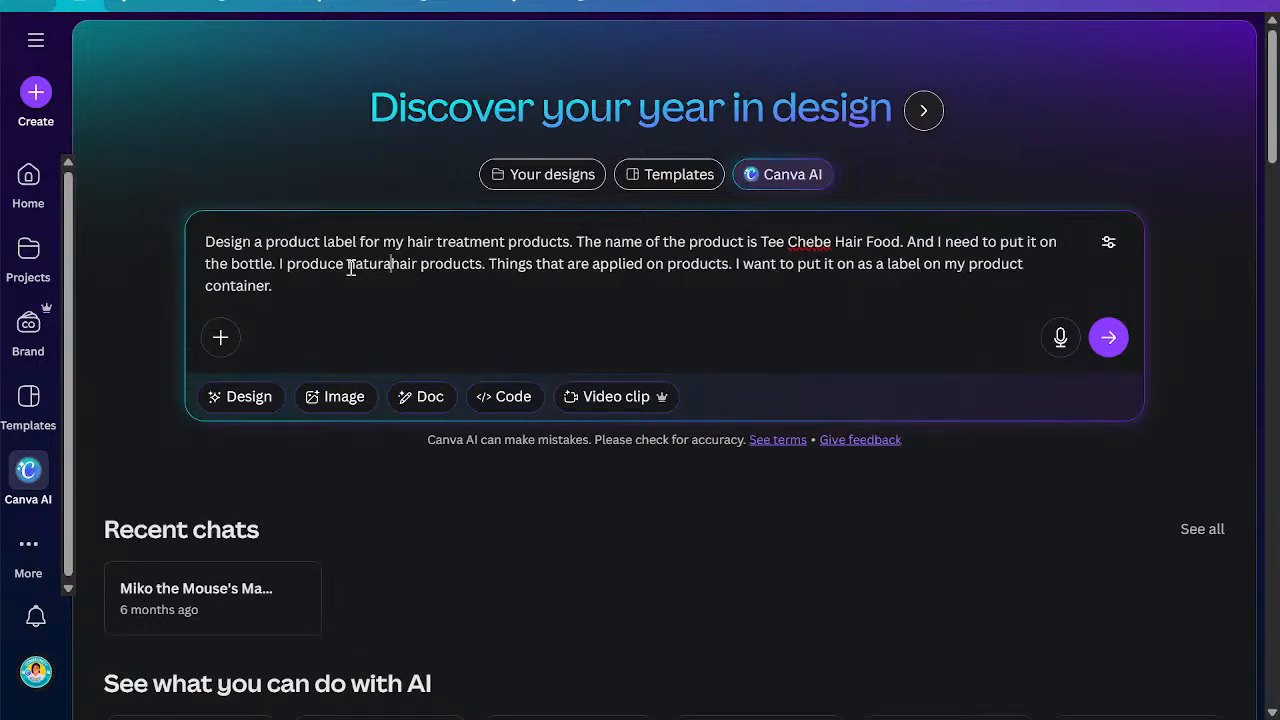
{"action": "type", "text": "l "}
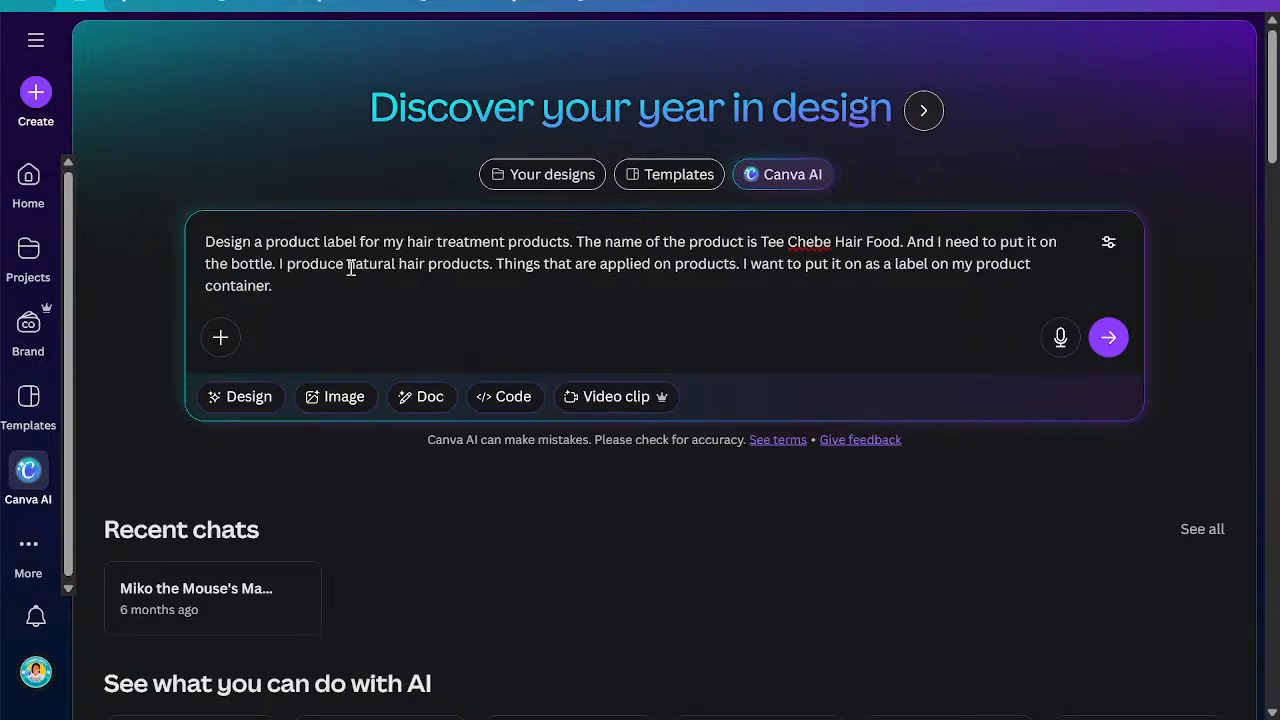
{"action": "type", "text": "Afric"}
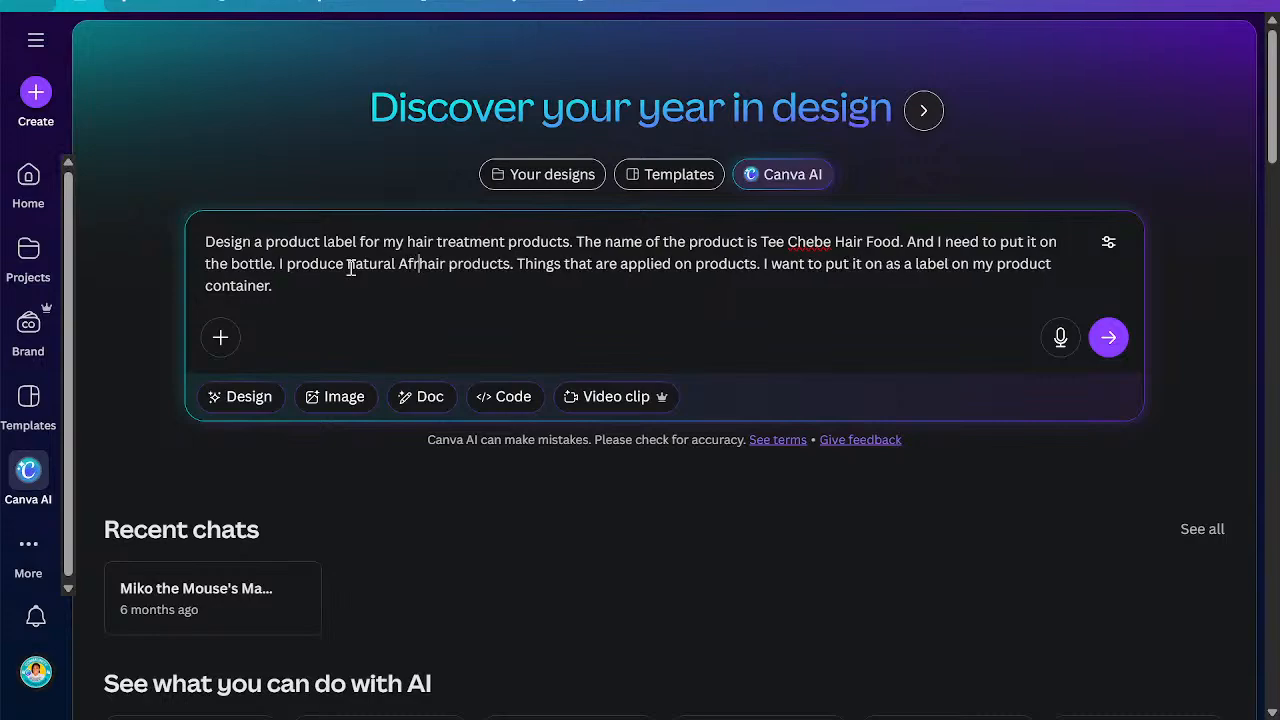
{"action": "type", "text": "a"}
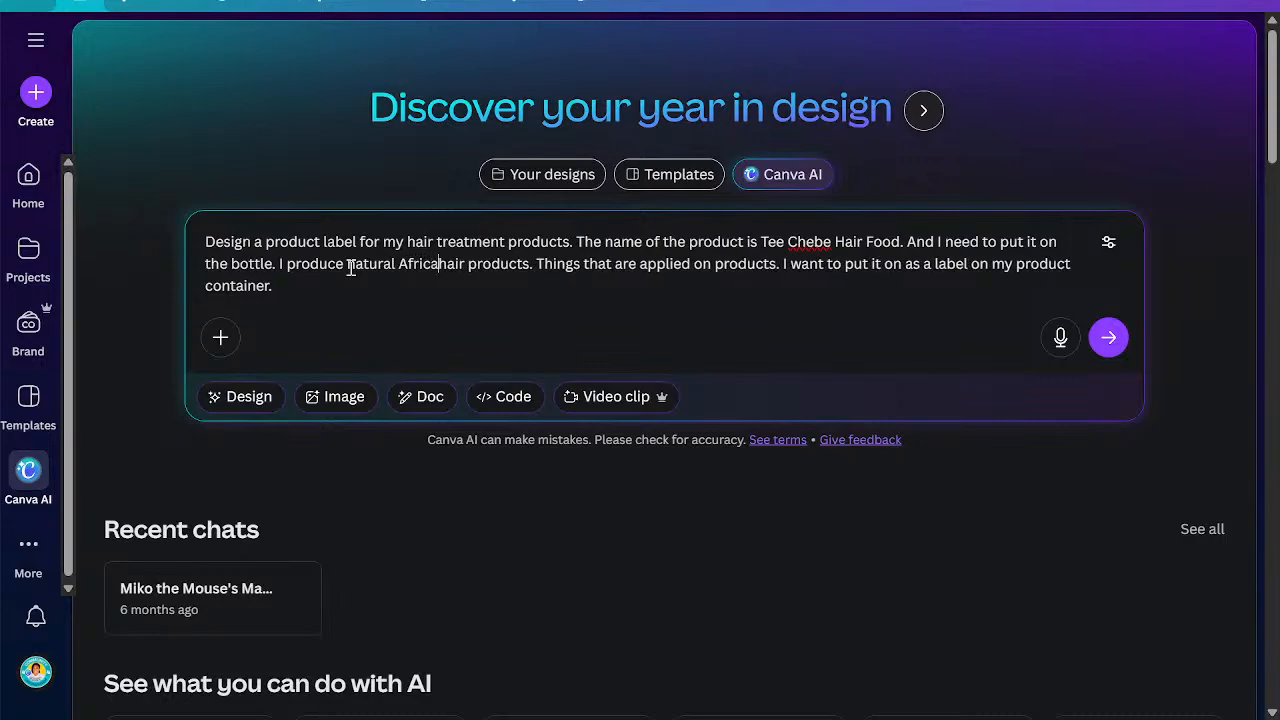
{"action": "type", "text": "n"}
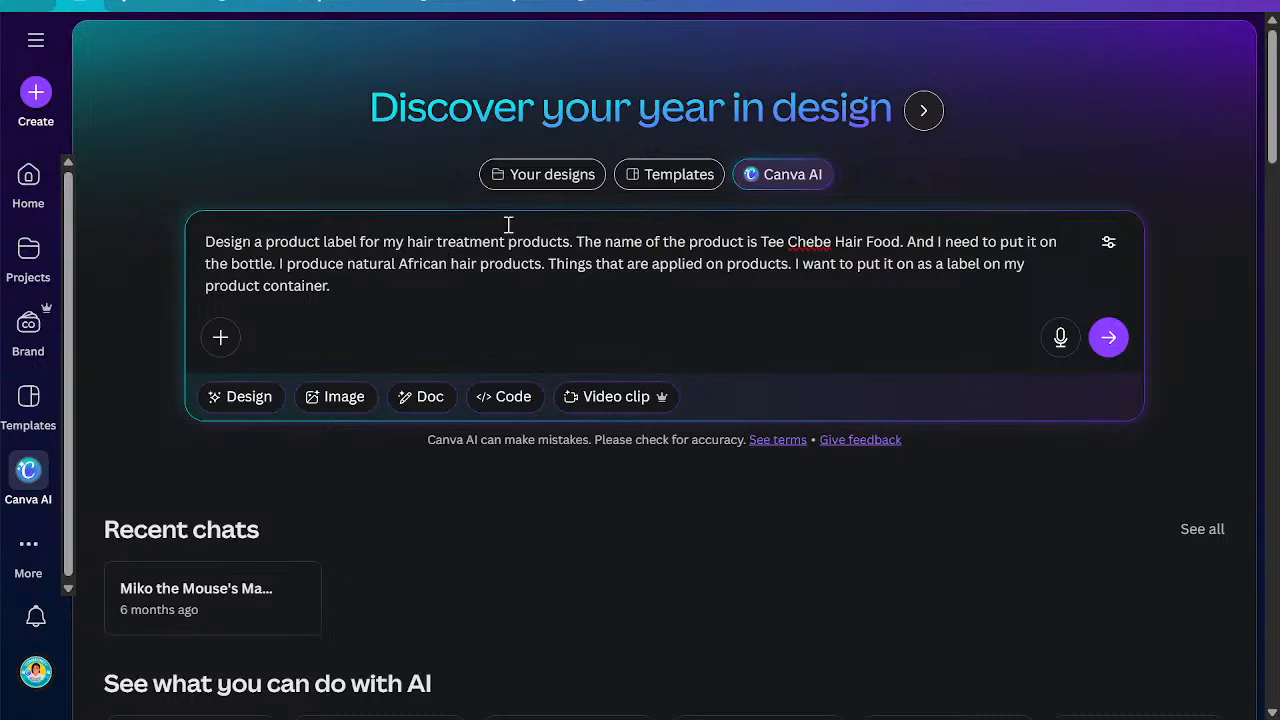
Delete the sentence "Things that are applied on products." from the prompt
{"action": "double_click", "coordinate": [549, 263]}
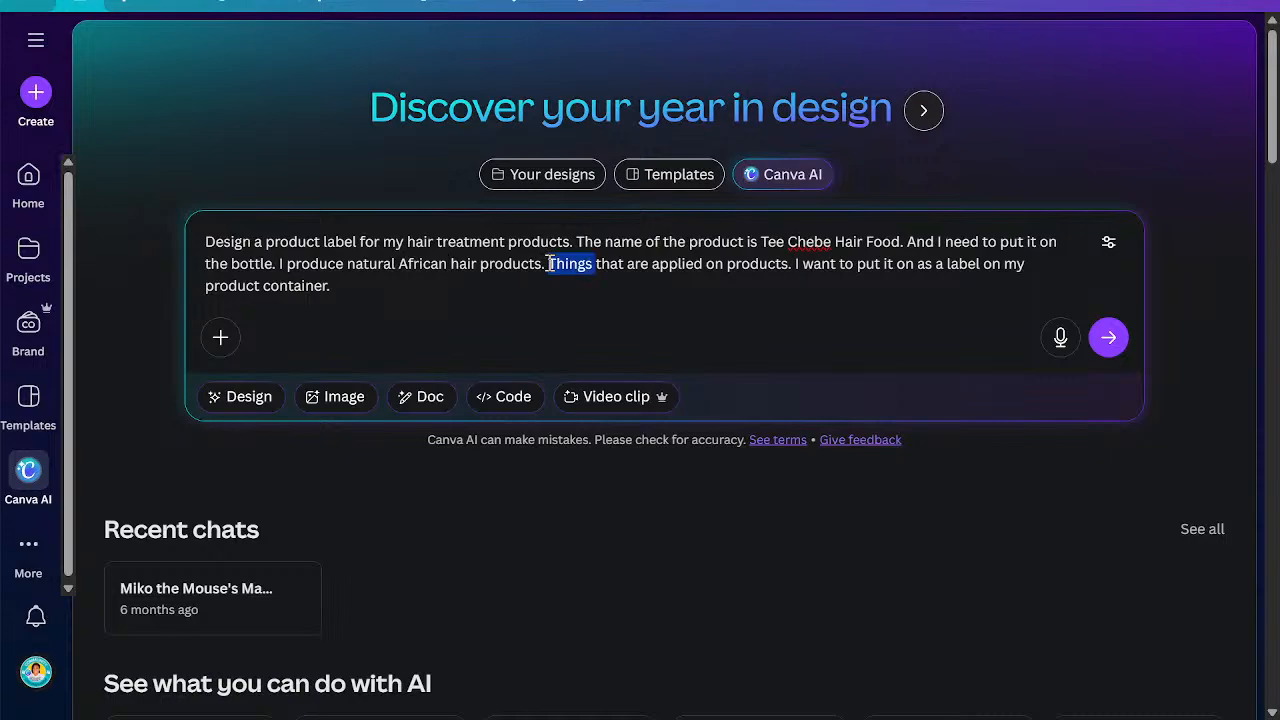
{"action": "key", "text": "BackSpace"}
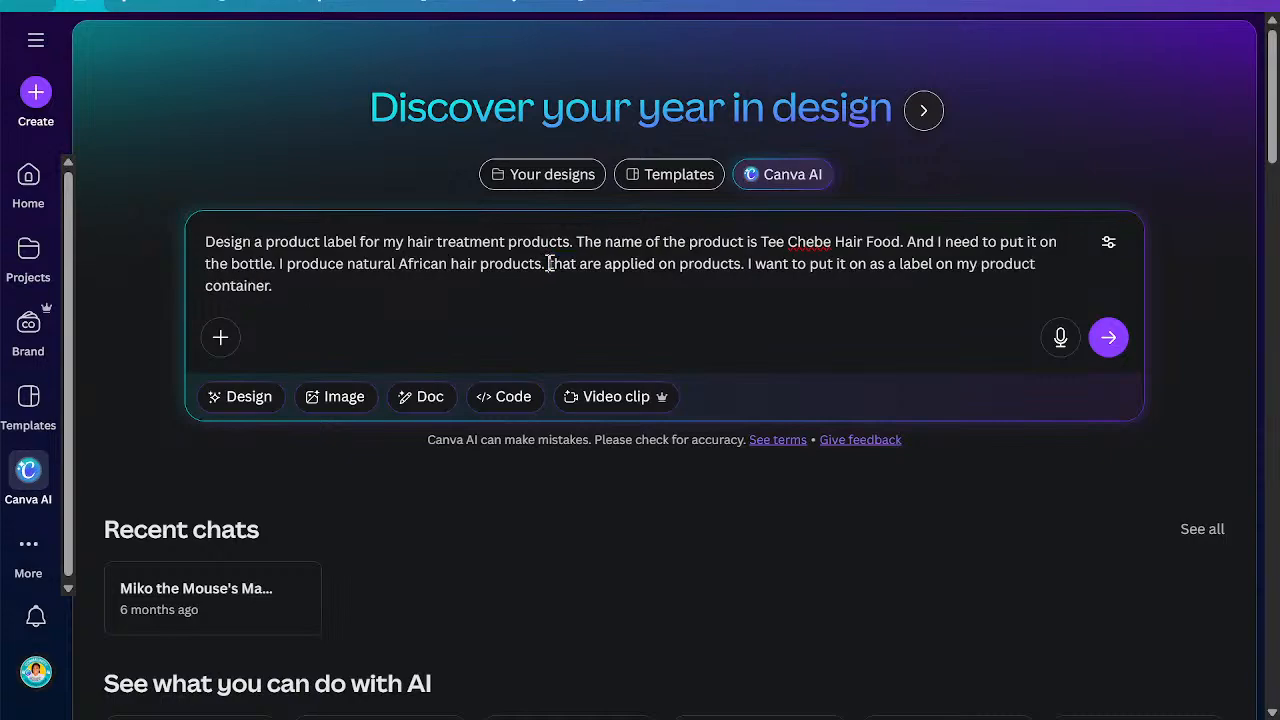
{"action": "key", "text": "Delete"}
{"action": "key", "text": "Delete"}
{"action": "key", "text": "Delete"}
{"action": "key", "text": "Delete"}
{"action": "key", "text": "Delete"}
{"action": "key", "text": "Delete"}
{"action": "key", "text": "Delete"}
{"action": "key", "text": "Delete"}
{"action": "key", "text": "Delete"}
{"action": "key", "text": "Delete"}
{"action": "key", "text": "Delete"}
{"action": "key", "text": "Delete"}
{"action": "key", "text": "Delete"}
{"action": "key", "text": "Delete"}
{"action": "key", "text": "Delete"}
{"action": "key", "text": "Delete"}
{"action": "key", "text": "Delete"}
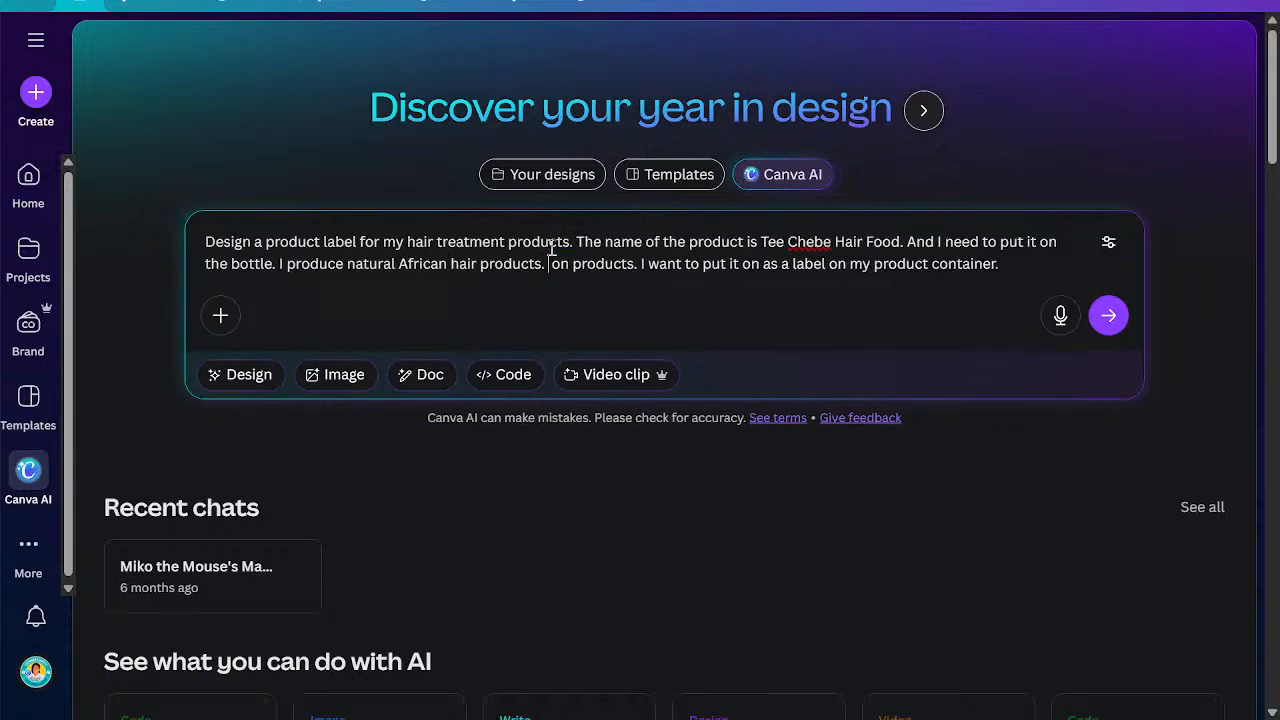
{"action": "key", "text": "Delete"}
{"action": "key", "text": "Delete"}
{"action": "key", "text": "Delete"}
{"action": "key", "text": "Delete"}
{"action": "key", "text": "Delete"}
{"action": "key", "text": "Delete"}
{"action": "key", "text": "Delete"}
{"action": "key", "text": "Delete"}
{"action": "key", "text": "Delete"}
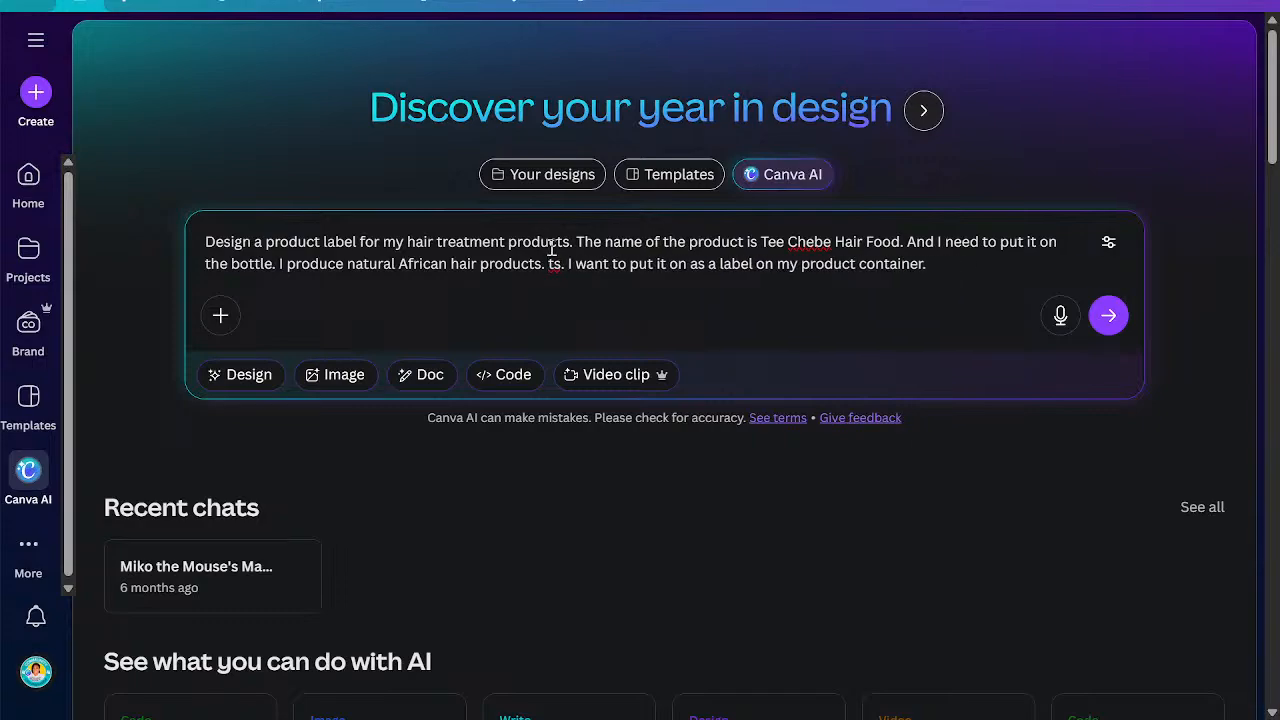
{"action": "key", "text": "Delete"}
{"action": "key", "text": "Delete"}
{"action": "key", "text": "Delete"}
{"action": "key", "text": "Delete"}
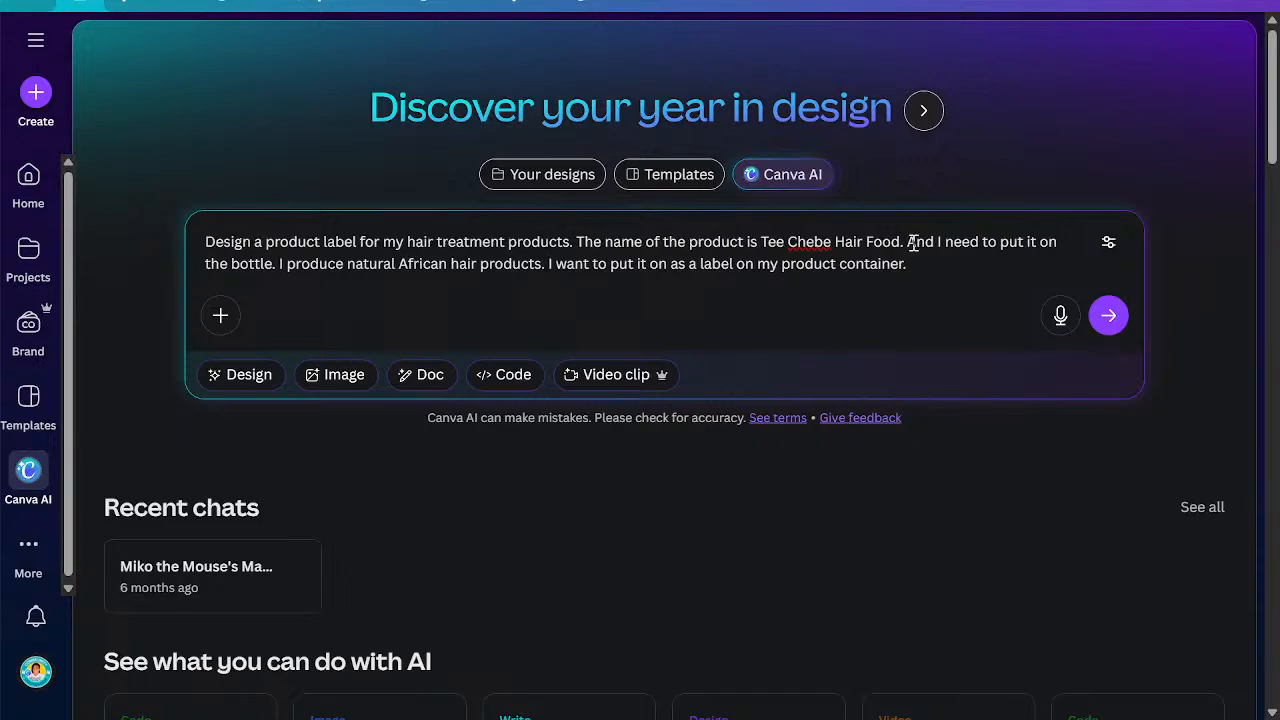
Delete the redundant sentence "And I need to put it on the bottle." and its extra space from the prompt
{"action": "key", "text": "shift+Right"}
{"action": "key", "text": "shift+Right"}
{"action": "key", "text": "shift+Right"}
{"action": "key", "text": "shift+Right"}
{"action": "key", "text": "shift+Right"}
{"action": "key", "text": "shift+Right"}
{"action": "key", "text": "shift+Right"}
{"action": "key", "text": "shift+Right"}
{"action": "key", "text": "shift+Right"}
{"action": "key", "text": "shift+Right"}
{"action": "key", "text": "shift+Right"}
{"action": "key", "text": "shift+Right"}
{"action": "key", "text": "shift+Right"}
{"action": "key", "text": "shift+Right"}
{"action": "key", "text": "shift+Right"}
{"action": "key", "text": "shift+Right"}
{"action": "key", "text": "shift+Right"}
{"action": "key", "text": "shift+Right"}
{"action": "key", "text": "shift+Right"}
{"action": "key", "text": "shift+Right"}
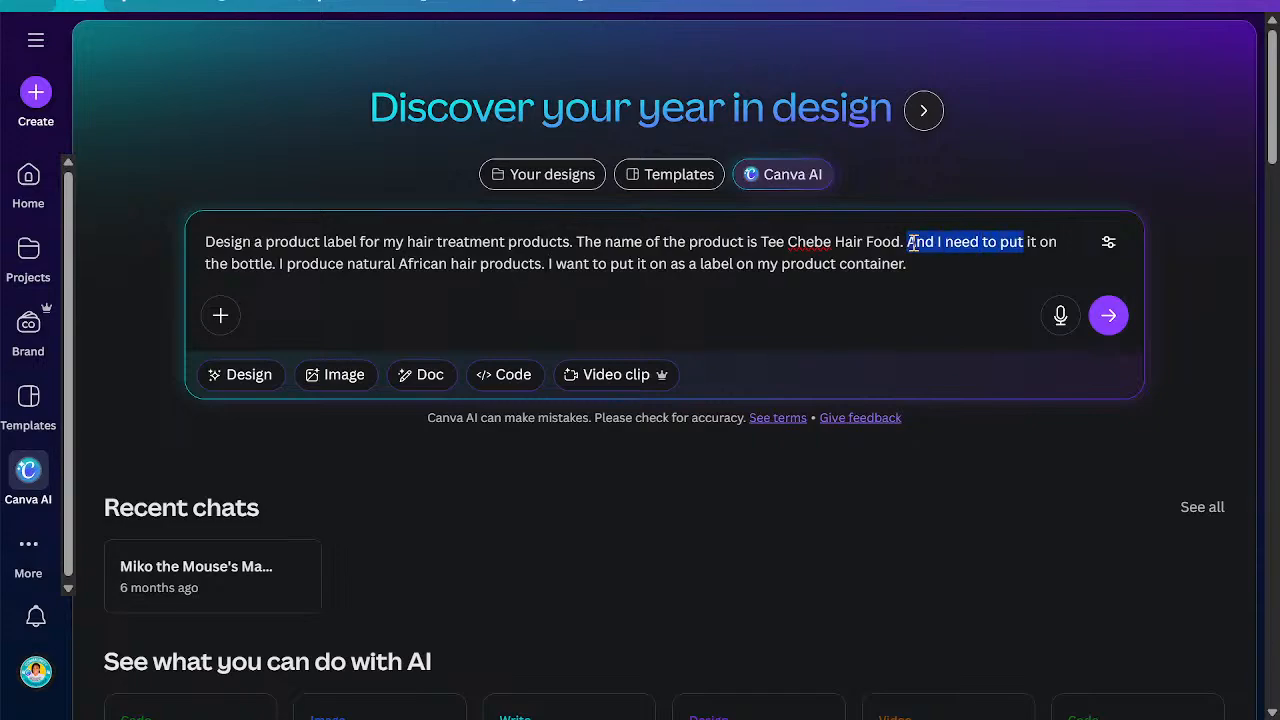
{"action": "key", "text": "shift+Right"}
{"action": "key", "text": "shift+Right"}
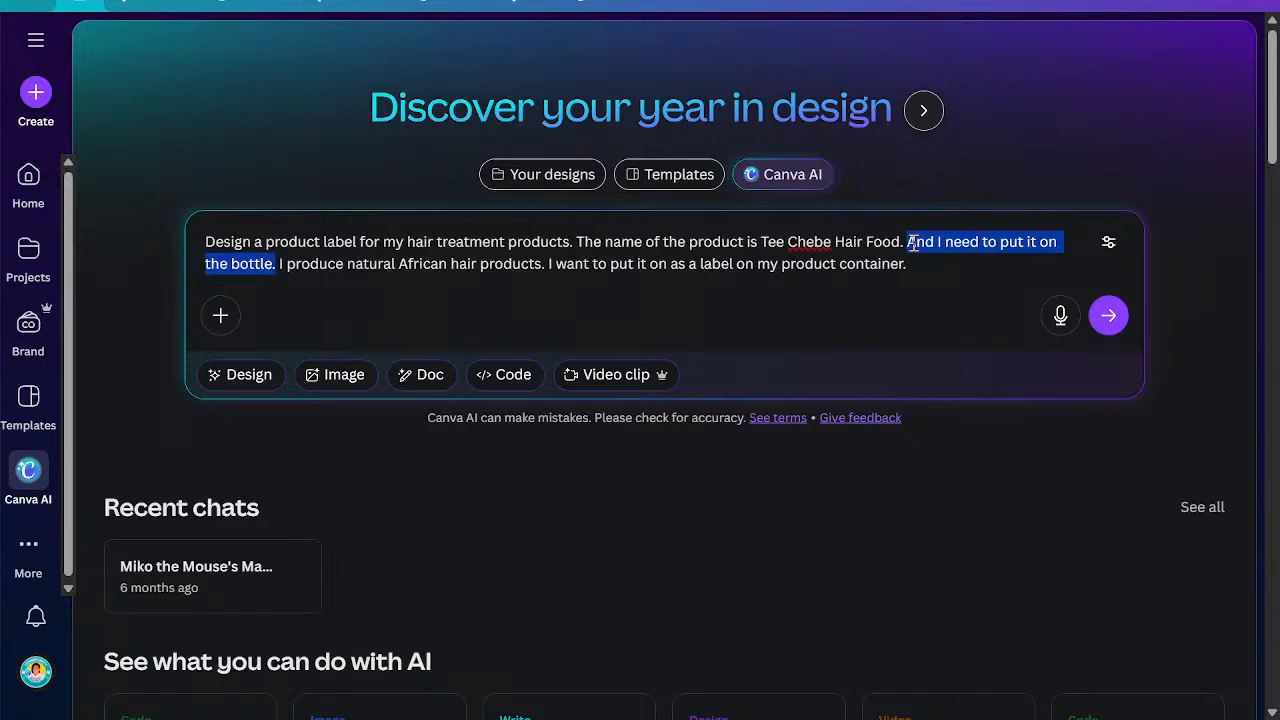
{"action": "key", "text": "BackSpace"}
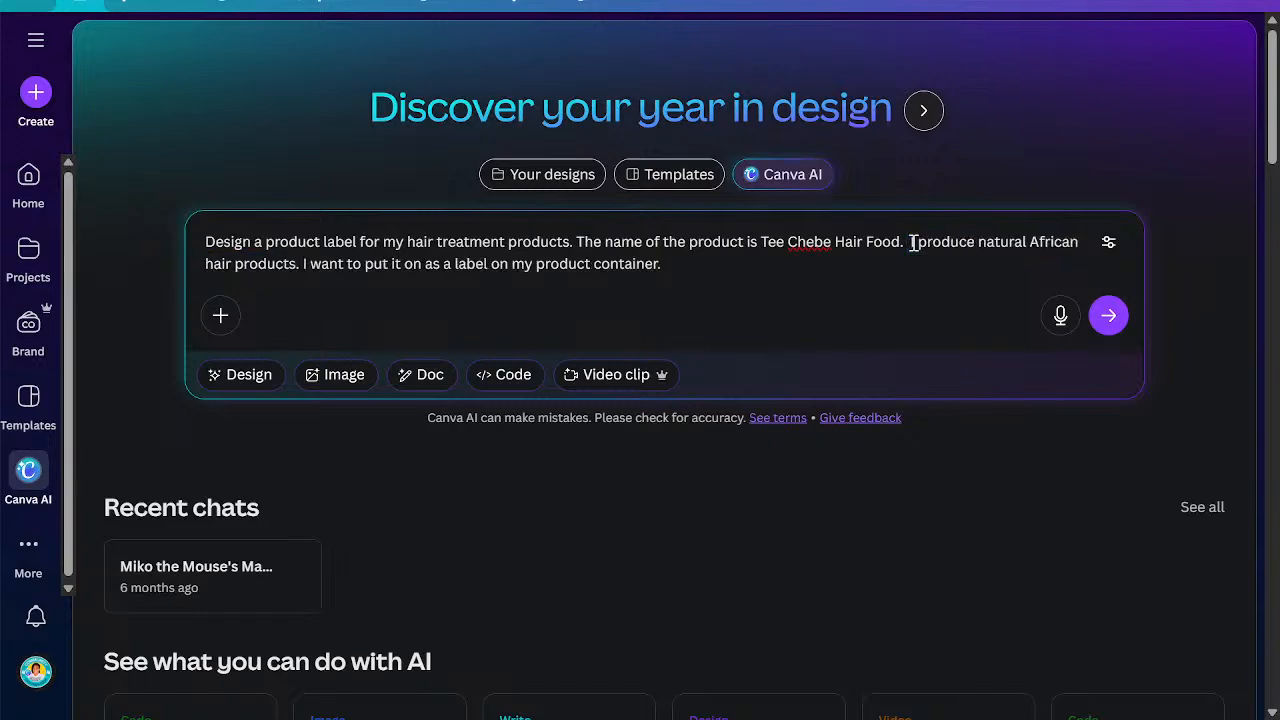
{"action": "key", "text": "BackSpace"}
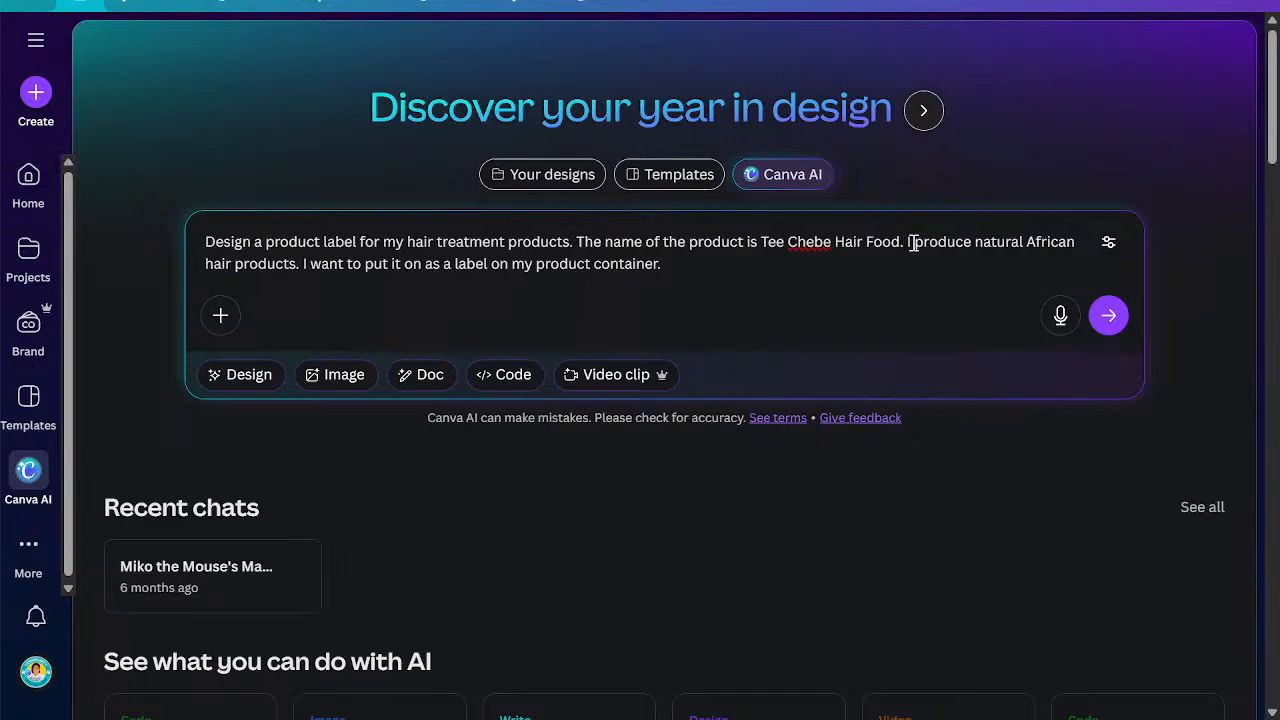
Submit the finished product label prompt to Canva AI and review its reply
{"action": "key", "text": "ctrl+a"}
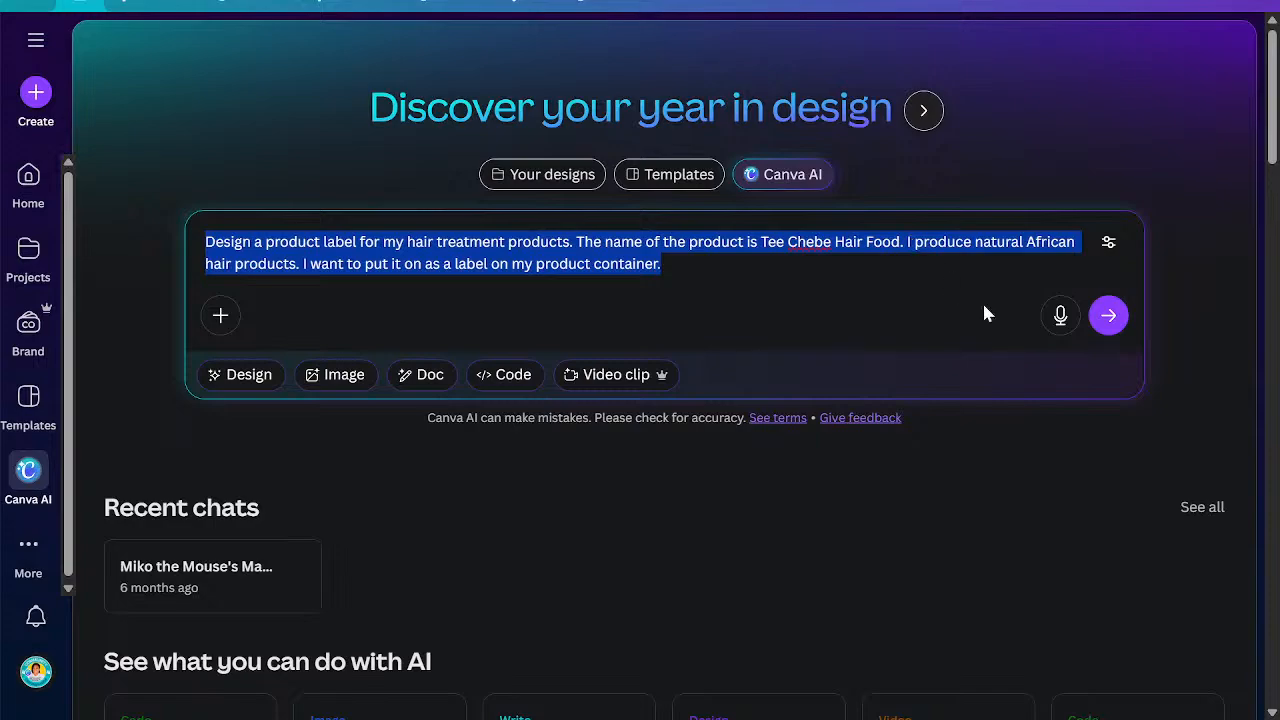
{"action": "left_click", "coordinate": [1105, 315]}
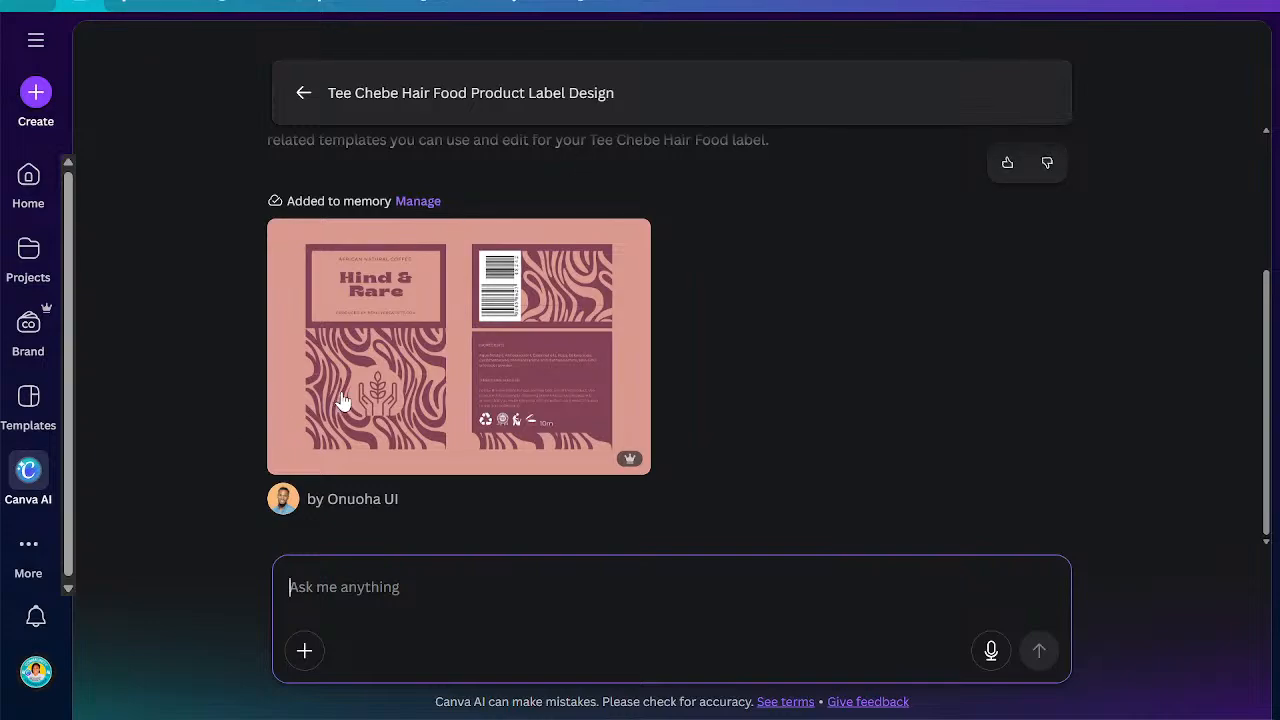
{"action": "scroll", "coordinate": [375, 388], "scroll_direction": "up", "scroll_amount": 2}
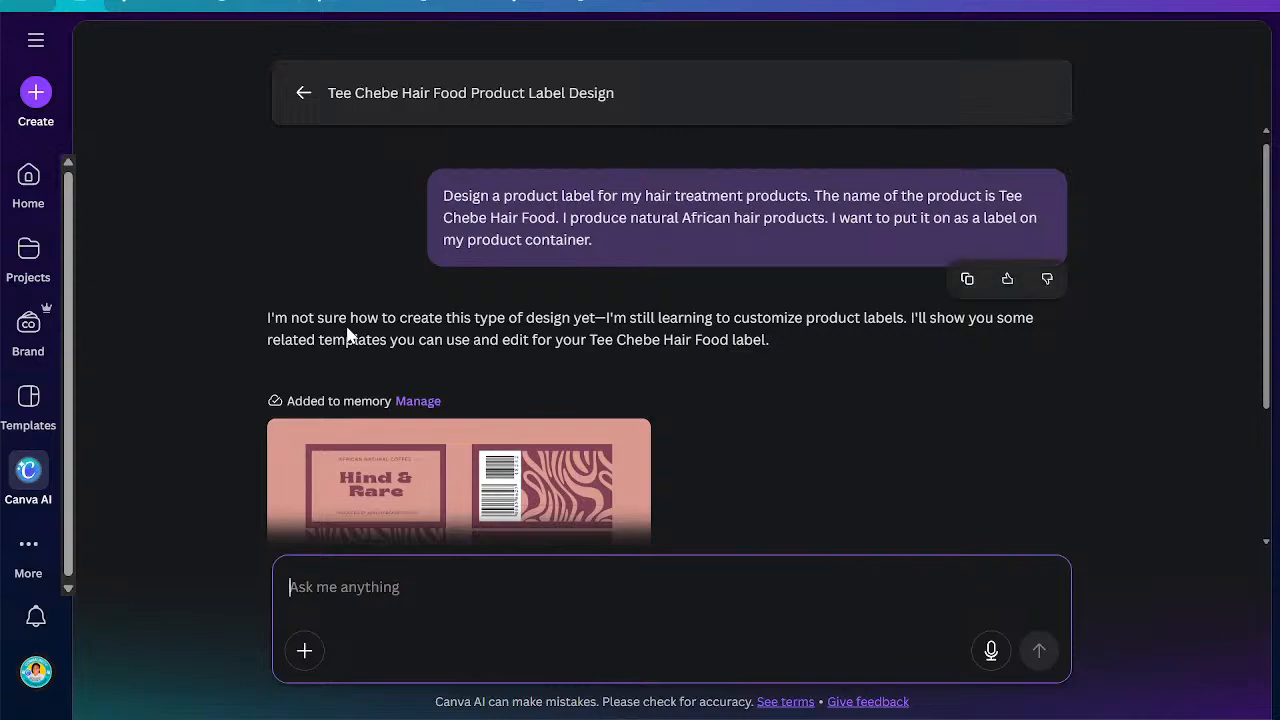
Leave the AI chat and search the template library for "hair product label"
{"action": "left_click", "coordinate": [302, 94]}
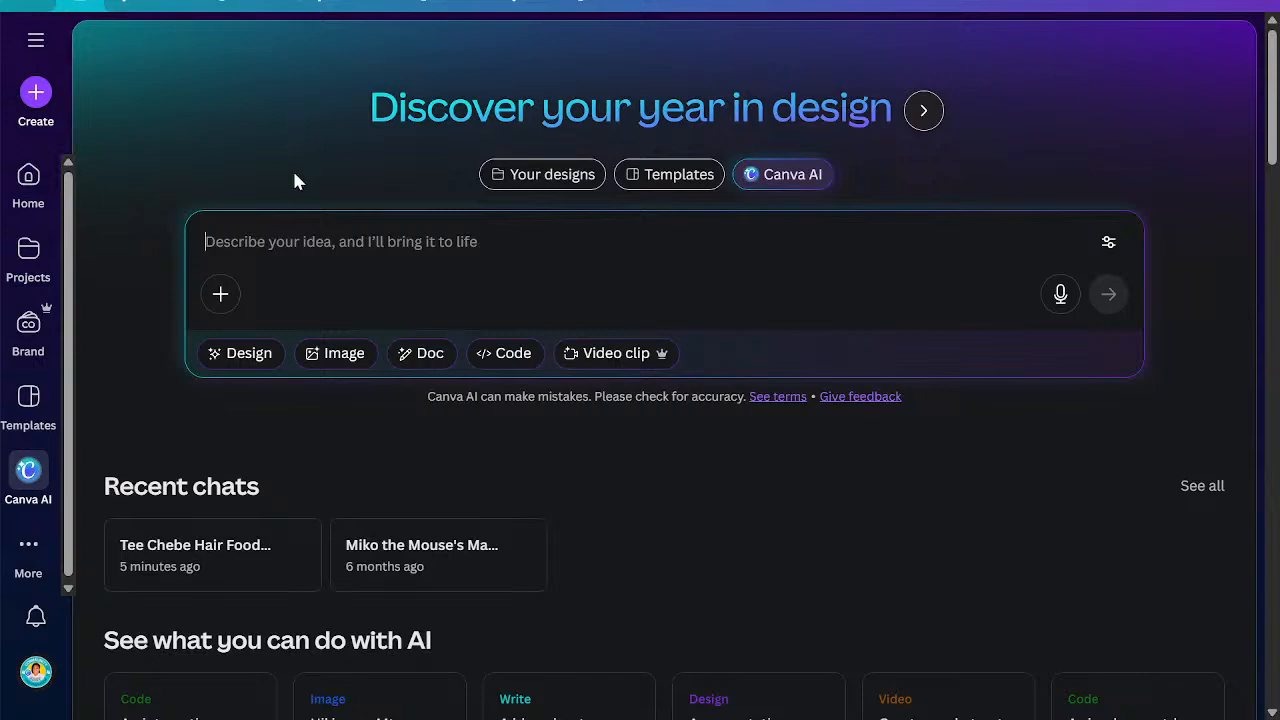
{"action": "left_click", "coordinate": [634, 184]}
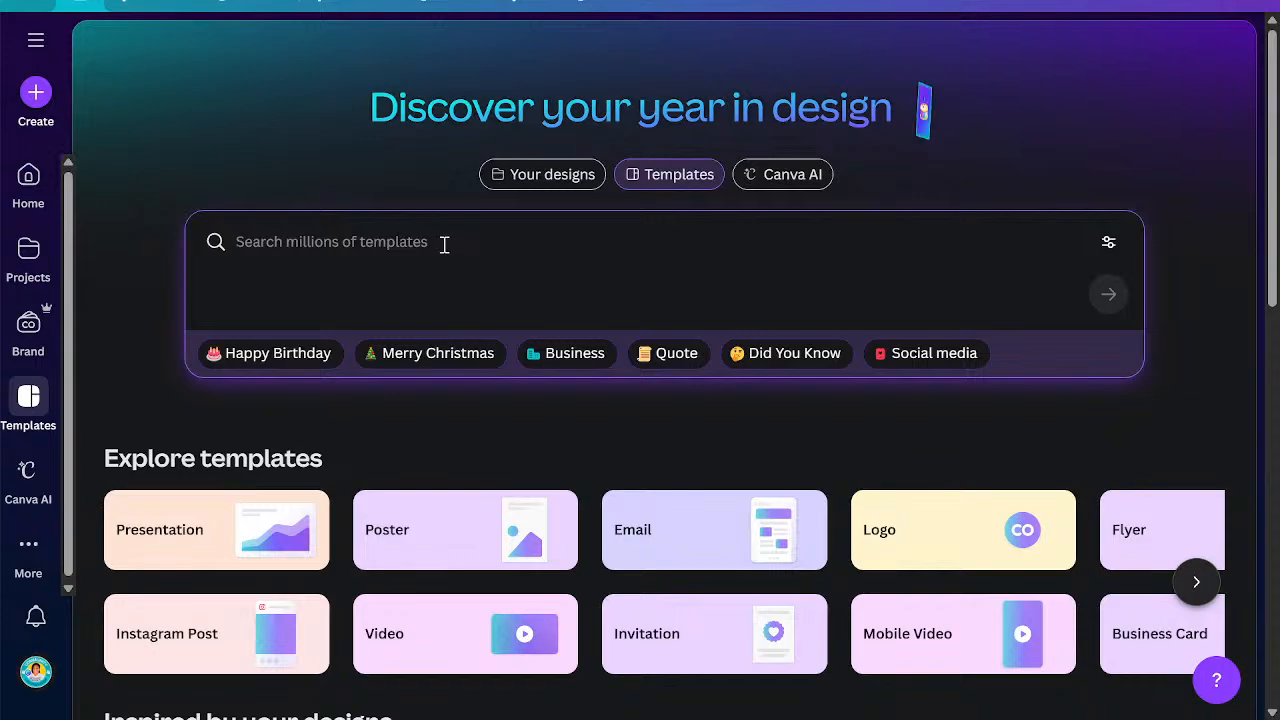
{"action": "type", "text": "p"}
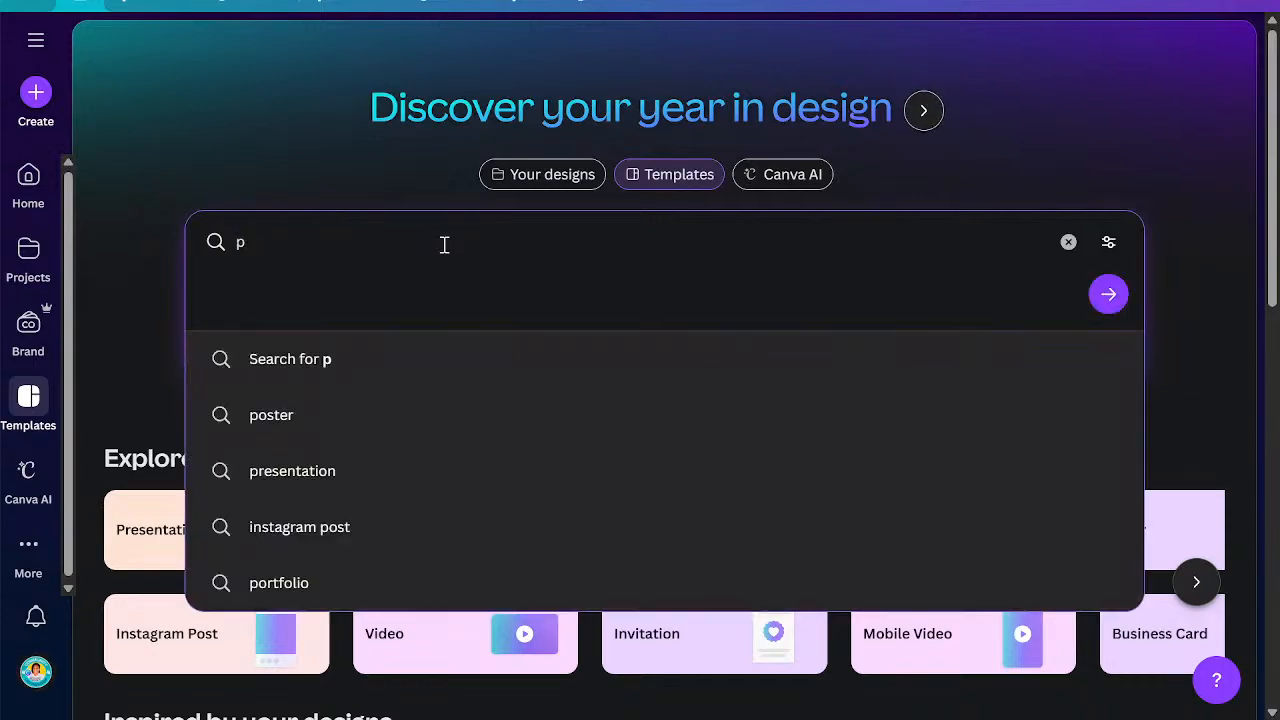
{"action": "type", "text": "r"}
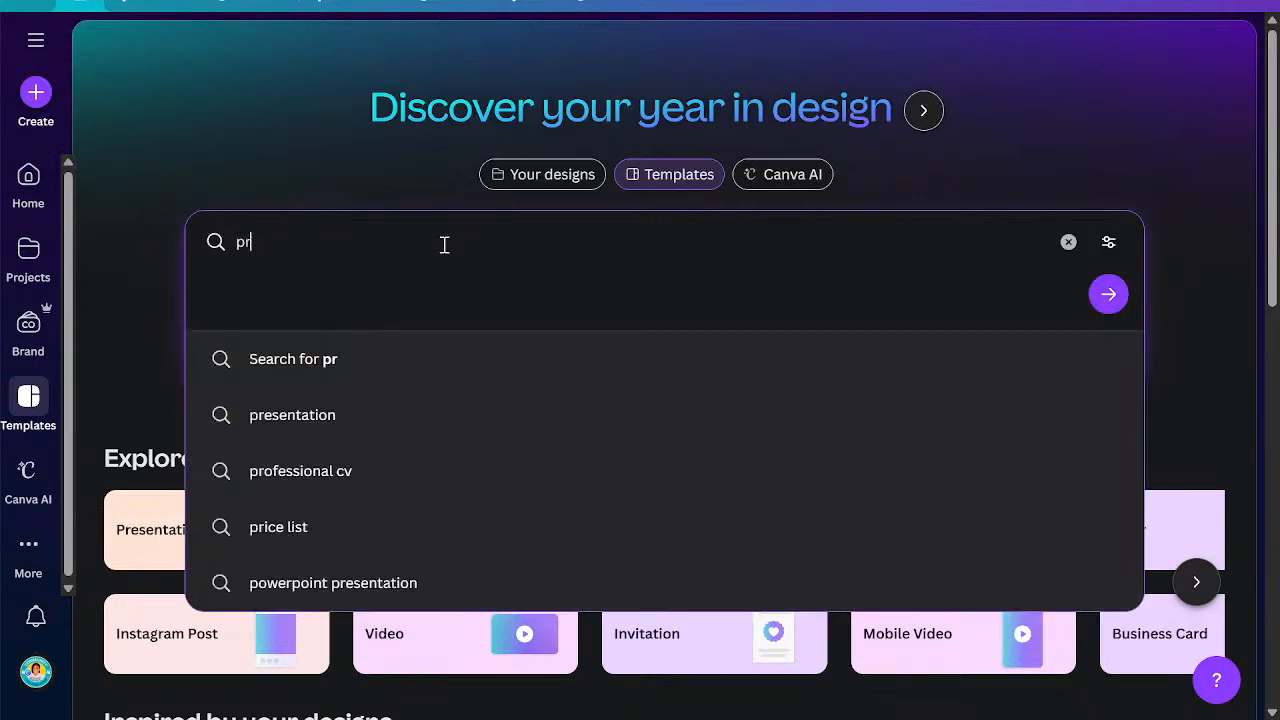
{"action": "type", "text": "od"}
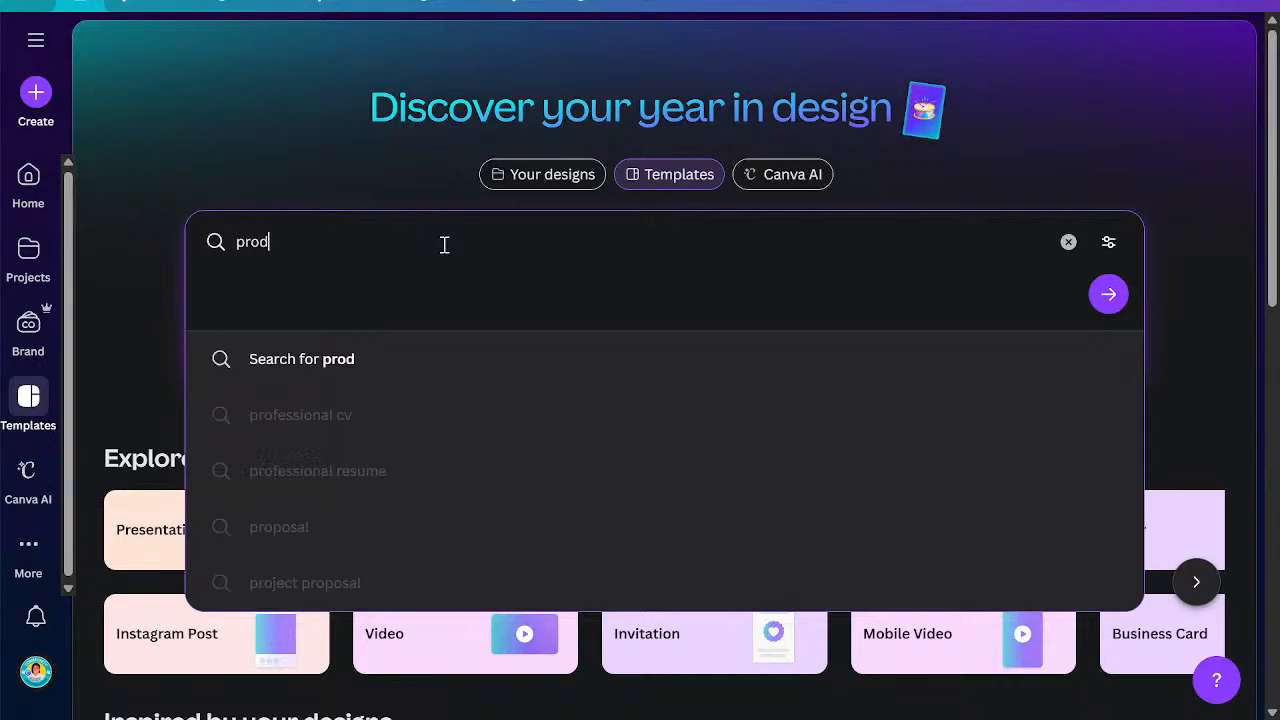
{"action": "type", "text": "uc"}
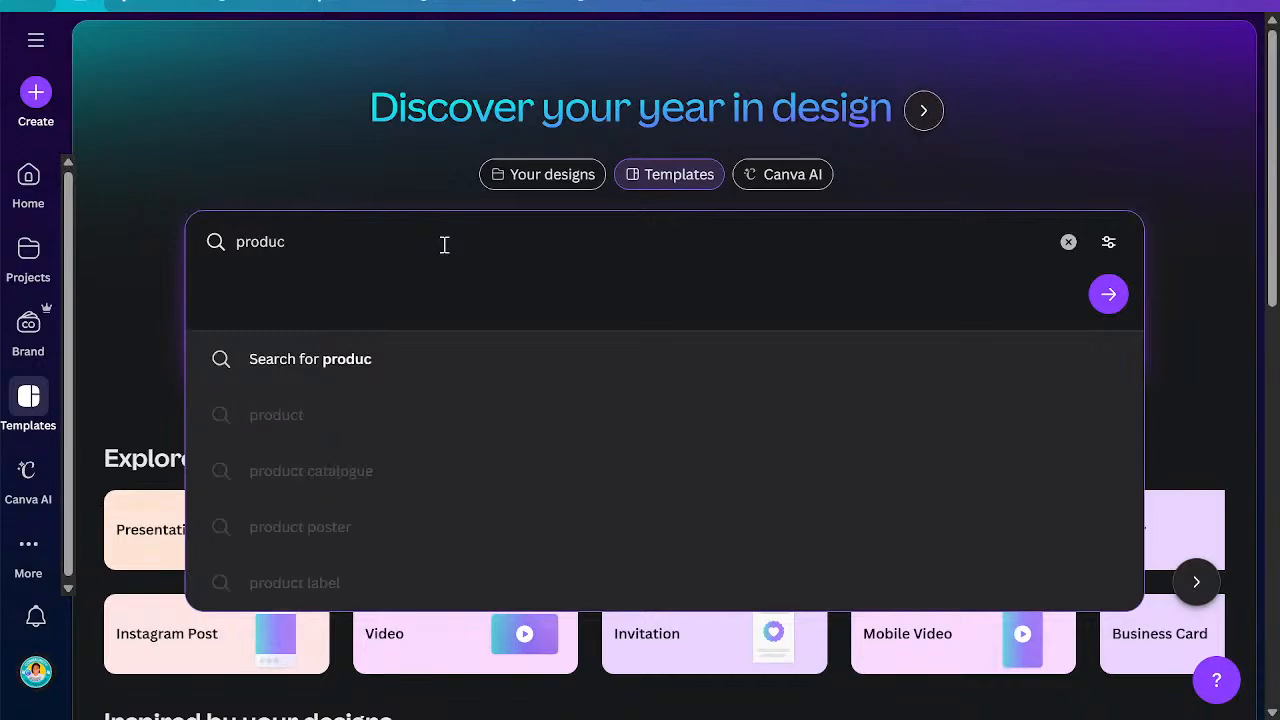
{"action": "type", "text": "t"}
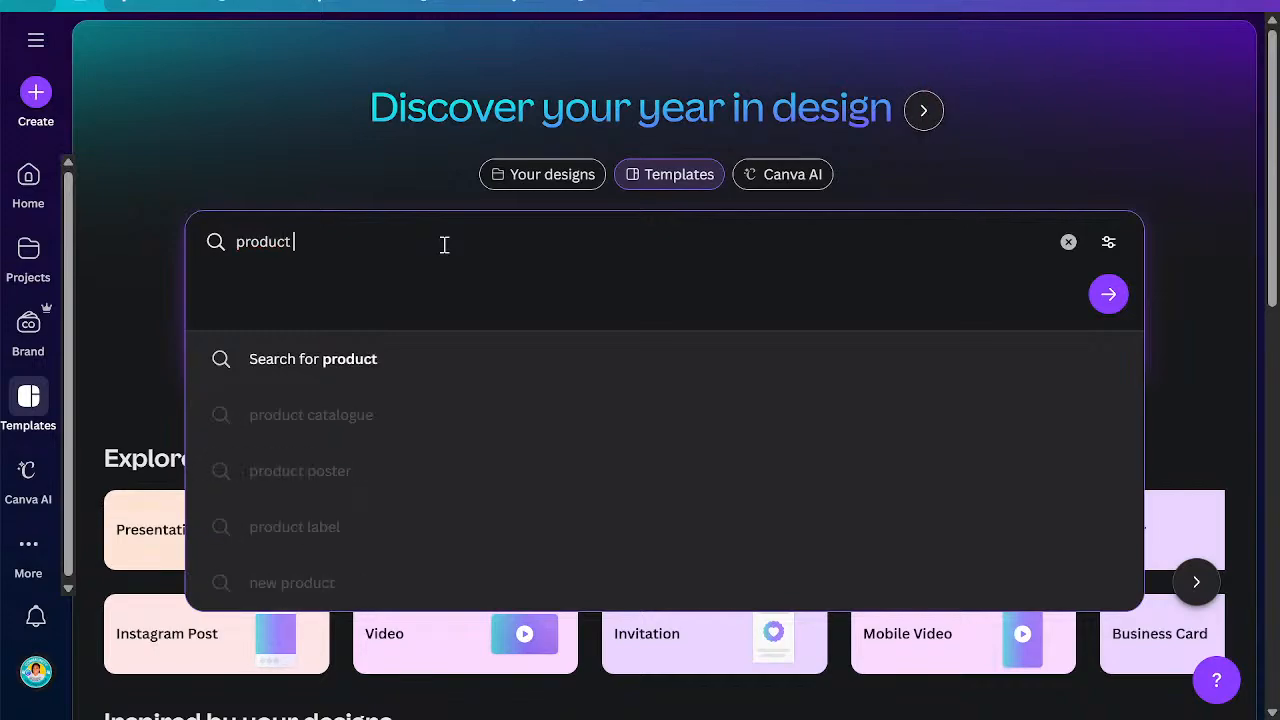
{"action": "type", "text": " l"}
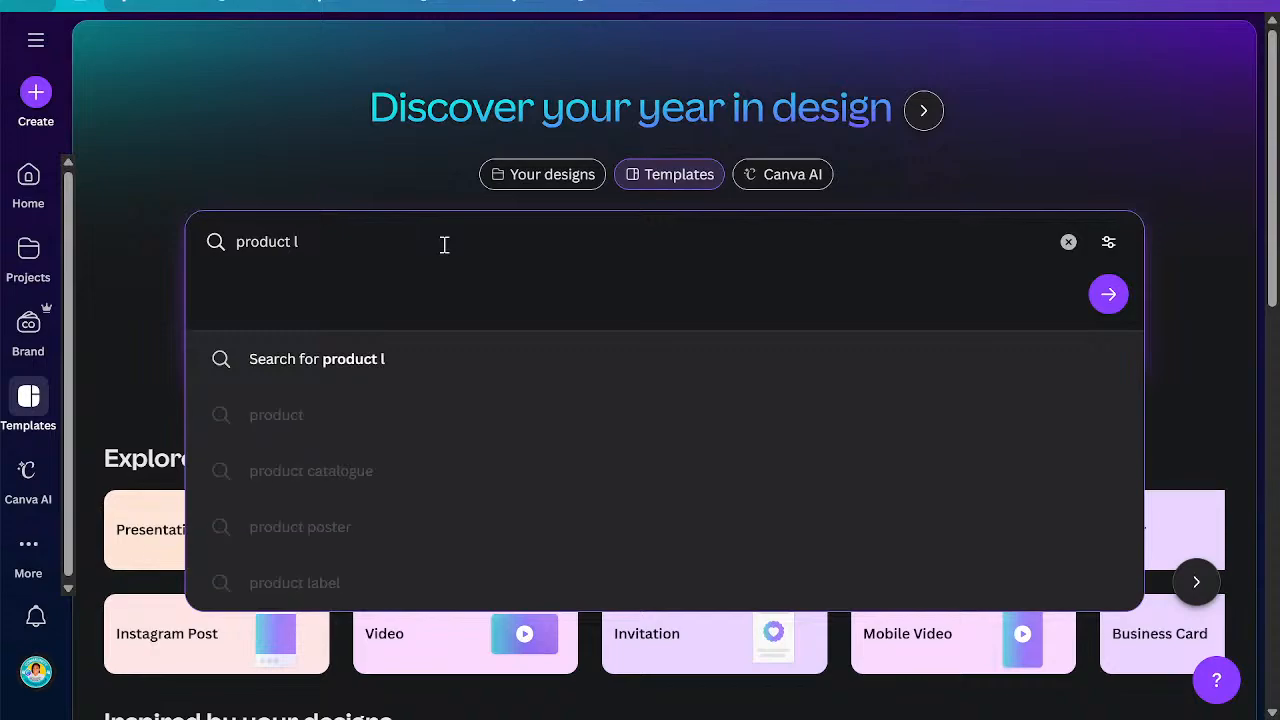
{"action": "type", "text": "abel"}
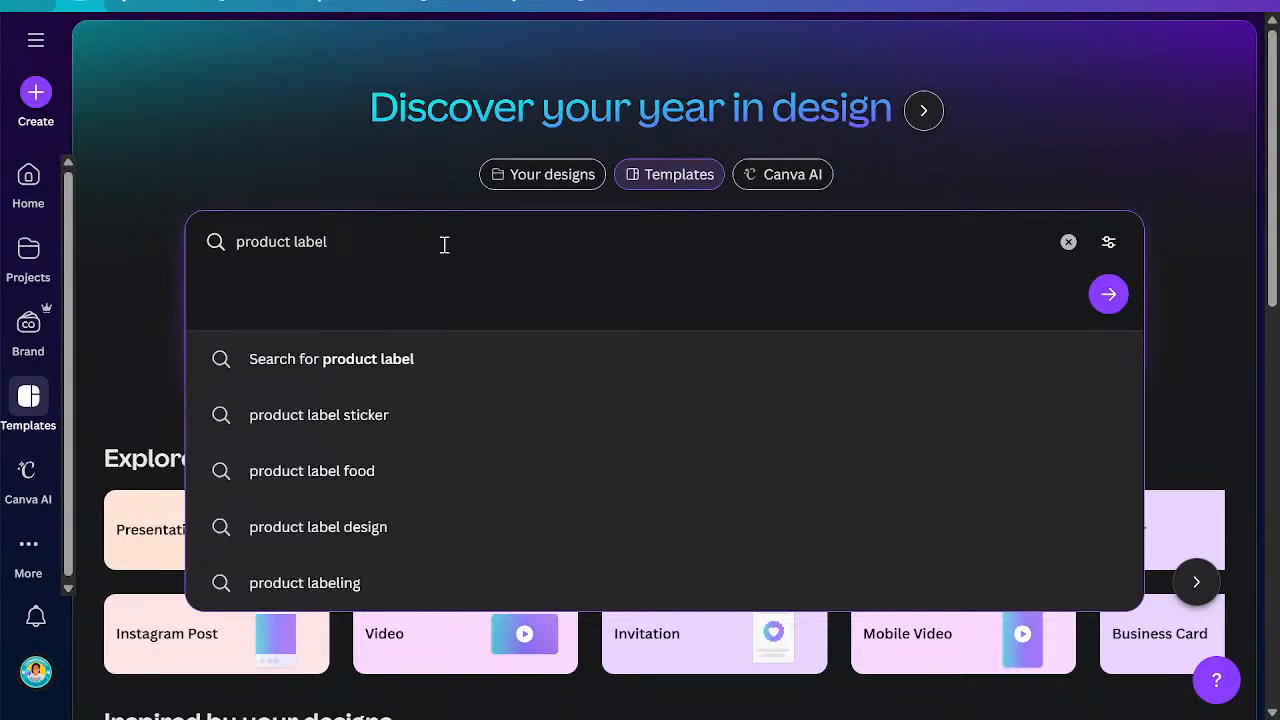
{"action": "key", "text": "ctrl+Left"}
{"action": "key", "text": "ctrl+Left"}
{"action": "type", "text": "hair"}
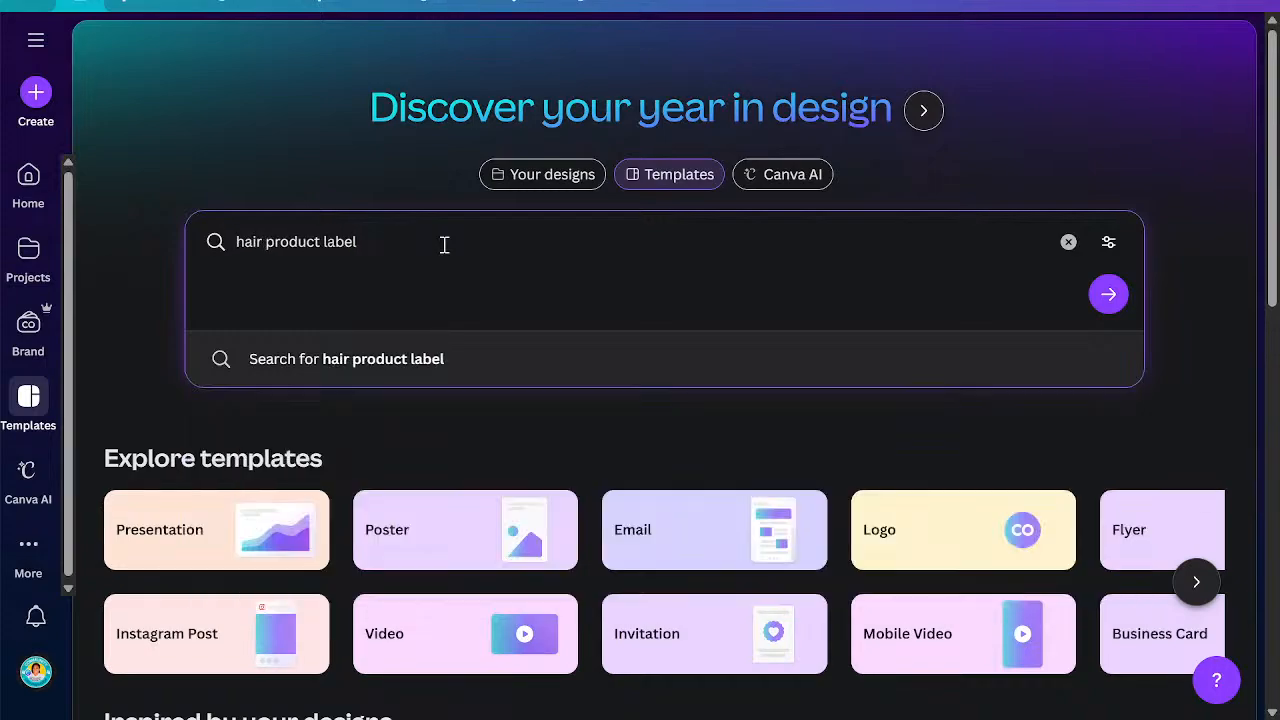
{"action": "key", "text": "Return"}
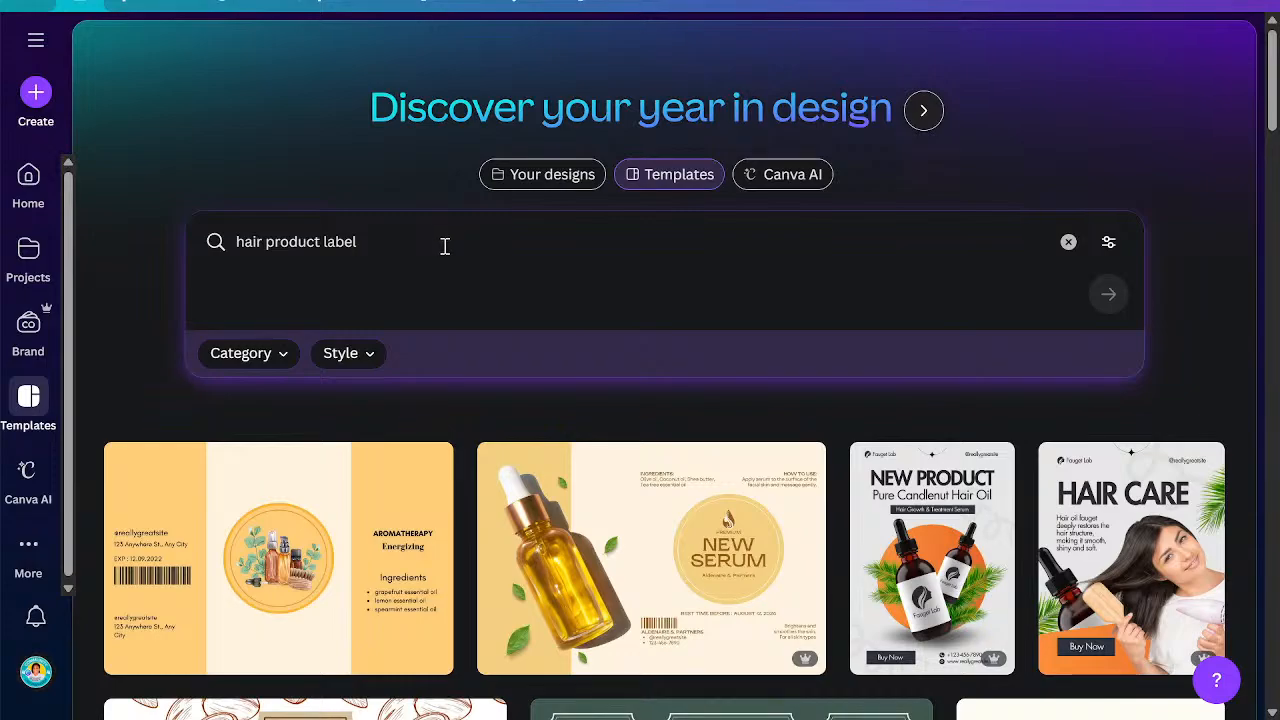
Examine the hair product label templates in the search results for a suitable design
{"action": "scroll", "coordinate": [450, 255], "scroll_direction": "down", "scroll_amount": 2}
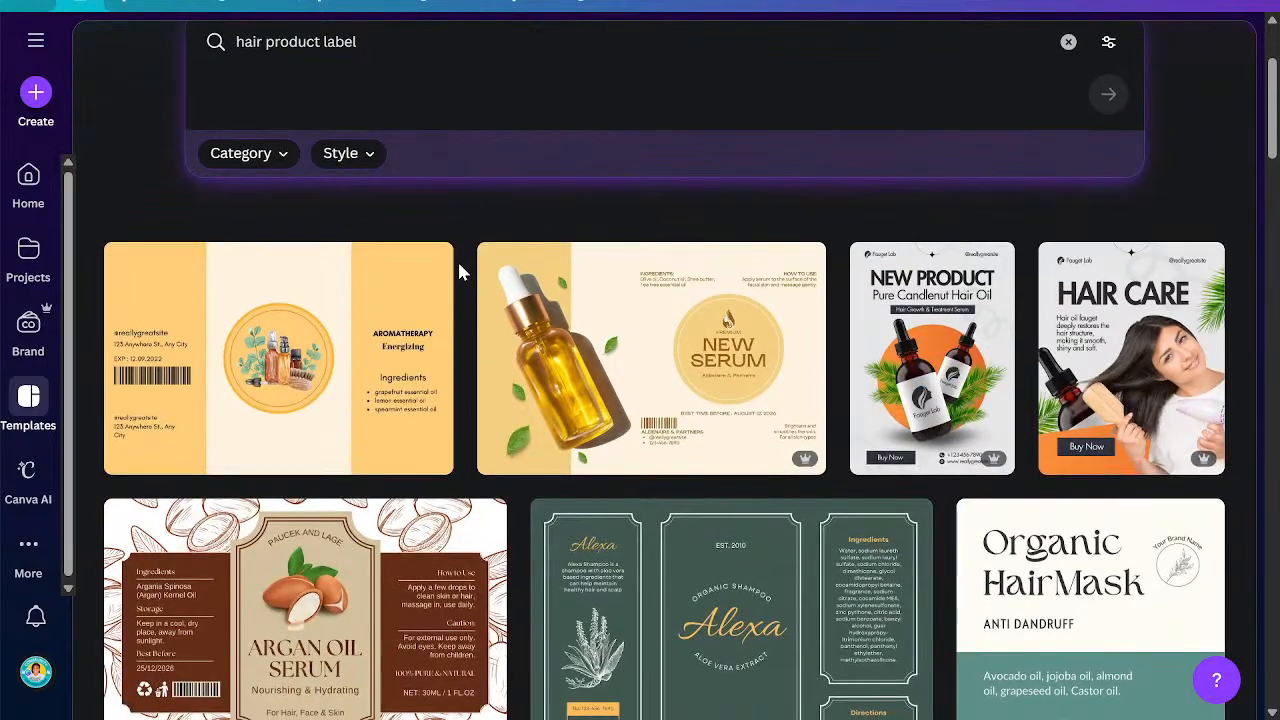
{"action": "scroll", "coordinate": [457, 259], "scroll_direction": "down", "scroll_amount": 1}
{"action": "scroll", "coordinate": [460, 272], "scroll_direction": "down", "scroll_amount": 1}
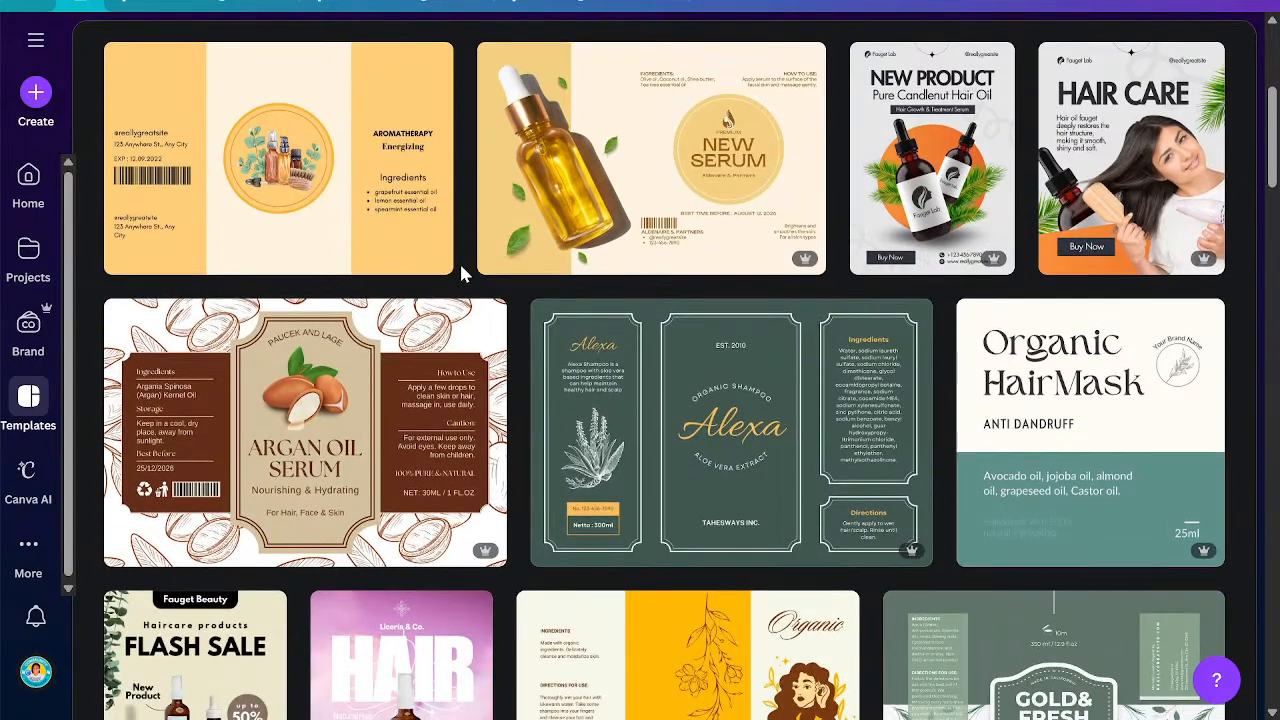
{"action": "scroll", "coordinate": [461, 272], "scroll_direction": "down", "scroll_amount": 1}
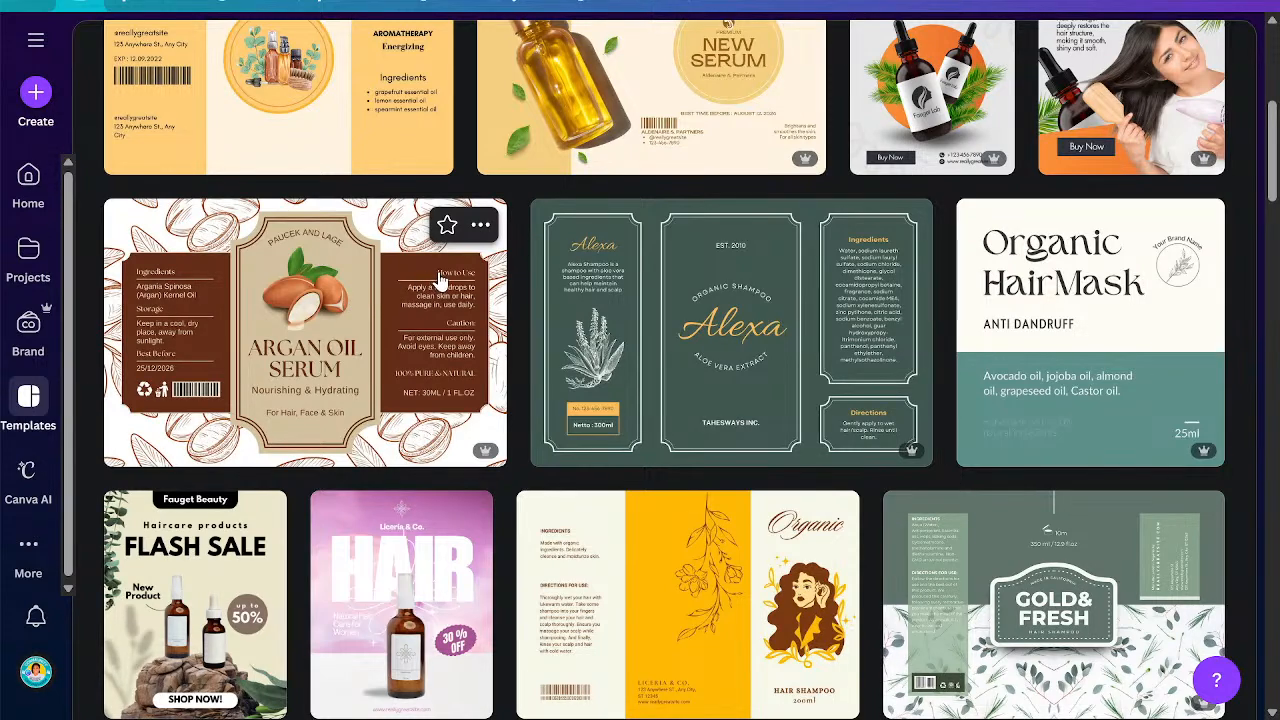
{"action": "scroll", "coordinate": [437, 272], "scroll_direction": "up", "scroll_amount": 1}
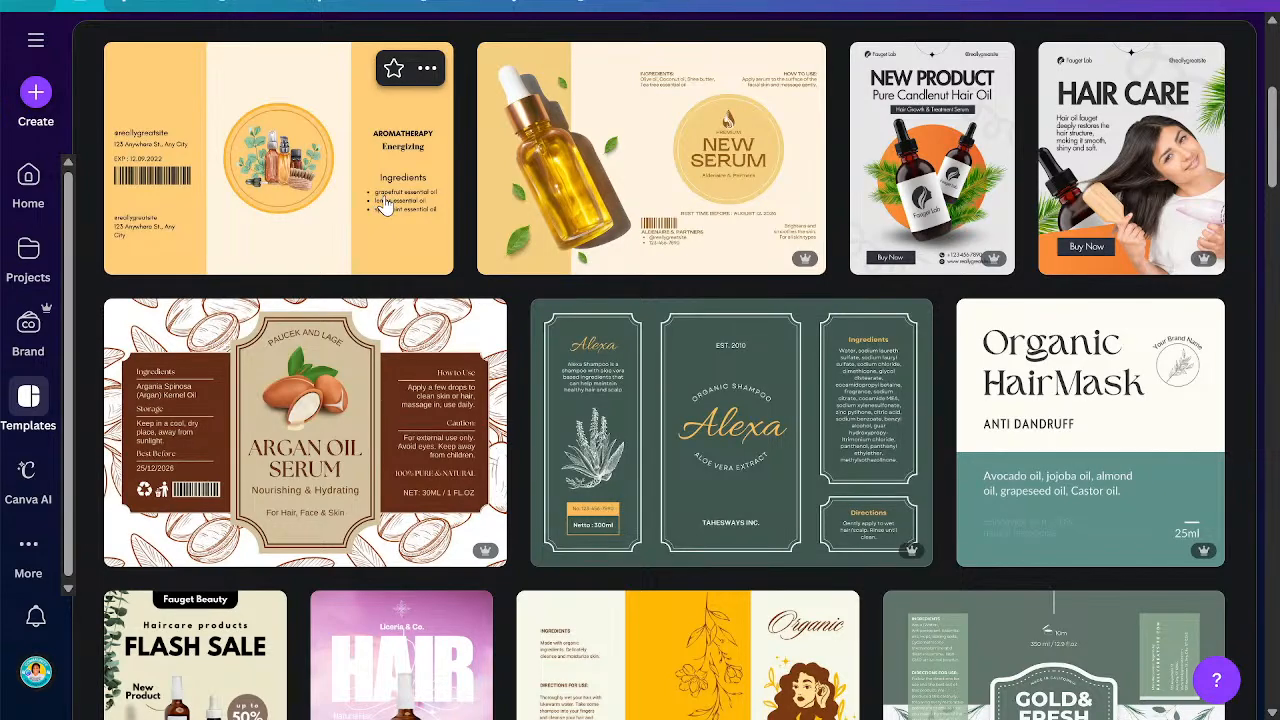
{"action": "scroll", "coordinate": [380, 203], "scroll_direction": "down", "scroll_amount": 1}
{"action": "scroll", "coordinate": [383, 195], "scroll_direction": "down", "scroll_amount": 1}
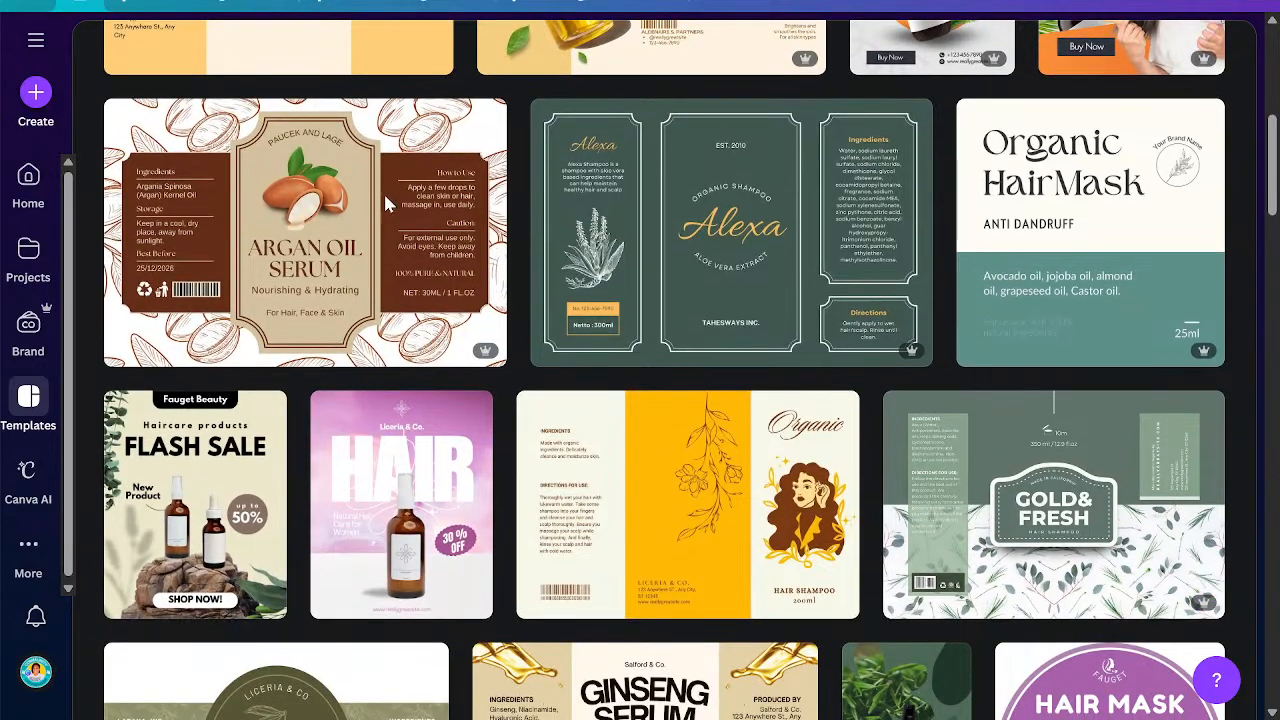
{"action": "scroll", "coordinate": [388, 205], "scroll_direction": "down", "scroll_amount": 1}
{"action": "scroll", "coordinate": [388, 205], "scroll_direction": "down", "scroll_amount": 2}
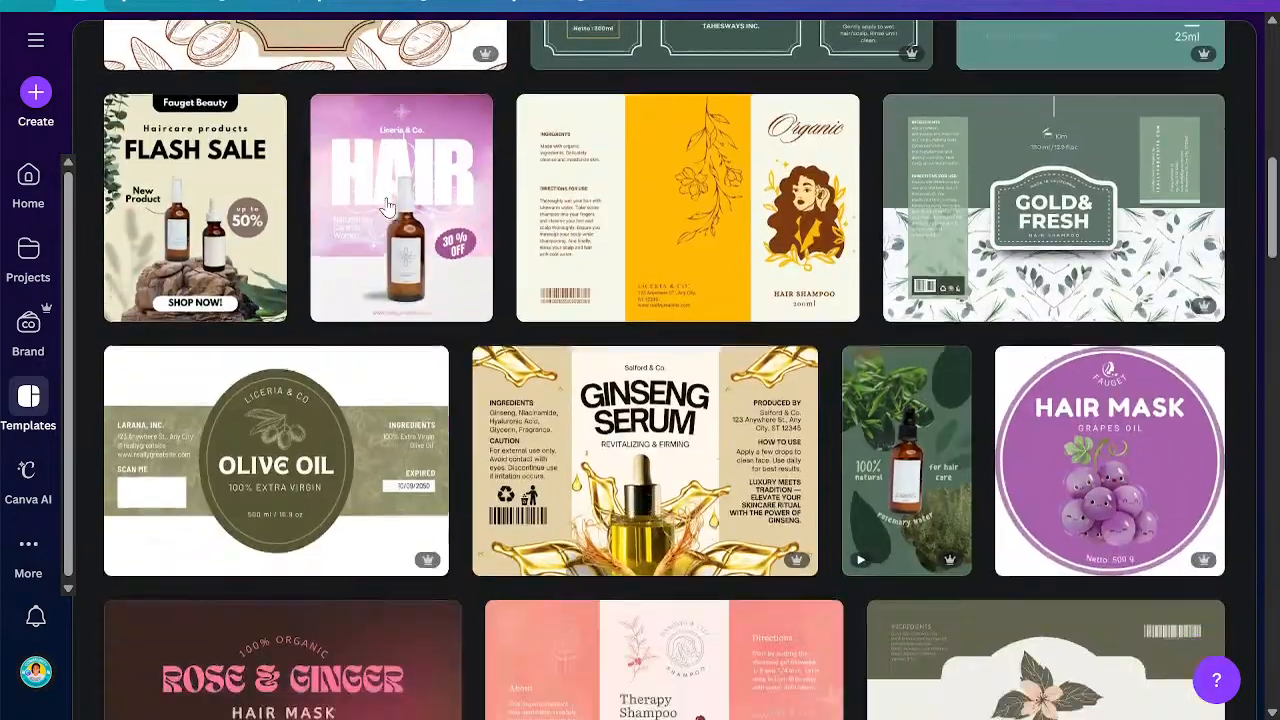
{"action": "scroll", "coordinate": [388, 205], "scroll_direction": "down", "scroll_amount": 2}
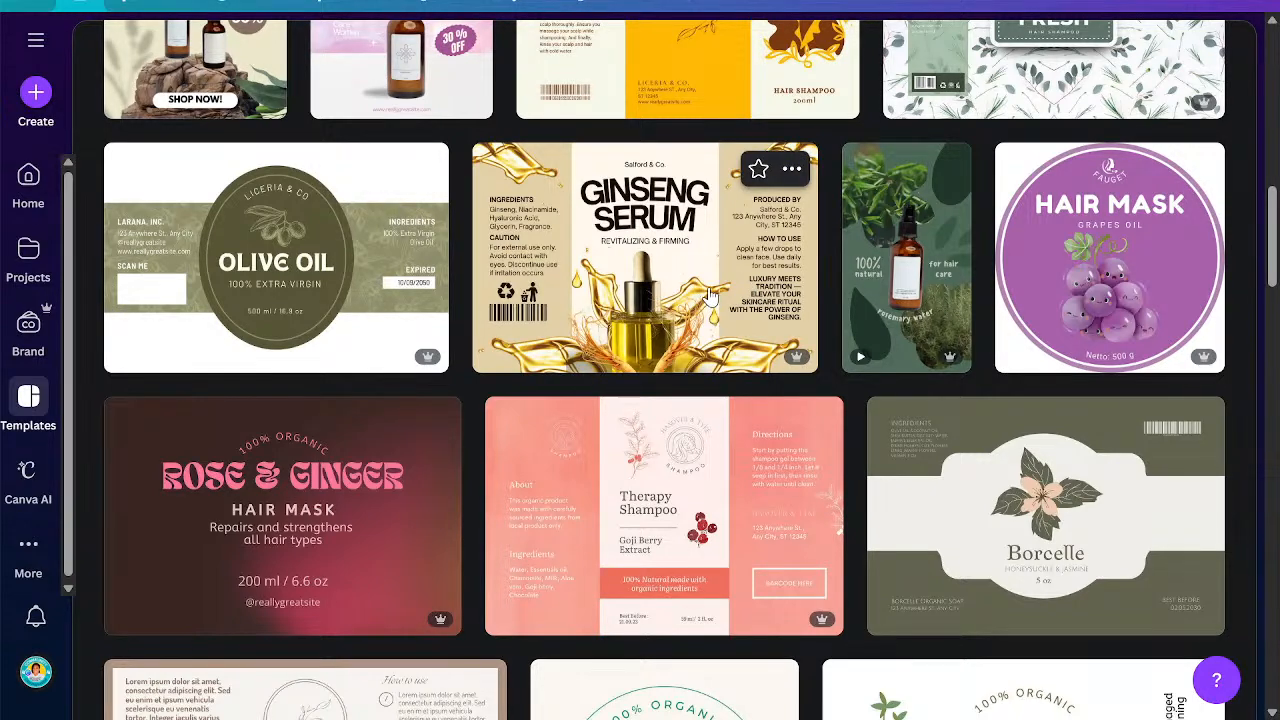
{"action": "scroll", "coordinate": [710, 285], "scroll_direction": "down", "scroll_amount": 1}
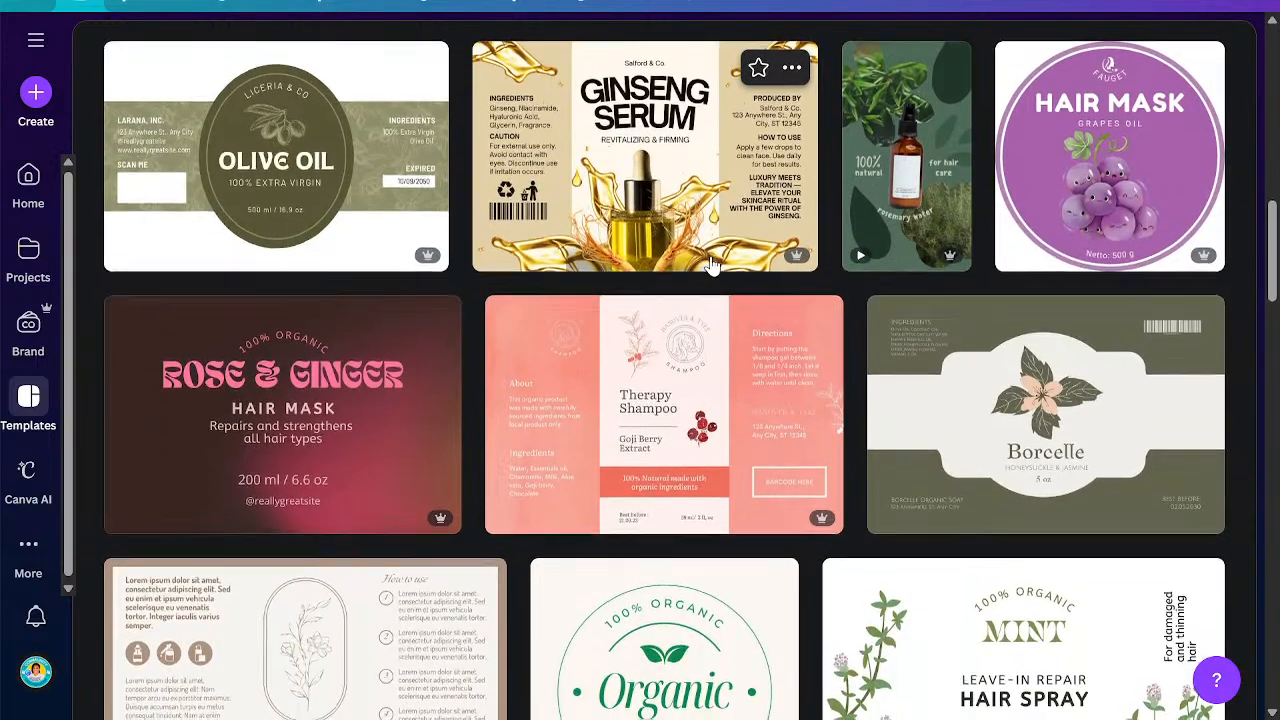
{"action": "scroll", "coordinate": [710, 262], "scroll_direction": "down", "scroll_amount": 2}
{"action": "scroll", "coordinate": [712, 255], "scroll_direction": "down", "scroll_amount": 1}
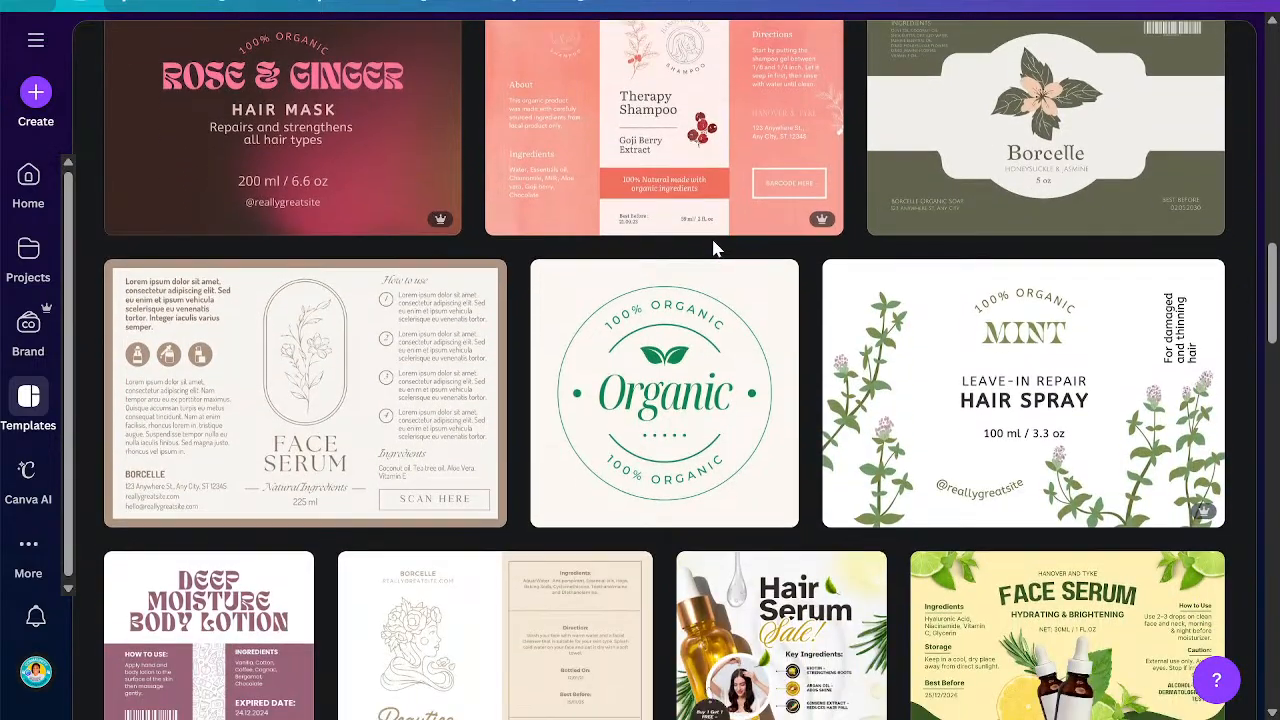
{"action": "scroll", "coordinate": [714, 248], "scroll_direction": "down", "scroll_amount": 1}
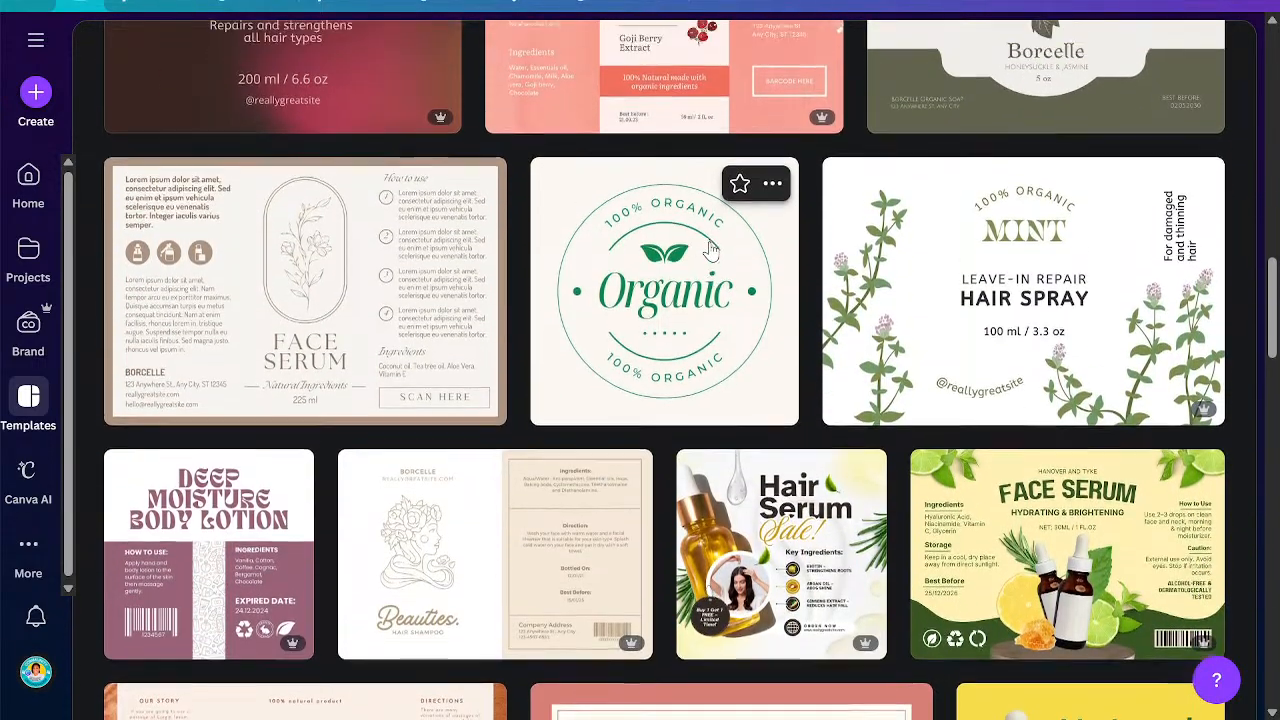
{"action": "scroll", "coordinate": [710, 248], "scroll_direction": "down", "scroll_amount": 1}
{"action": "scroll", "coordinate": [710, 248], "scroll_direction": "down", "scroll_amount": 1}
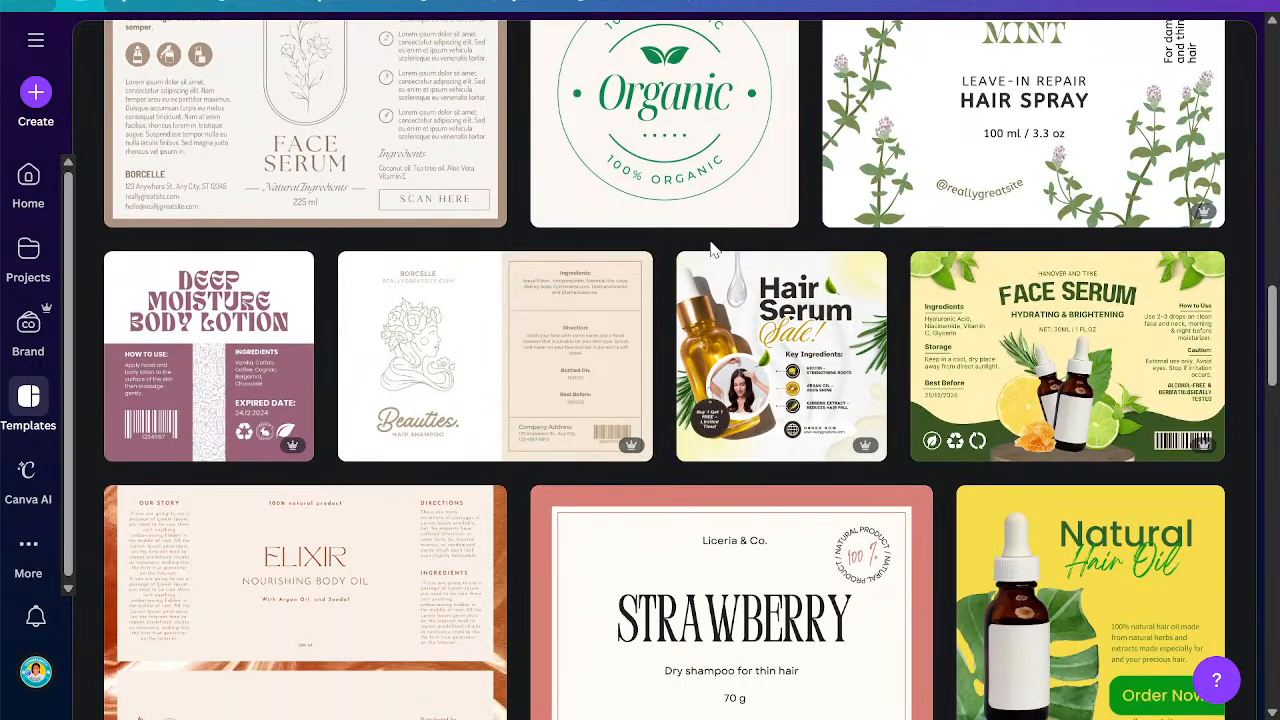
{"action": "scroll", "coordinate": [714, 248], "scroll_direction": "down", "scroll_amount": 1}
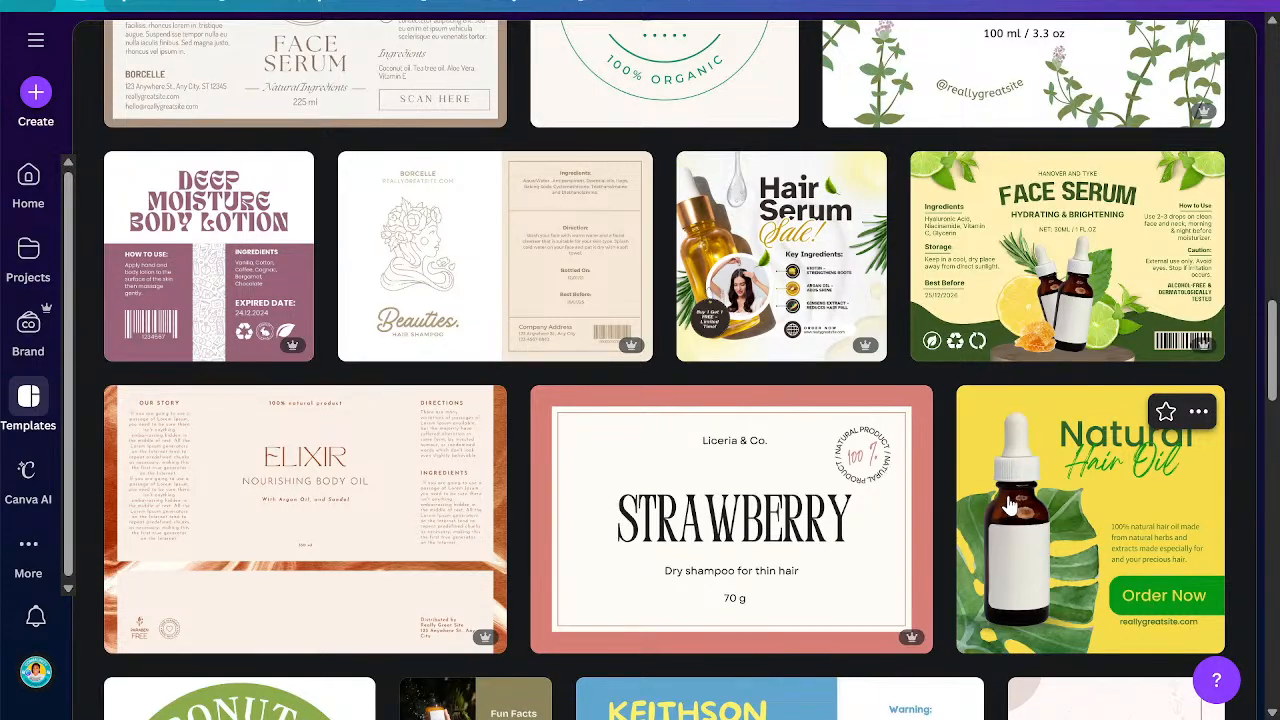
Choose the yellow "Natural Hair Oil" bottle template and open it for customising
{"action": "scroll", "coordinate": [1008, 515], "scroll_direction": "down", "scroll_amount": 1}
{"action": "scroll", "coordinate": [1008, 505], "scroll_direction": "down", "scroll_amount": 2}
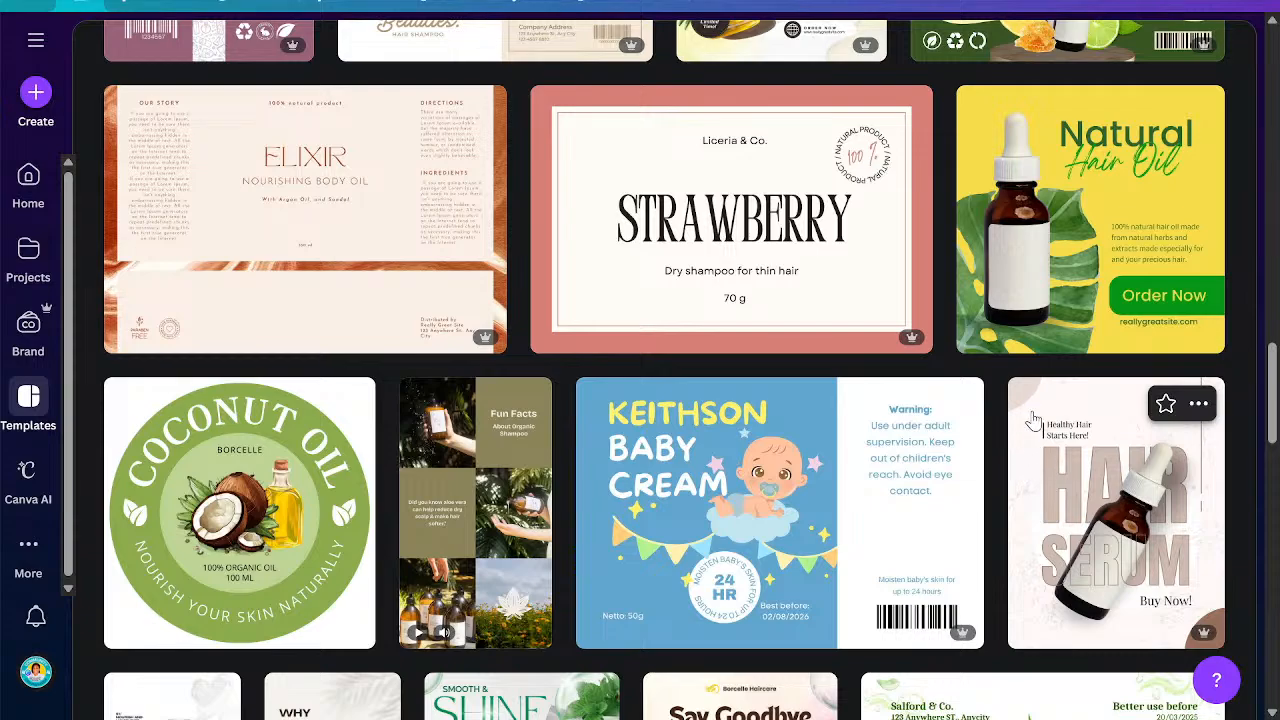
{"action": "left_click", "coordinate": [1050, 307]}
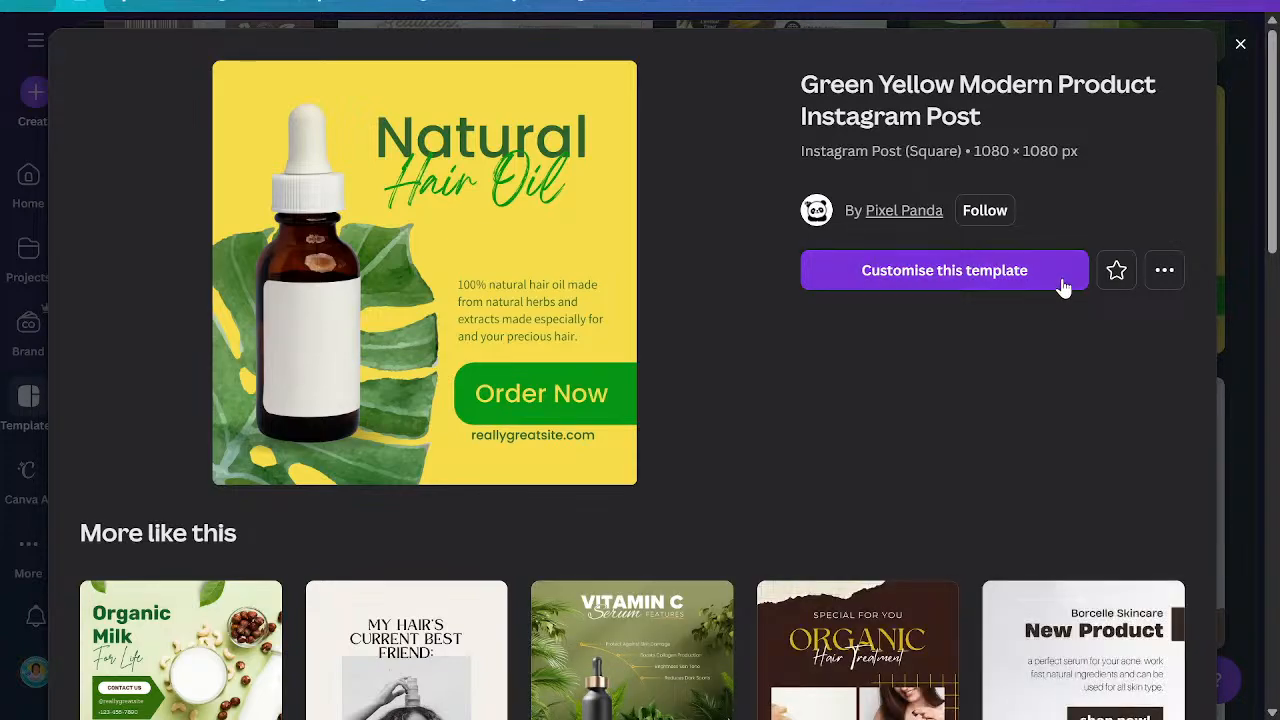
{"action": "left_click", "coordinate": [1063, 280]}
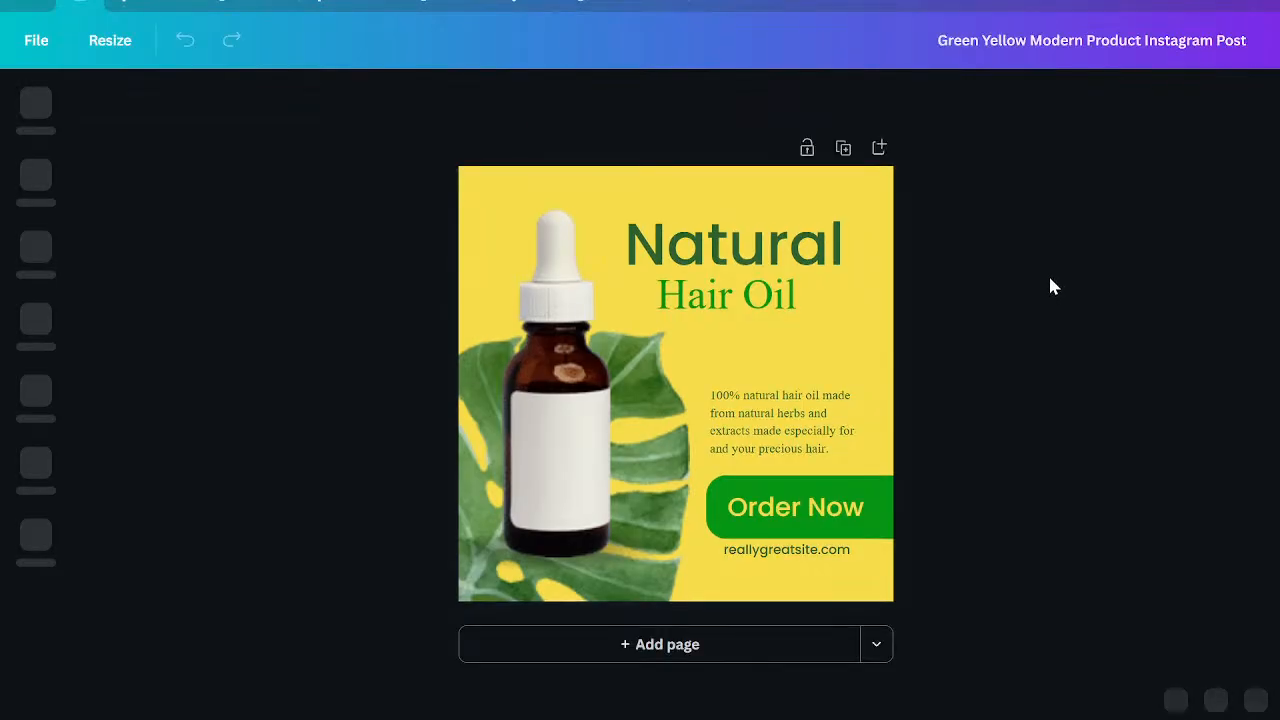
Rename the design as "Tee Chebe Har"
{"action": "left_click", "coordinate": [1077, 44]}
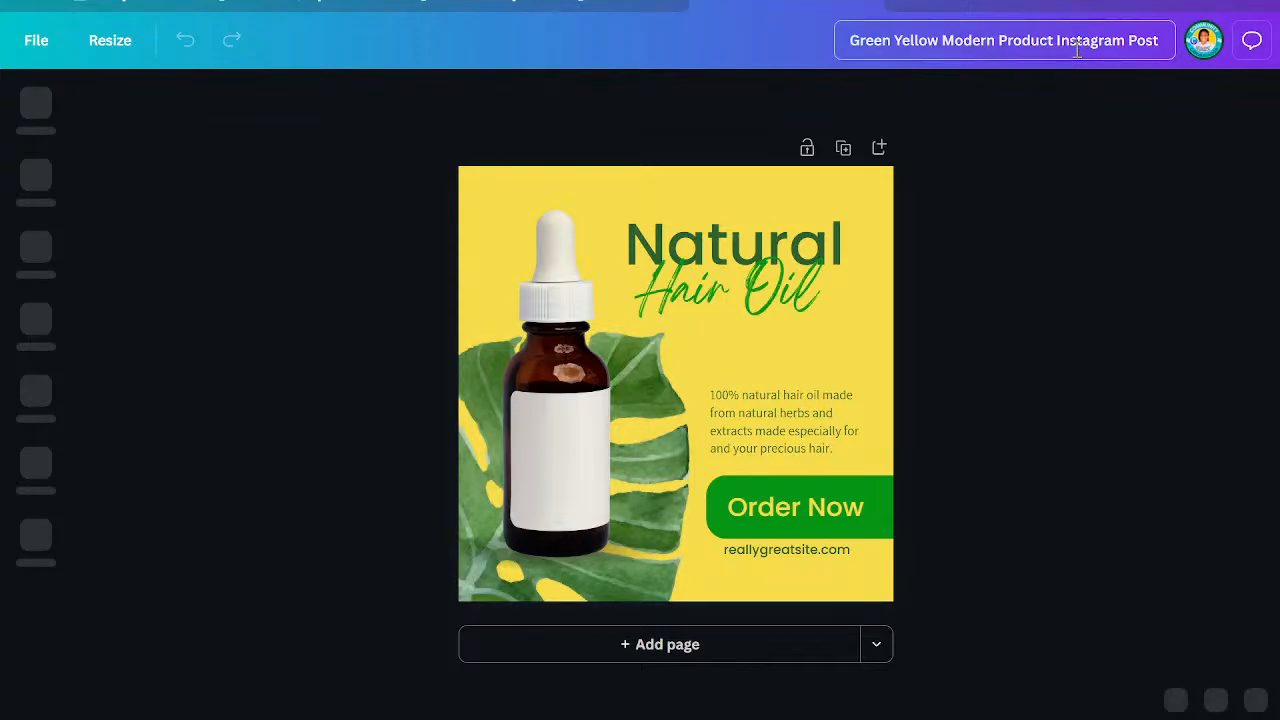
{"action": "key", "text": "ctrl+a"}
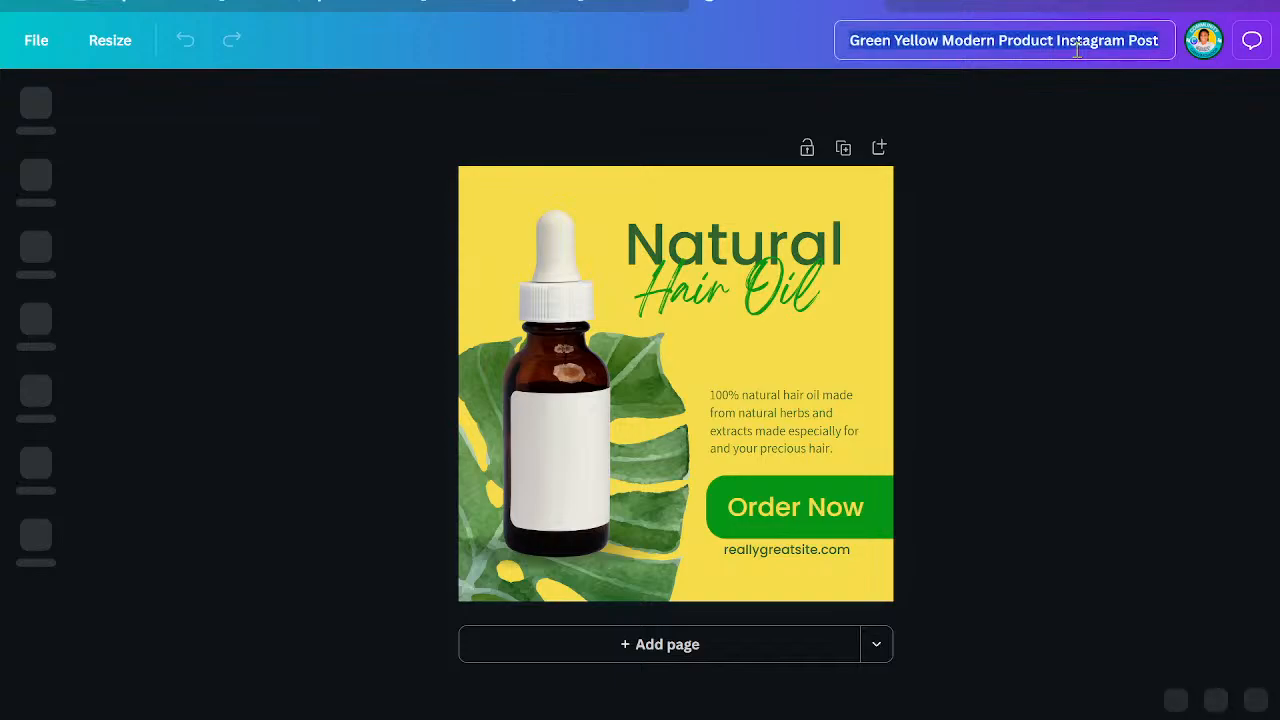
{"action": "type", "text": "T"}
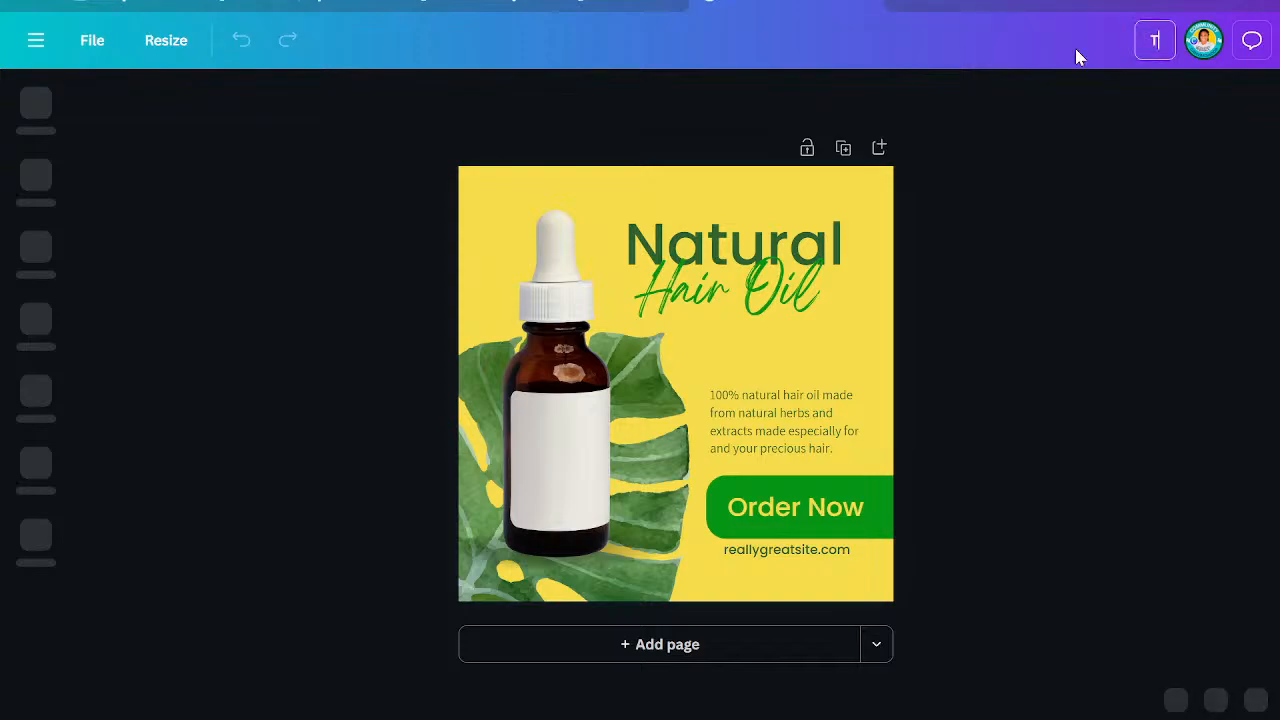
{"action": "type", "text": "ee"}
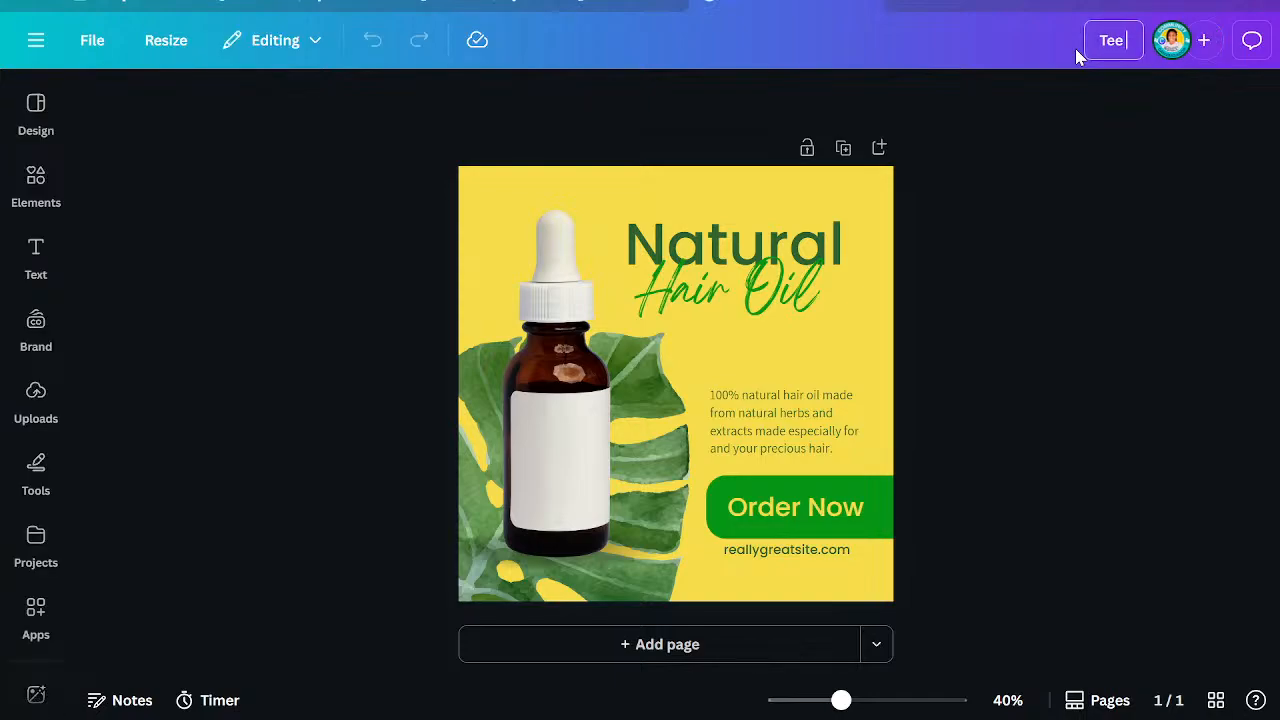
{"action": "type", "text": " Che"}
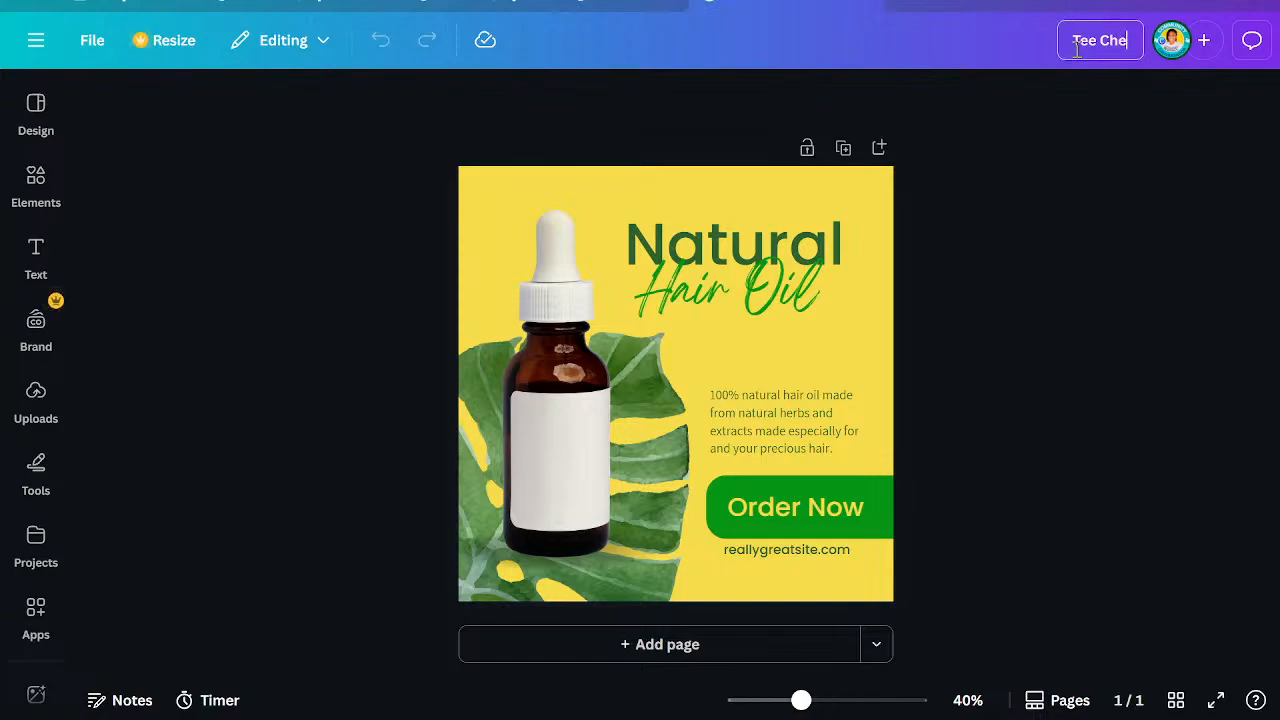
{"action": "type", "text": "b"}
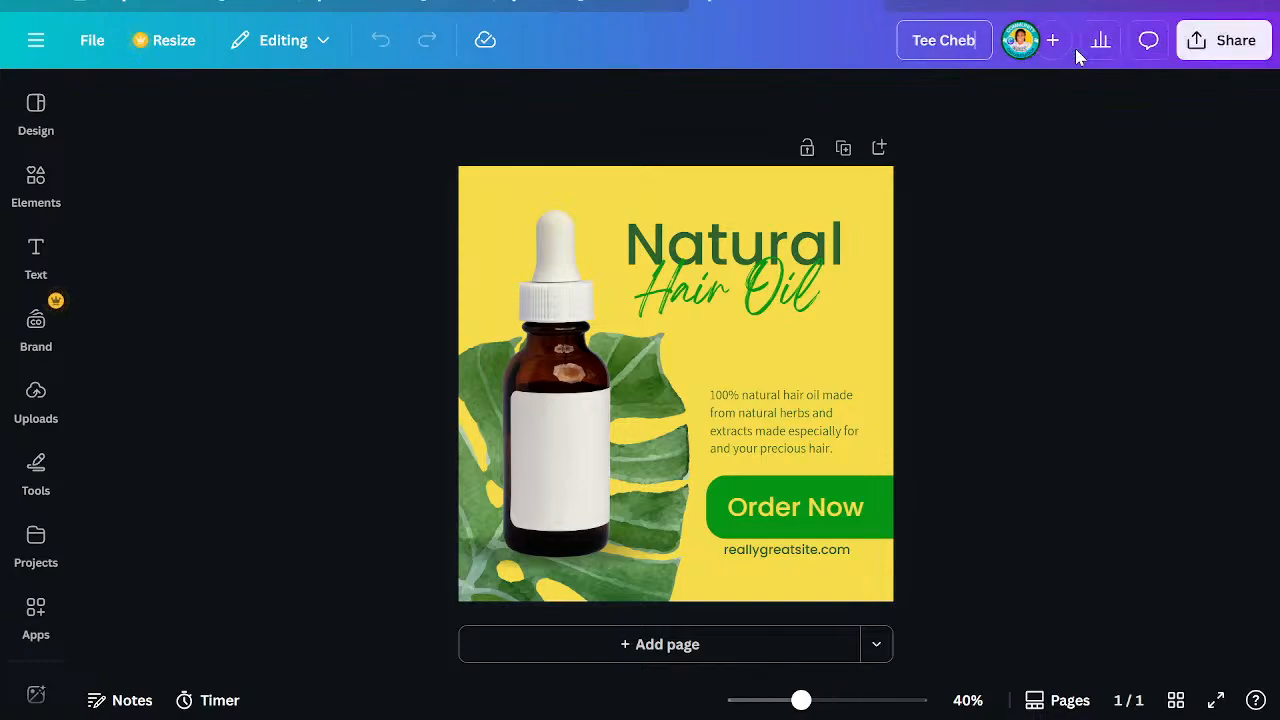
{"action": "type", "text": "e"}
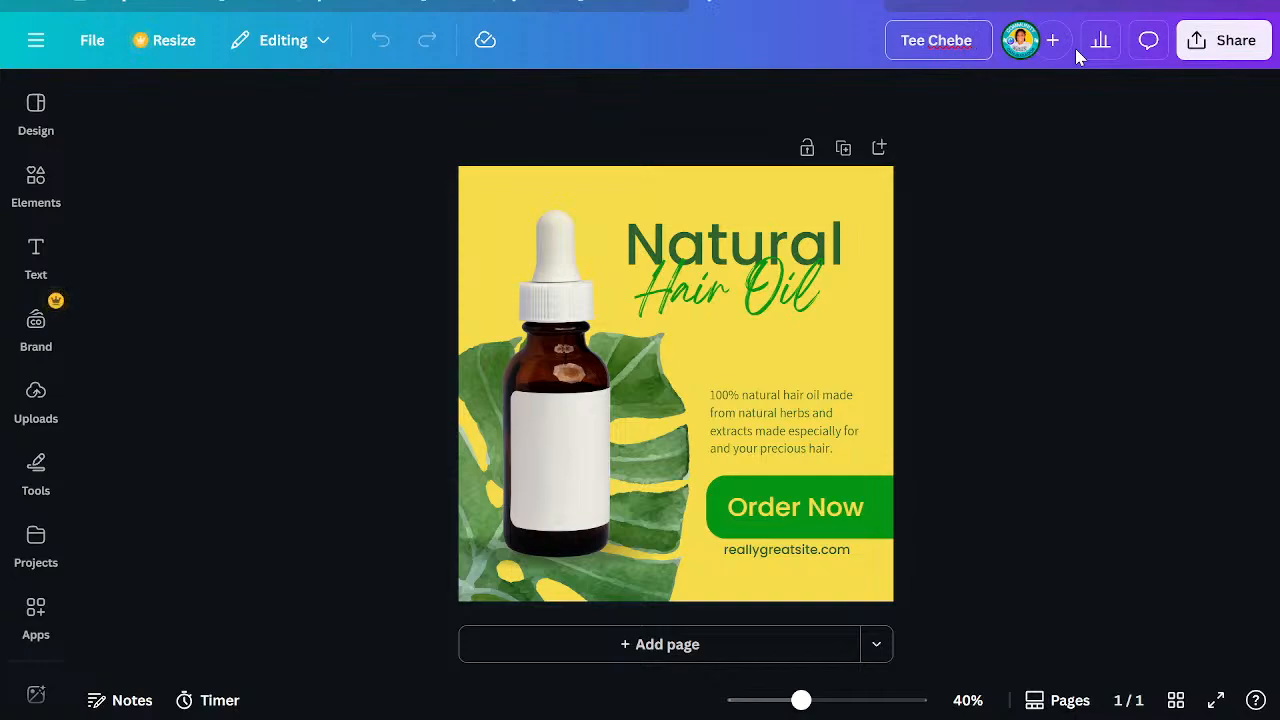
{"action": "type", "text": " Har"}
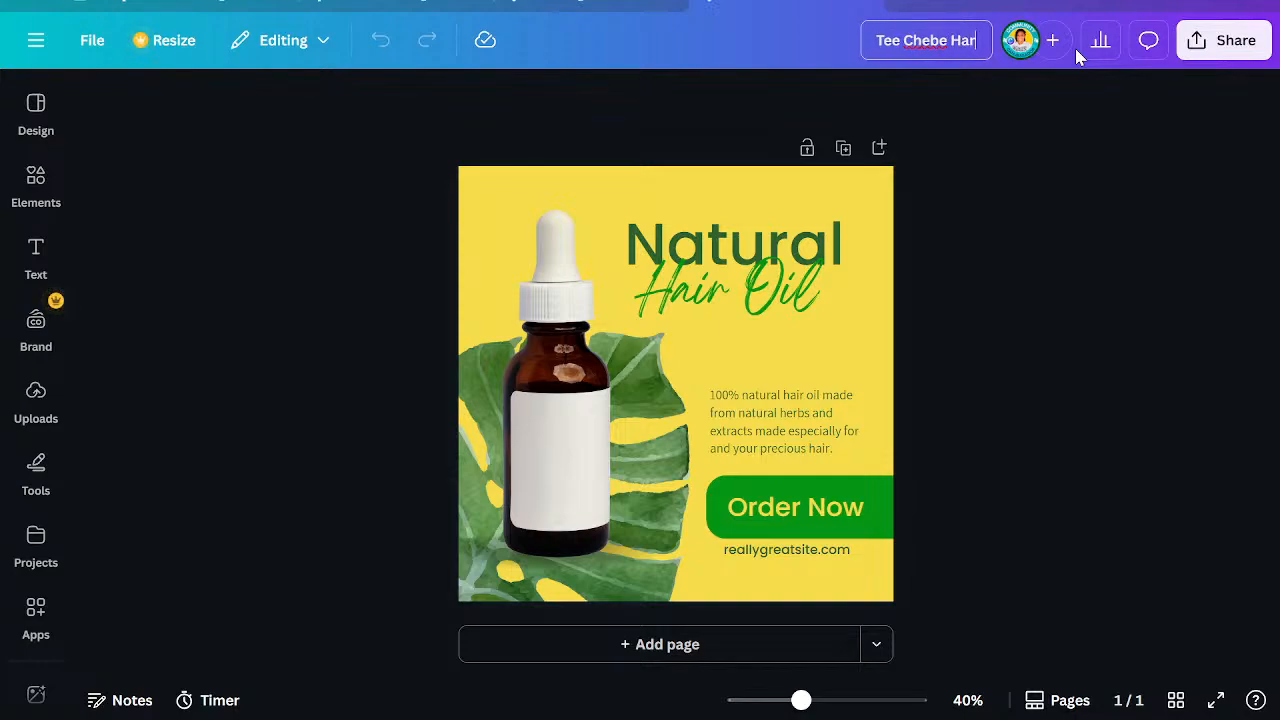
{"action": "key", "text": "Return"}
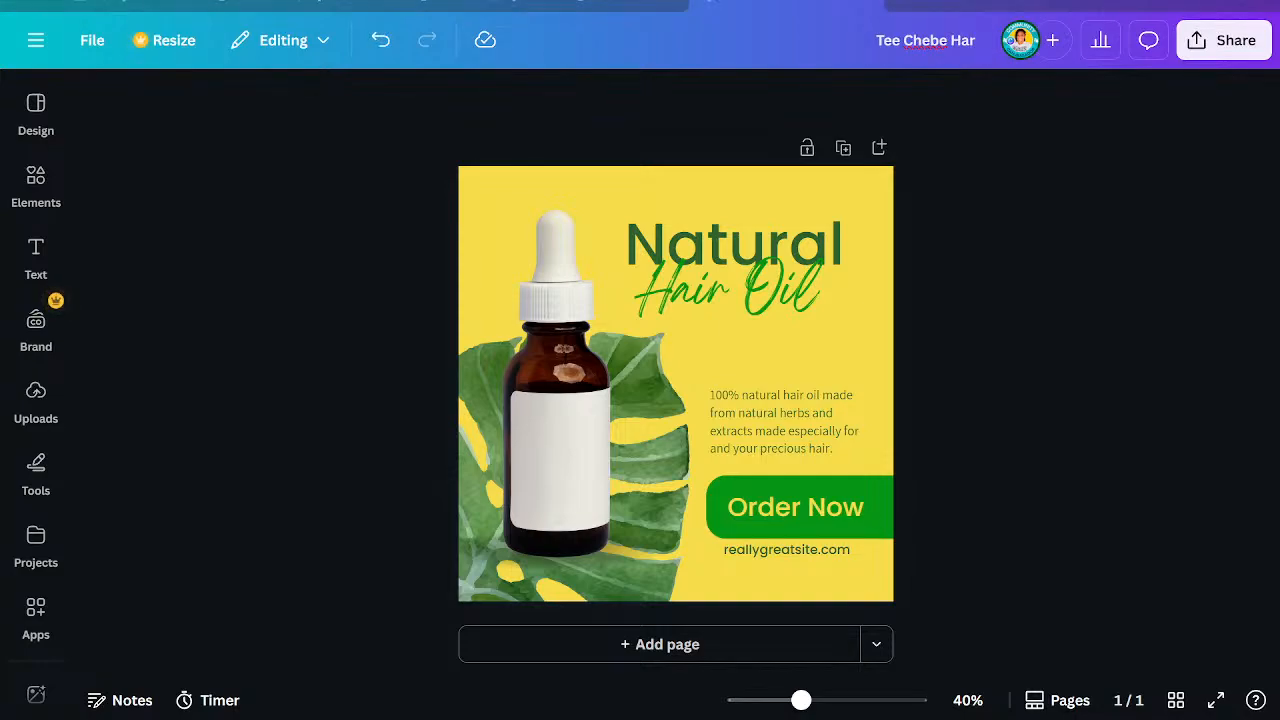